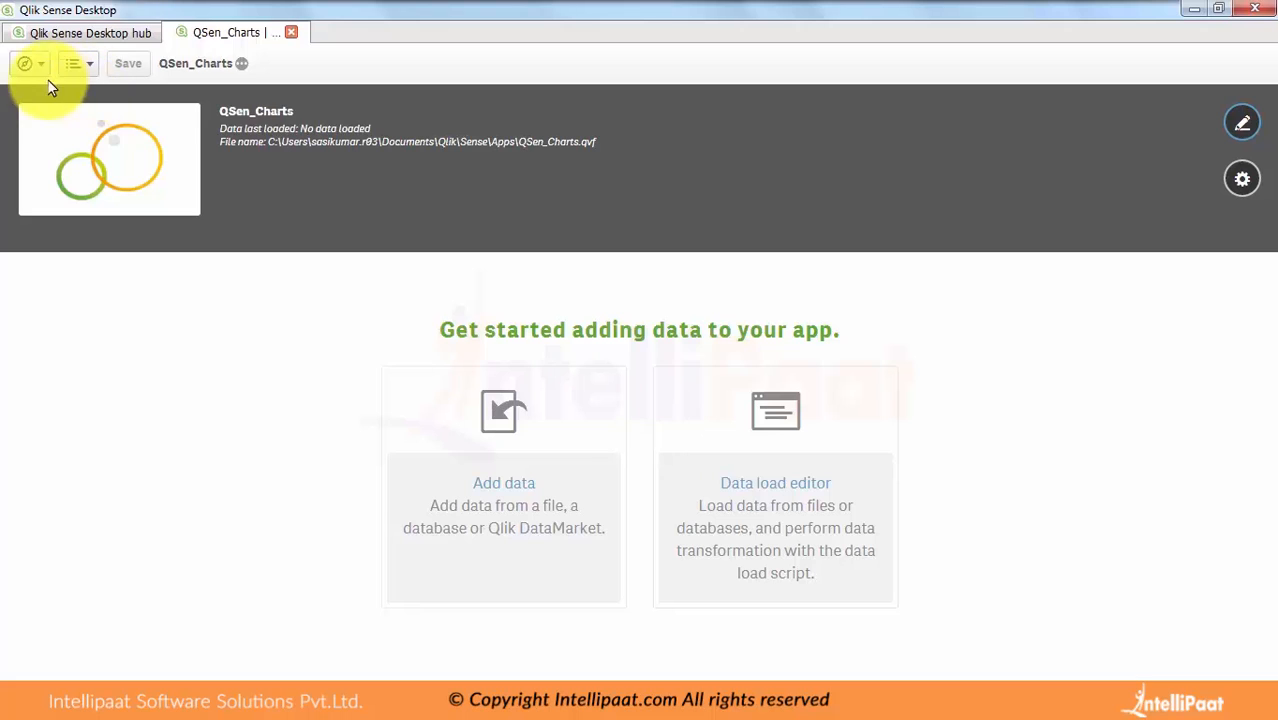
Open the data load editor and add a new script section named KPI
click(28, 63)
click(78, 180)
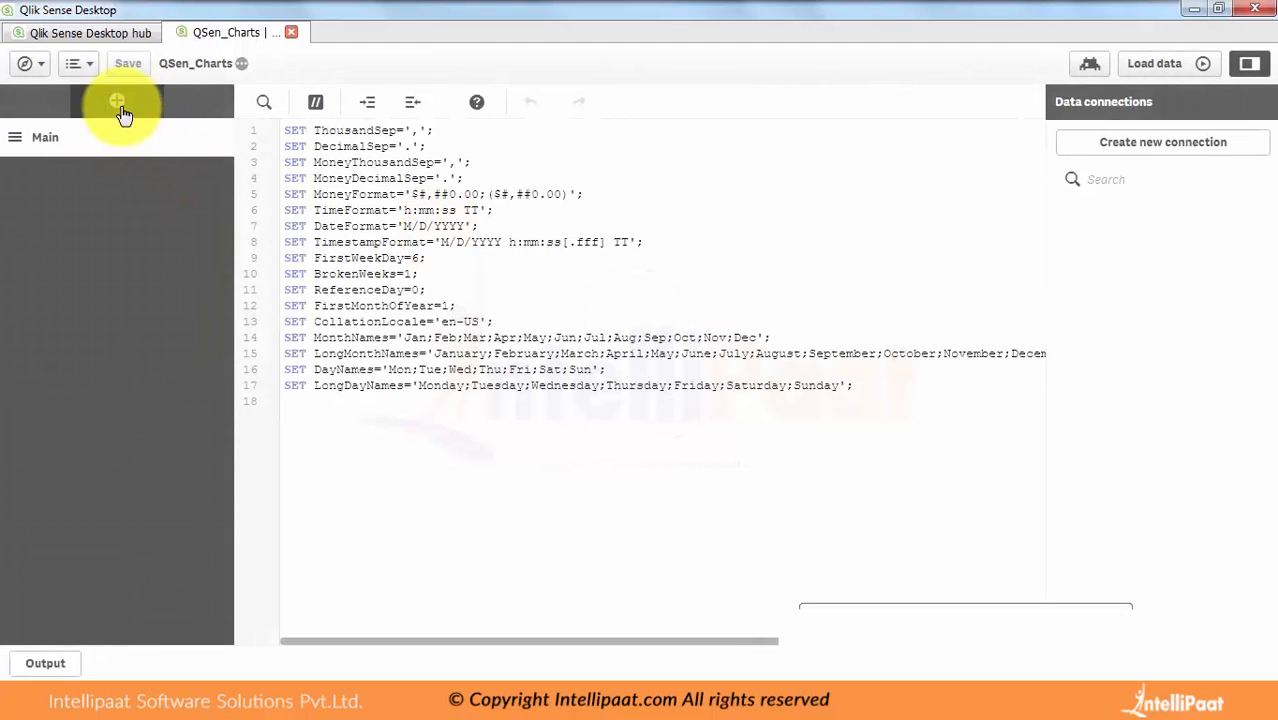
click(117, 101)
text(KPI)
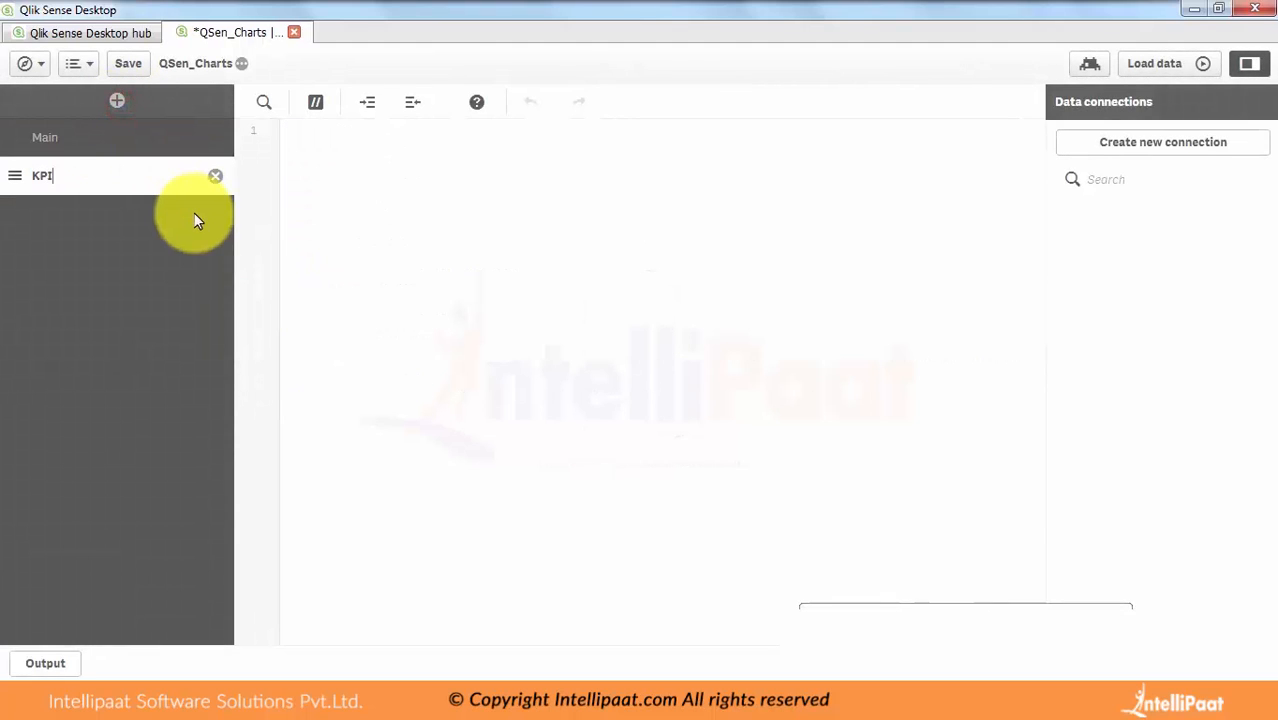
click(379, 182)
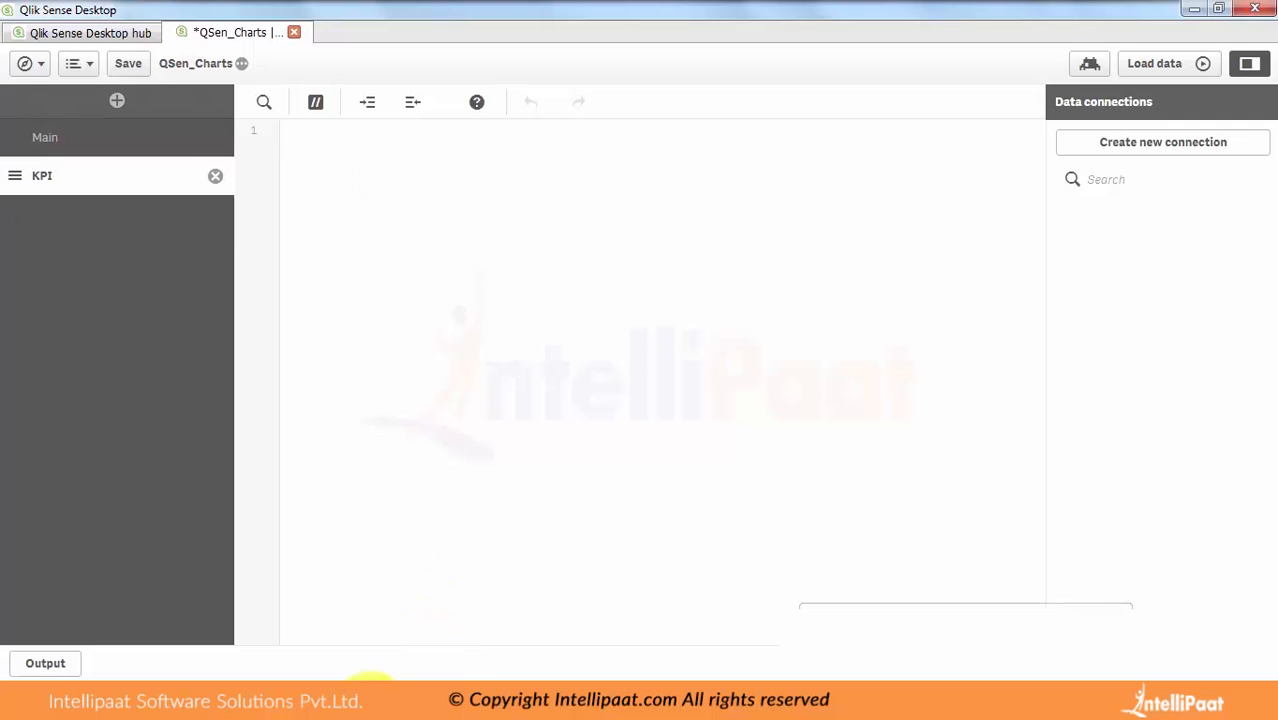
Copy the inline LOAD of KPICountry, KPISales and KPITarget from the KPI Notepad file into the script section, then save and load the data
mouse_move(372, 685)
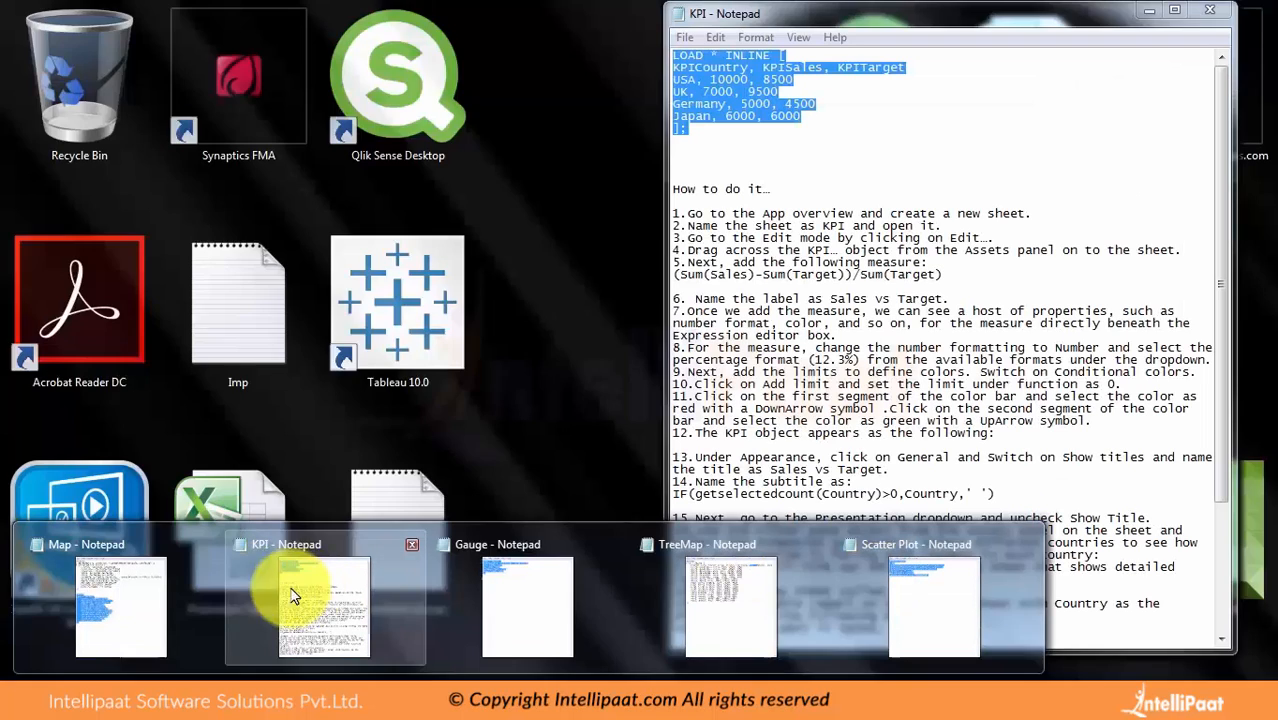
click(302, 589)
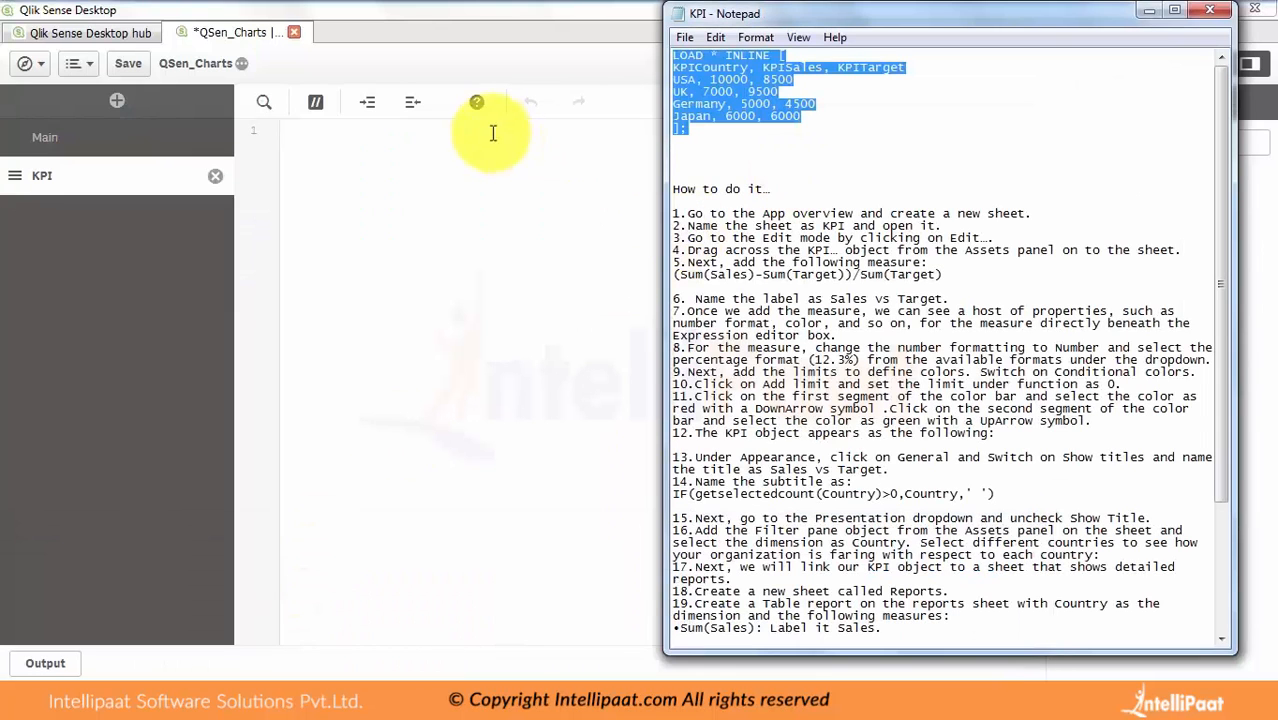
click(436, 203)
text(LOAD * INLINE [ KPICountry, KPISales, KPITarget USA, 10000, 8500 UK, 7000, 9500 Germany, 5000, 4500 Japan, 6000, 6000 ];)
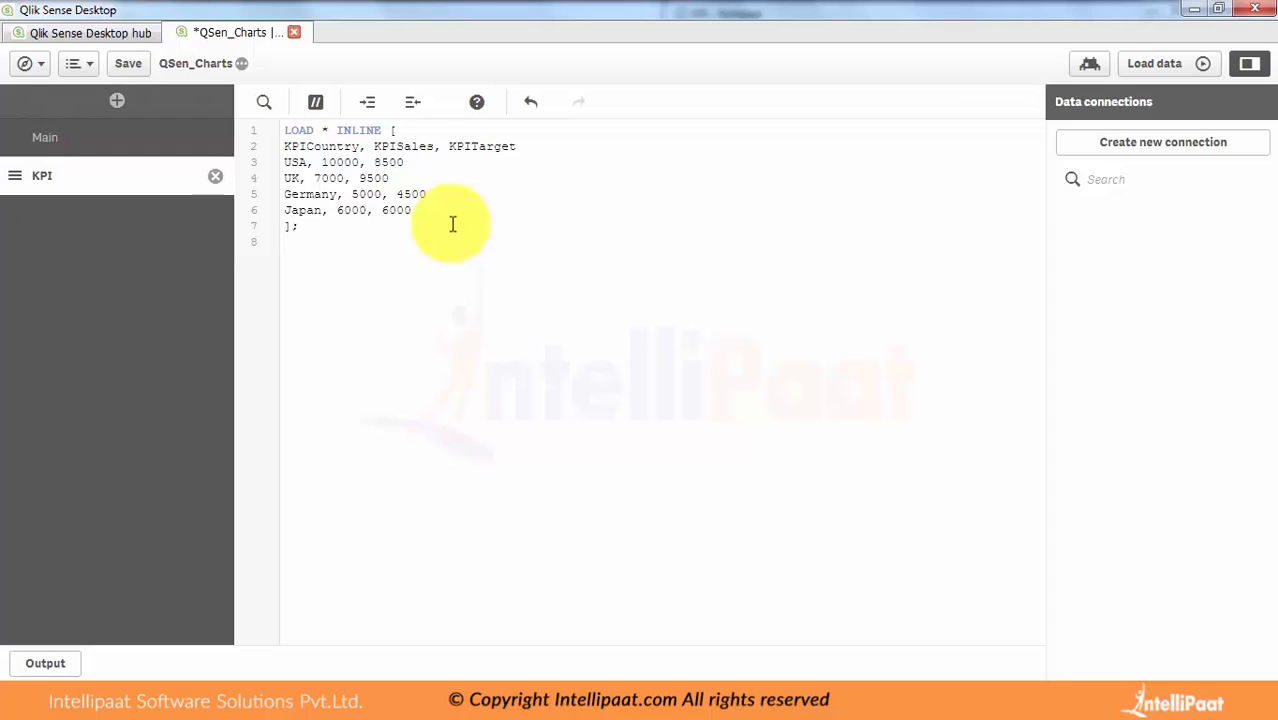
click(136, 70)
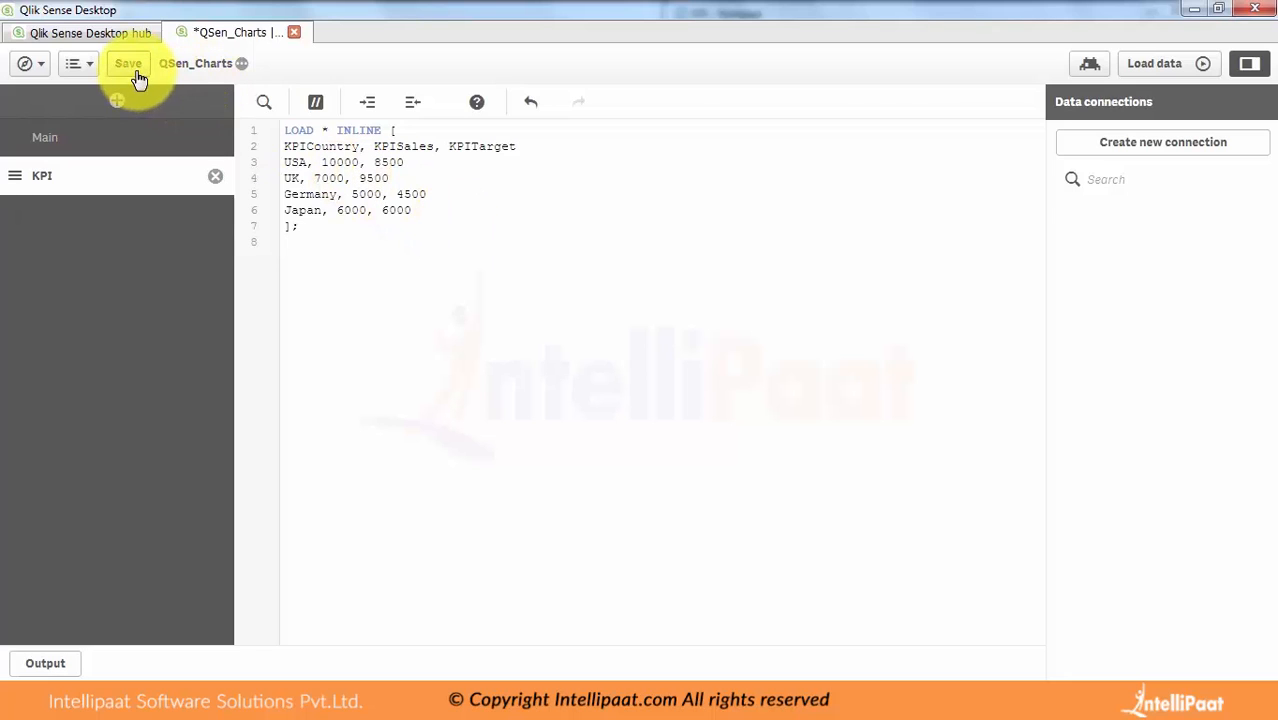
click(1150, 66)
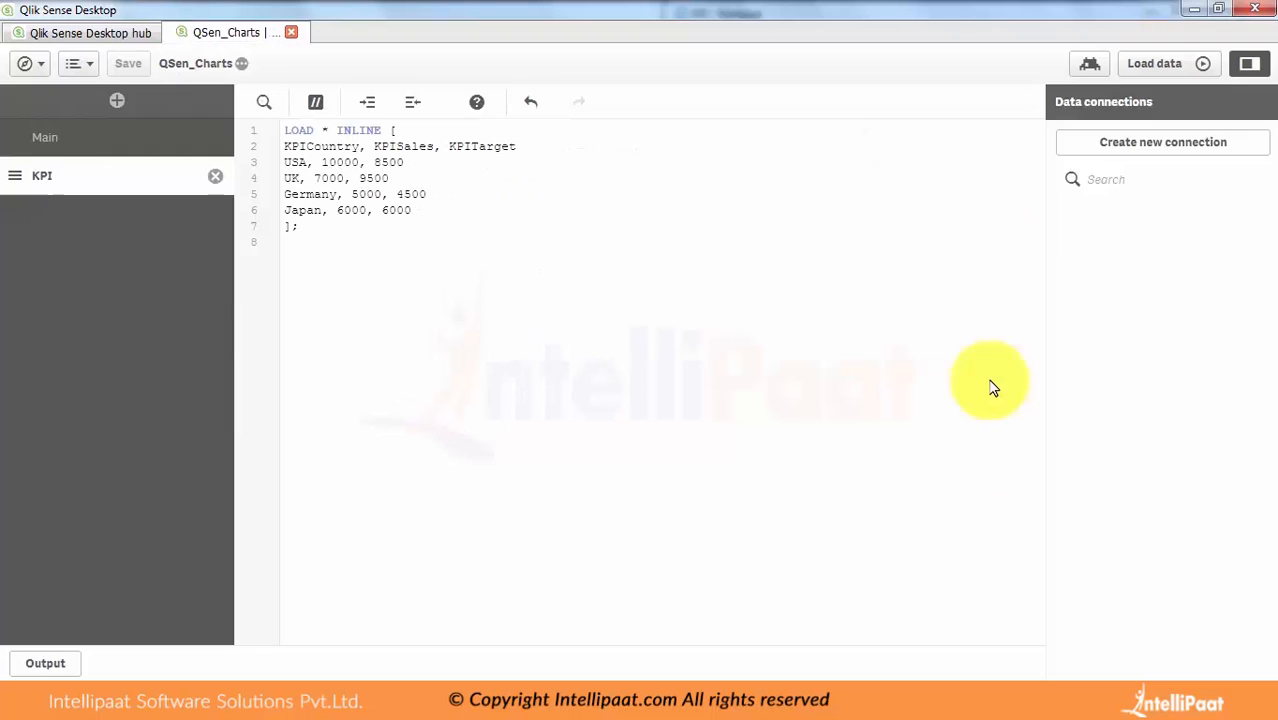
Go to the app overview and create a new sheet titled KPI
click(30, 63)
click(63, 110)
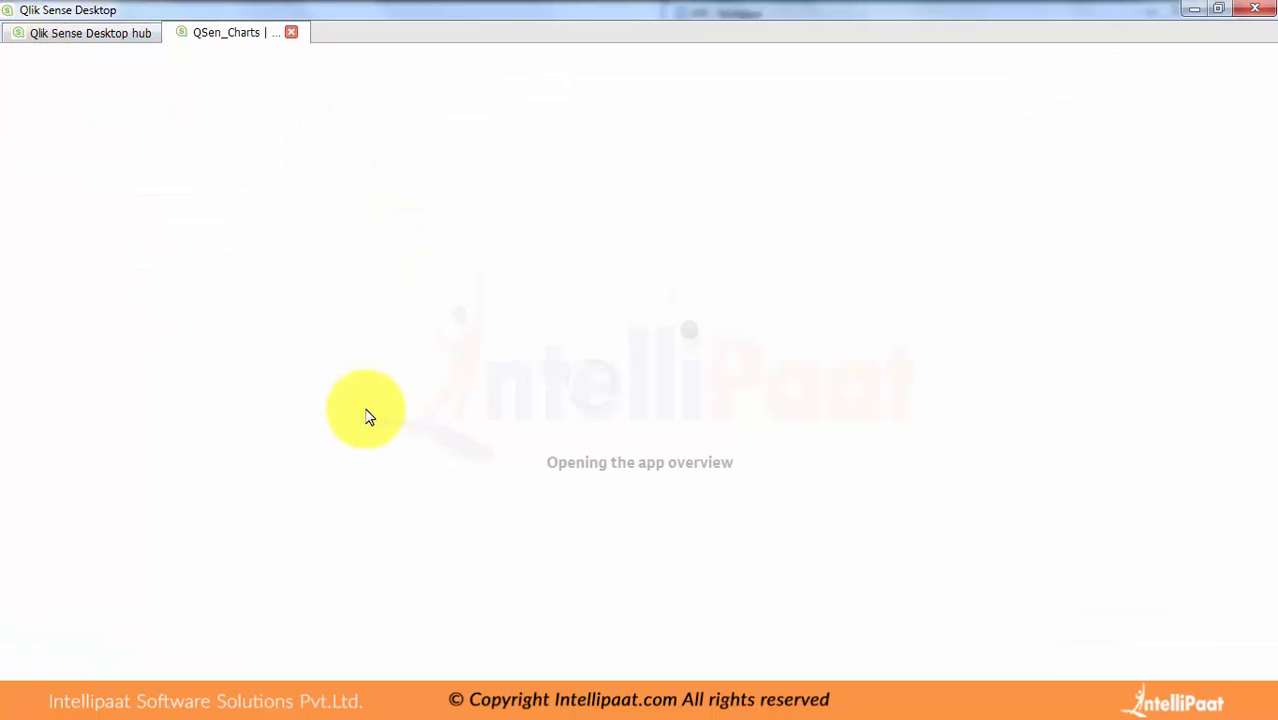
click(92, 366)
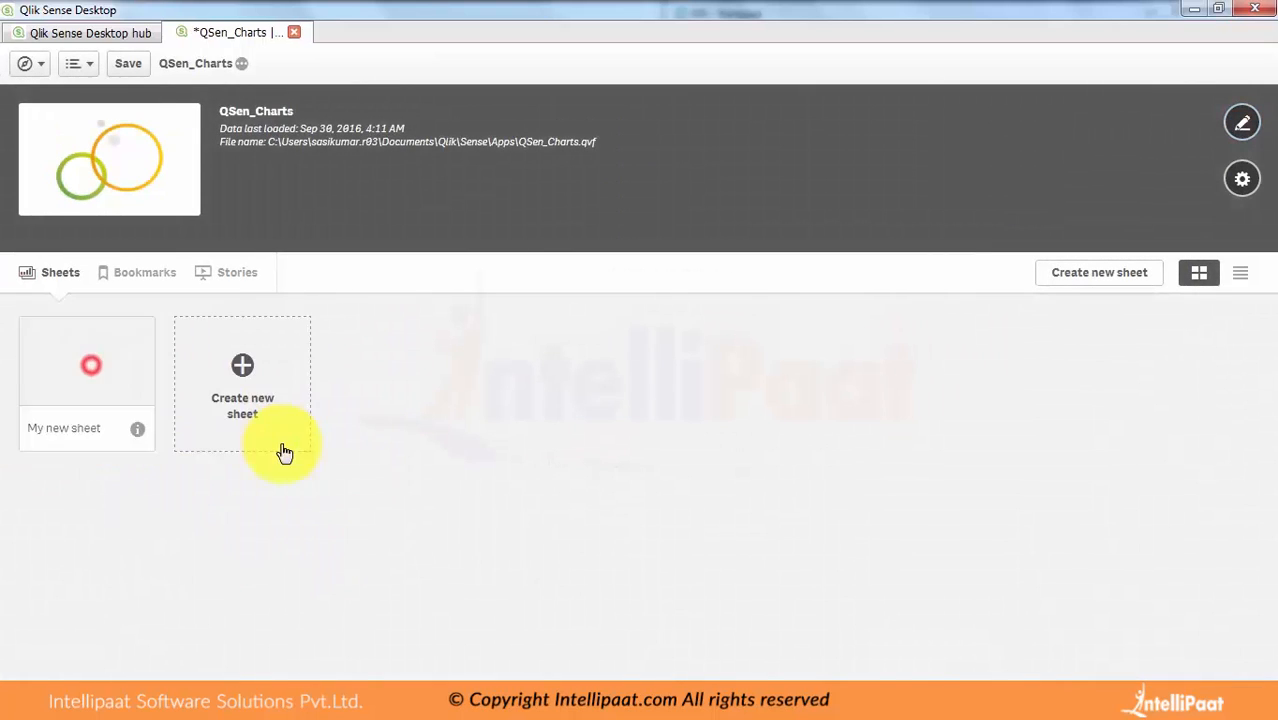
text(KPI)
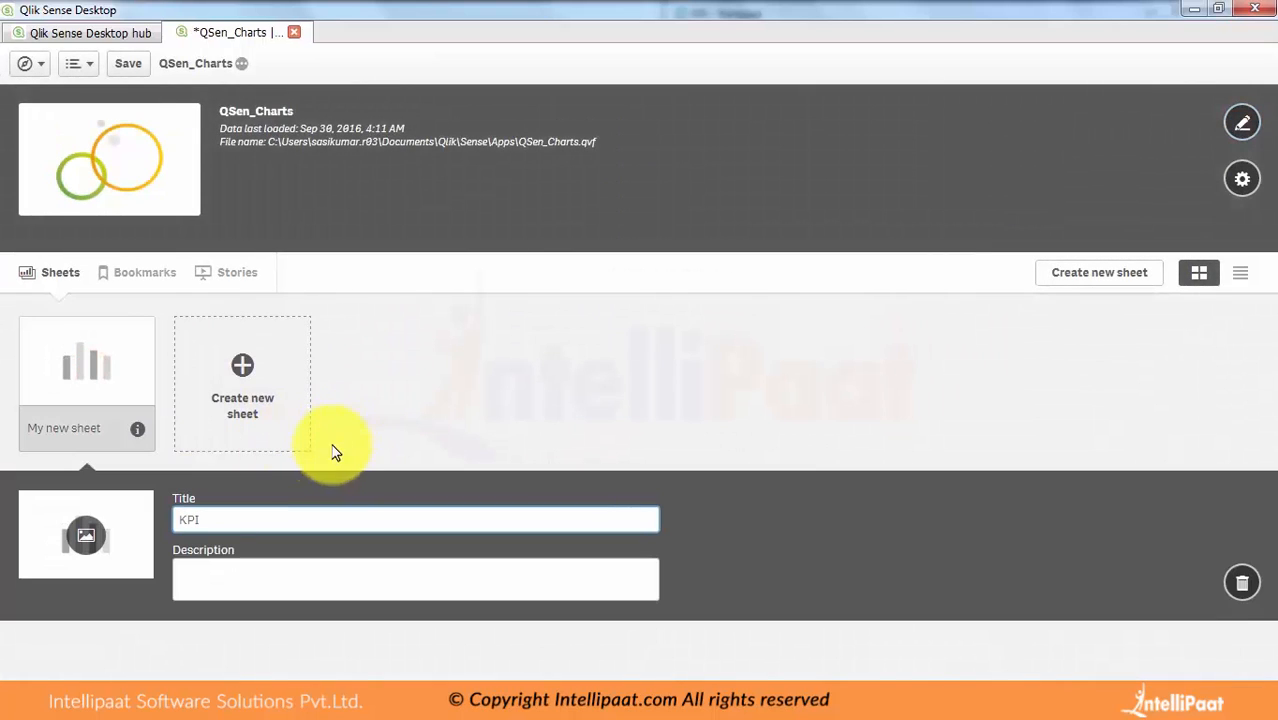
click(465, 354)
Open the KPI sheet for editing and place a KPI chart on the empty grid
click(115, 390)
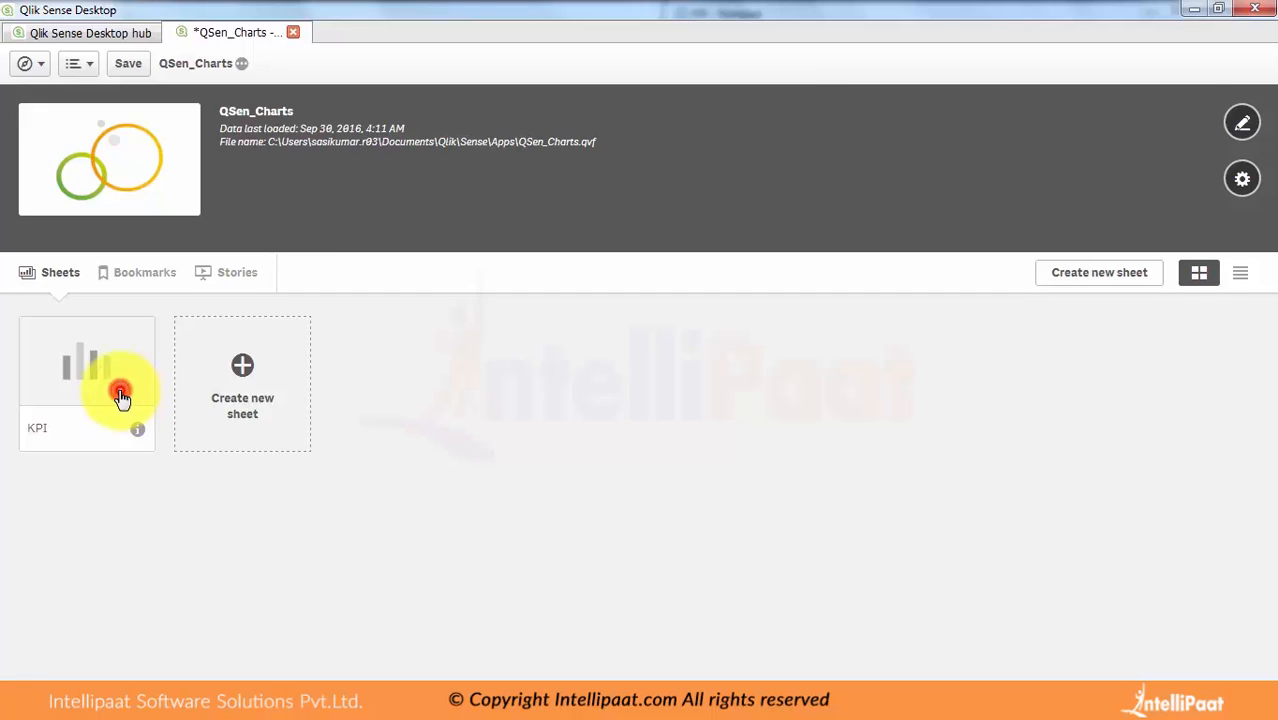
click(900, 78)
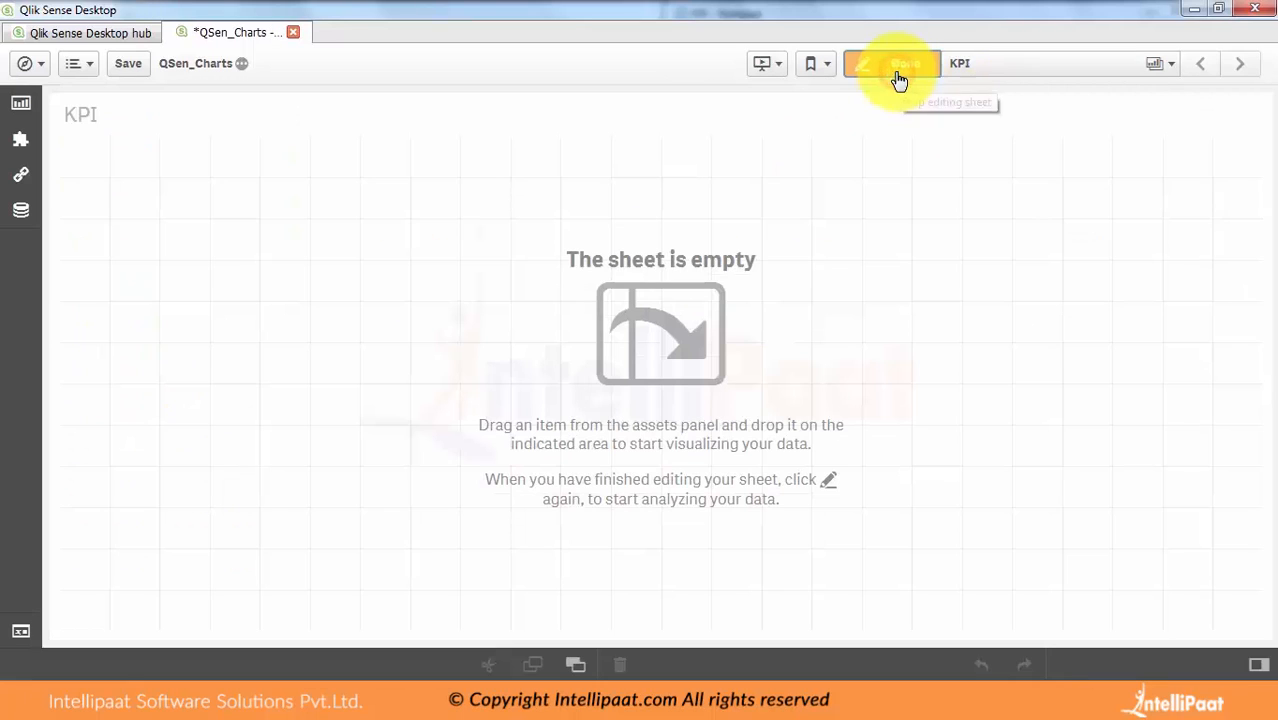
click(18, 106)
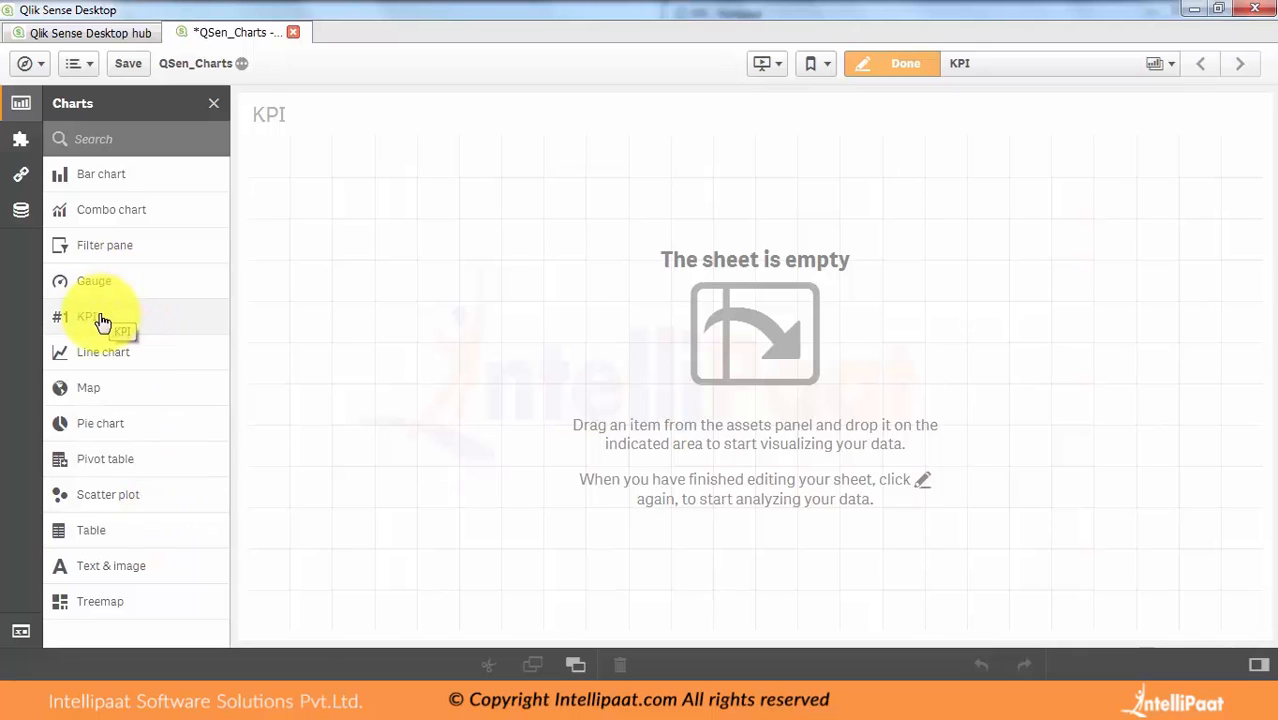
drag(99, 318, 762, 323)
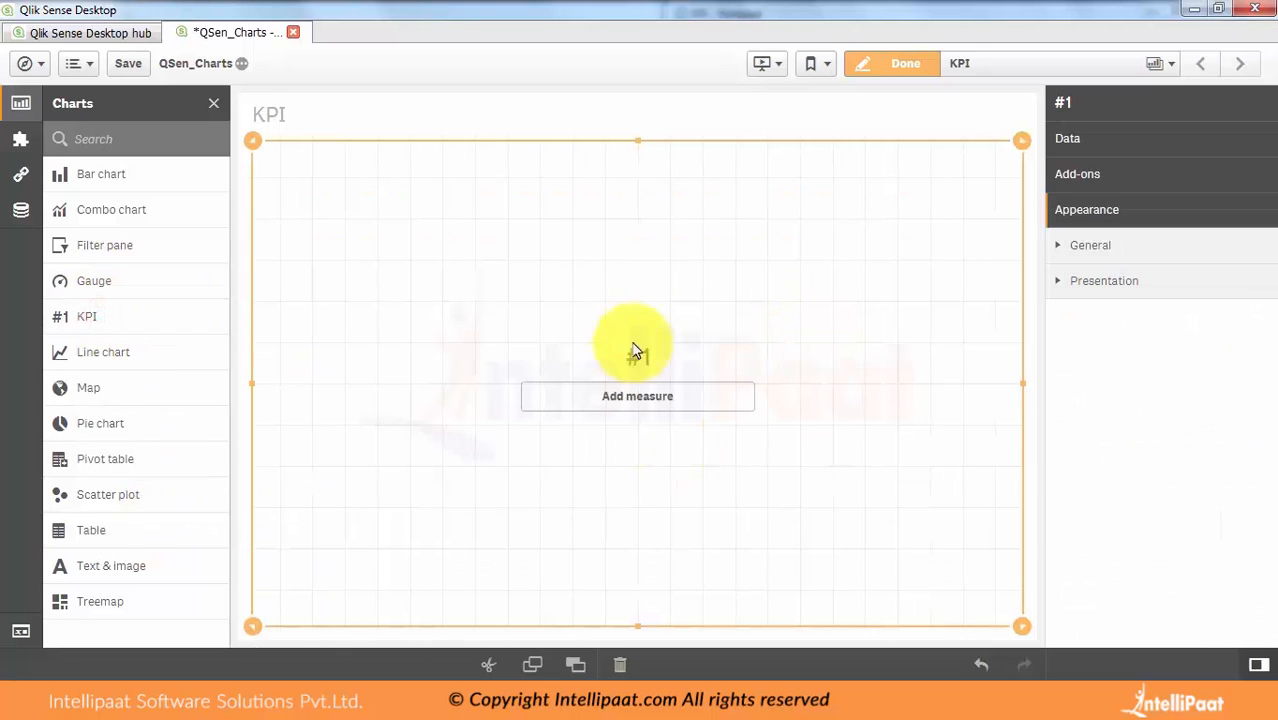
Start a measure expression for the KPI chart with the sum of the KPISales field
click(627, 405)
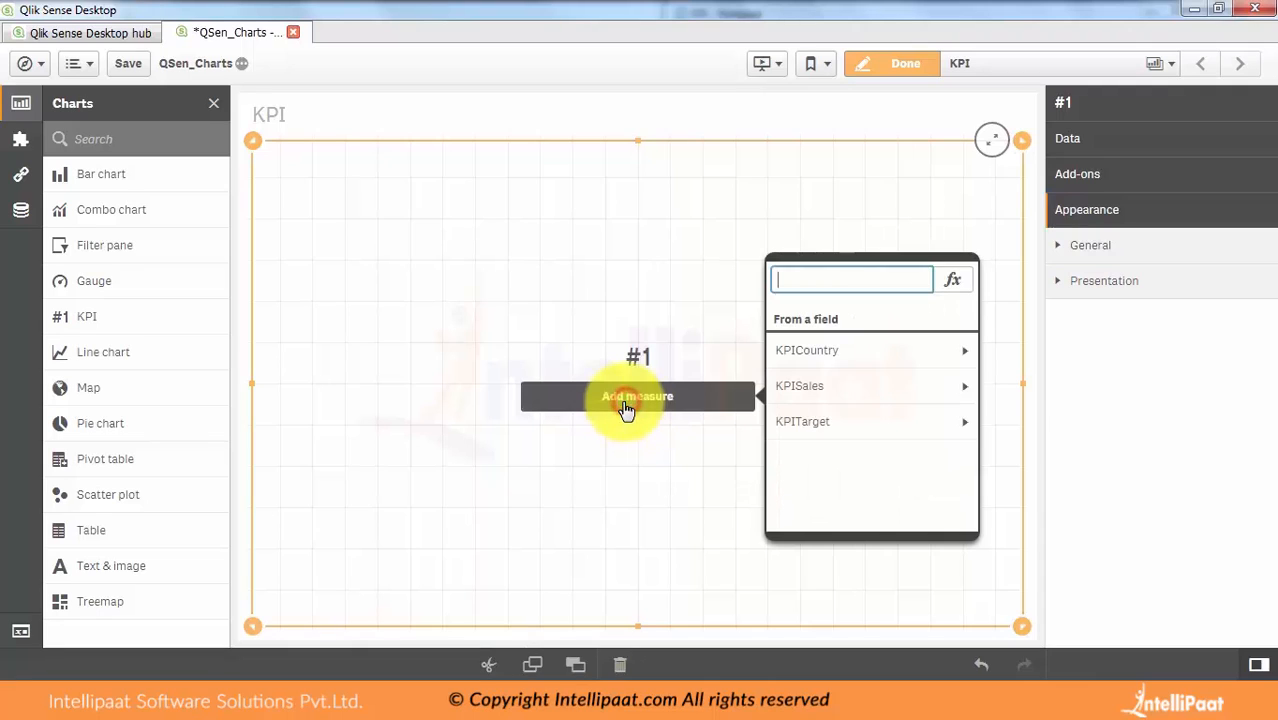
click(958, 288)
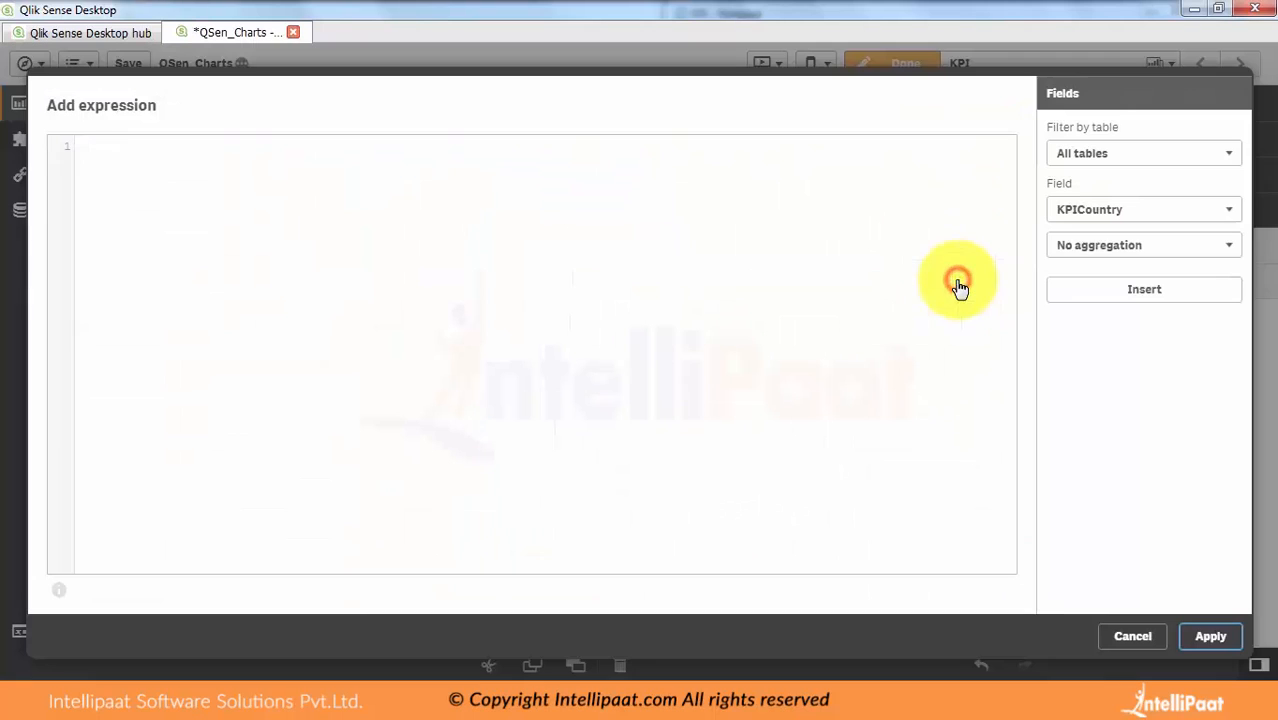
click(642, 201)
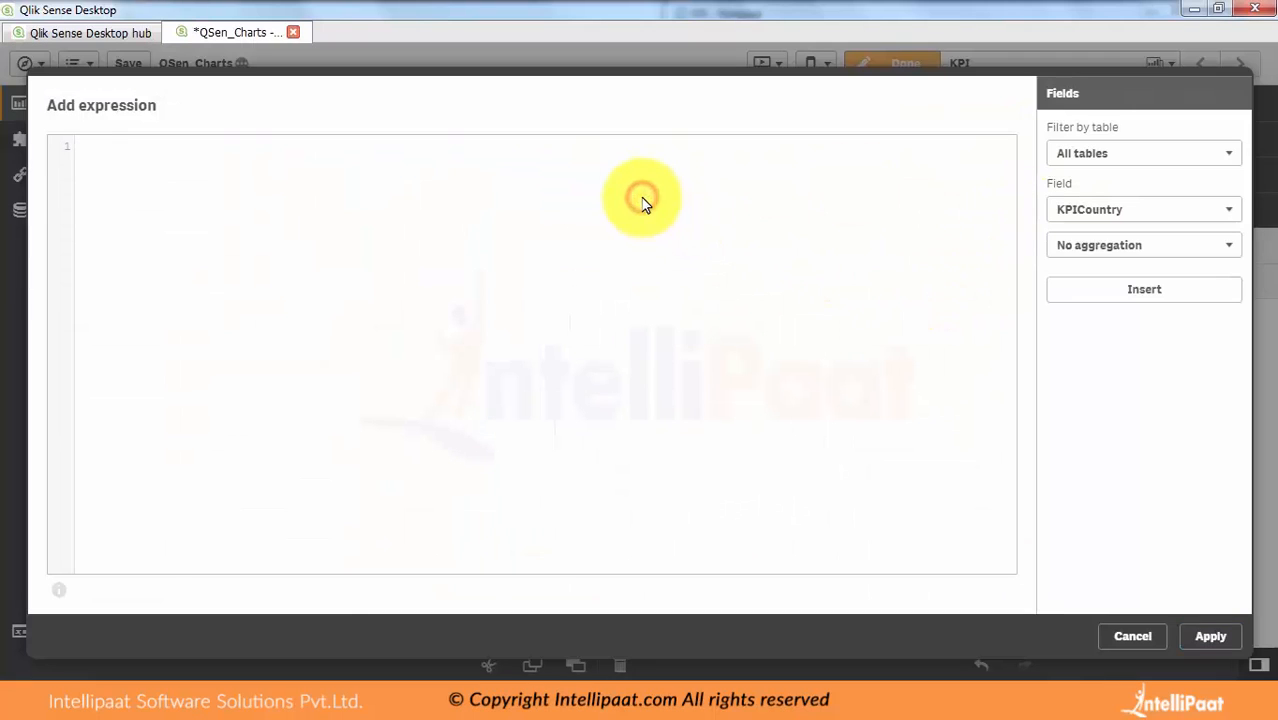
text(Sum()
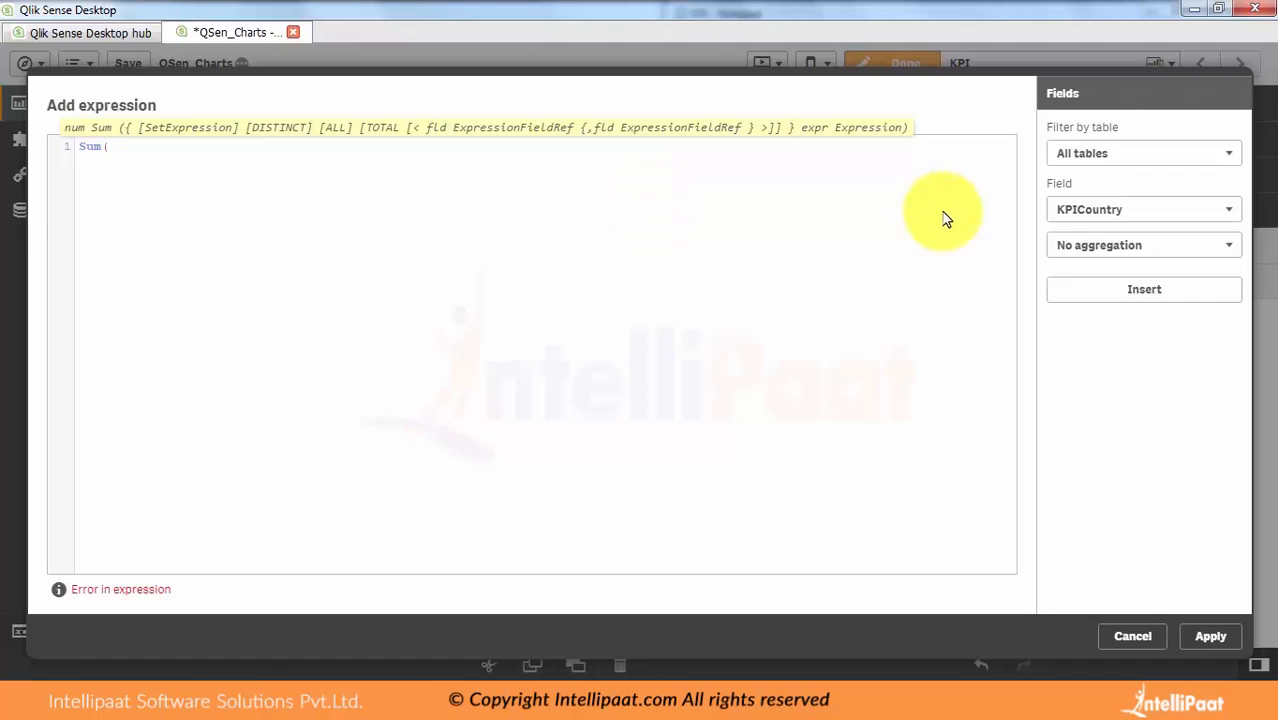
click(1170, 208)
click(1095, 244)
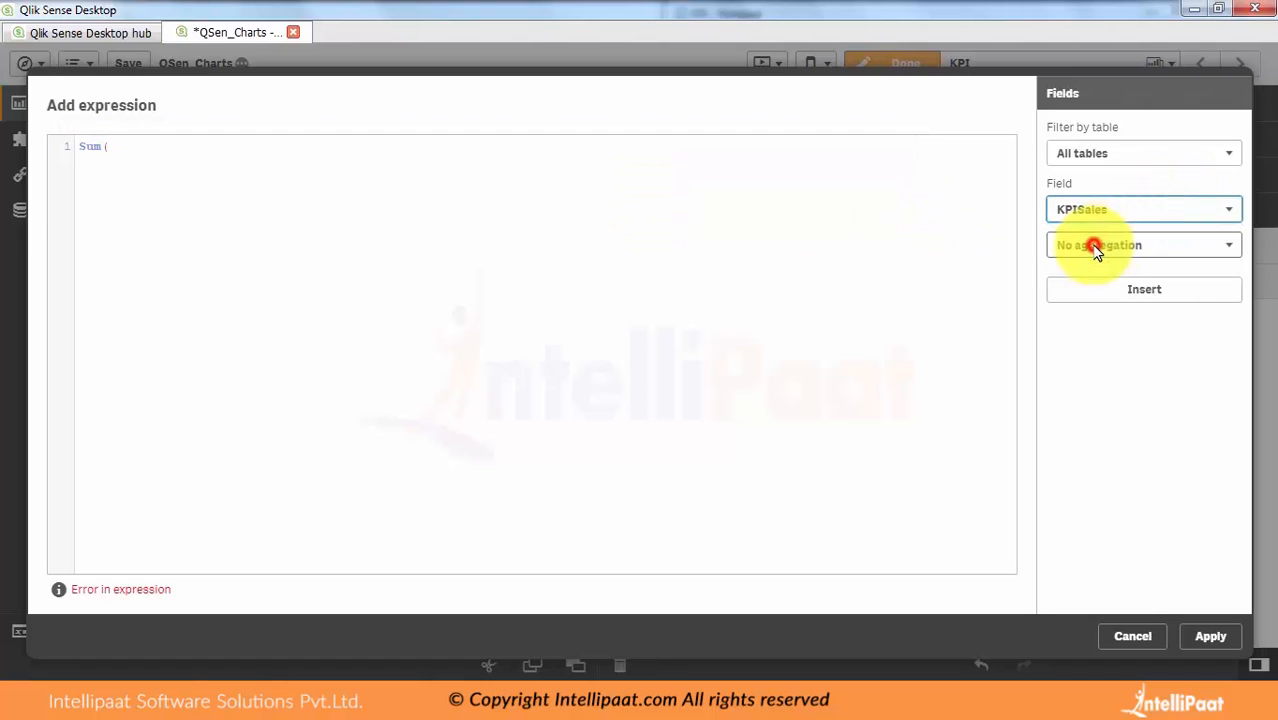
click(1099, 292)
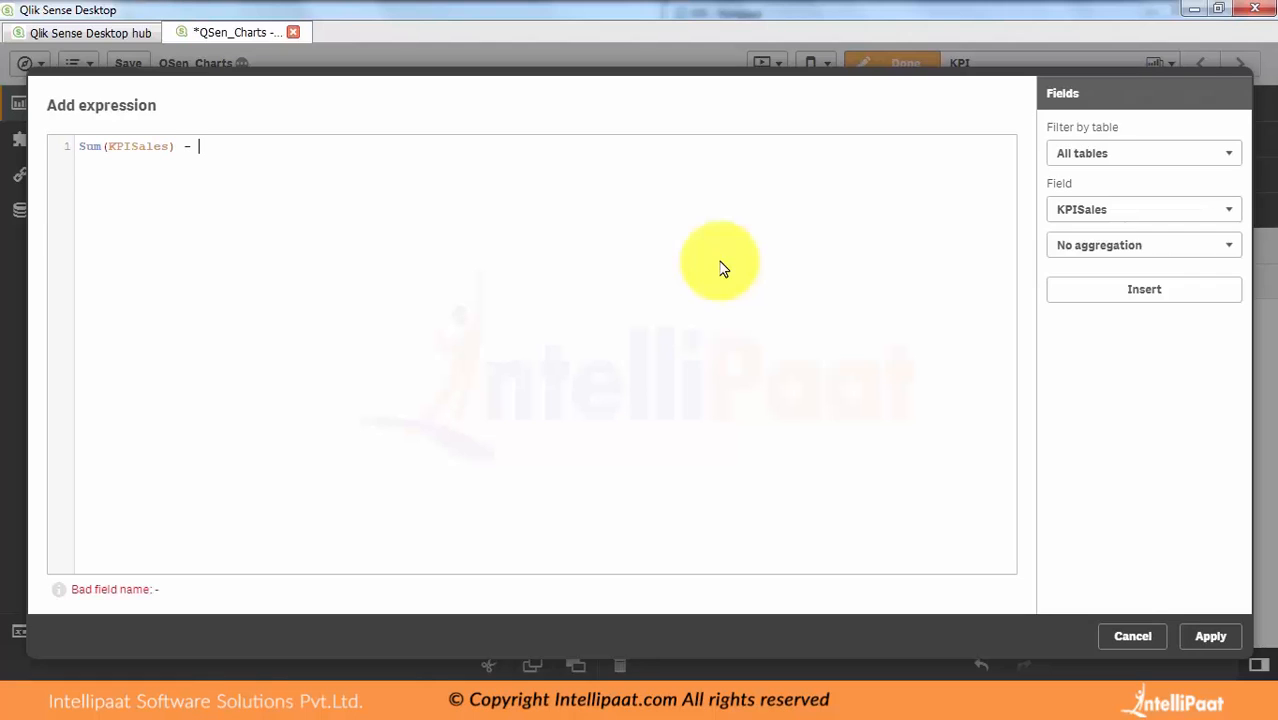
Extend the expression by subtracting the sum of KPITarget from the KPISales sum
text(- SUm()
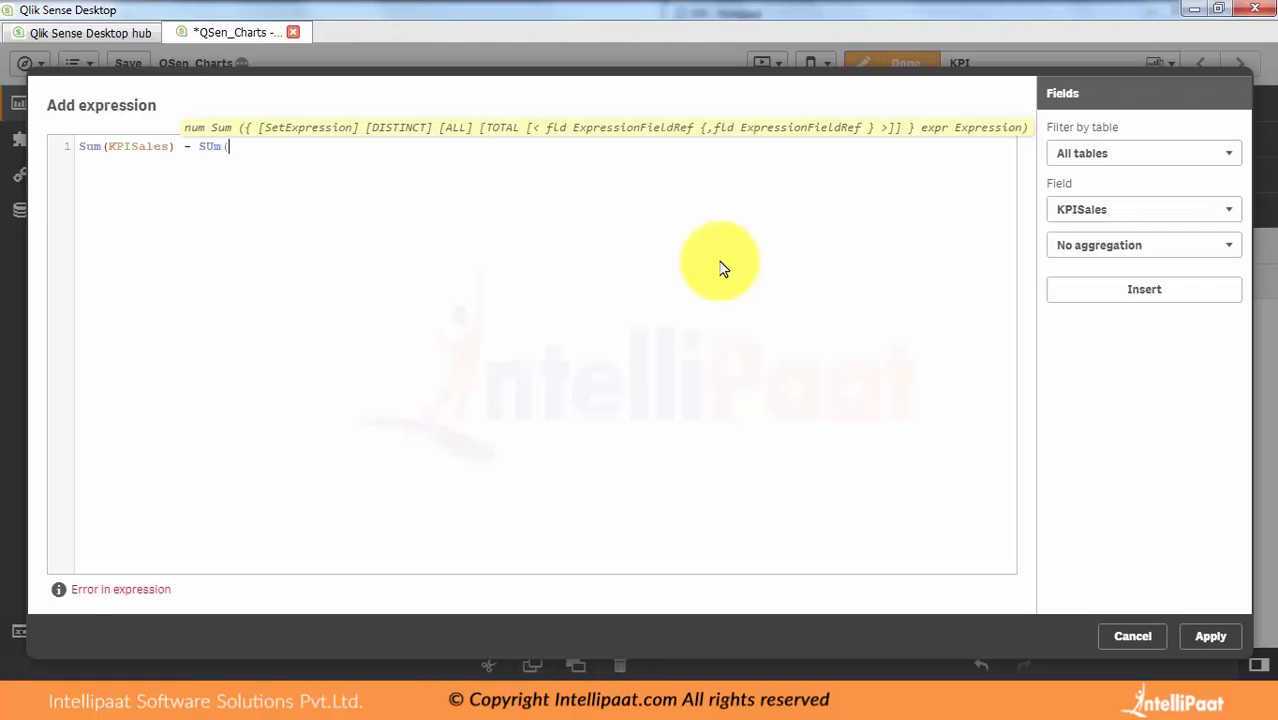
click(1084, 205)
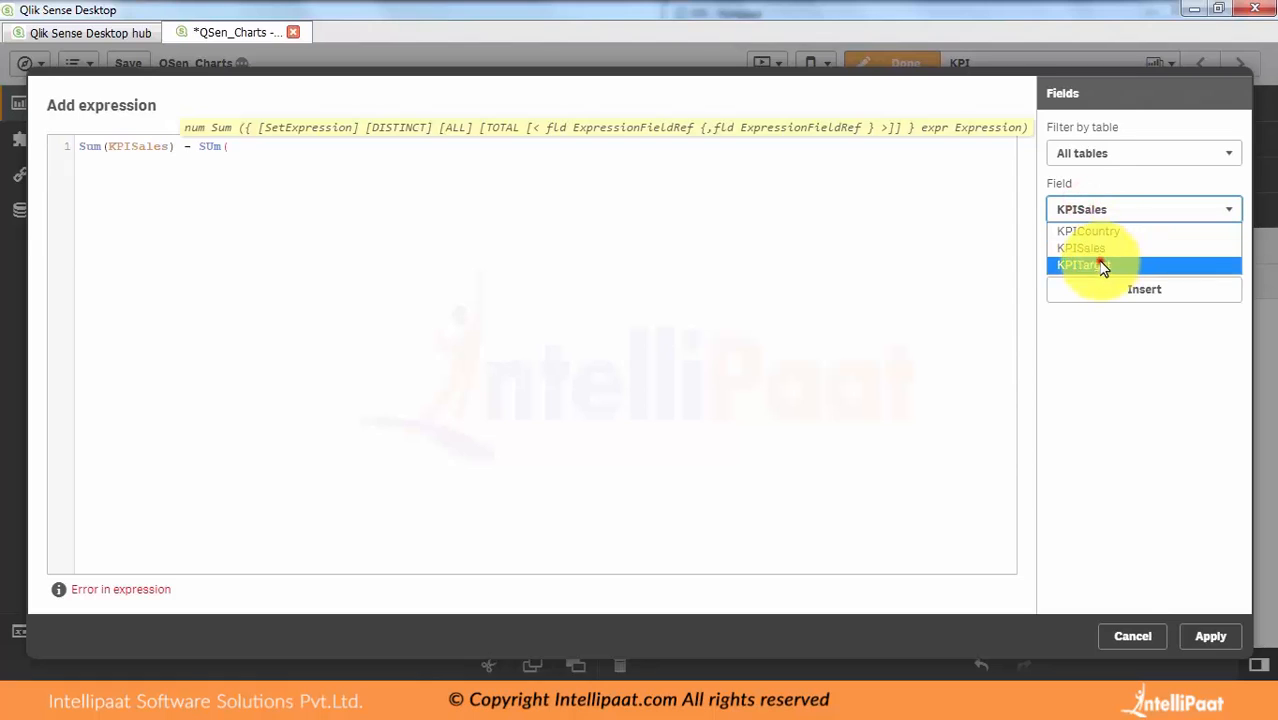
click(1100, 264)
click(1126, 295)
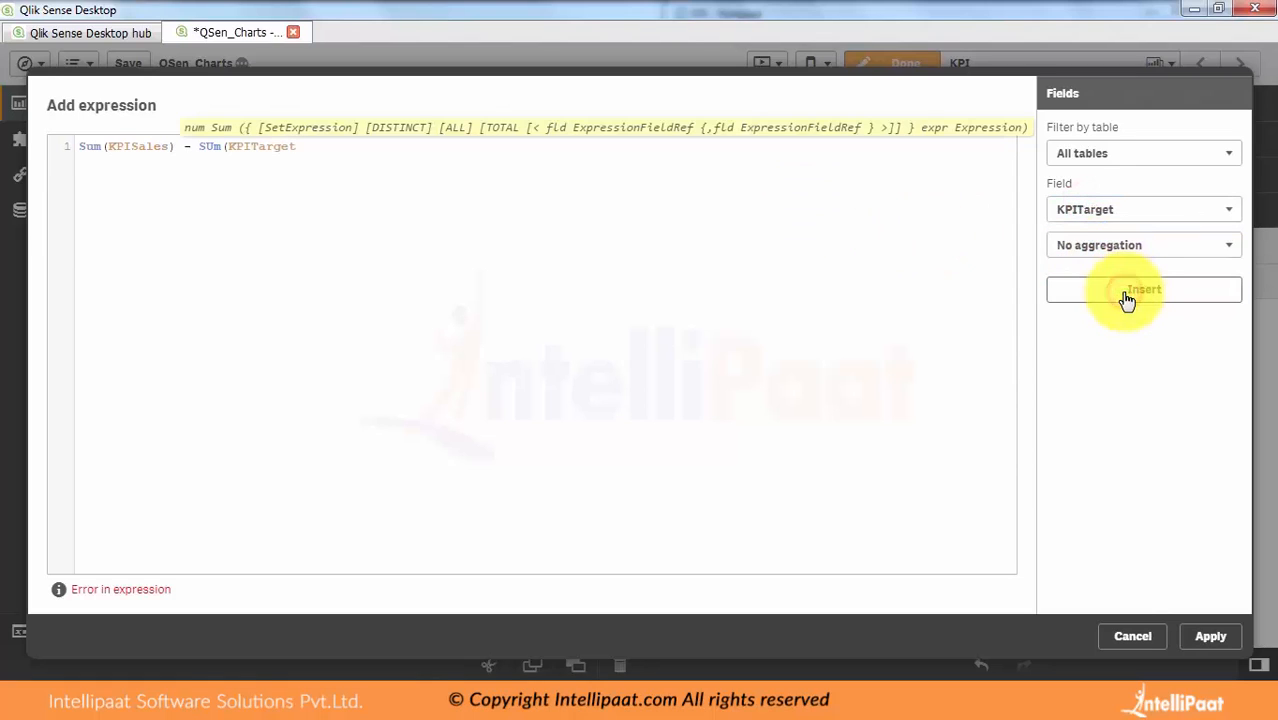
text())
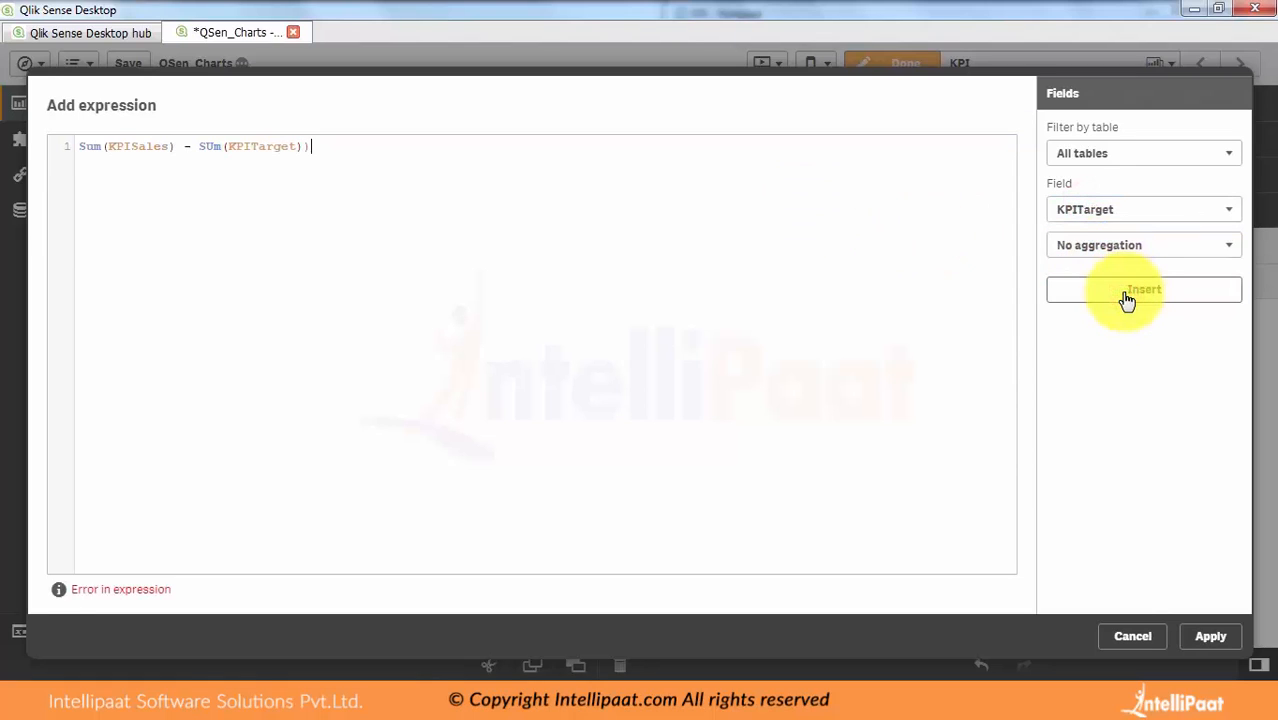
Enclose the difference in parentheses, divide it by Sum(KPITarget), and apply the expression
key(Home)
text(()
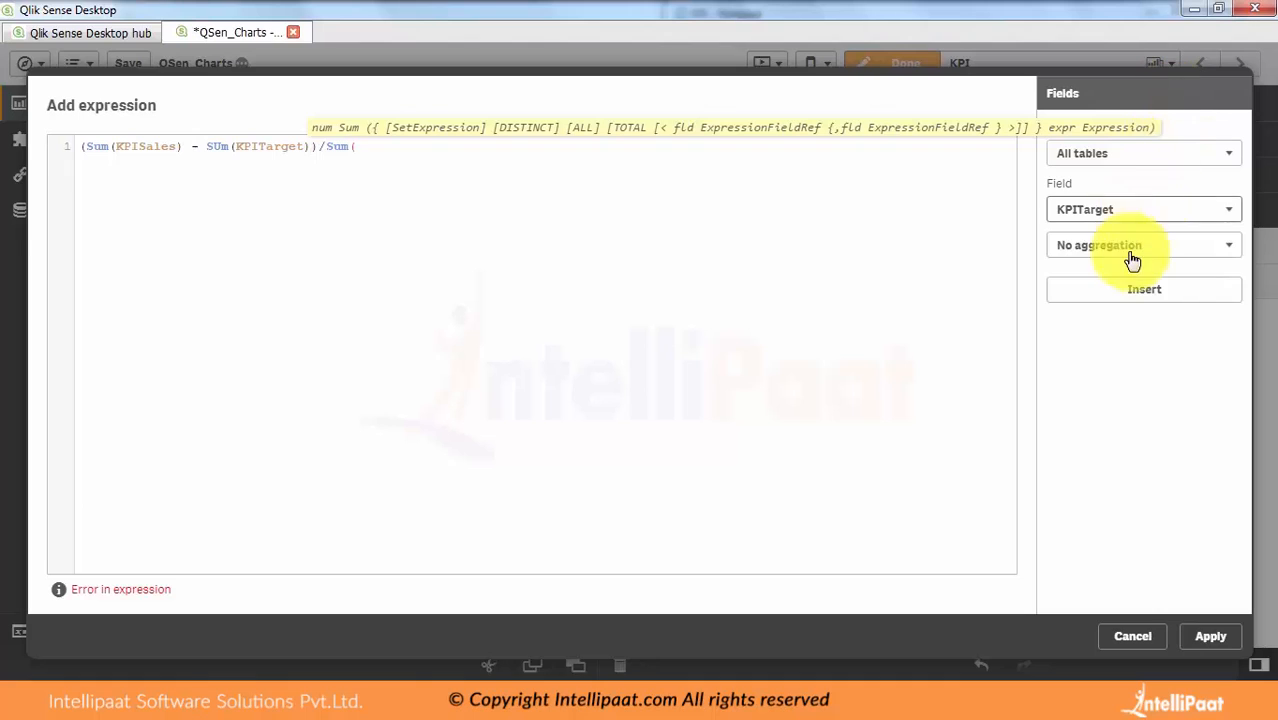
click(1117, 289)
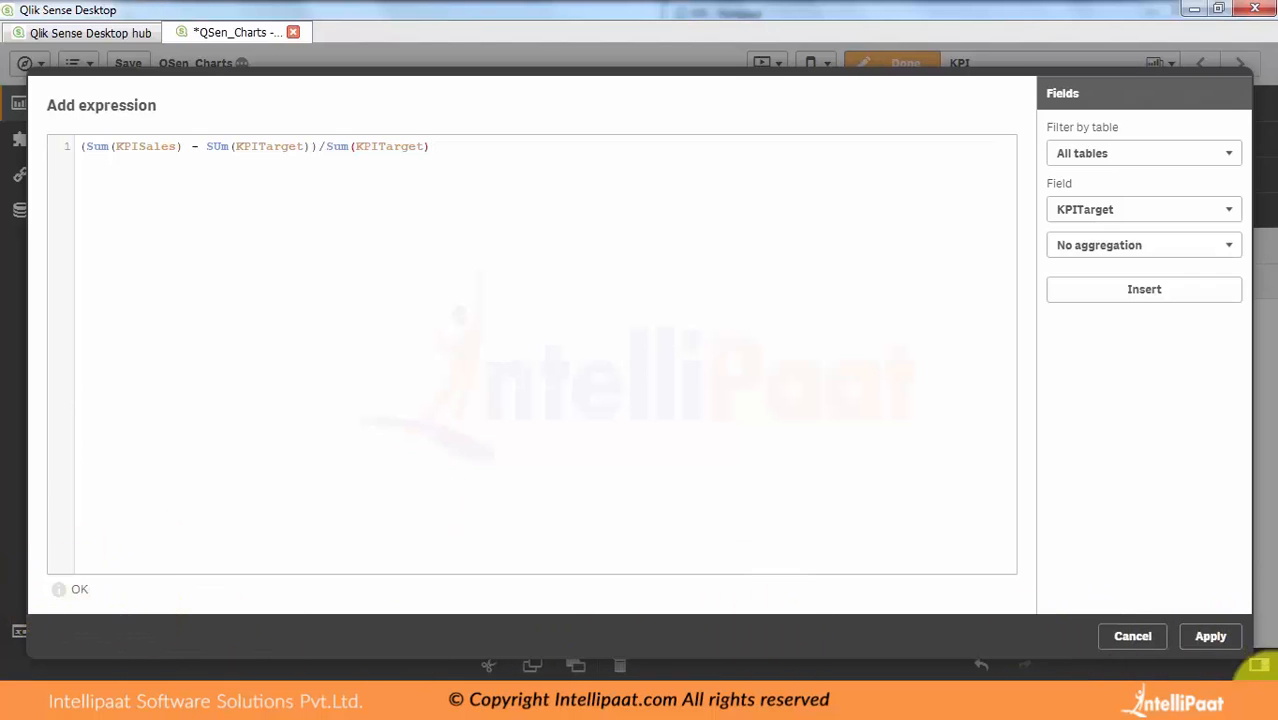
click(1210, 638)
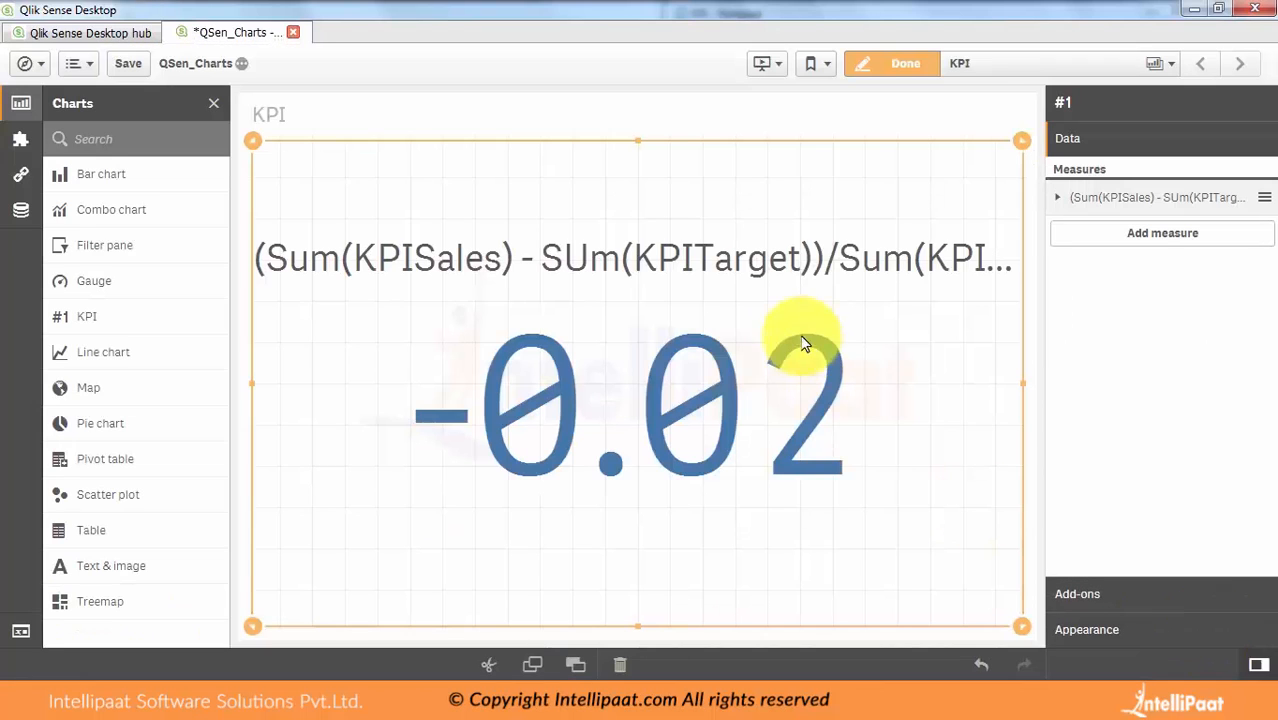
Label the KPI chart's measure Sales Vs Target
click(1055, 197)
click(1103, 320)
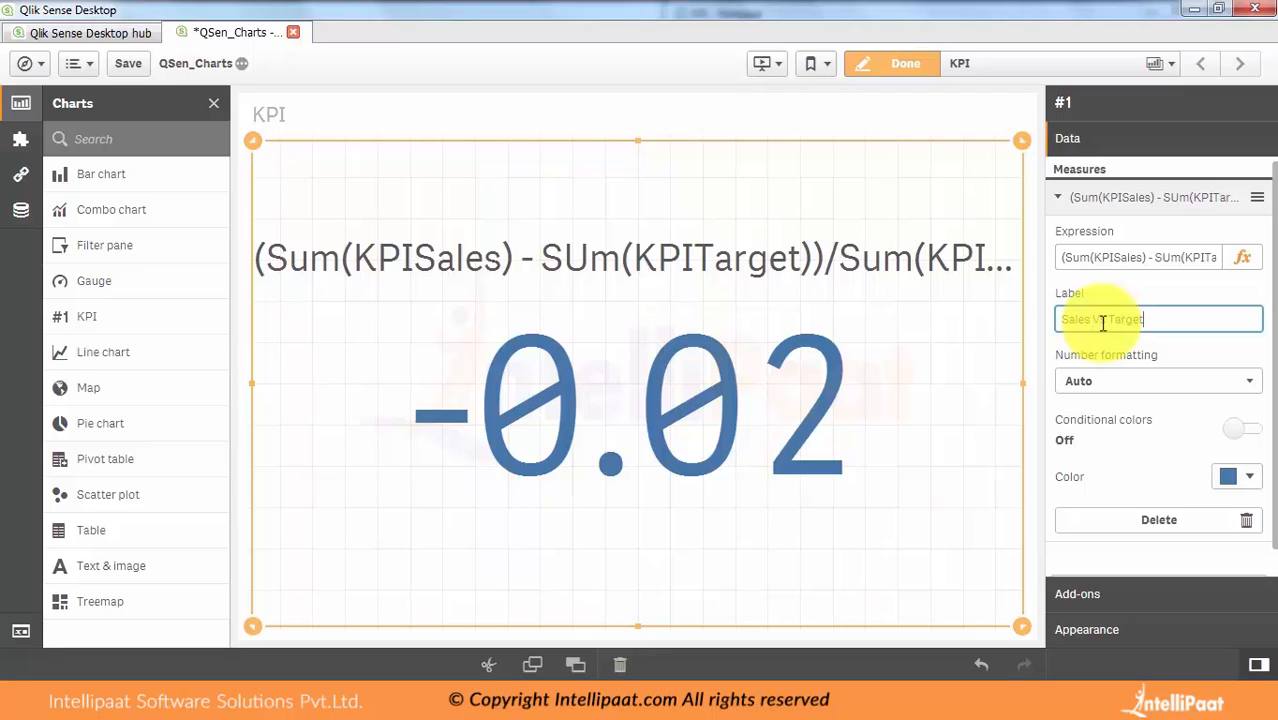
text(Sales Vs Target)
click(941, 194)
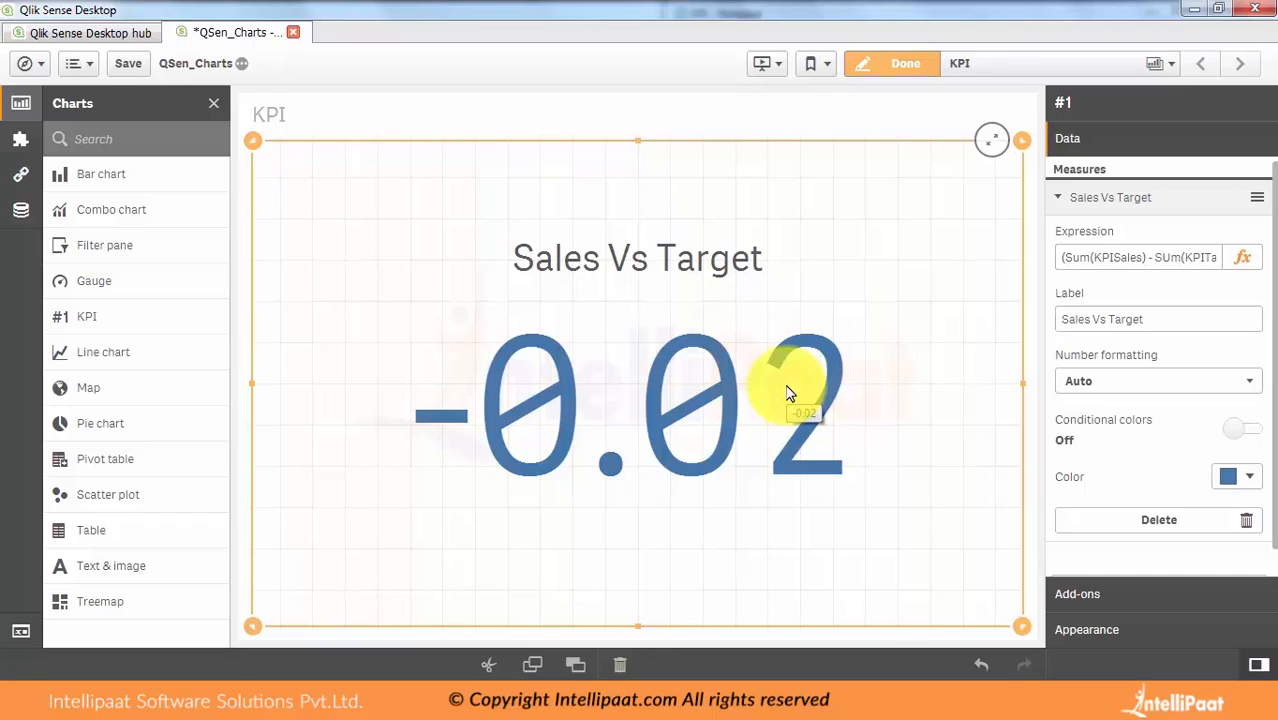
Set the measure's number formatting to Number with the 12.3% percentage format
click(1251, 390)
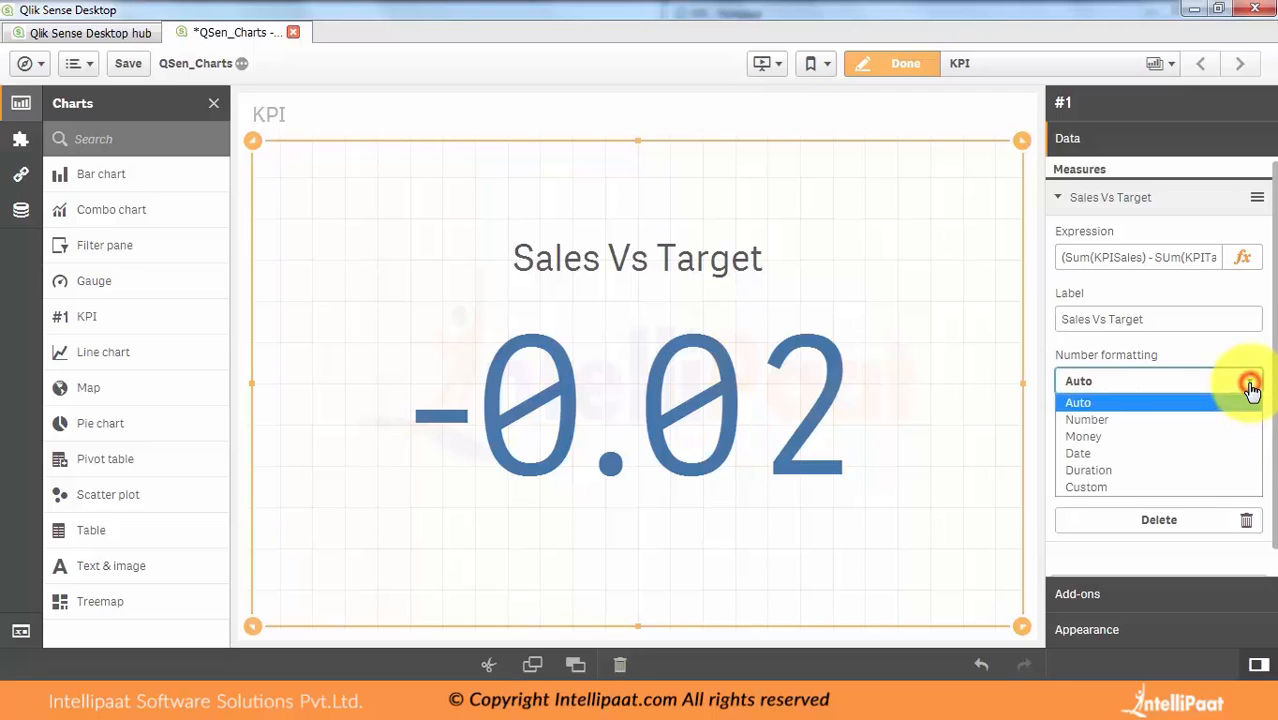
click(1177, 421)
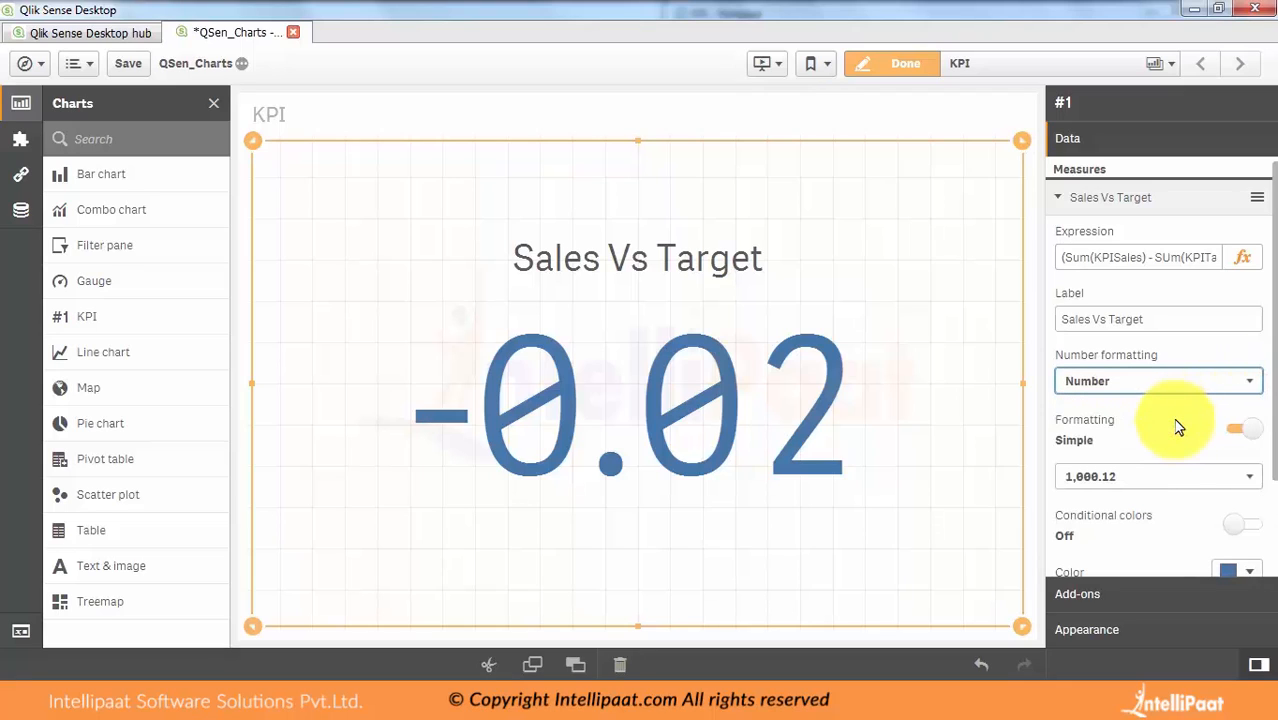
click(1248, 477)
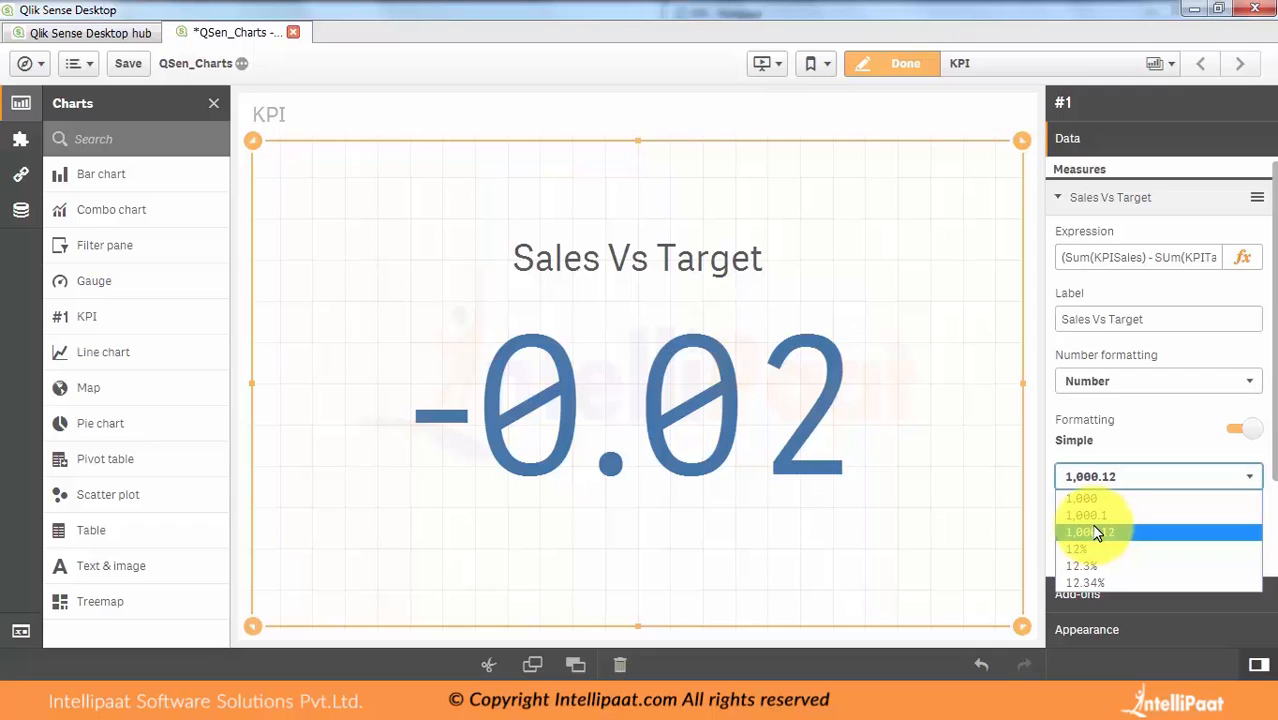
click(1090, 567)
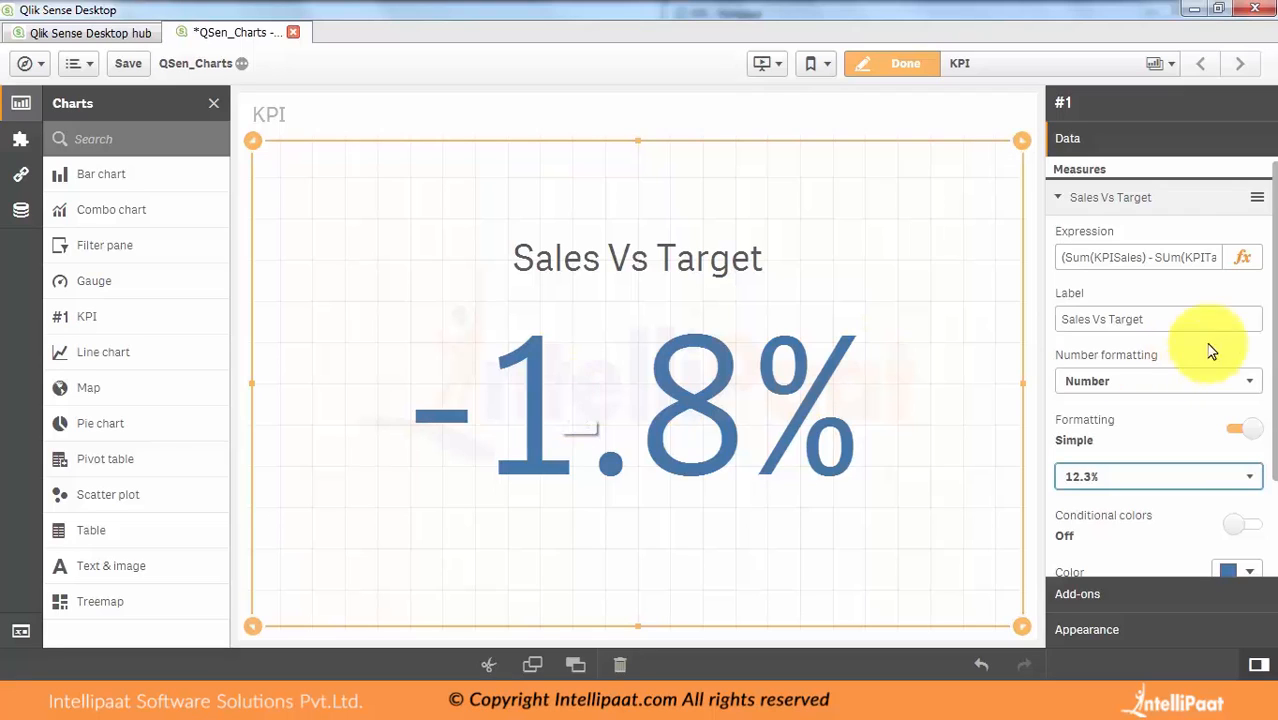
scroll(1255, 290, down, 3)
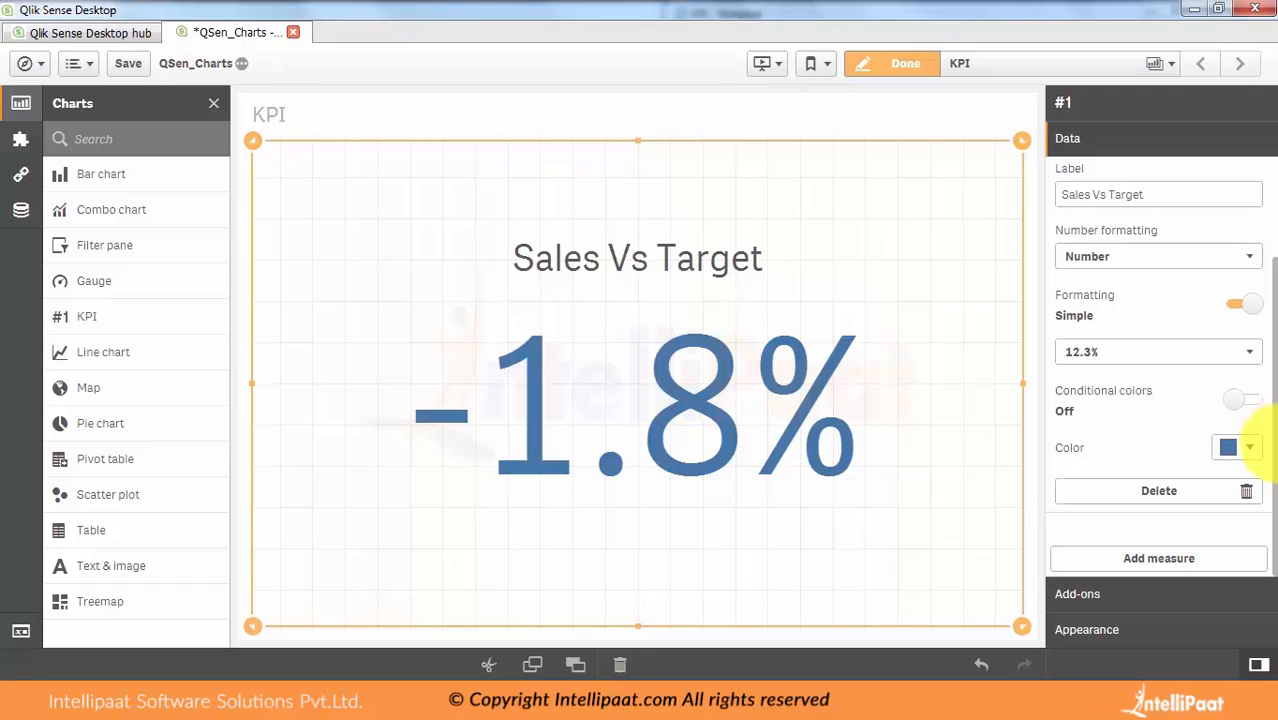
Turn on conditional colors for the Sales Vs Target measure
click(1251, 452)
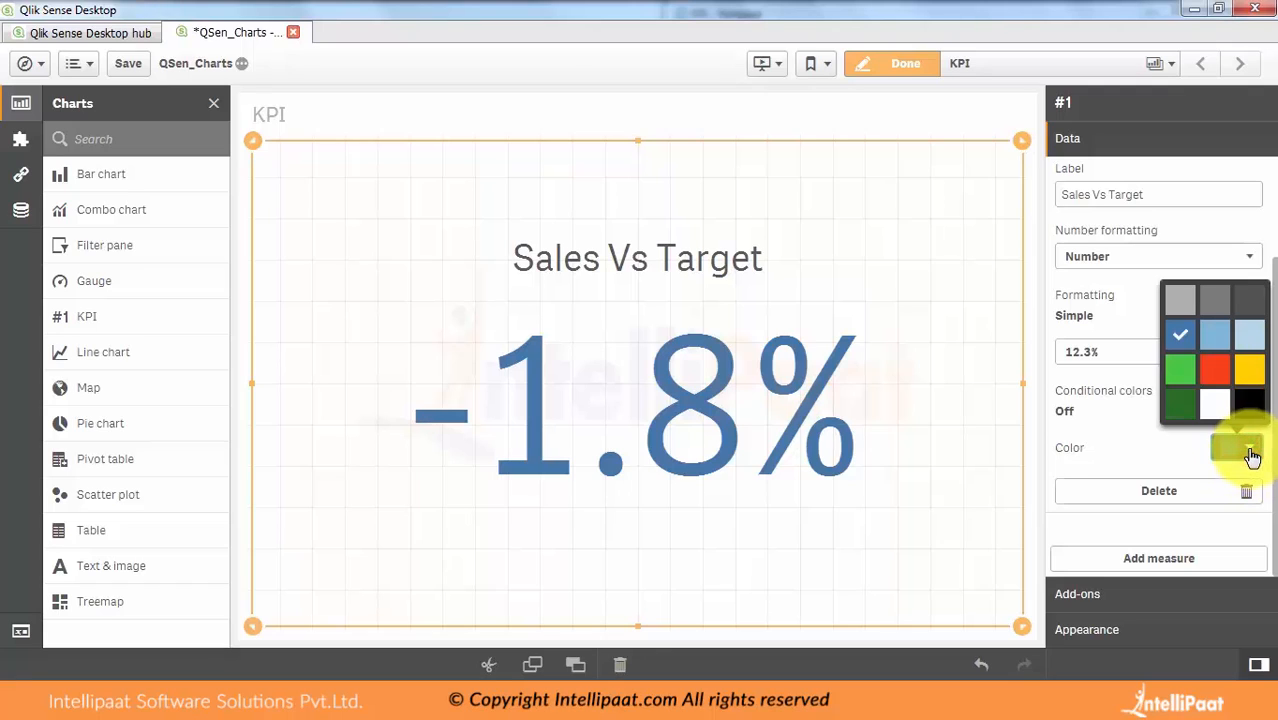
click(1157, 458)
click(1236, 399)
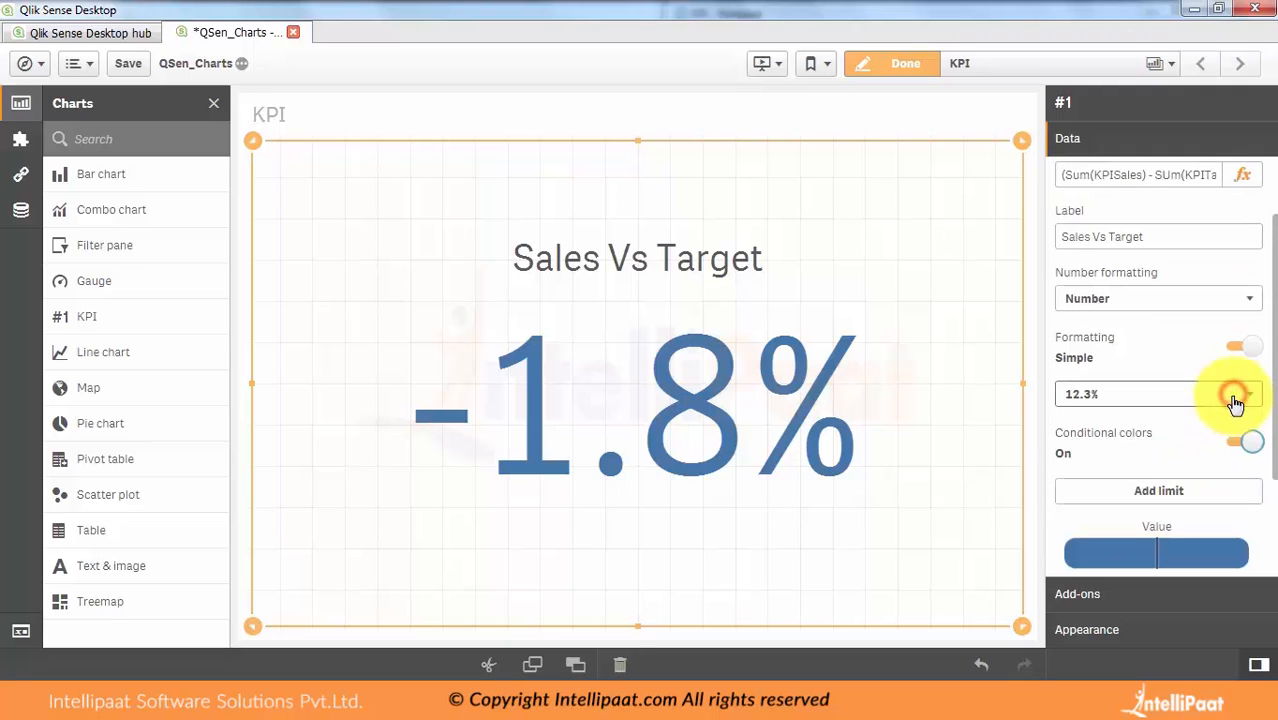
Add a conditional color limit to the measure and set its value to 0
drag(1266, 398, 1268, 466)
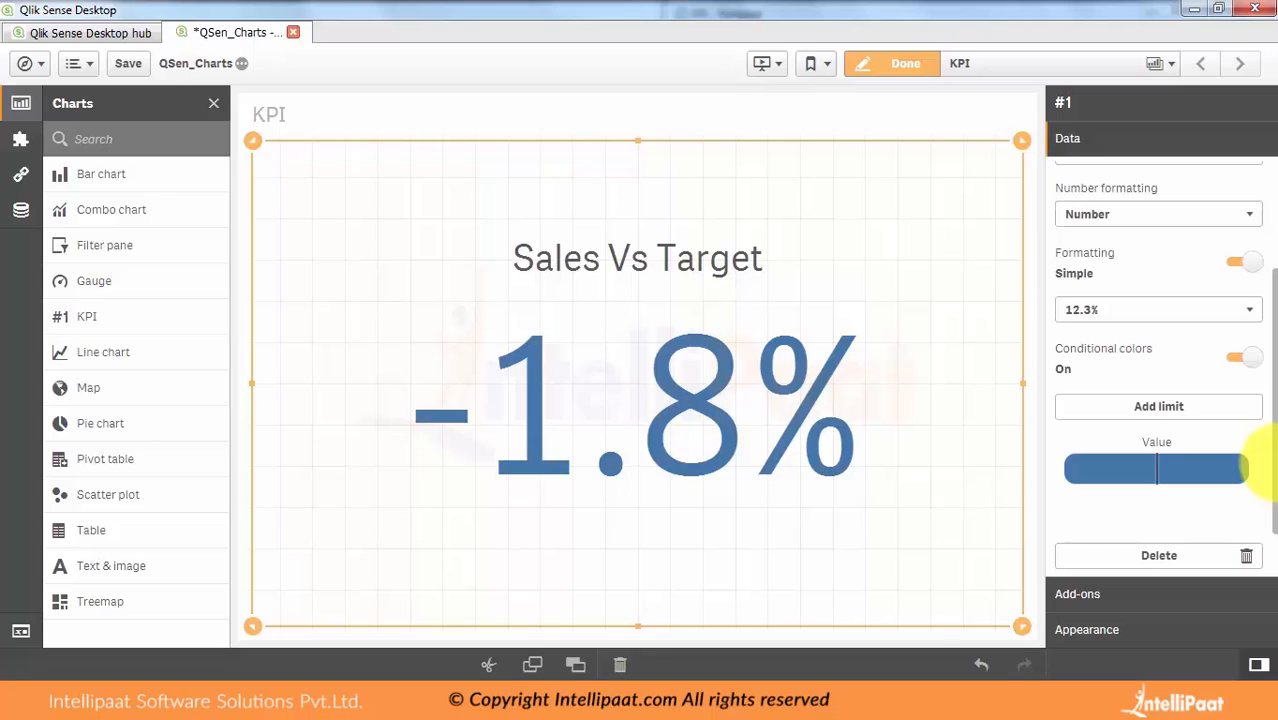
click(1148, 410)
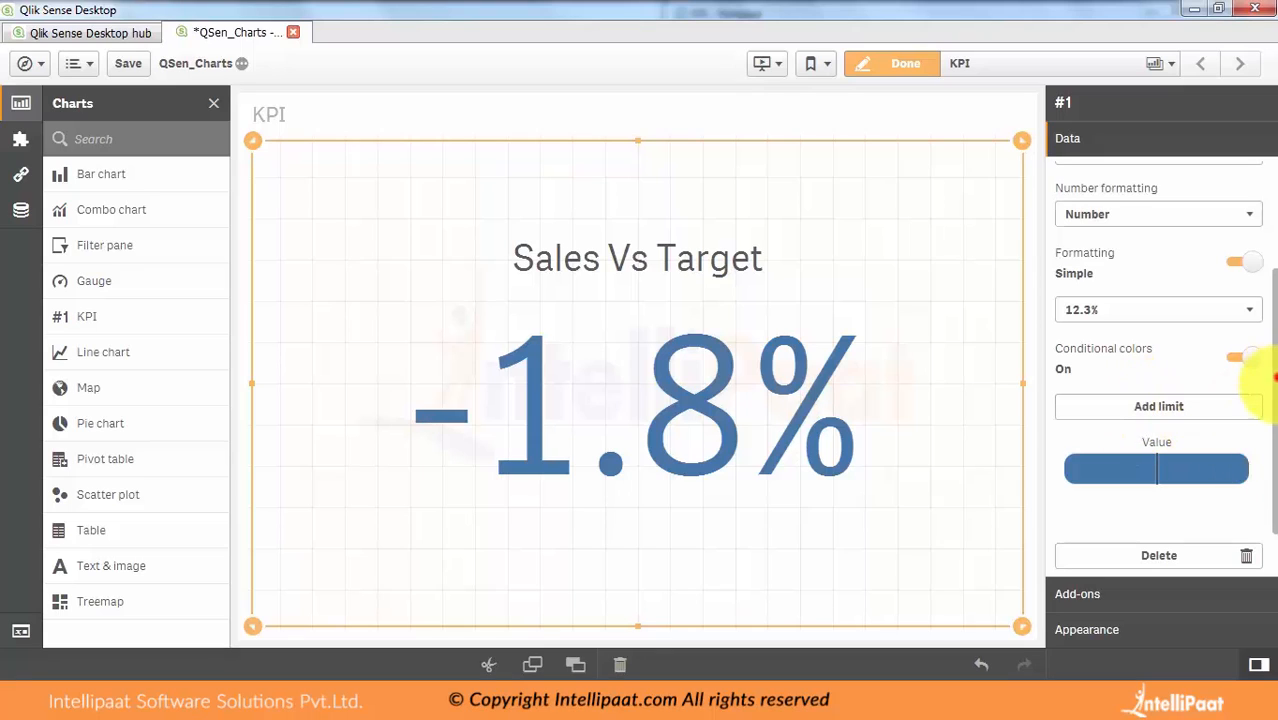
scroll(1262, 414, down, 1)
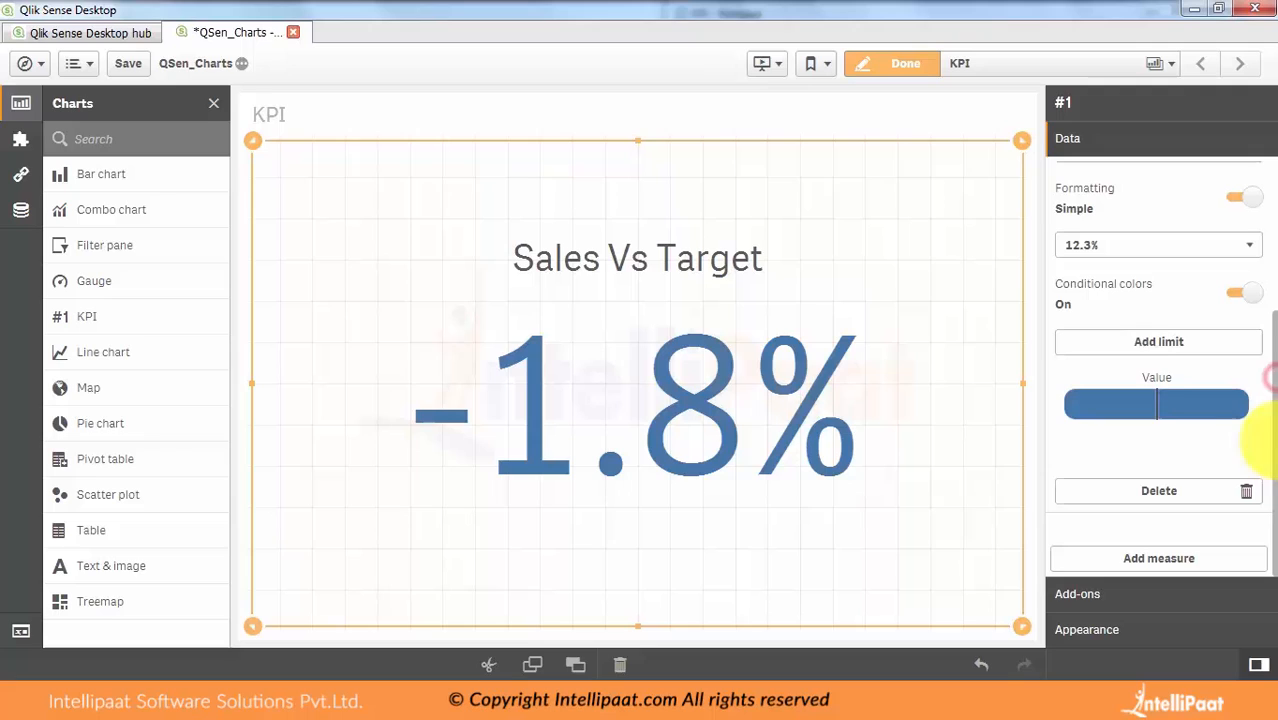
click(1132, 343)
click(1109, 486)
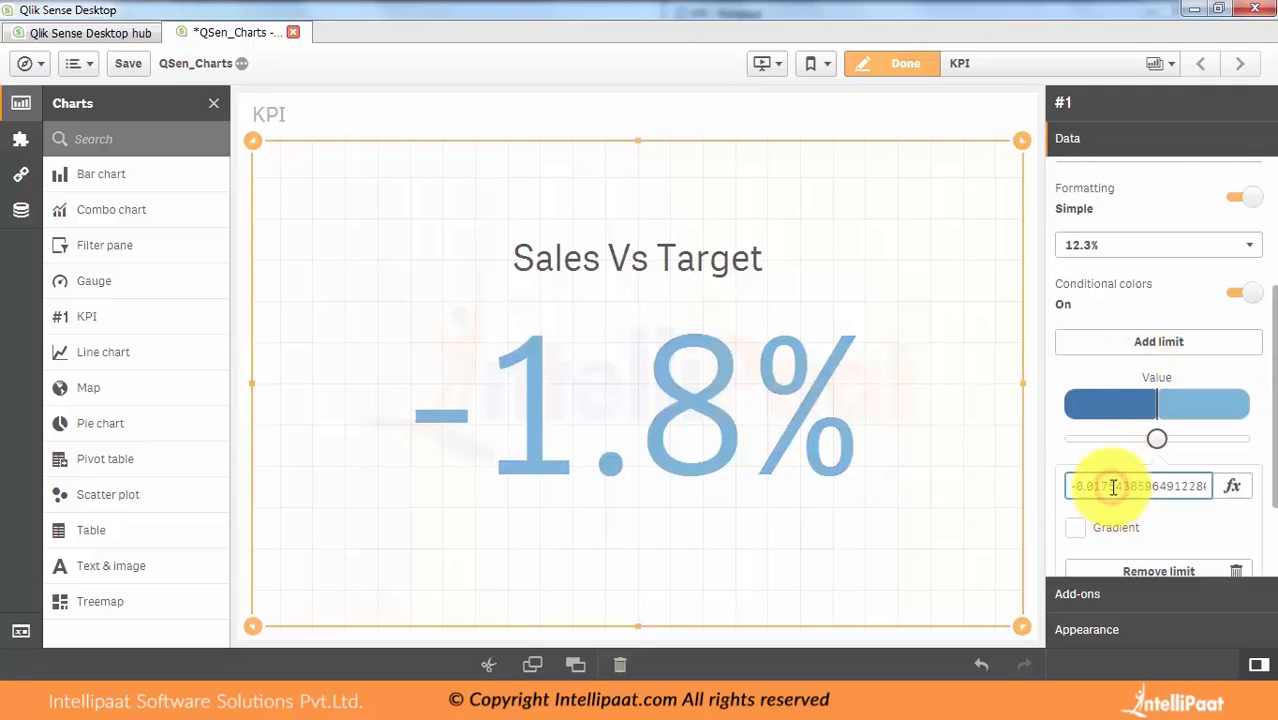
double_click(1113, 487)
key(BackSpace)
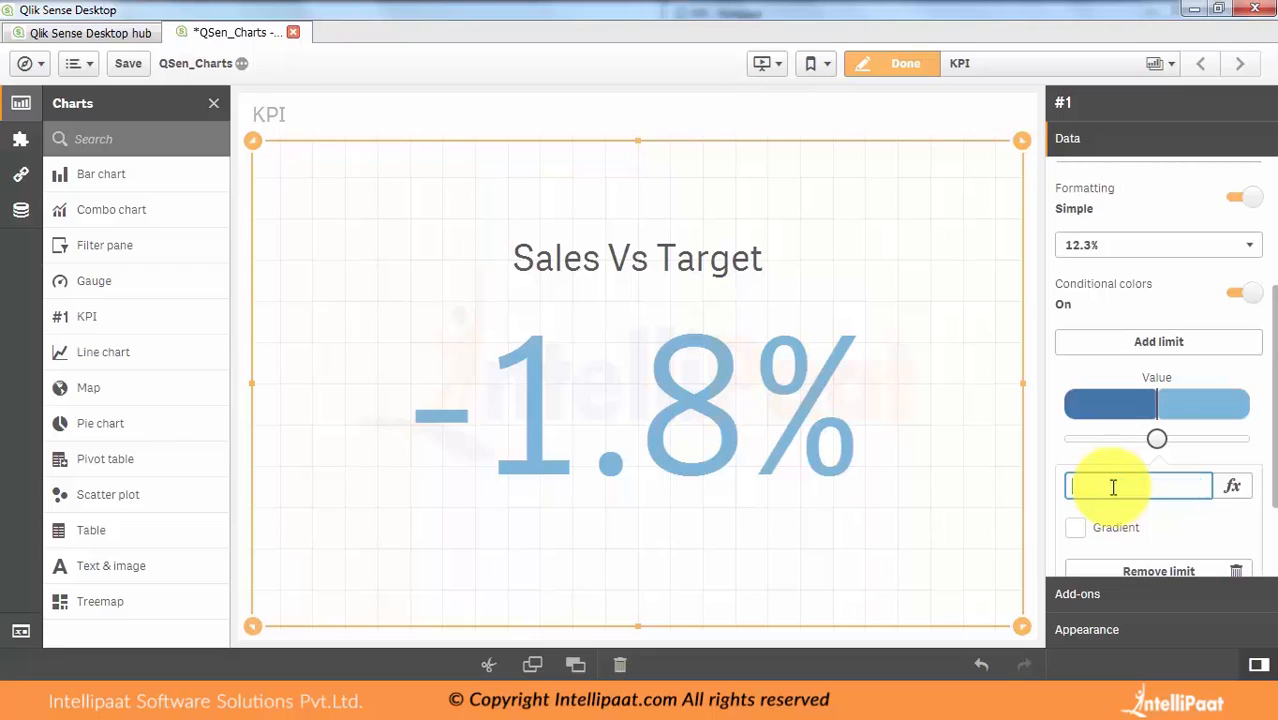
text(0)
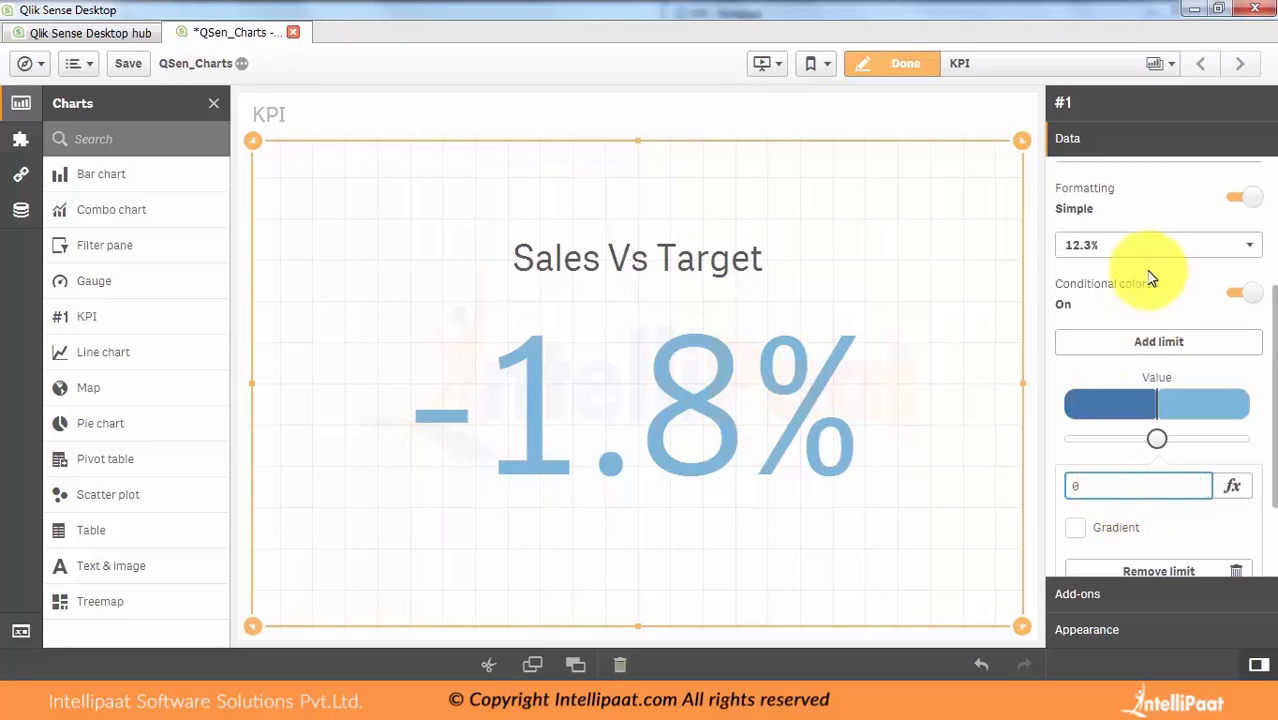
click(927, 333)
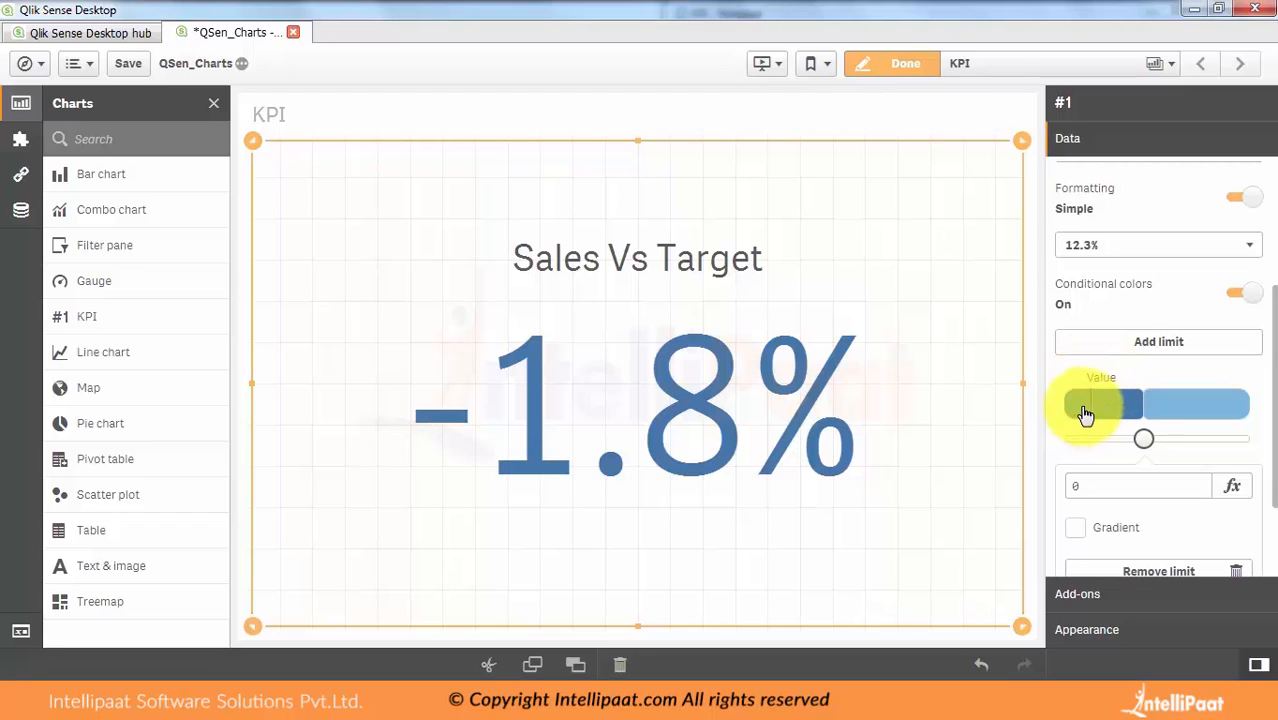
Add a second limit and give the lowest value range a red color with the downward triangle symbol
click(1128, 343)
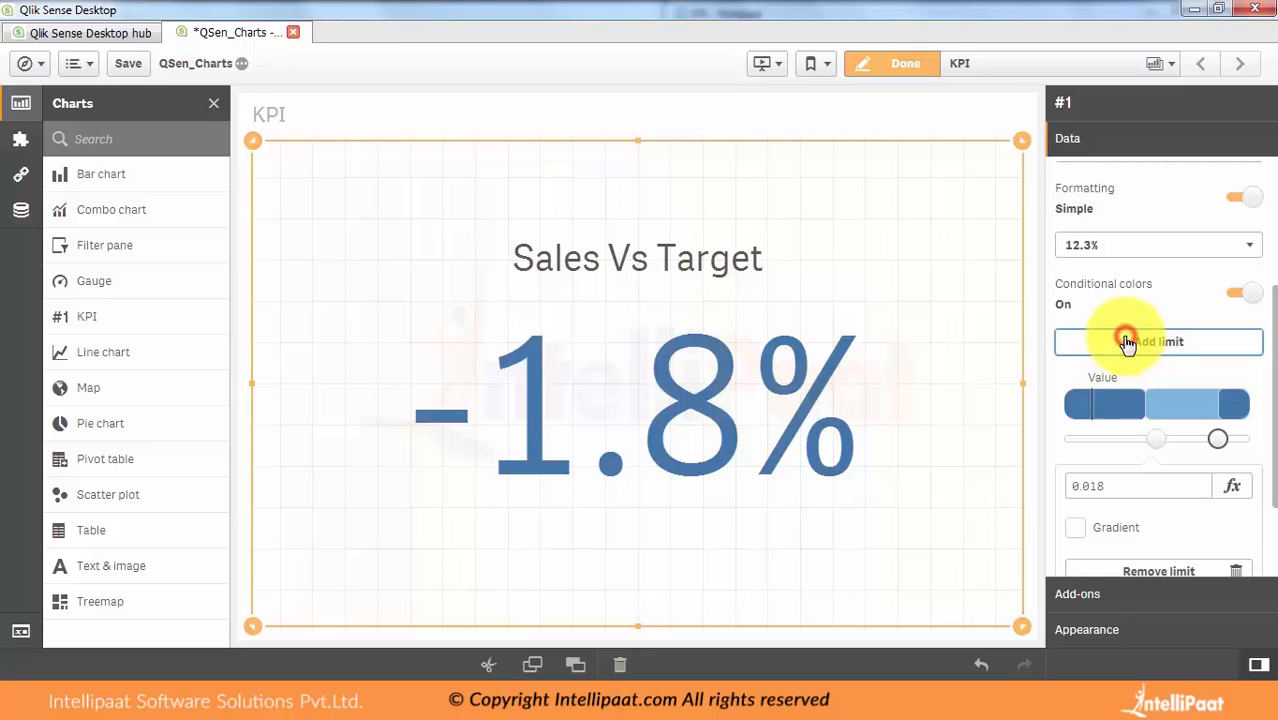
click(1083, 410)
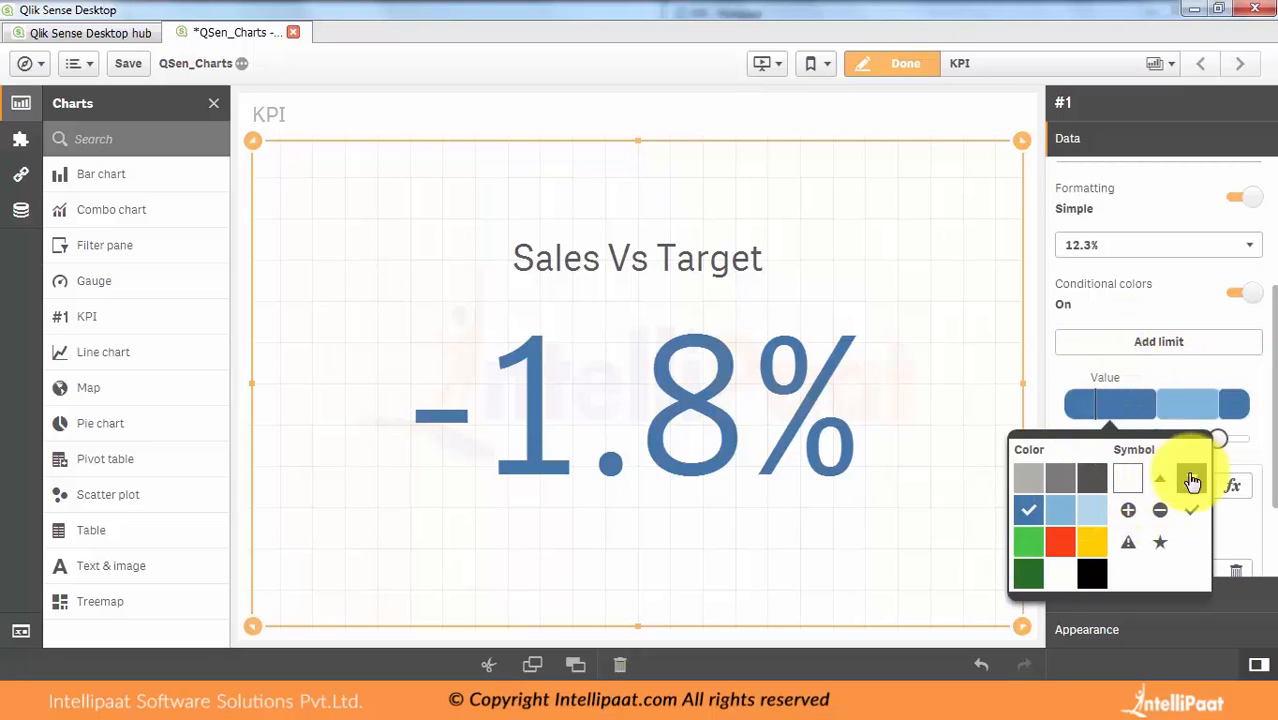
click(1193, 484)
click(1060, 543)
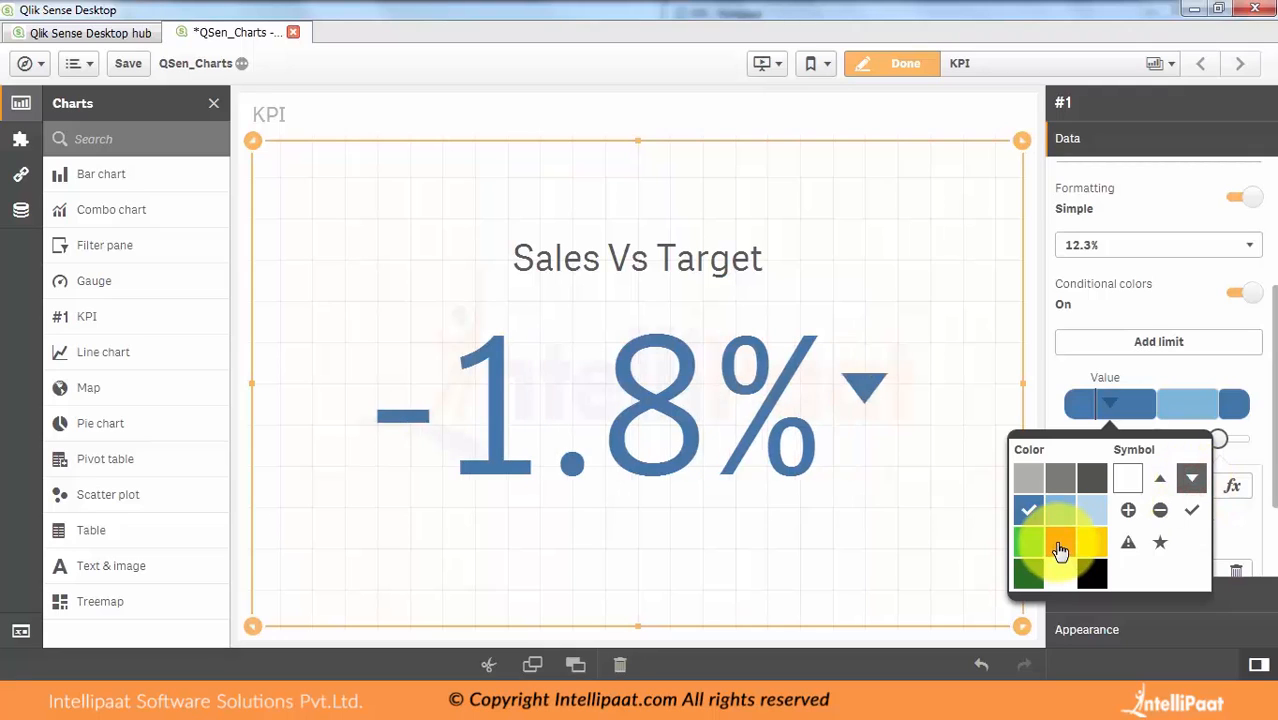
click(1195, 359)
Give the middle value range a dark green color with the upward triangle symbol
click(1181, 418)
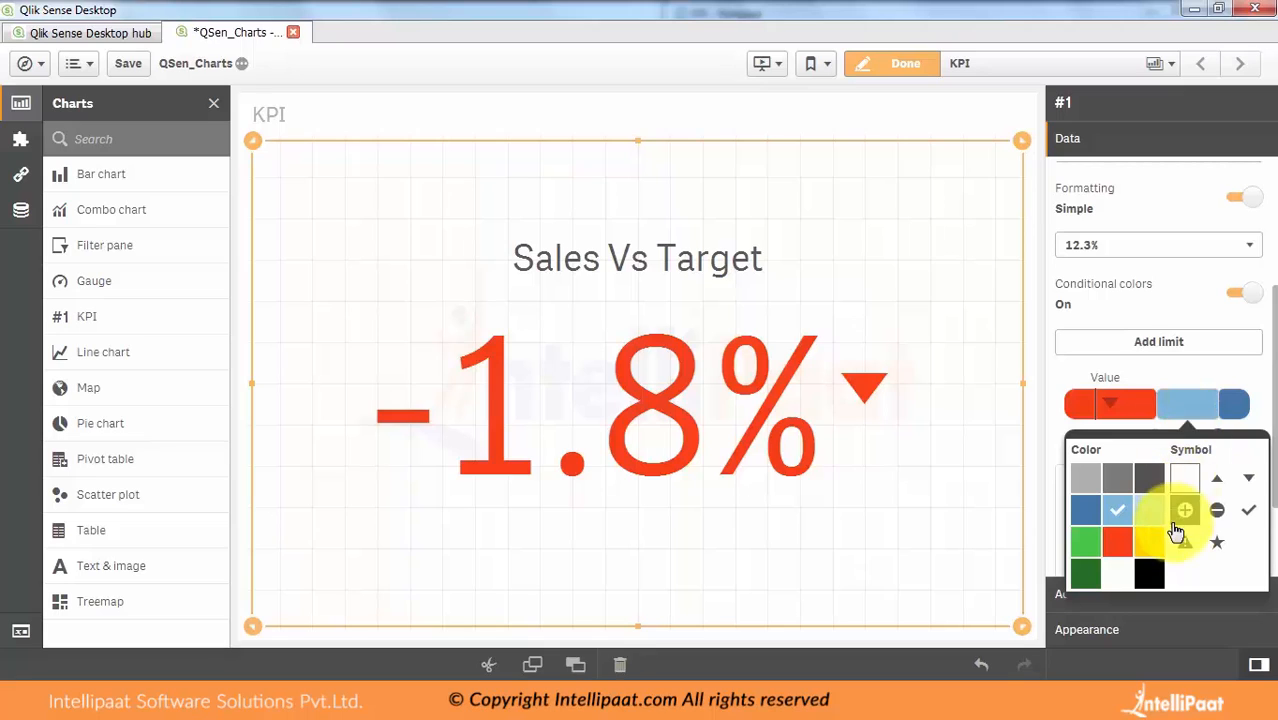
click(1216, 478)
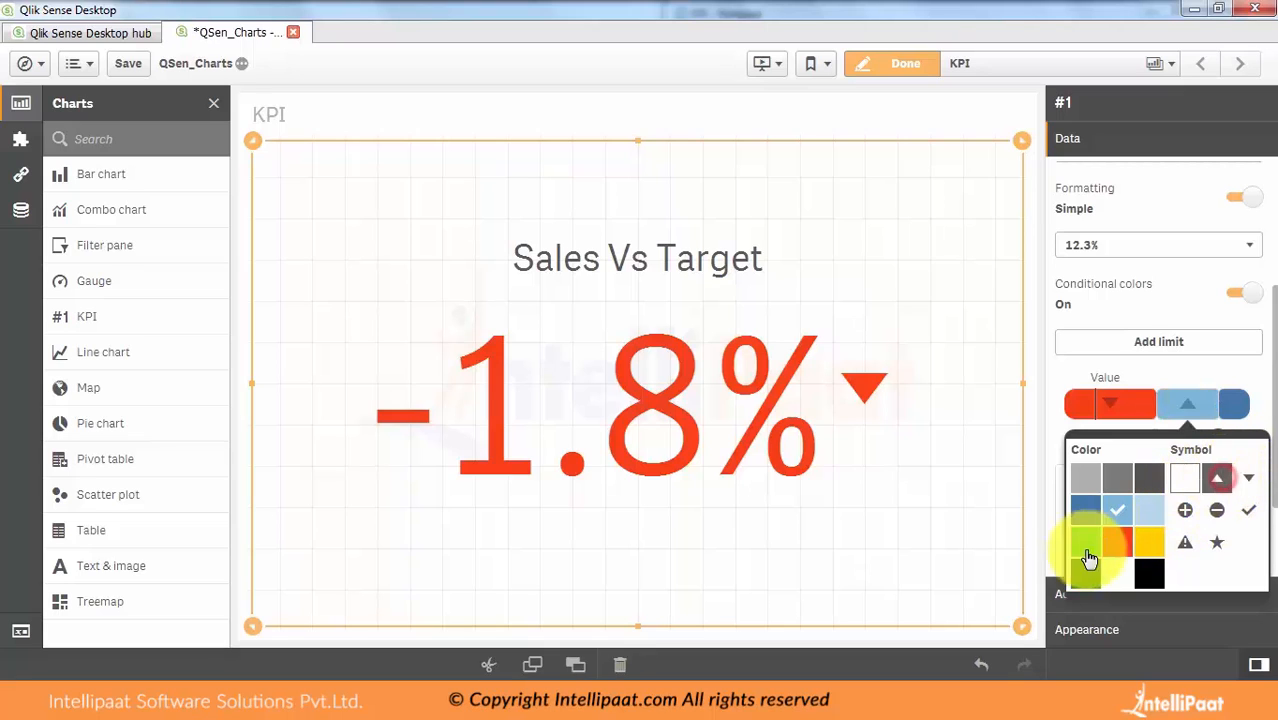
click(1083, 573)
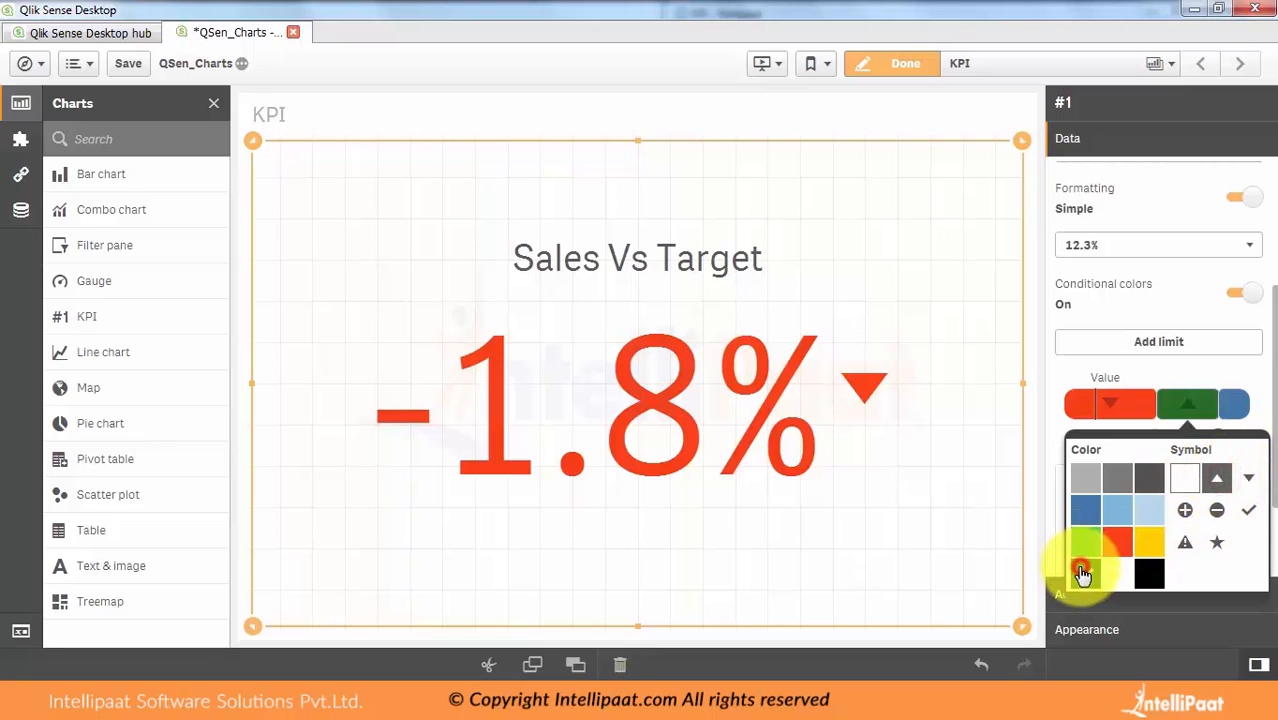
click(1166, 301)
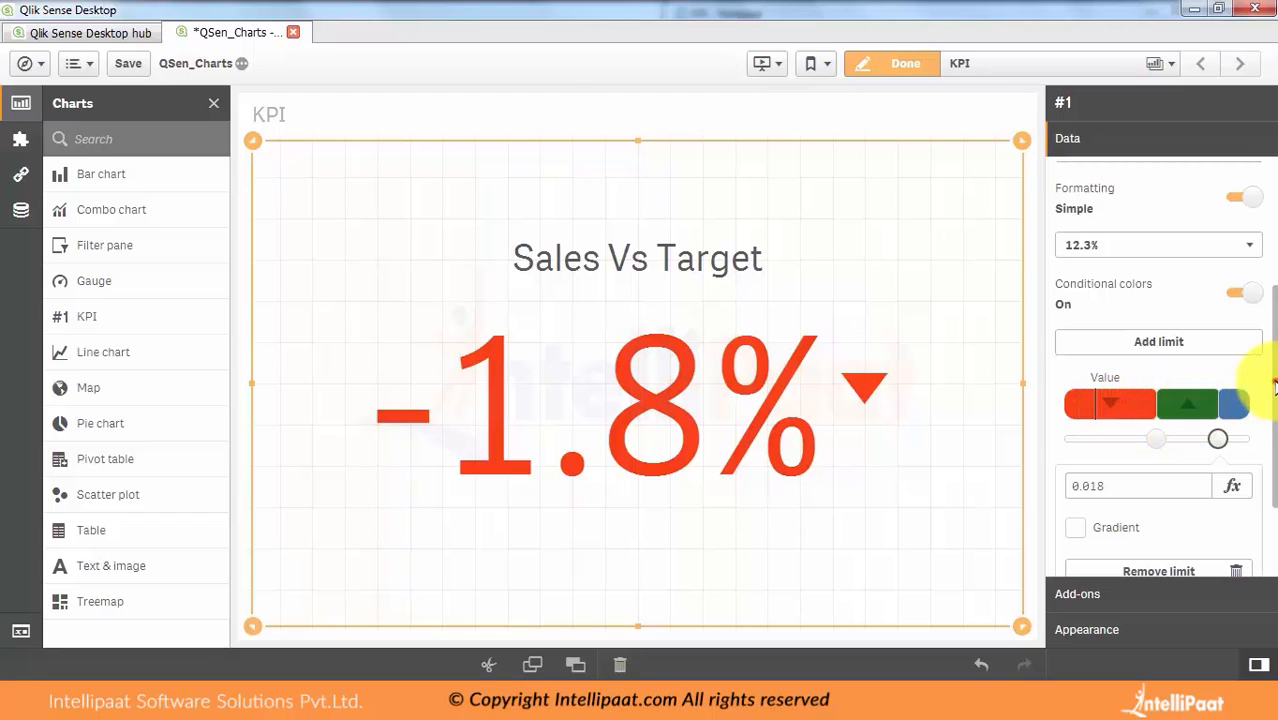
Show titles on the KPI chart and enter Sales vs Target as its title
scroll(1272, 386, down, 2)
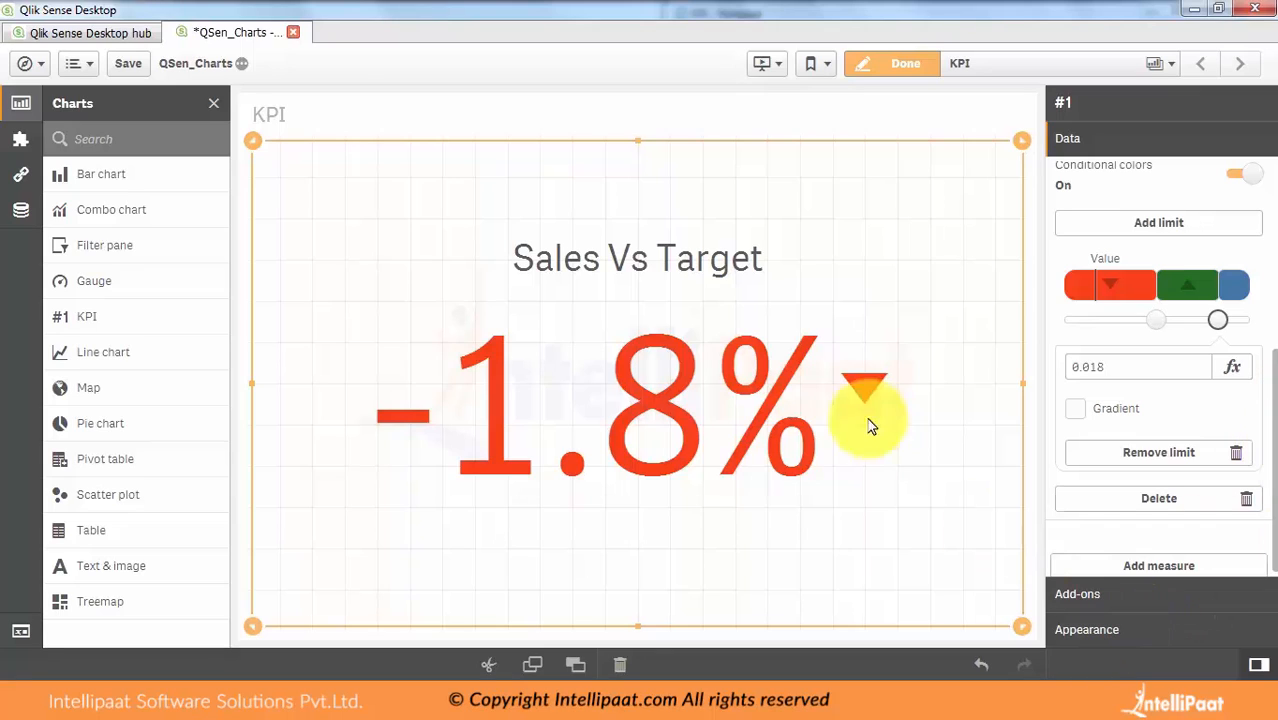
scroll(1250, 430, down, 1)
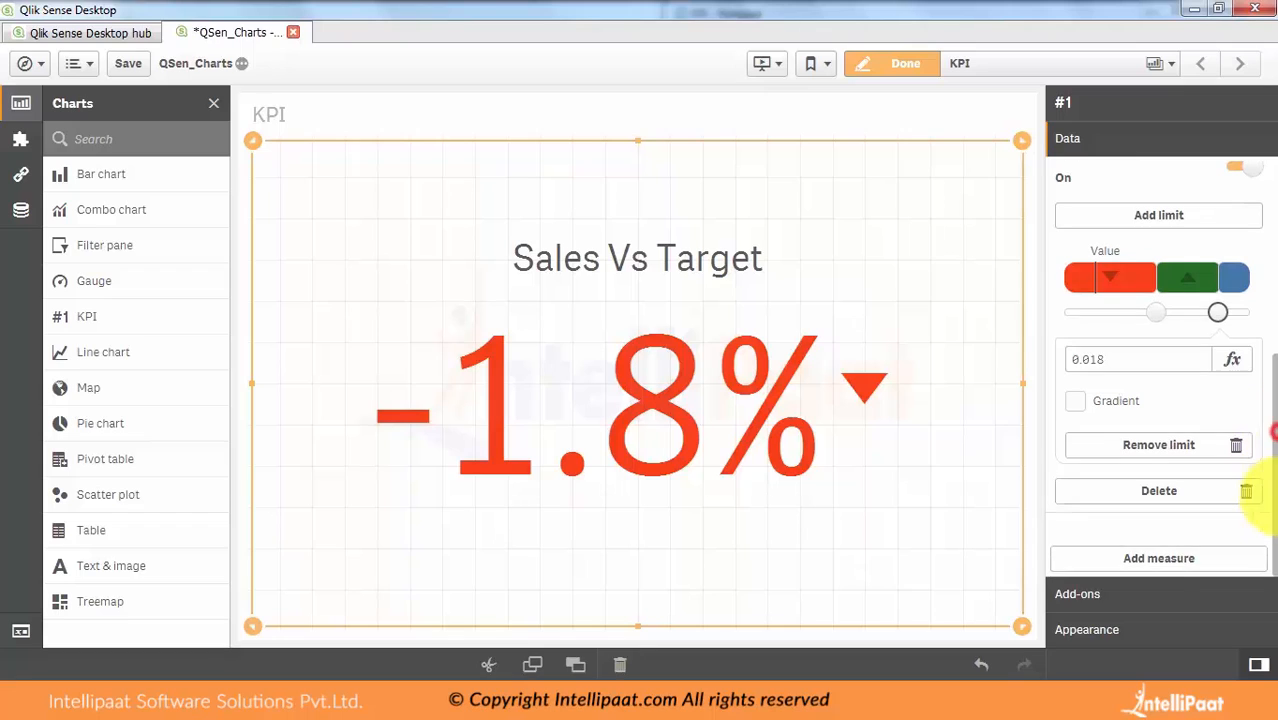
click(1090, 630)
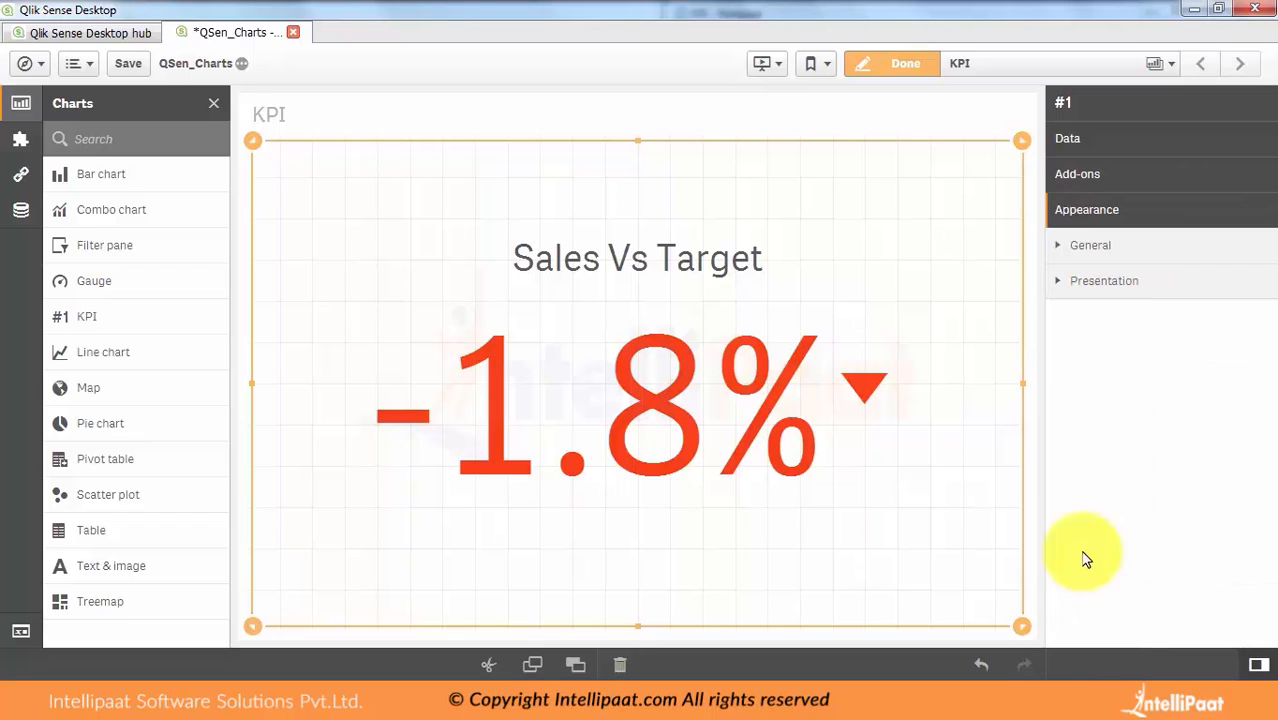
click(1057, 246)
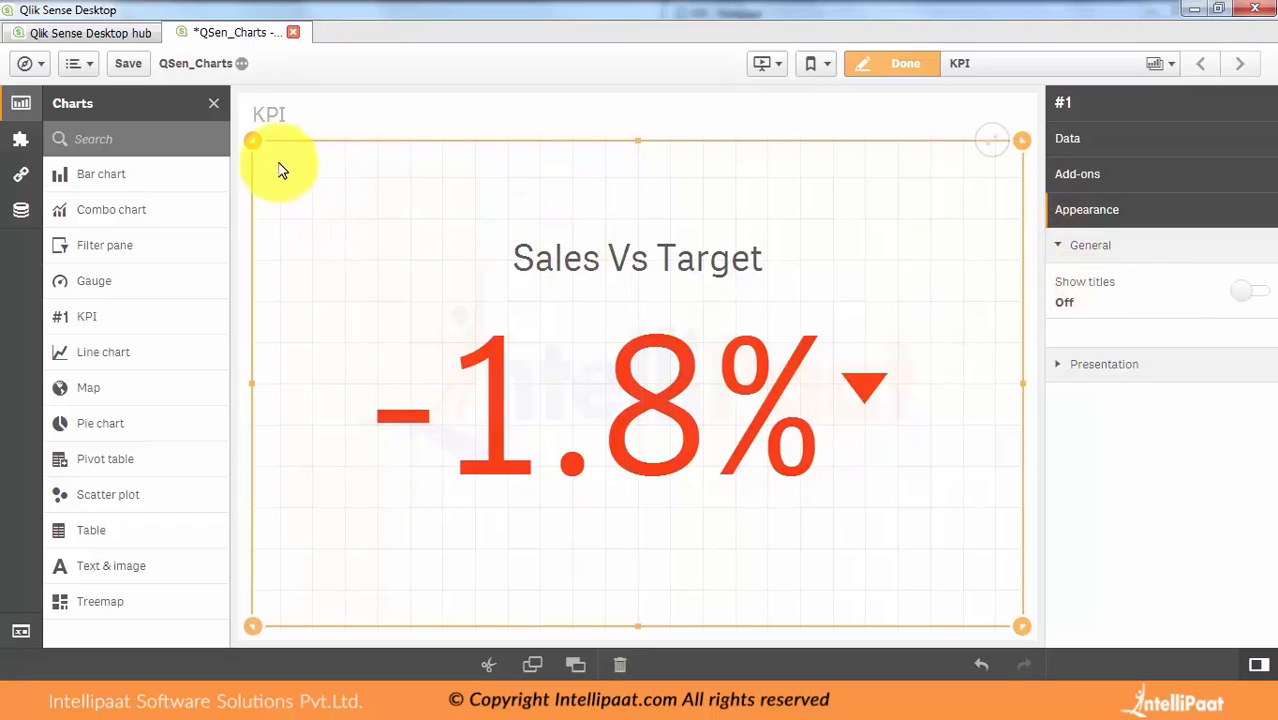
click(1236, 295)
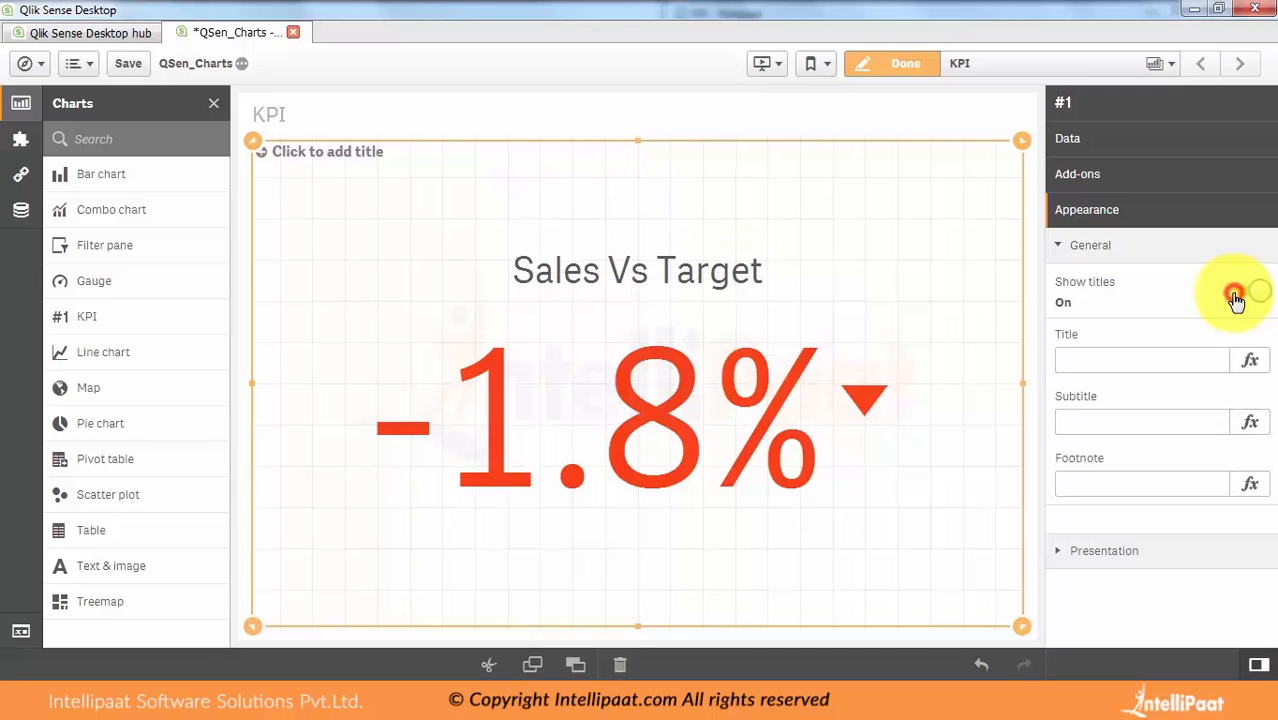
click(378, 162)
text(S)
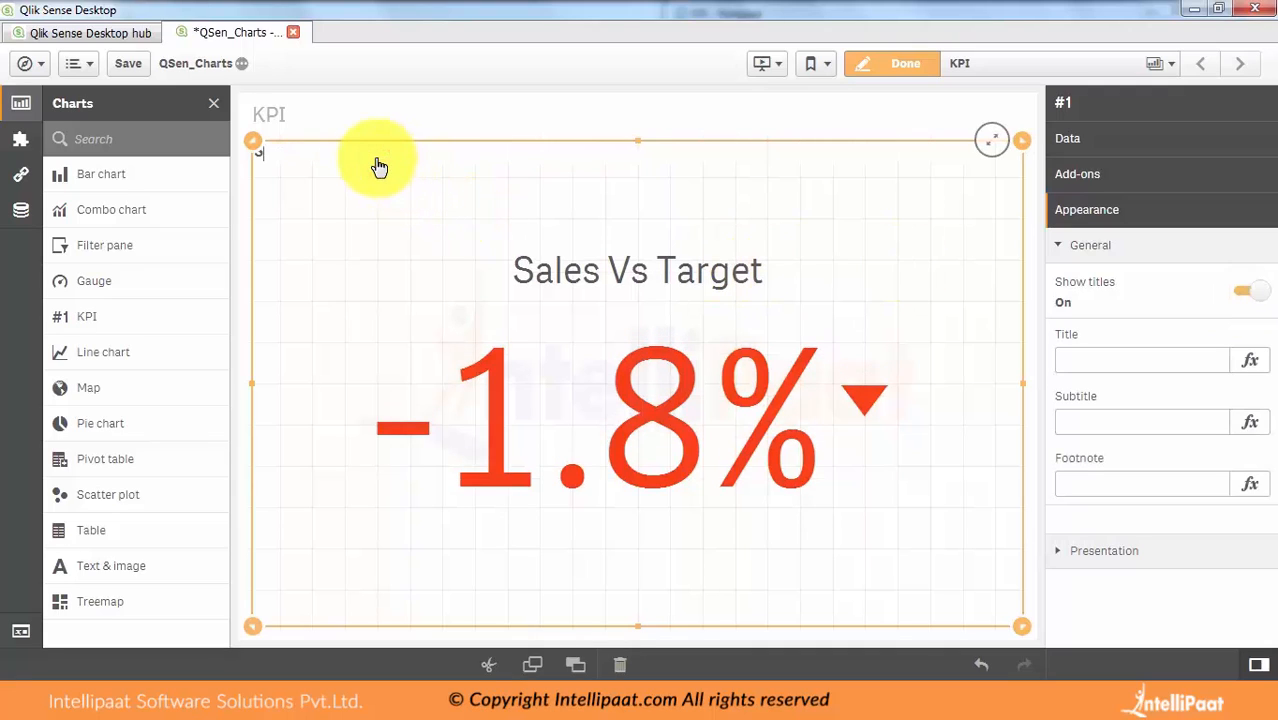
text(ales vs Target)
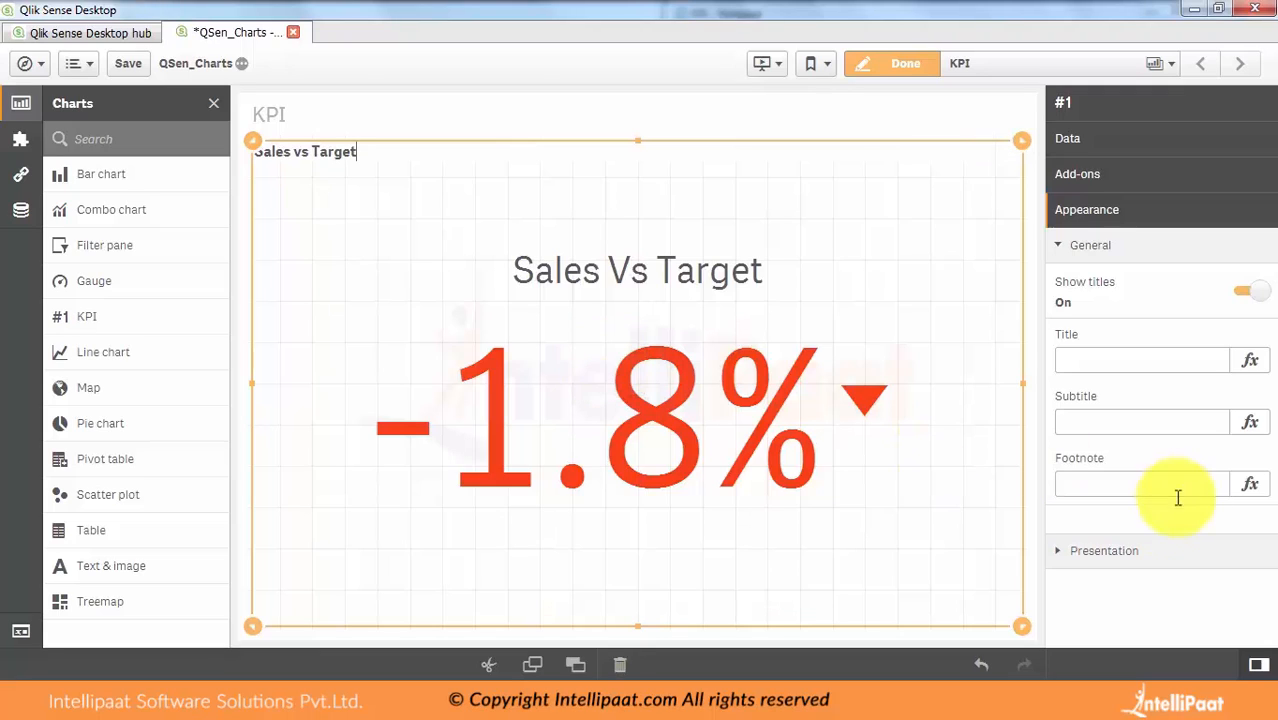
Hide the measure title in the KPI's presentation settings and finish editing the sheet
click(1064, 548)
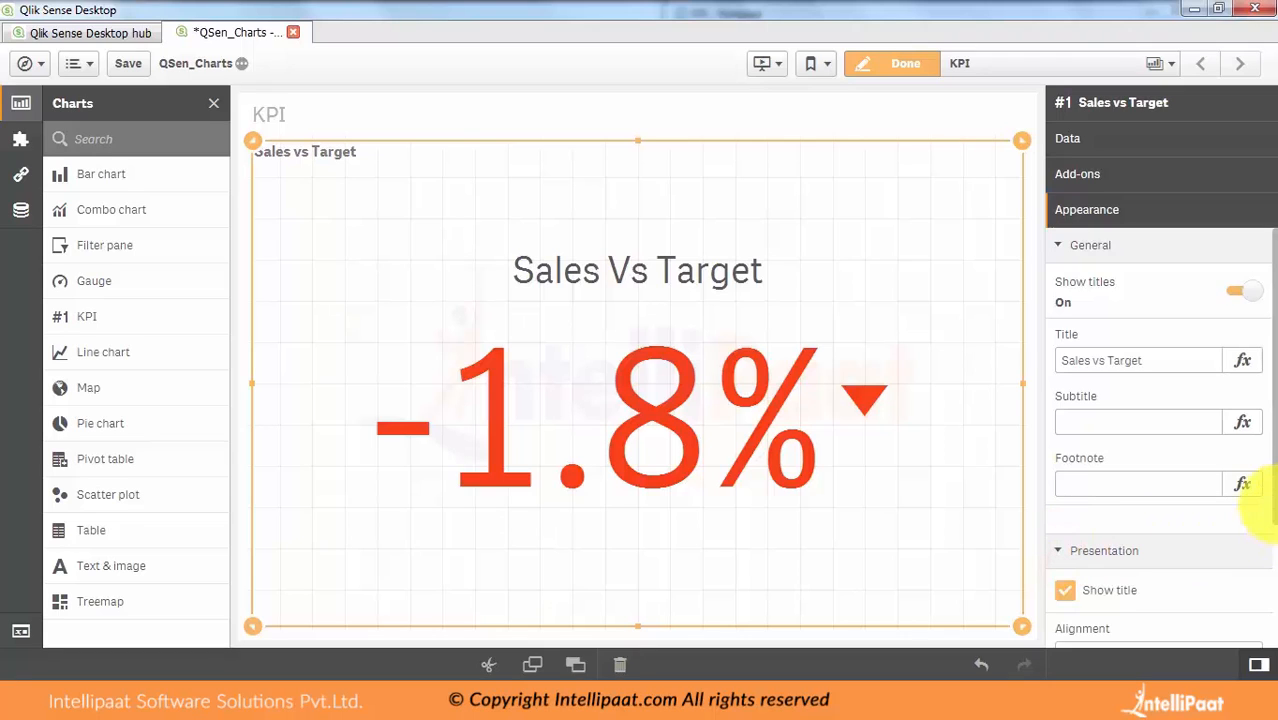
scroll(1250, 556, down, 2)
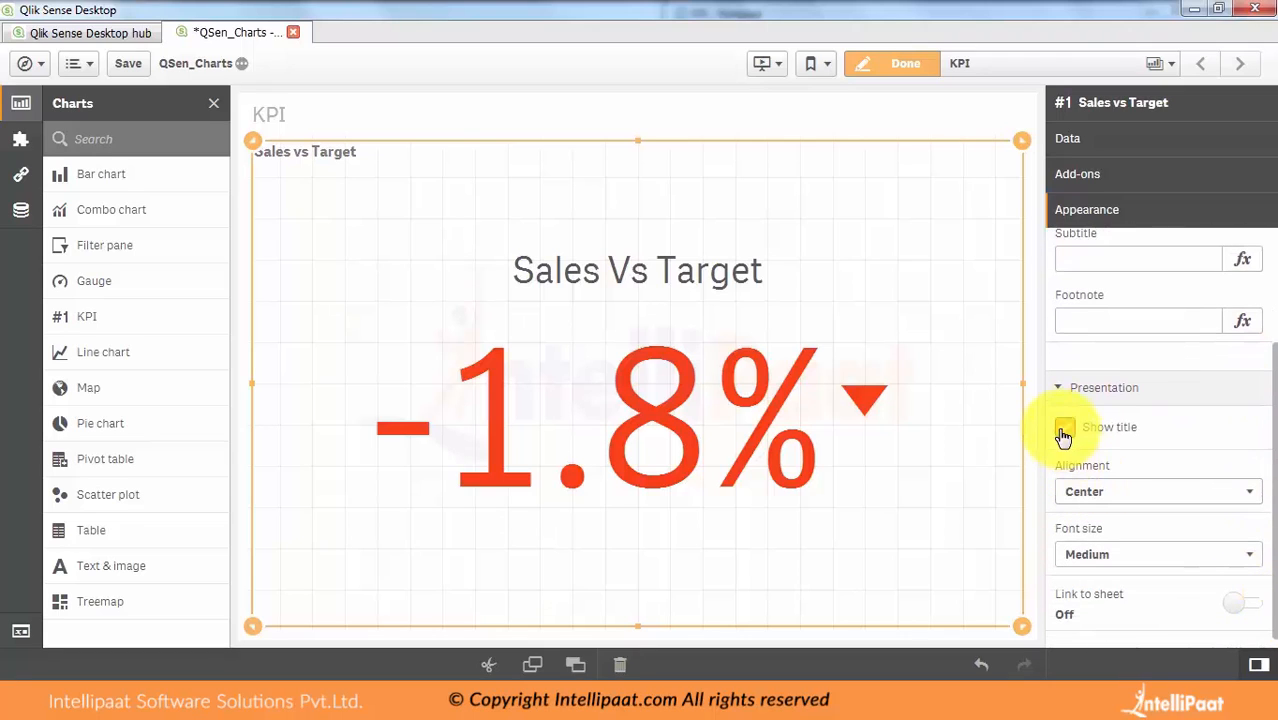
click(1064, 427)
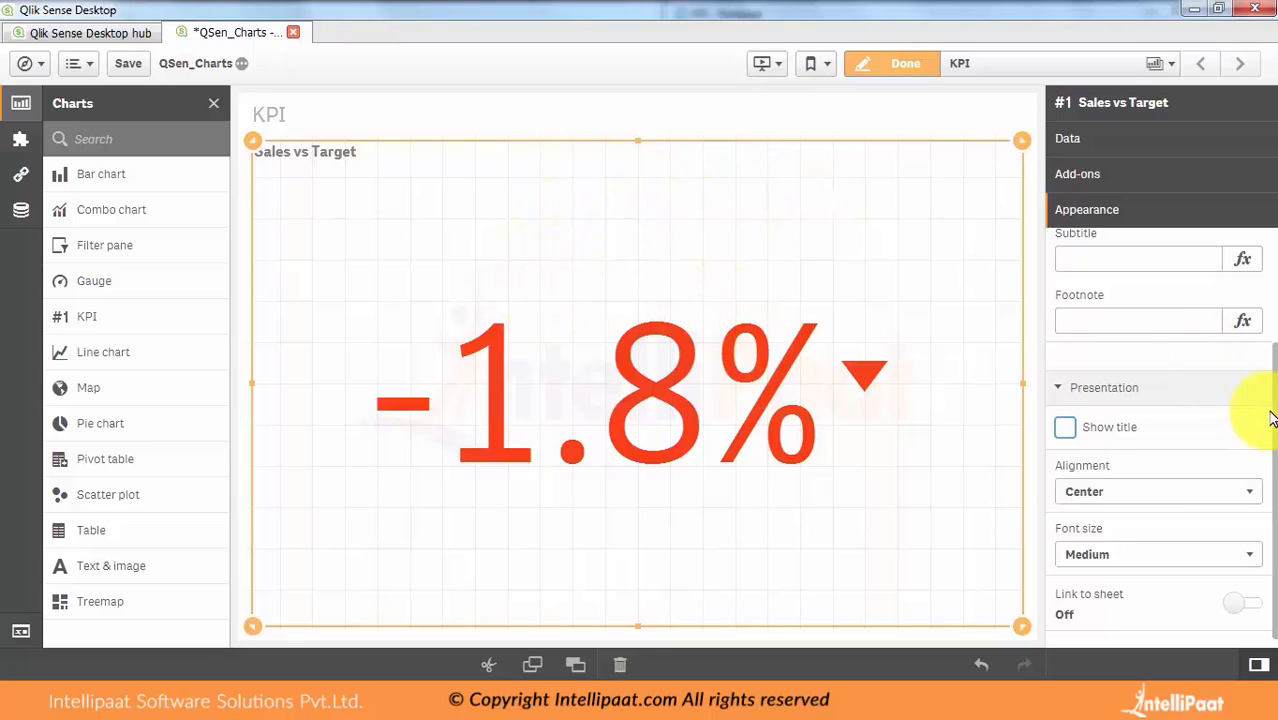
drag(1272, 414, 1273, 455)
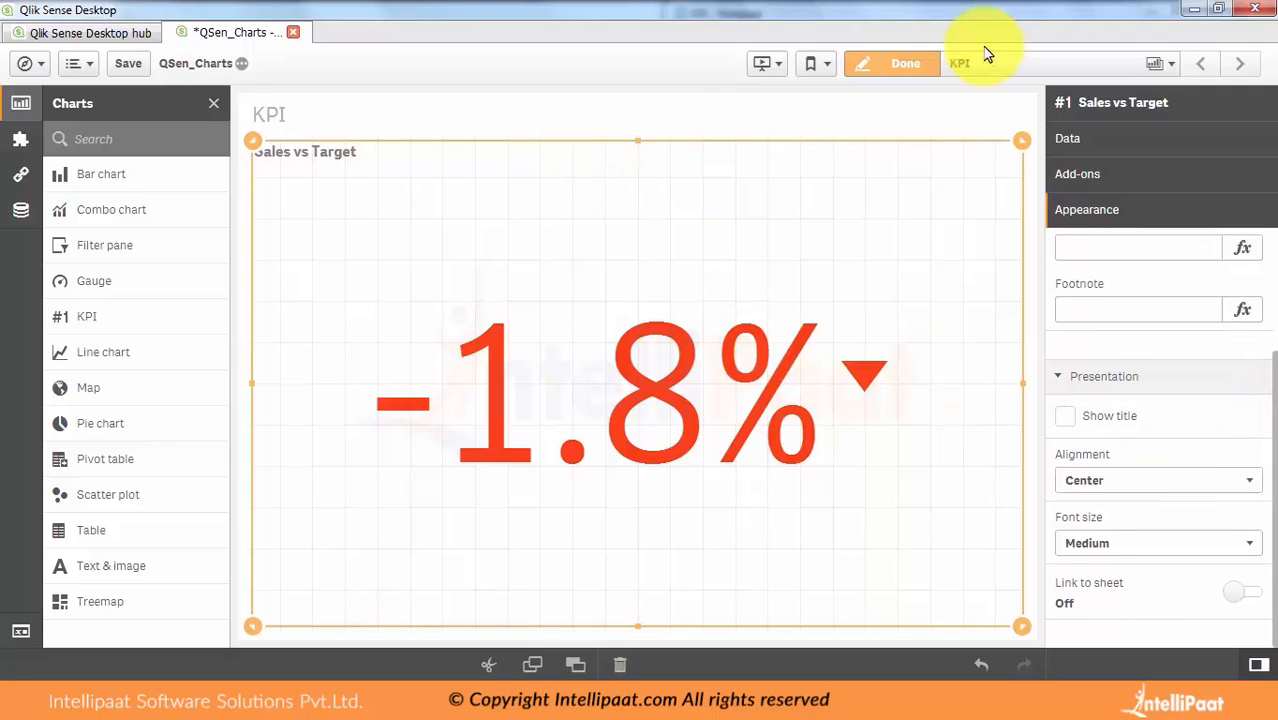
click(903, 66)
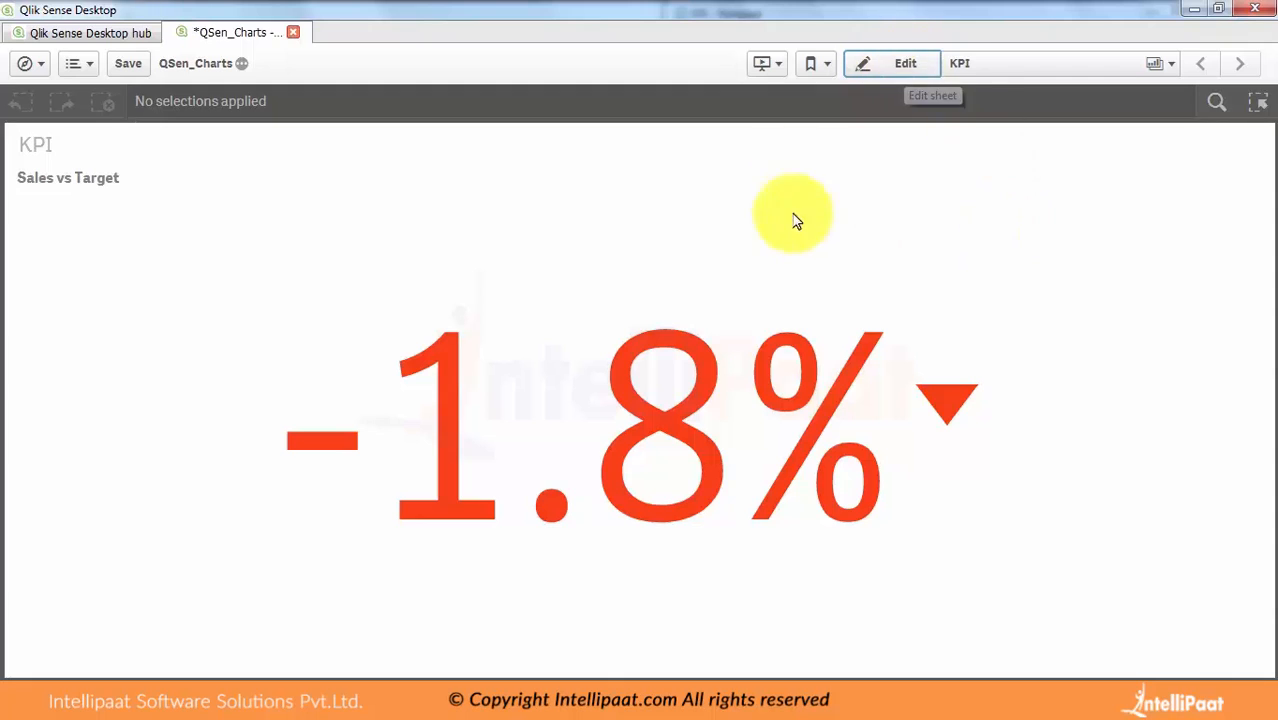
Reopen the sheet for editing and shrink the KPI chart to about 70% of the grid's width and half its height
click(899, 66)
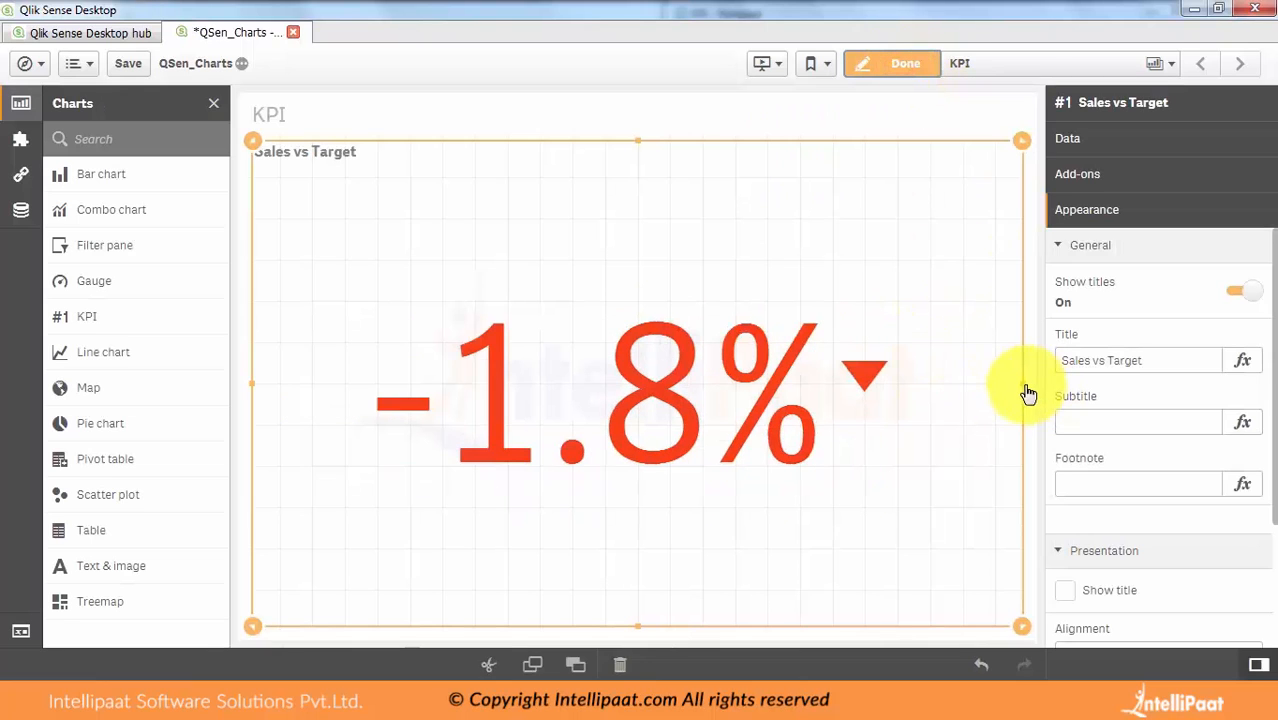
drag(1019, 390, 756, 385)
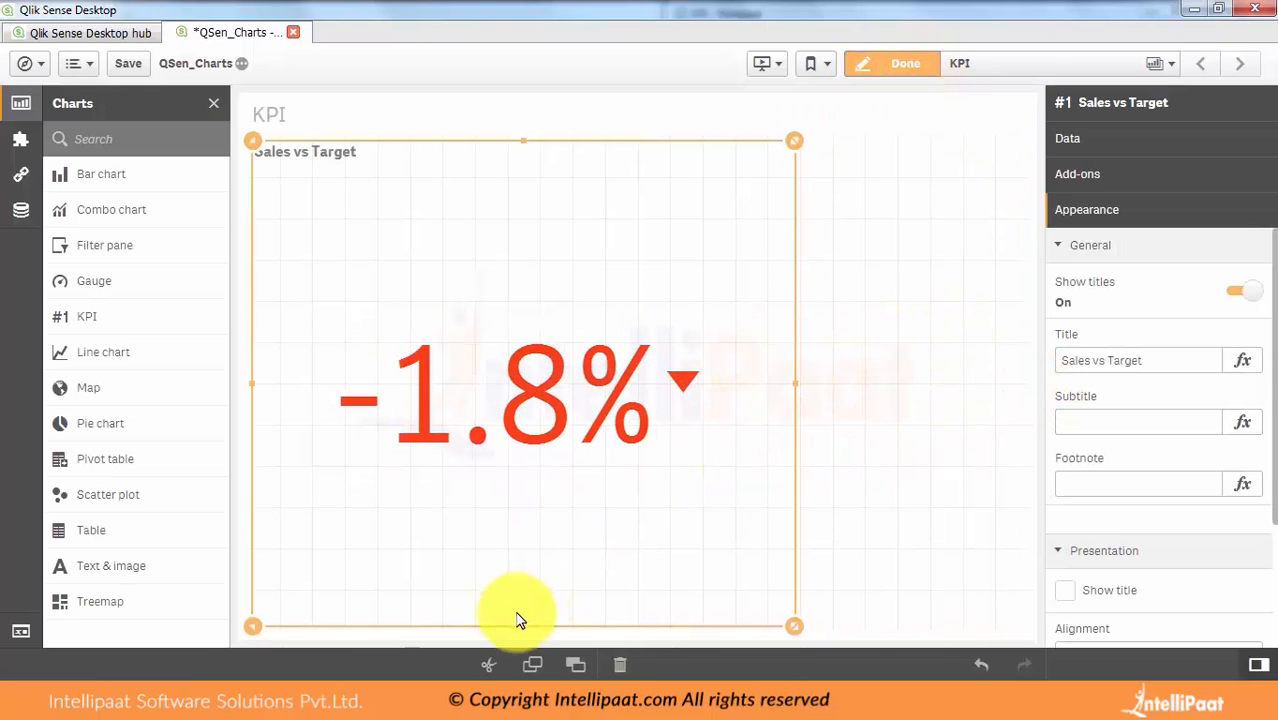
drag(523, 633, 502, 376)
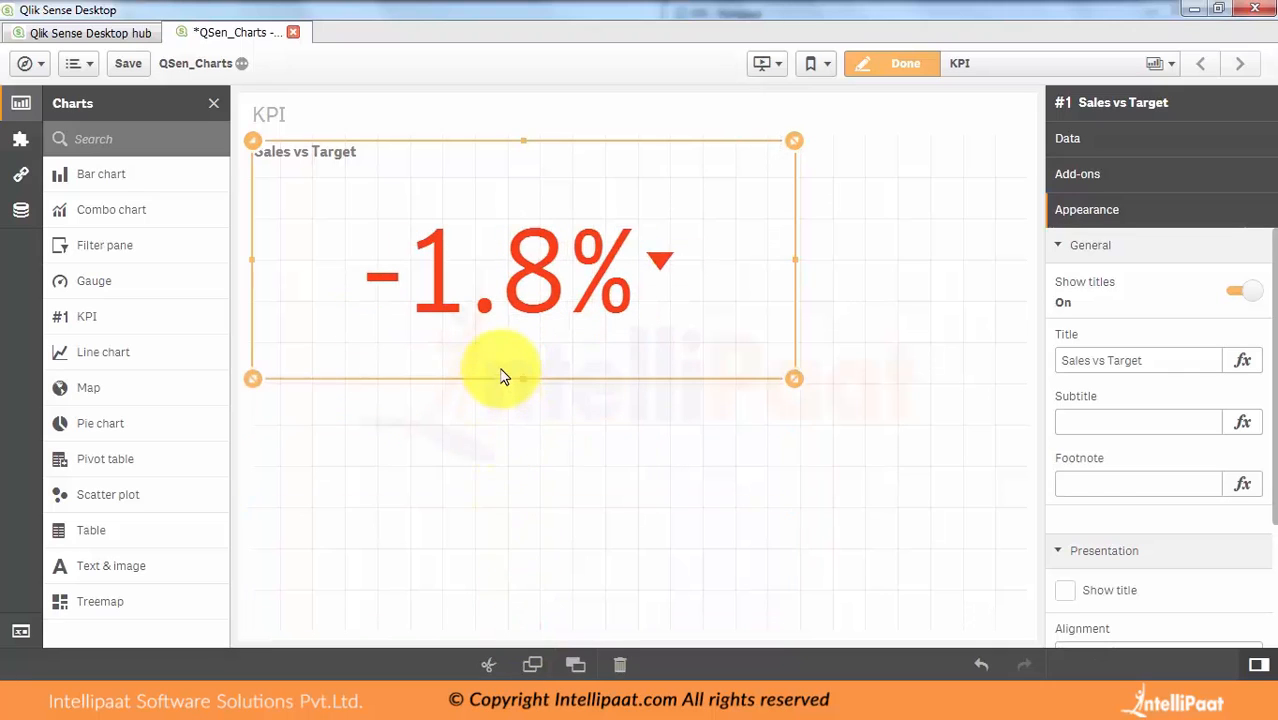
Add a KPICountry filter pane beside the KPI chart, stretch it to the chart's height, and finish editing the sheet
drag(140, 250, 893, 205)
click(893, 206)
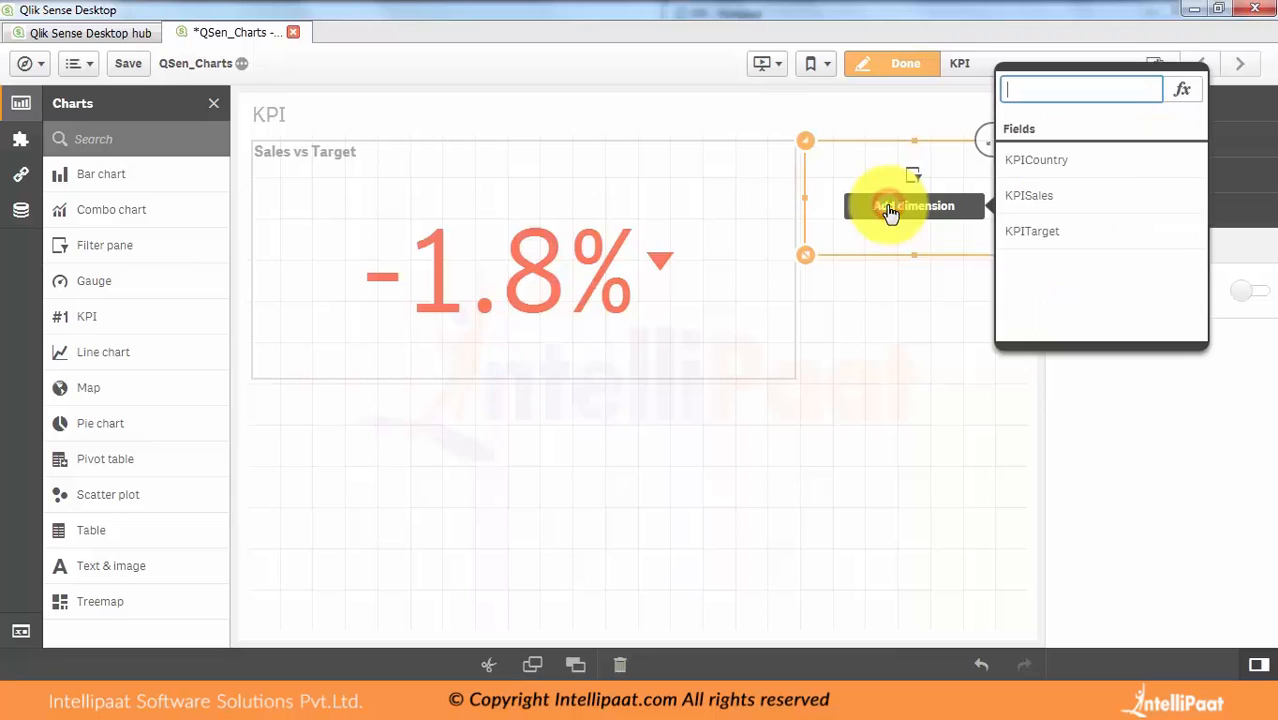
click(1036, 162)
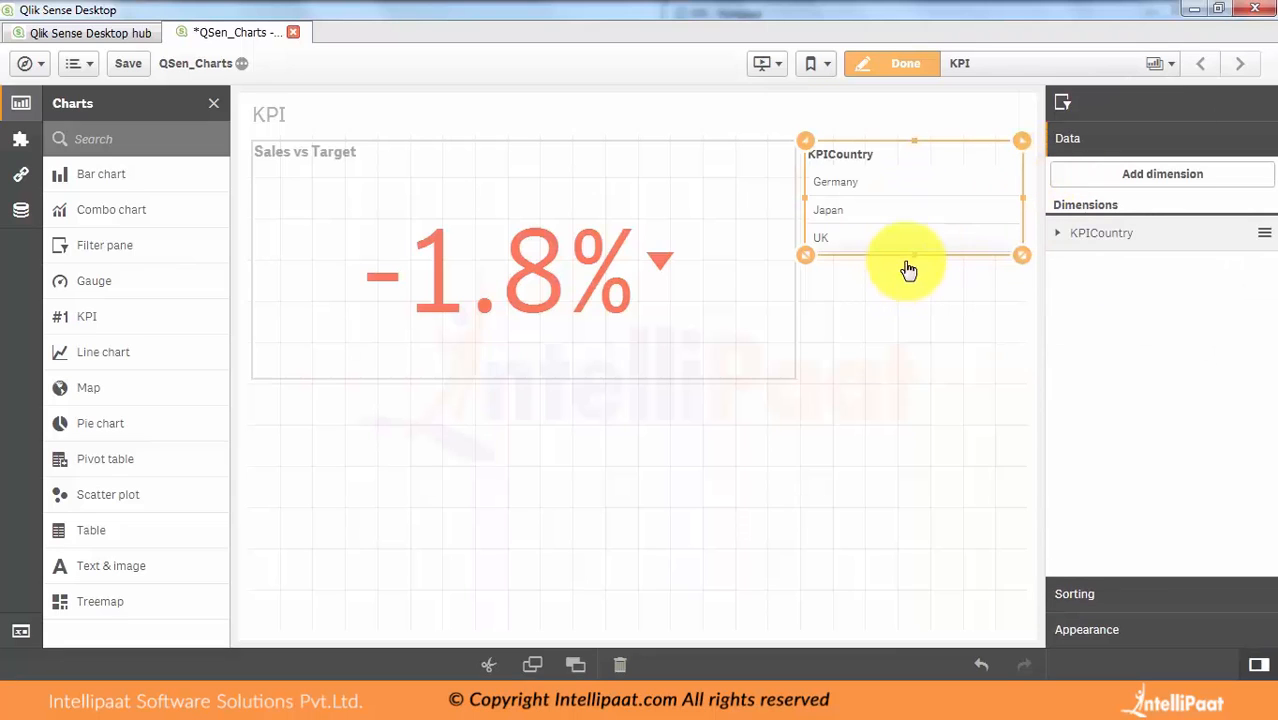
drag(916, 257, 911, 378)
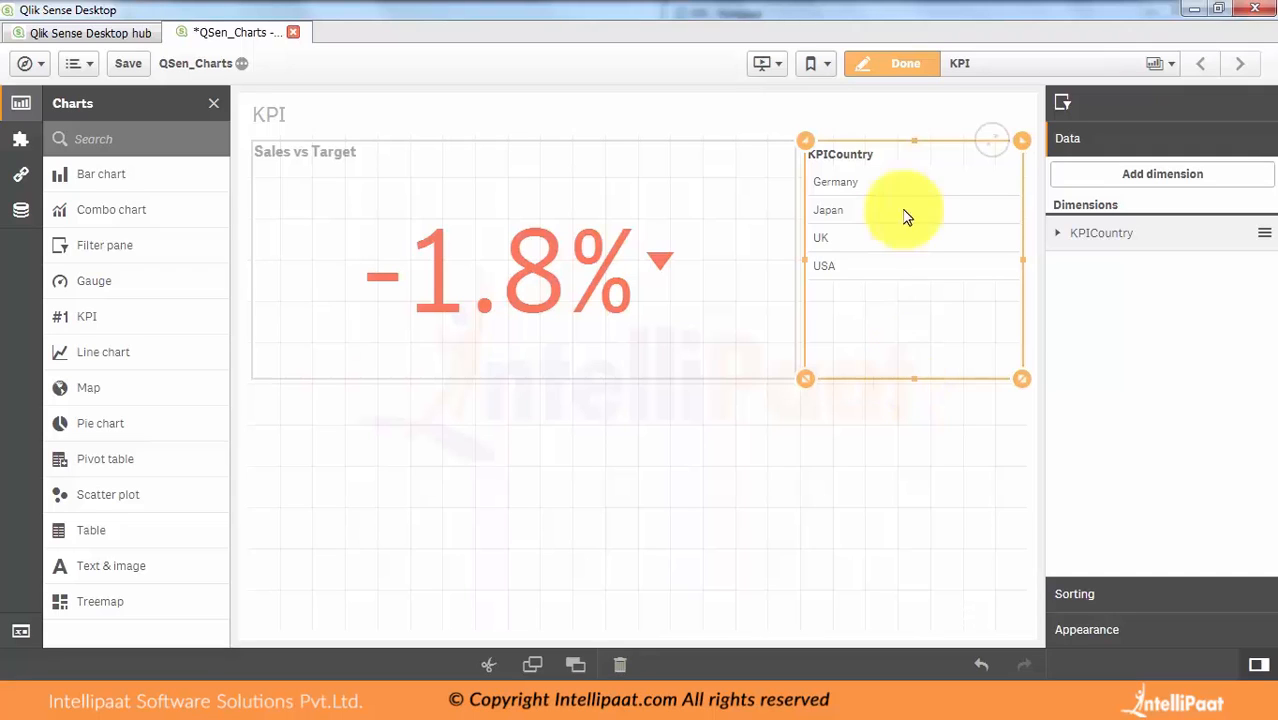
click(901, 68)
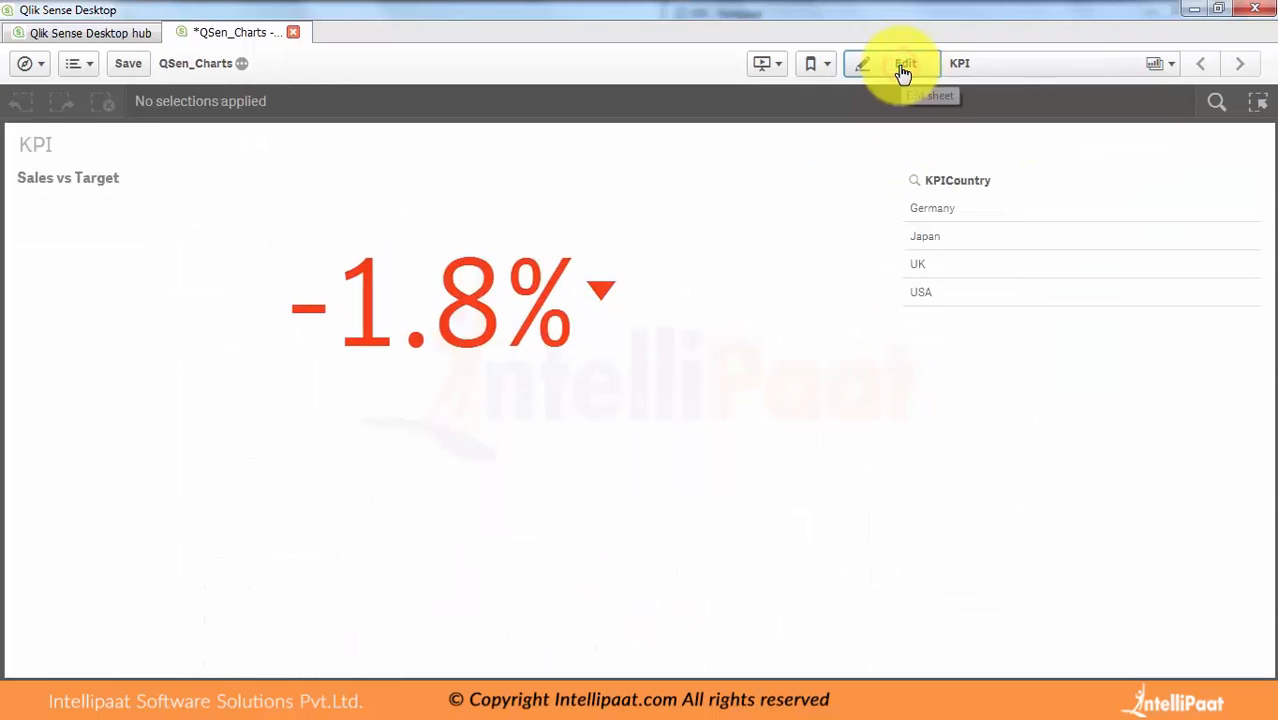
Filter KPICountry by Germany, Japan, UK and USA in turn to check the KPI's value and color for each
click(926, 209)
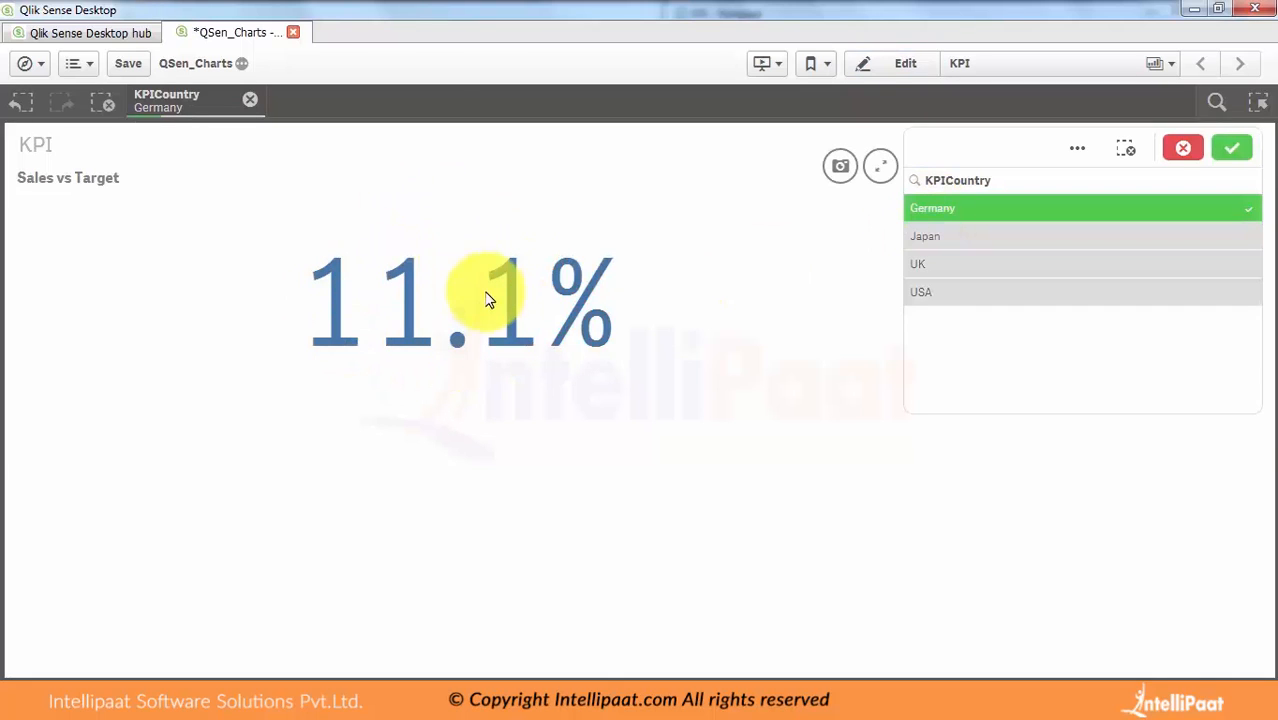
click(955, 237)
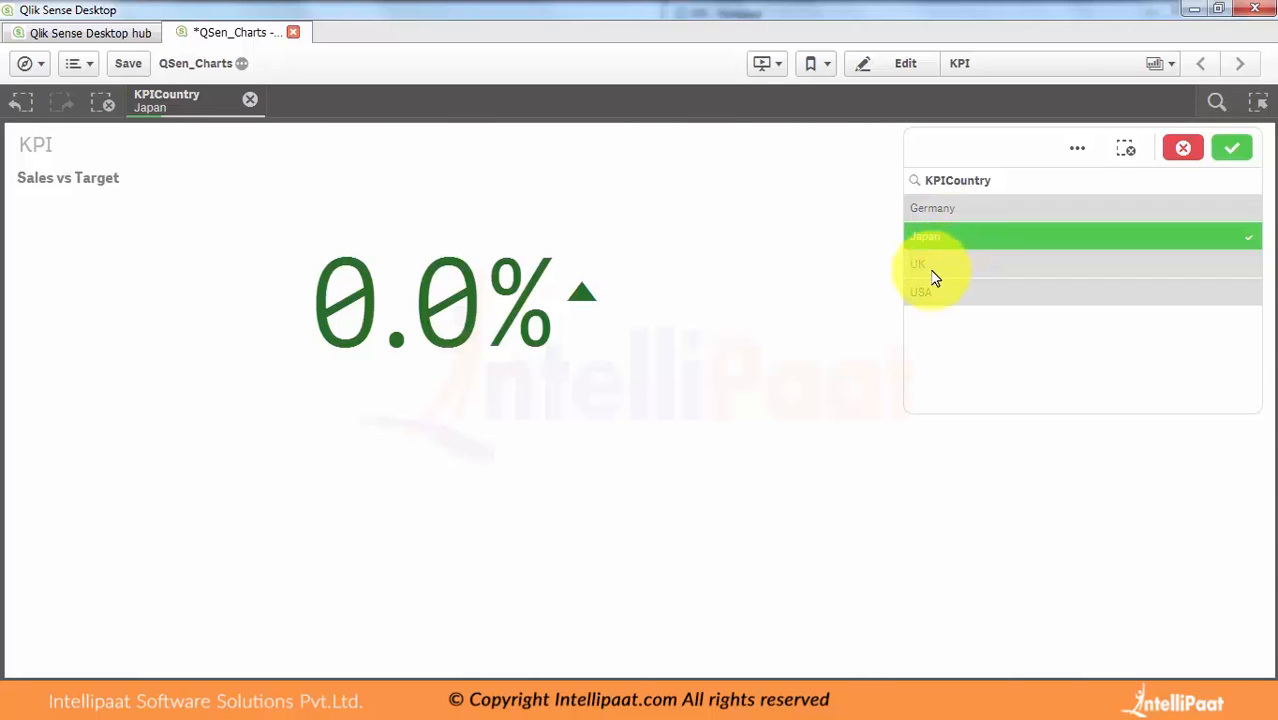
click(929, 270)
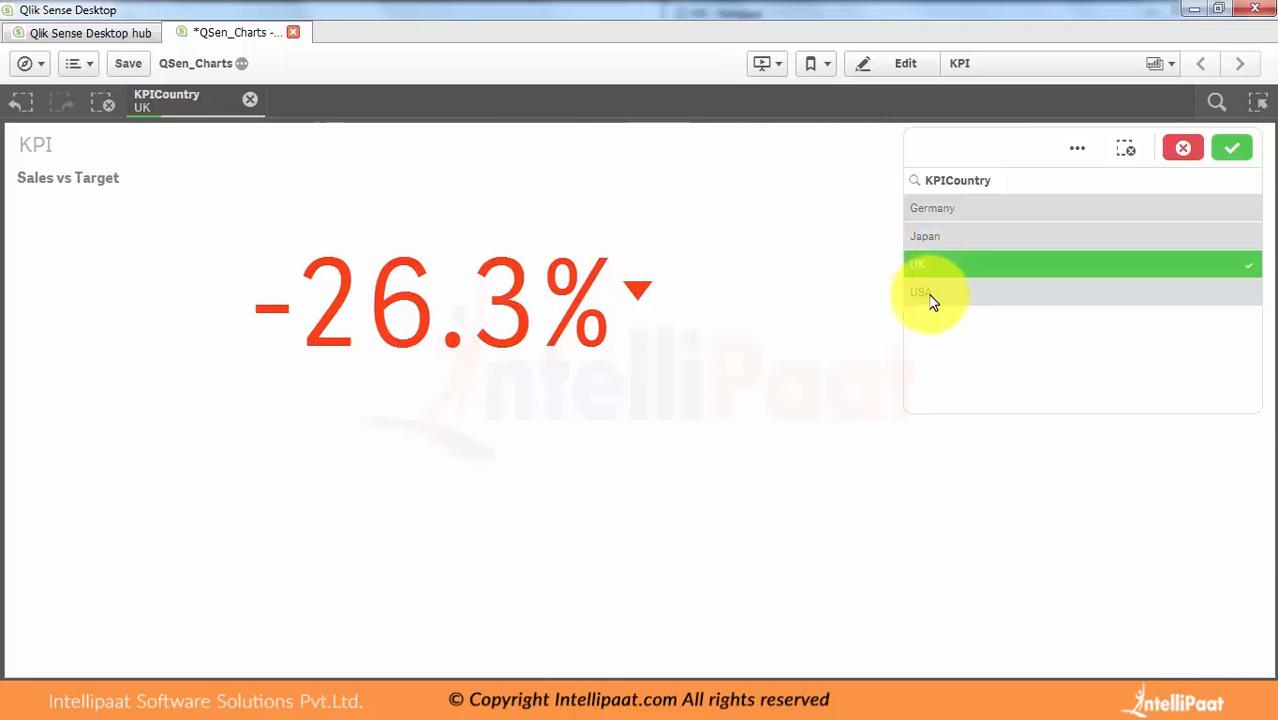
click(930, 298)
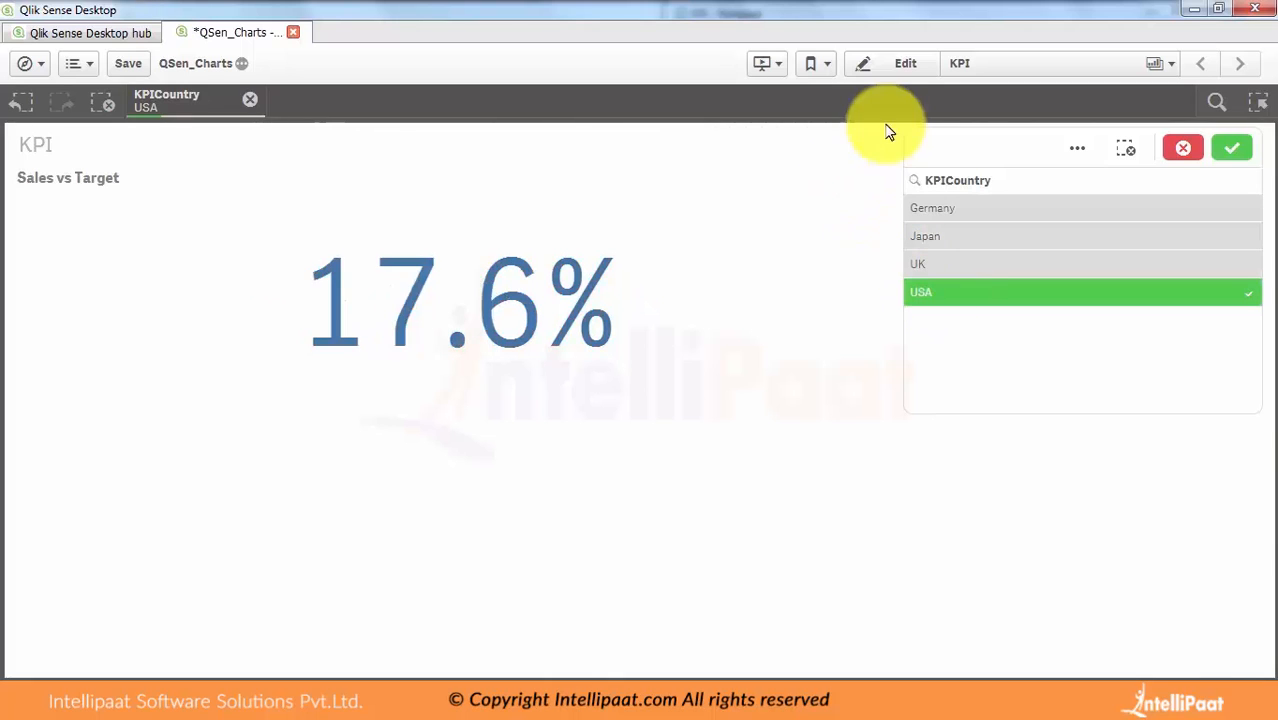
Edit the sheet to remove the 0.018 limit from the KPI's conditional colors, and finish editing
click(885, 68)
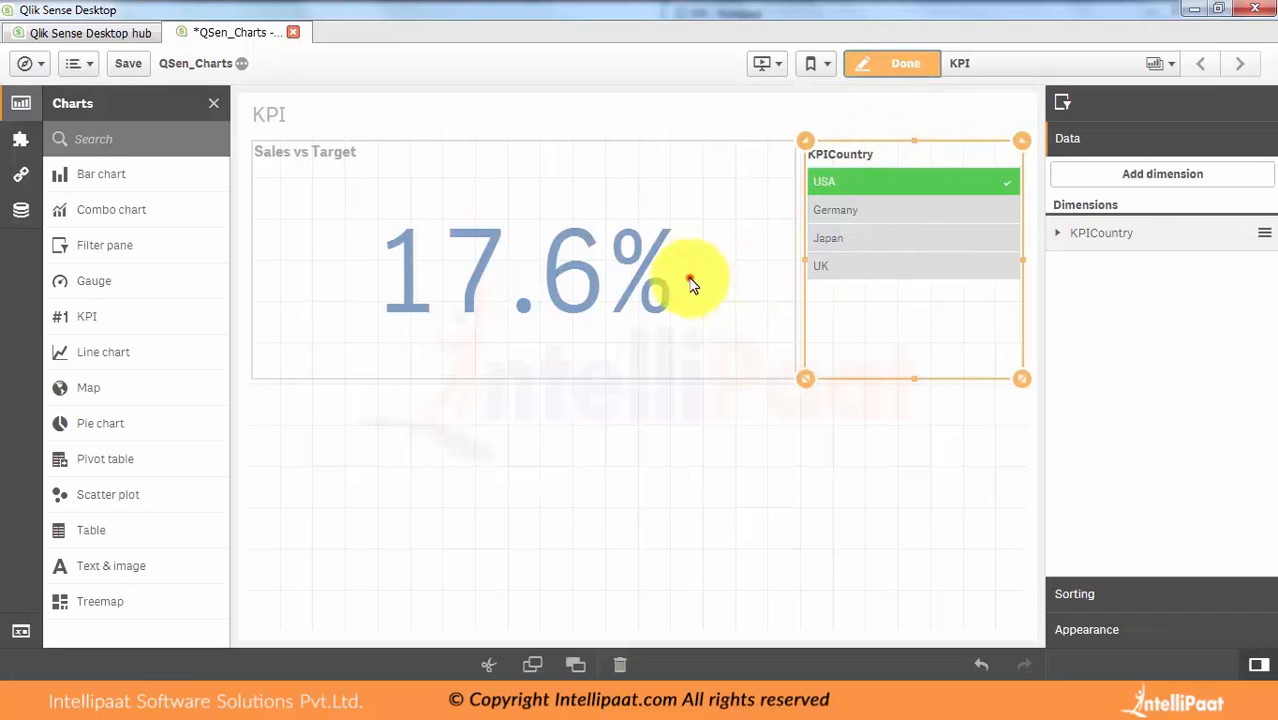
click(686, 278)
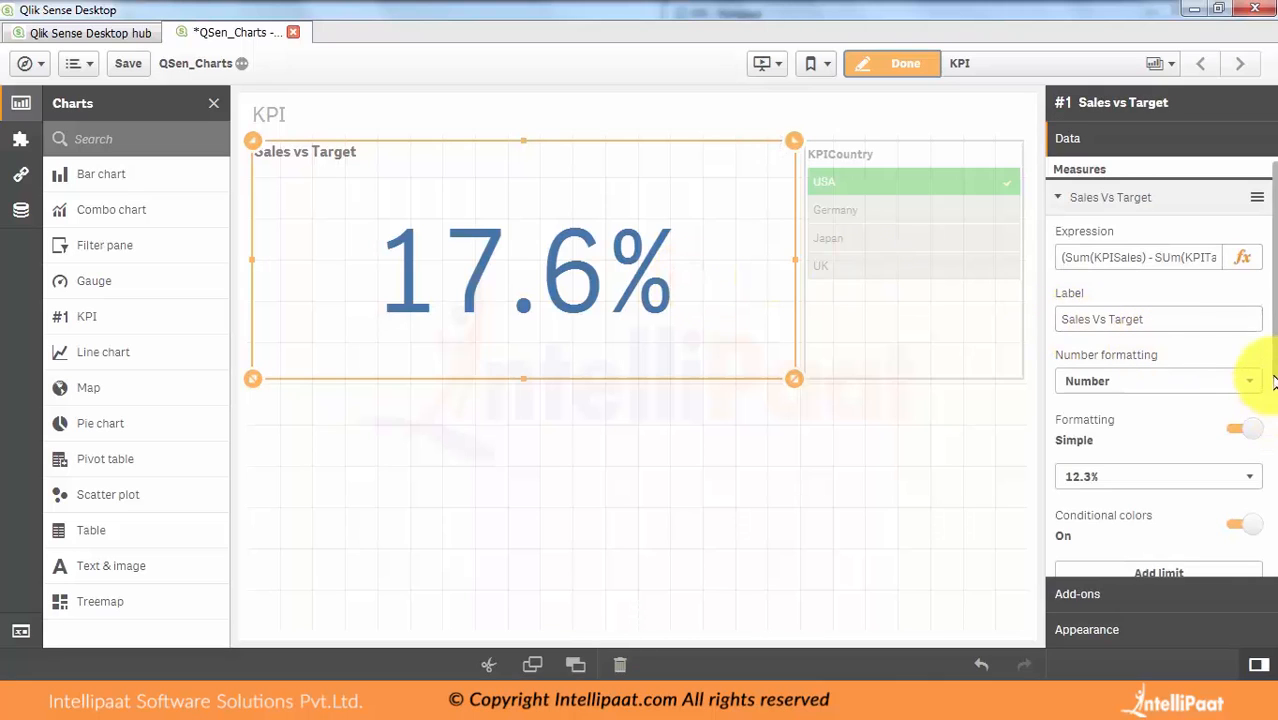
scroll(1250, 375, down, 3)
click(1196, 441)
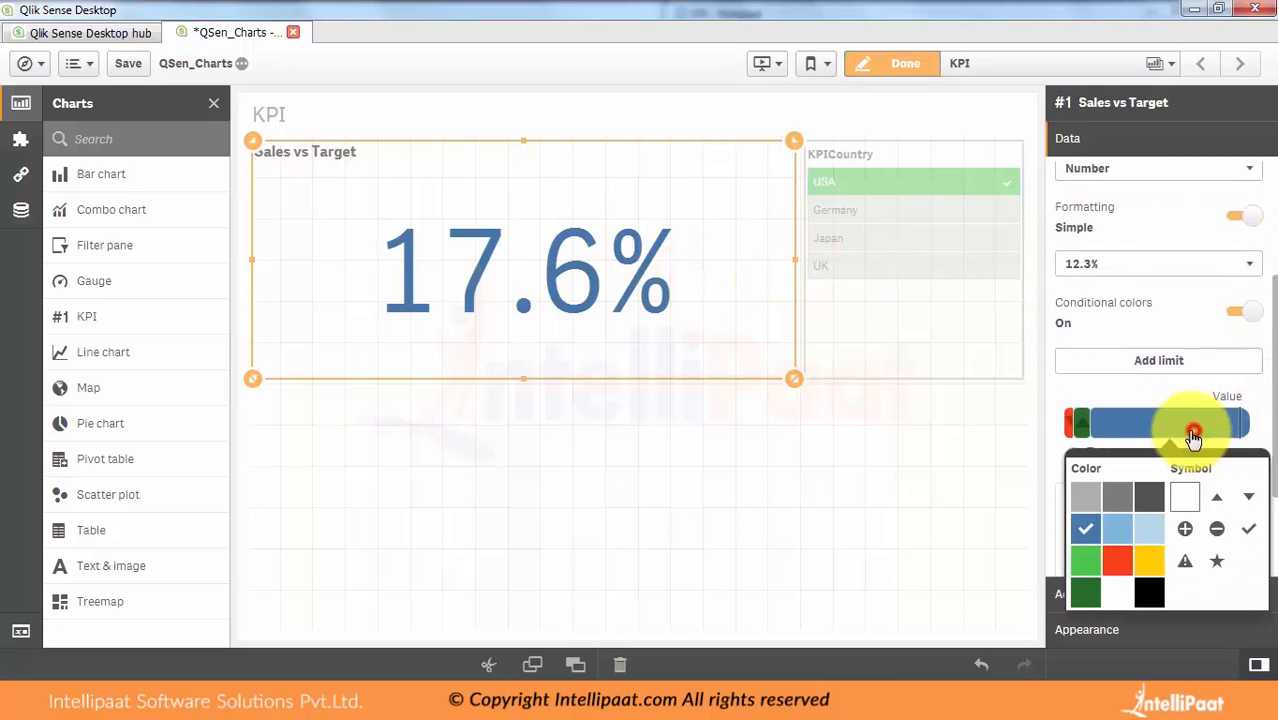
drag(1270, 412, 1266, 522)
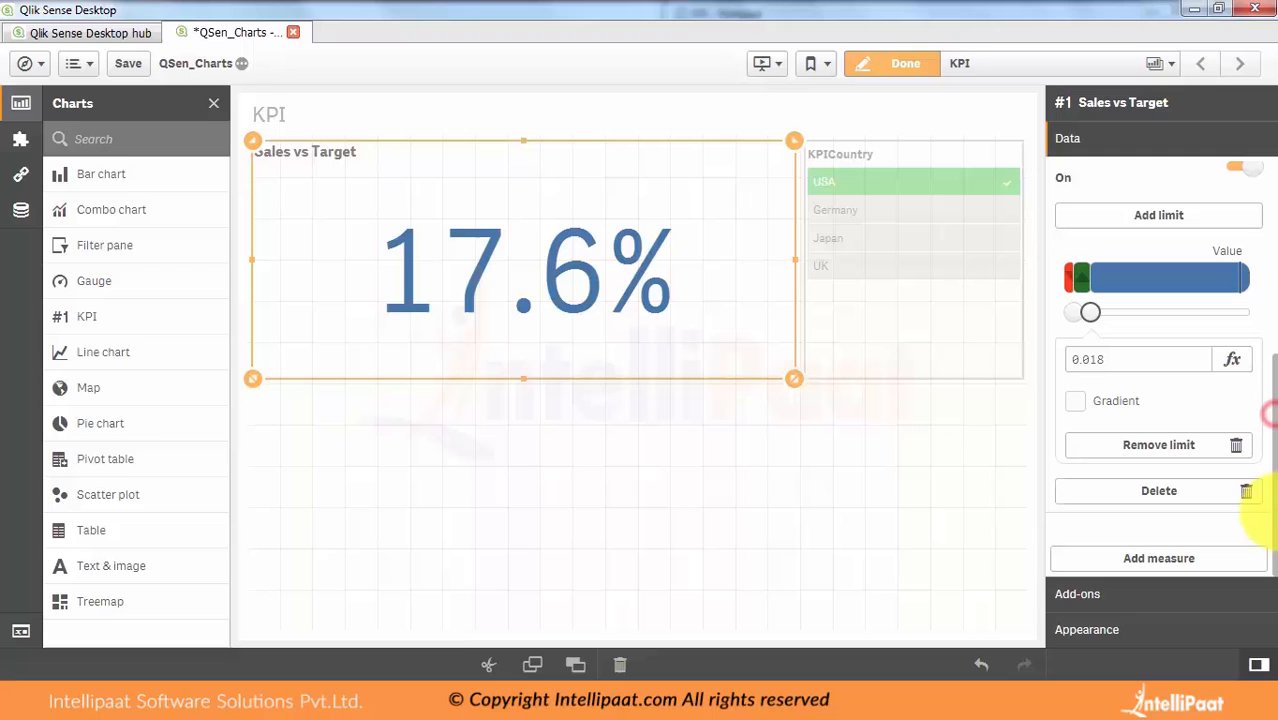
click(1150, 446)
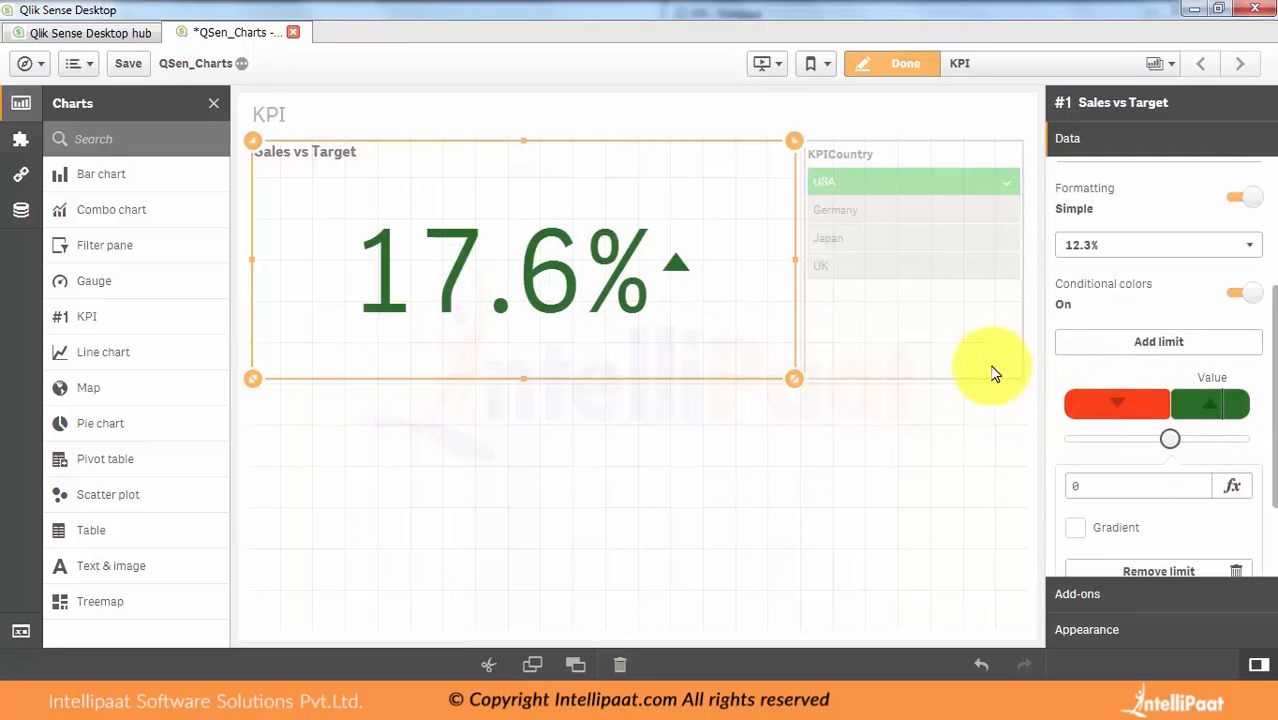
click(901, 64)
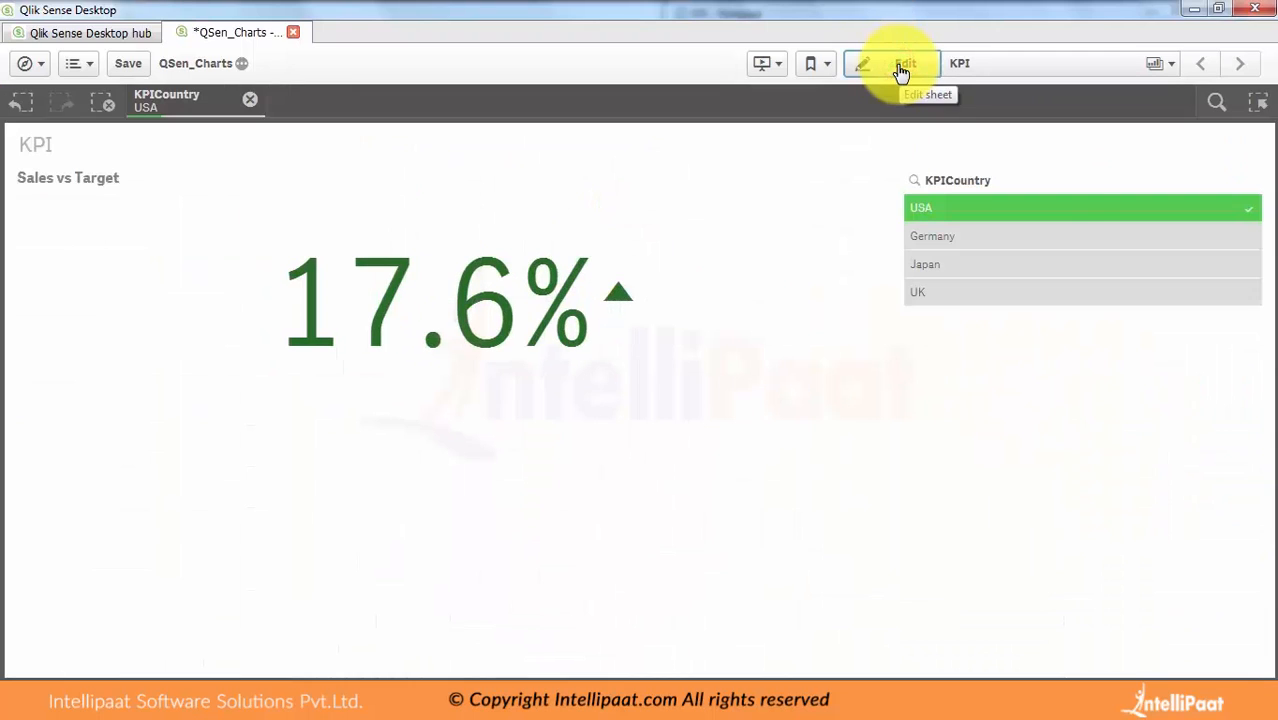
Recheck the KPI's colors and symbols for Germany, Japan, UK and USA in turn, leaving USA selected
click(1008, 242)
click(981, 268)
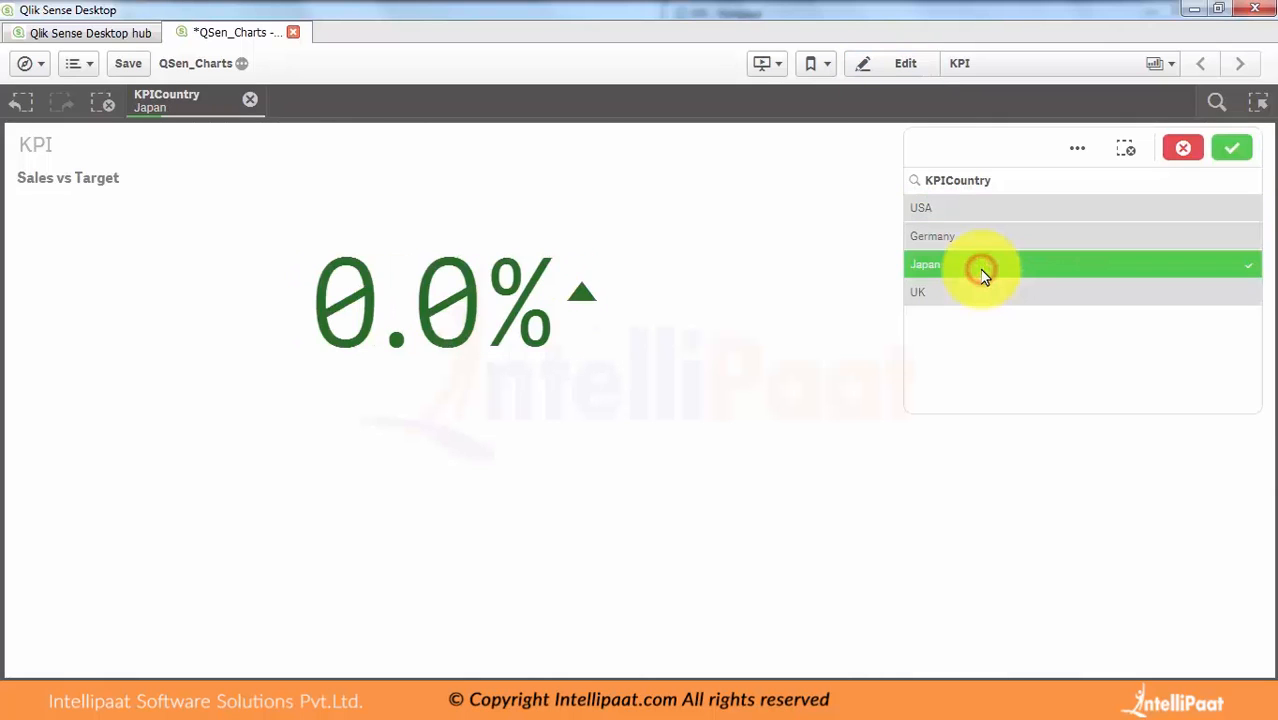
click(959, 300)
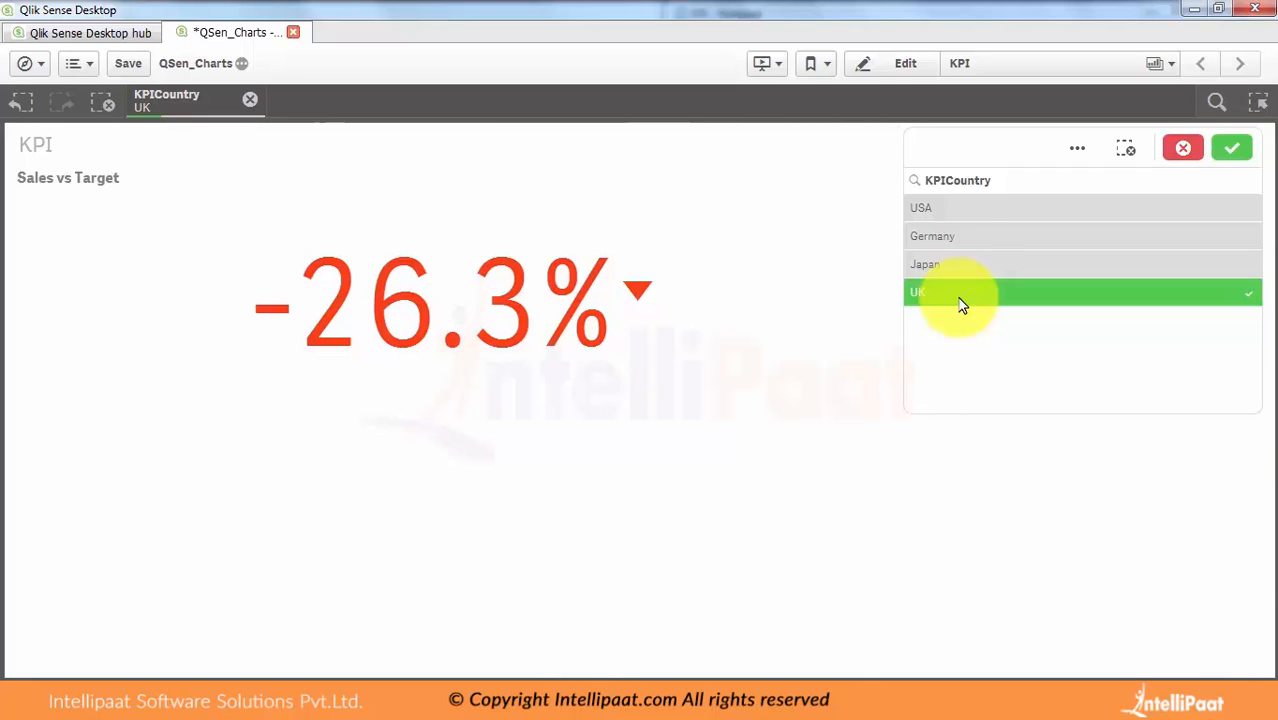
click(950, 215)
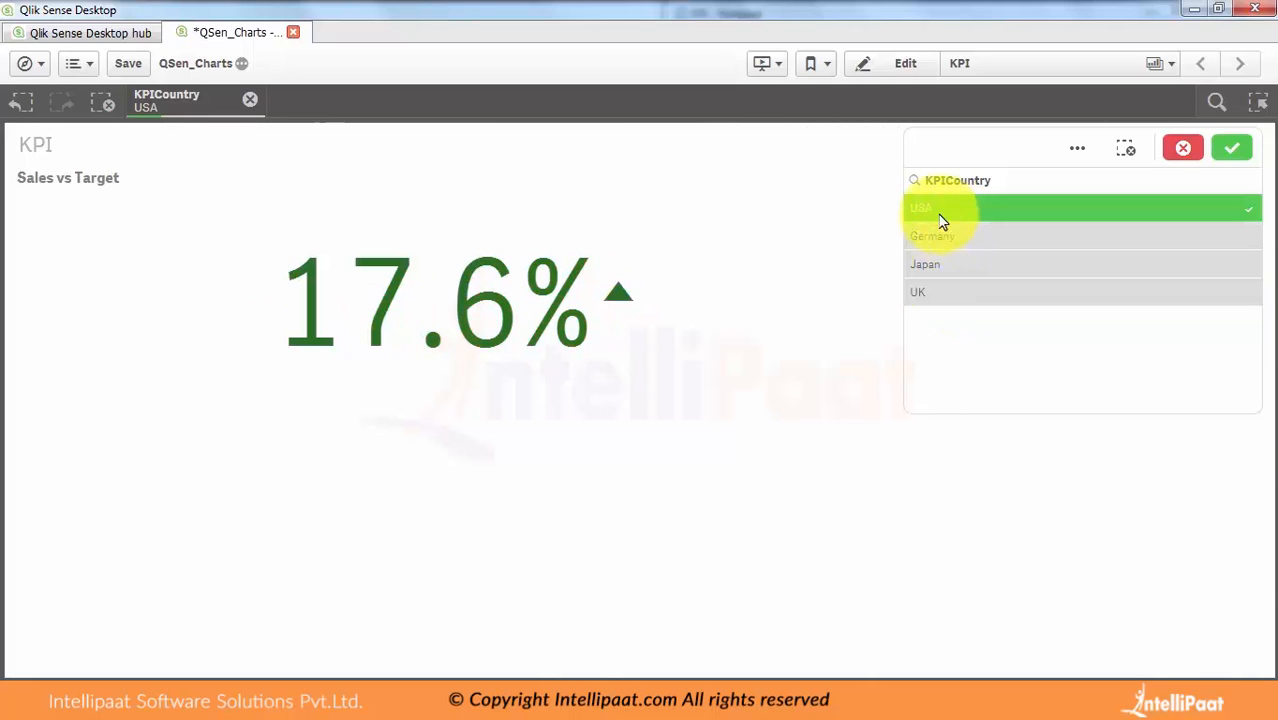
Save the app and create a new sheet titled Reports from the app overview
click(140, 66)
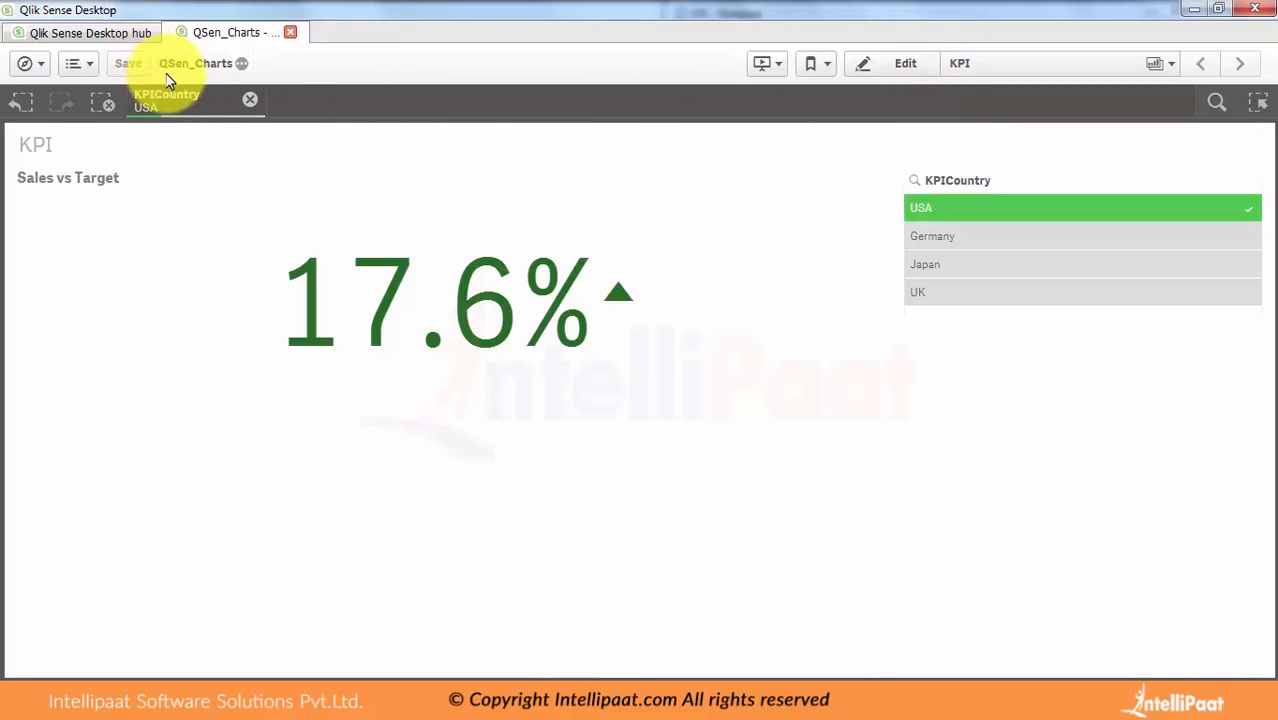
click(38, 63)
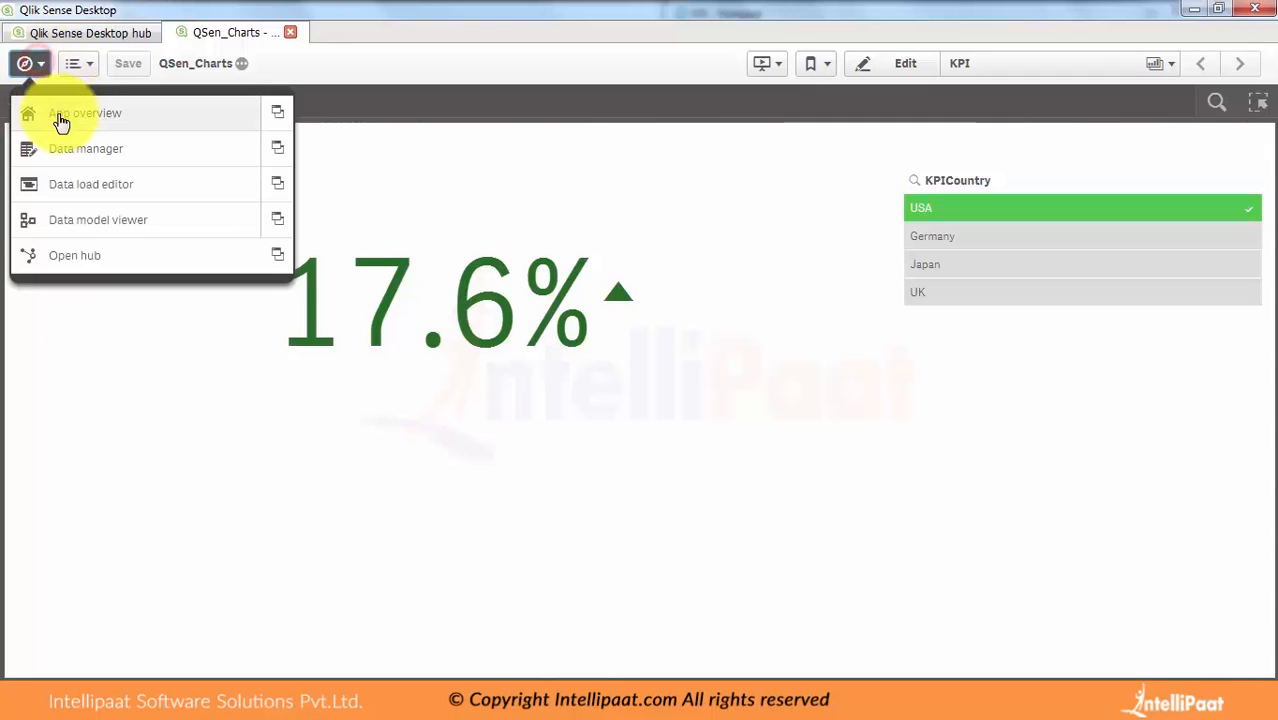
click(61, 119)
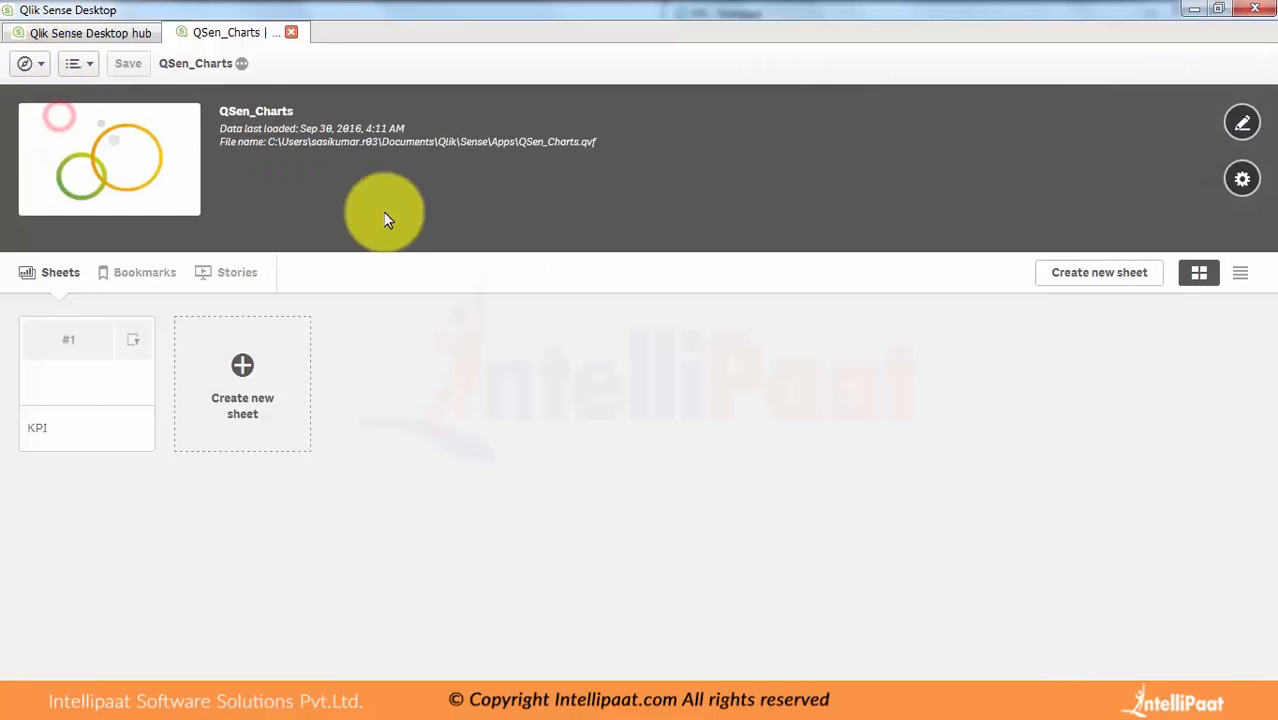
click(246, 368)
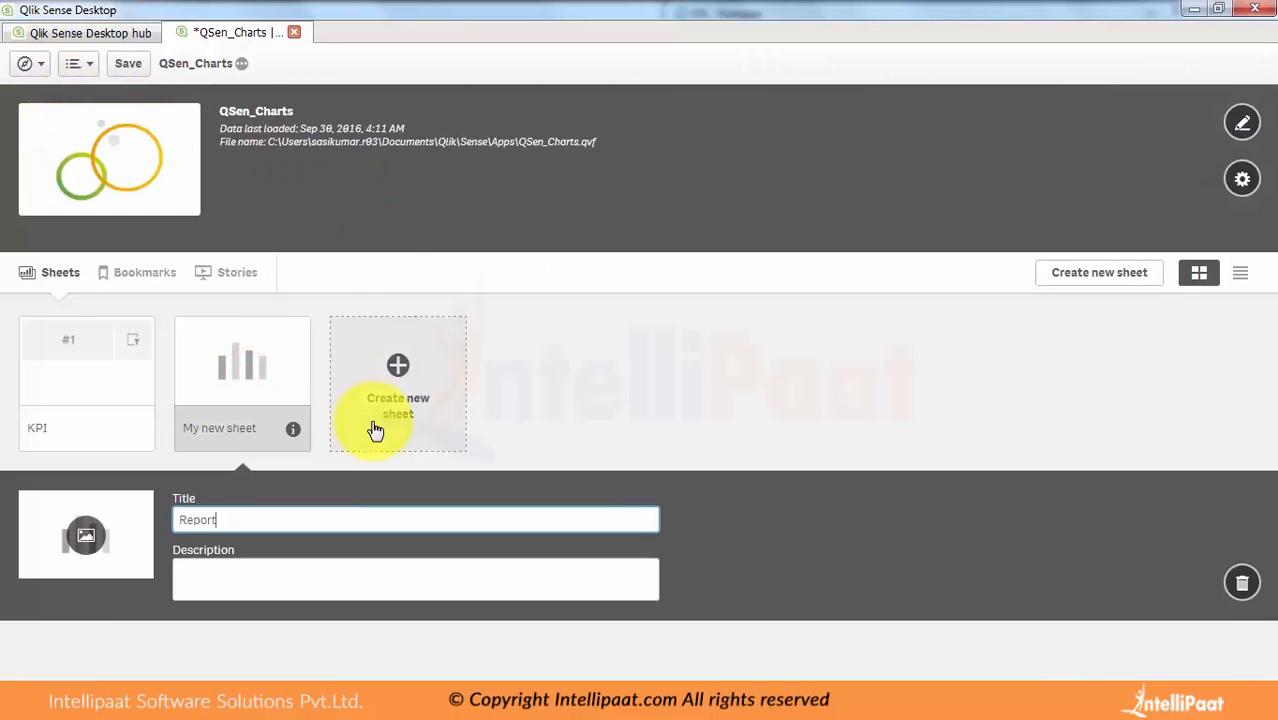
click(600, 366)
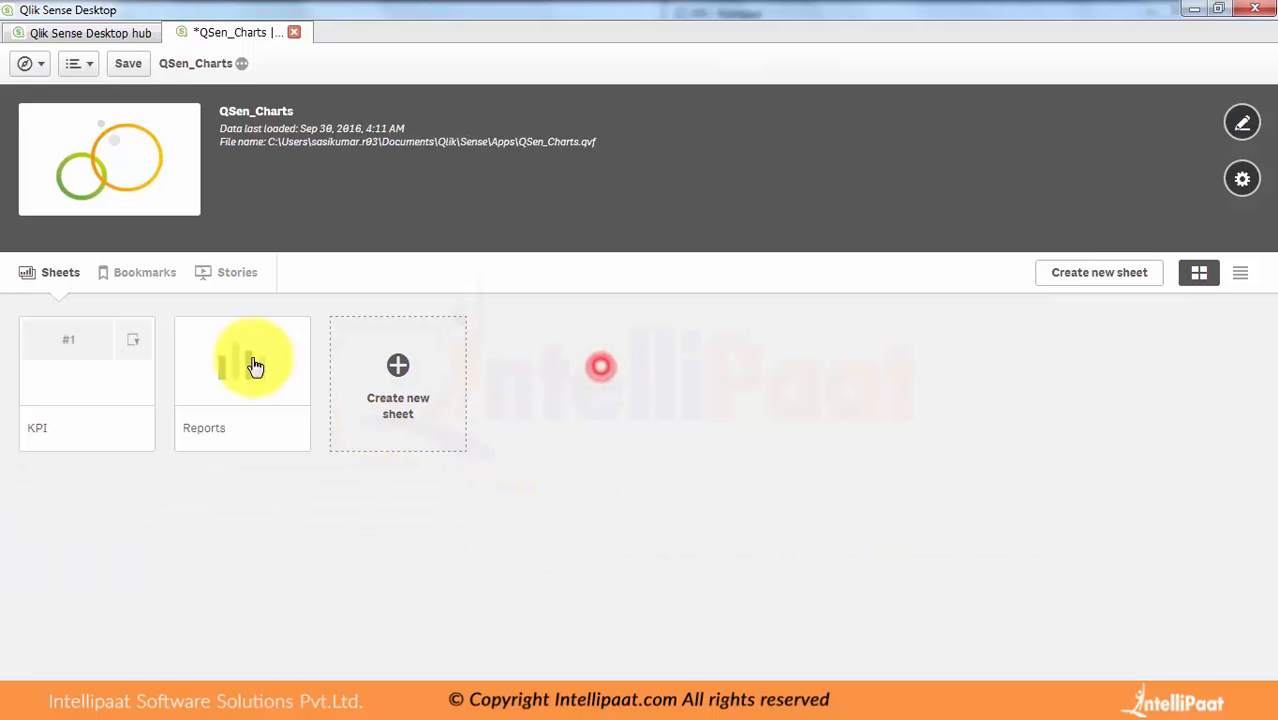
Open the Reports sheet for editing and add a table that fills it, titled Reports
click(251, 366)
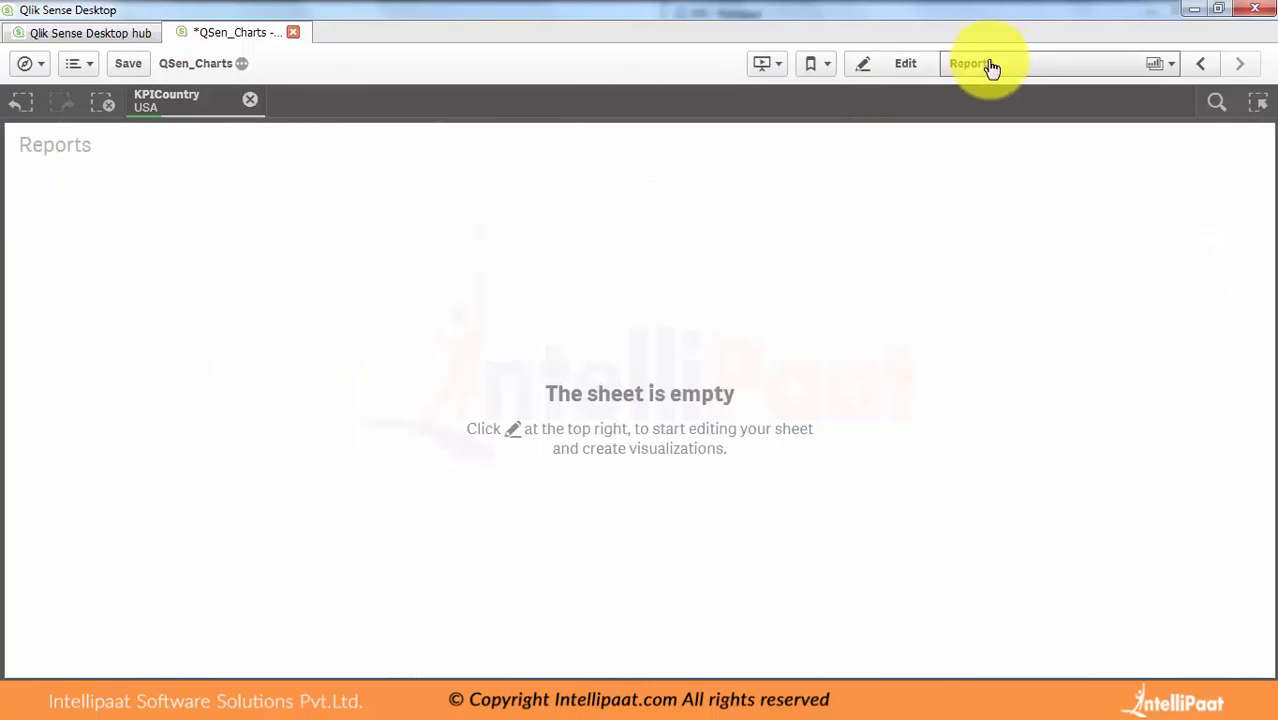
click(908, 67)
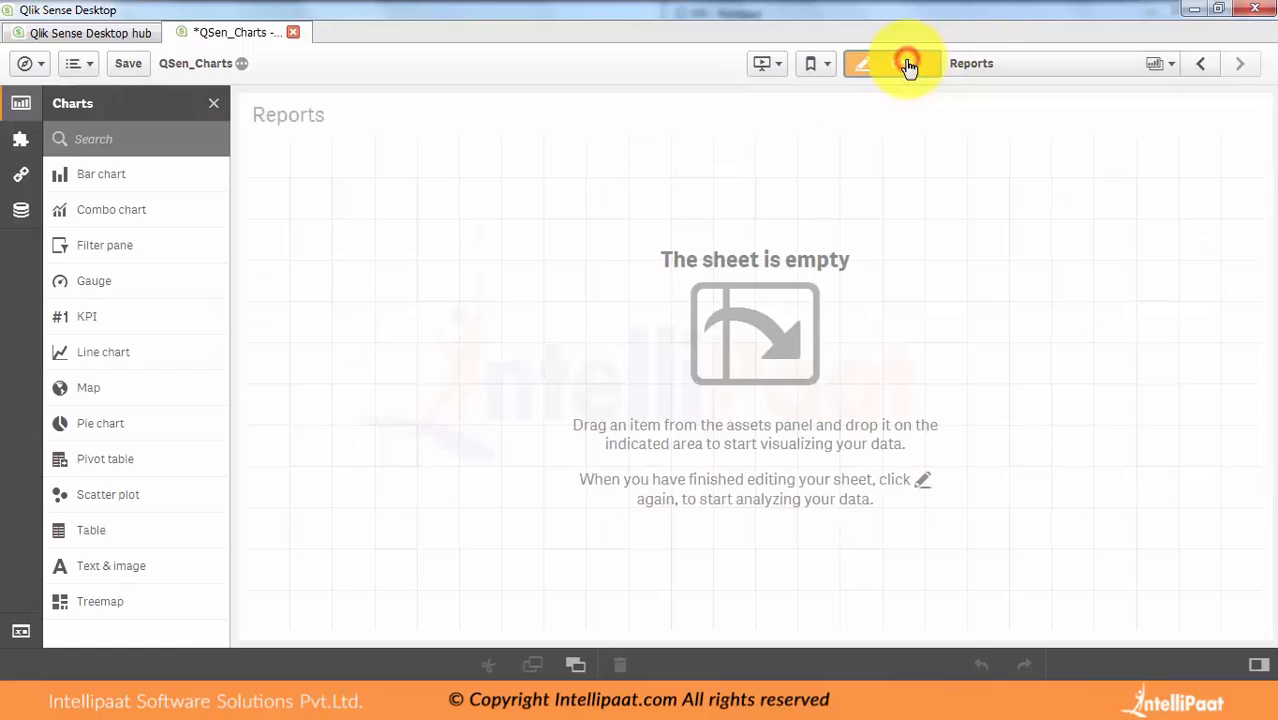
click(91, 530)
drag(251, 487, 764, 357)
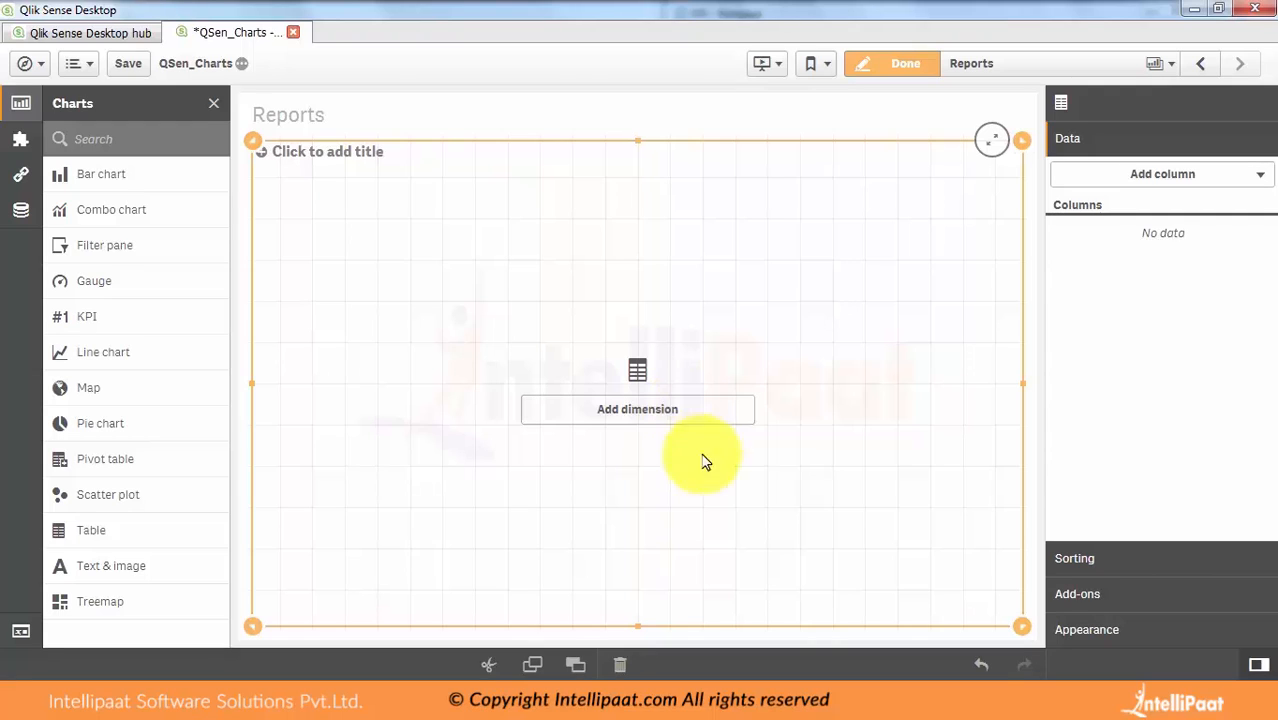
click(387, 157)
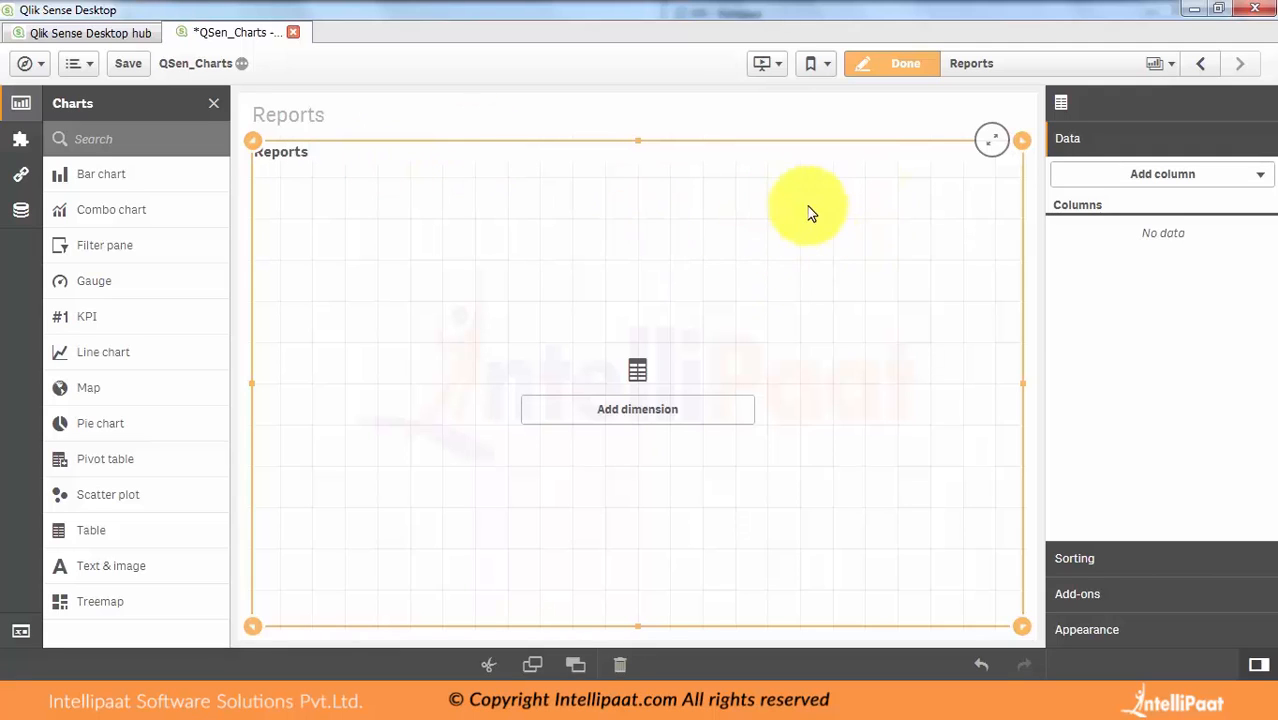
Add KPICountry as the table's dimension
click(629, 412)
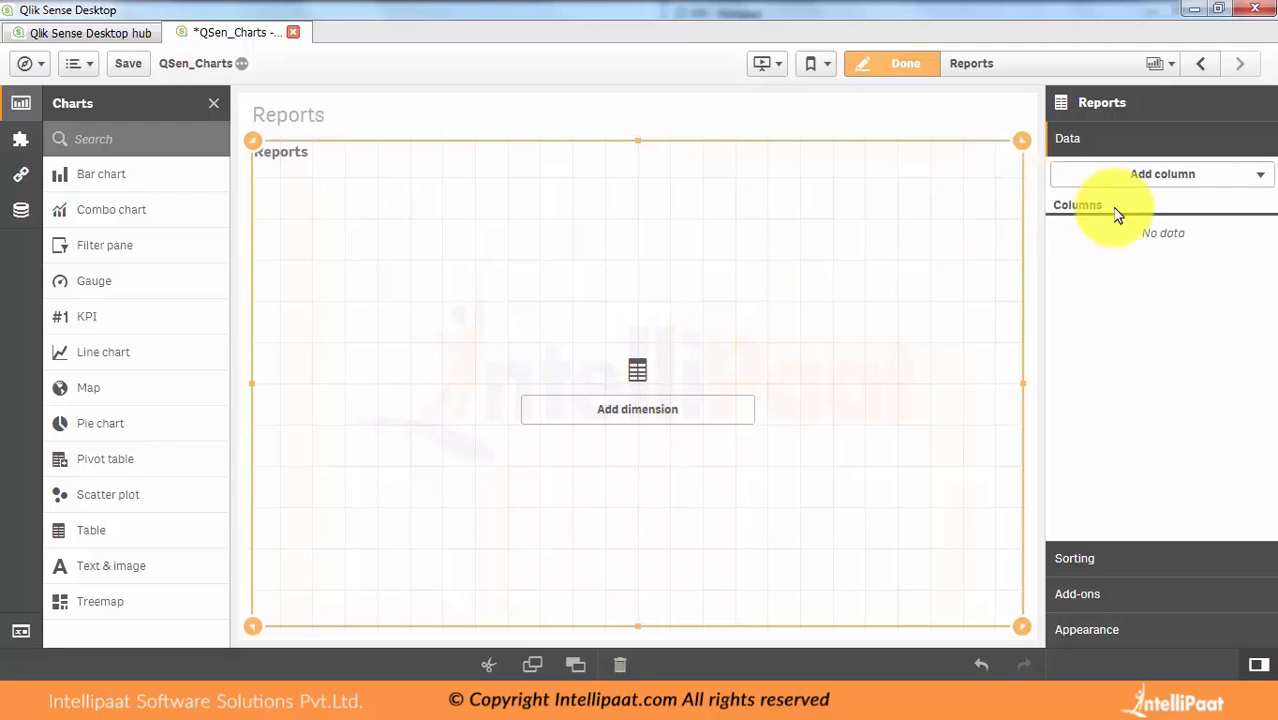
click(1248, 176)
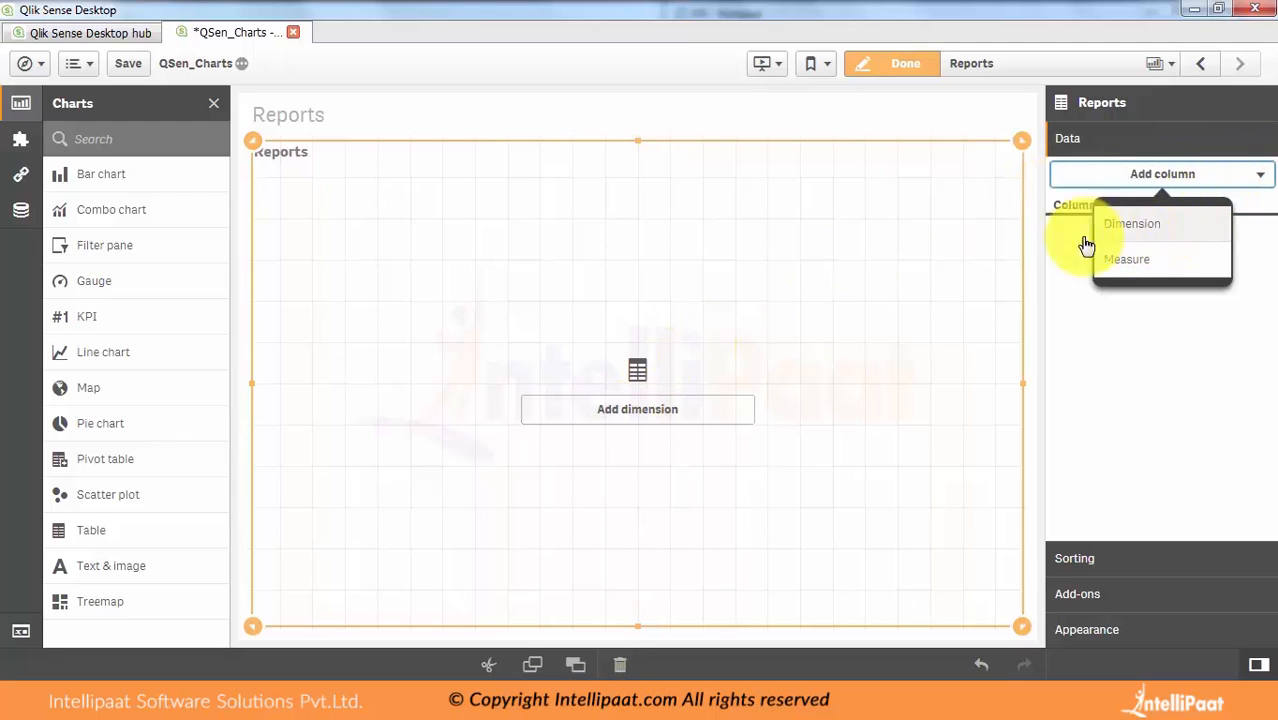
click(660, 408)
click(815, 370)
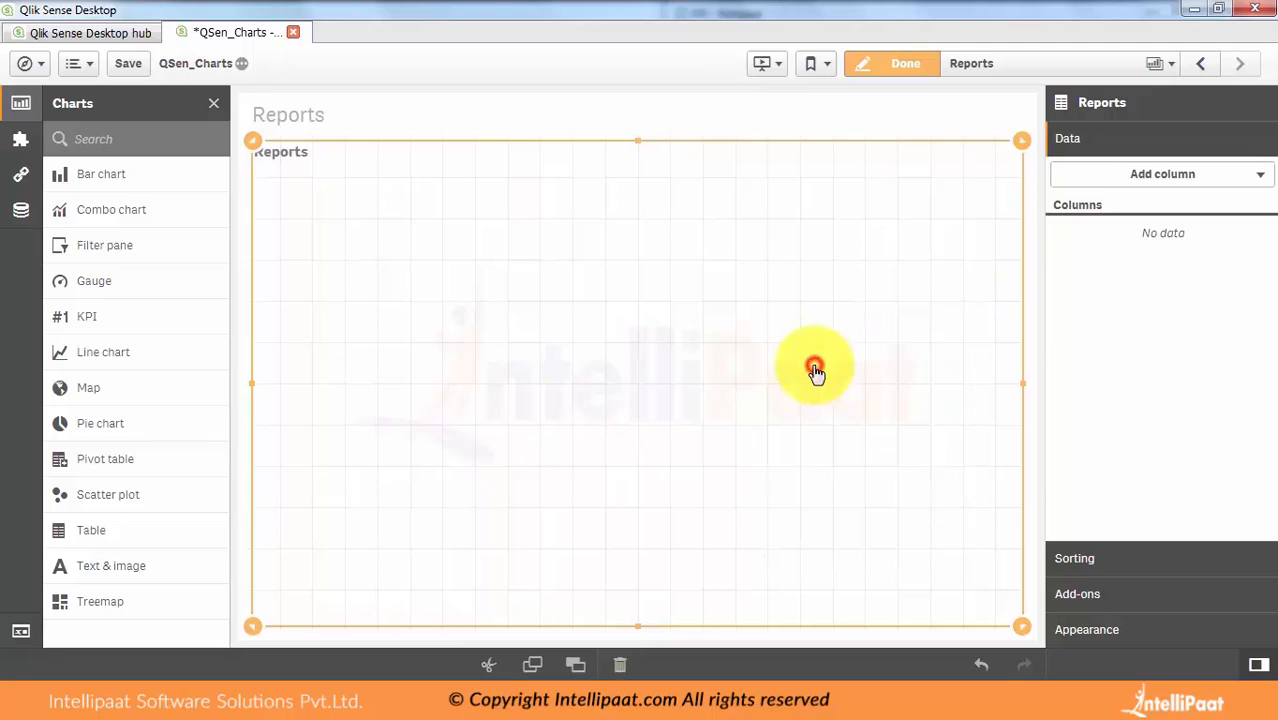
Add a Sum(KPISales) measure column to the table and label it Sales
click(1259, 174)
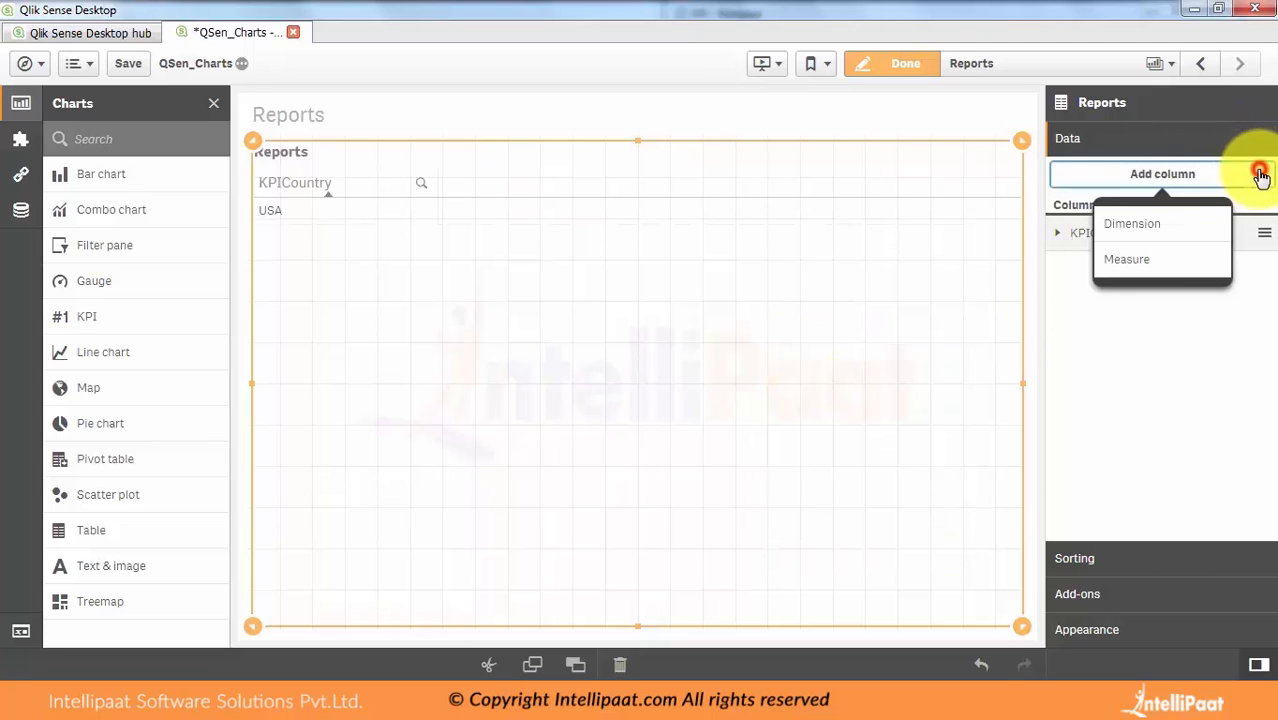
click(1142, 262)
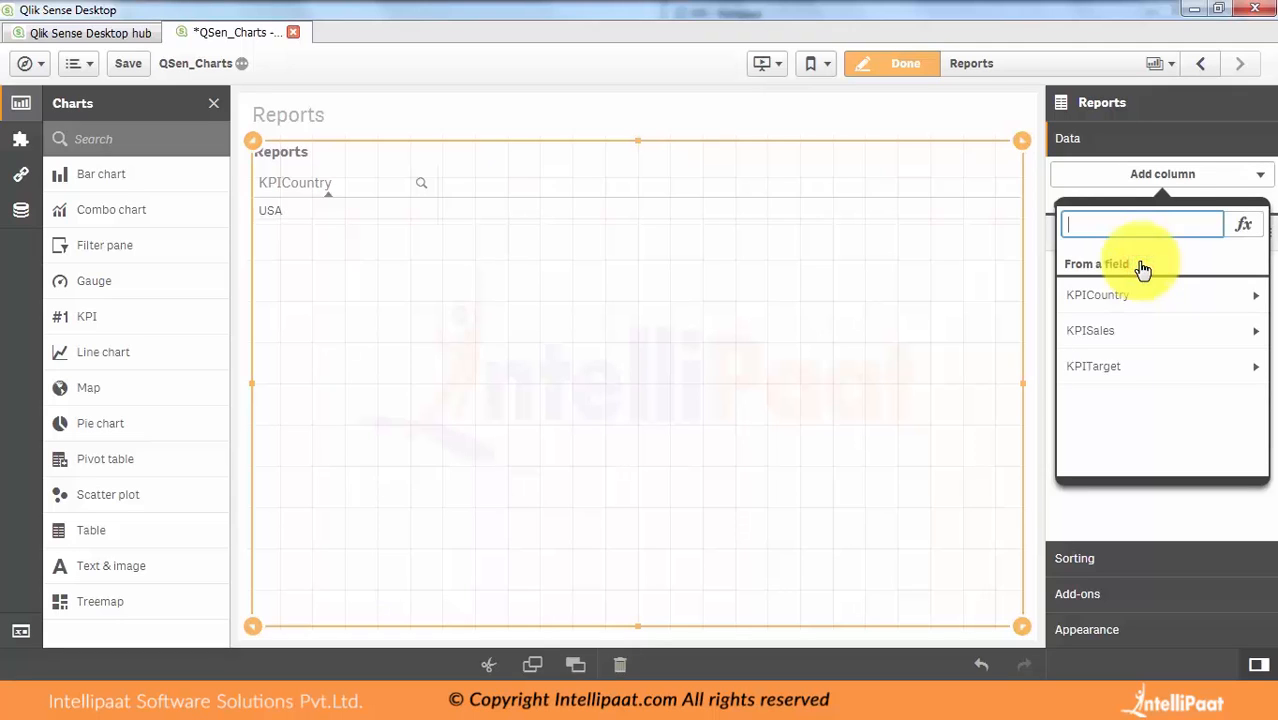
click(1118, 330)
click(1090, 292)
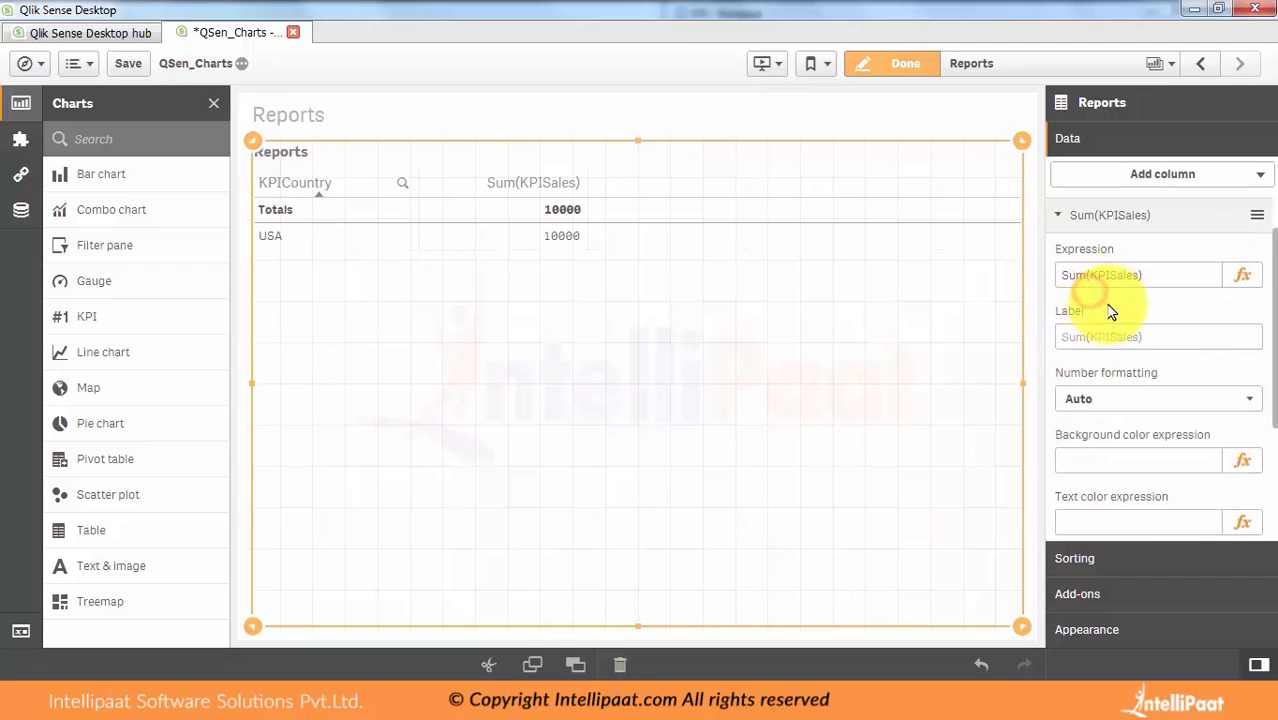
click(1098, 337)
text(S)
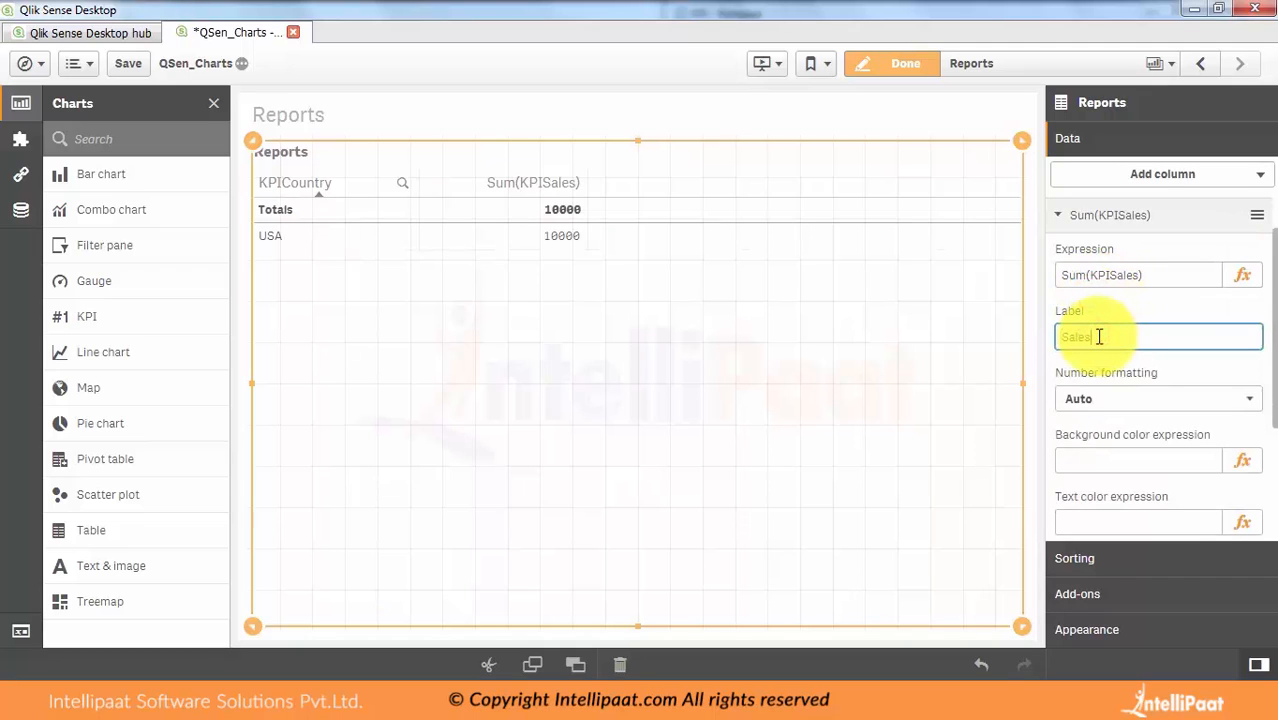
text(ales)
Add a Sum(KPITarget) measure column to the table and label it Target
click(1178, 175)
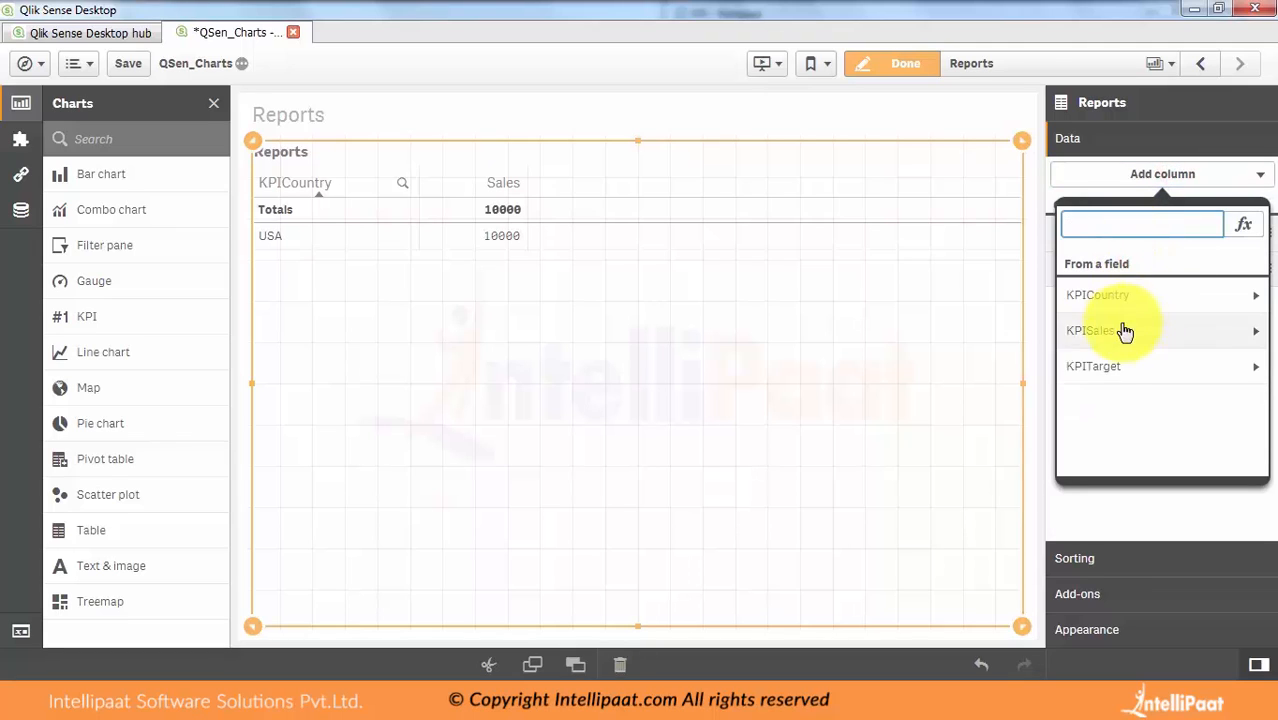
click(1112, 367)
click(1108, 290)
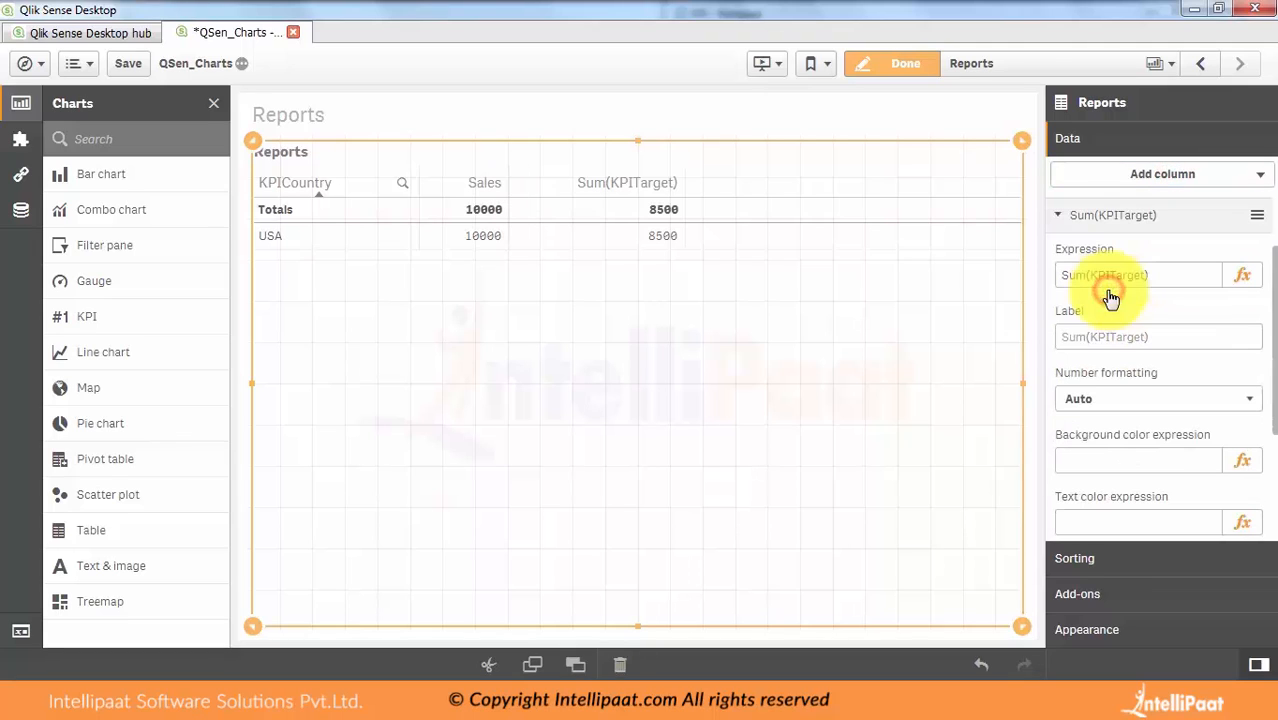
click(1087, 336)
text(Targ)
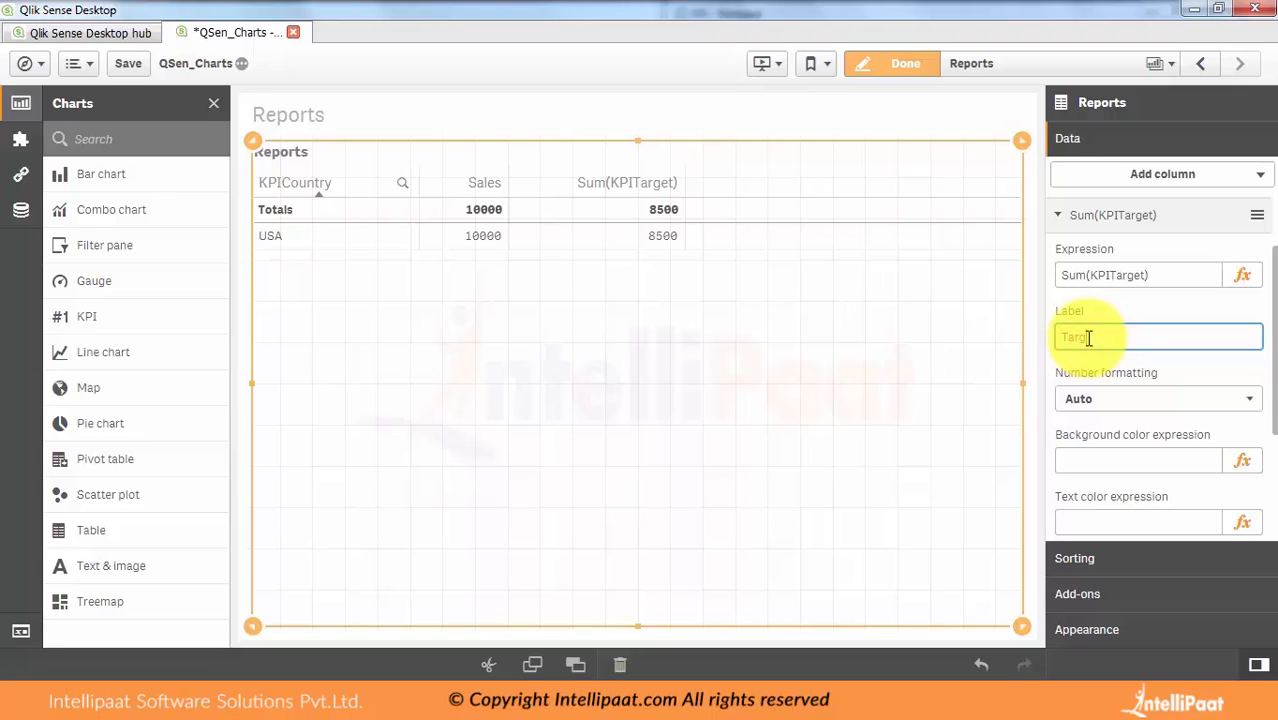
text(et)
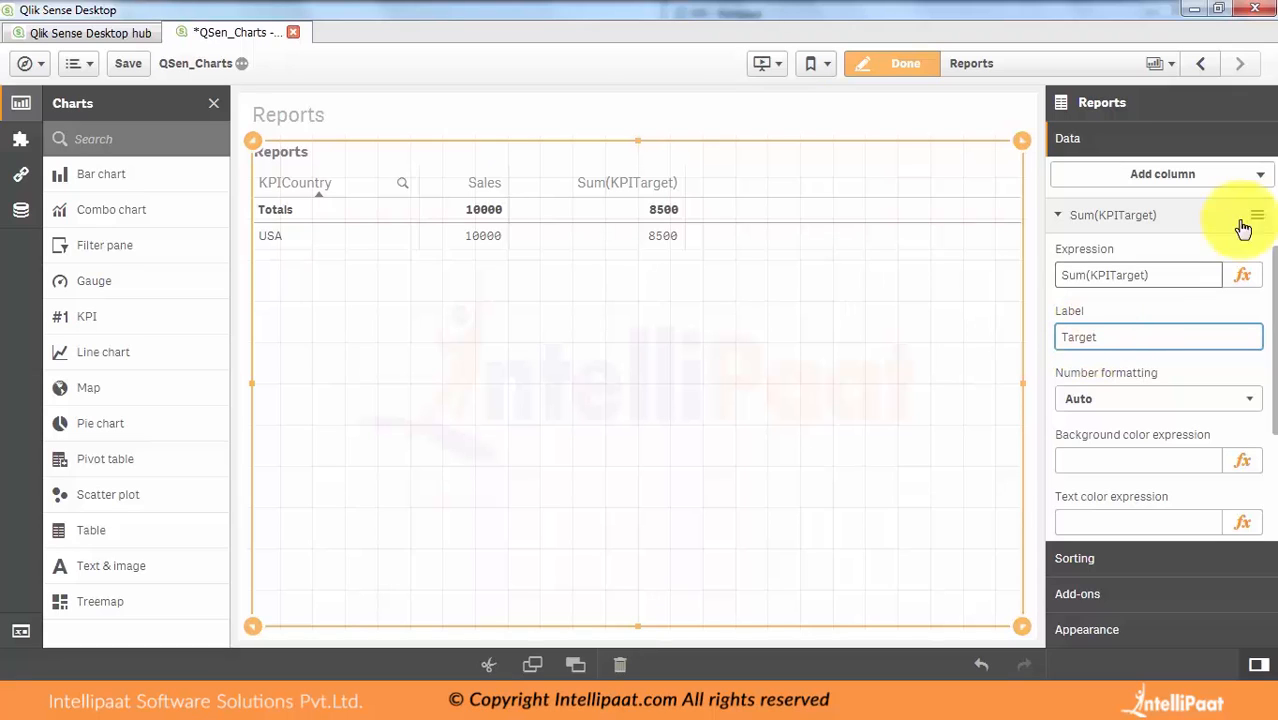
Add a measure column to the Reports table with the expression (SUM(KPISales) - Sum(KPITarget))/Sum(KPITarget)
click(1260, 174)
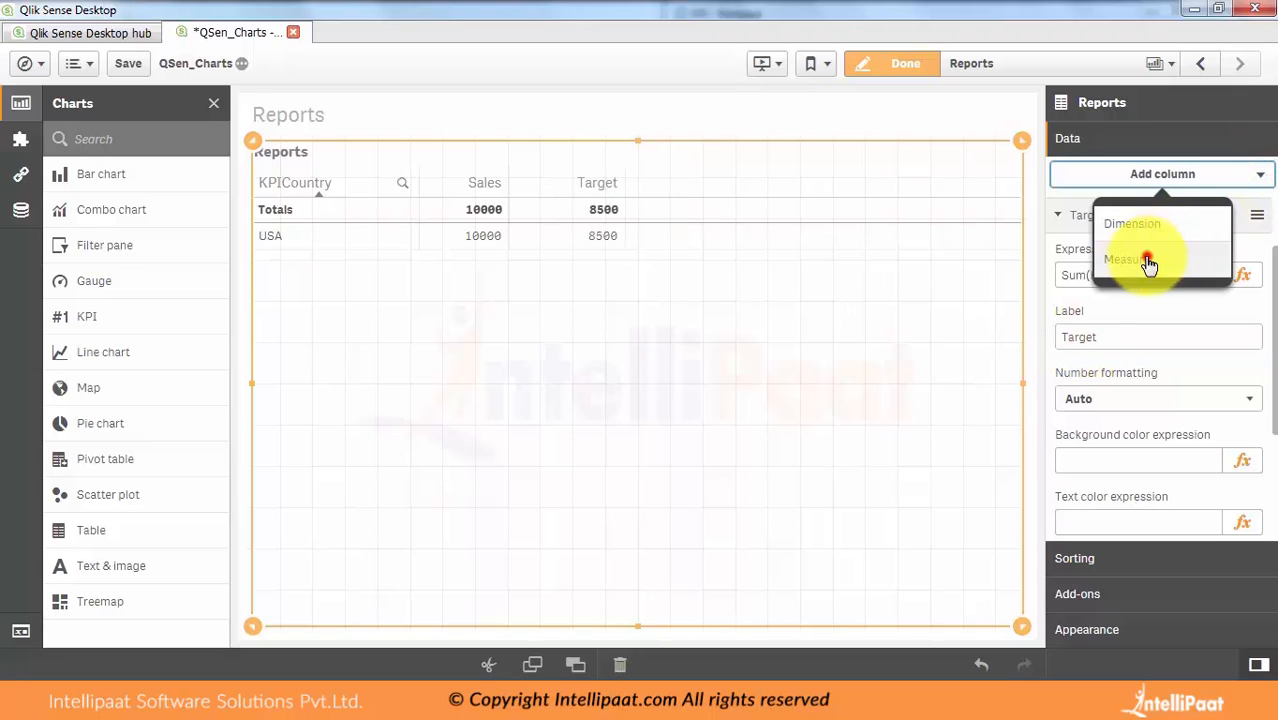
click(1145, 260)
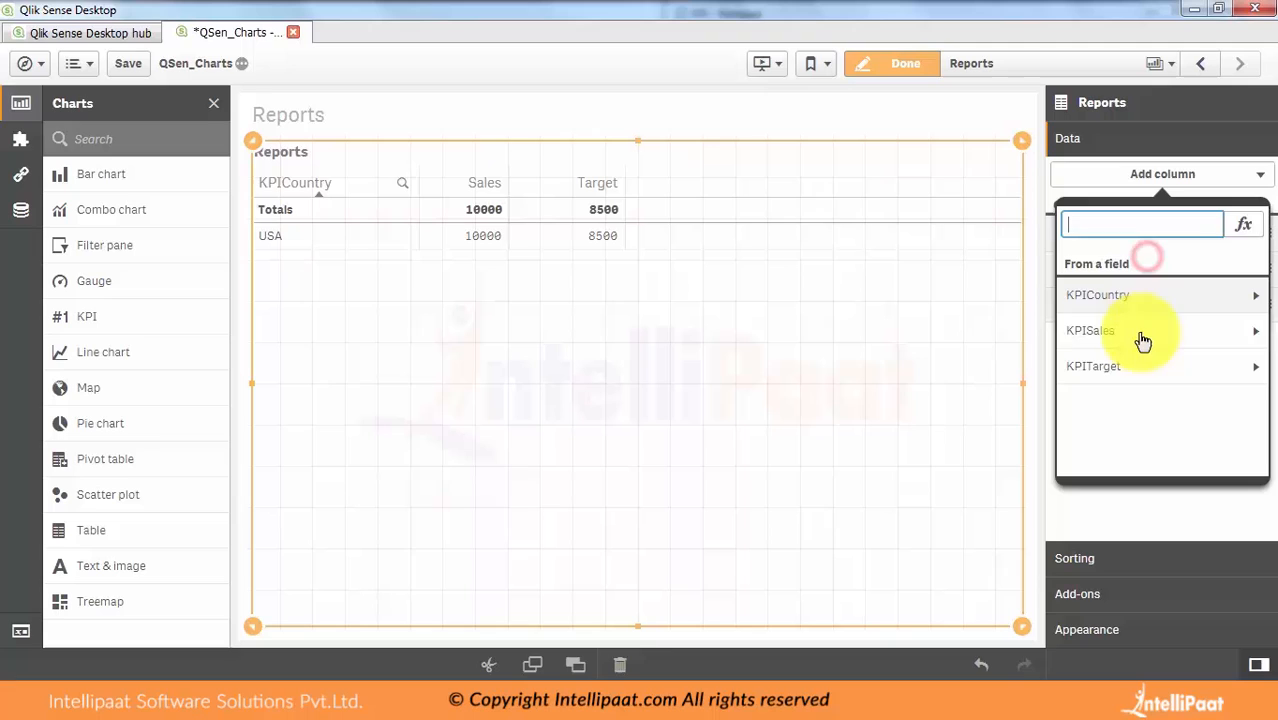
click(1245, 228)
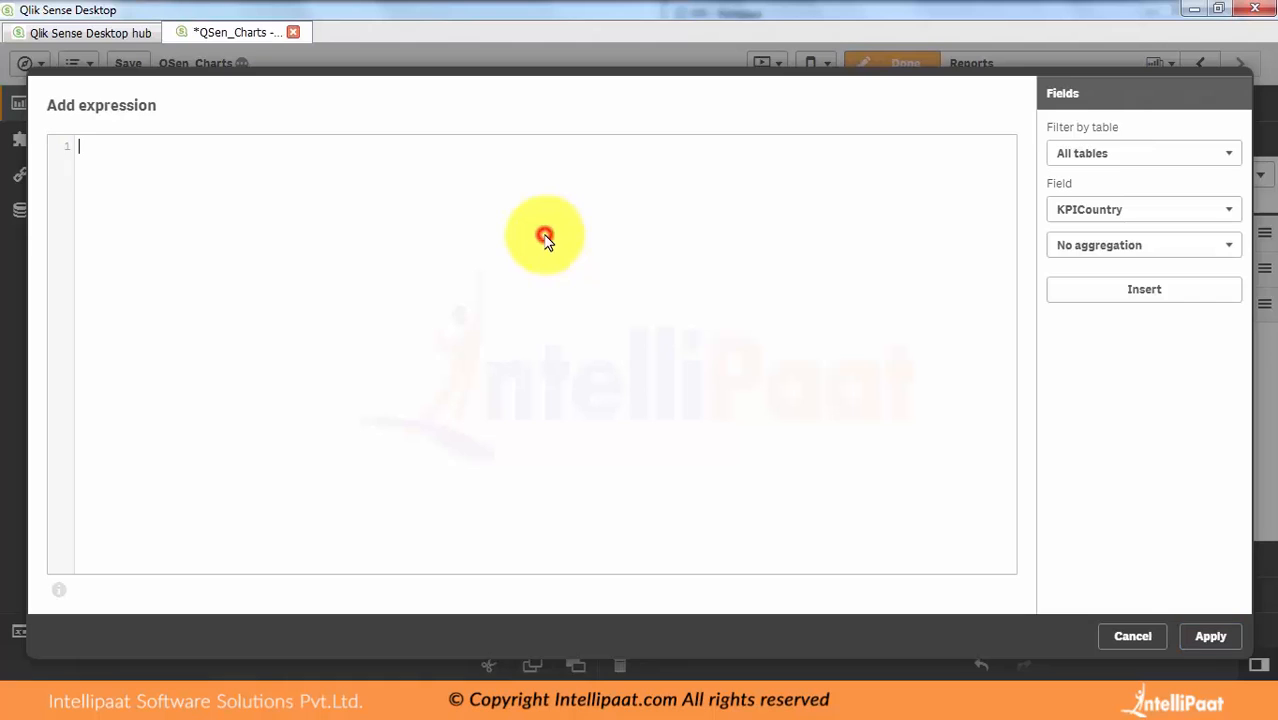
text(SUM)
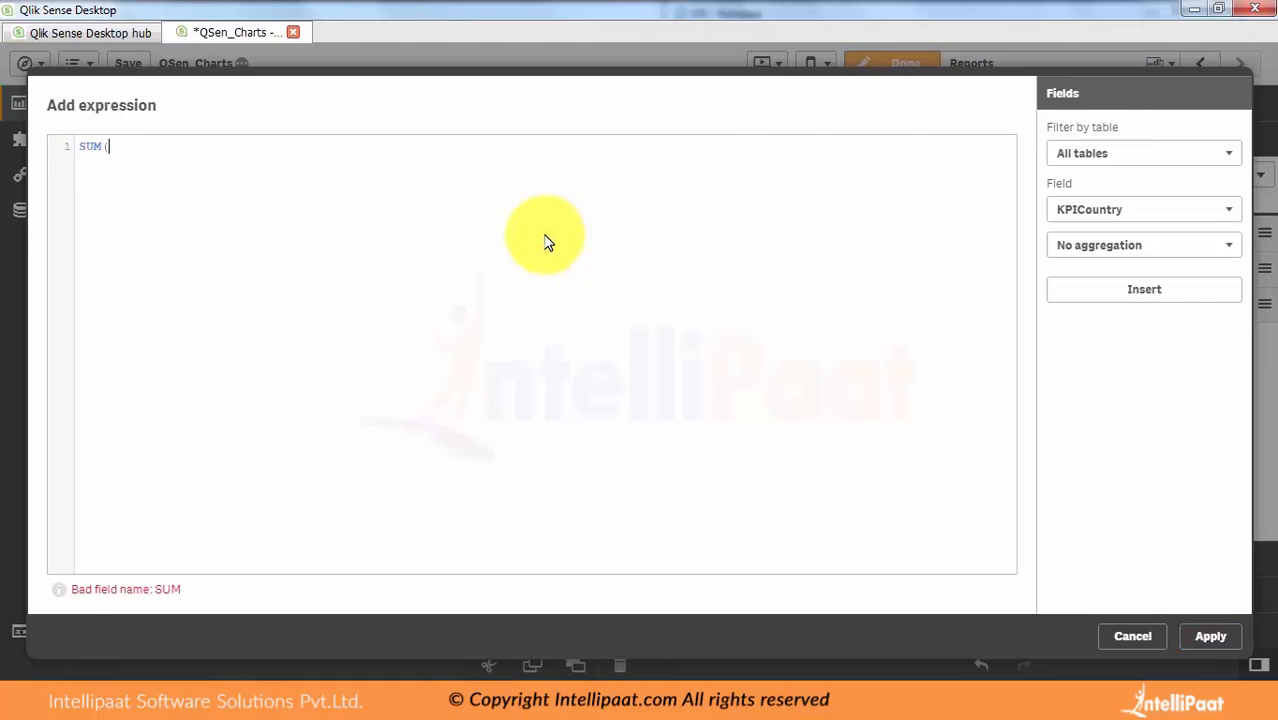
text((KPISales)
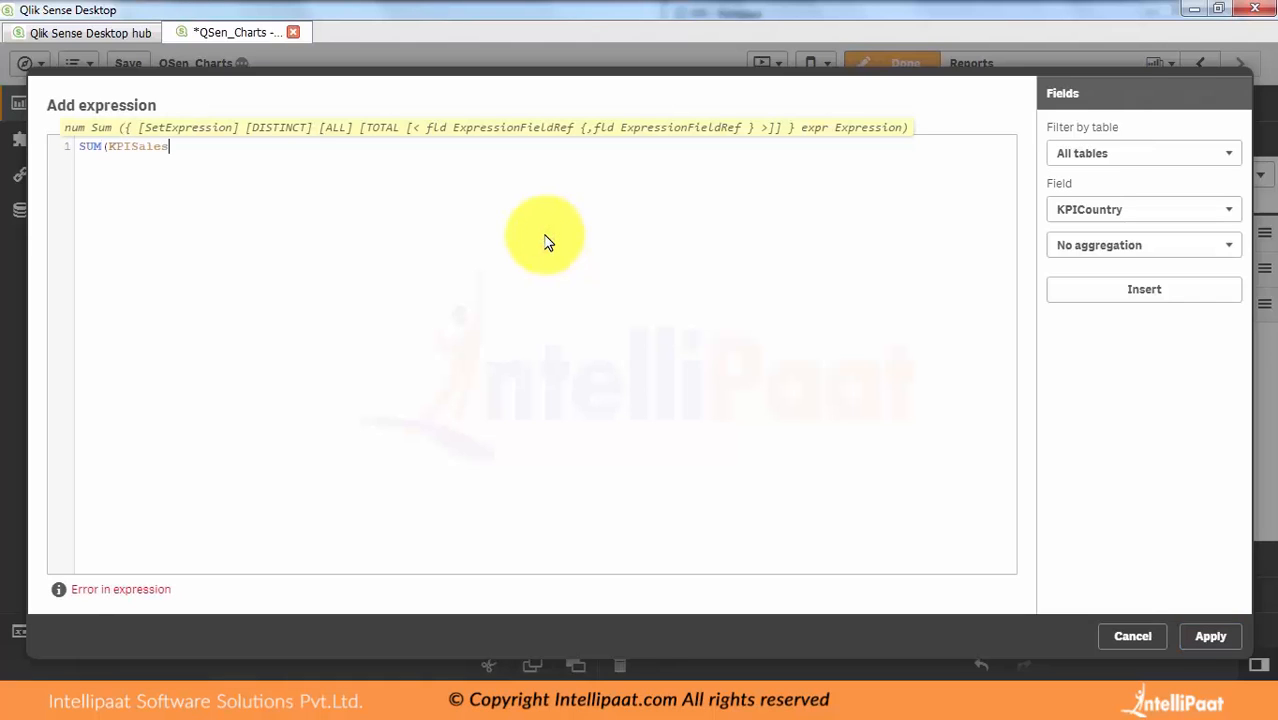
text() -  Sum)
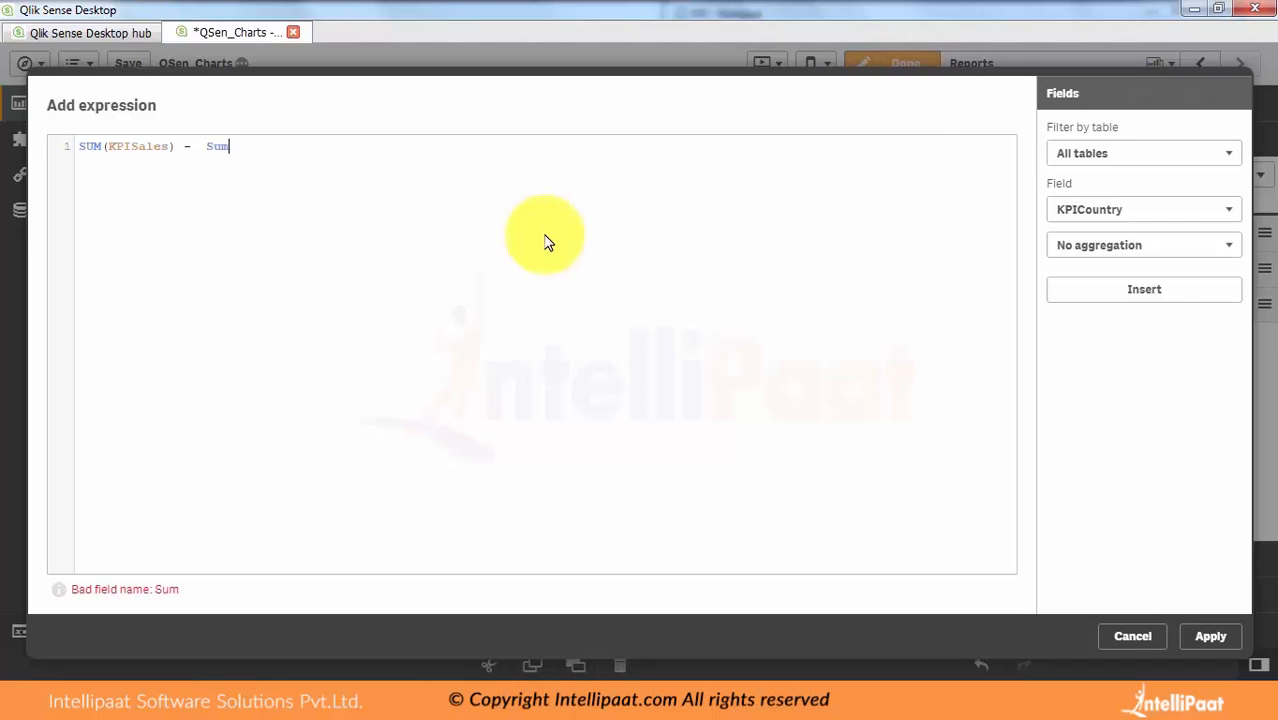
text((KPITarget)
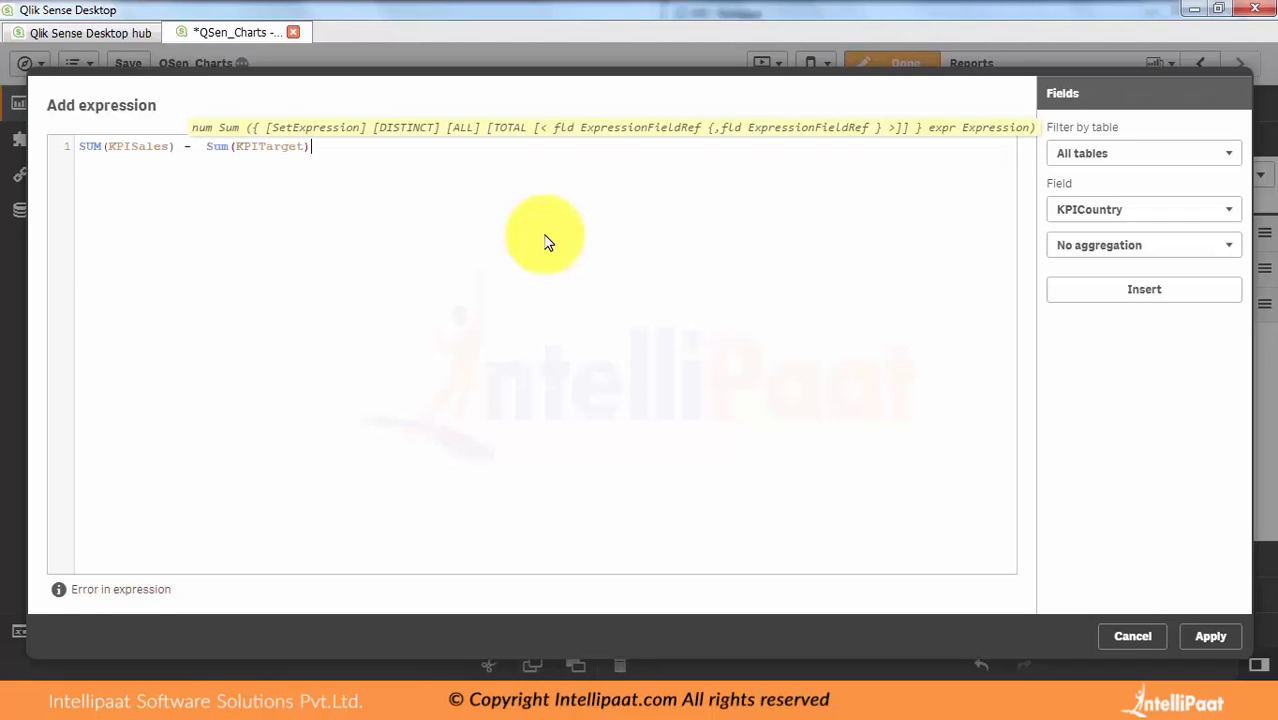
key(Home)
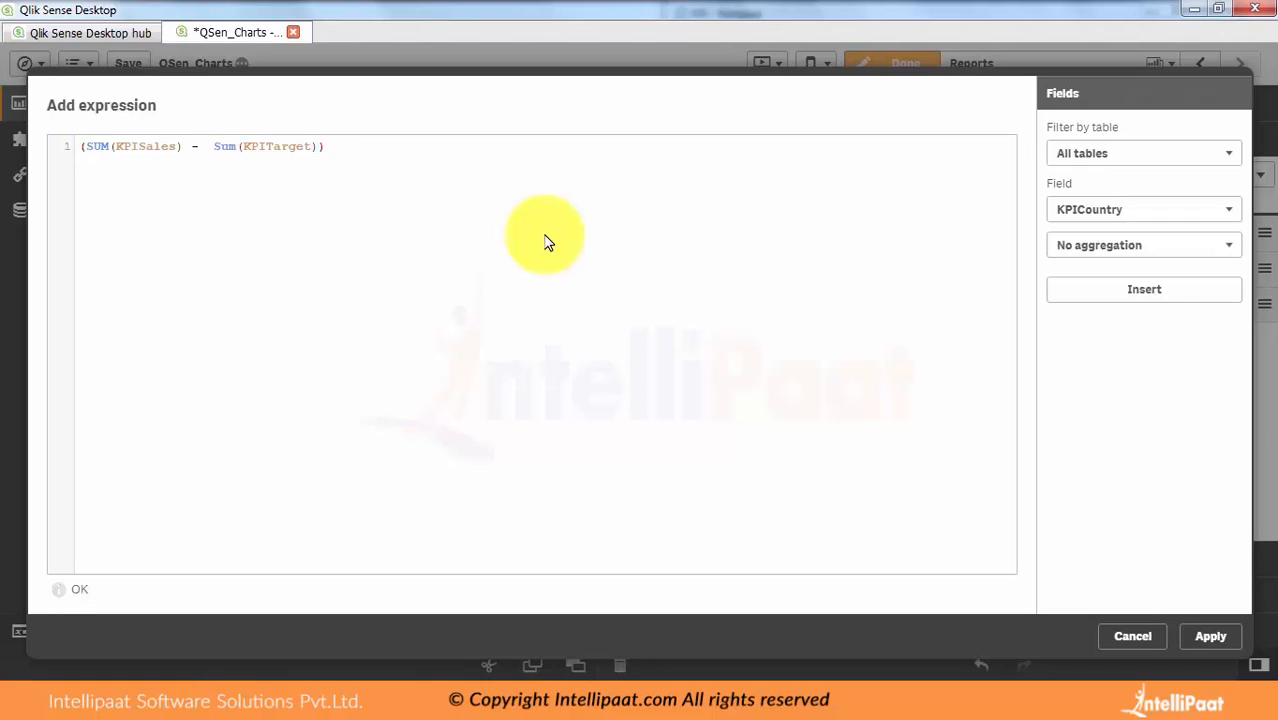
text(KP)
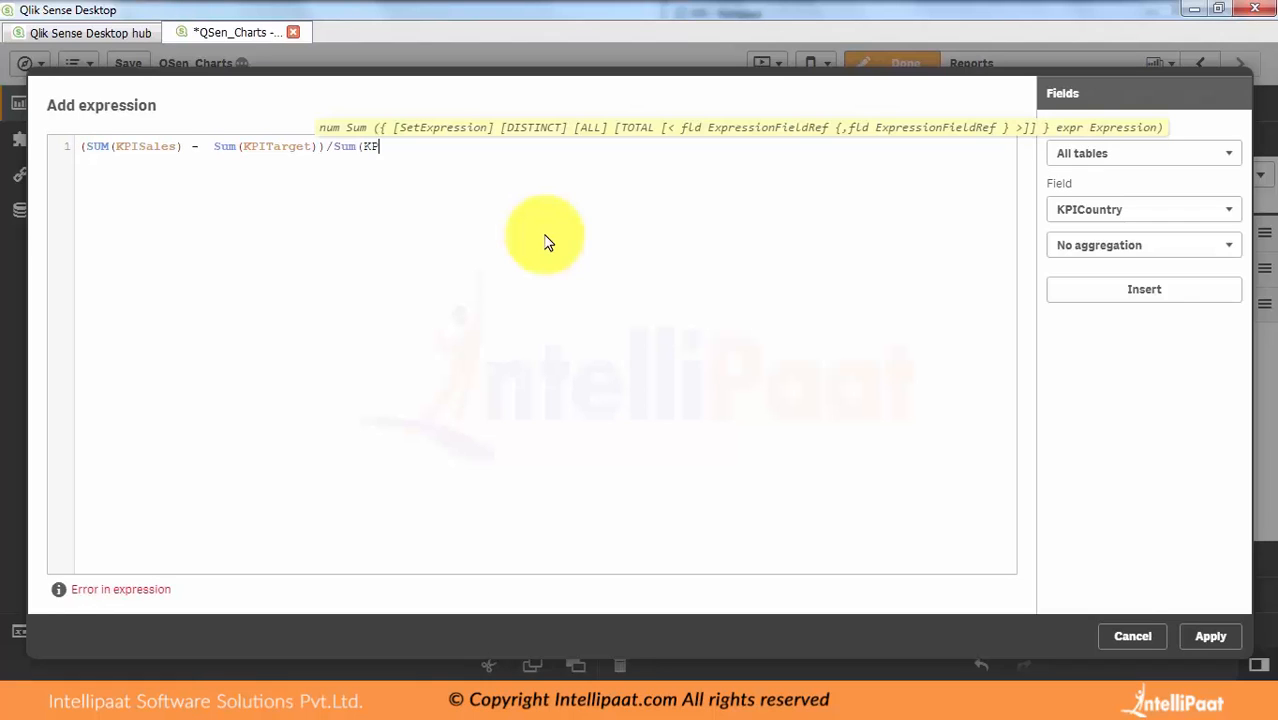
text(ITarget)
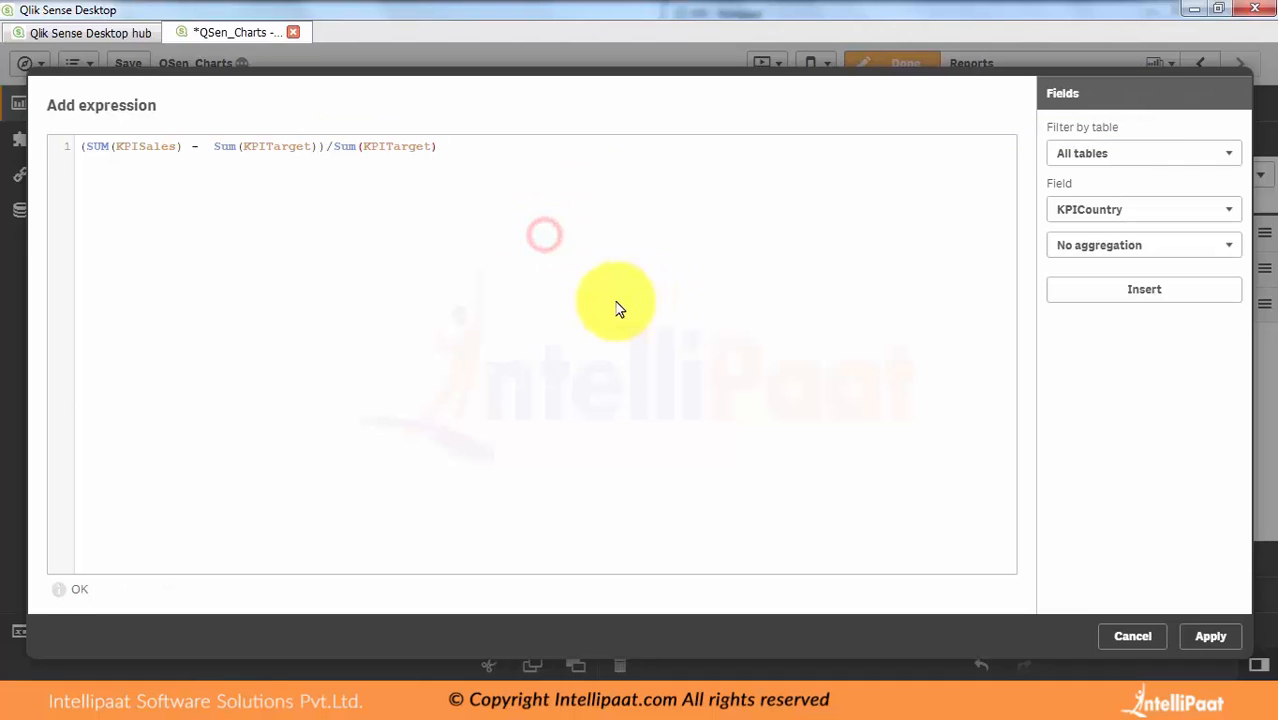
click(1203, 640)
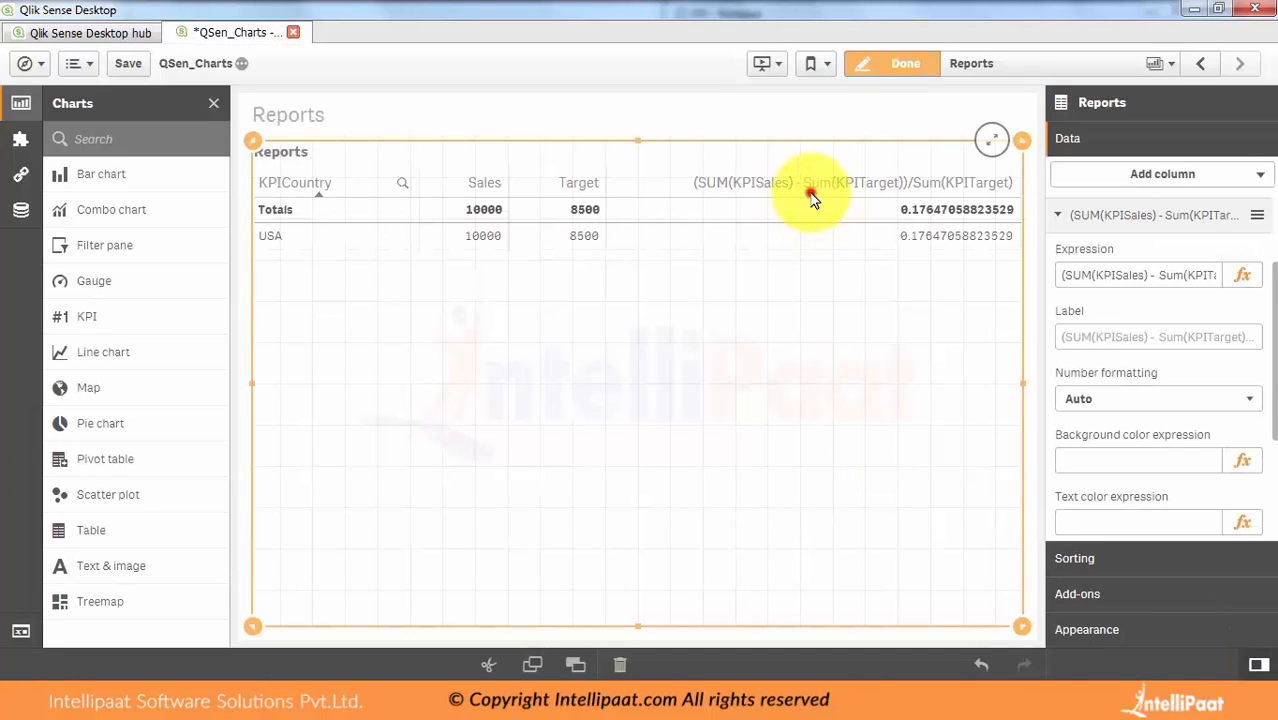
Label the new calculated measure column Sales Vs Target
click(1115, 335)
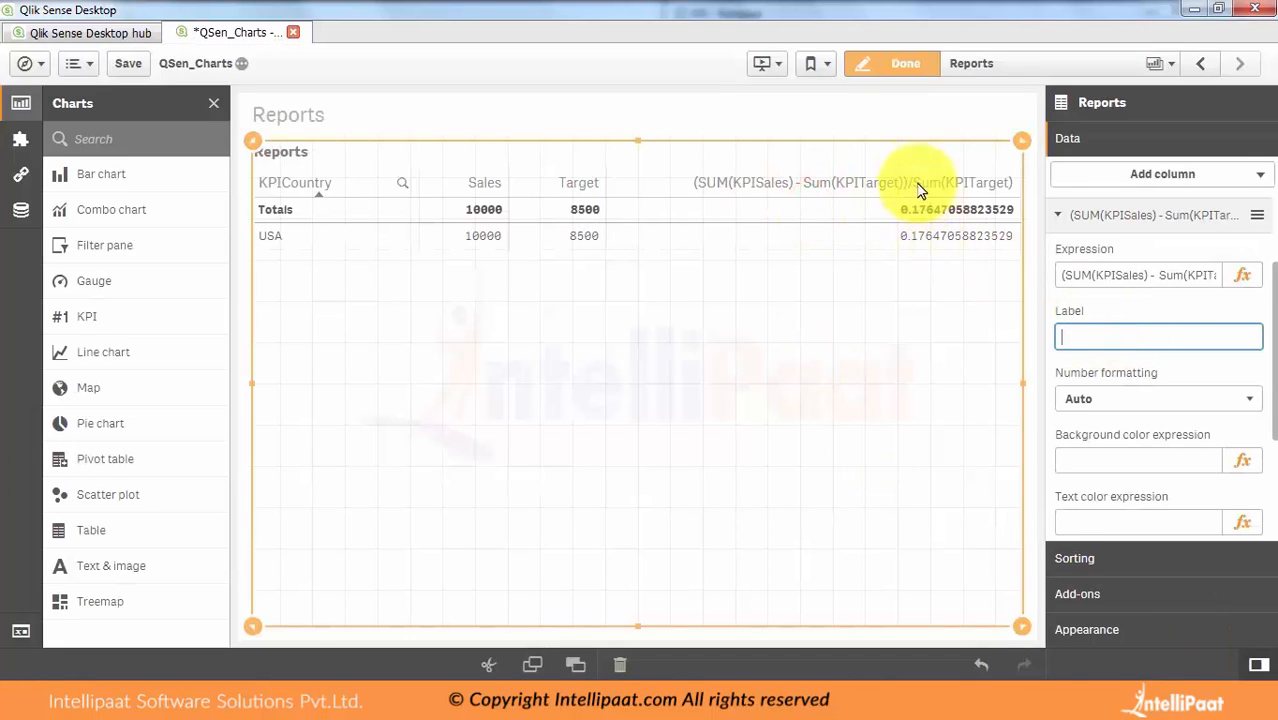
click(1055, 218)
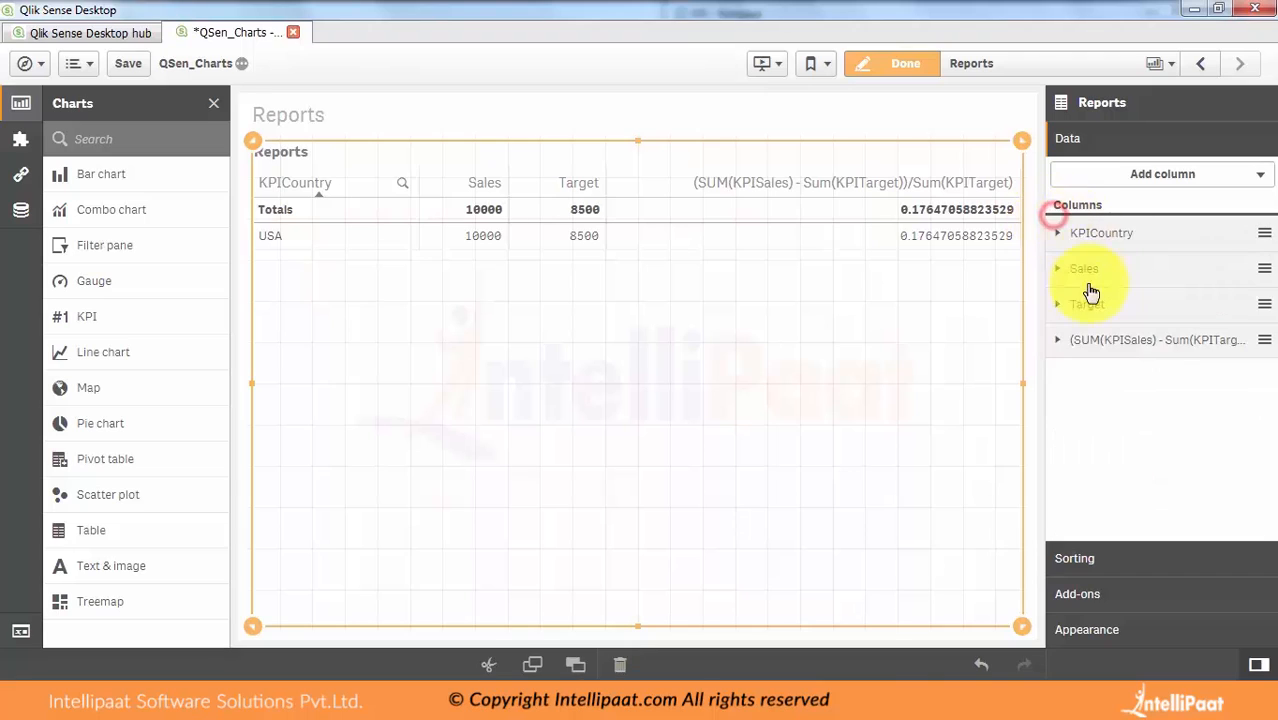
click(1059, 341)
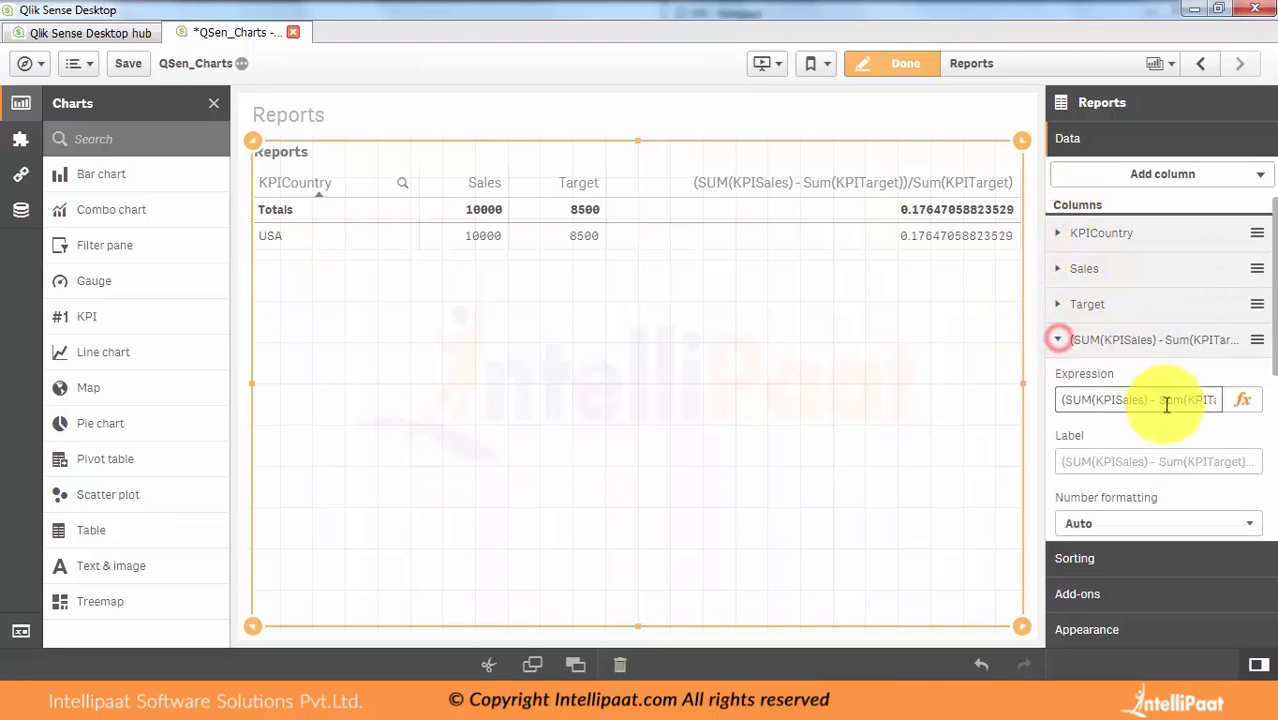
click(1115, 456)
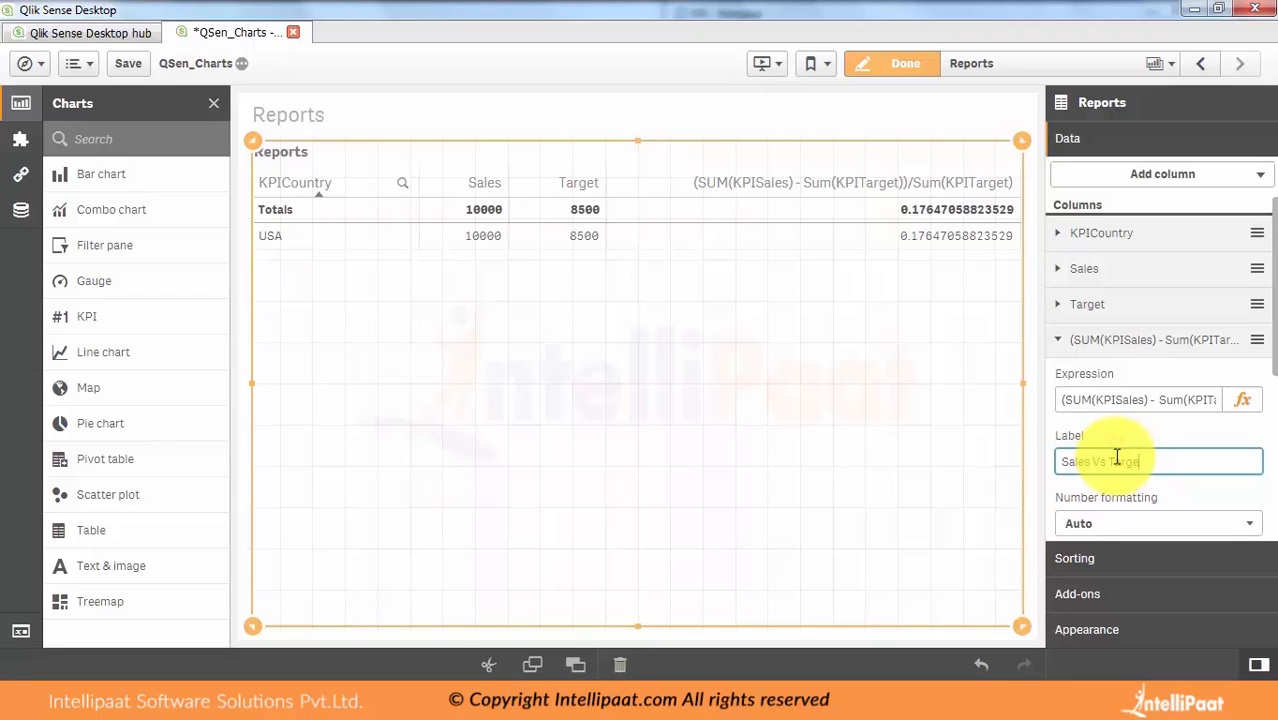
click(913, 428)
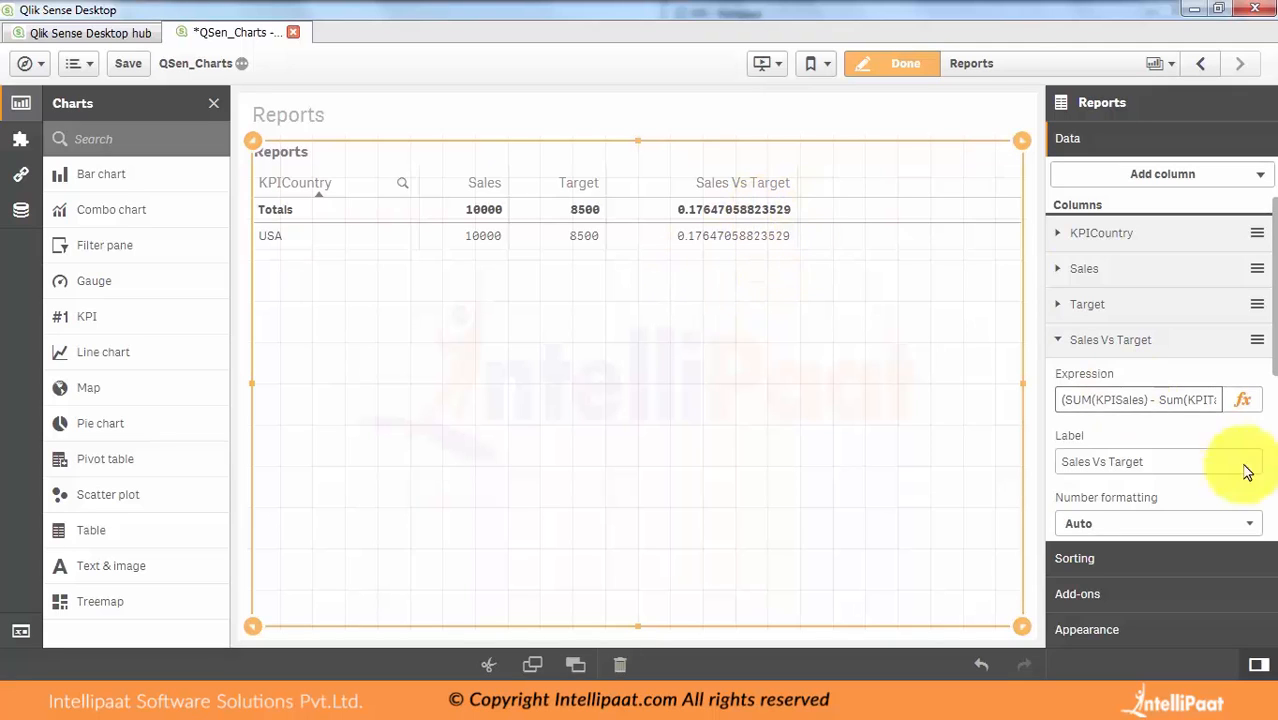
Set the Sales Vs Target column's number formatting to Number with the simple 12.3% format
drag(1271, 318, 1268, 403)
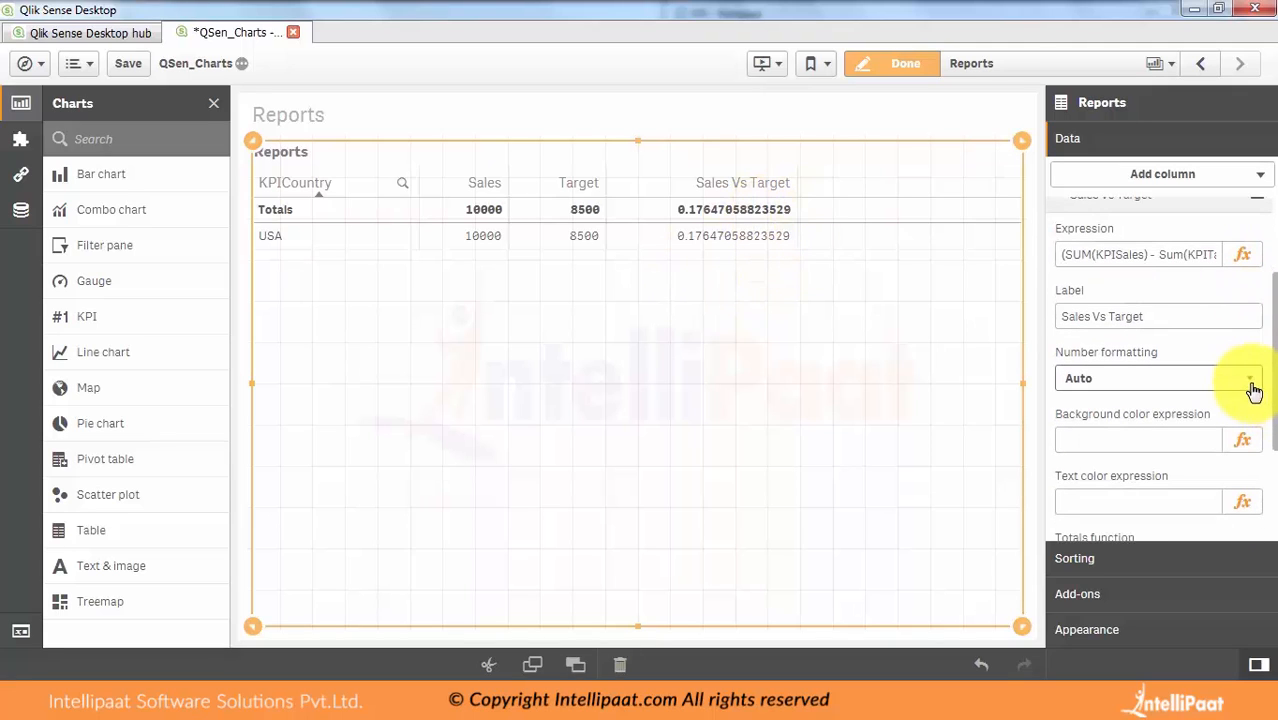
click(1249, 388)
click(1097, 420)
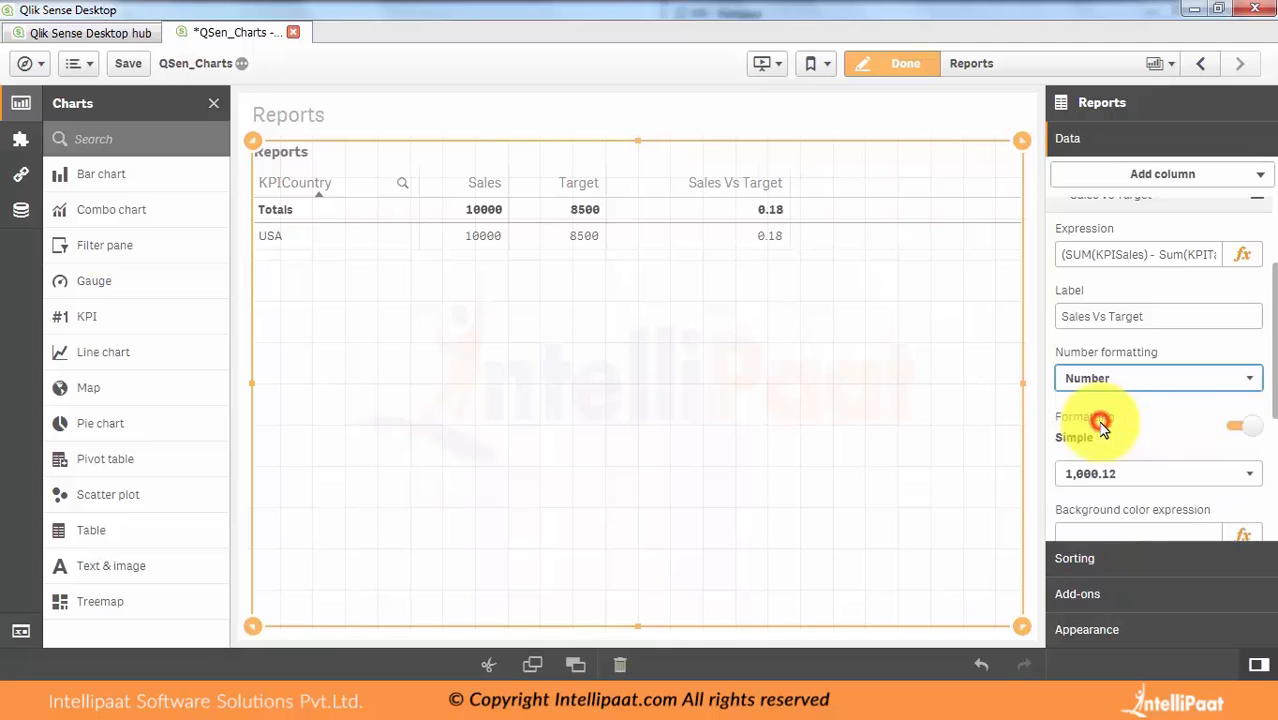
click(1162, 479)
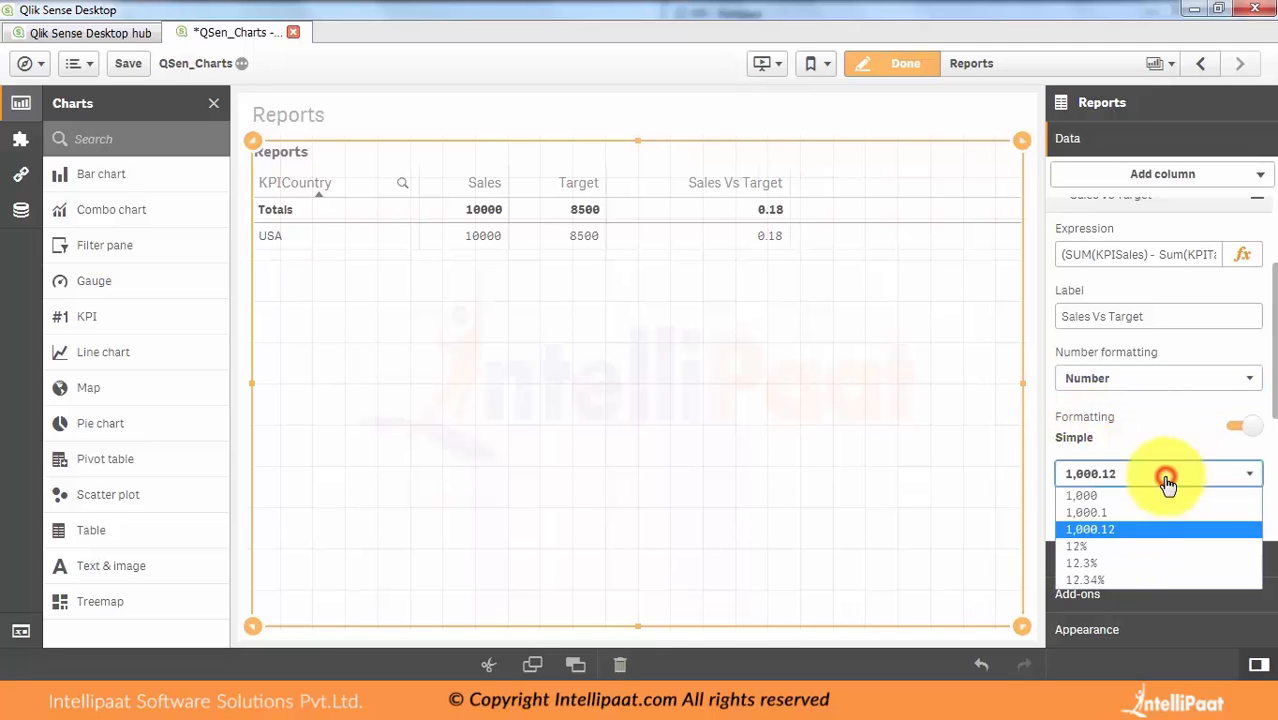
click(1087, 566)
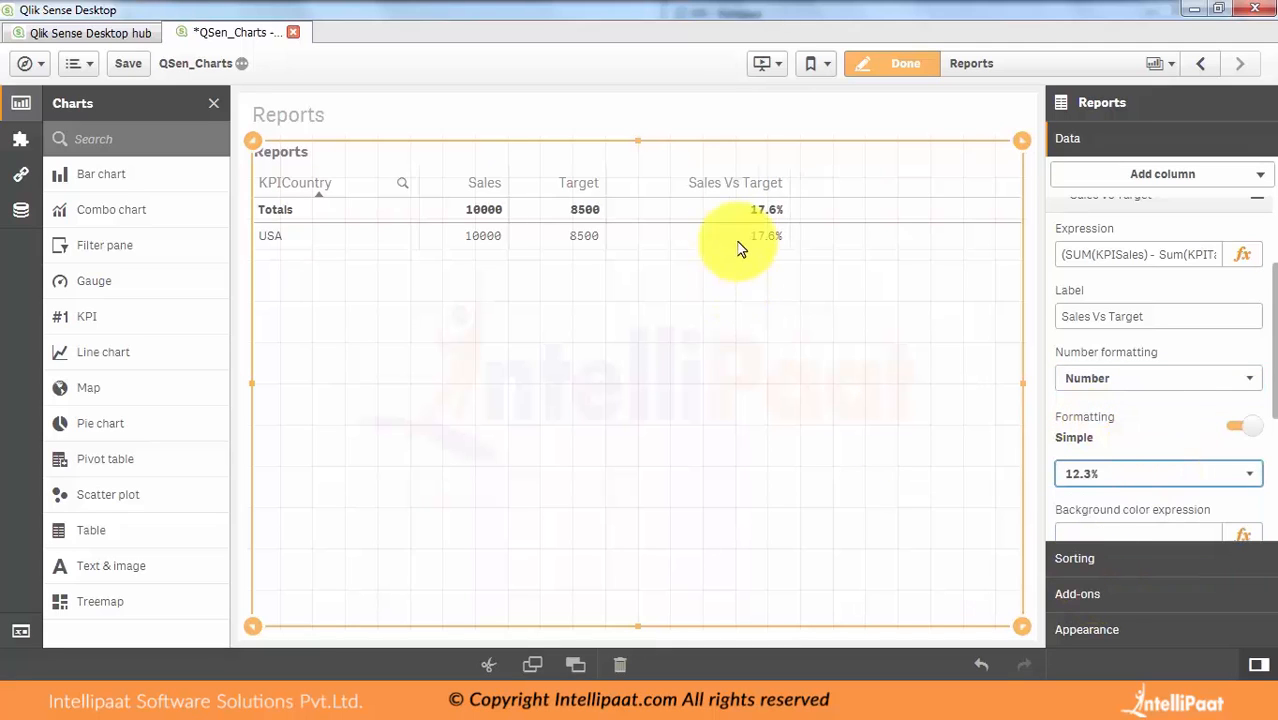
Finish editing the Reports sheet and clear the KPICountry selection
click(904, 70)
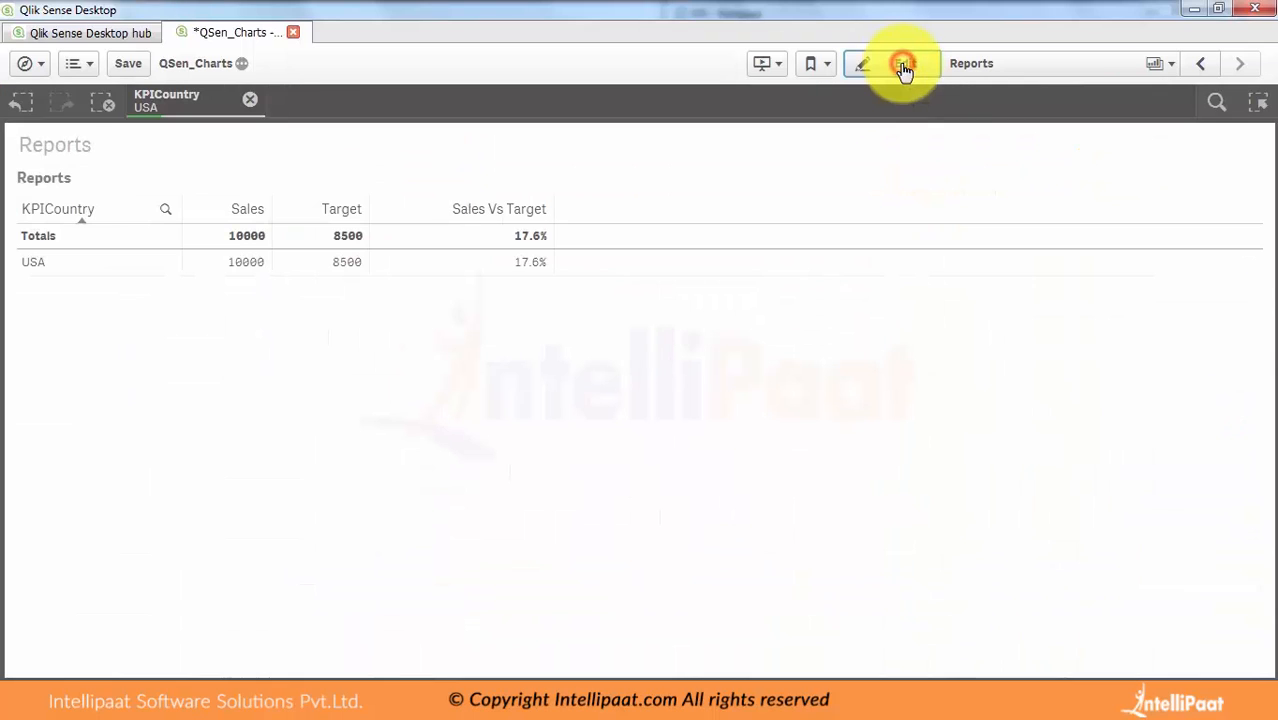
click(250, 100)
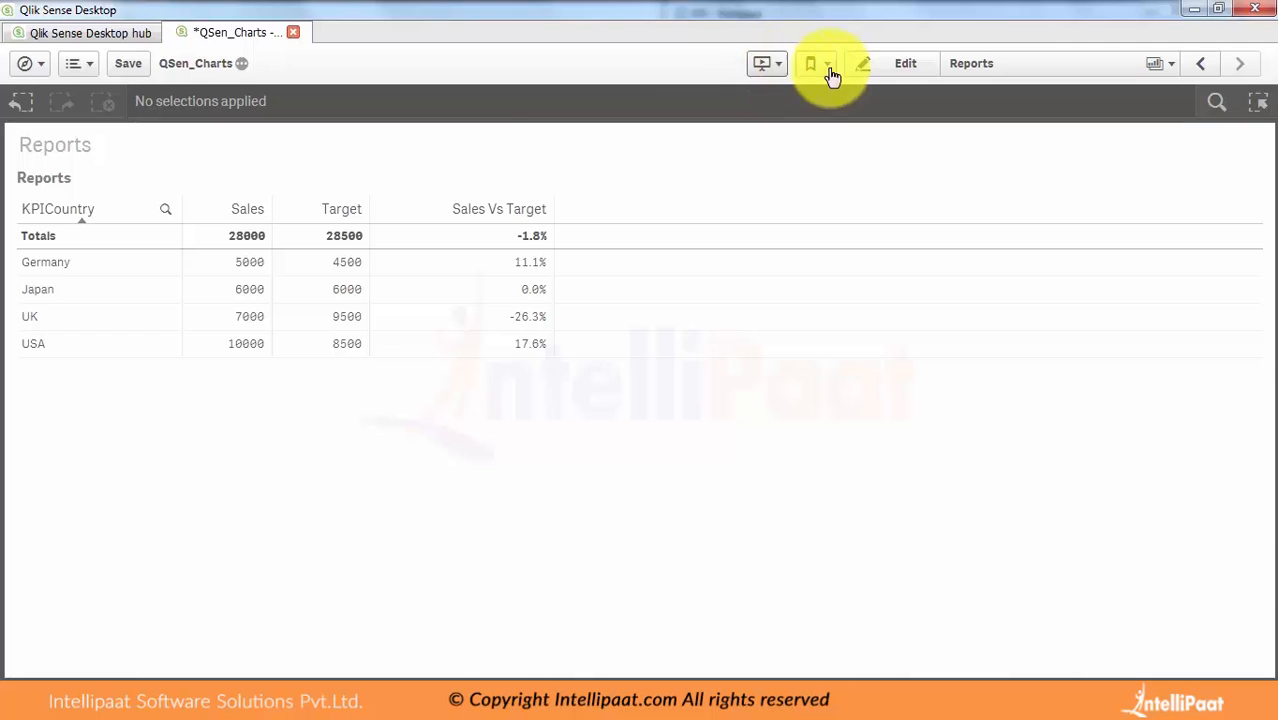
On the KPI sheet, turn on Link to sheet for the Sales vs Target KPI with Reports as the target, and finish editing
click(1197, 66)
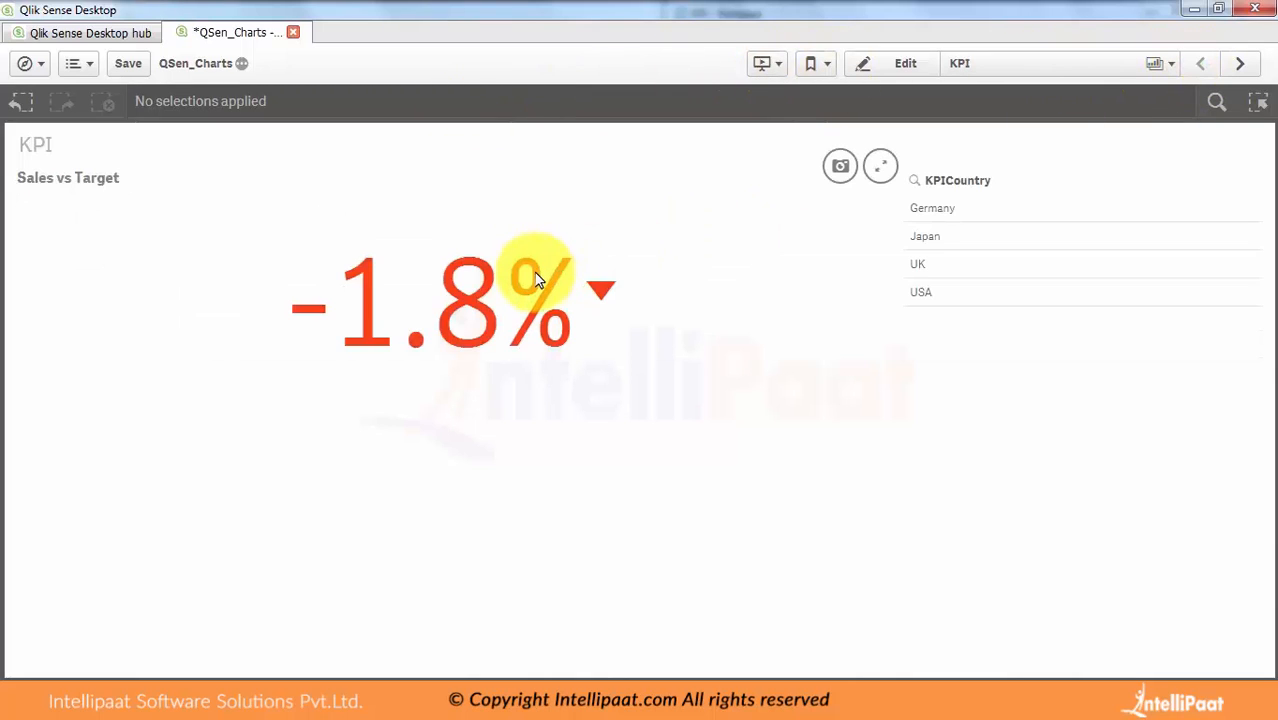
click(890, 72)
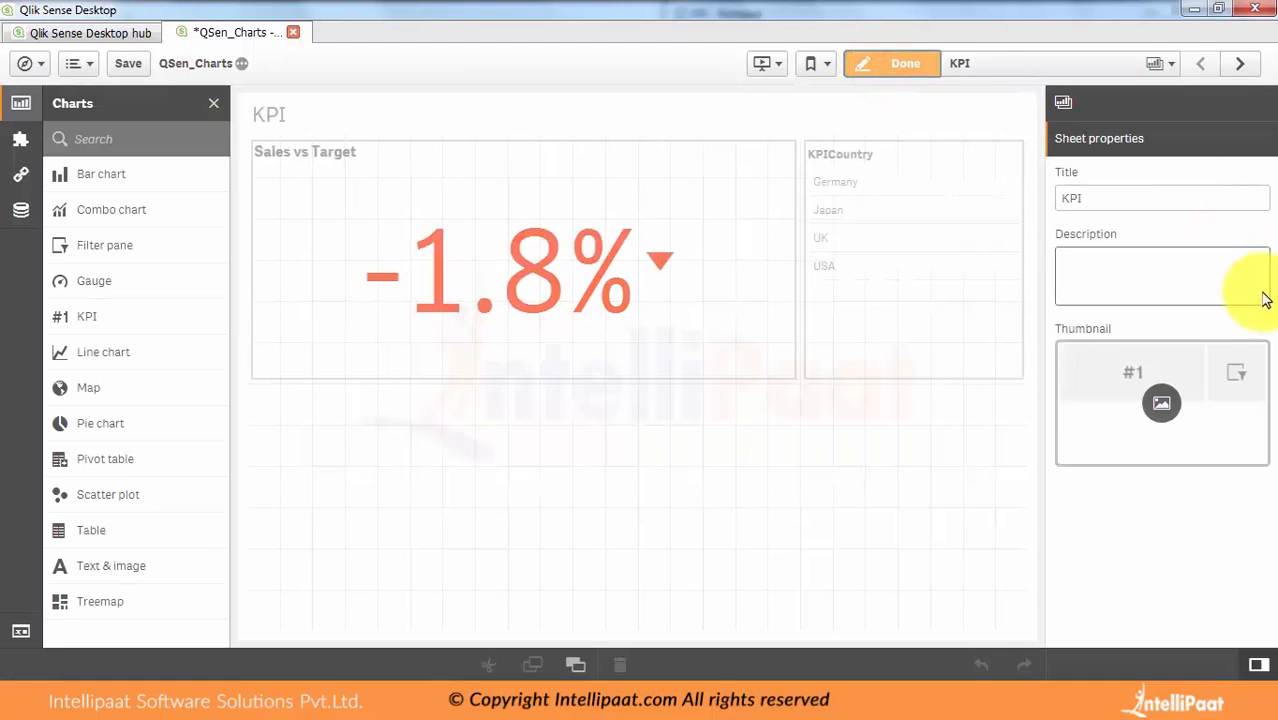
click(686, 278)
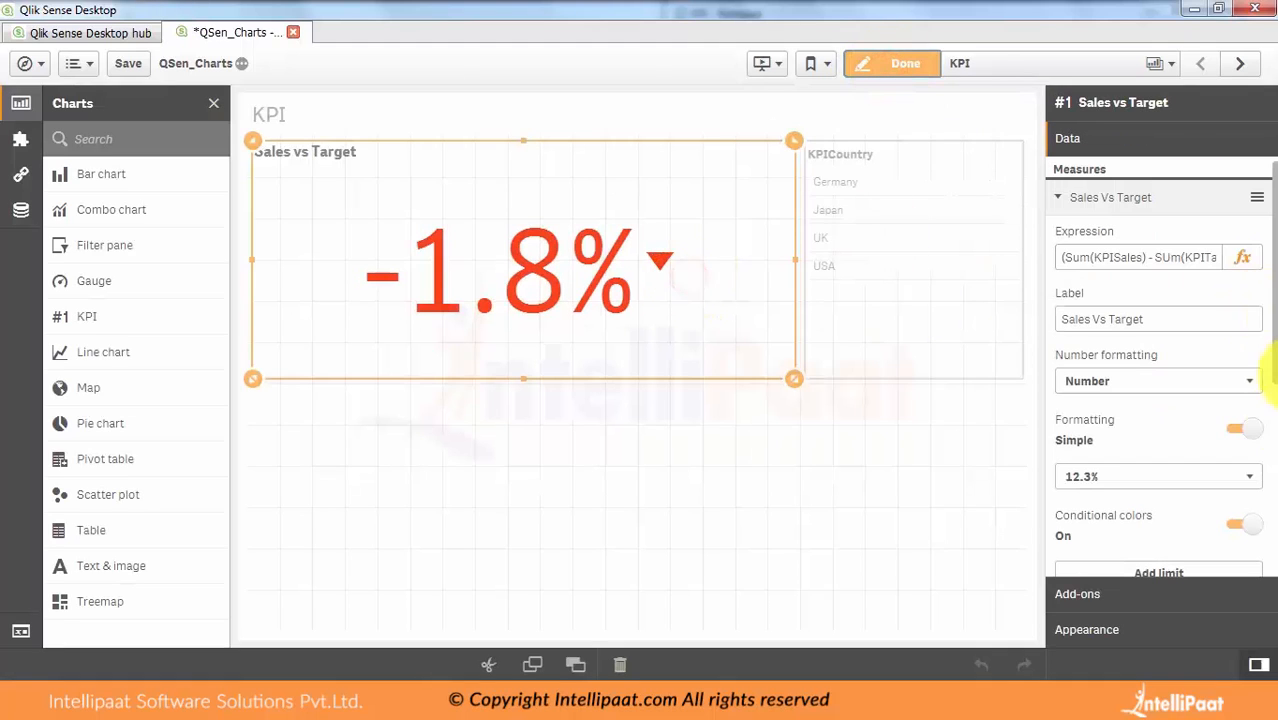
scroll(1255, 355, down, 5)
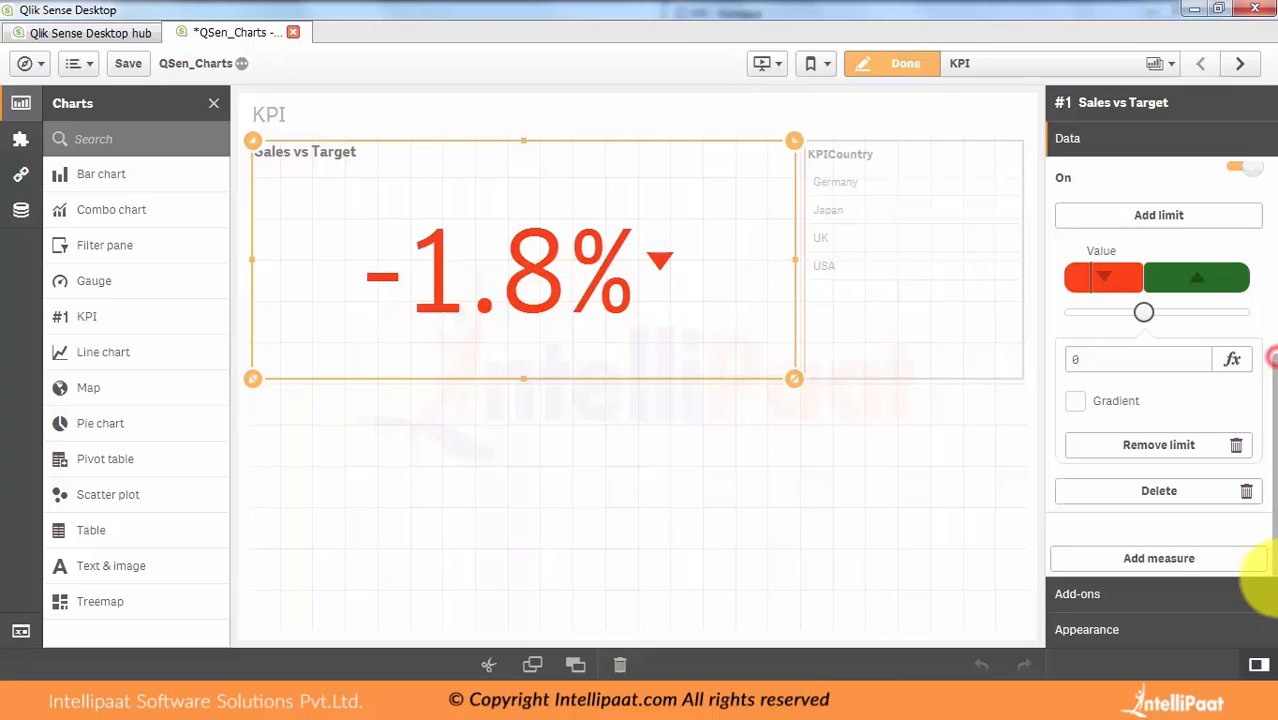
click(1120, 641)
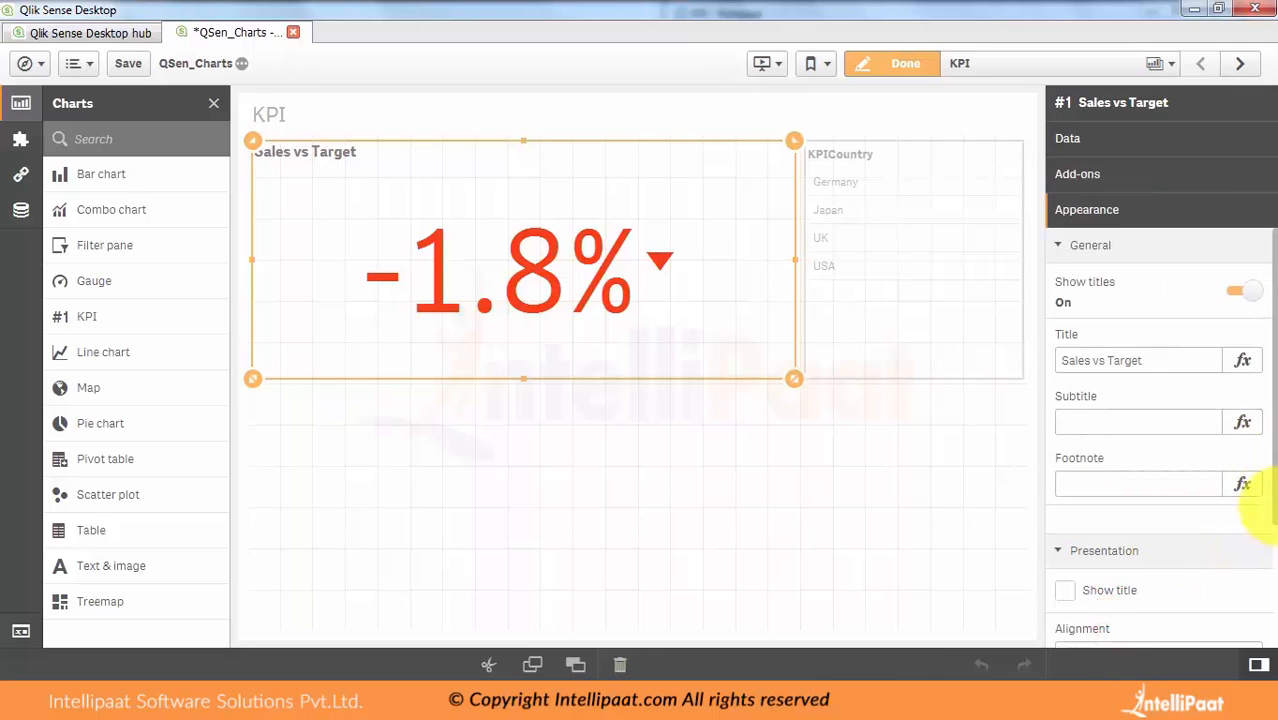
scroll(1262, 520, down, 3)
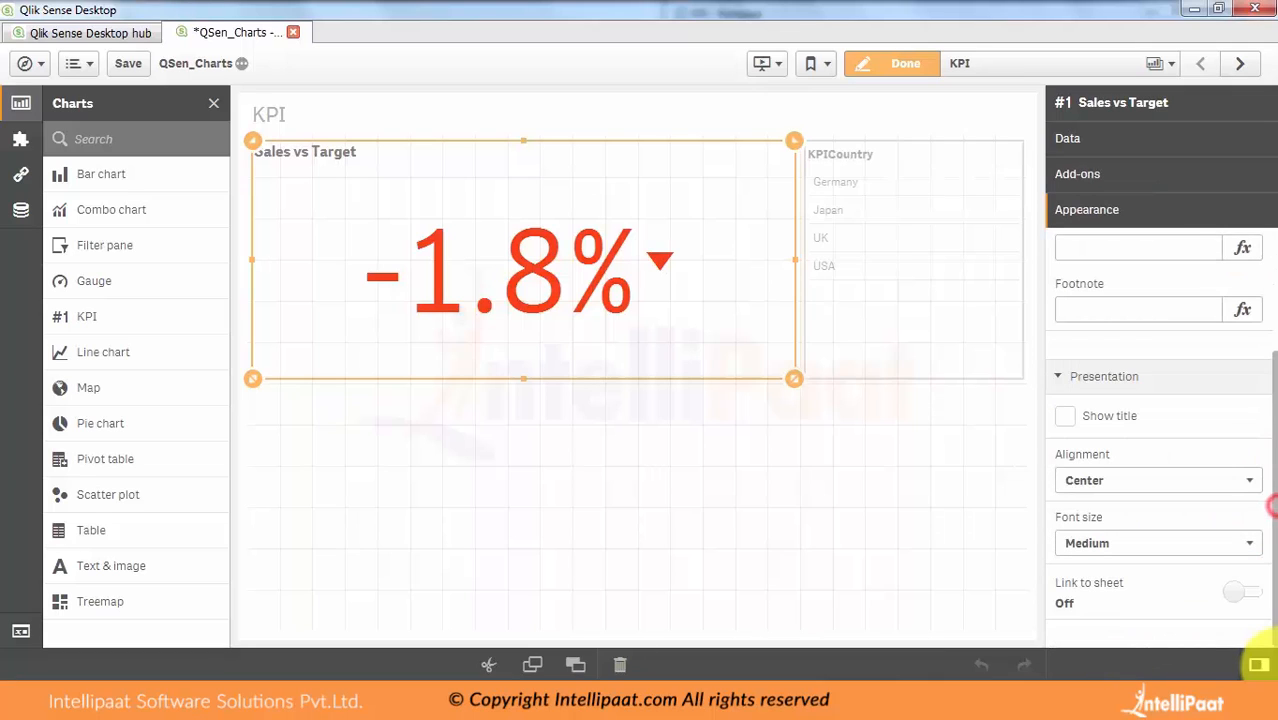
click(1227, 600)
drag(1273, 548, 1274, 556)
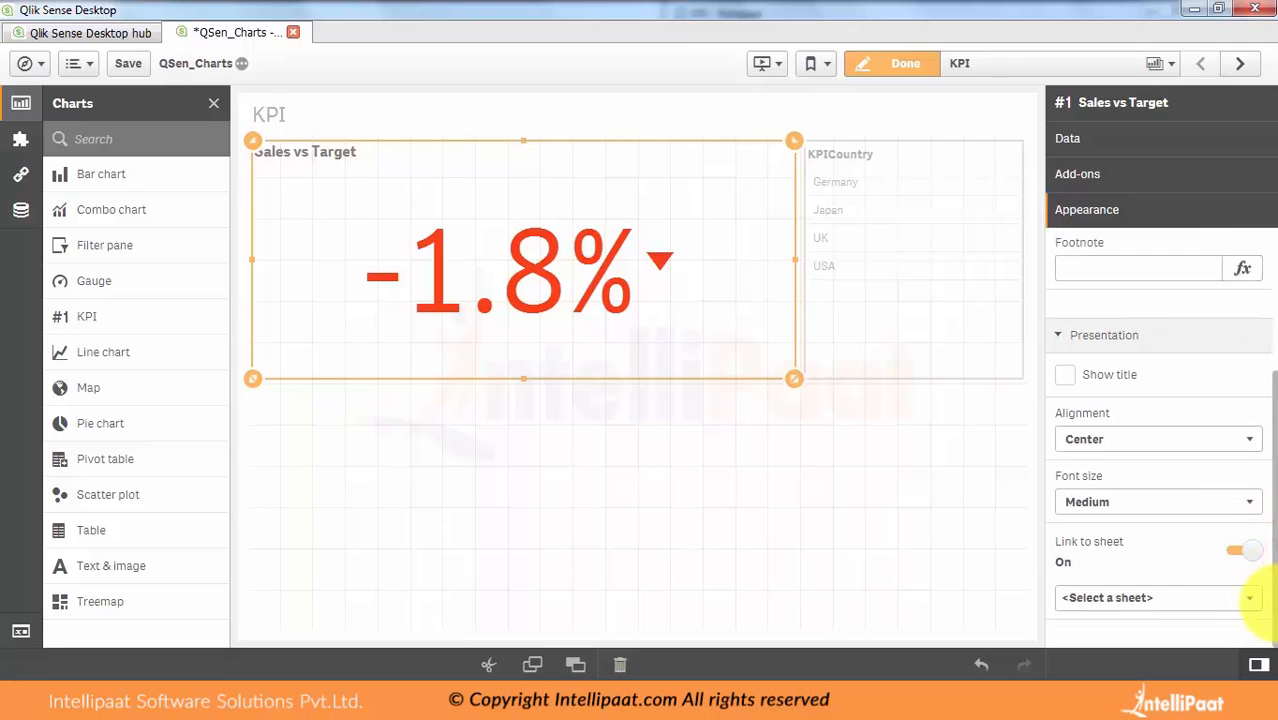
click(1247, 597)
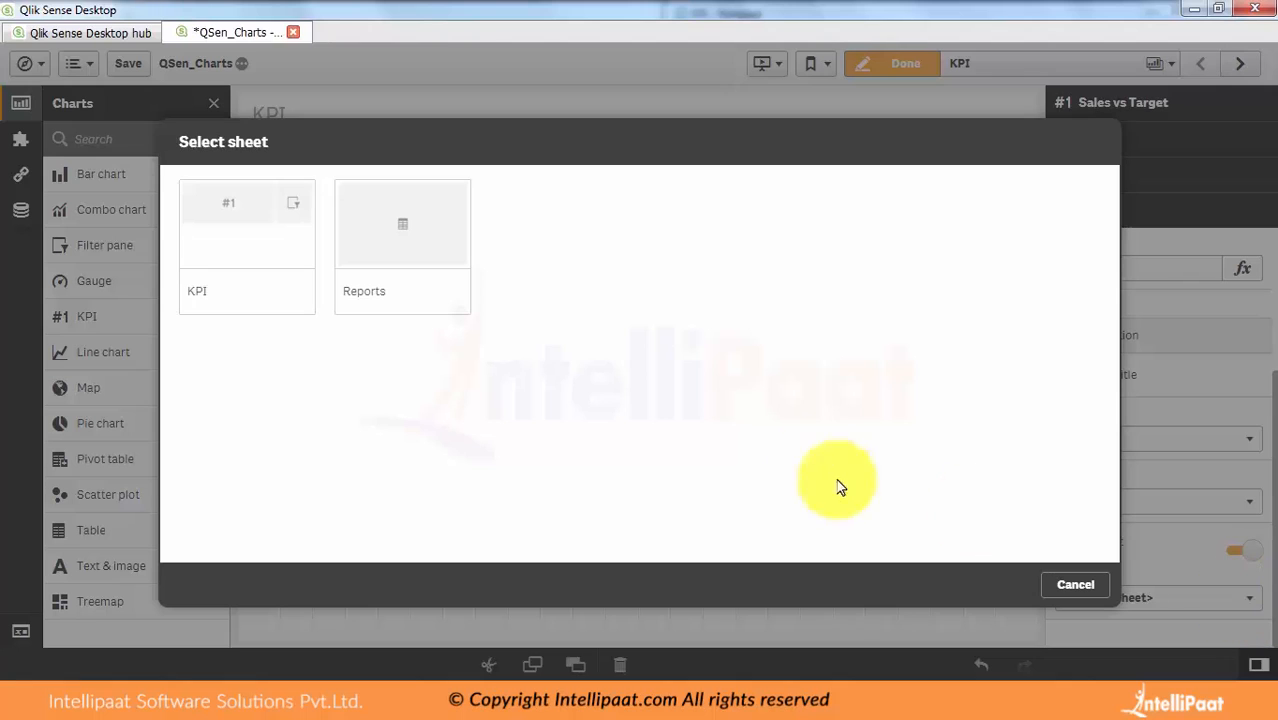
click(391, 240)
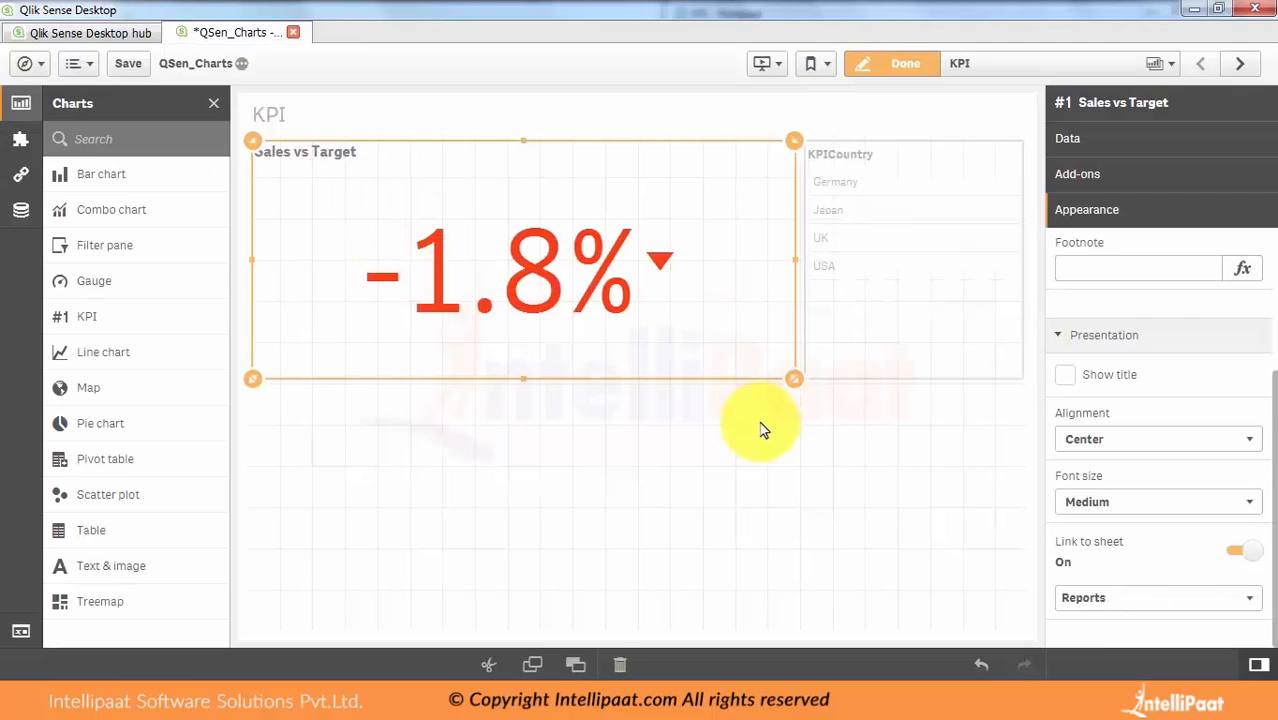
click(876, 70)
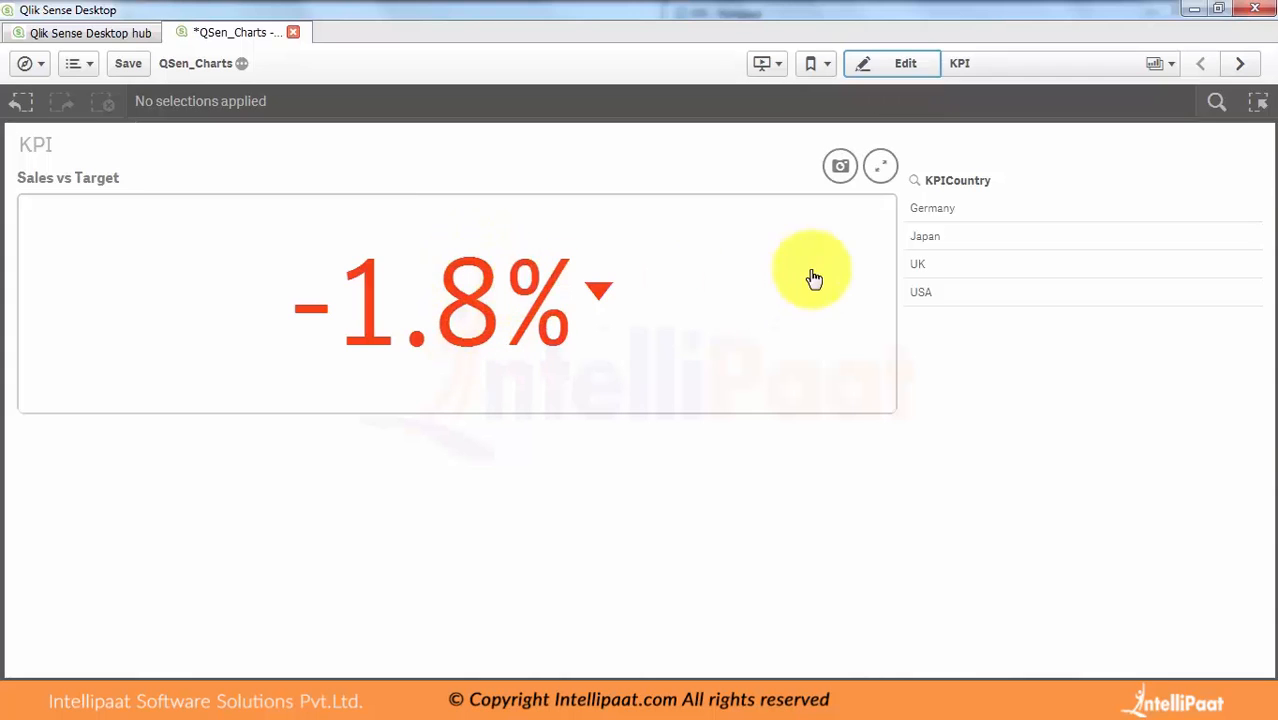
Filter KPICountry to Germany and follow the Sales vs Target KPI's link to the Reports sheet
click(939, 209)
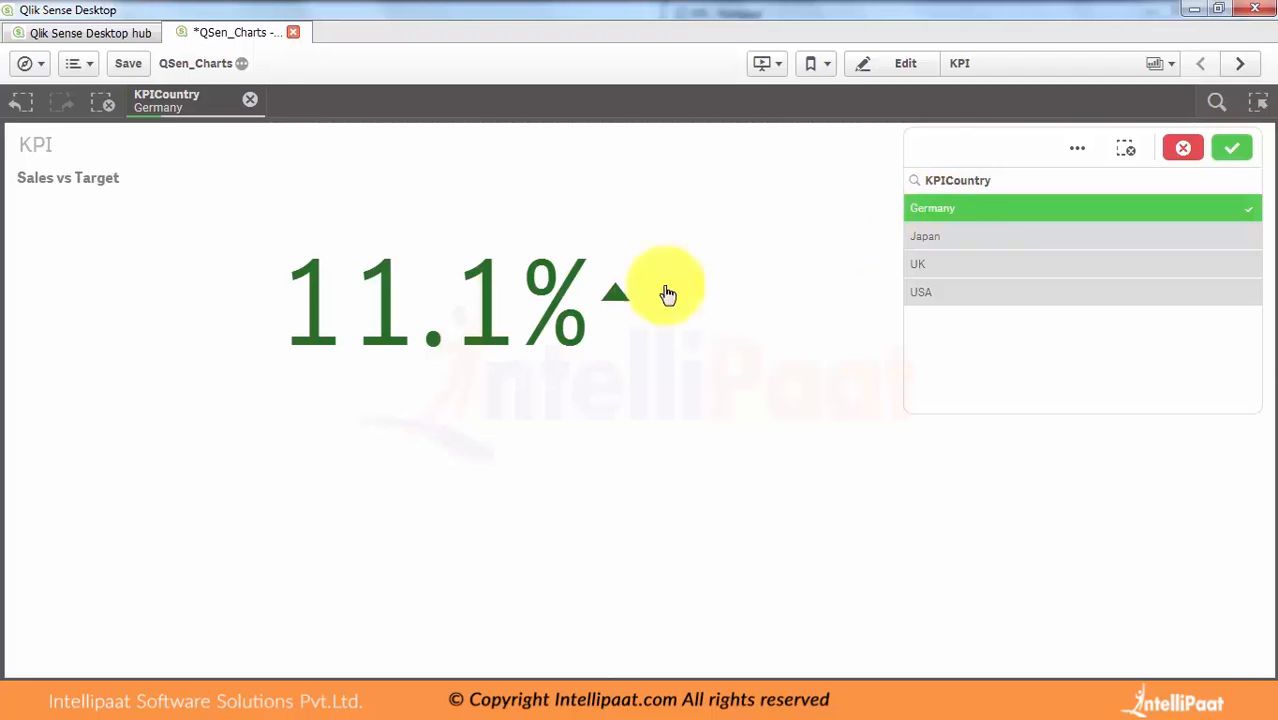
click(467, 337)
click(468, 333)
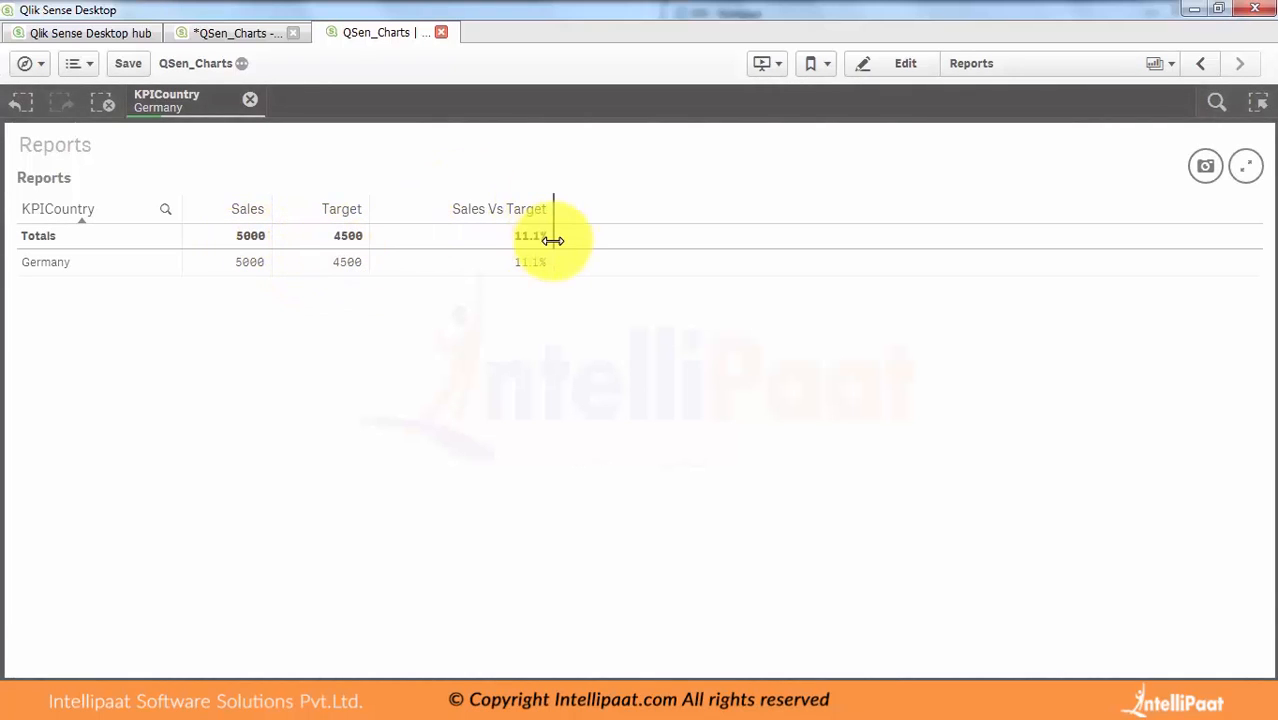
Cancel closing the Reports tab, save the QSen_Charts app and clear the Germany selection
click(444, 33)
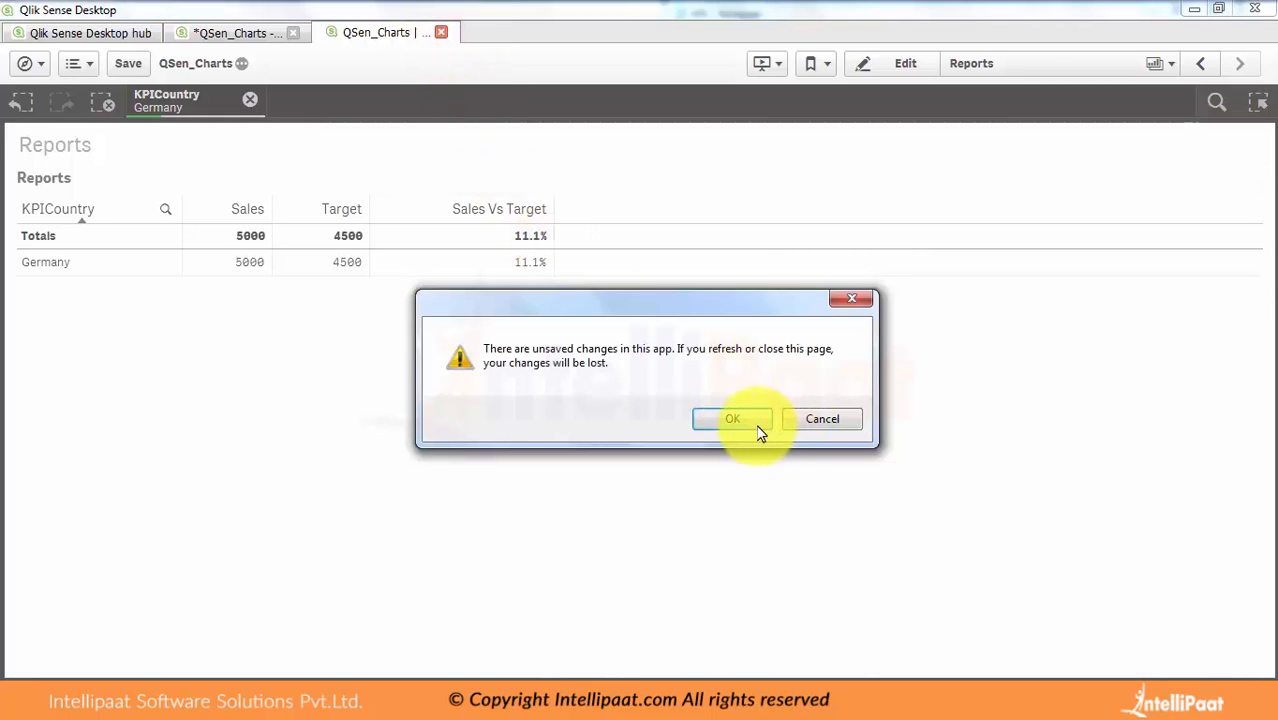
click(820, 420)
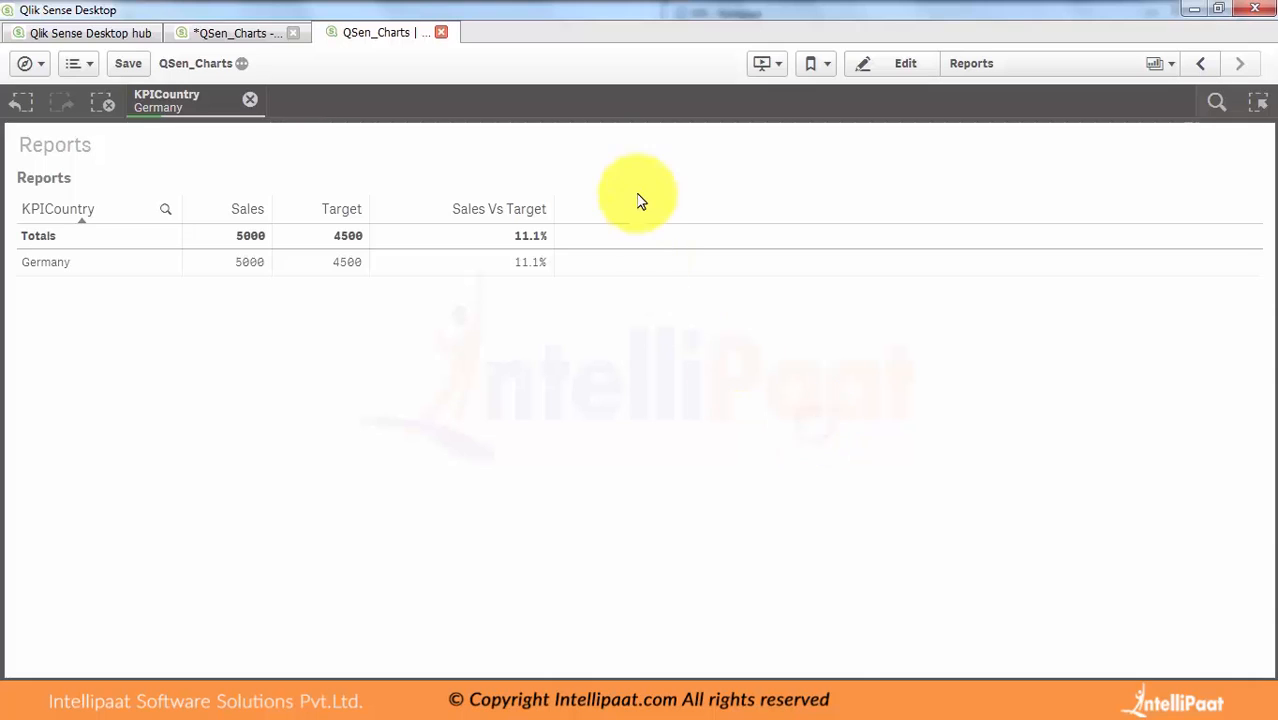
click(130, 70)
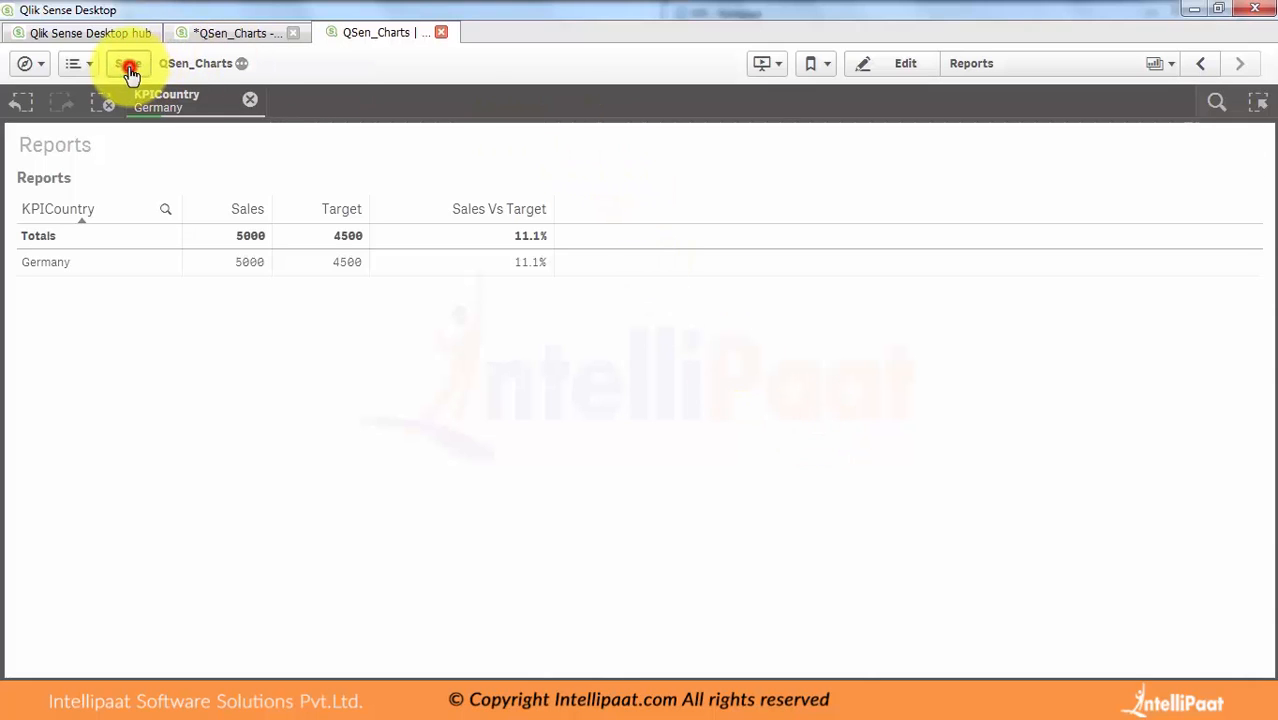
click(249, 100)
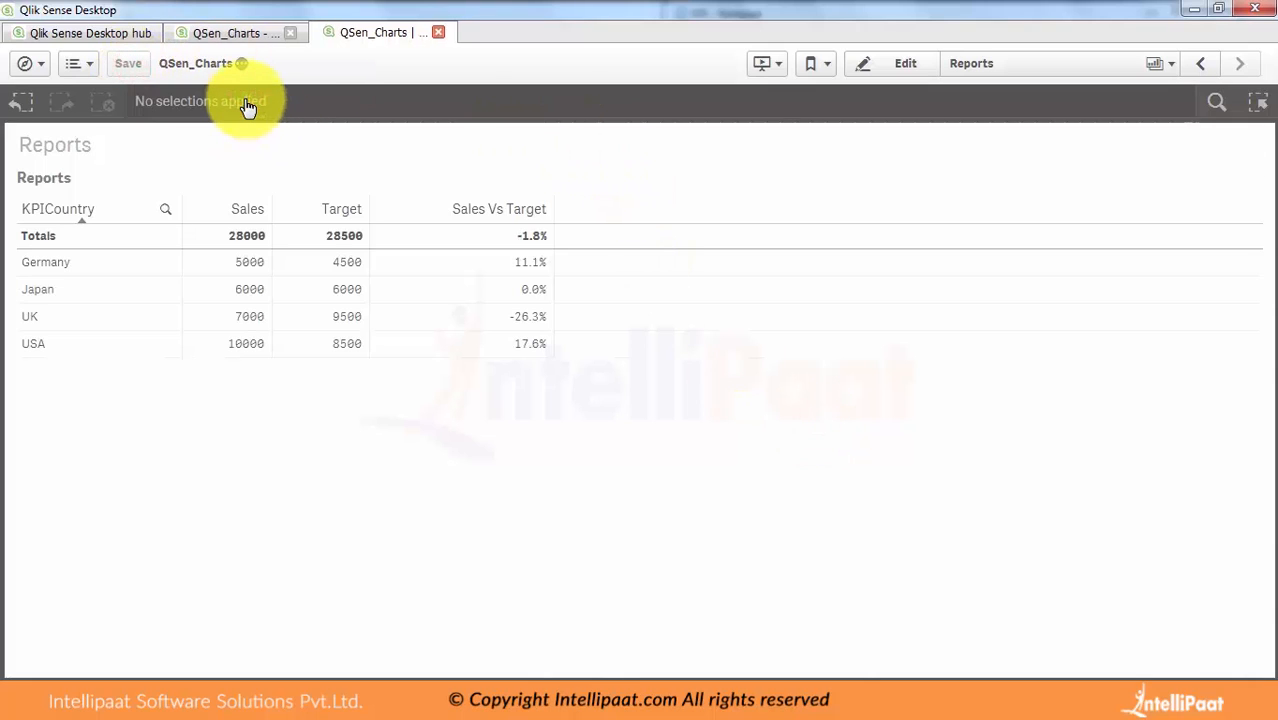
Switch to the PowerPoint slide show and read the KPI Chart slides through to the Treemap Chart slide
mouse_move(314, 688)
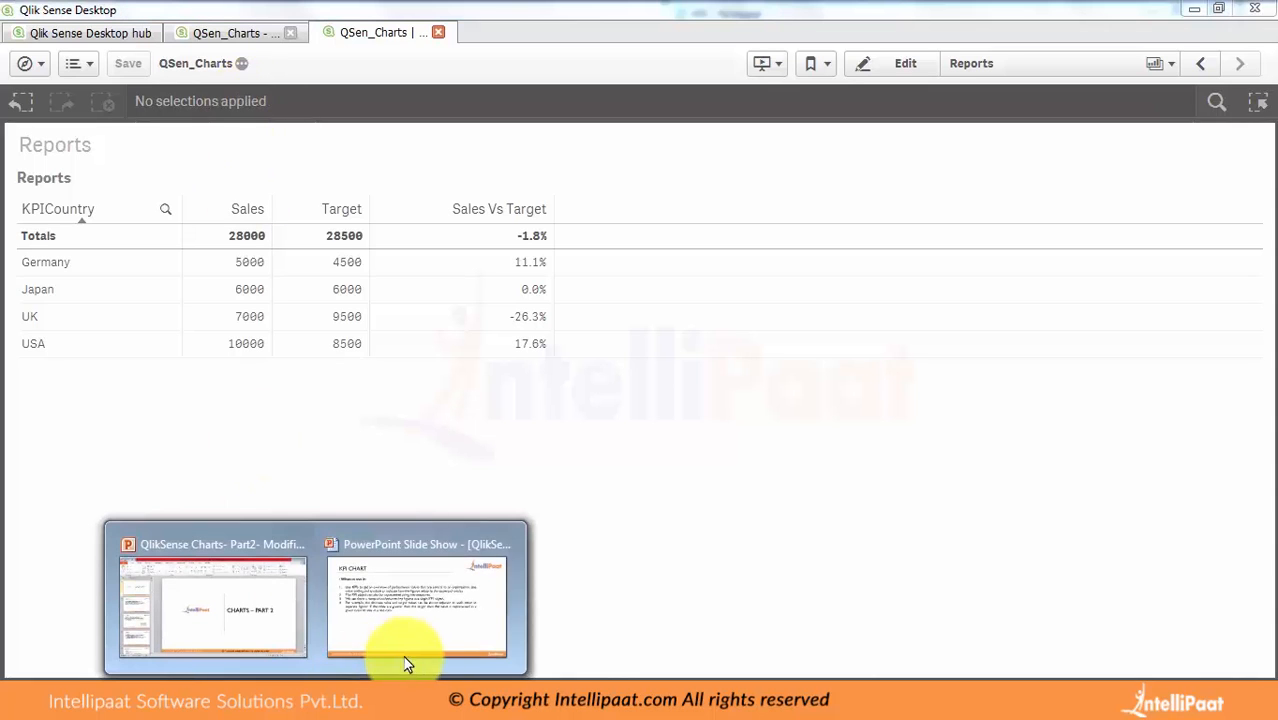
click(415, 614)
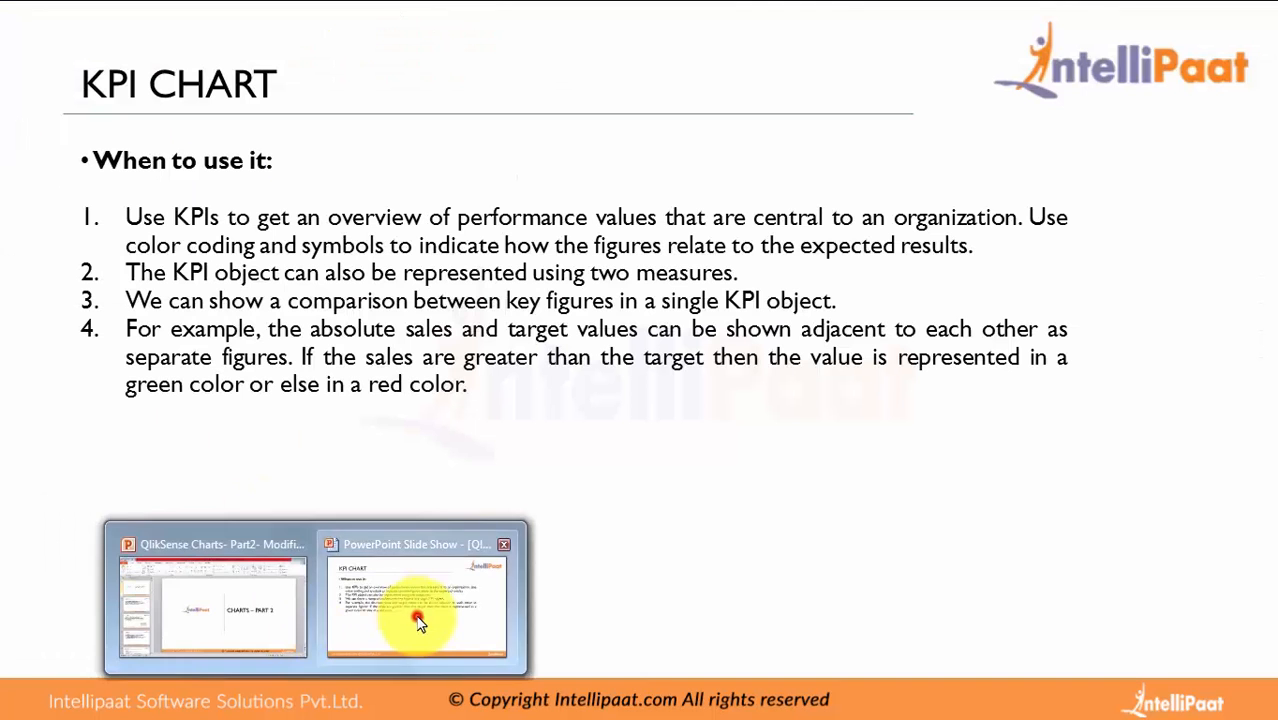
click(340, 330)
click(340, 330)
key(Left)
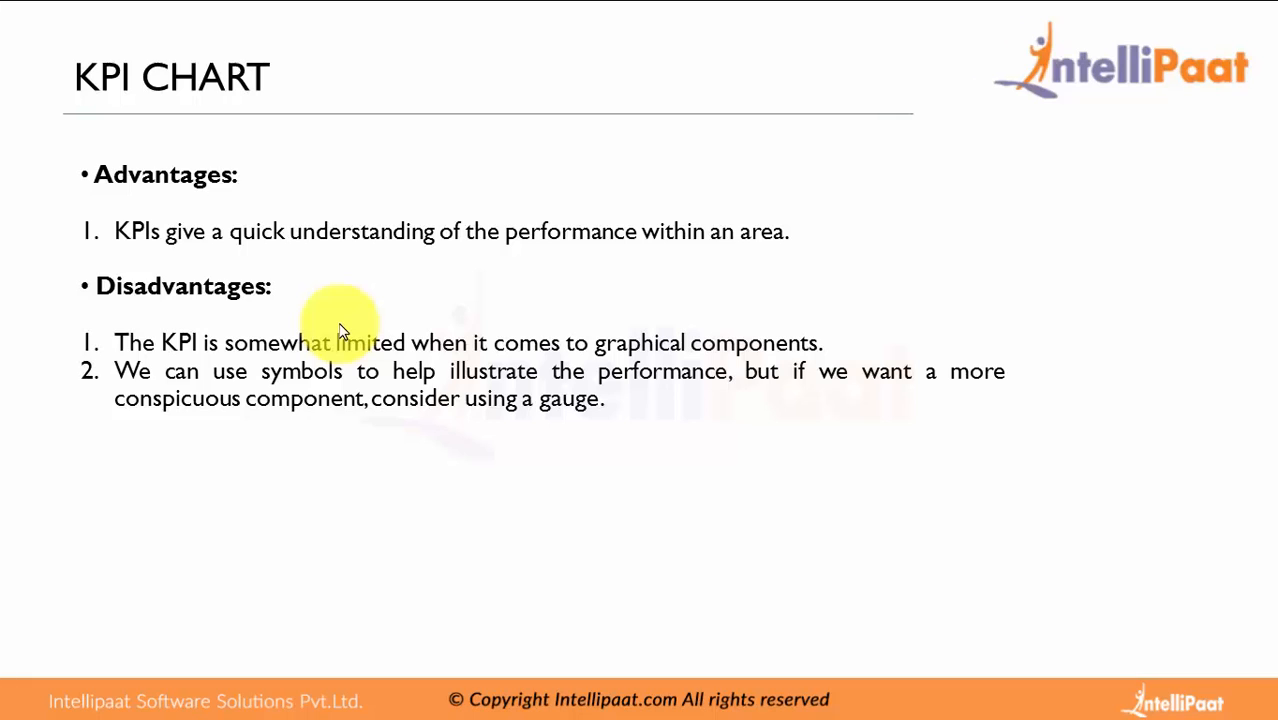
key(Right)
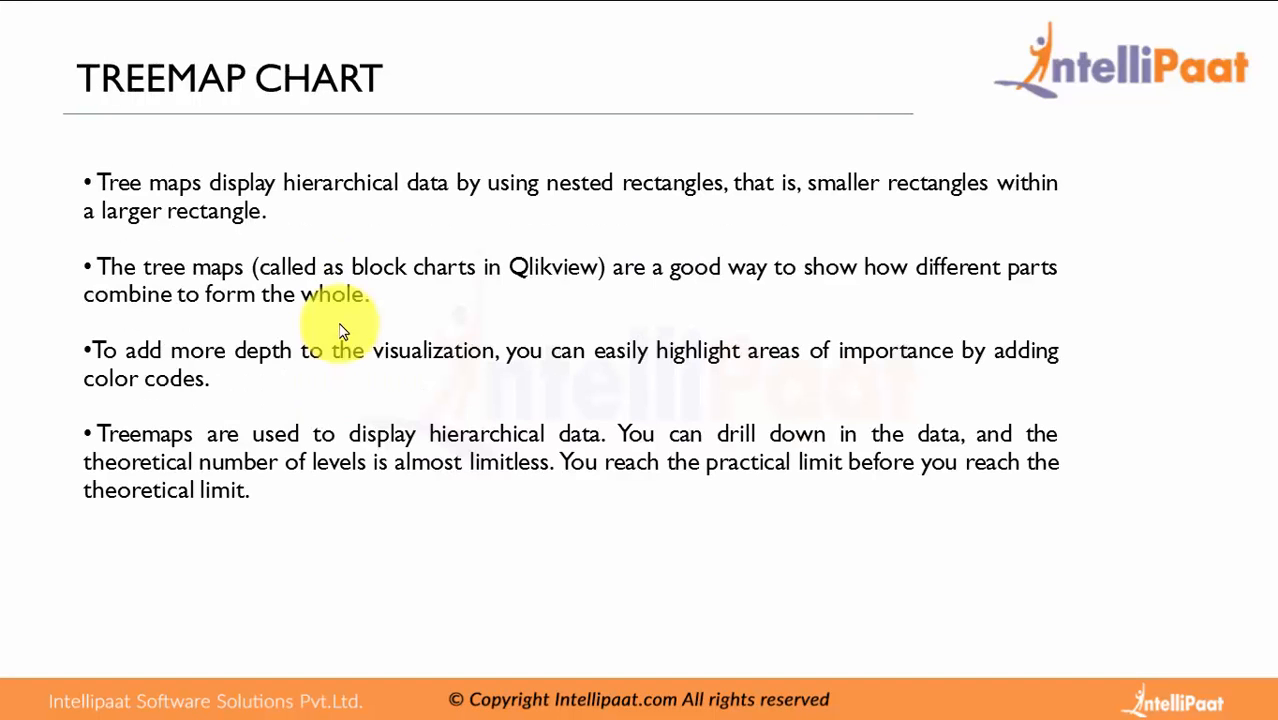
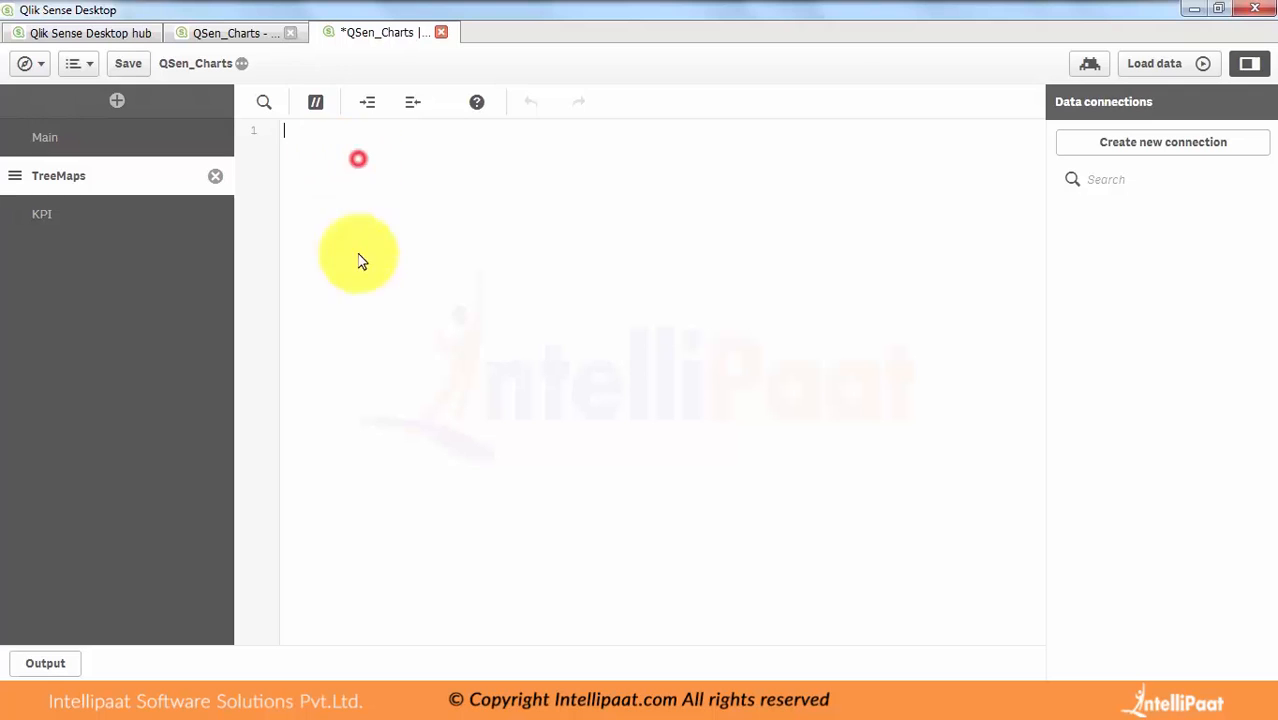
Copy the entire TreeMap Notepad script into the TreeMaps section of the QSen_Charts load script and load the data
click(370, 698)
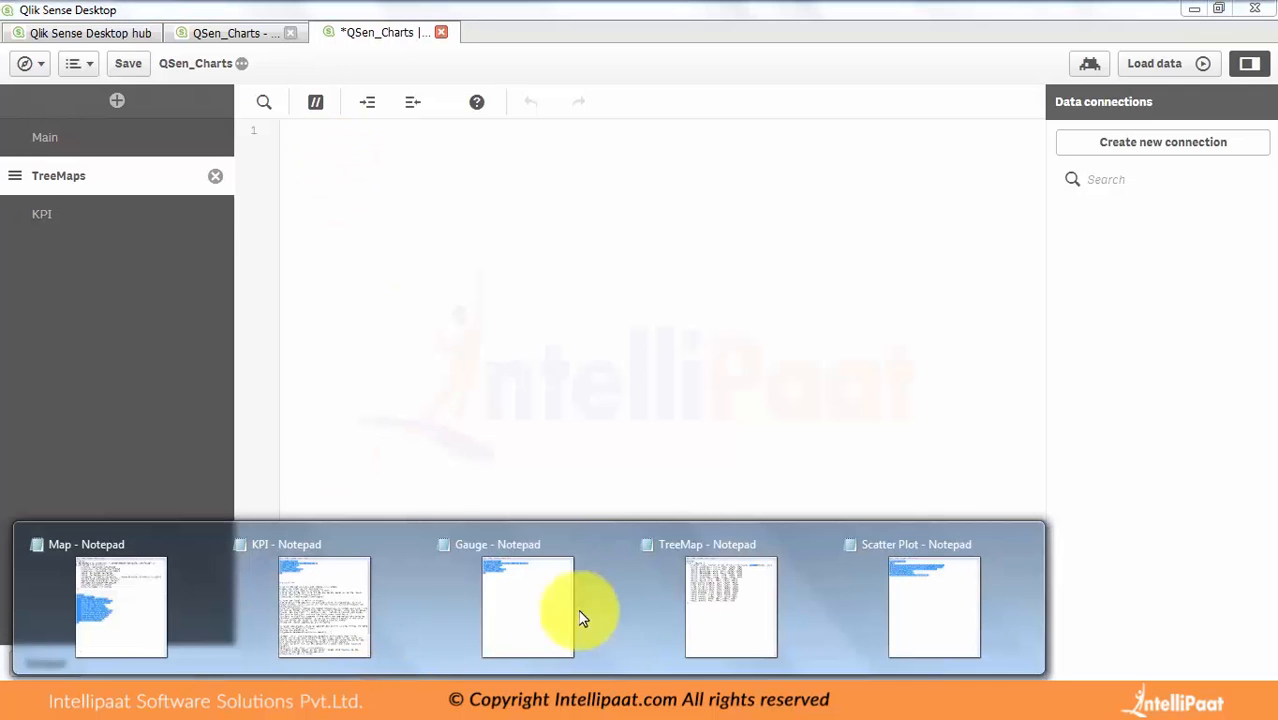
click(776, 608)
key(ctrl+a)
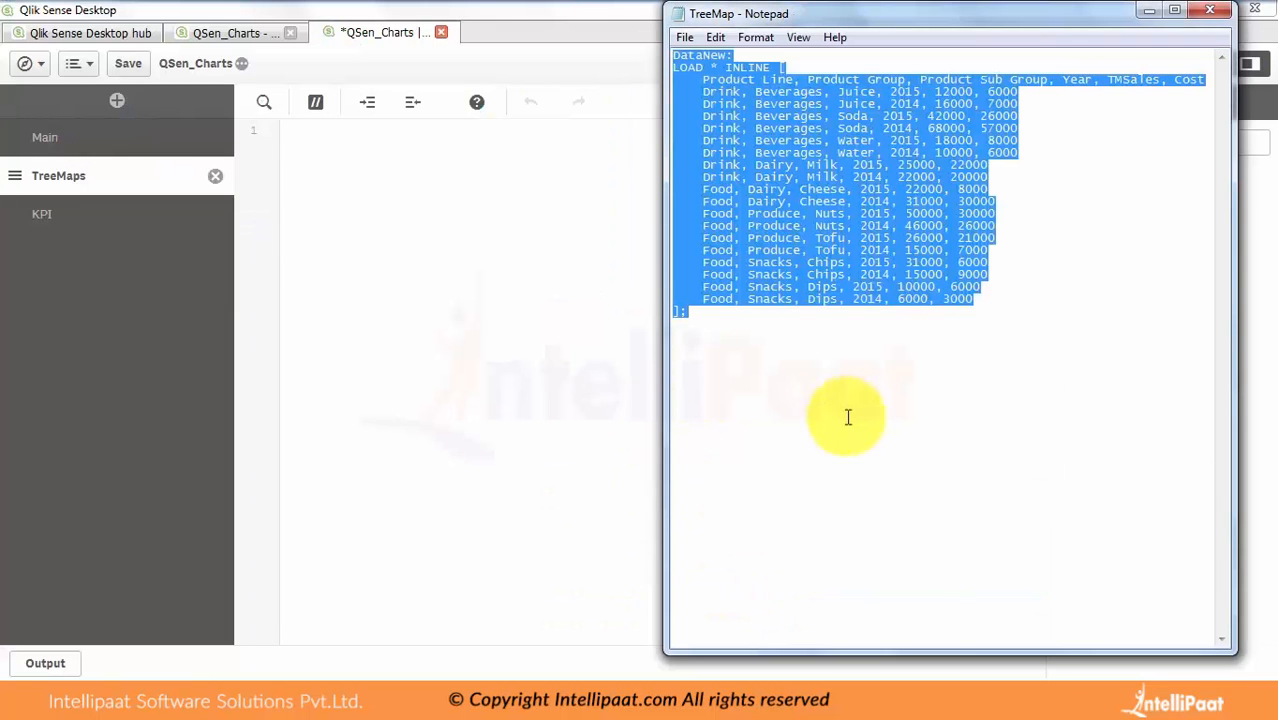
key(ctrl+c)
click(385, 240)
key(ctrl+v)
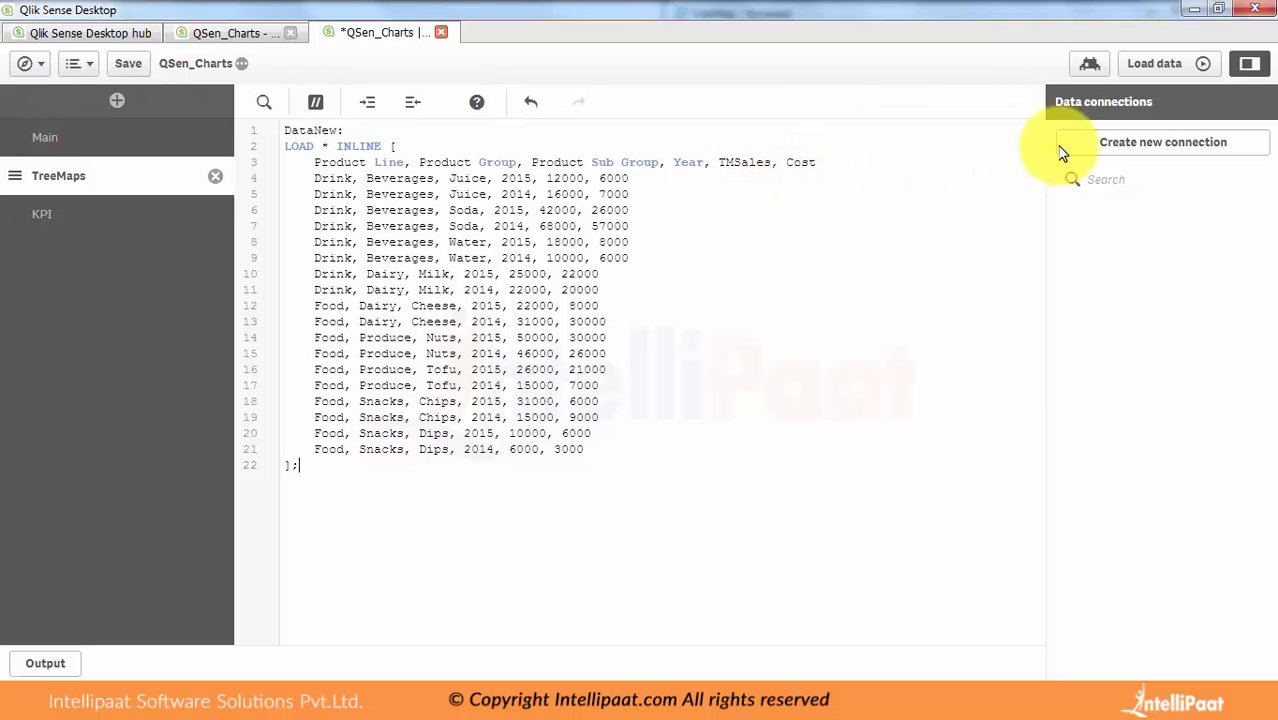
click(1168, 64)
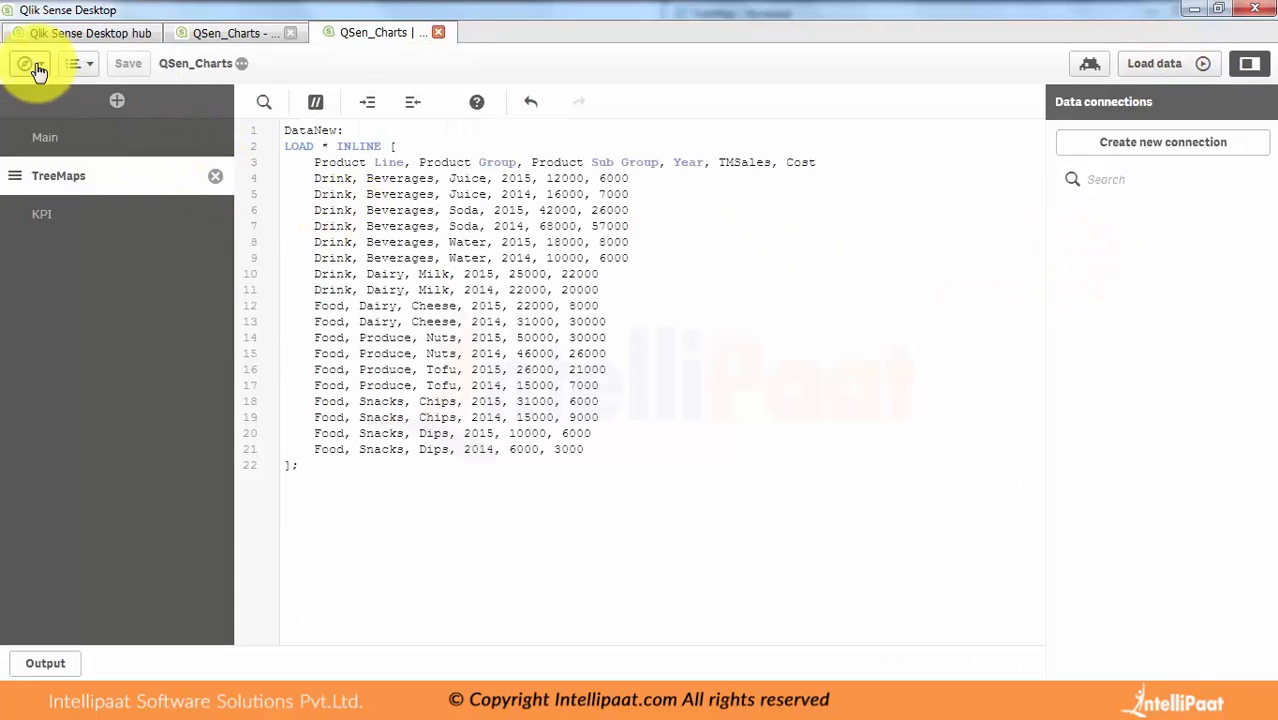
Create a new sheet titled TreeMap in the app overview
click(38, 70)
click(48, 118)
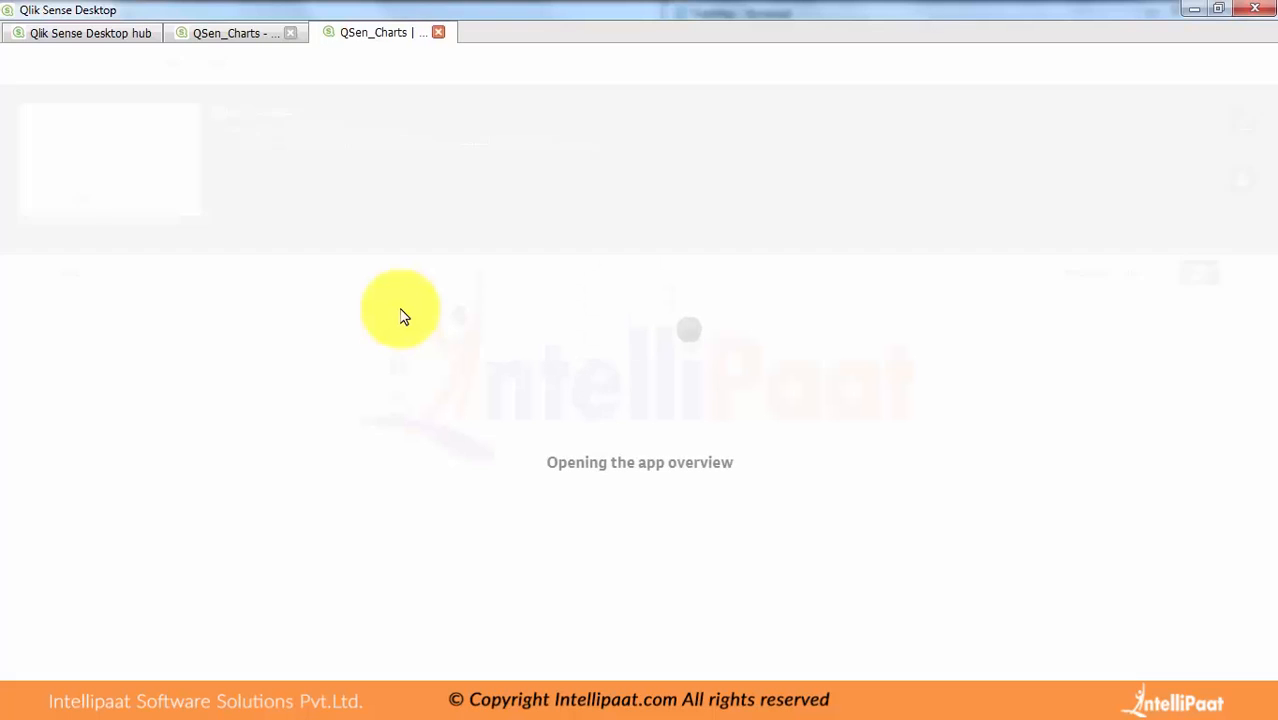
click(399, 364)
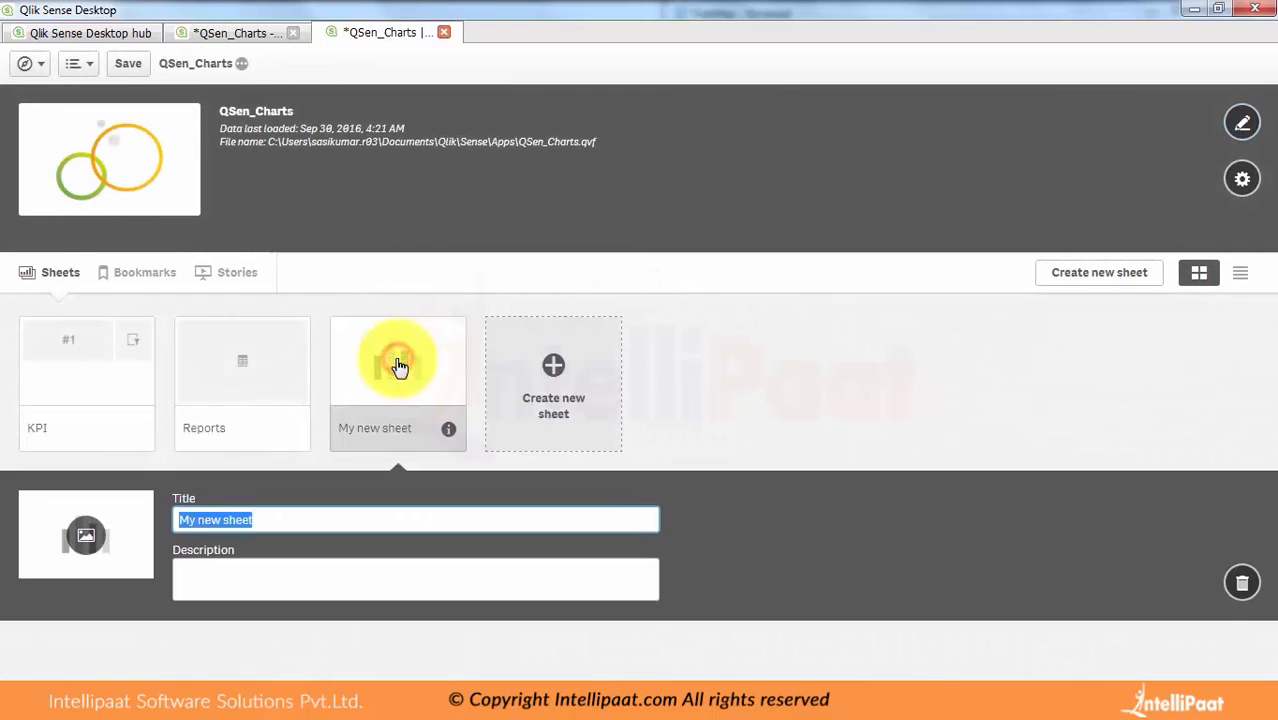
text(TreeMa)
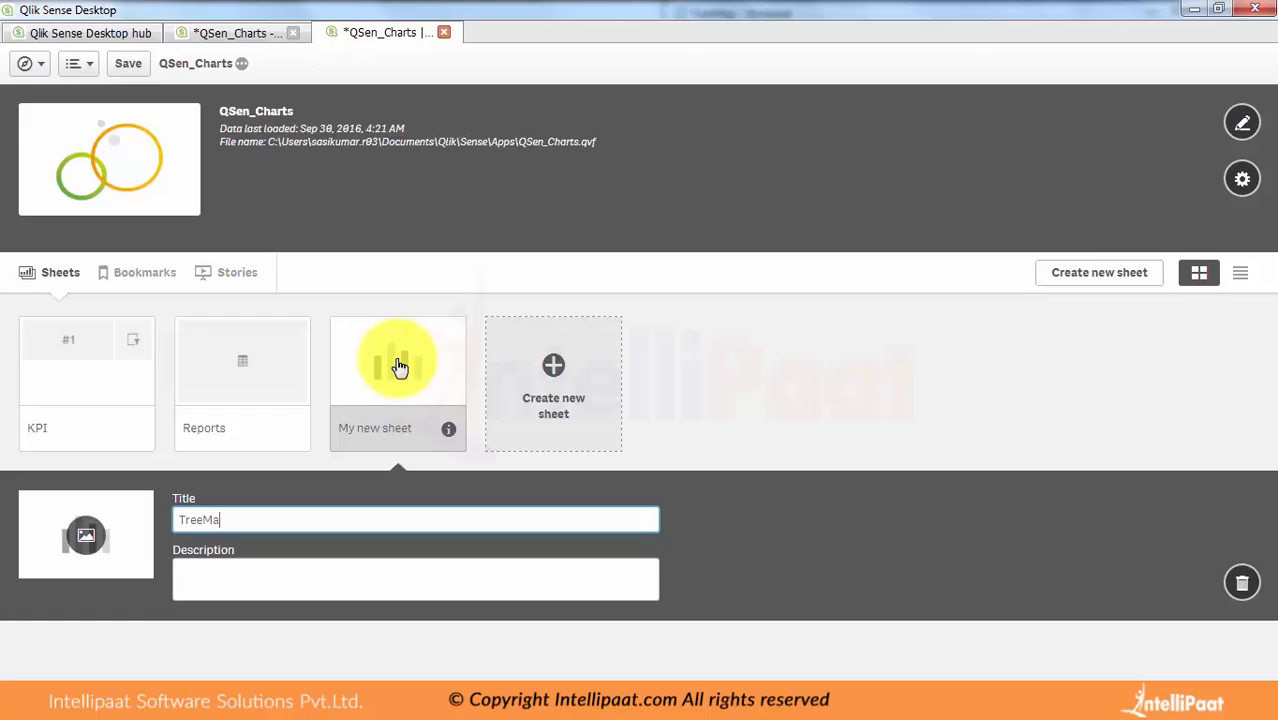
text(p)
click(757, 344)
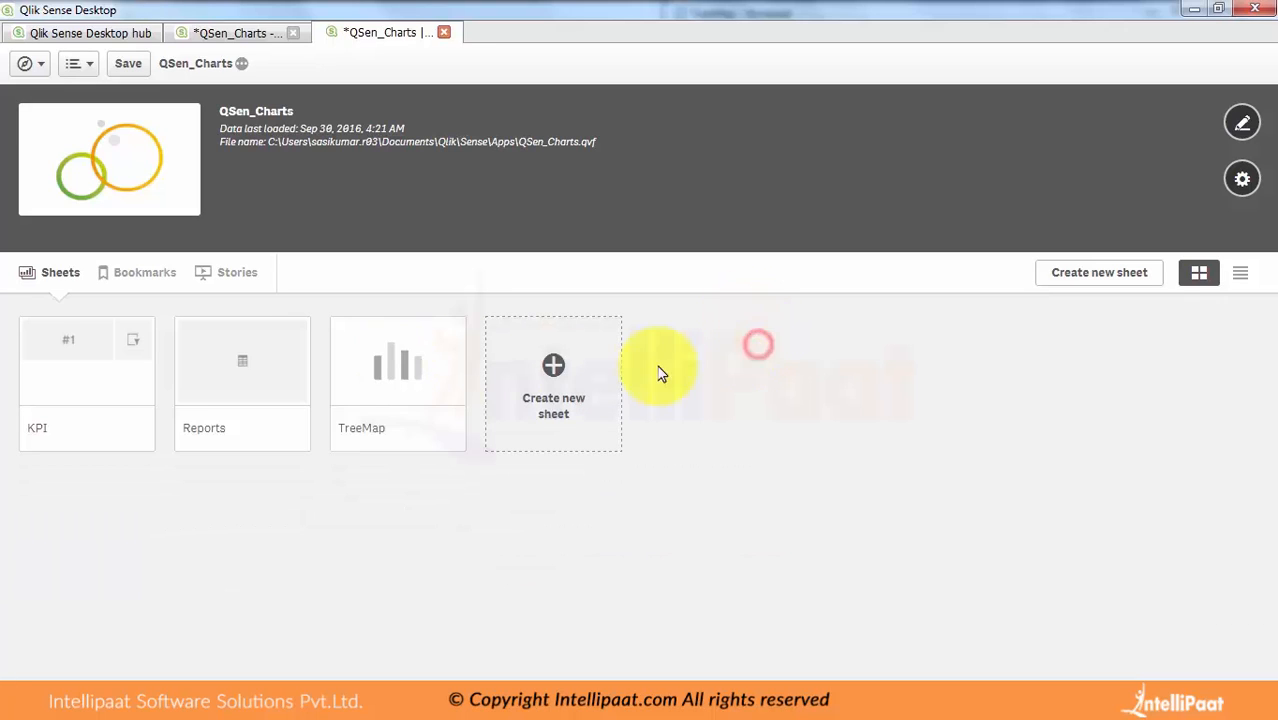
Open the TreeMap sheet for editing and place a treemap chart on it
click(378, 387)
click(904, 65)
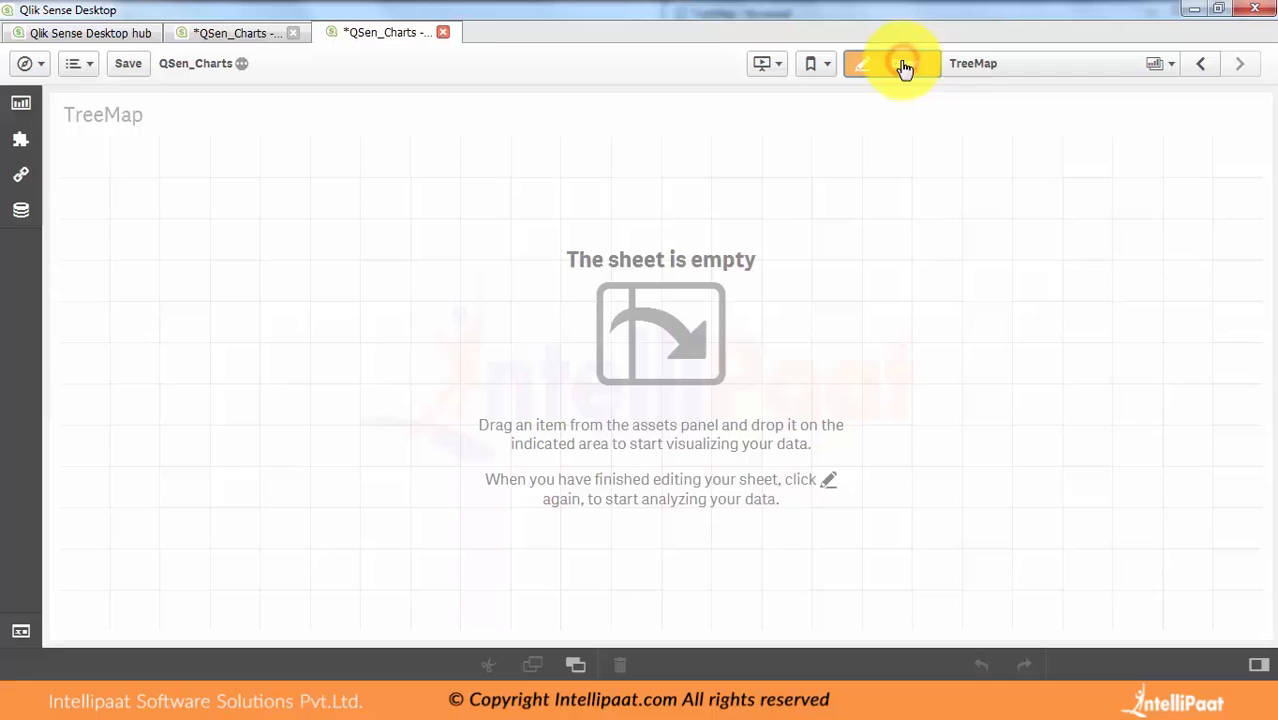
click(25, 105)
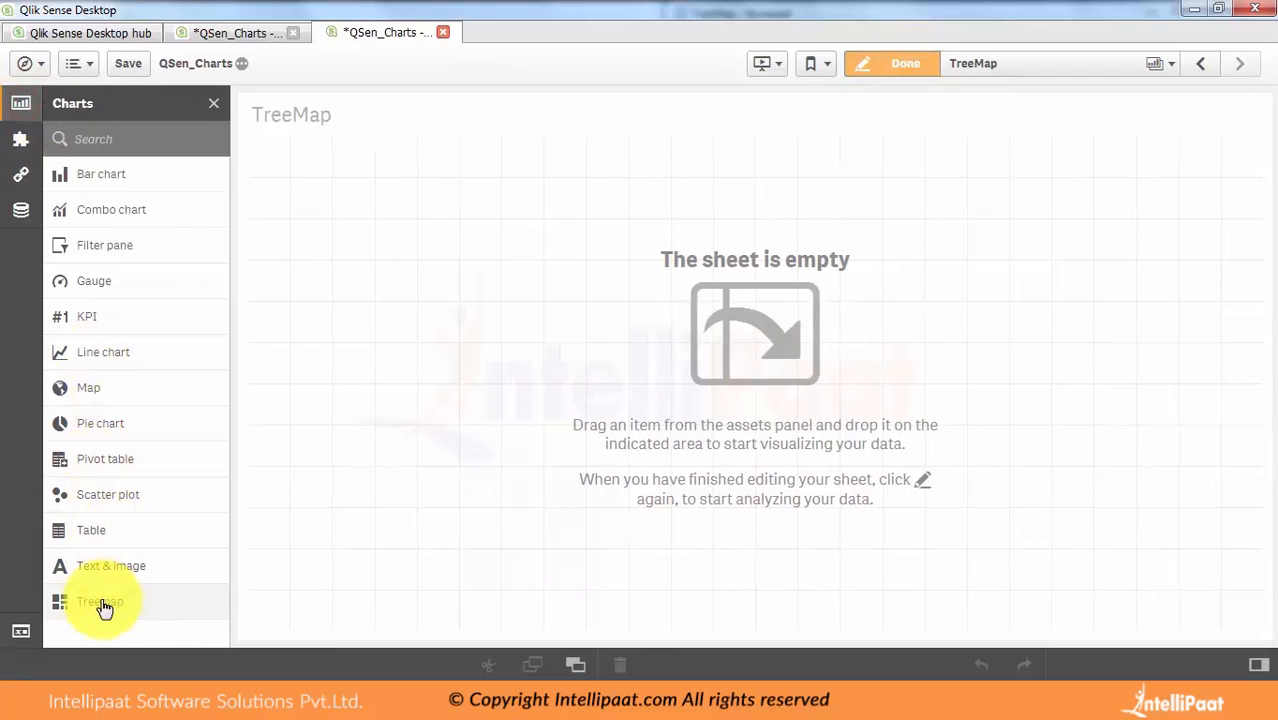
drag(101, 601, 765, 323)
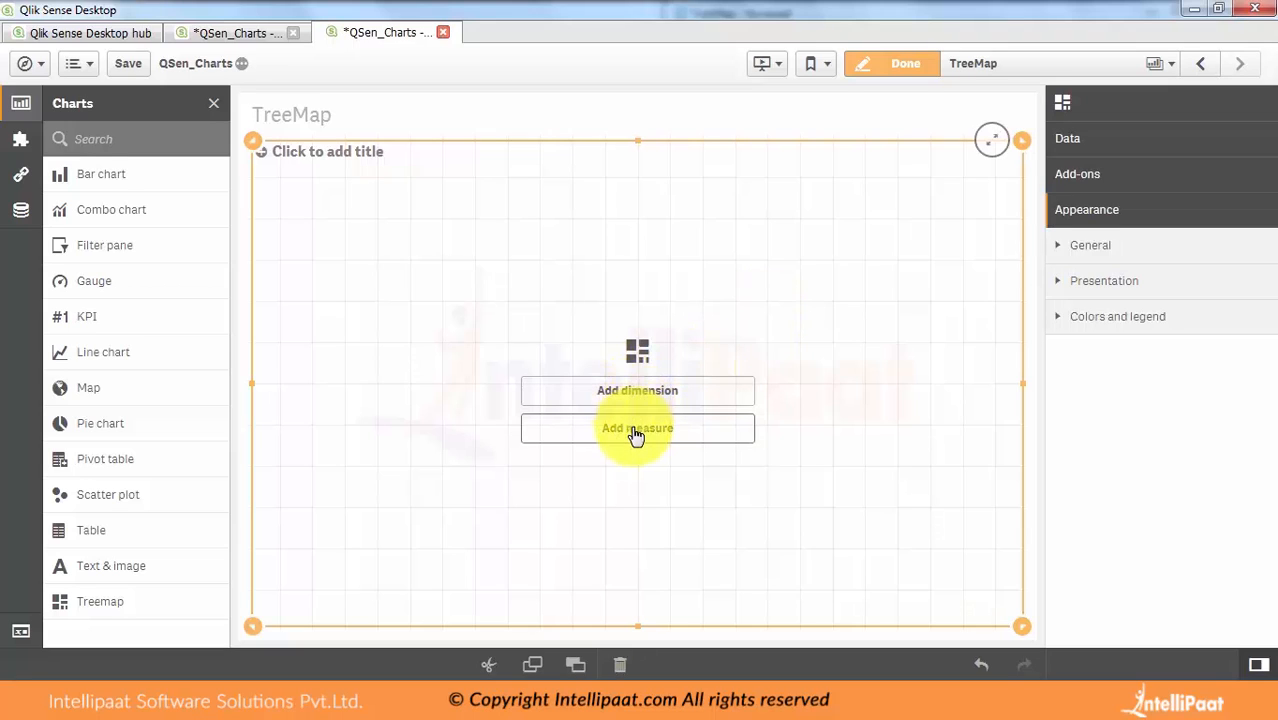
Add Product Line, Product Group and Product Sub Group as the treemap's dimensions, in that order
click(634, 394)
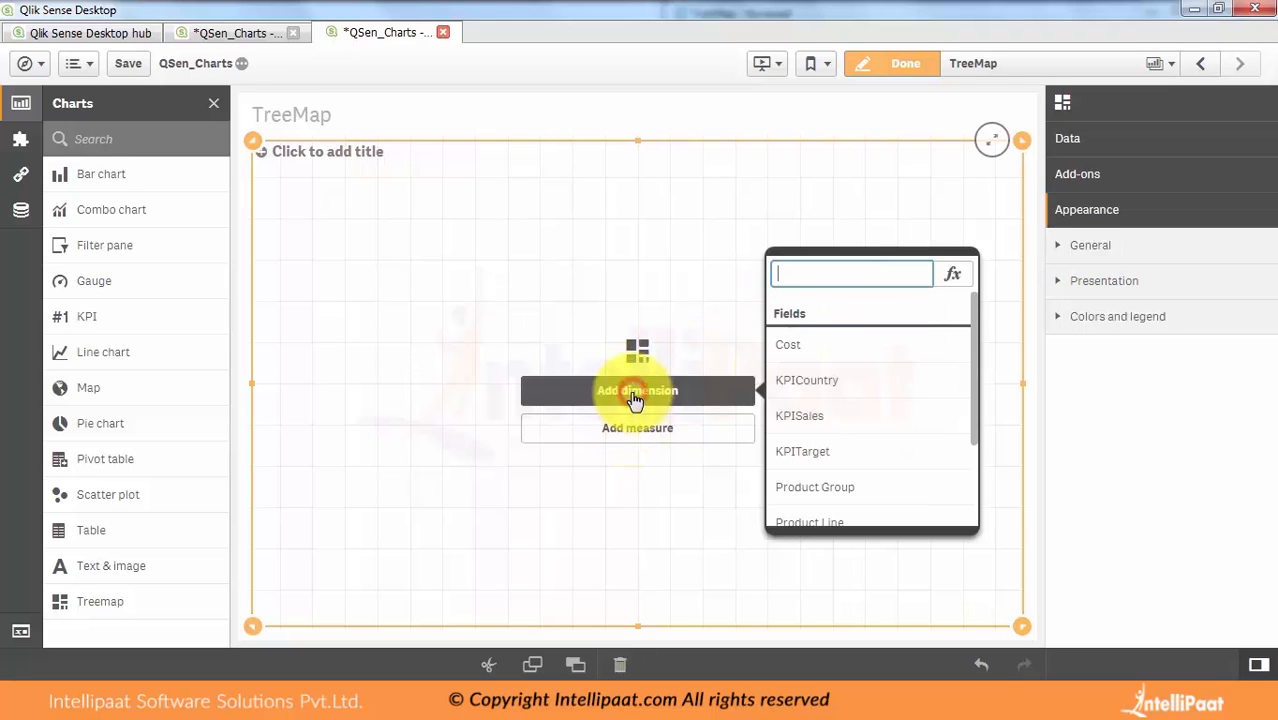
drag(979, 391, 972, 447)
click(864, 437)
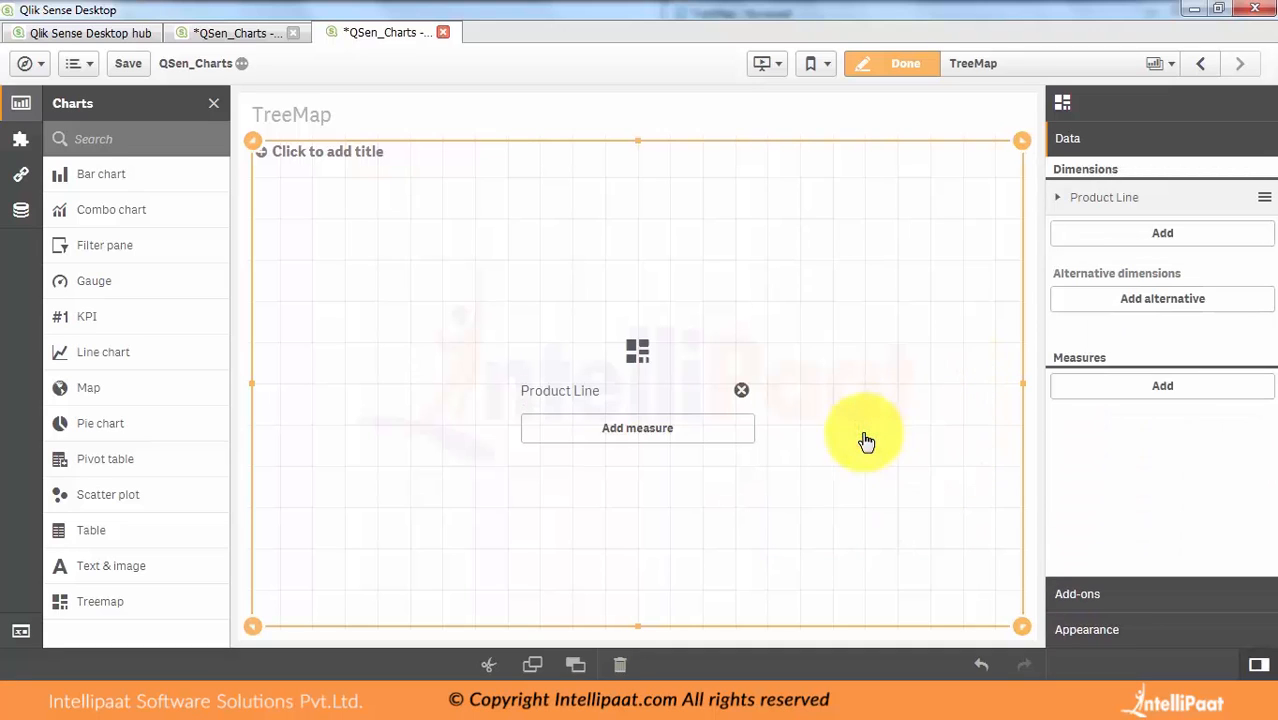
click(1149, 233)
drag(1259, 427, 1260, 448)
click(1141, 496)
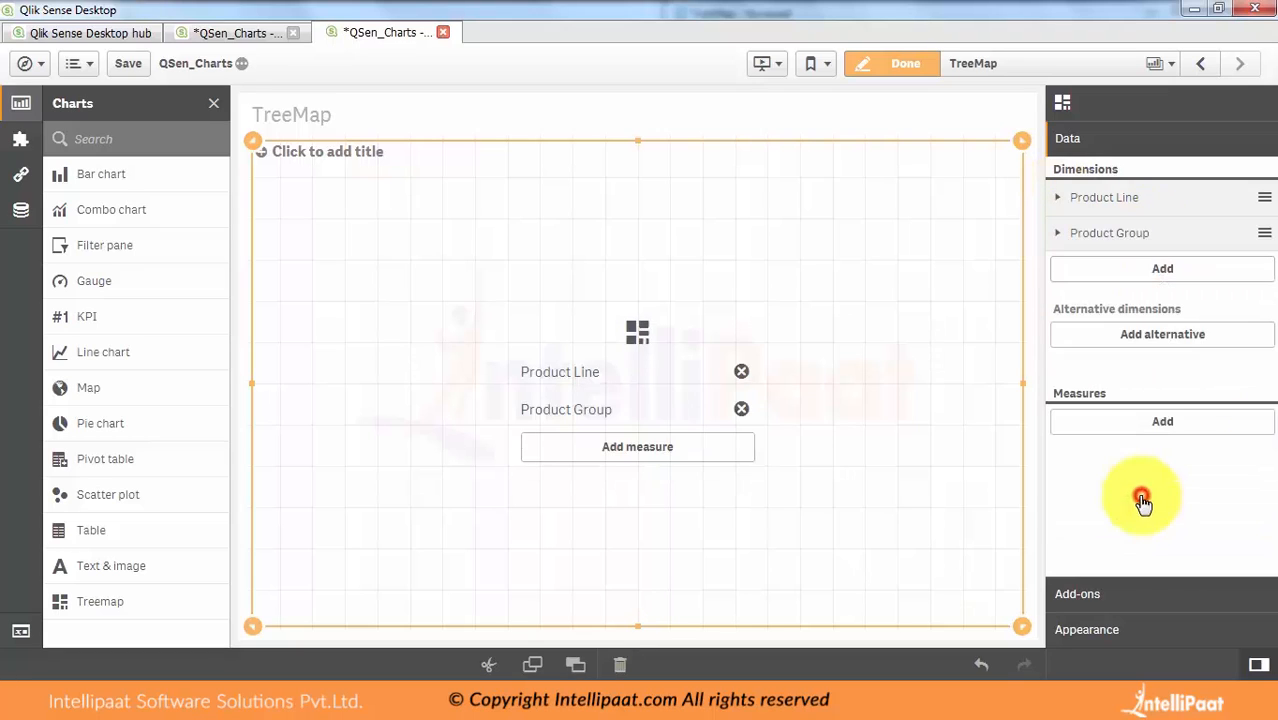
click(1148, 270)
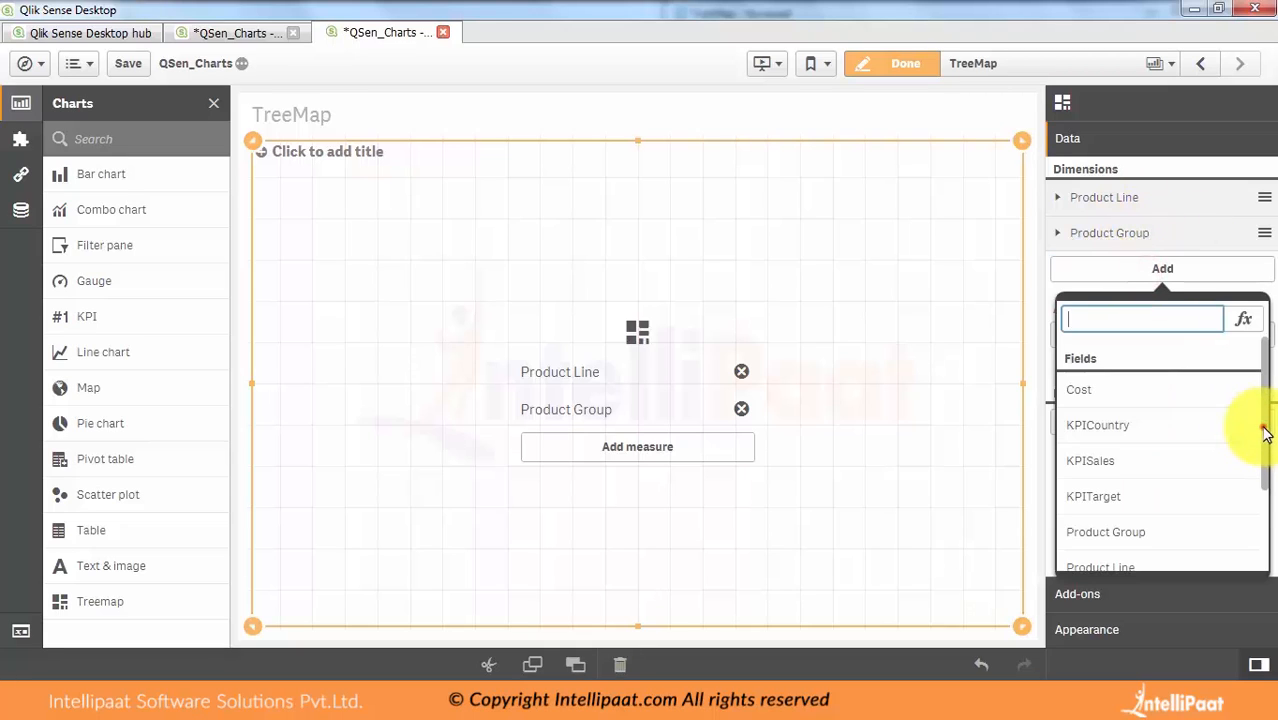
drag(1262, 430, 1258, 508)
click(1180, 490)
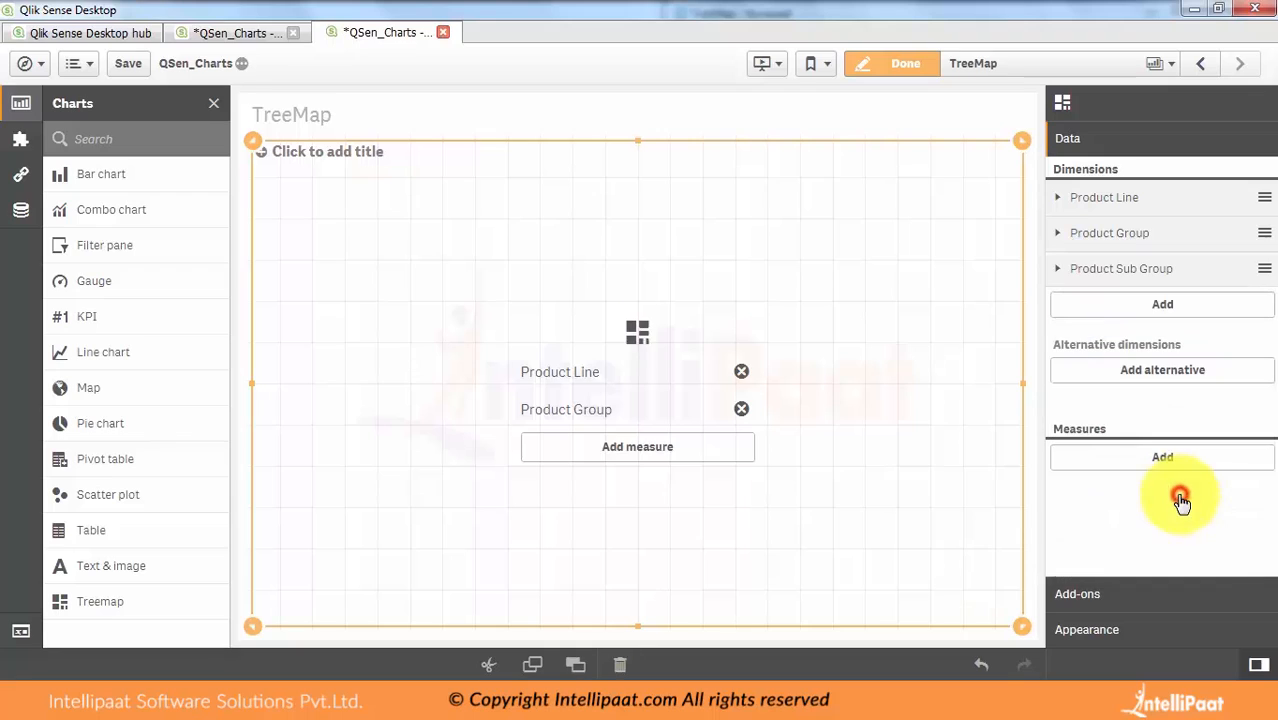
Check the sales field name in the TreeMap Notepad script and add Sum(TMSales) as the treemap's measure
click(697, 465)
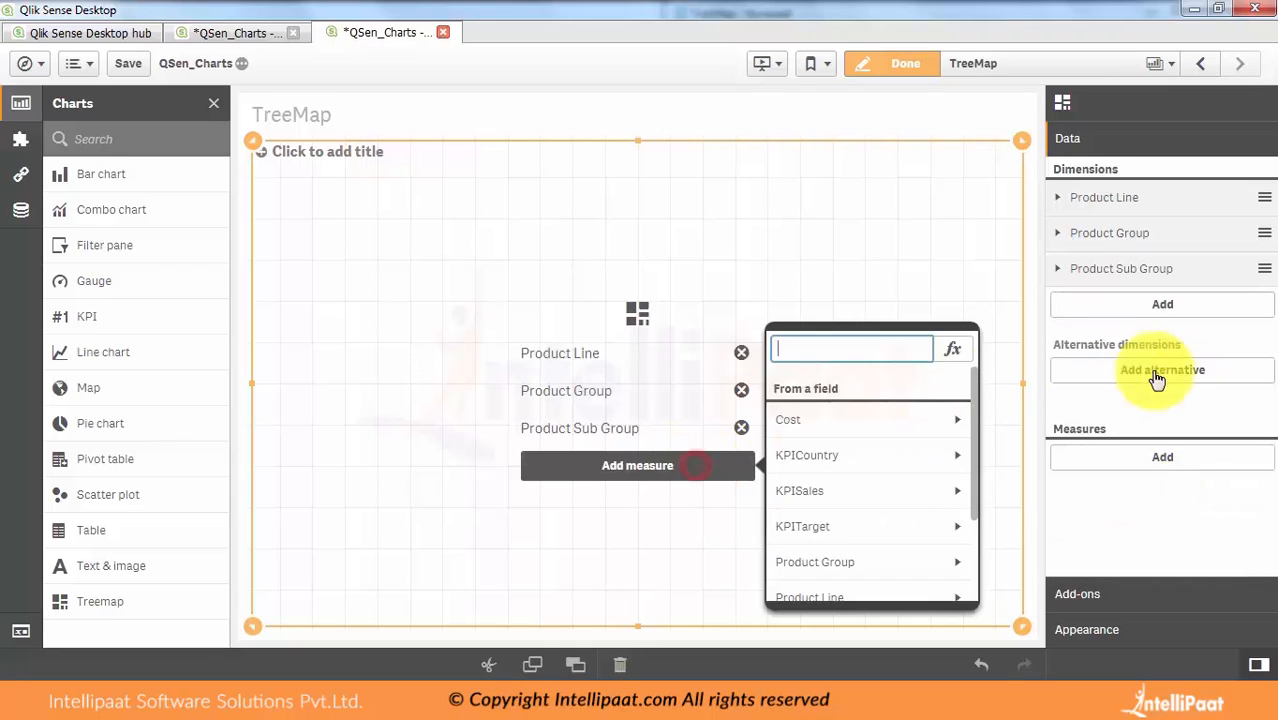
click(977, 458)
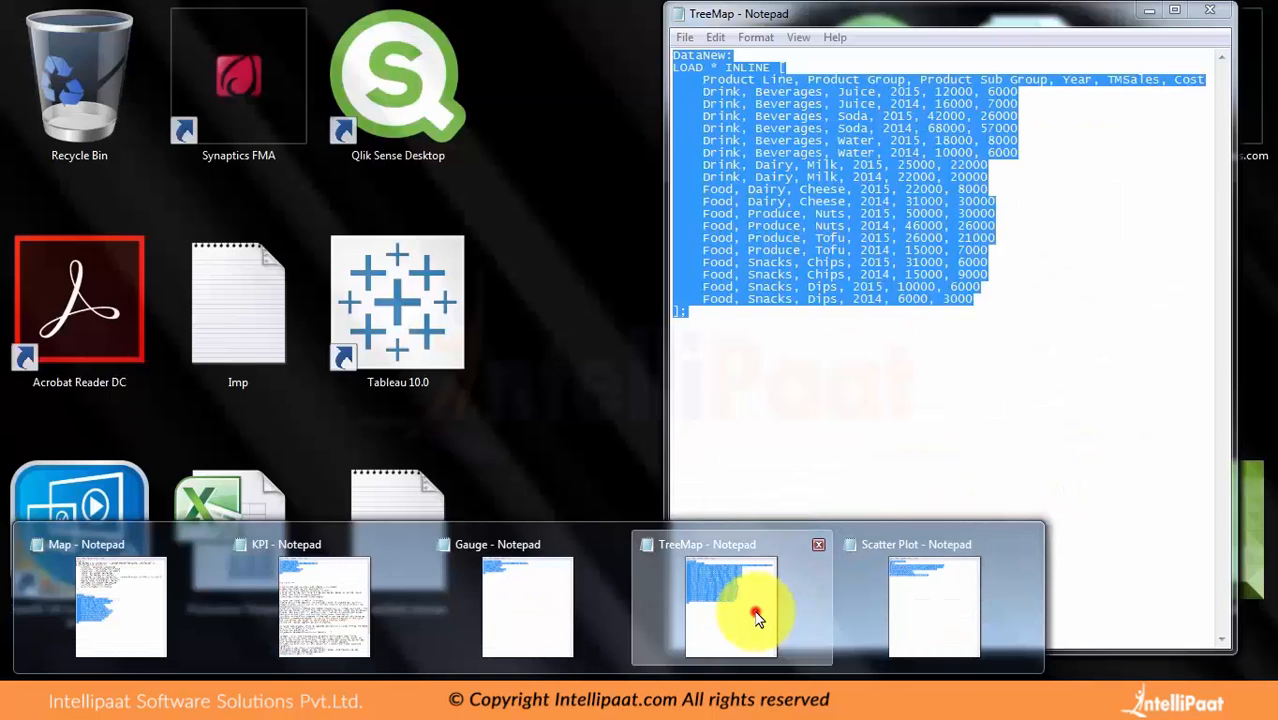
click(756, 612)
click(1115, 80)
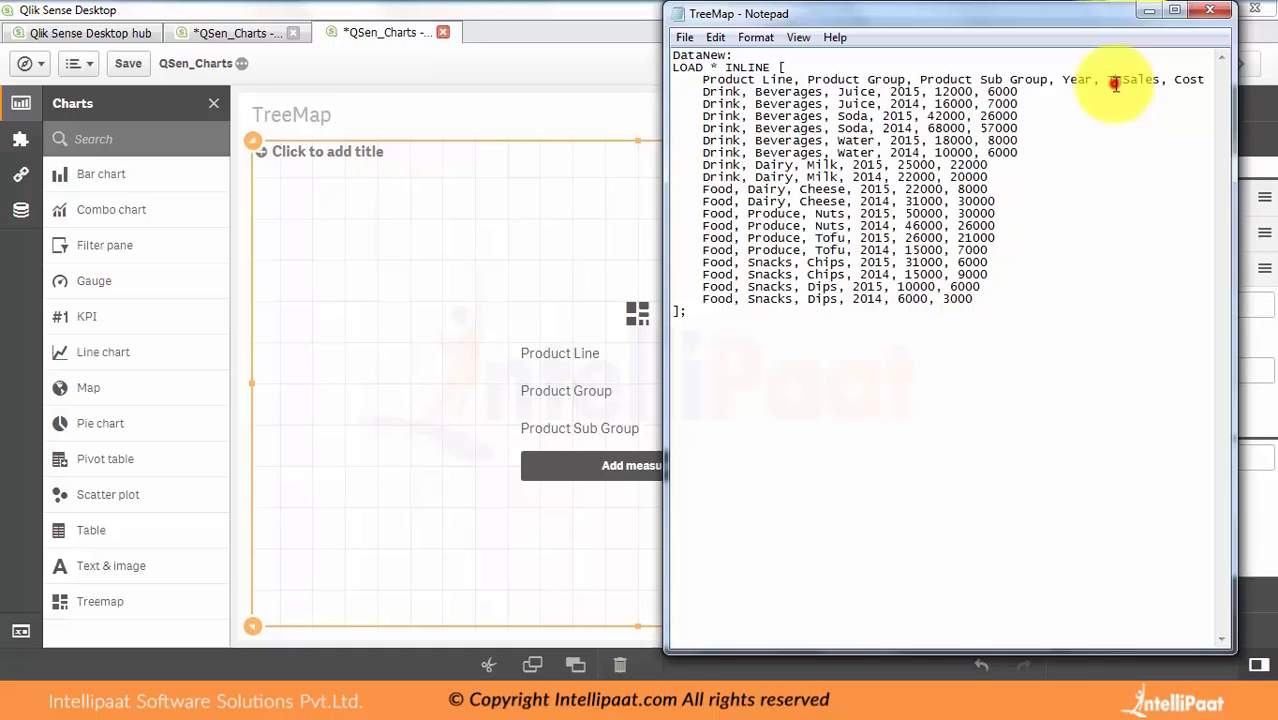
click(432, 363)
click(650, 470)
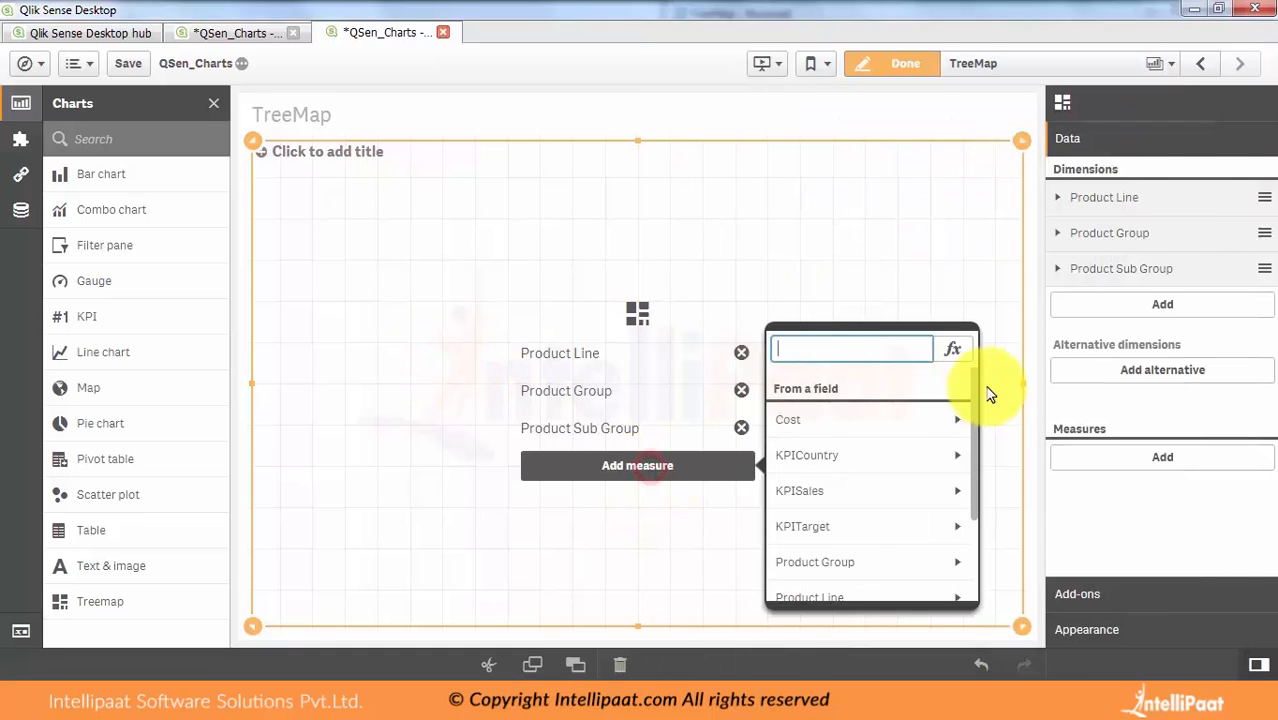
drag(978, 432, 973, 523)
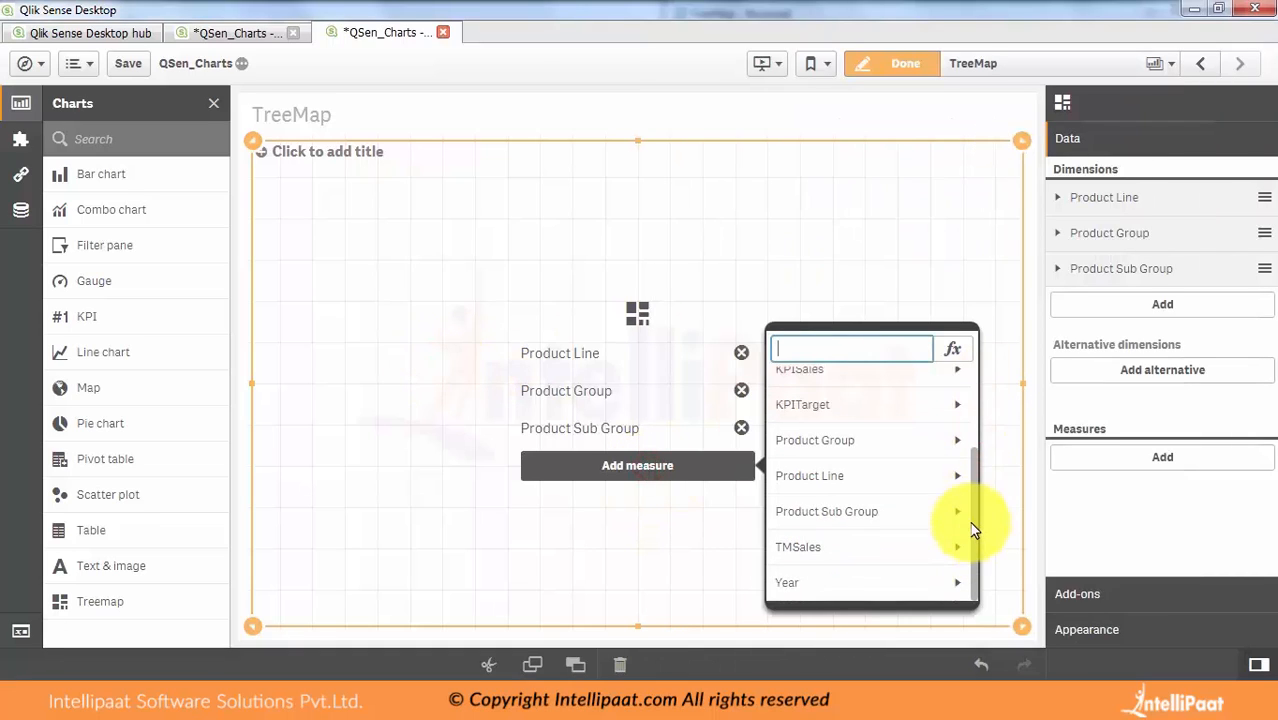
click(888, 547)
click(810, 418)
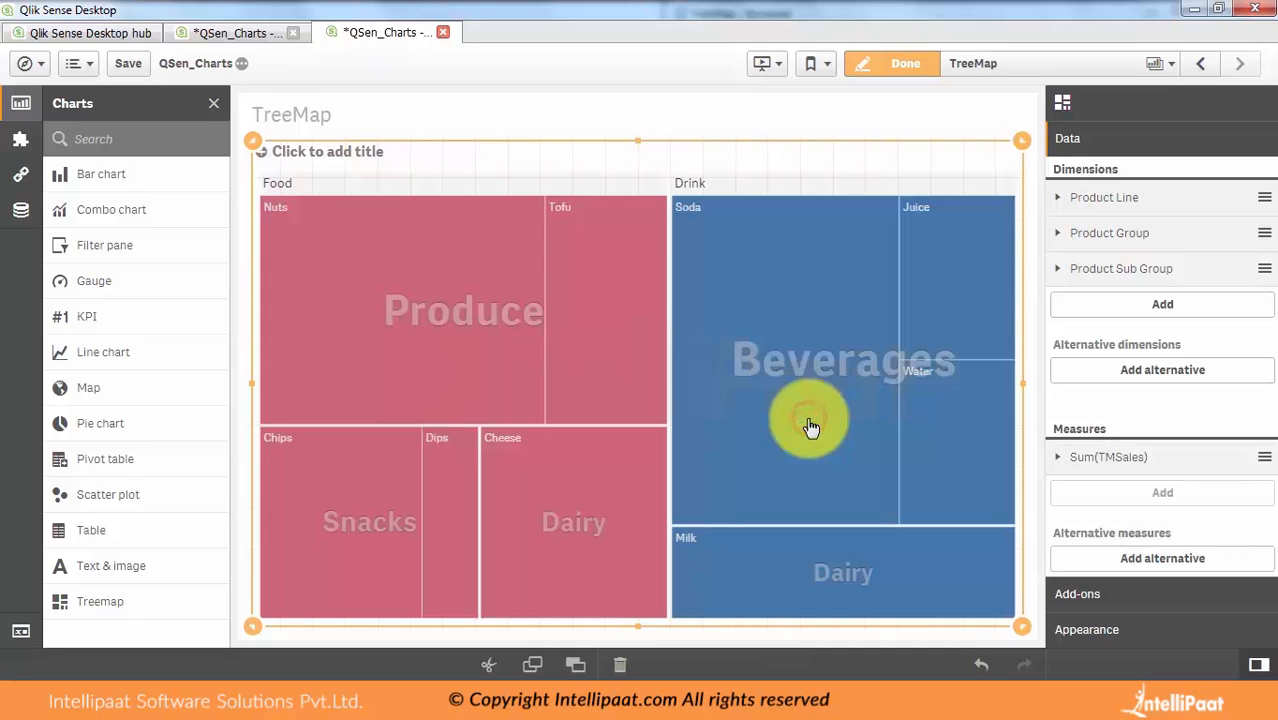
Label the treemap's Sum(TMSales) measure Sales
click(1056, 462)
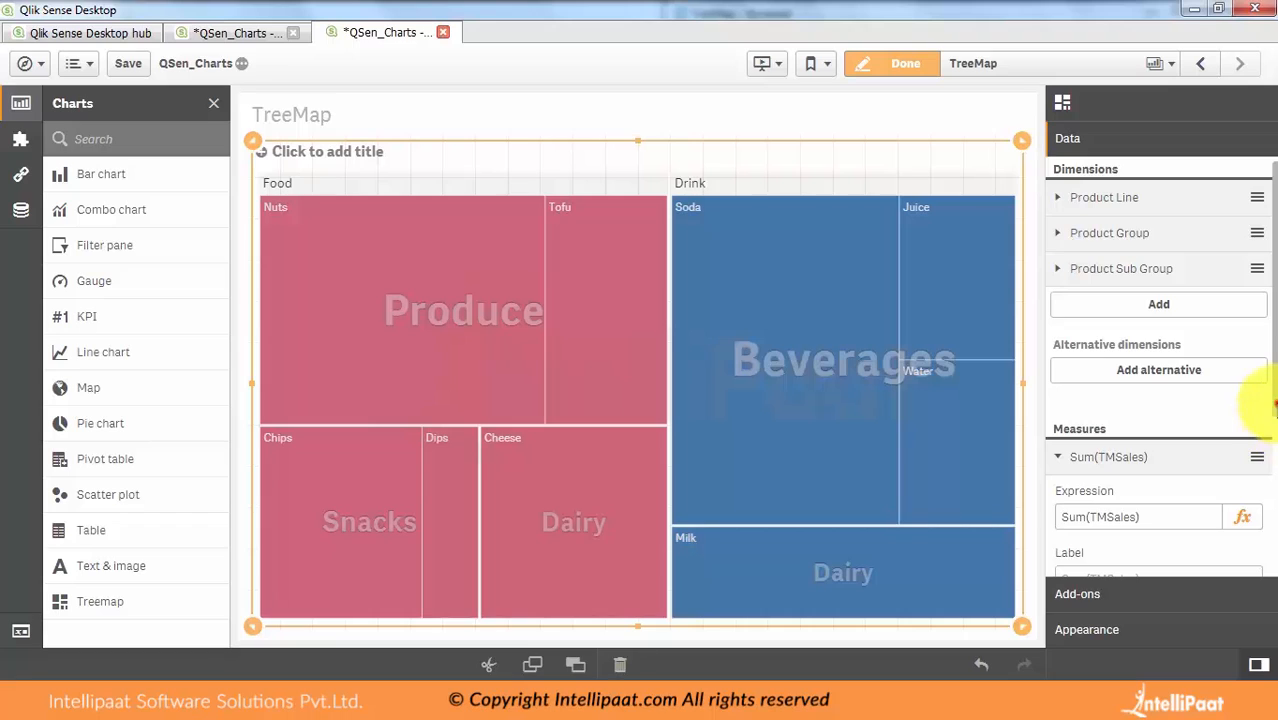
scroll(1258, 350, down, 2)
click(1110, 503)
text(Sales)
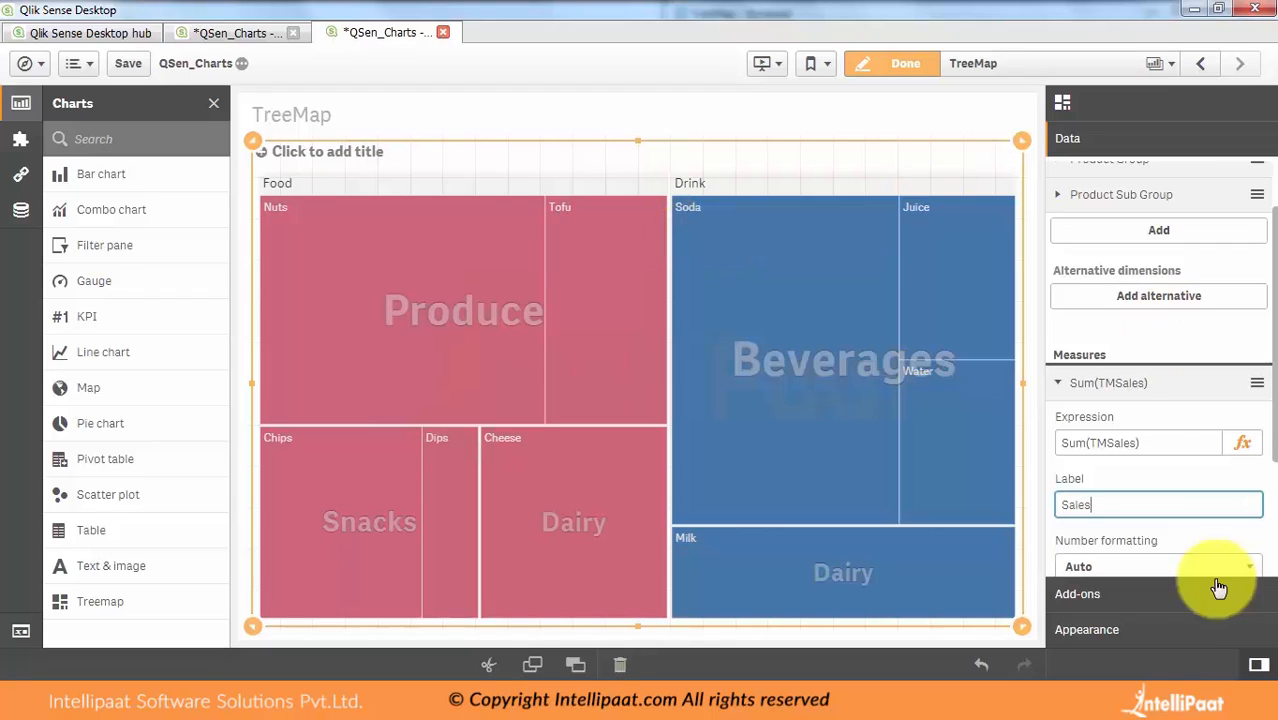
Switch the treemap's automatic colors to custom and color it by expression
click(1115, 638)
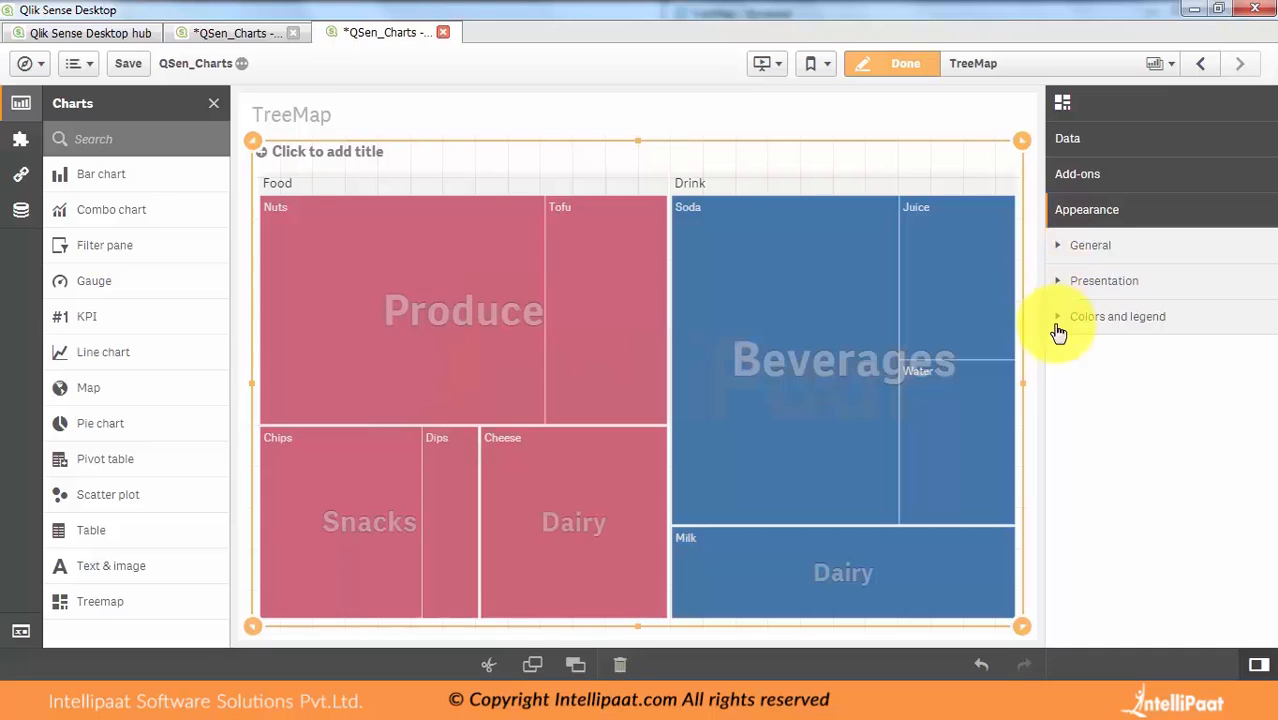
click(1057, 252)
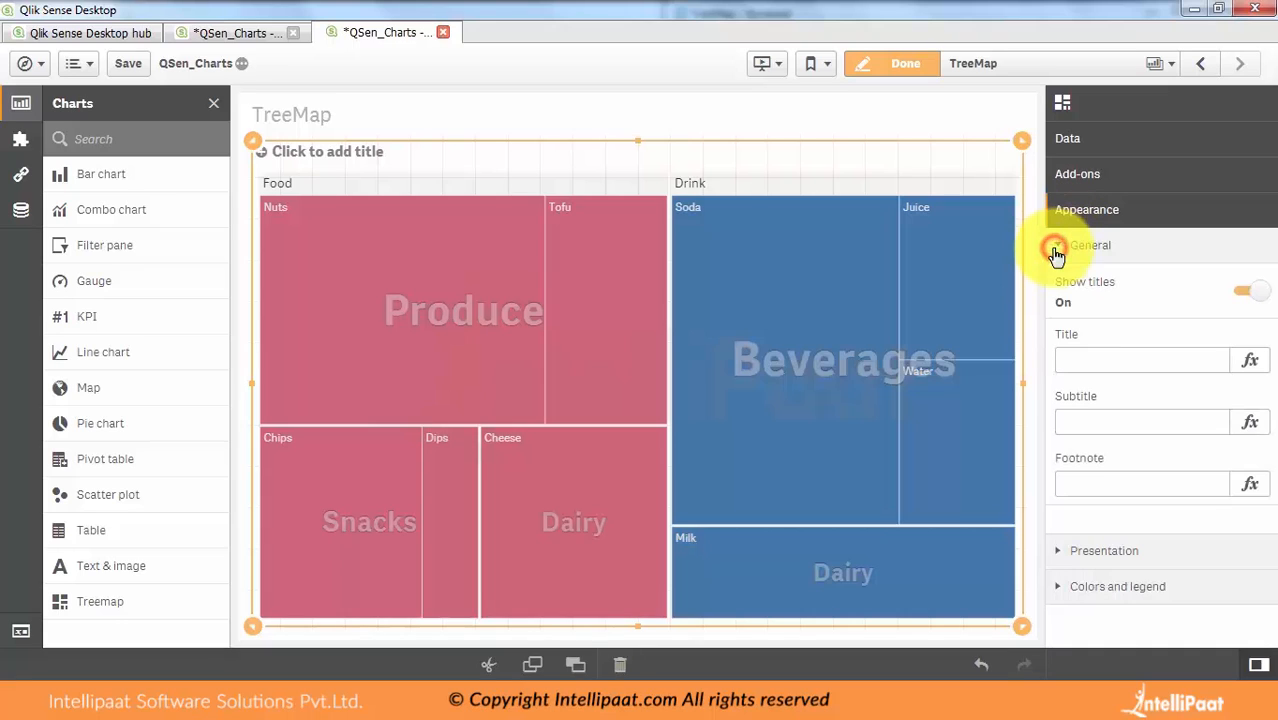
click(1058, 552)
drag(1268, 482, 1268, 600)
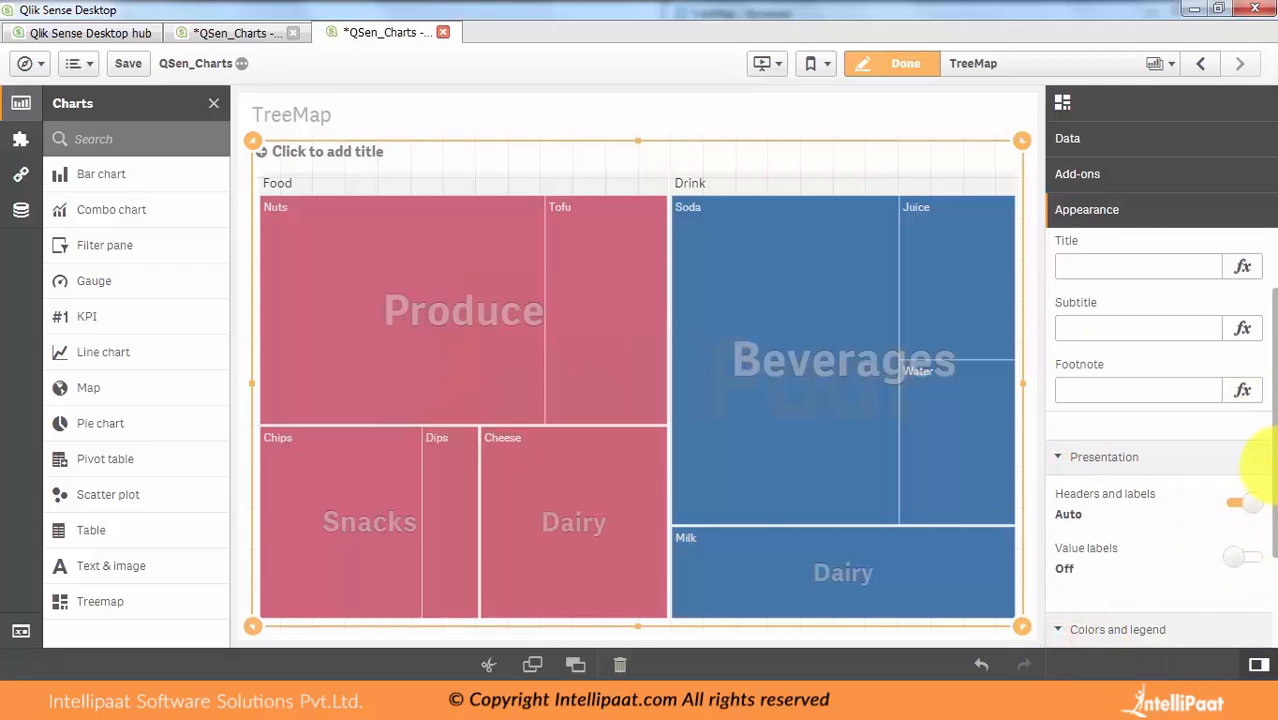
scroll(1258, 522, down, 2)
click(1249, 538)
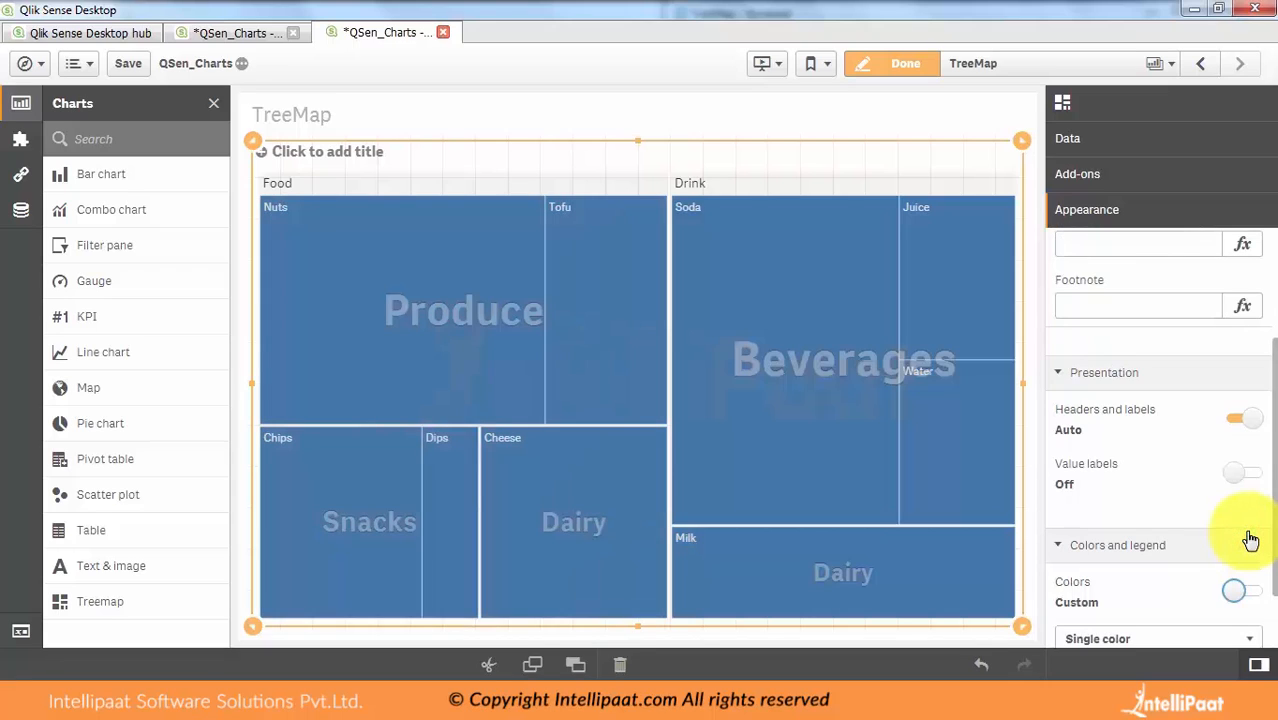
scroll(1256, 505, down, 1)
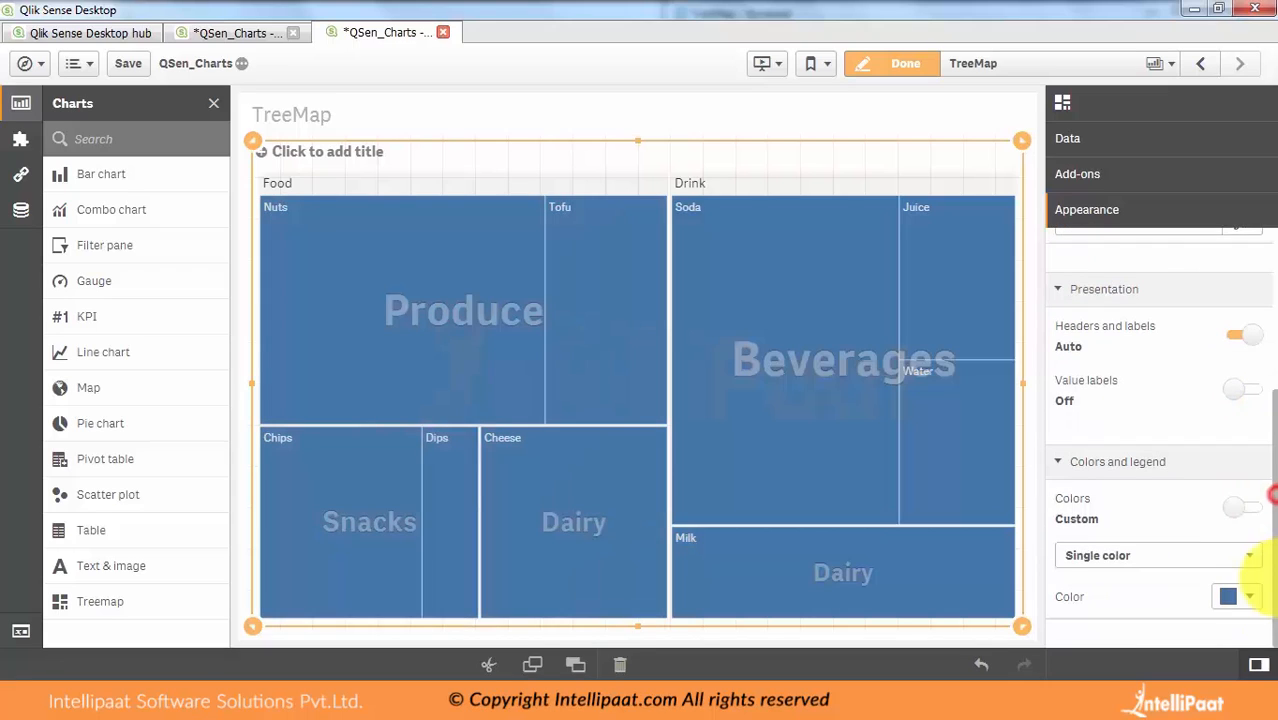
click(1253, 562)
click(1152, 547)
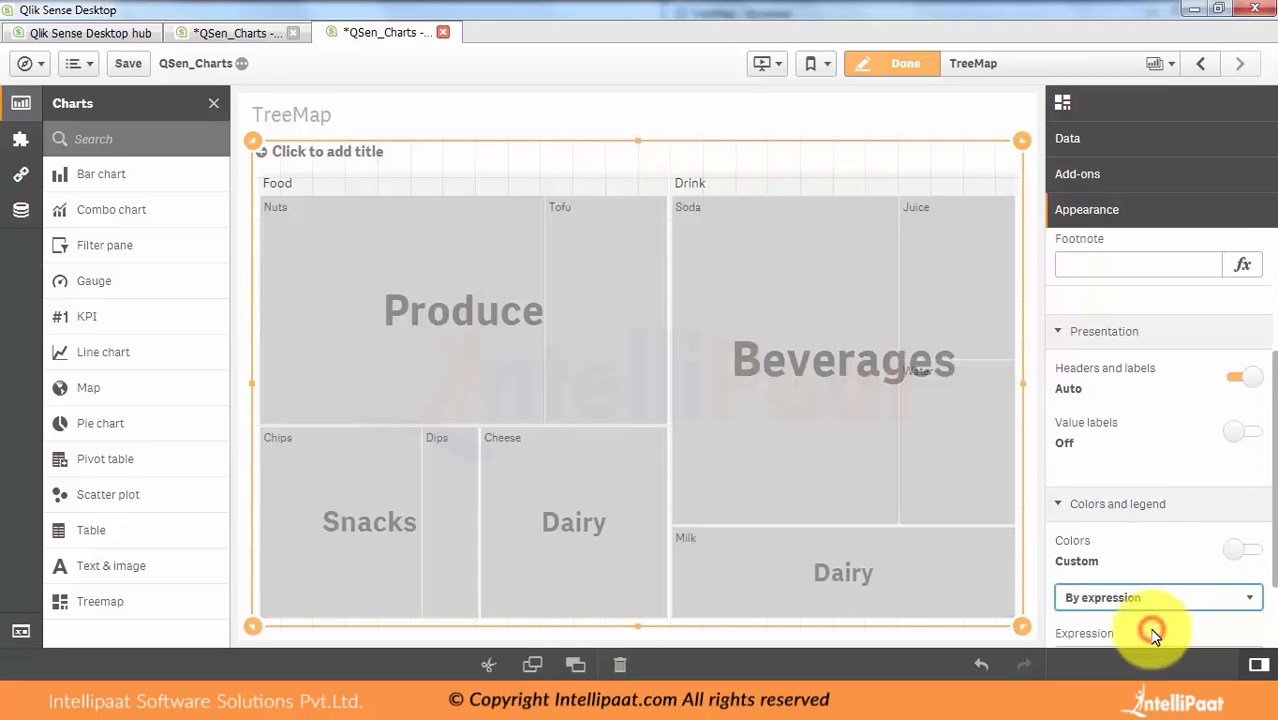
scroll(1255, 480, down, 1)
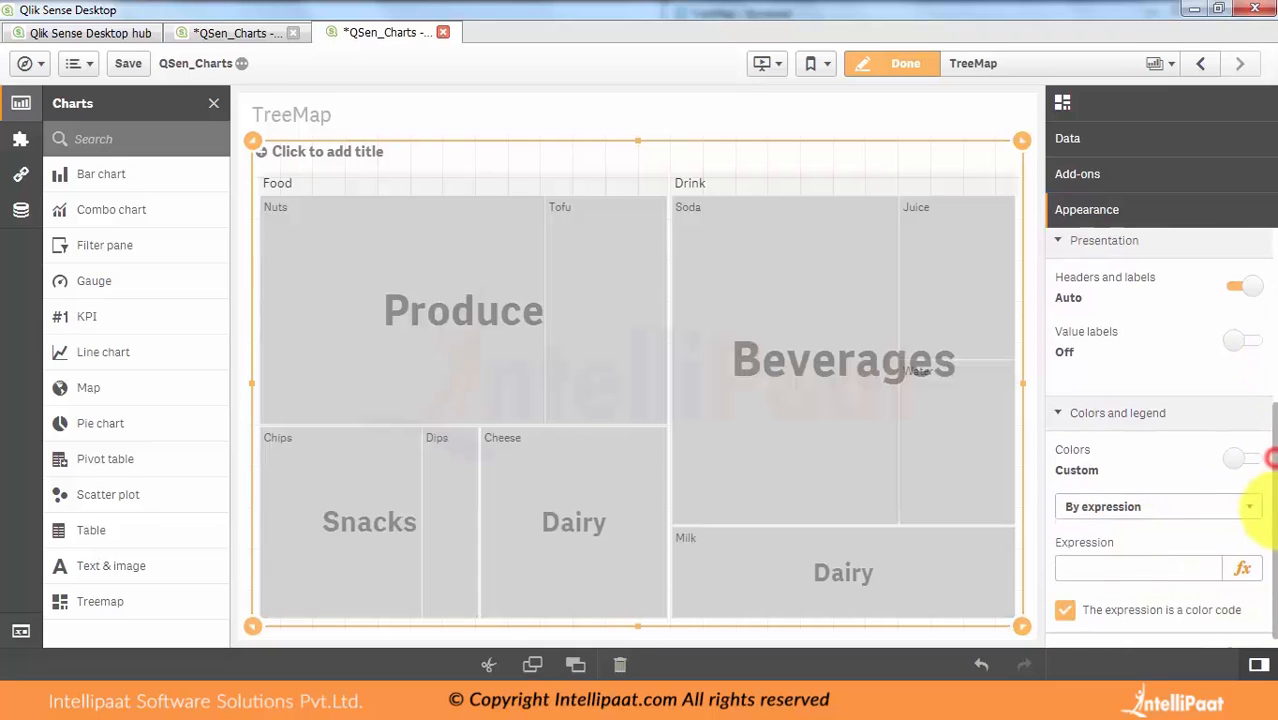
Check the field names in the TreeMap Notepad script and enter Sum(TMSales) in the treemap's color expression
click(1240, 568)
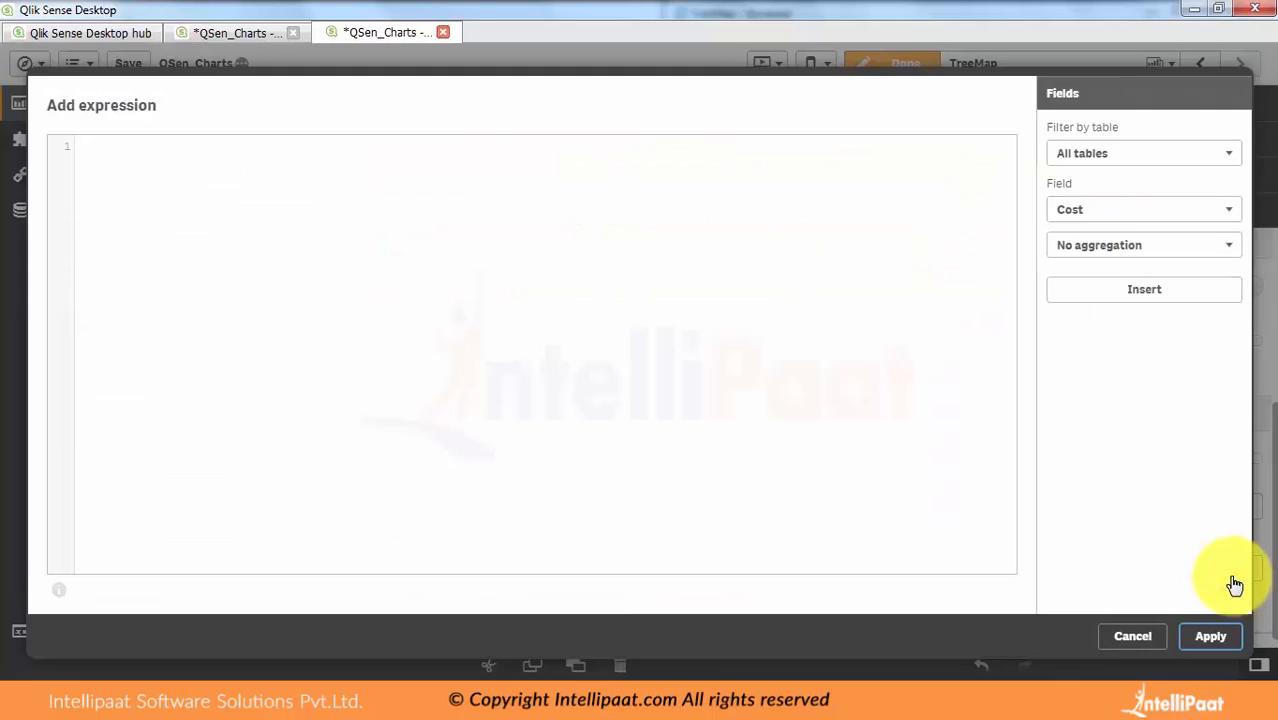
click(705, 344)
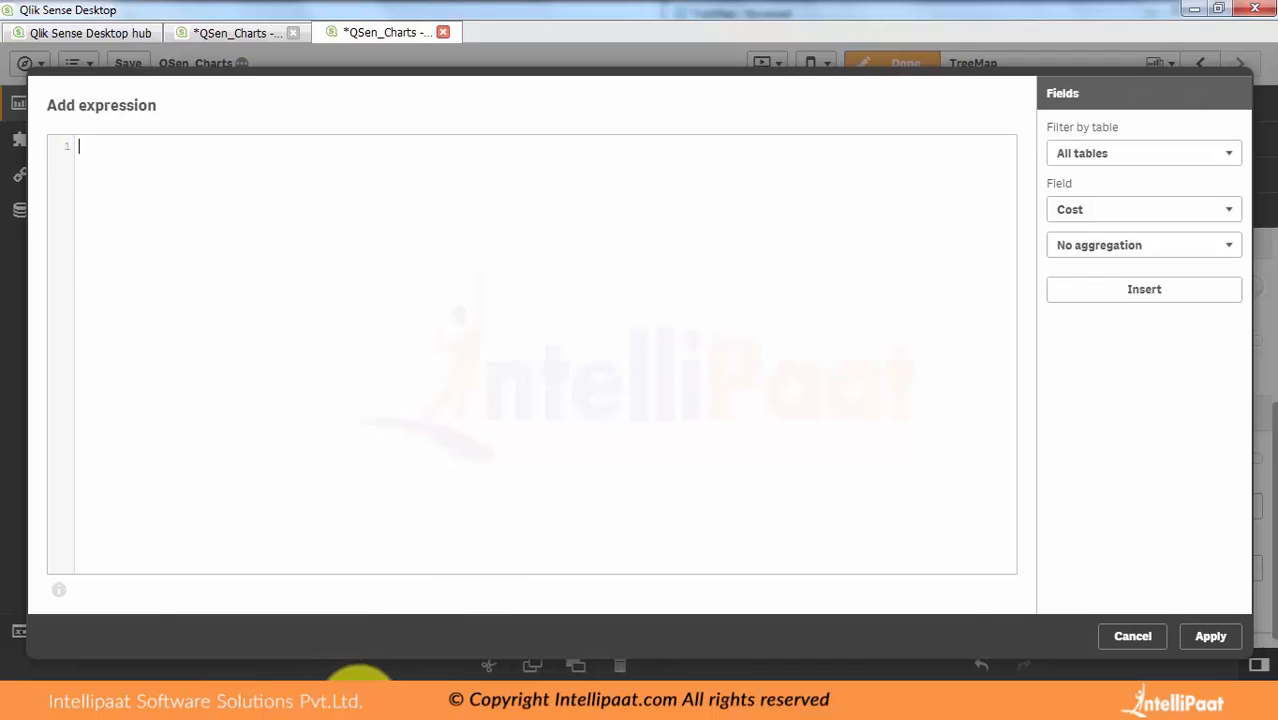
mouse_move(340, 690)
click(695, 641)
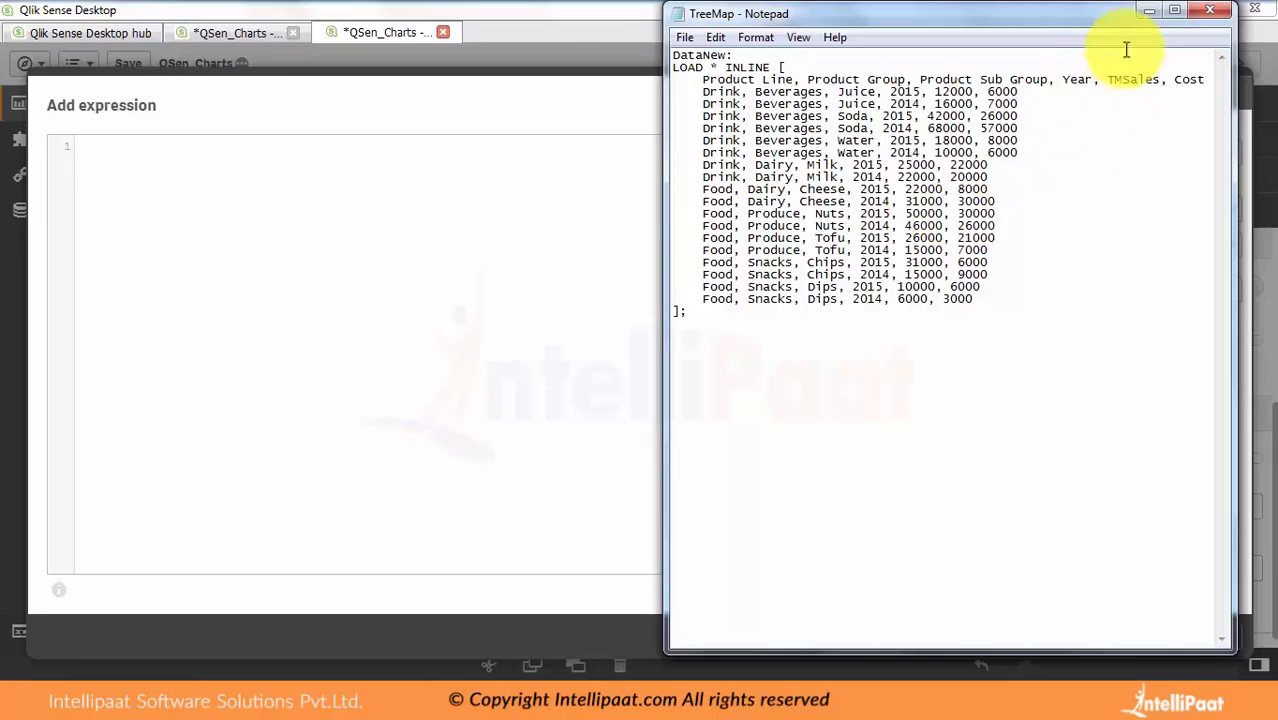
click(1151, 11)
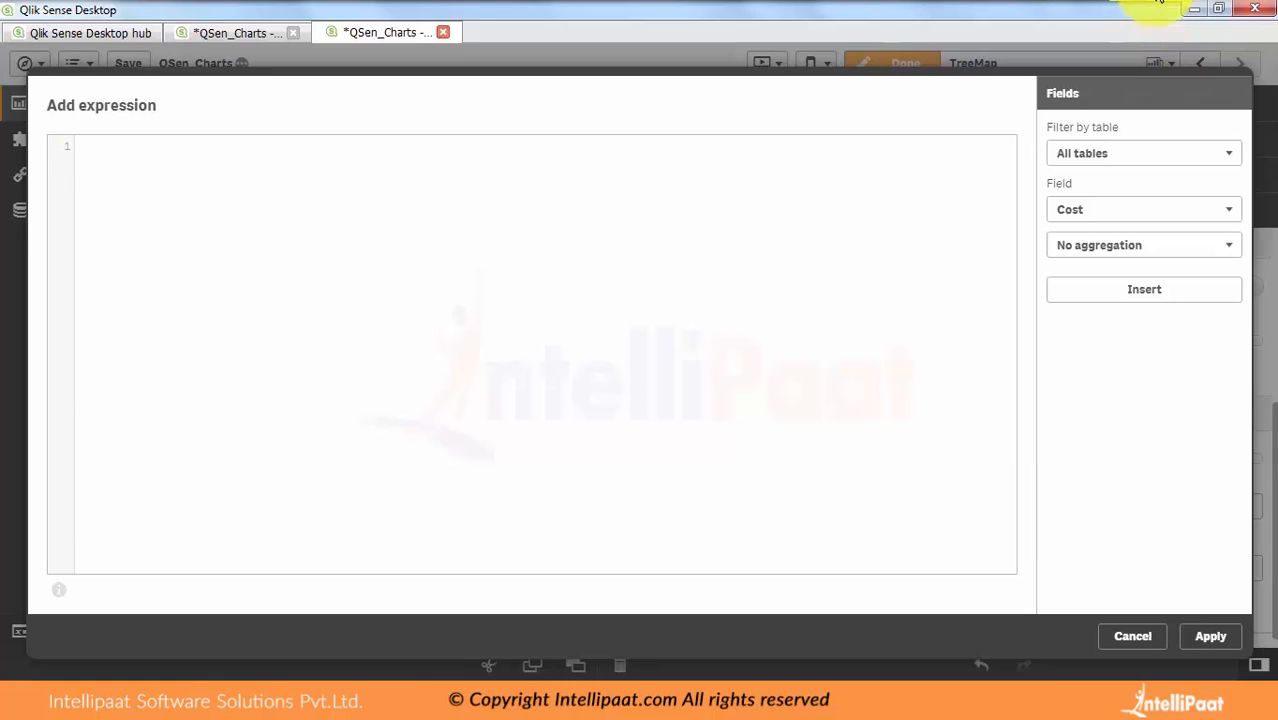
click(798, 210)
text(Sum)
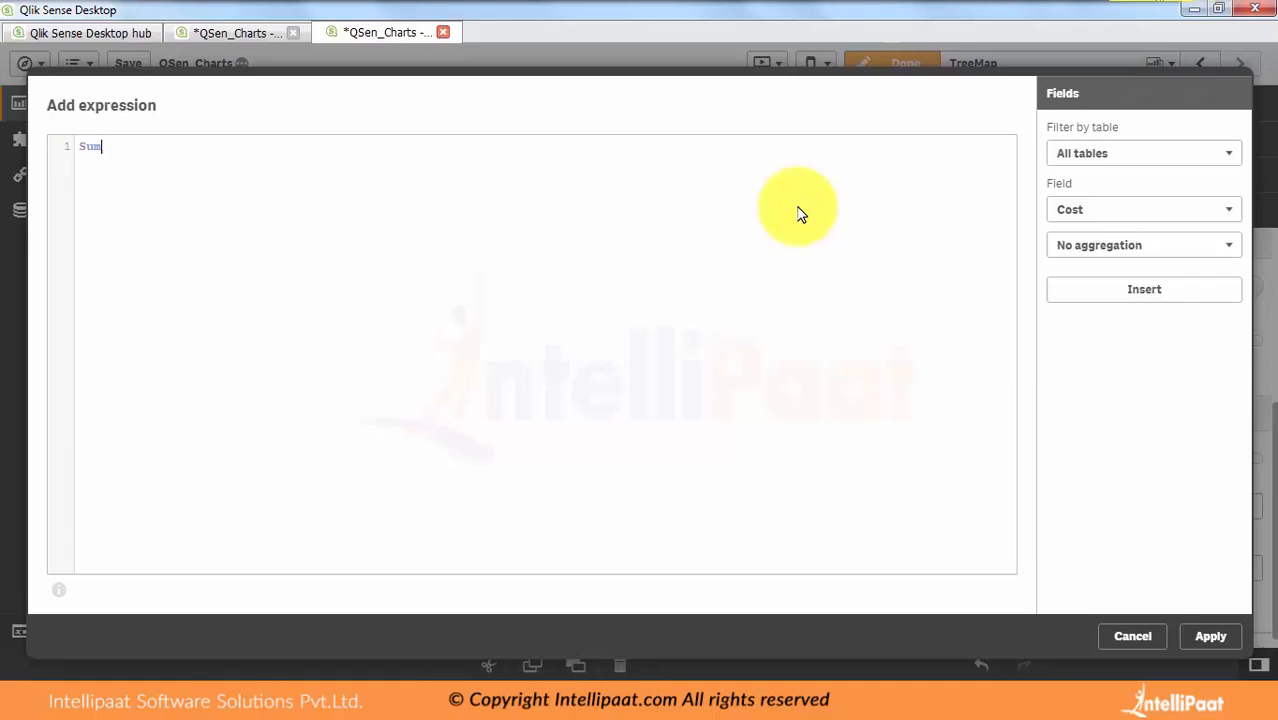
text((T)
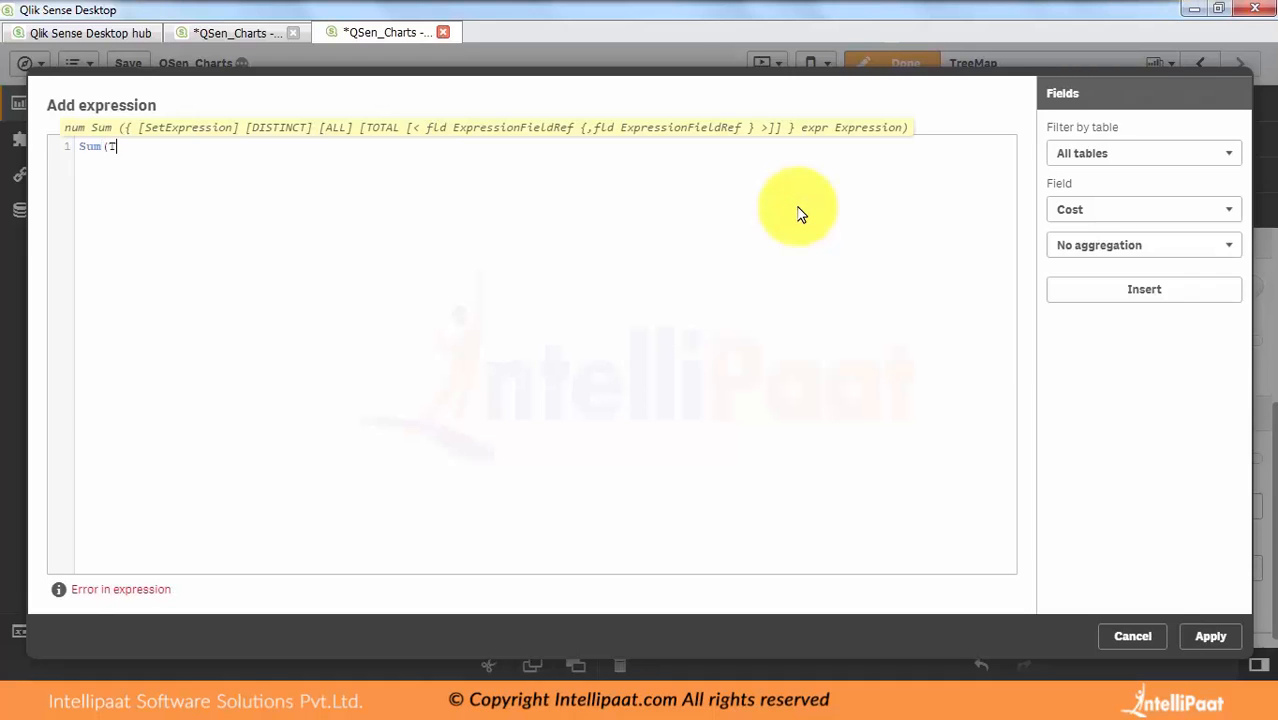
text(MSales))
click(785, 216)
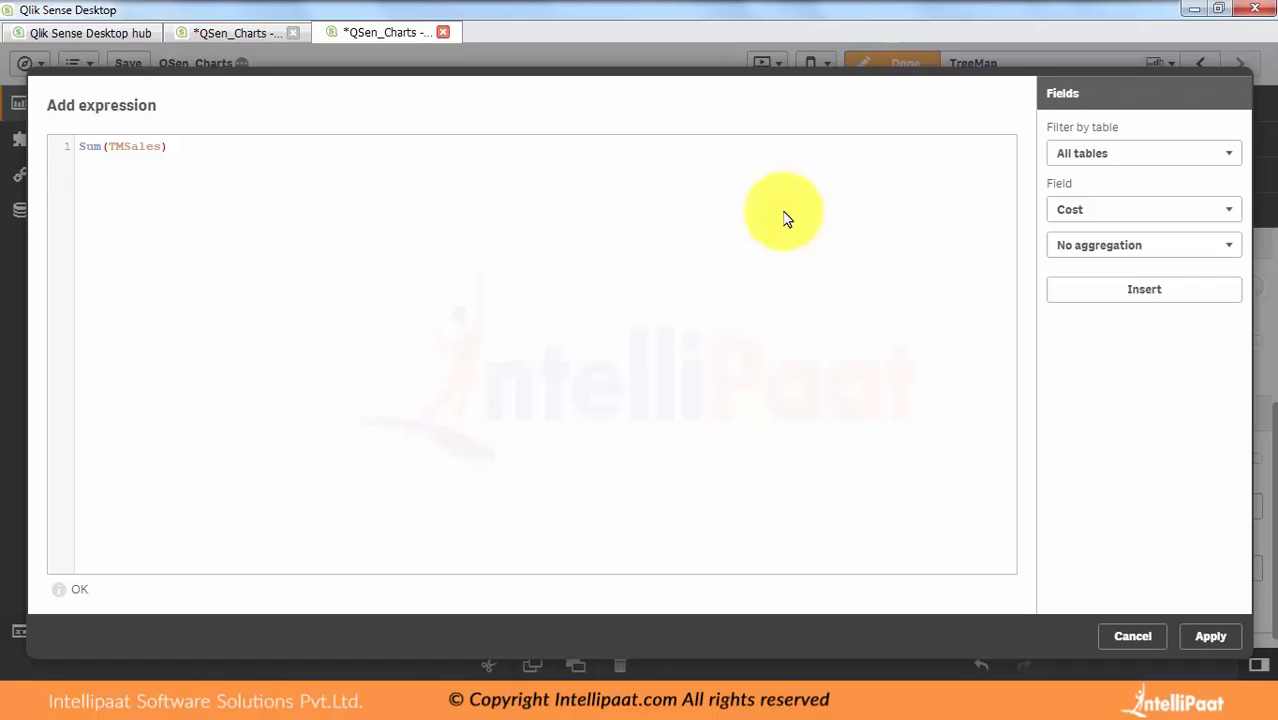
Restrict the TMSales sum to 2014 with the set expression {<Year = {2014}>}
click(106, 146)
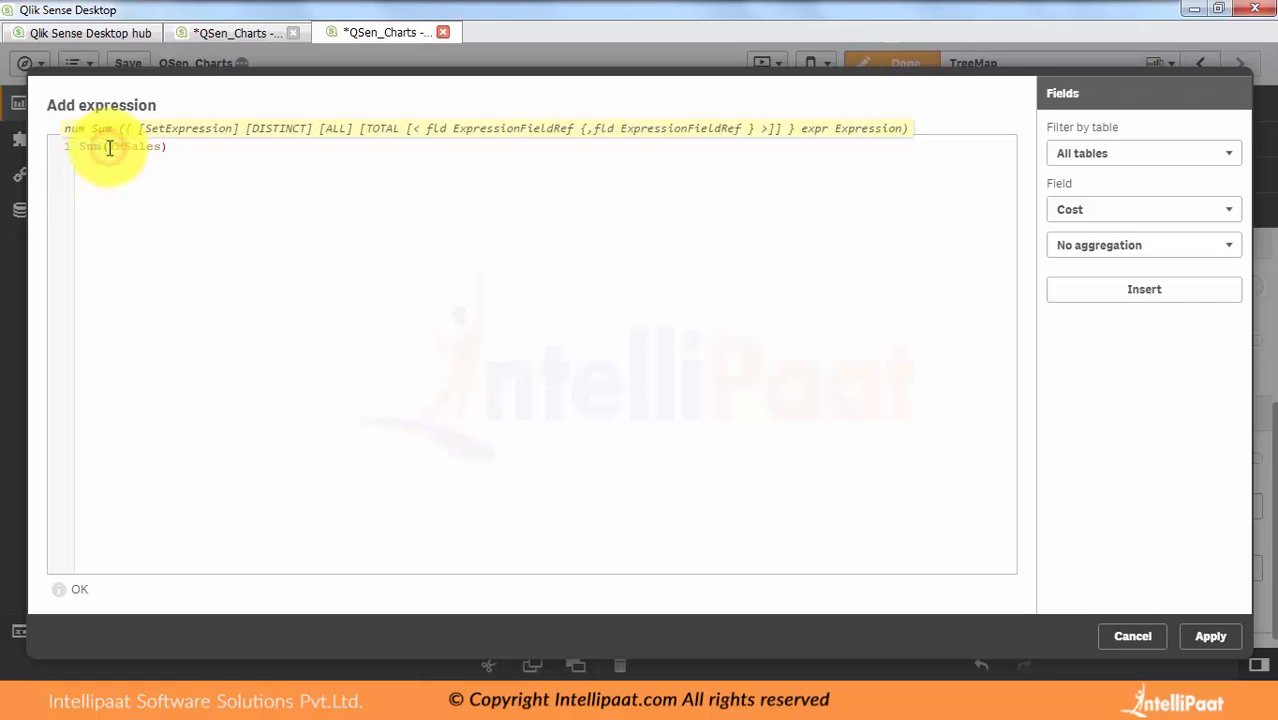
text({ })
click(122, 147)
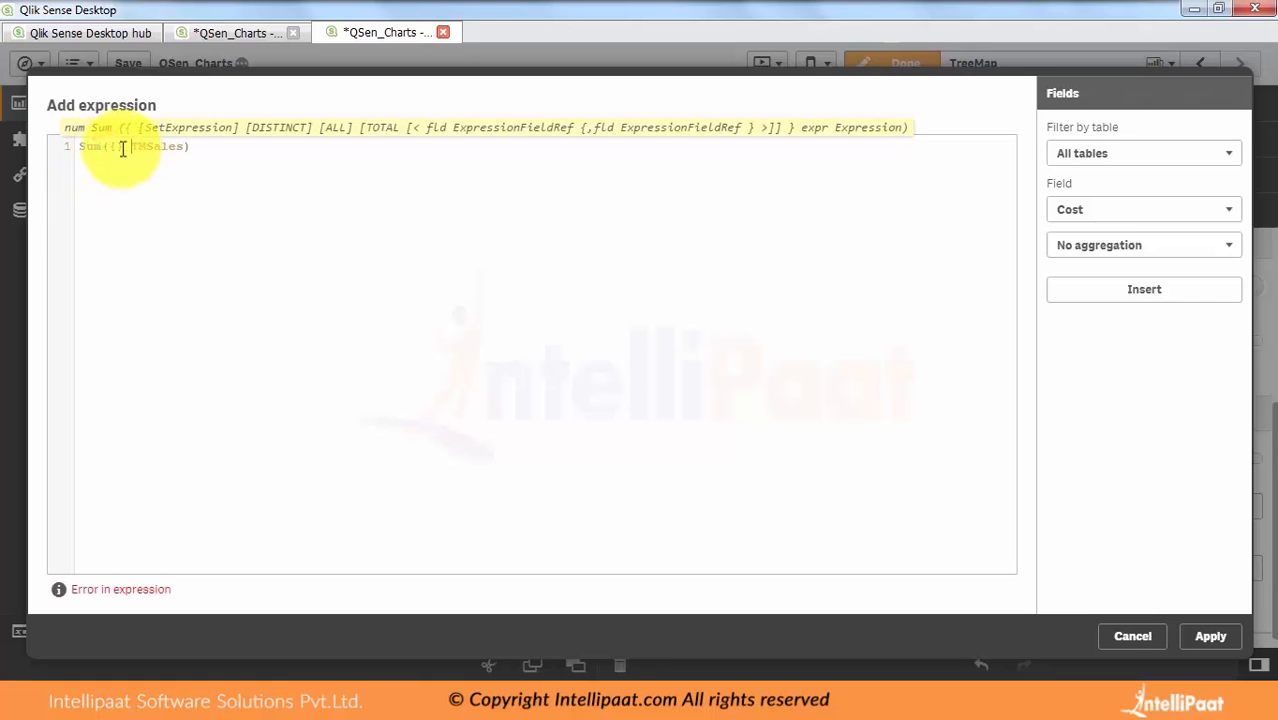
text(<>)
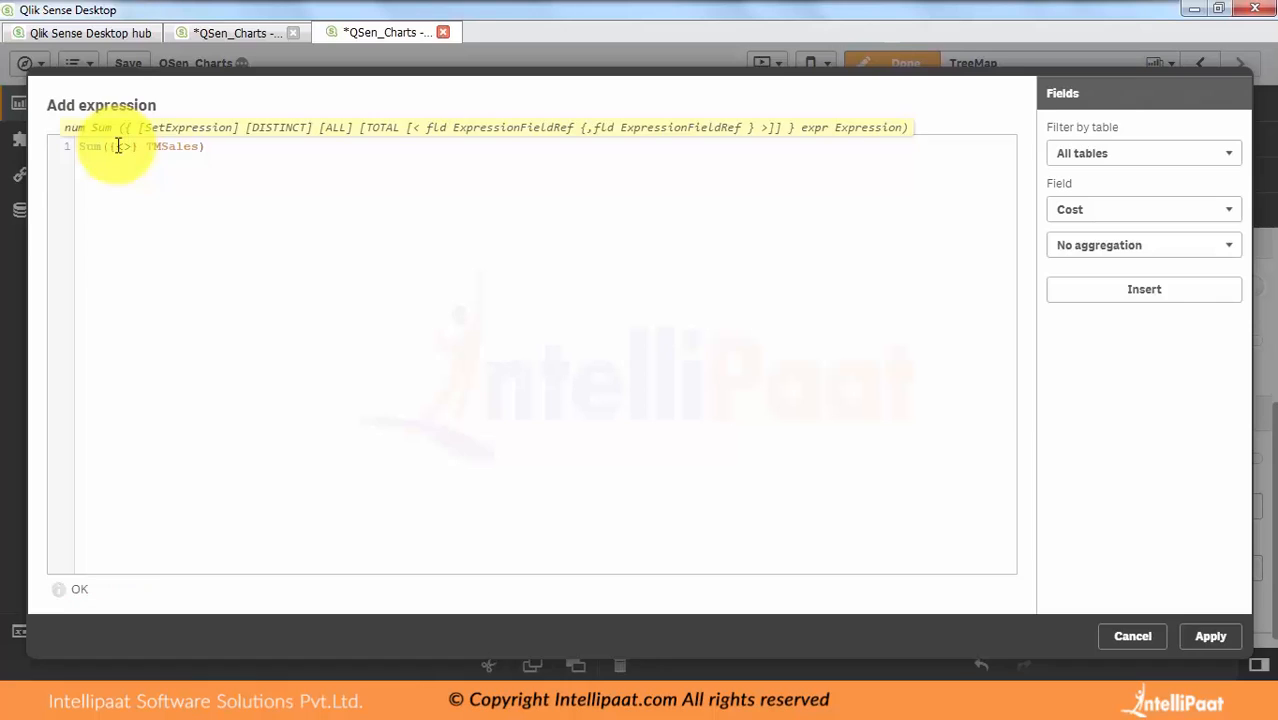
text(Year = )
text({})
text(2014)
click(262, 271)
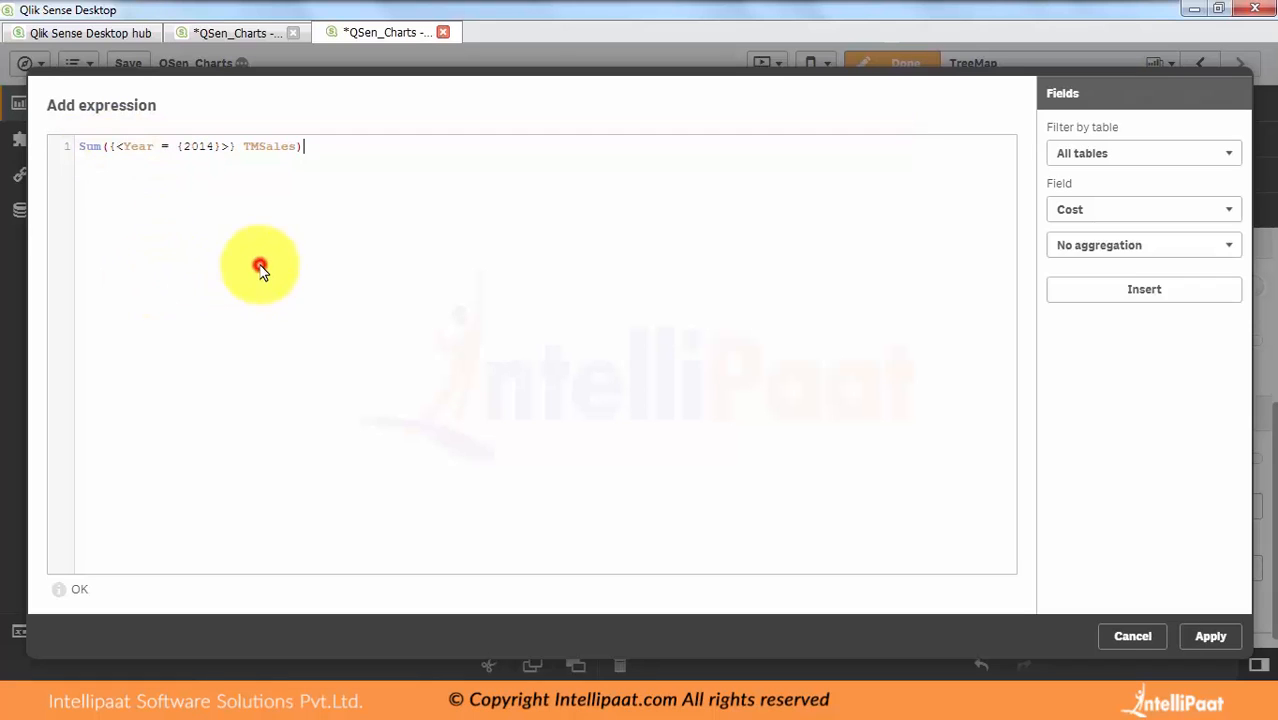
Put the 2014 sum inside an opening If condition and add a greater-than comparison after it
click(82, 145)
text(if ()
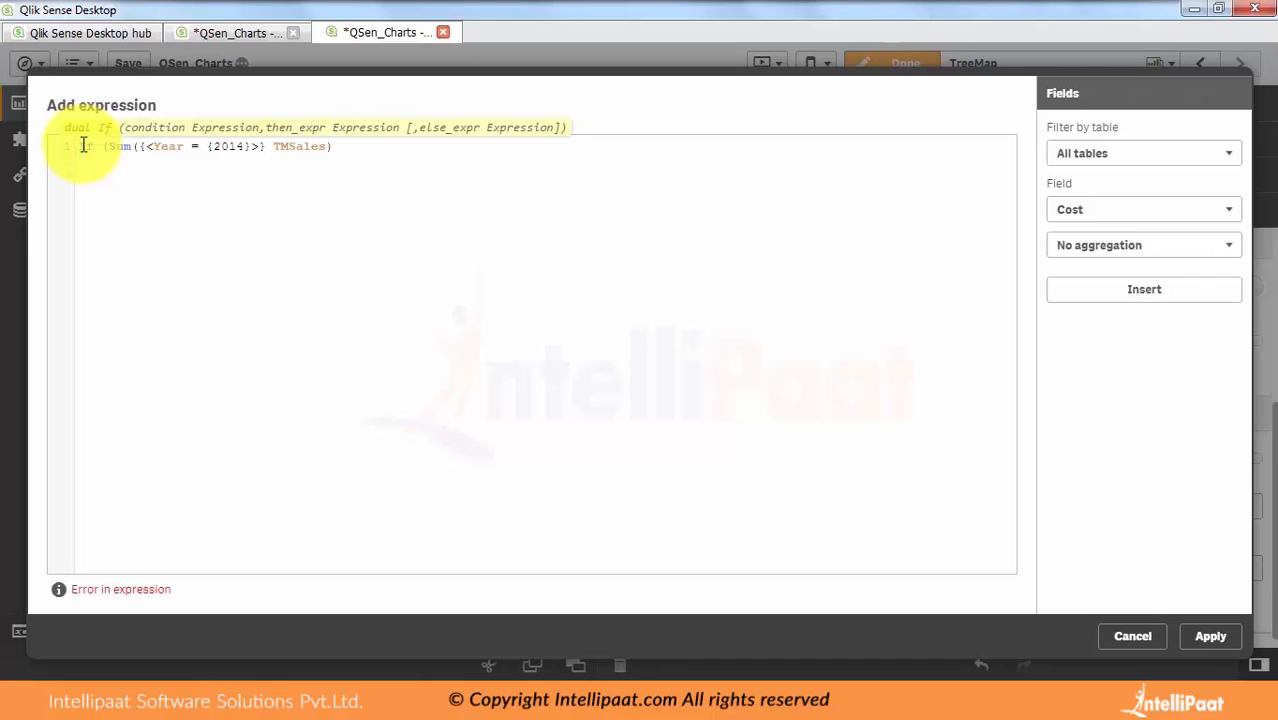
click(393, 147)
text(>)
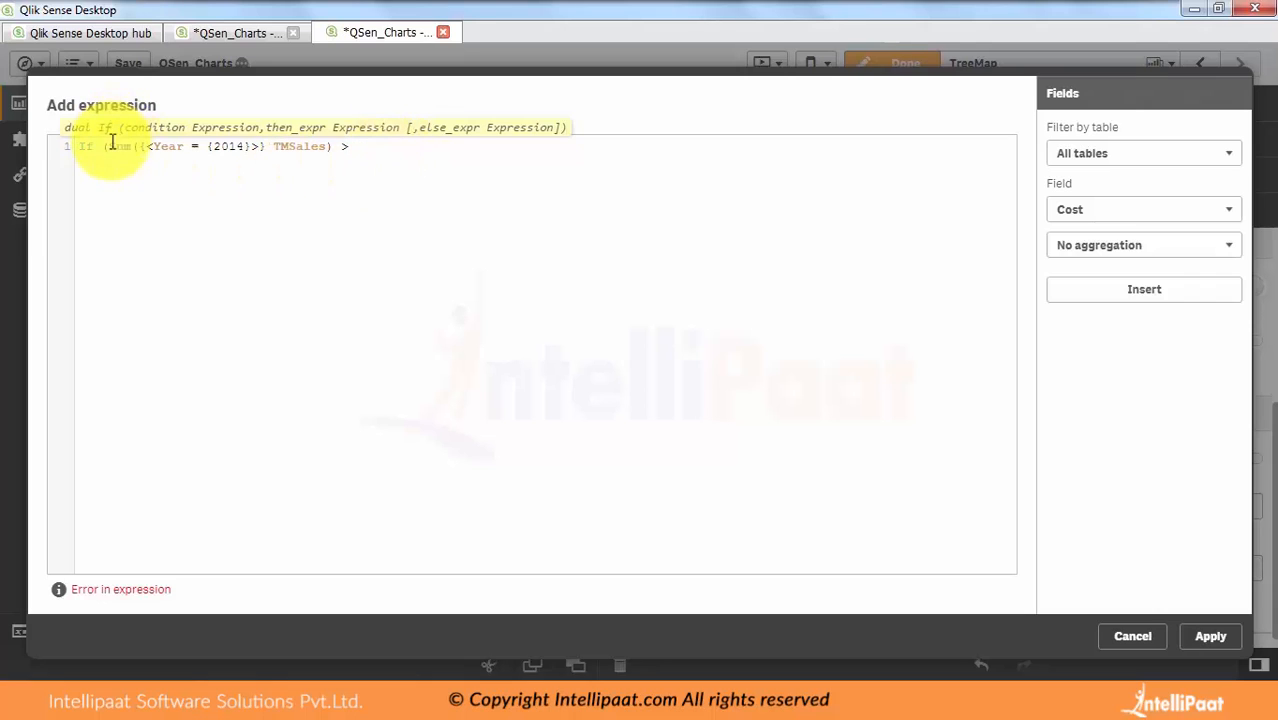
Copy the 2014 TMSales sum to the other side of the comparison and set the copy's year to 2015
drag(107, 146, 336, 148)
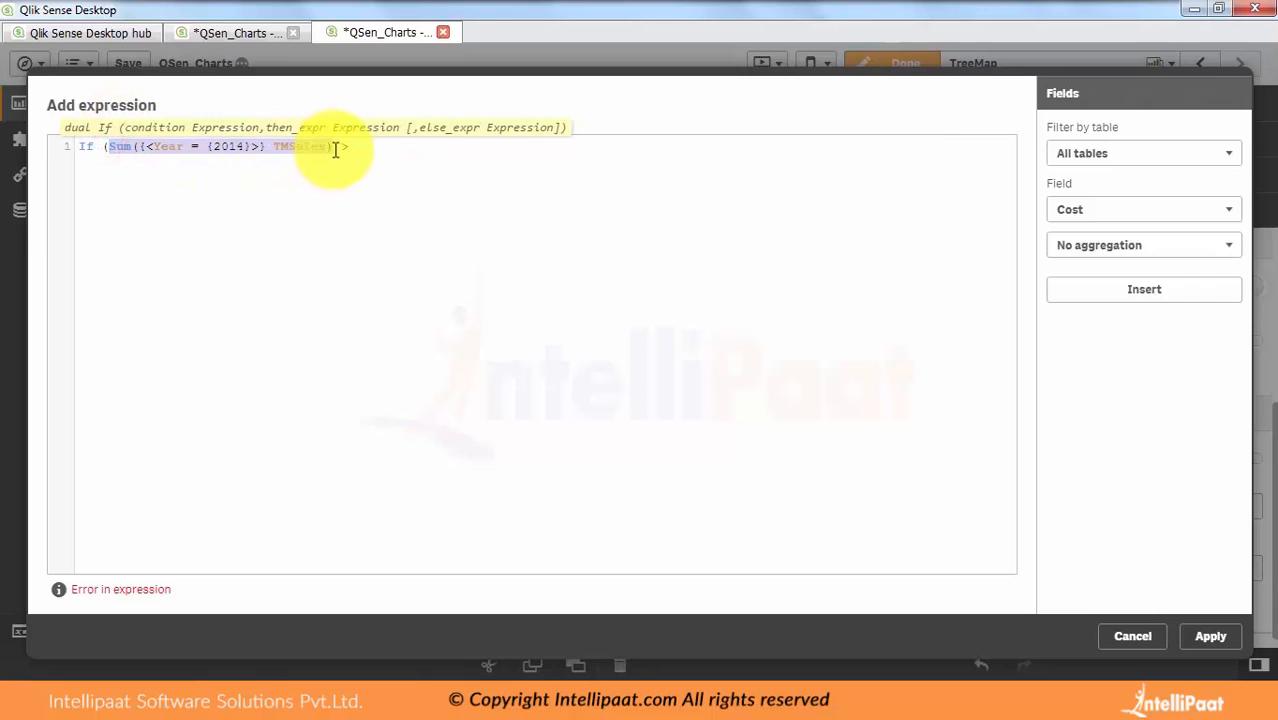
key(ctrl+c)
click(414, 146)
key(ctrl+v)
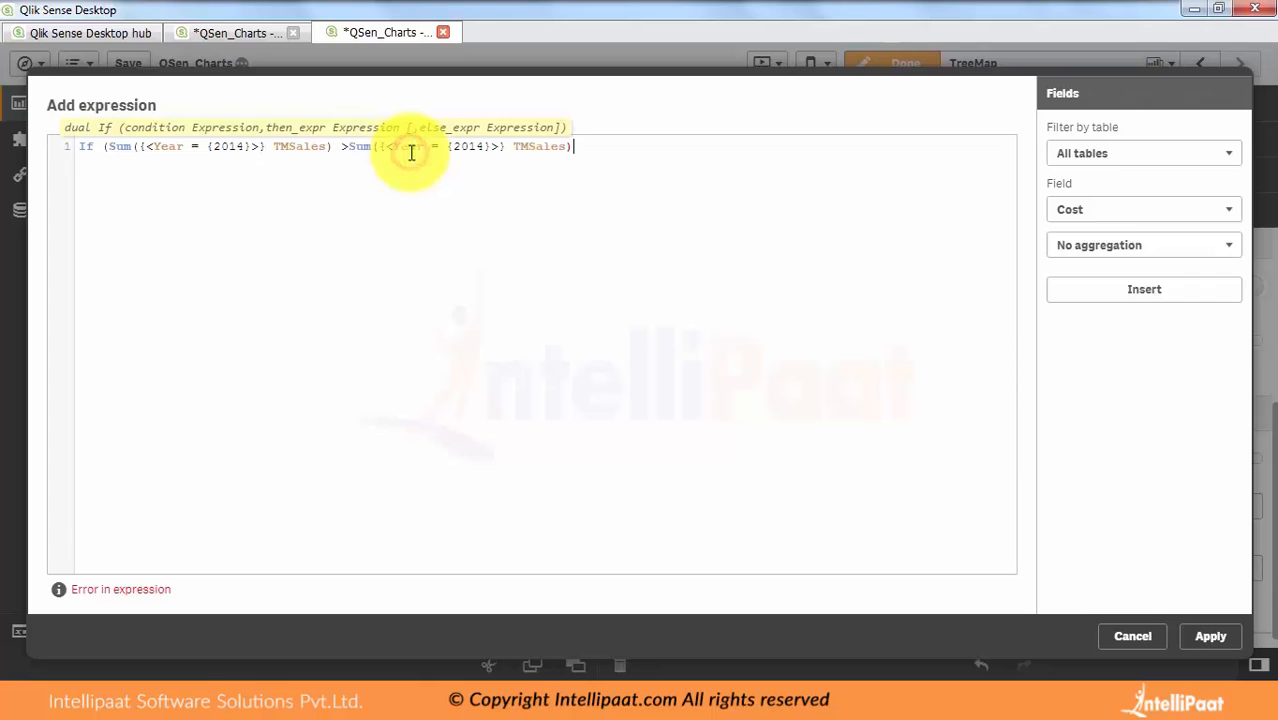
click(345, 146)
text(>)
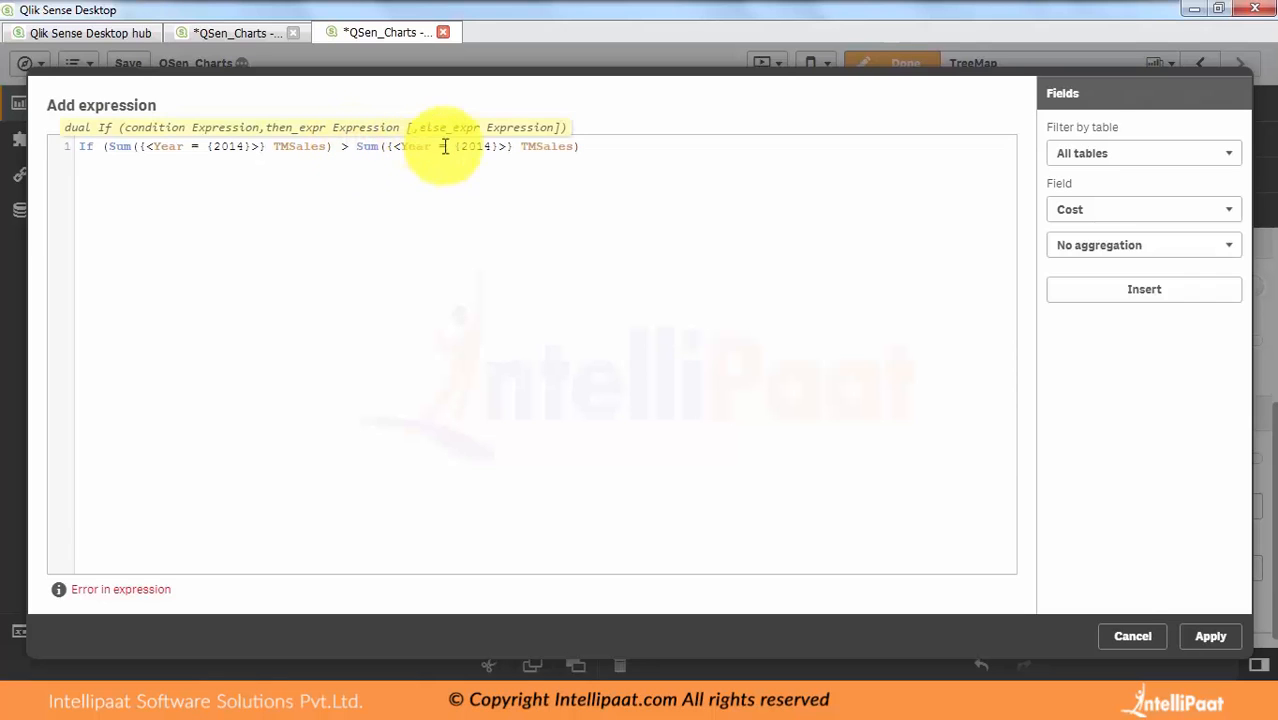
click(491, 146)
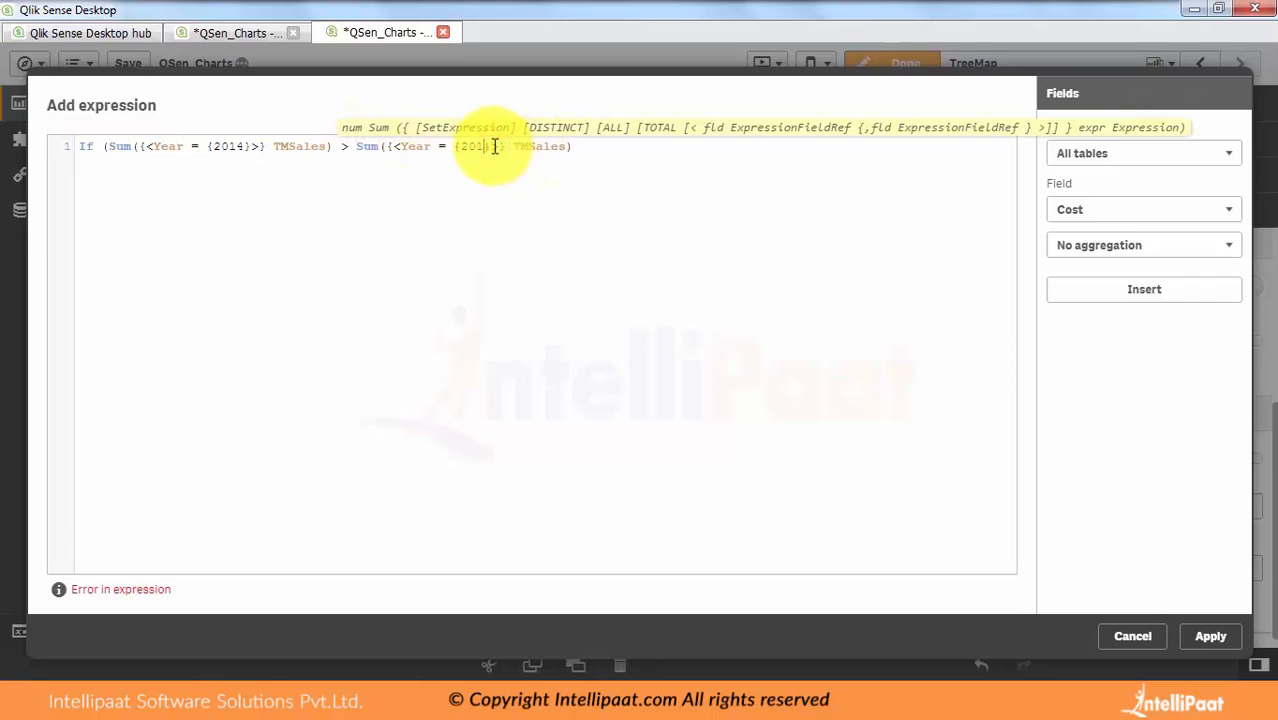
key(BackSpace)
text(5)
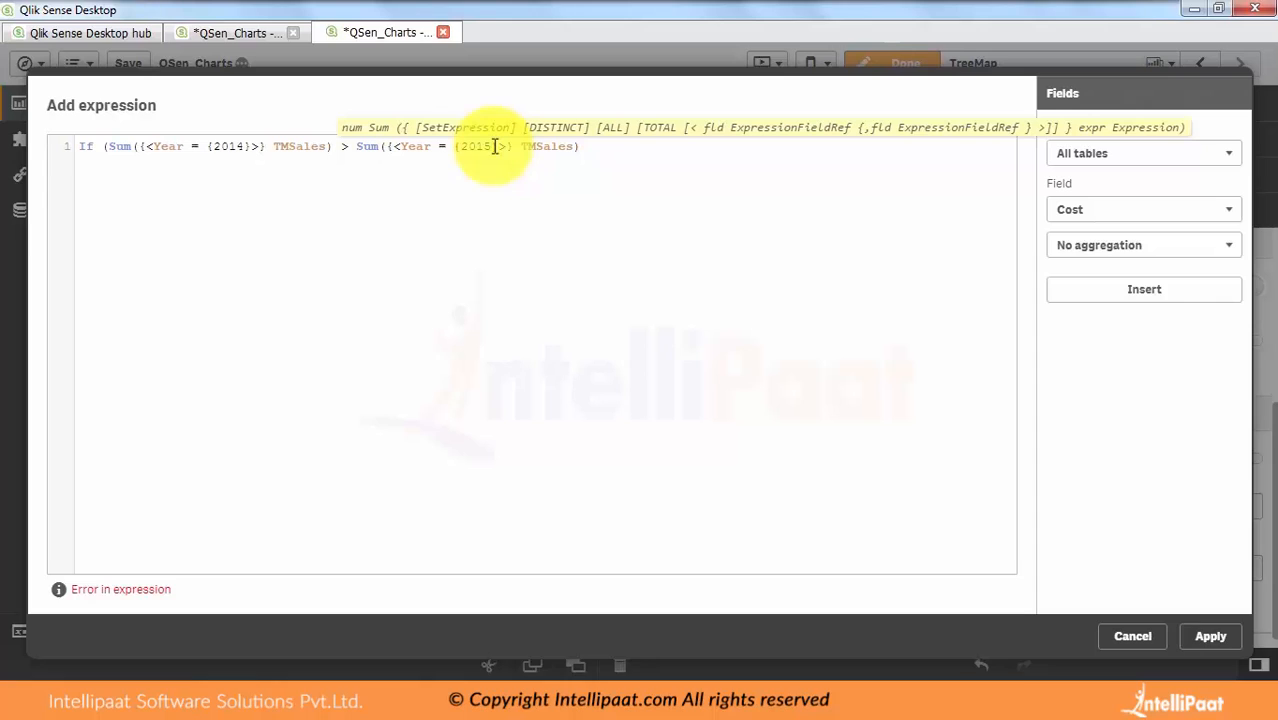
Complete the If expression with RED() and GREEN() as its true and false results, and apply it to the treemap
click(606, 145)
text(, RE)
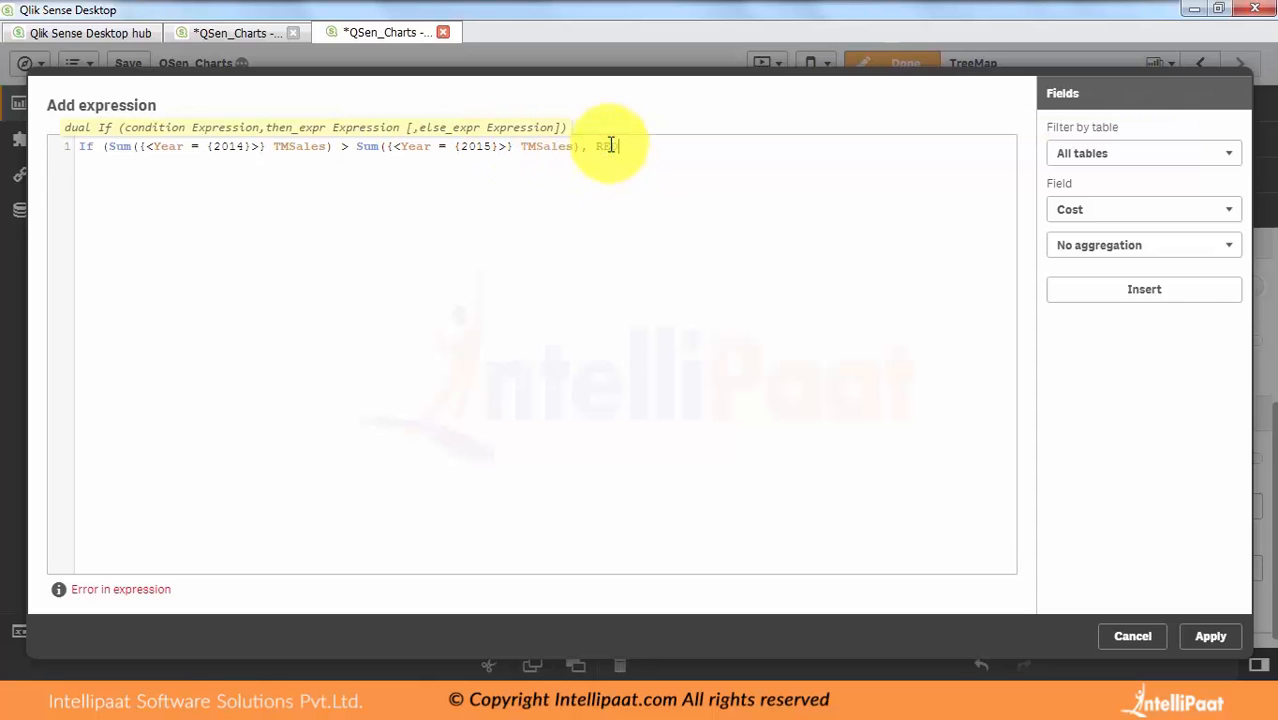
text(D(), GREEN()))
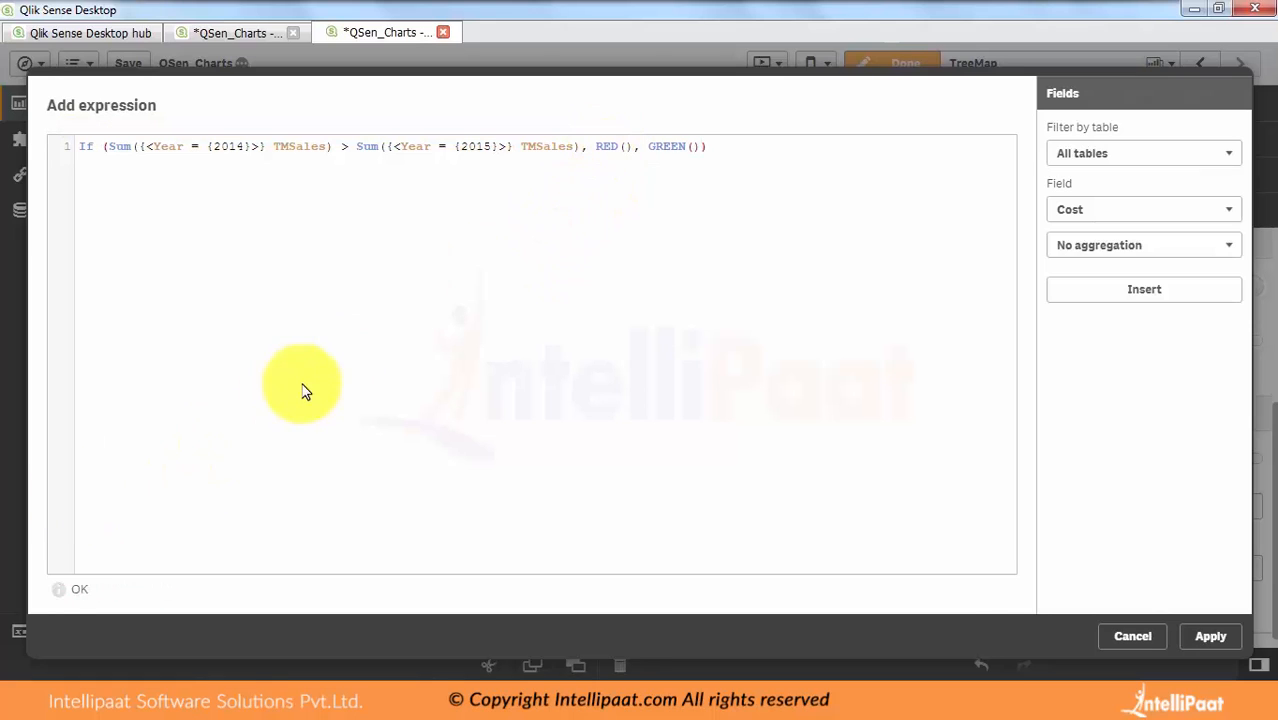
click(1208, 637)
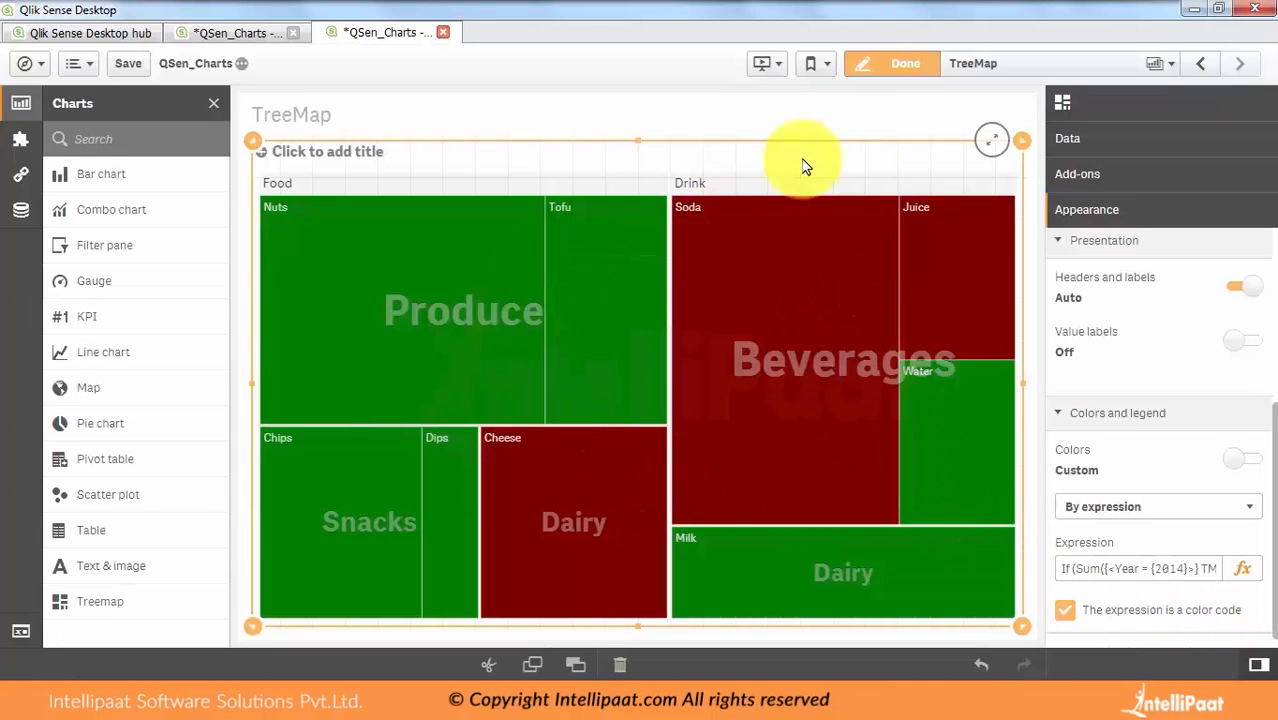
Finish editing the TreeMap sheet, look over the colored treemap, and switch to the PowerPoint slide show
click(903, 68)
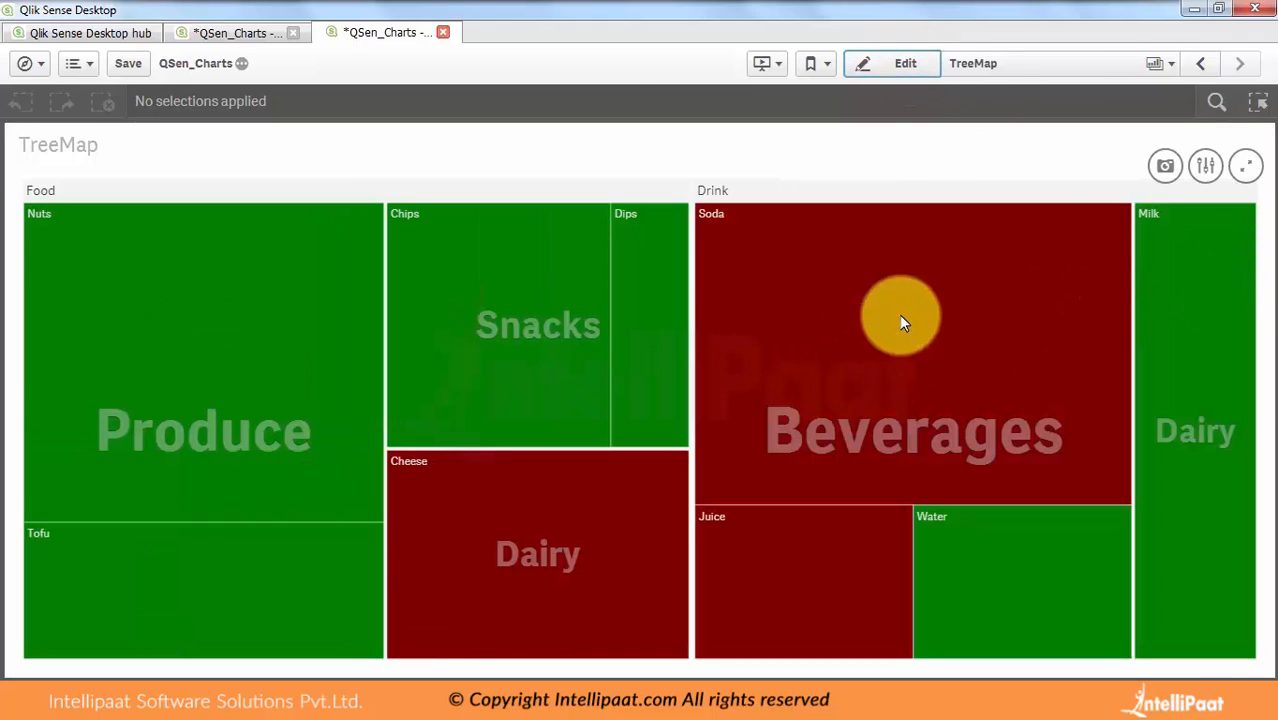
mouse_move(899, 325)
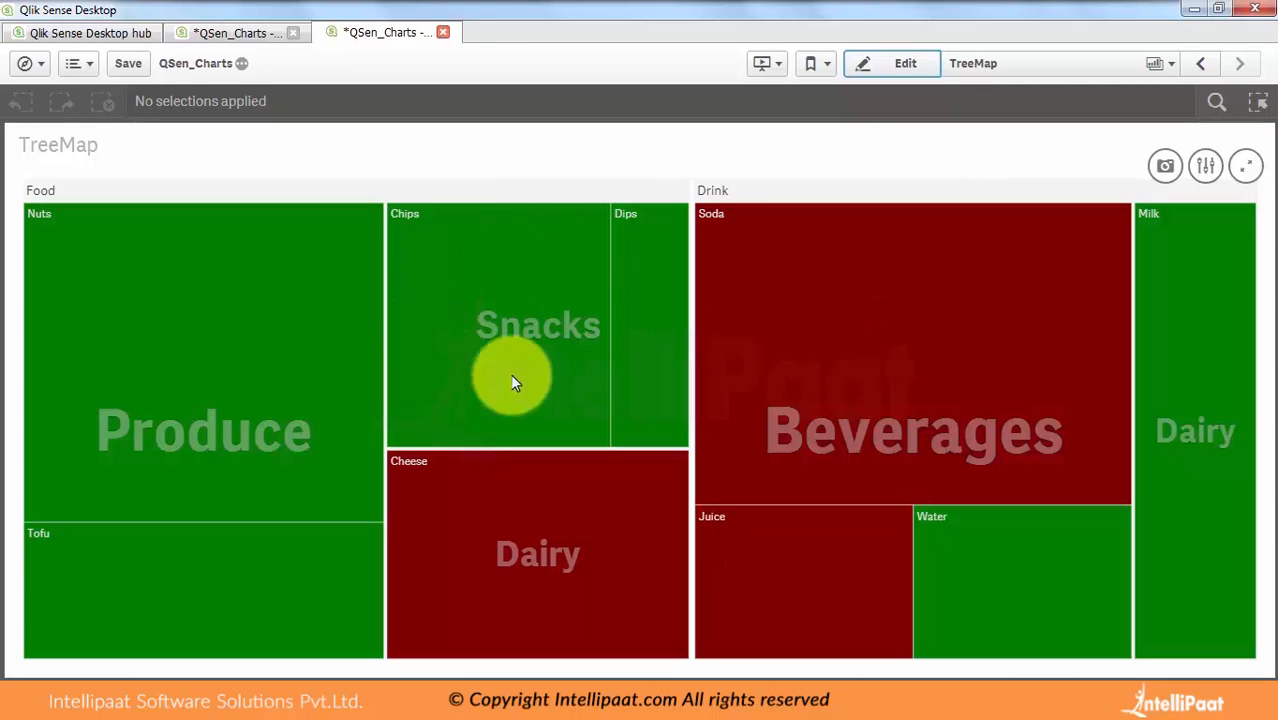
mouse_move(497, 291)
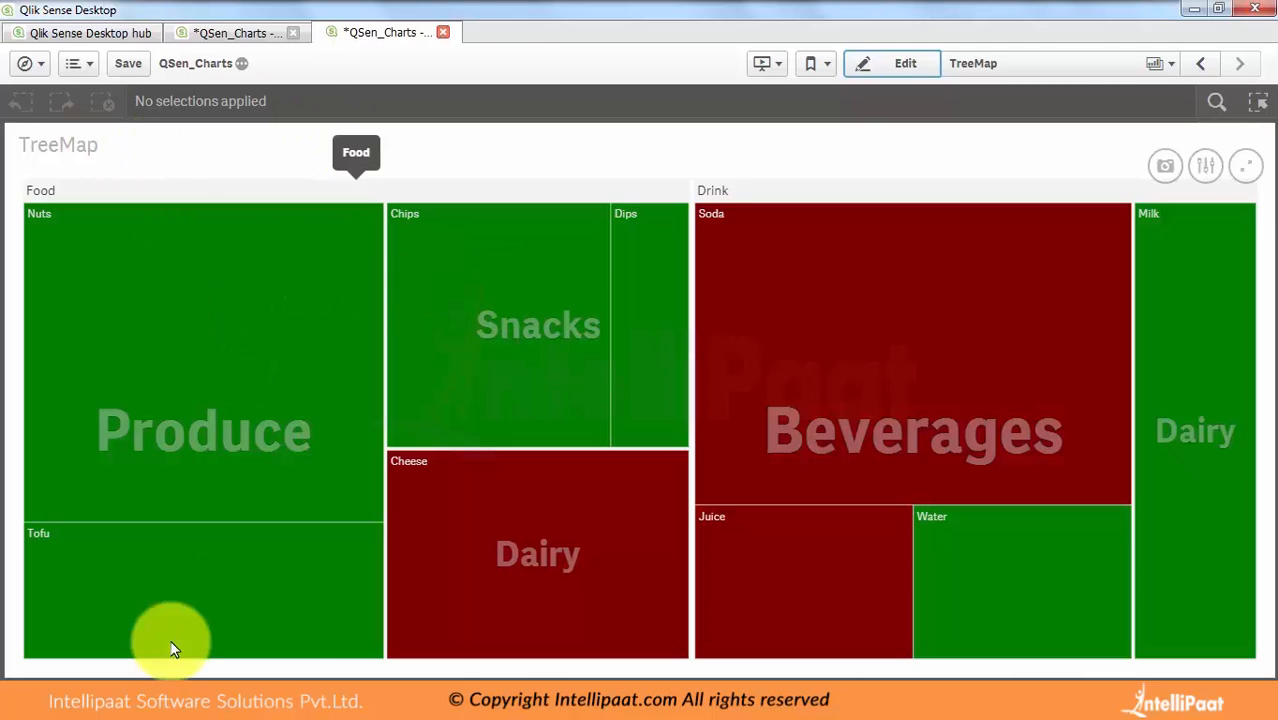
mouse_move(313, 705)
click(414, 573)
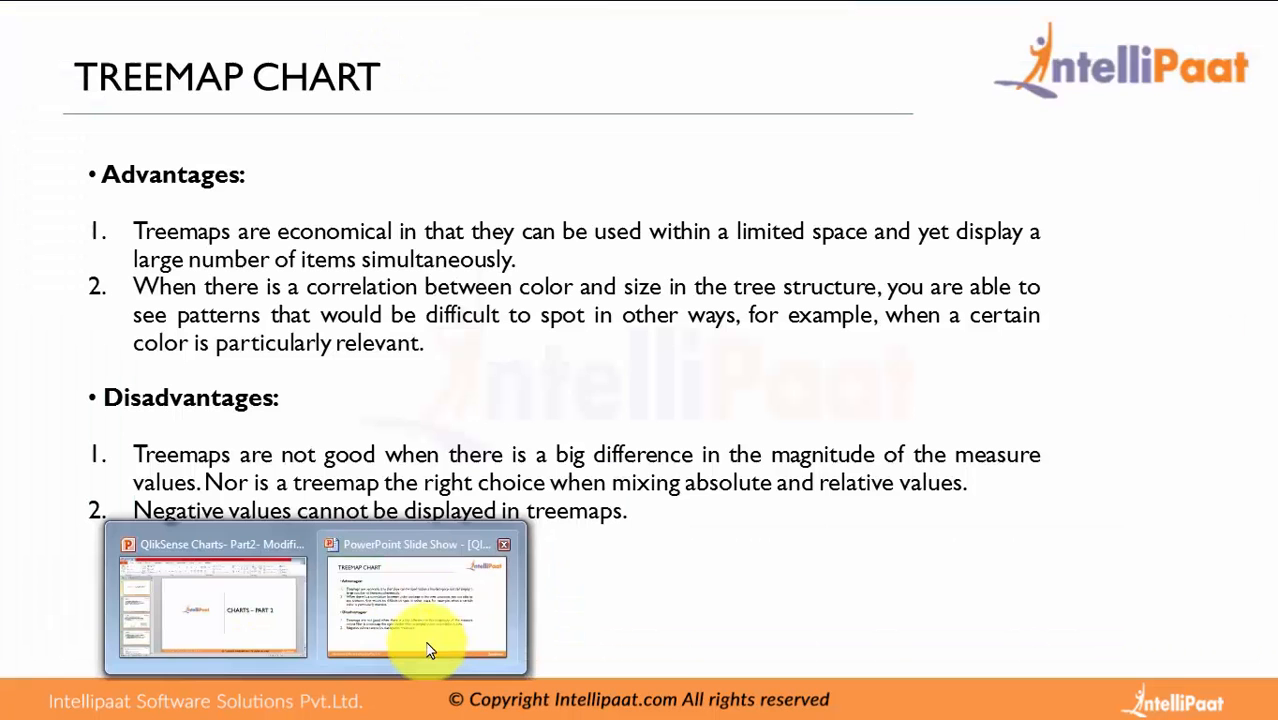
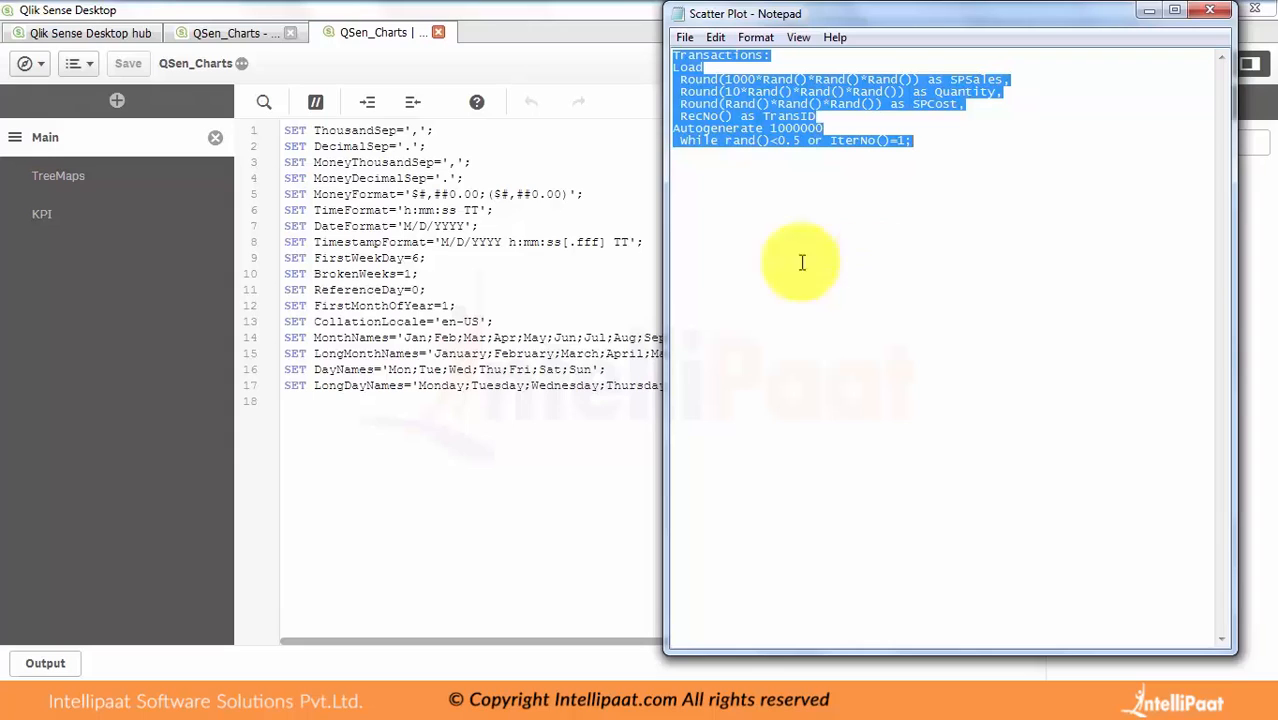
Add a script section named ScatterPlot and paste in the Transactions load script from the Scatter Plot Notepad file
click(117, 100)
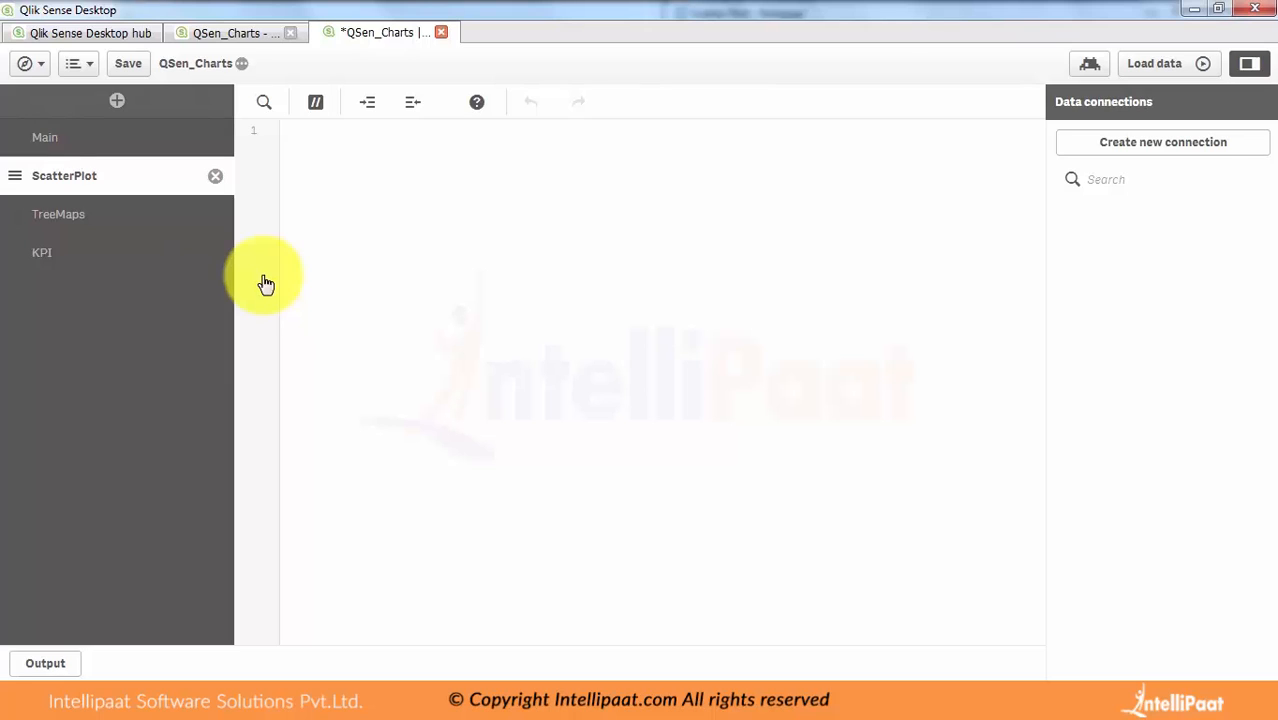
text(Transactions: Load  Round(1000*Rand()*Rand()*Rand()) as SPSales,  Round(10*Rand()*Rand()*Rand()) as Quantity,  Round(Rand()*Rand()*Rand()) as SPCost,  RecNo() as TransID Autogenerate 1000000  While rand()<0.5 or IterNo()=1;)
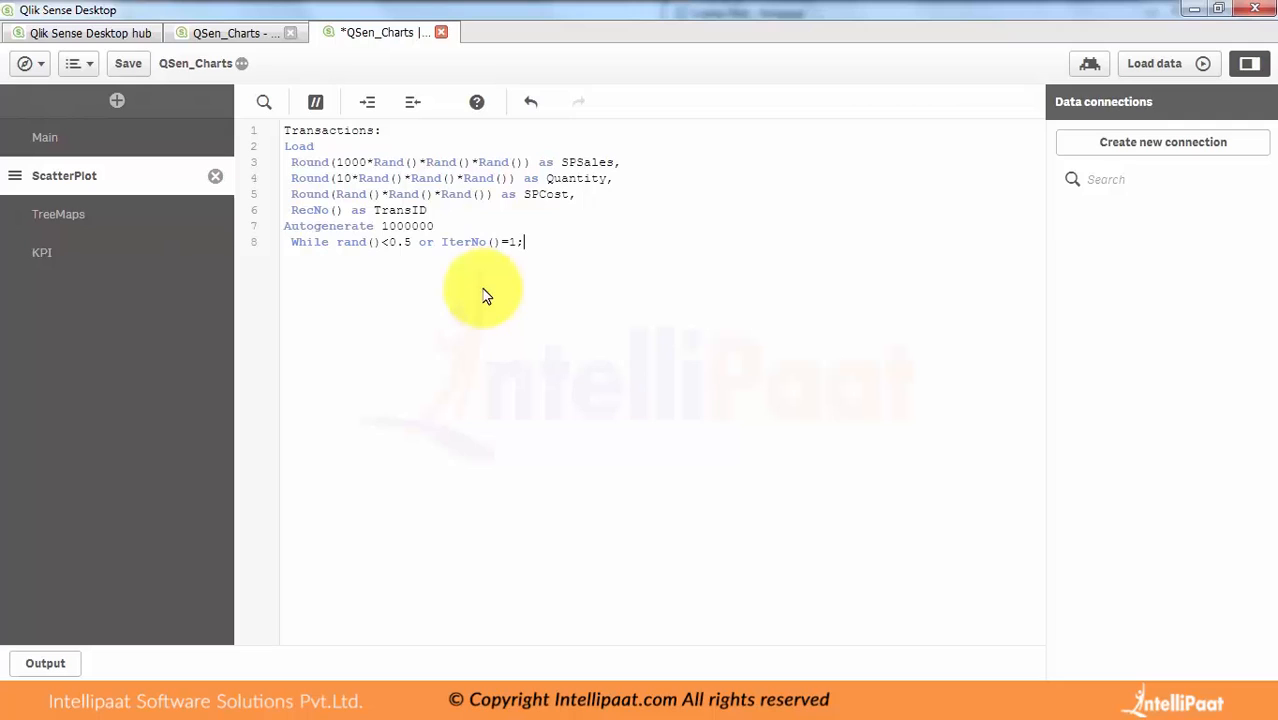
Look over the fields defined in the ScatterPlot load script, then load the data into the app
click(411, 227)
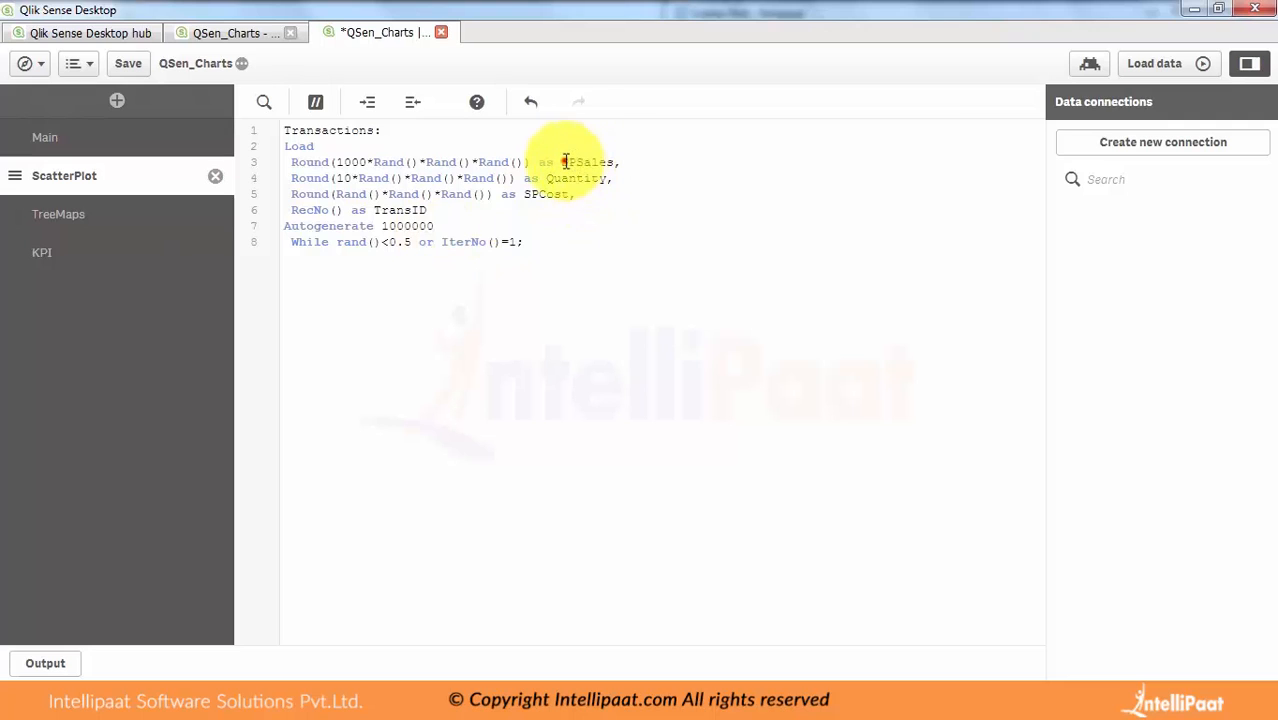
drag(565, 161, 580, 194)
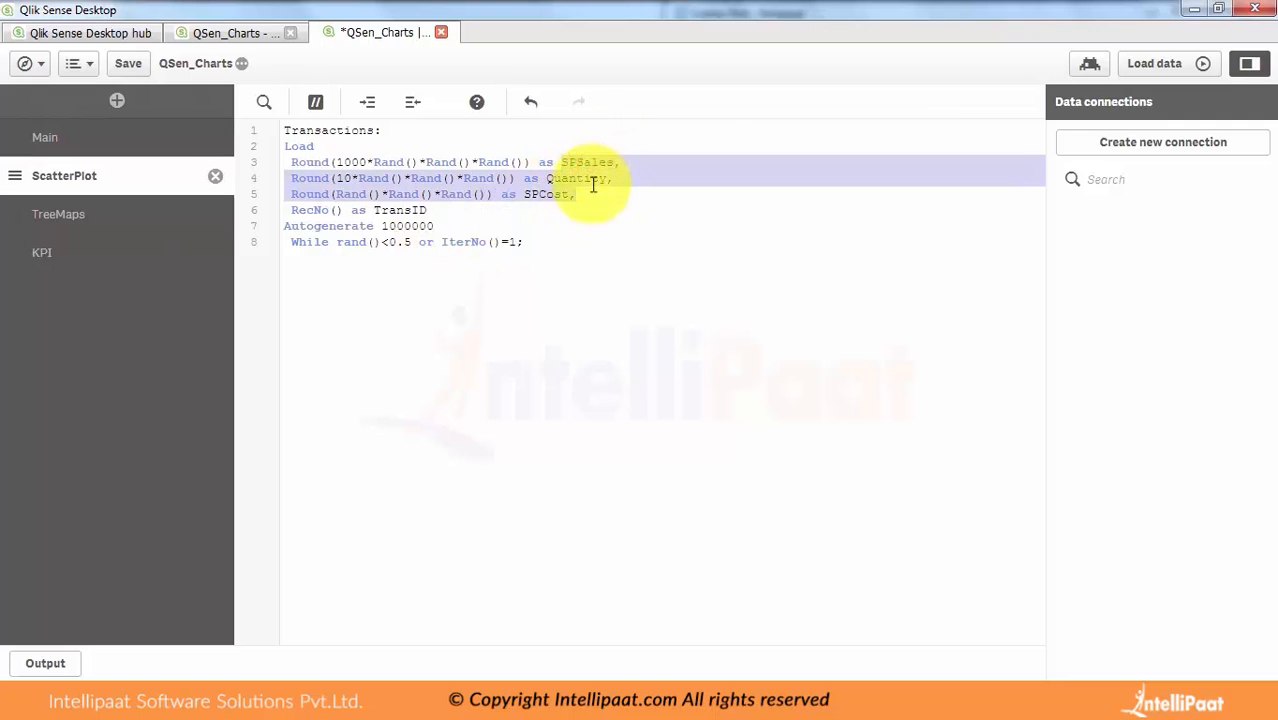
click(424, 210)
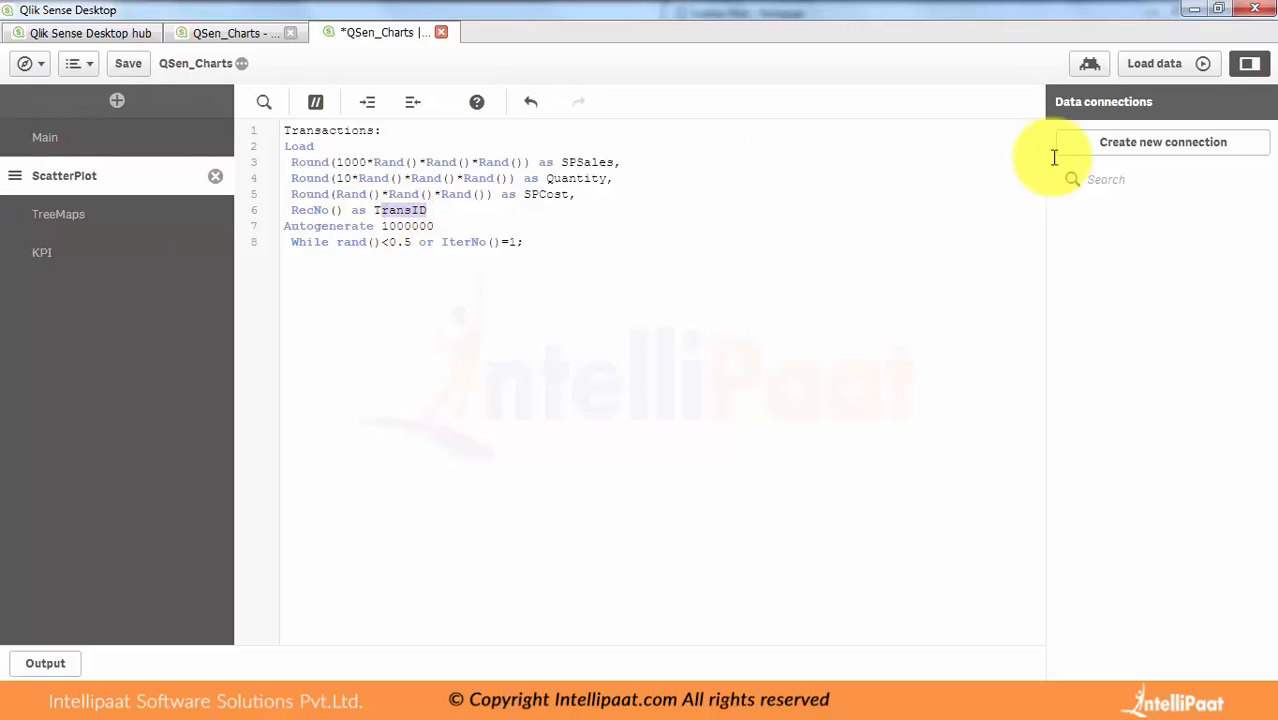
click(1158, 68)
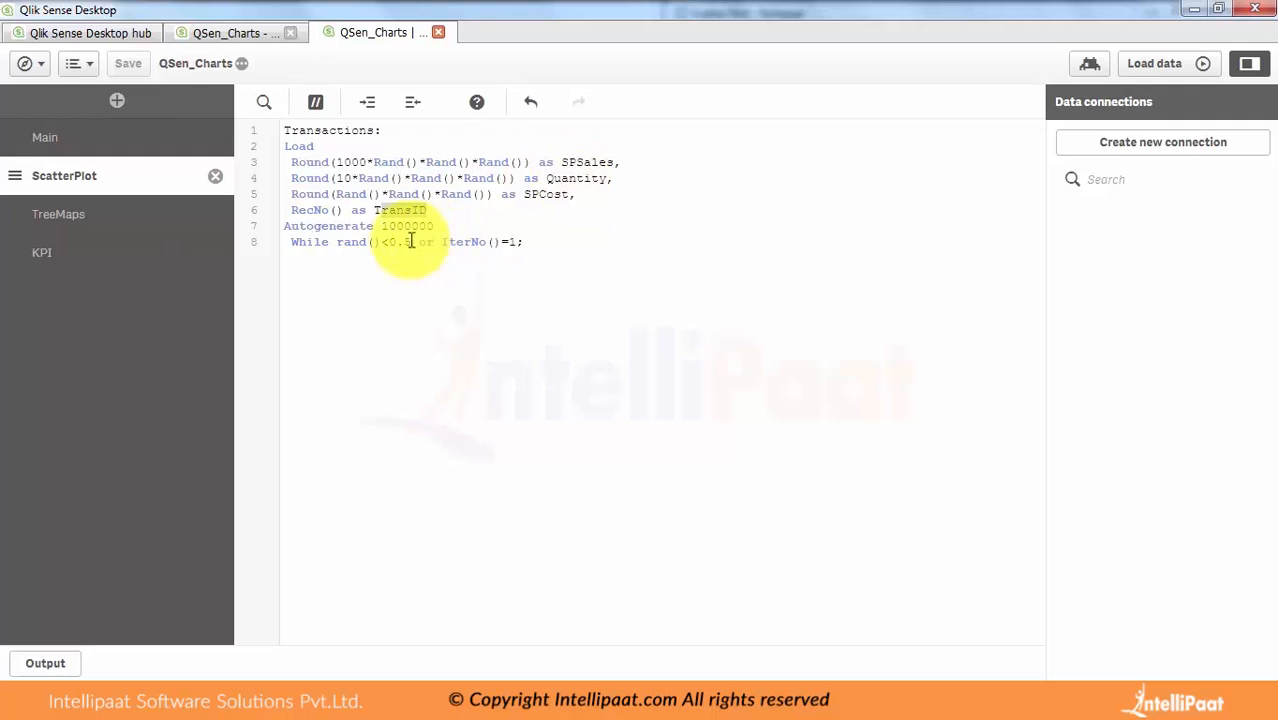
Return to the app overview, create a new sheet titled ScatterPlot, and open it
click(43, 72)
click(52, 117)
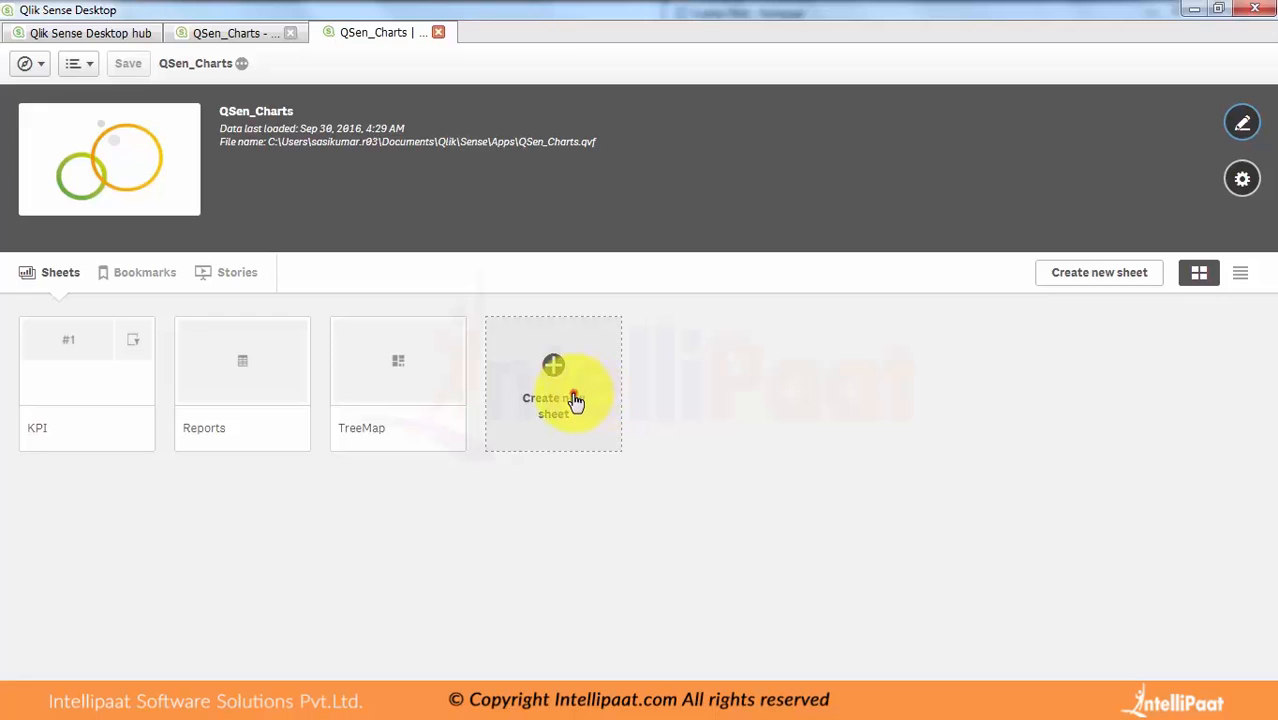
click(575, 399)
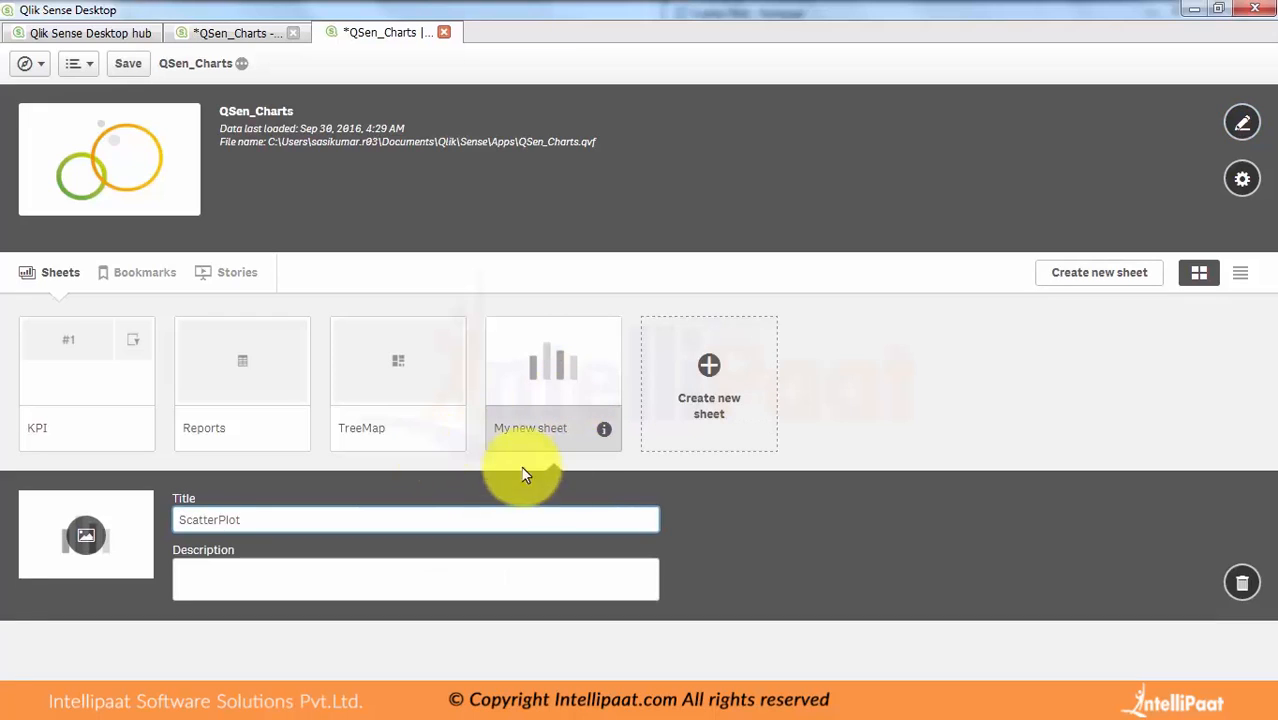
click(873, 408)
click(567, 400)
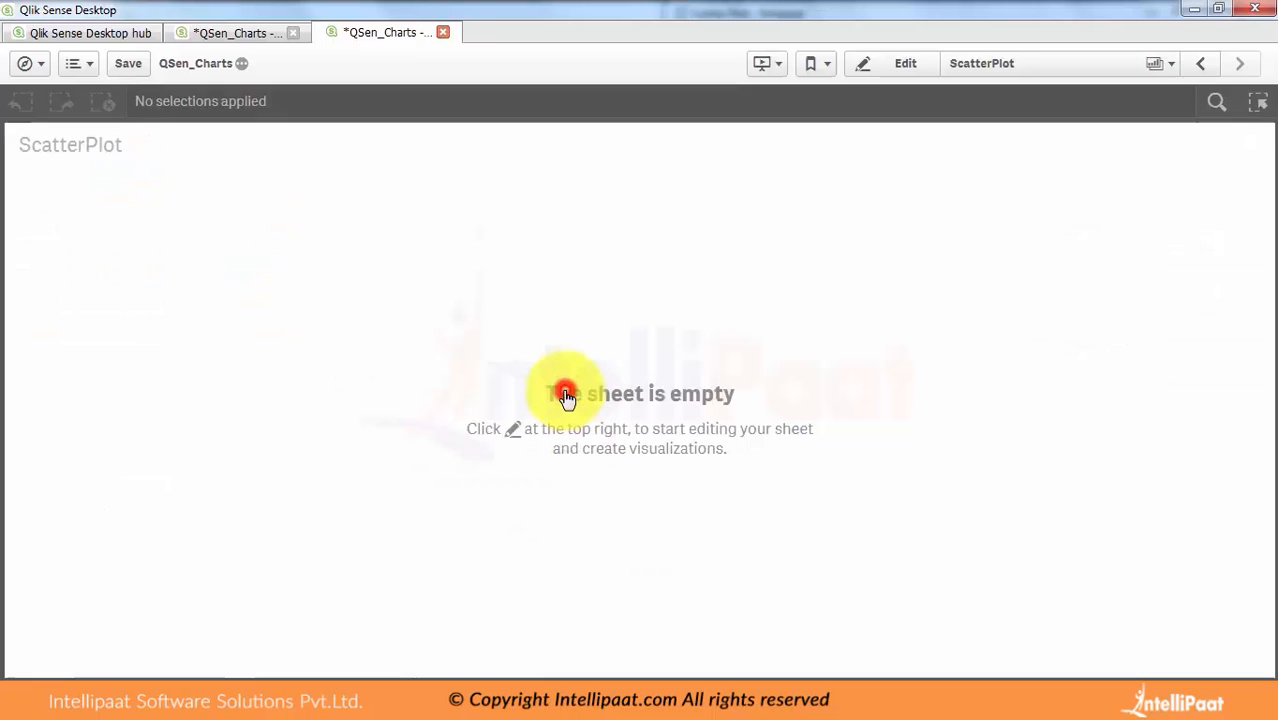
Start editing the ScatterPlot sheet, place a scatter plot chart on it, and use TransID as the chart's dimension
click(893, 77)
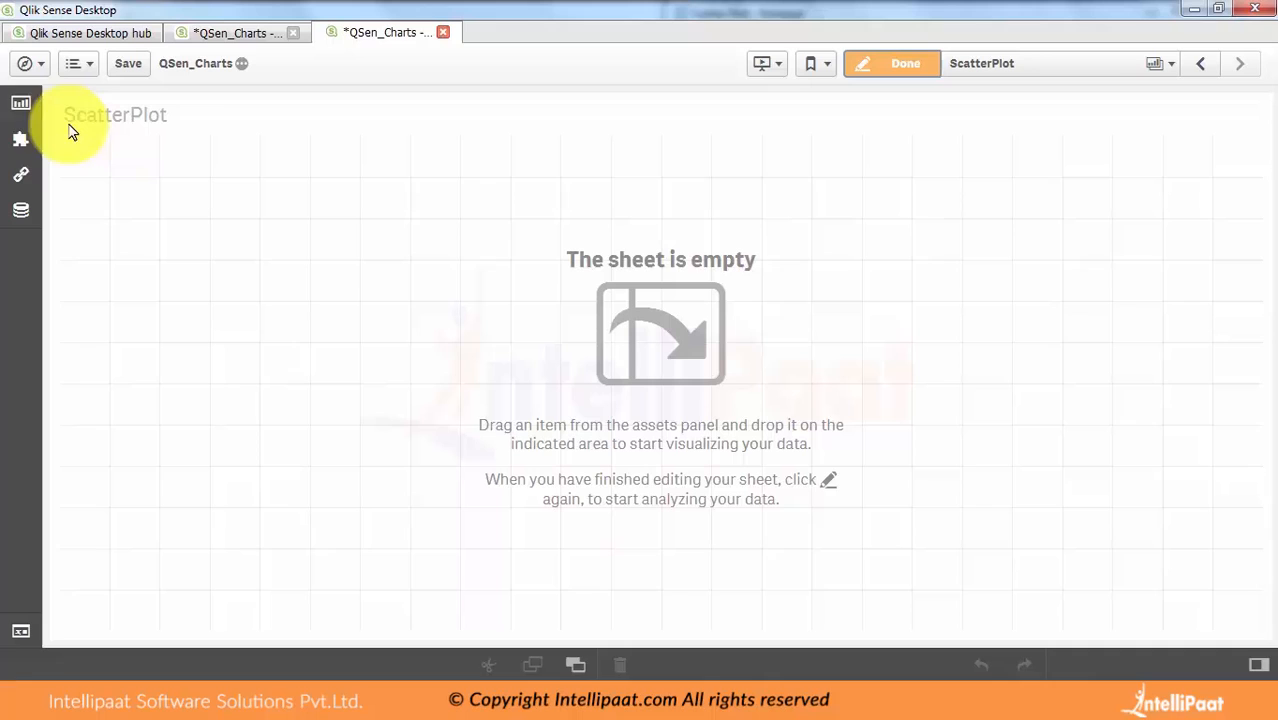
click(22, 103)
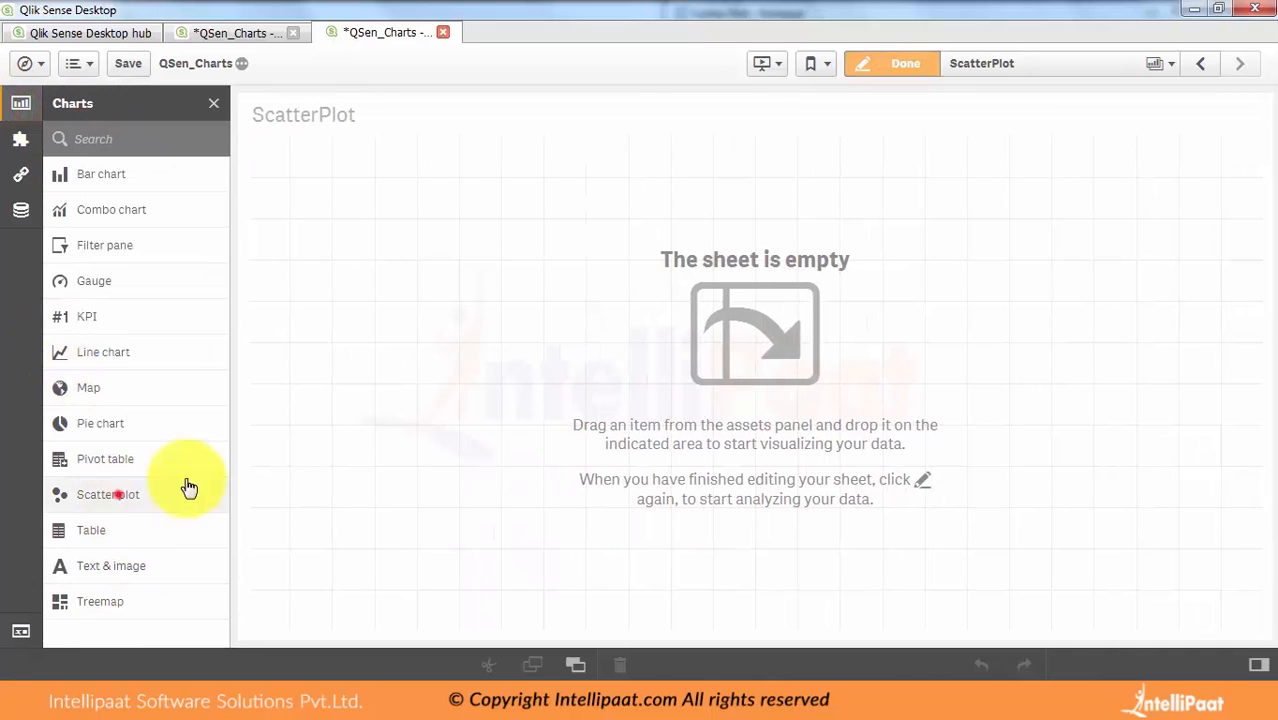
drag(185, 488, 742, 371)
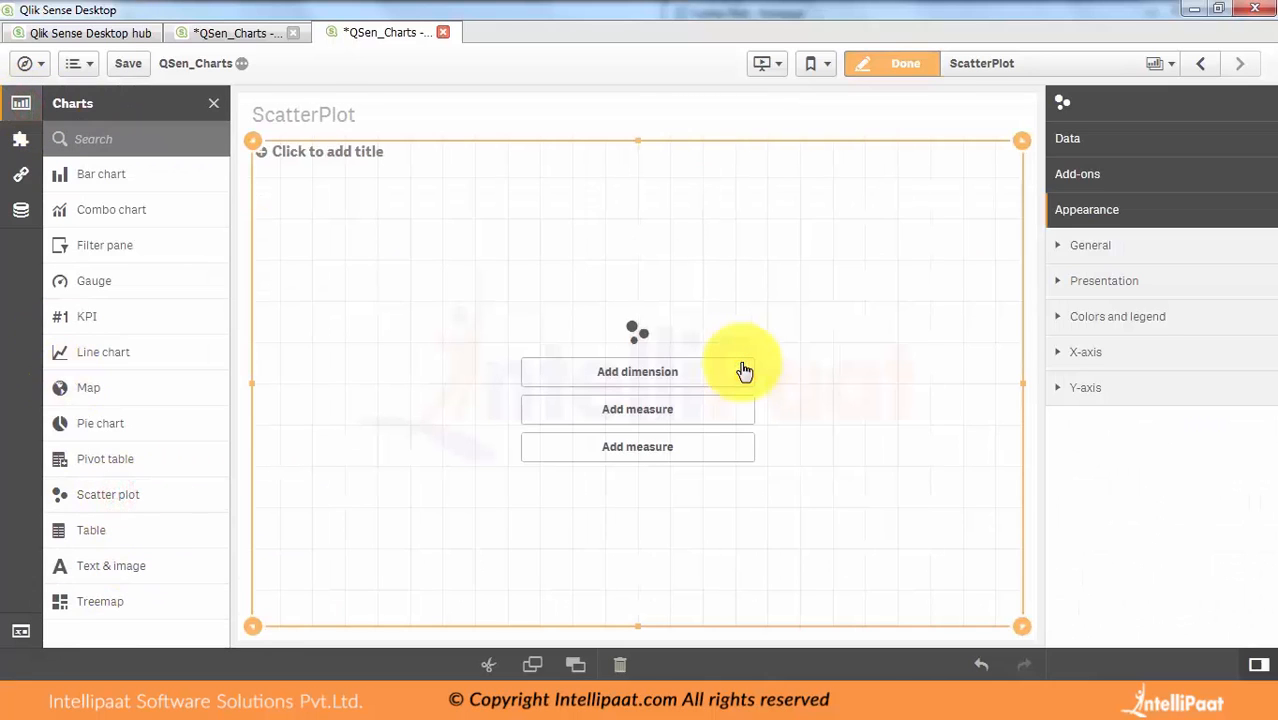
click(655, 373)
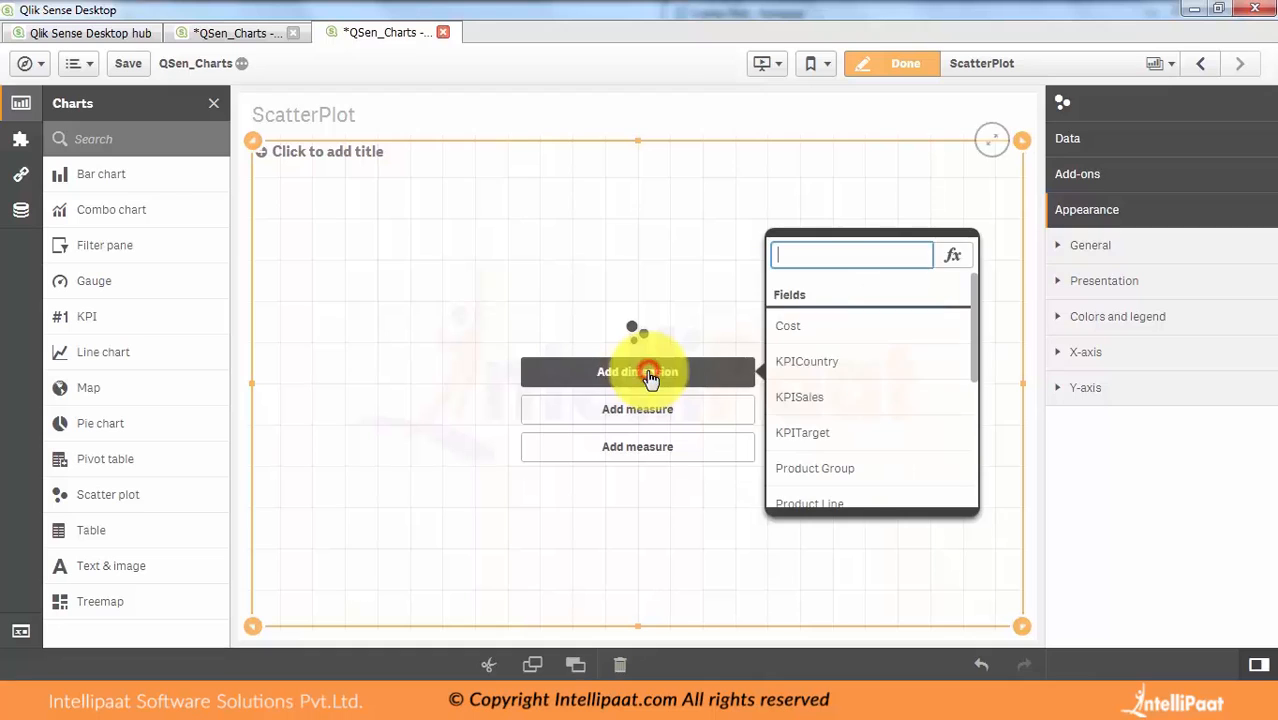
text(Tra)
click(841, 330)
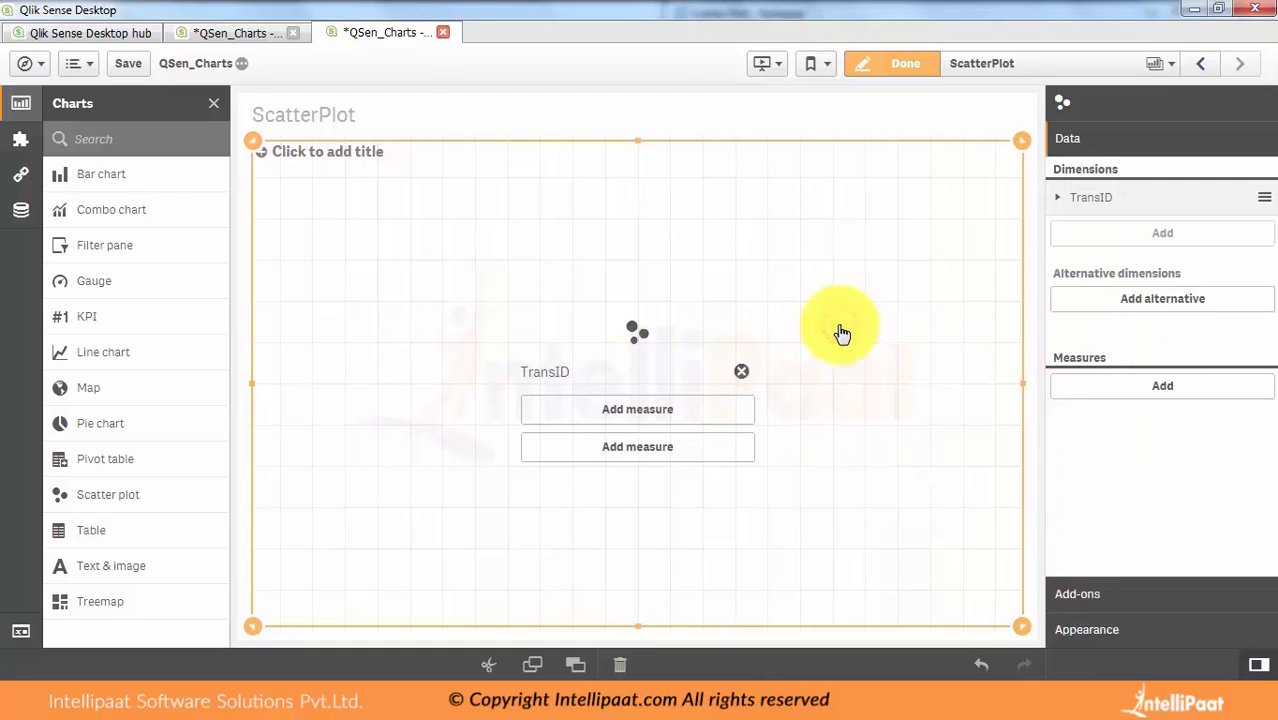
Add Sum(SPSales) as the scatter plot's first measure
click(637, 411)
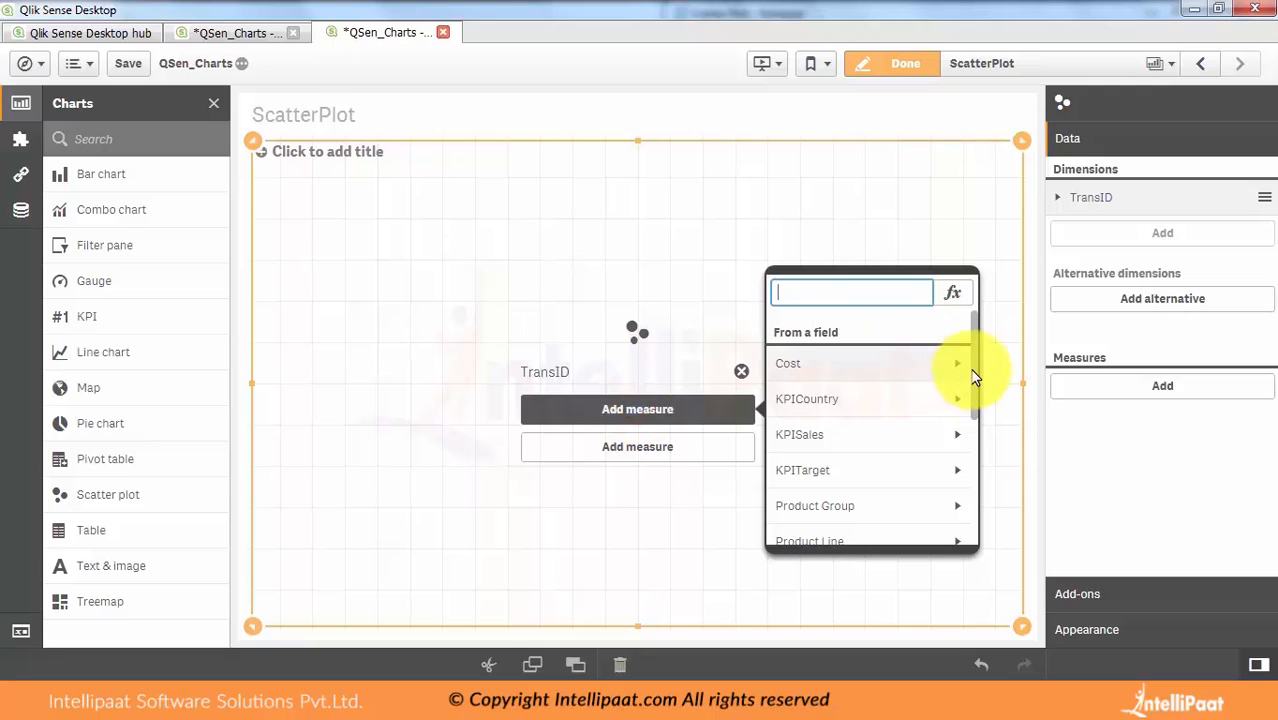
drag(971, 367, 977, 480)
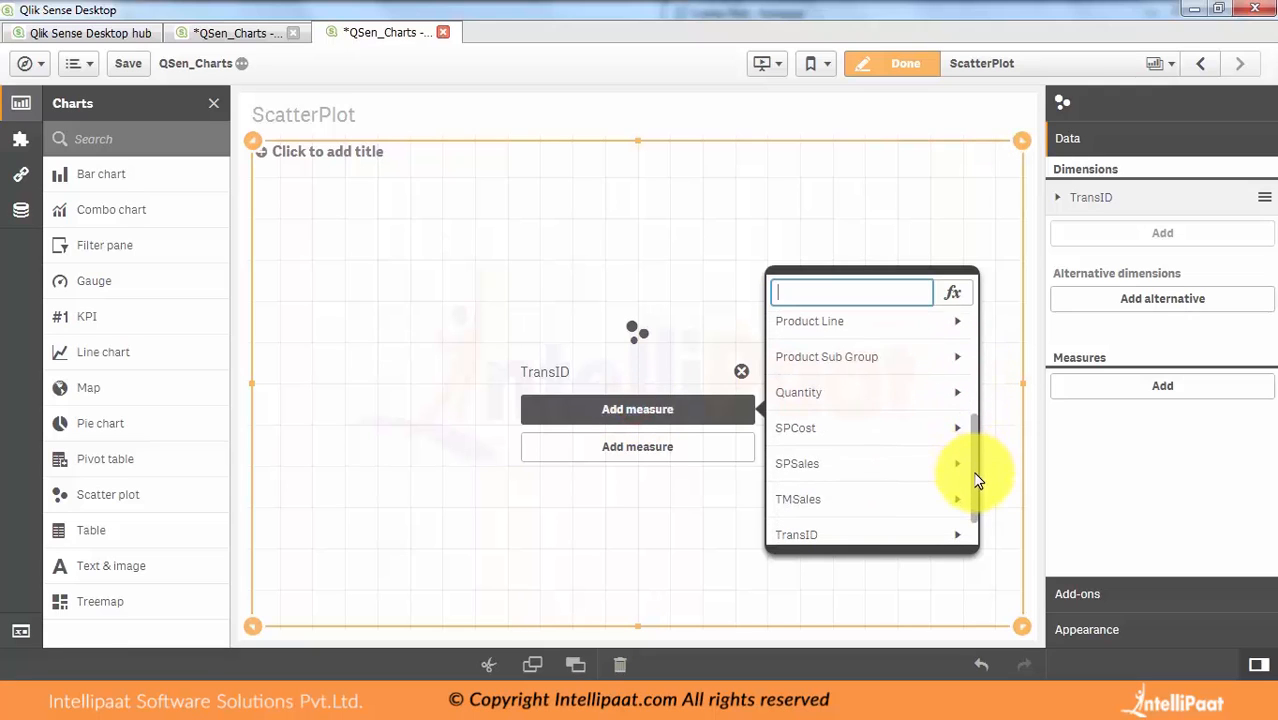
click(882, 478)
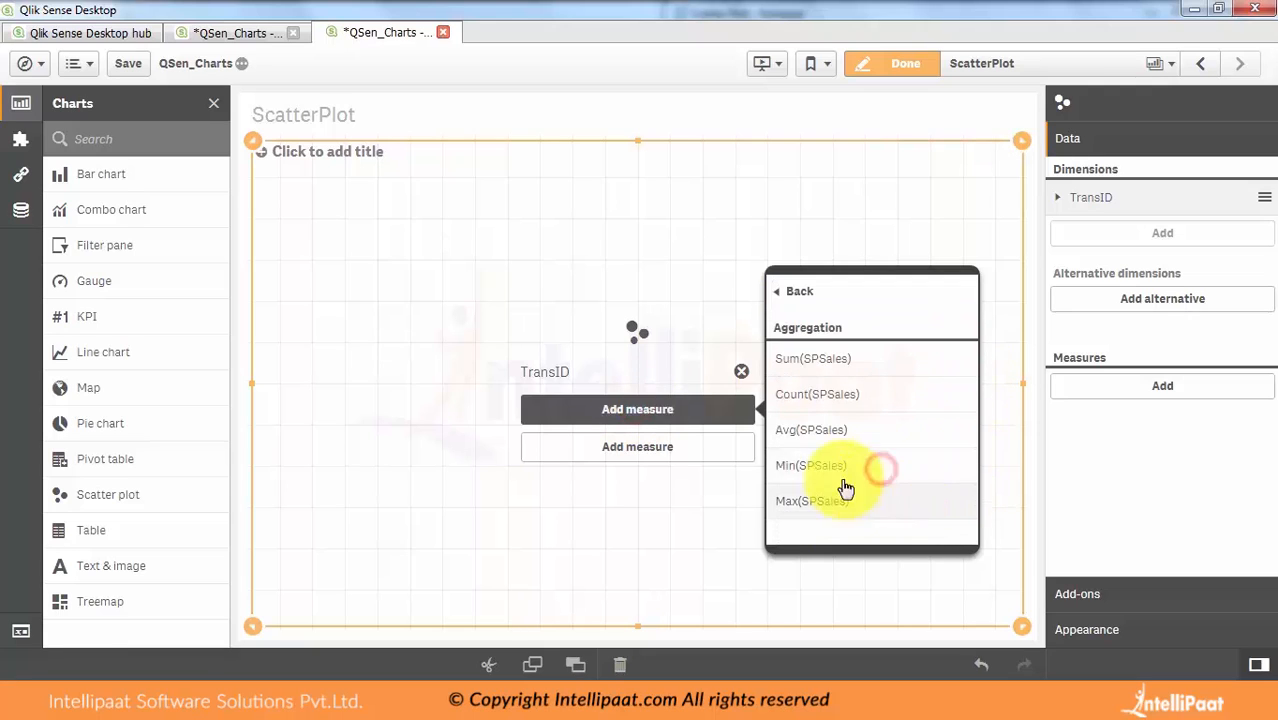
click(809, 365)
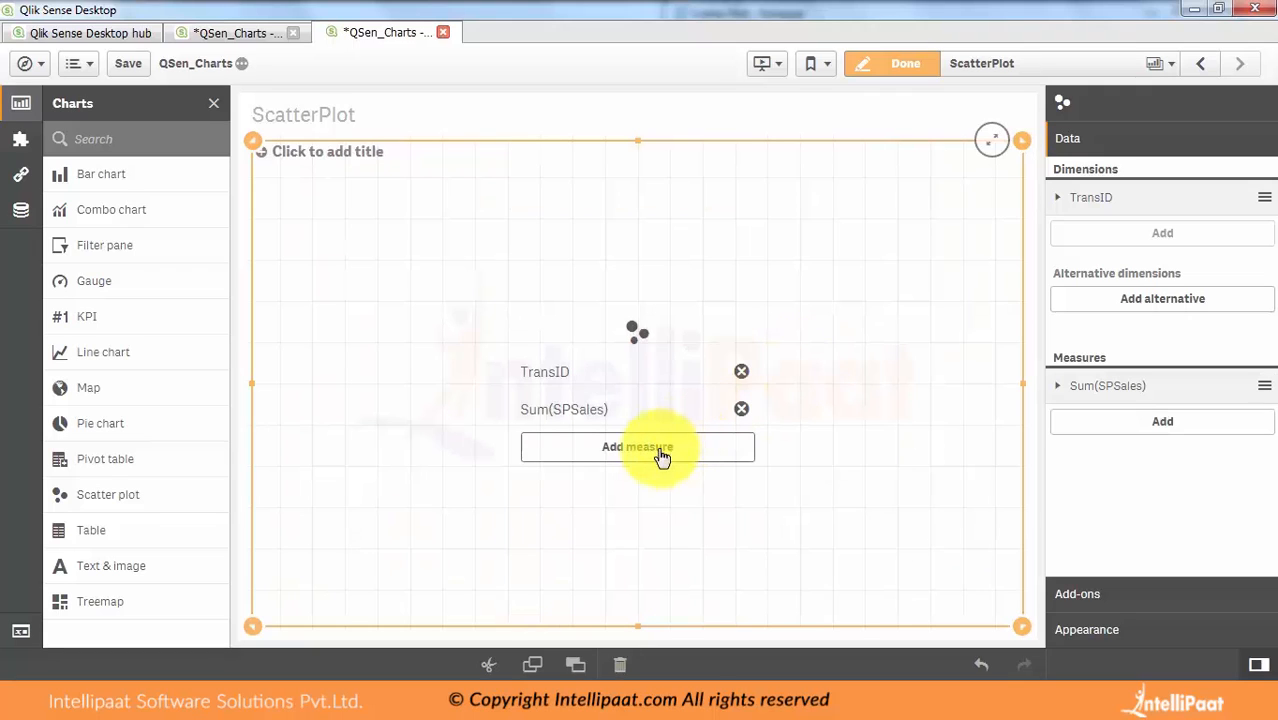
Add Sum(Quantity) as the scatter plot's second measure
click(658, 458)
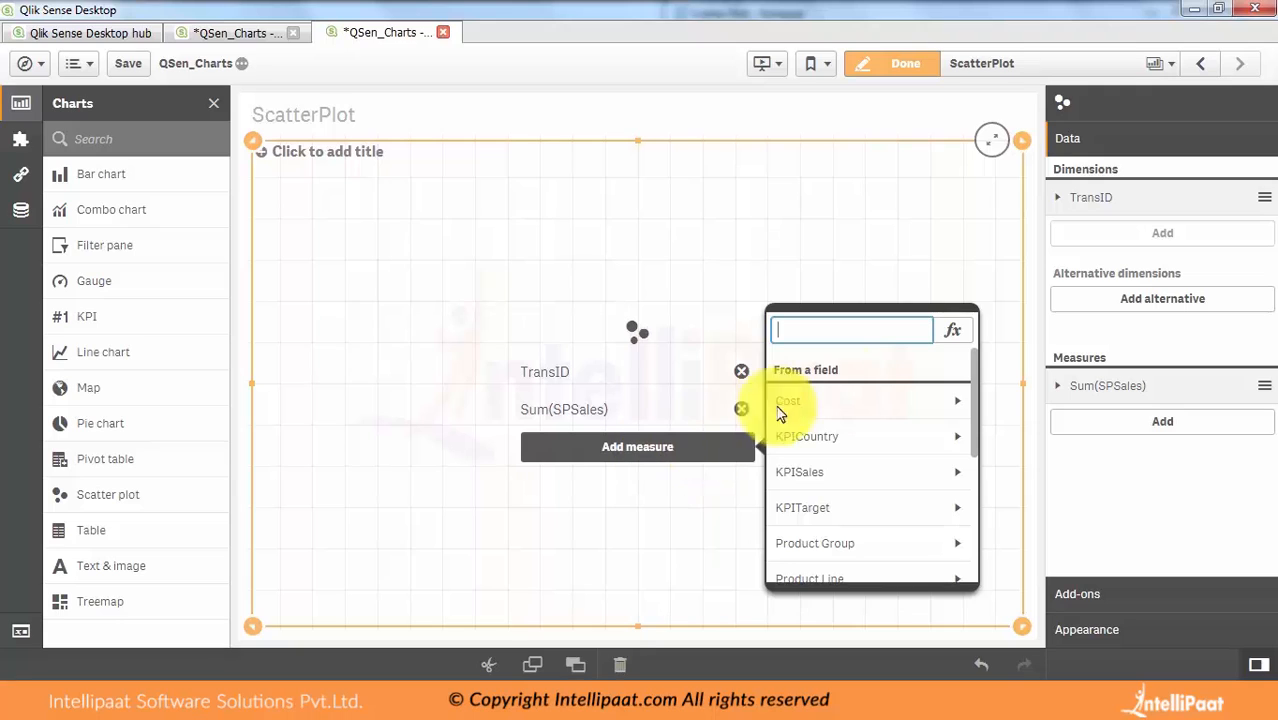
drag(976, 415, 976, 495)
click(870, 510)
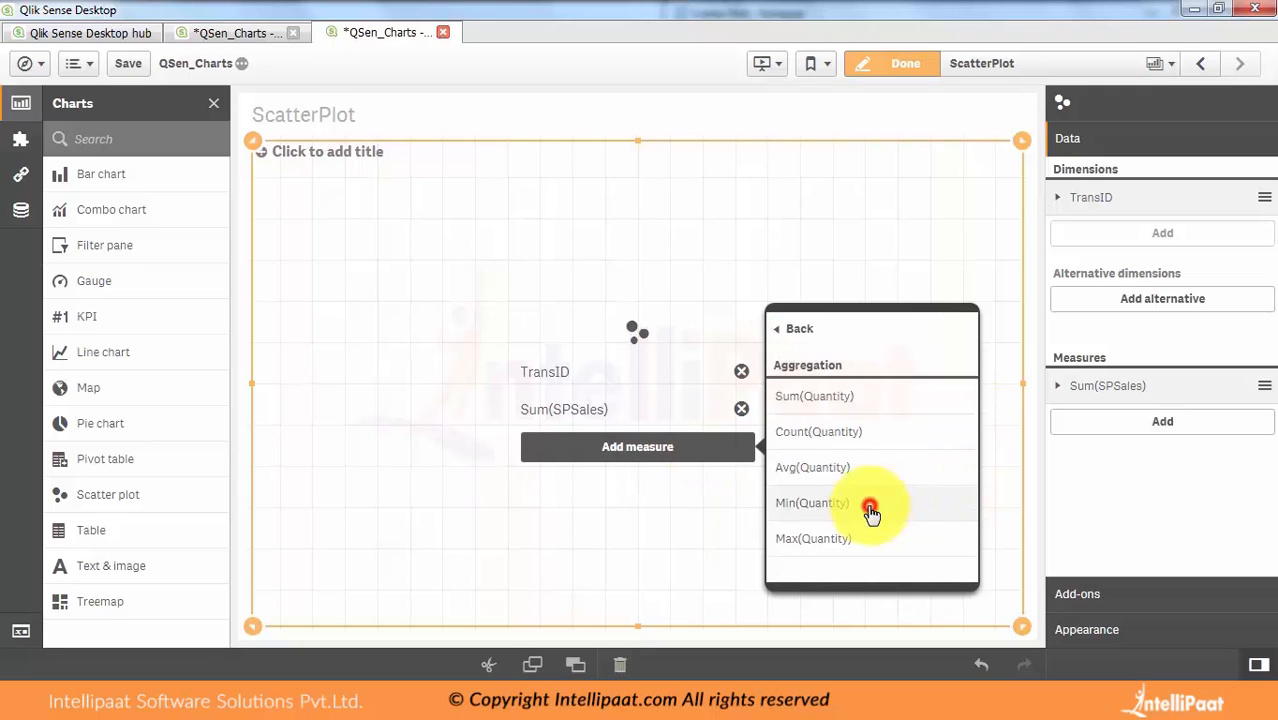
click(785, 400)
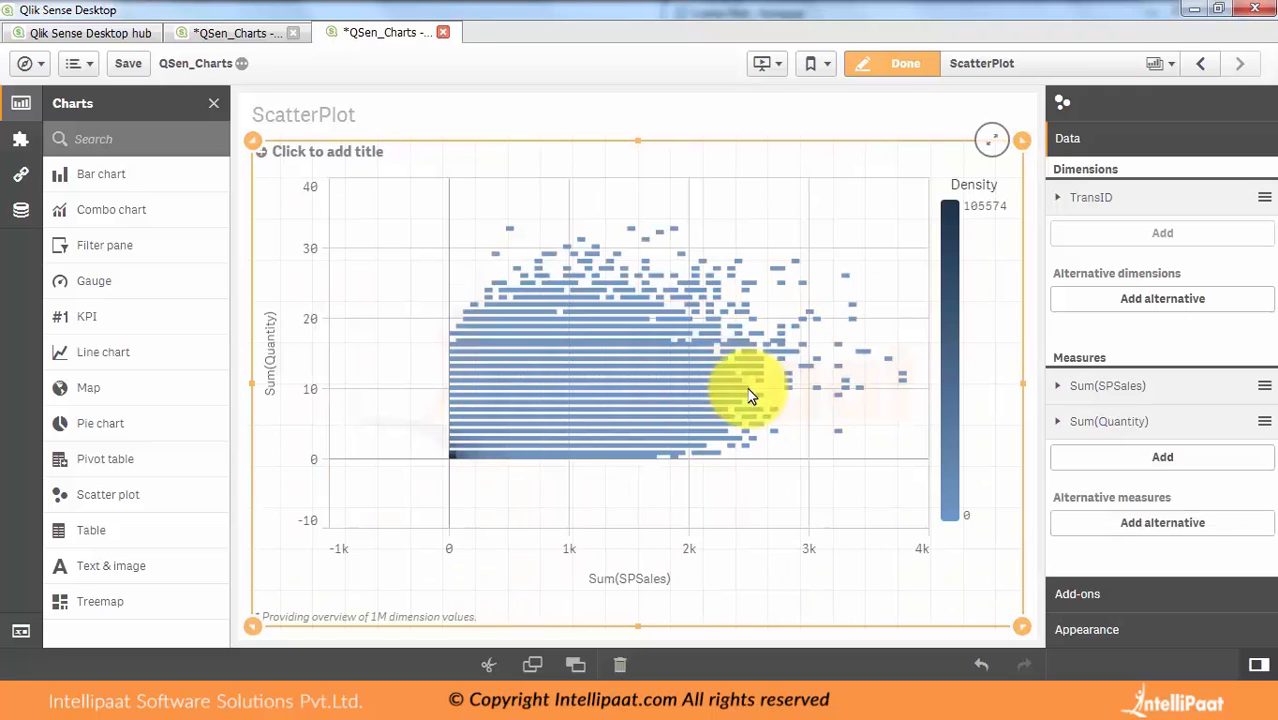
Set the label of the scatter plot's Sum(SPSales) measure to Sales
click(1059, 388)
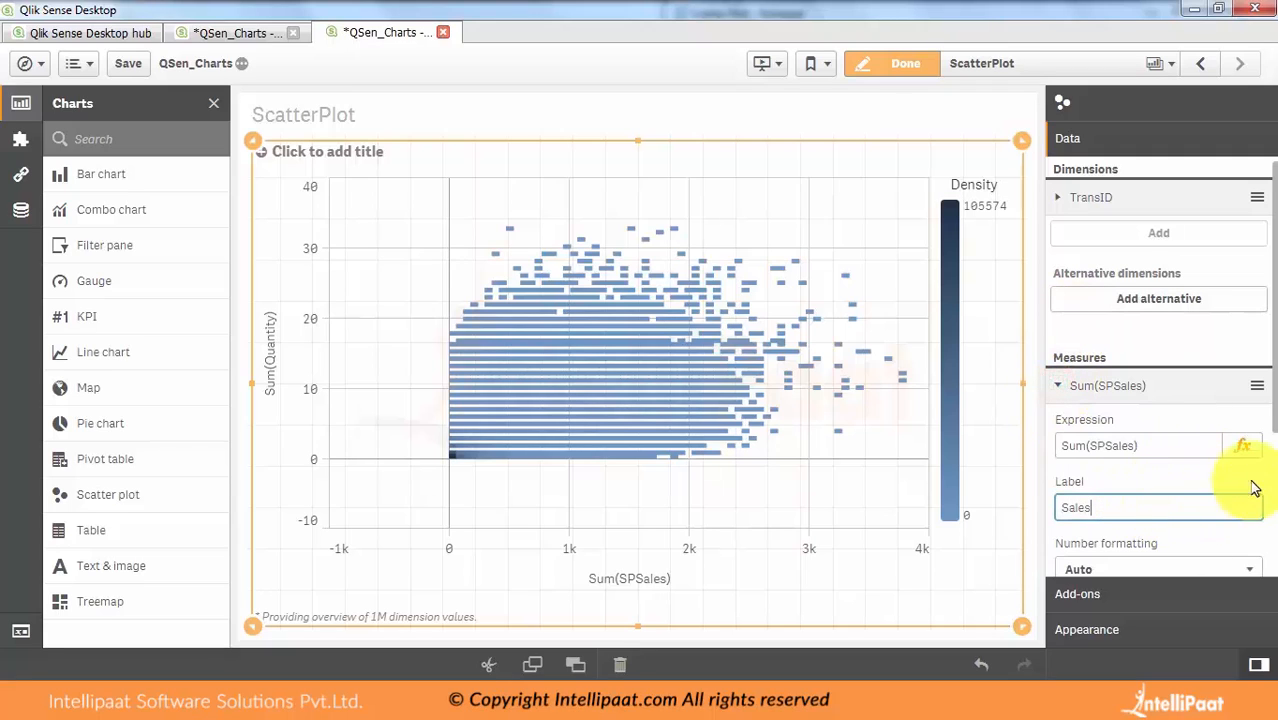
click(1059, 388)
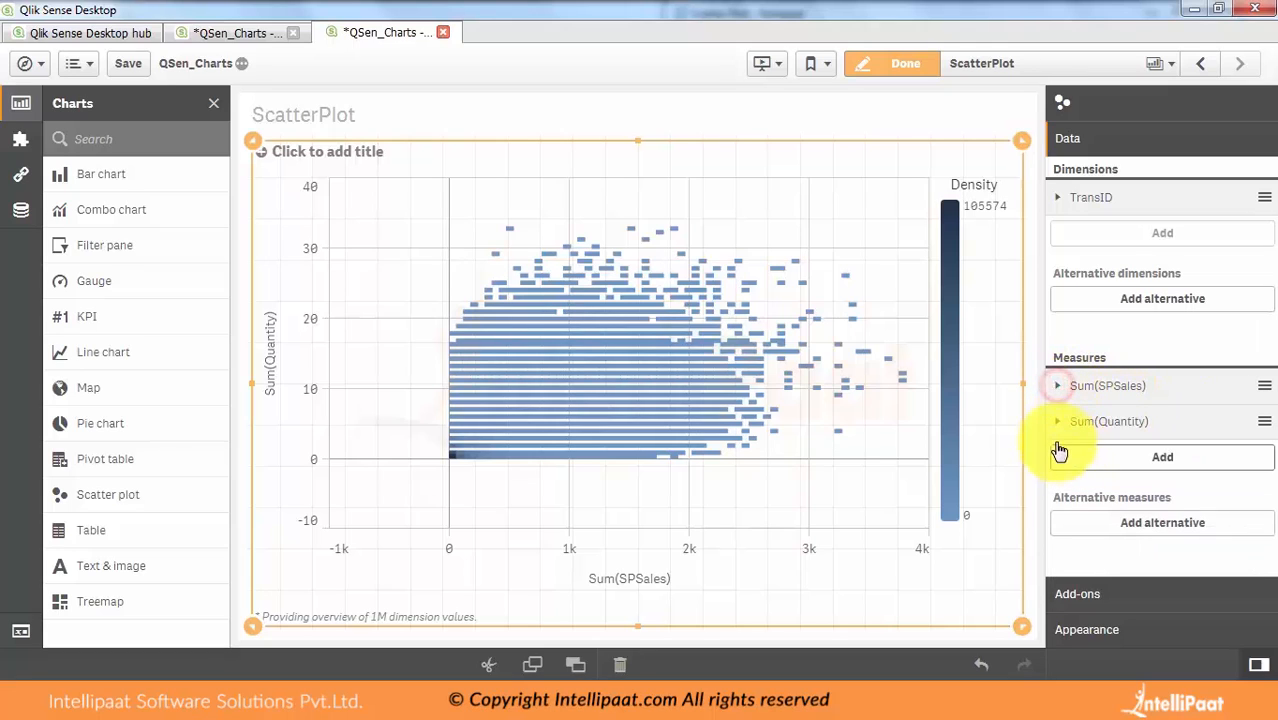
Give the Sum(Quantity) measure the label Quantity
click(1057, 422)
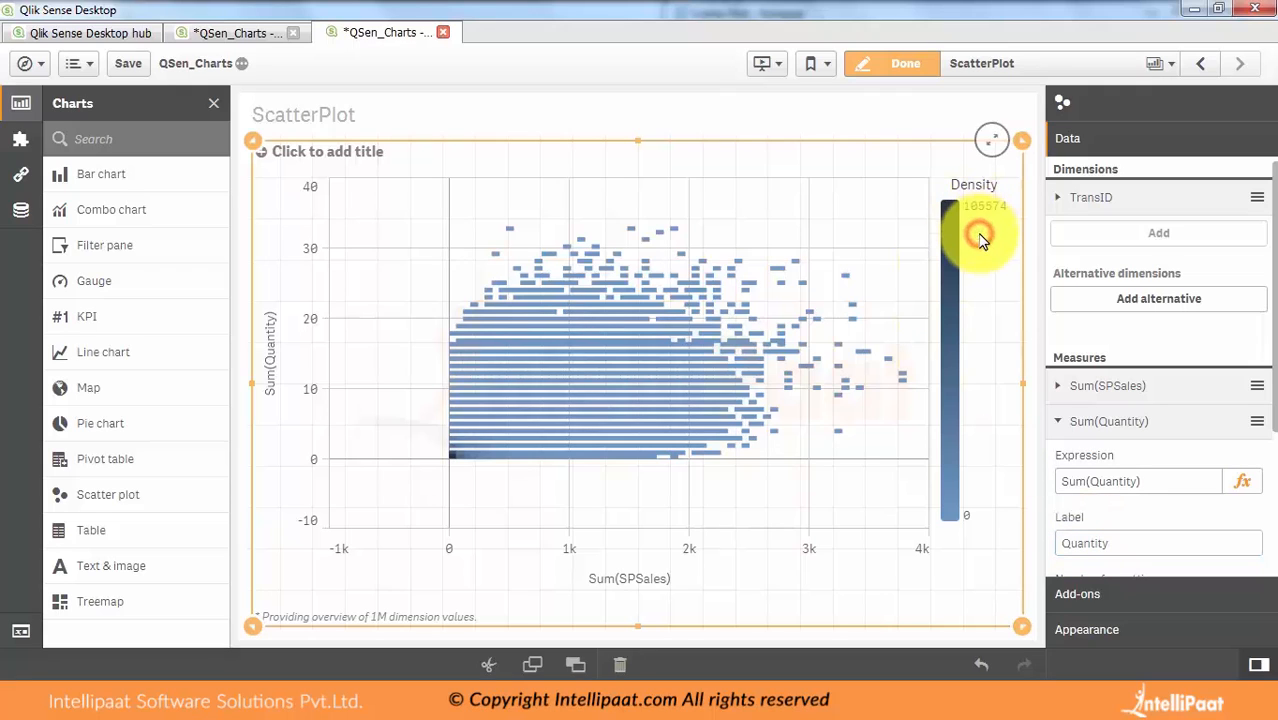
click(890, 63)
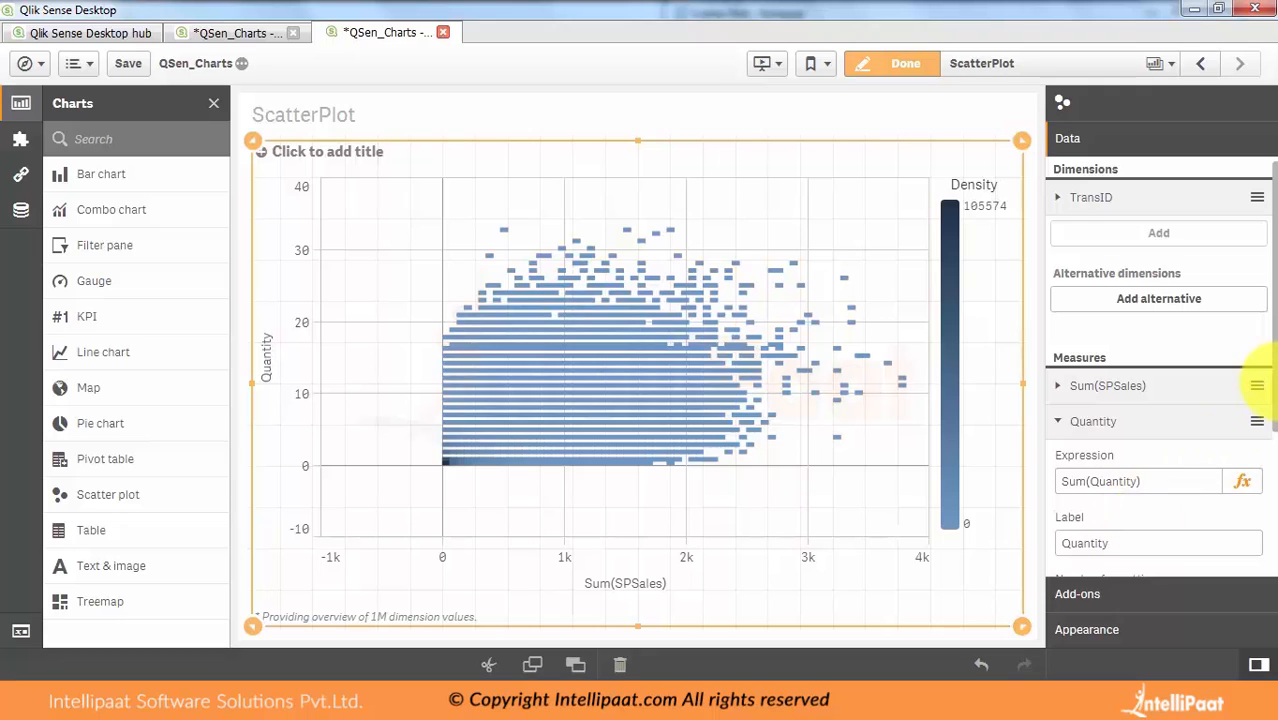
Add Sum(SPCost) as the third measure of the scatter plot
drag(1272, 342, 1258, 460)
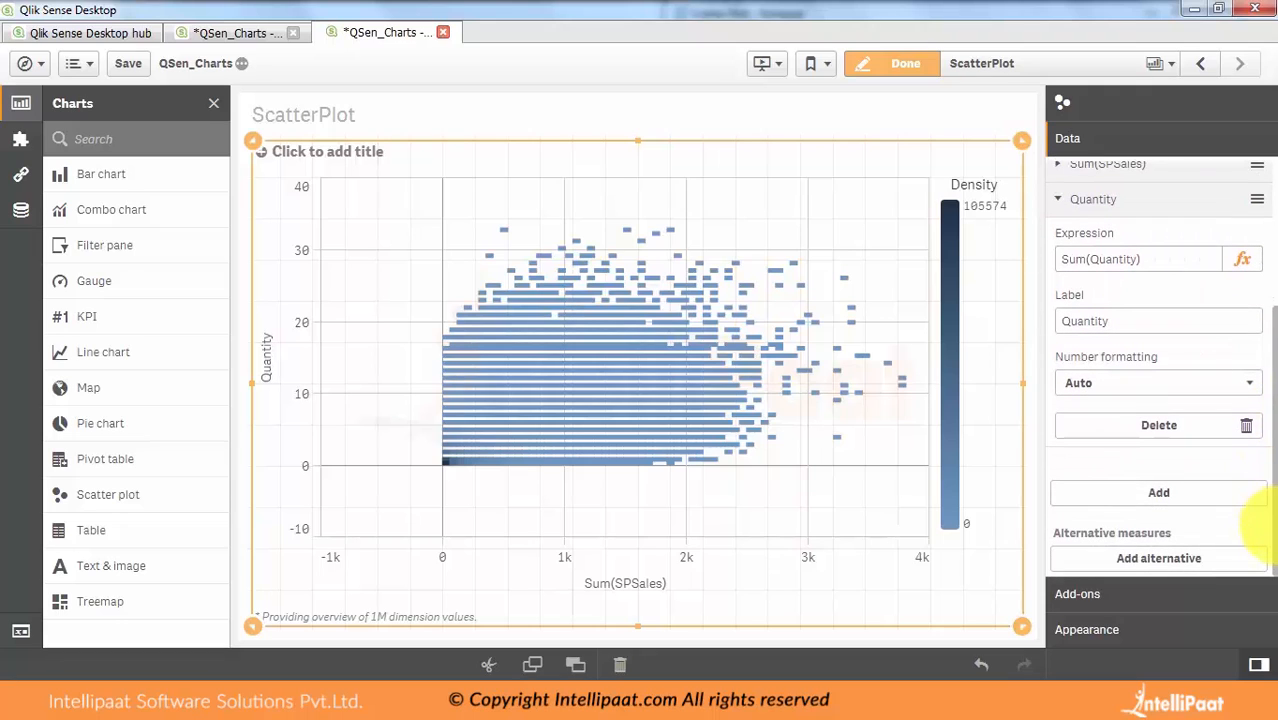
click(1162, 491)
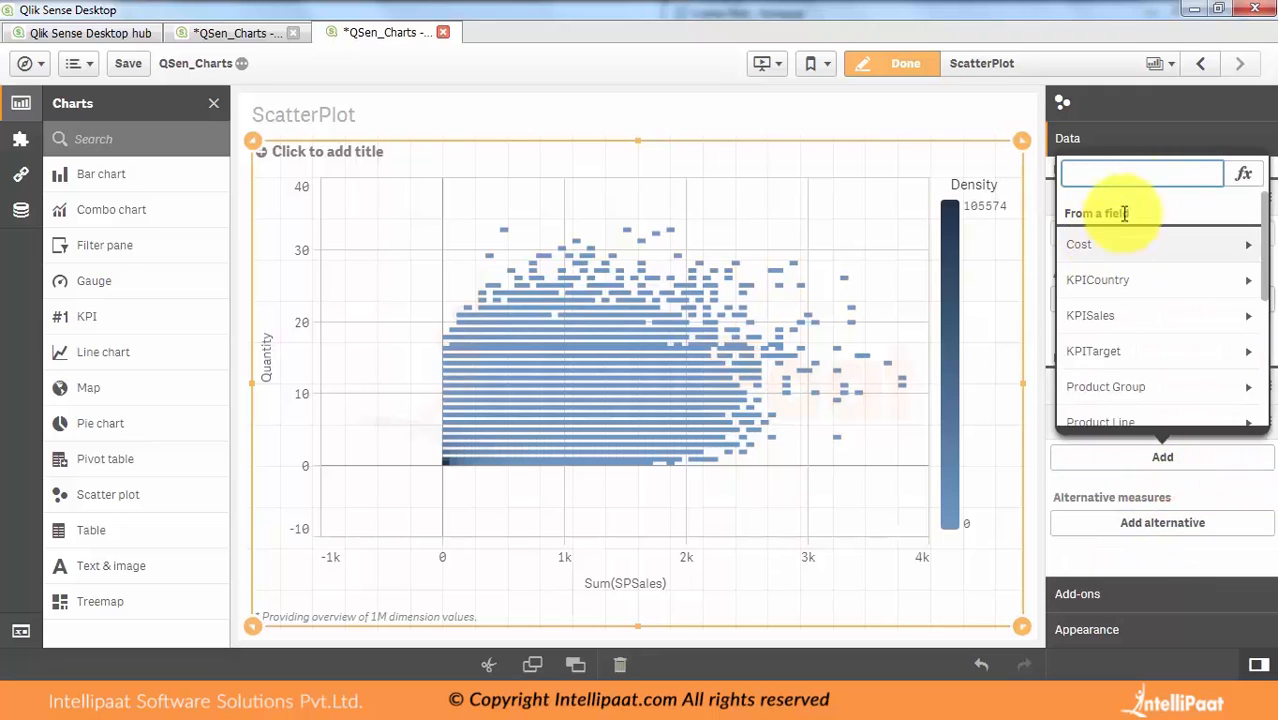
scroll(1258, 300, down, 4)
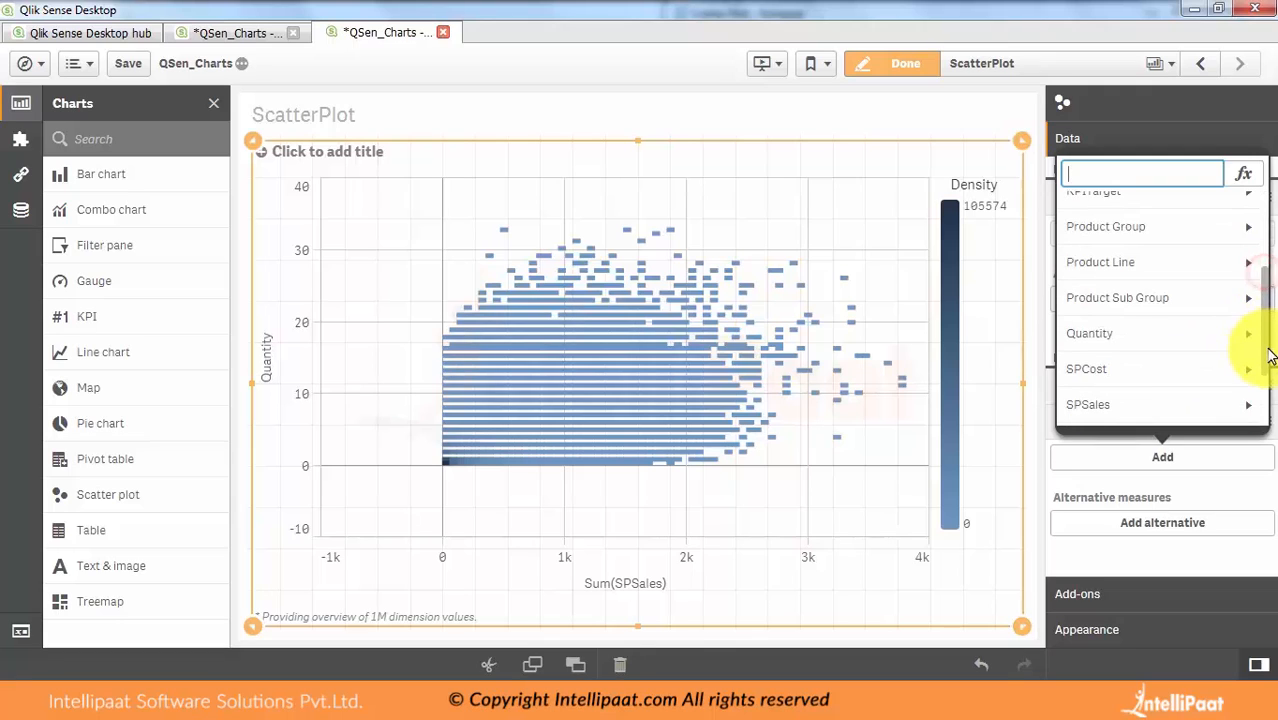
click(1135, 348)
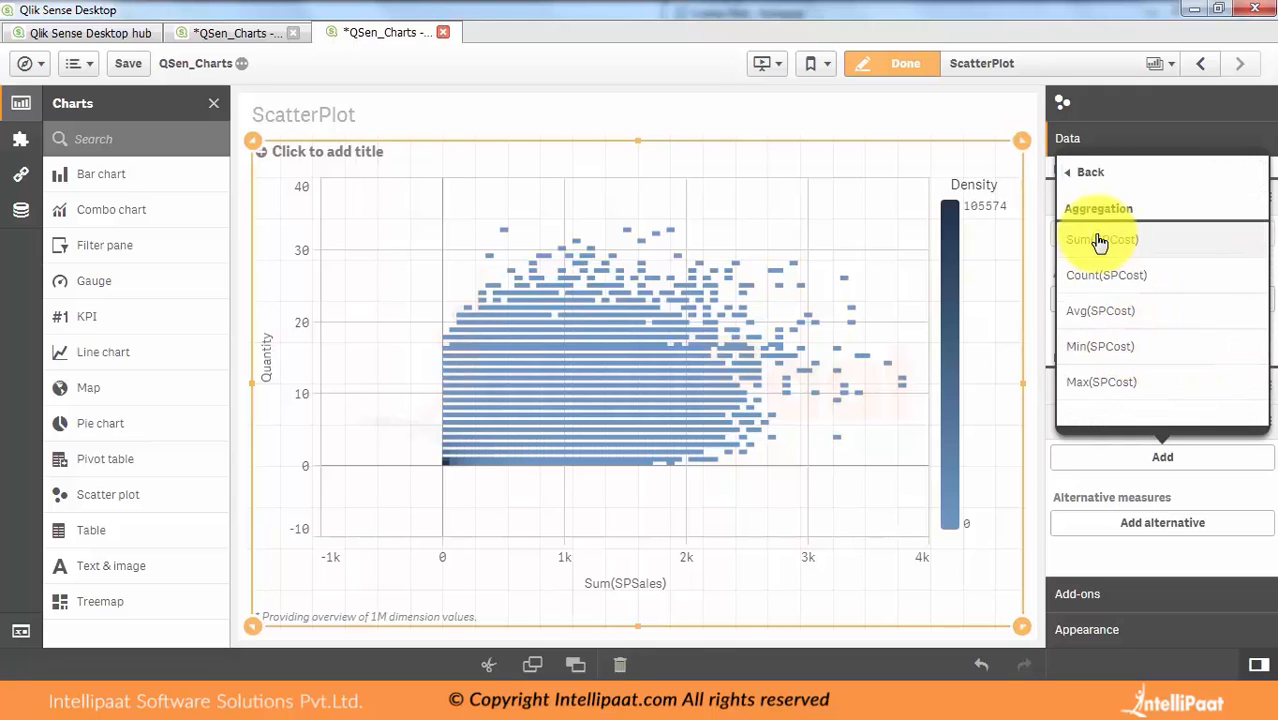
click(1098, 241)
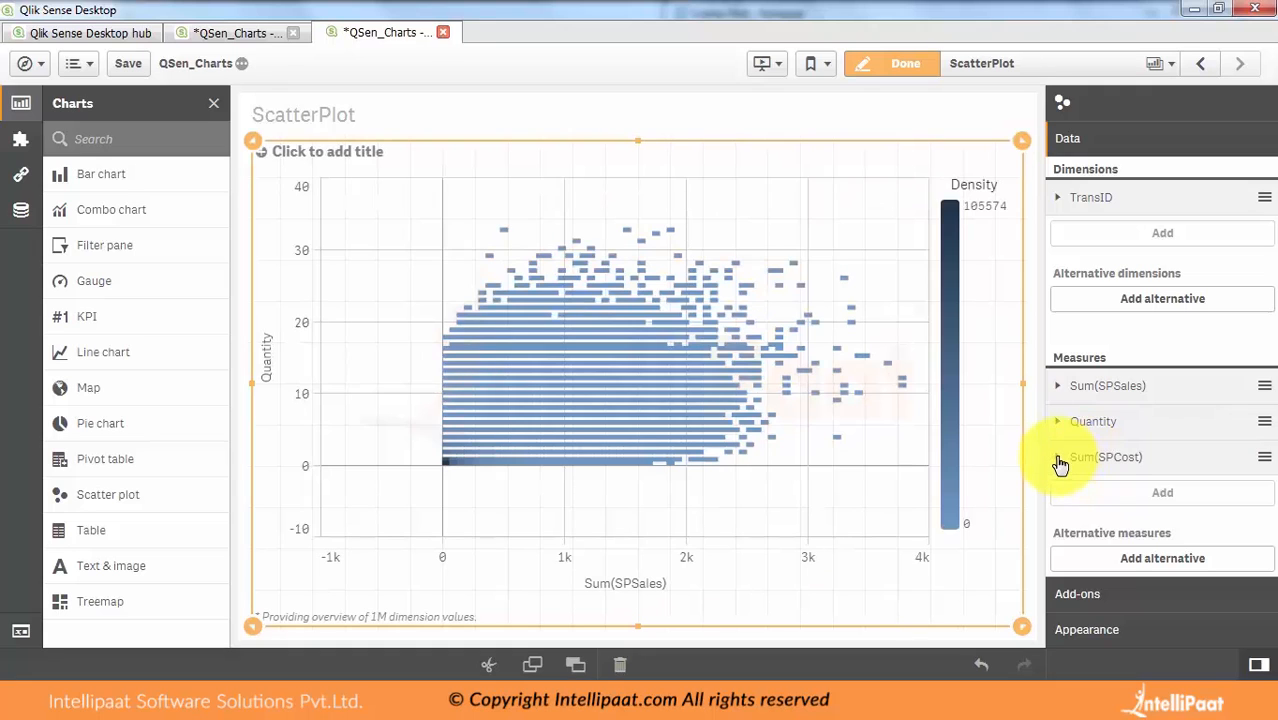
Label the Sum(SPCost) measure Cost and finish editing the sheet
click(1070, 460)
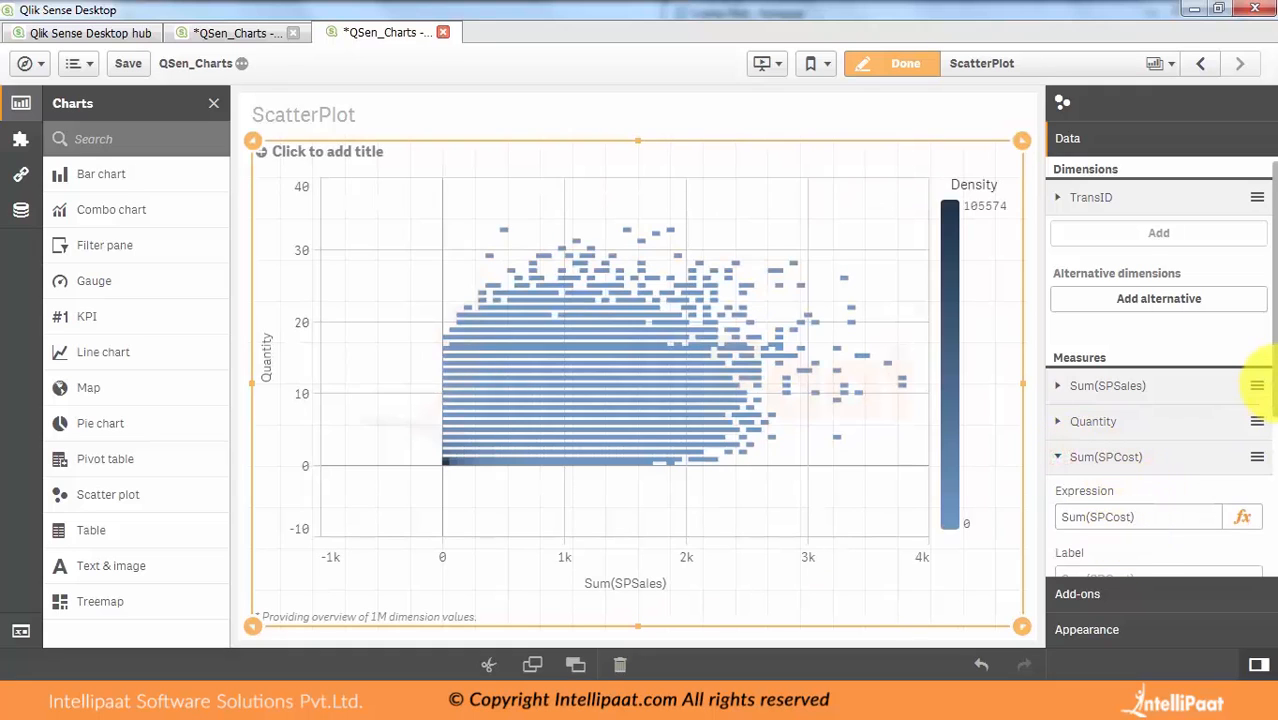
scroll(1230, 400, down, 3)
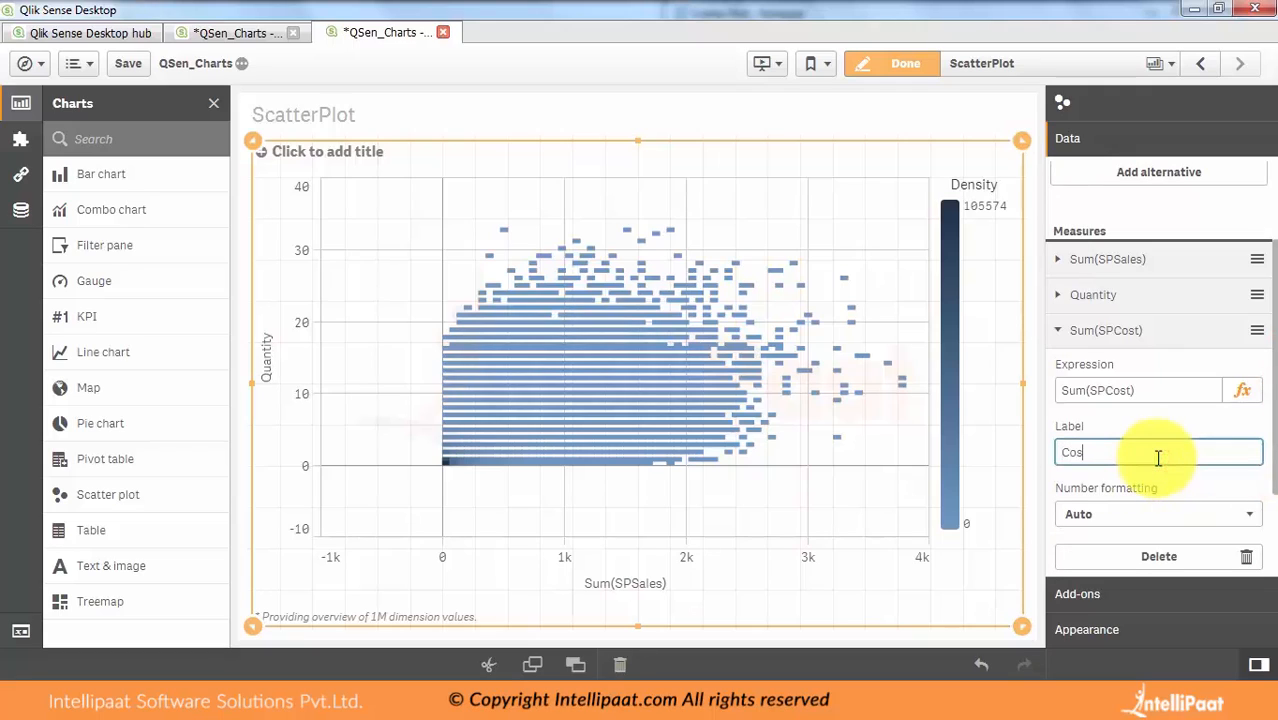
click(1135, 388)
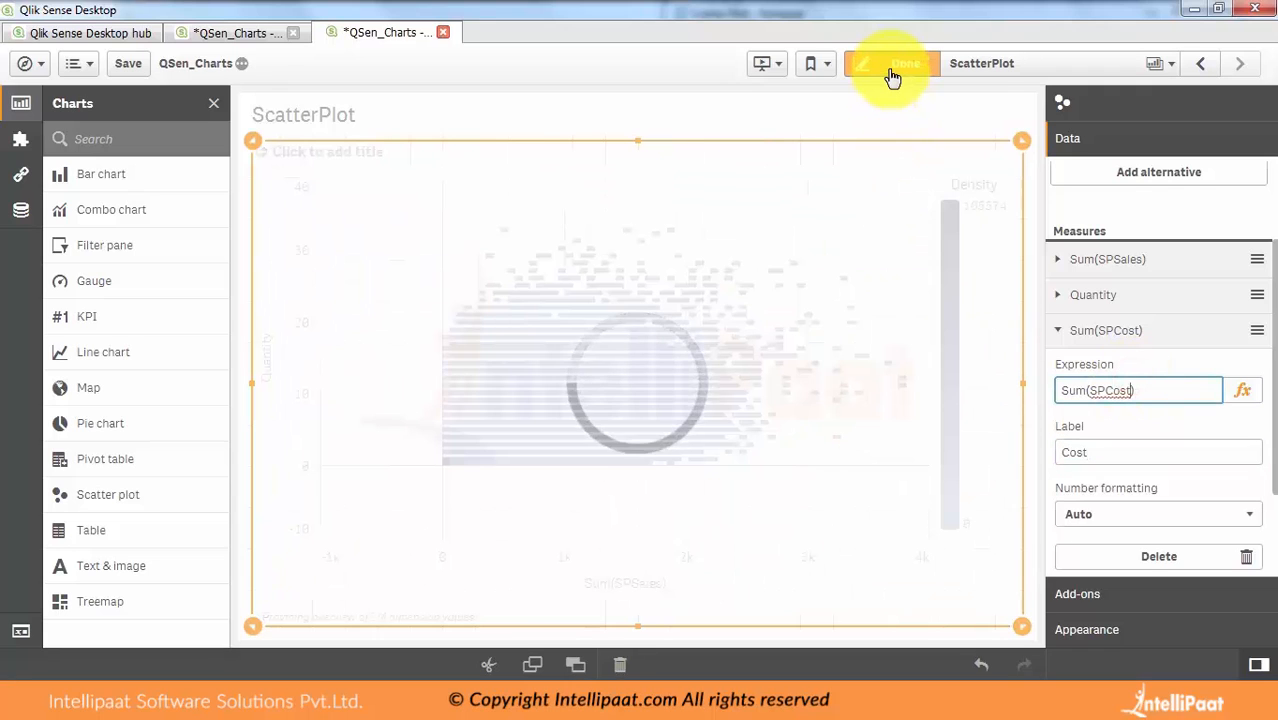
click(892, 70)
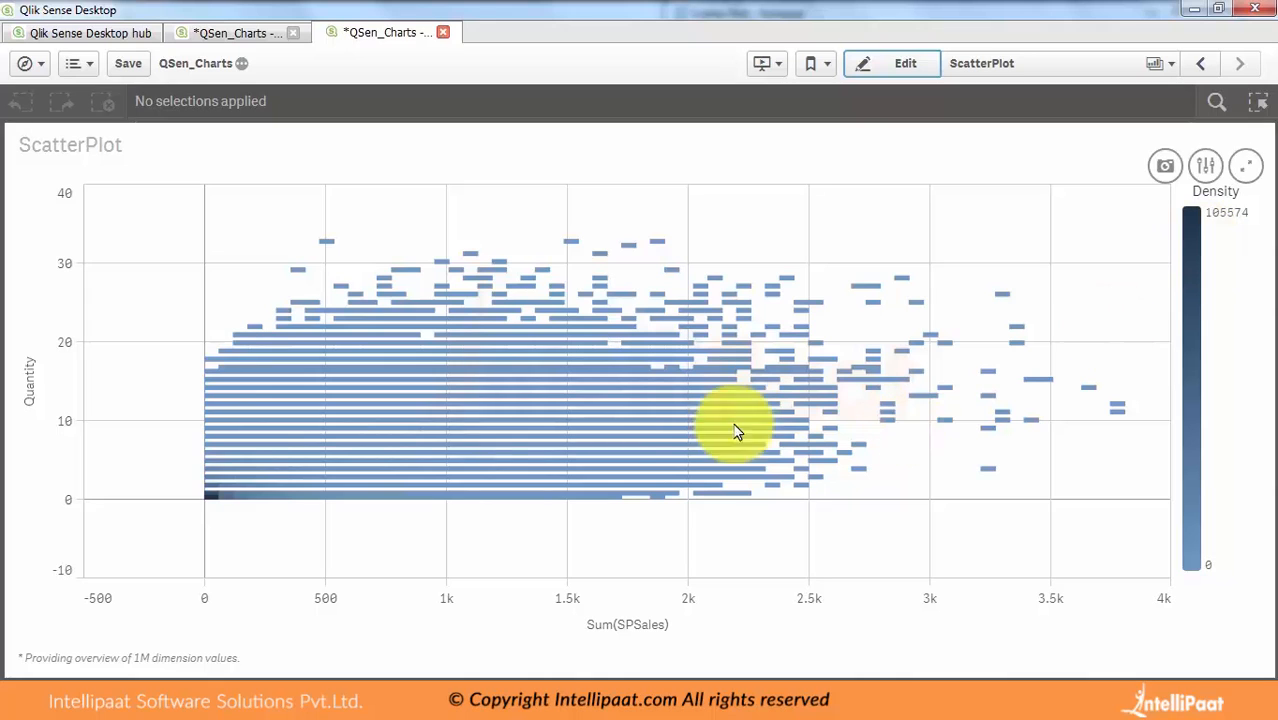
Pan across the scatter plot to examine how the data points are spread
drag(451, 390, 690, 343)
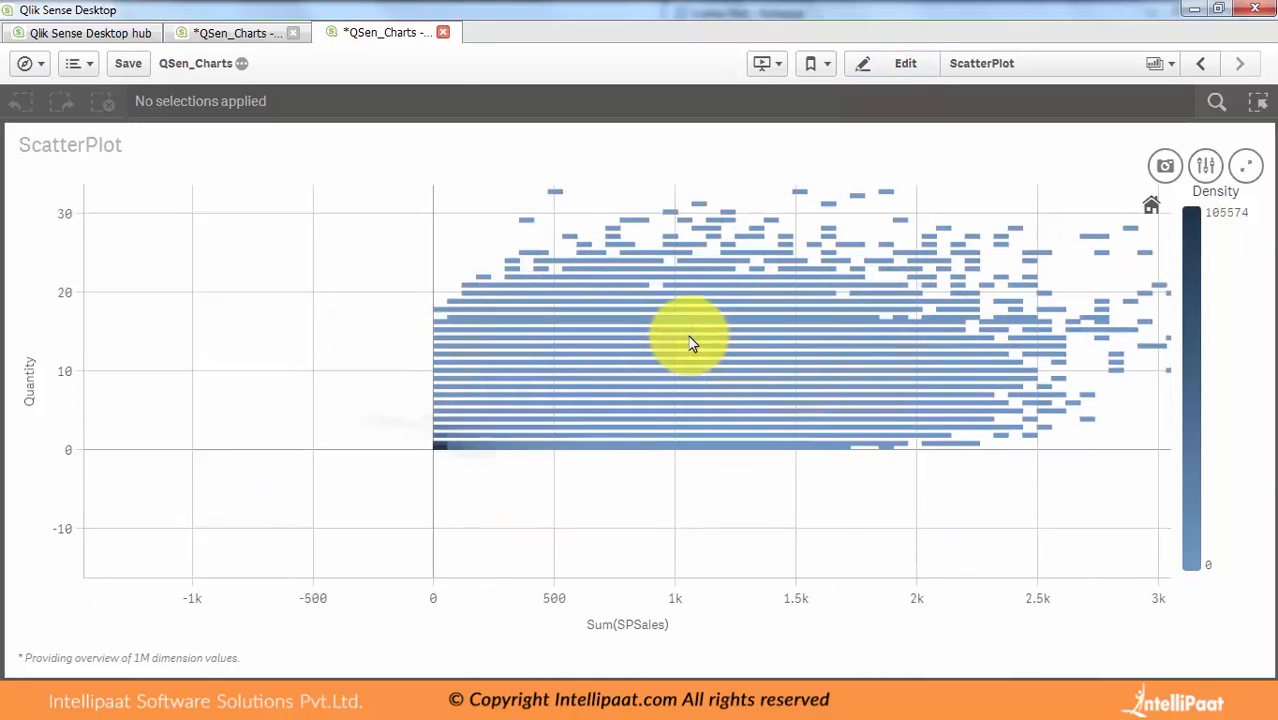
drag(578, 368, 800, 308)
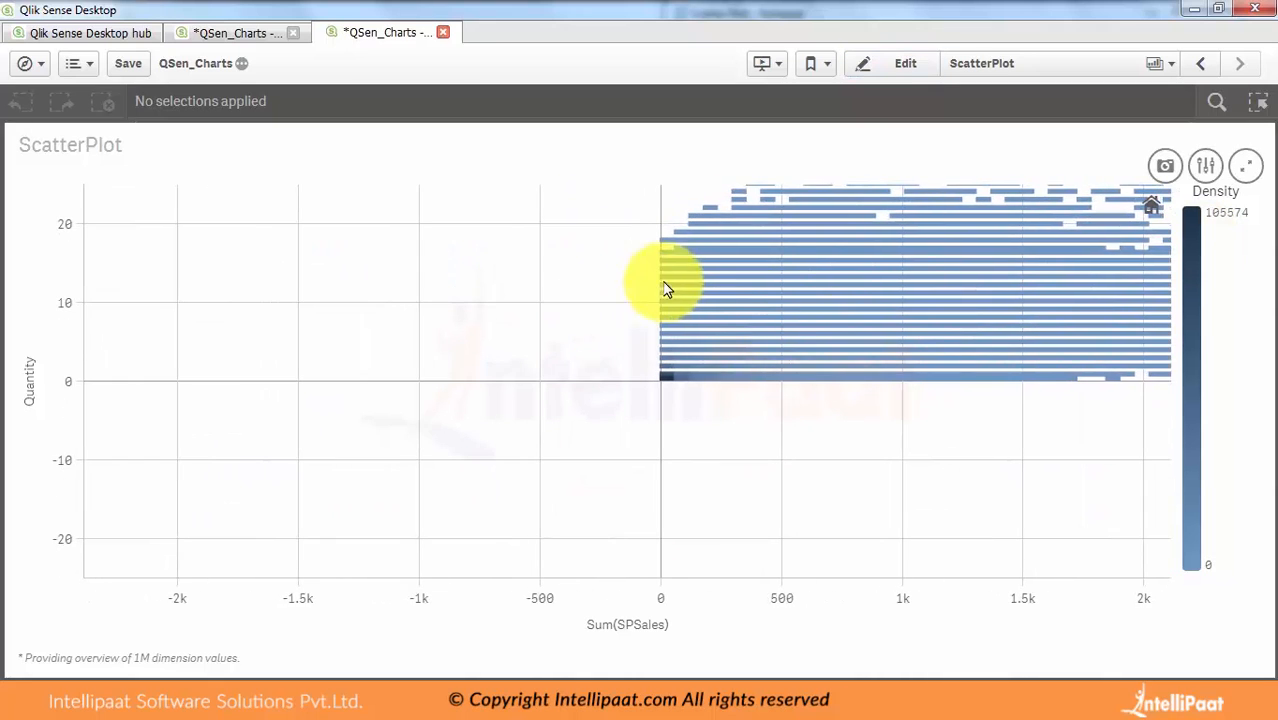
drag(696, 294, 950, 245)
drag(855, 237, 618, 342)
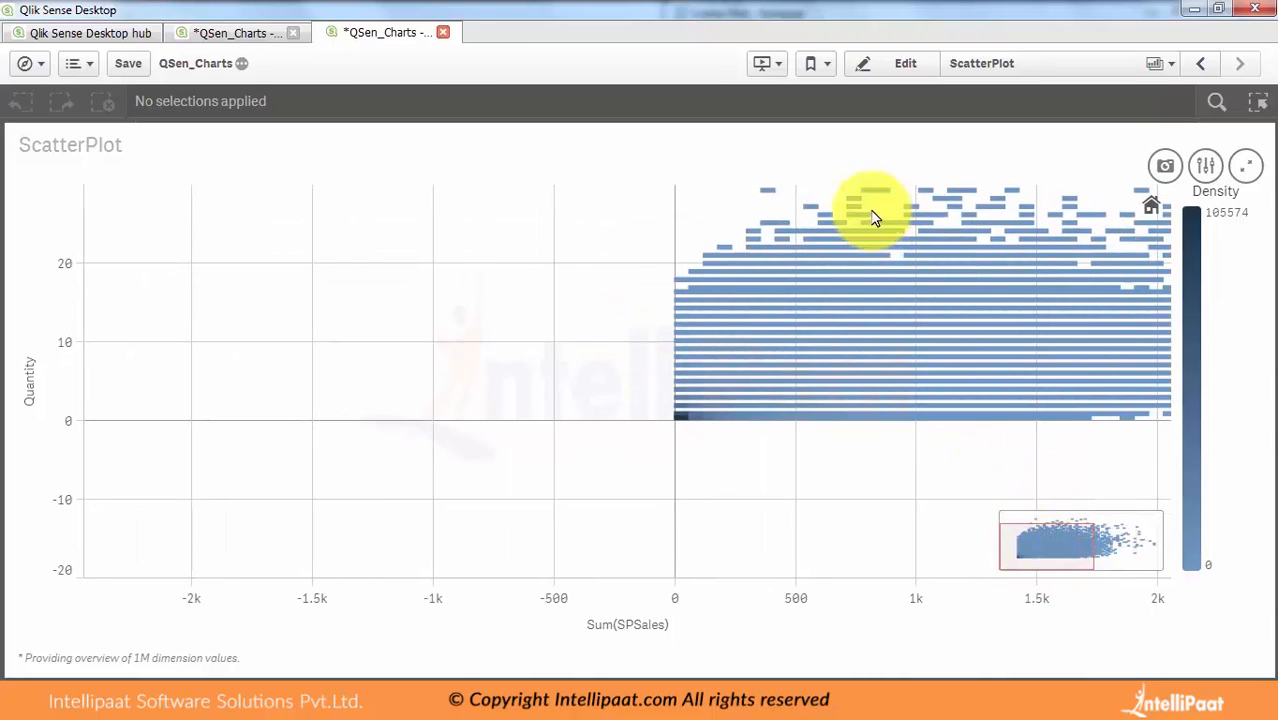
click(787, 170)
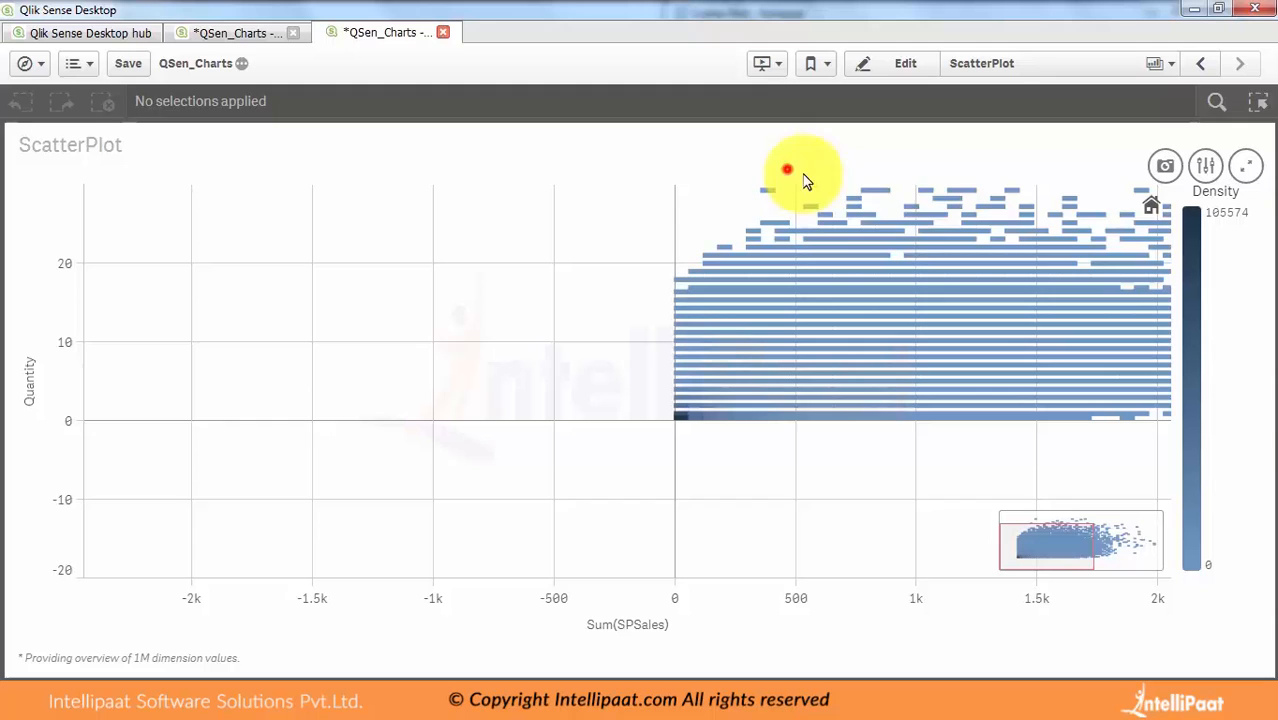
In the scatter plot's exploration settings, raise the maximum bubble size and turn on navigation, applying both to the object's properties
click(1203, 168)
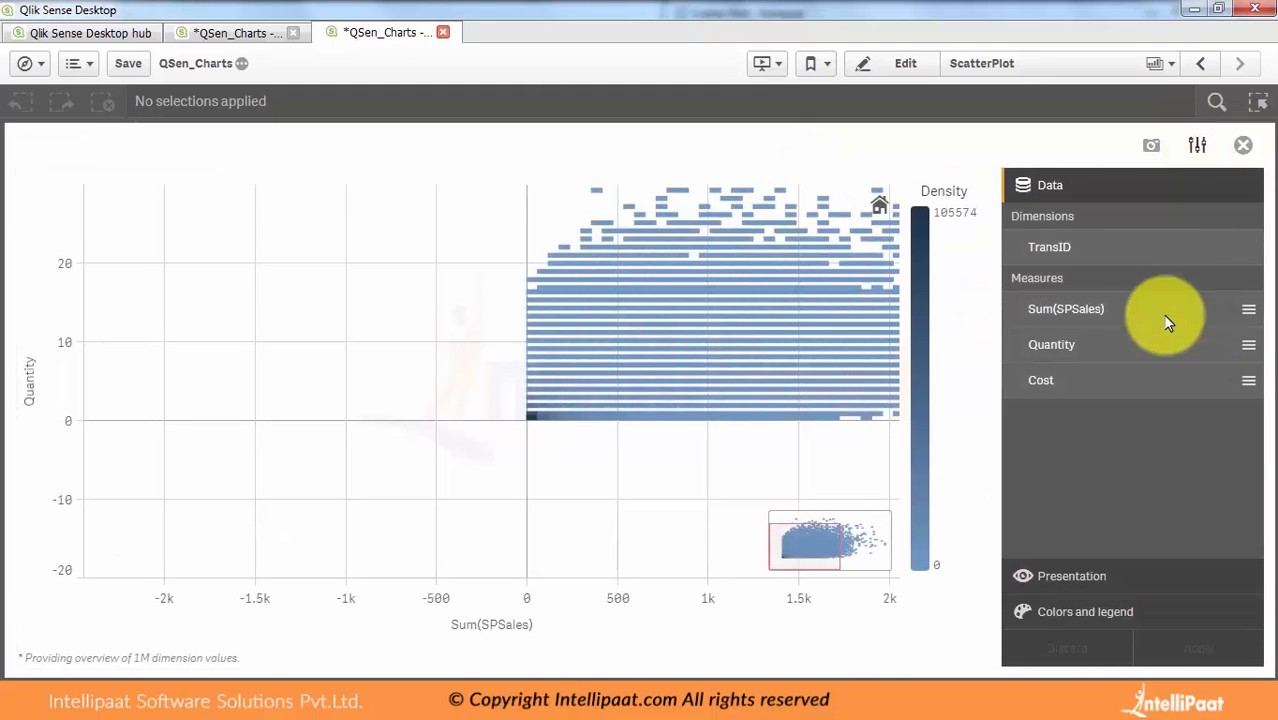
click(1027, 574)
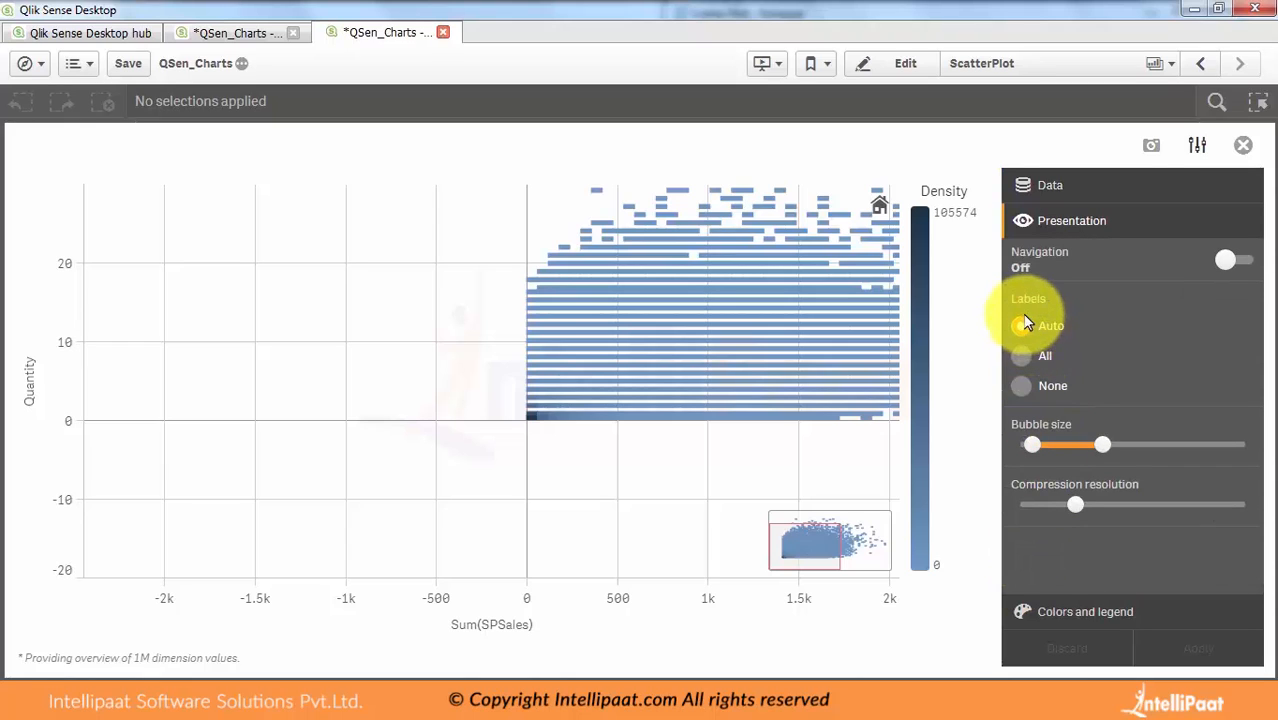
drag(1104, 447, 1172, 447)
click(1222, 264)
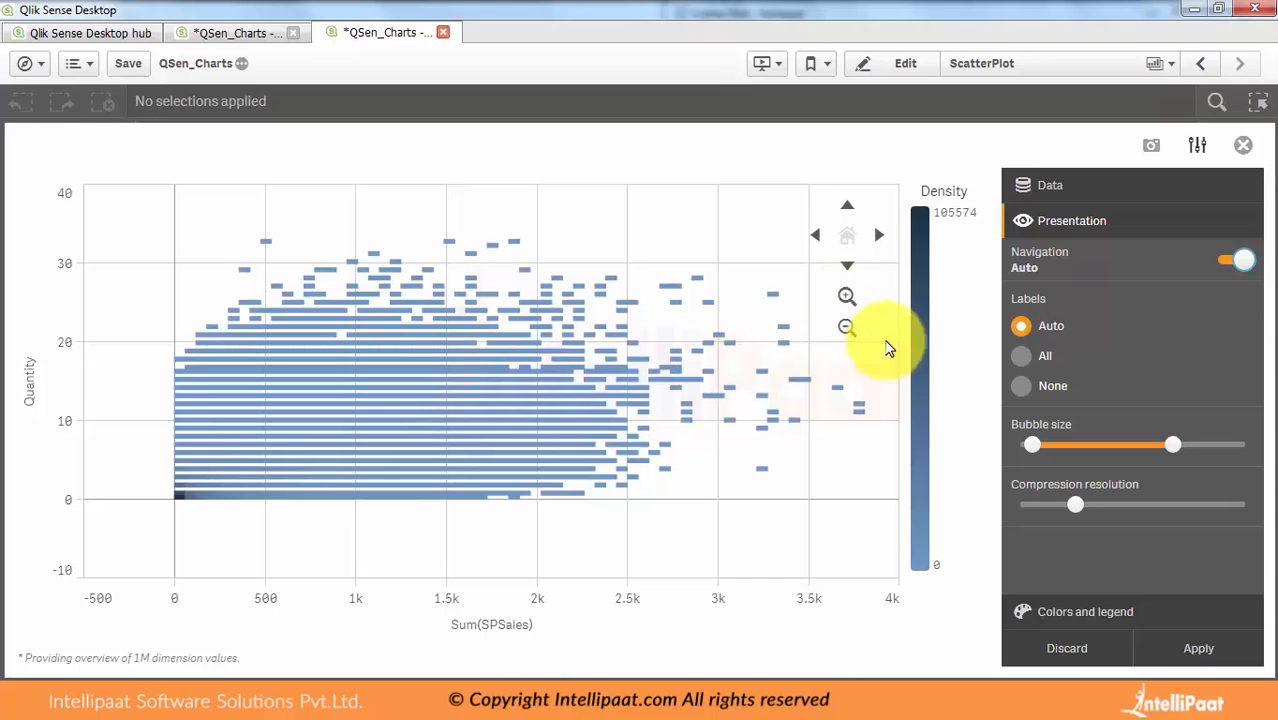
click(1210, 654)
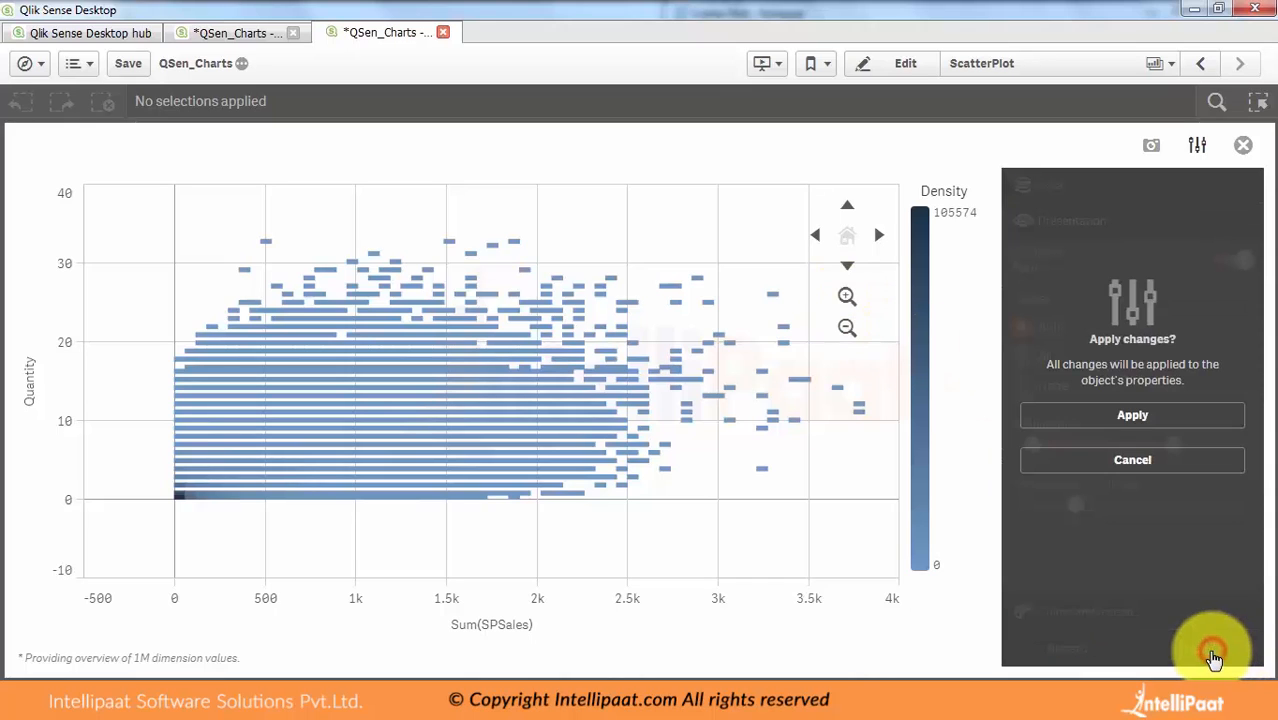
click(1120, 414)
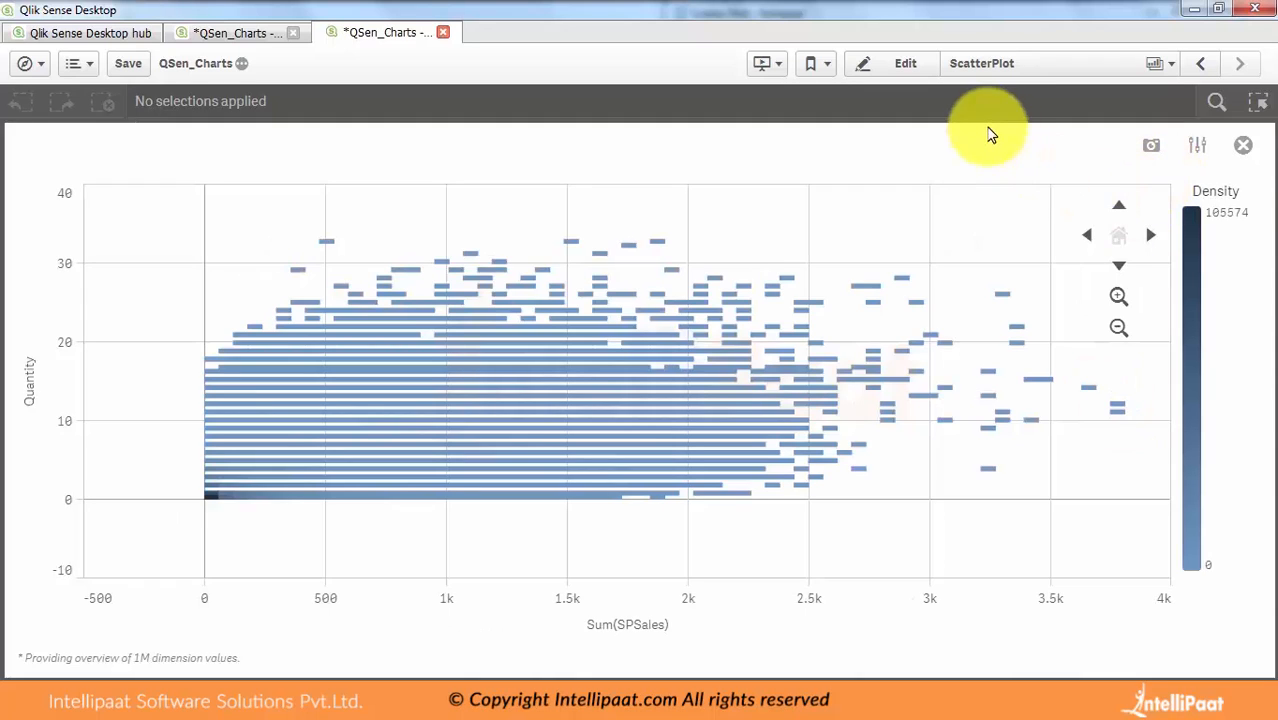
Reopen the sheet for editing and set the Cost measure's number formatting to Number
click(905, 66)
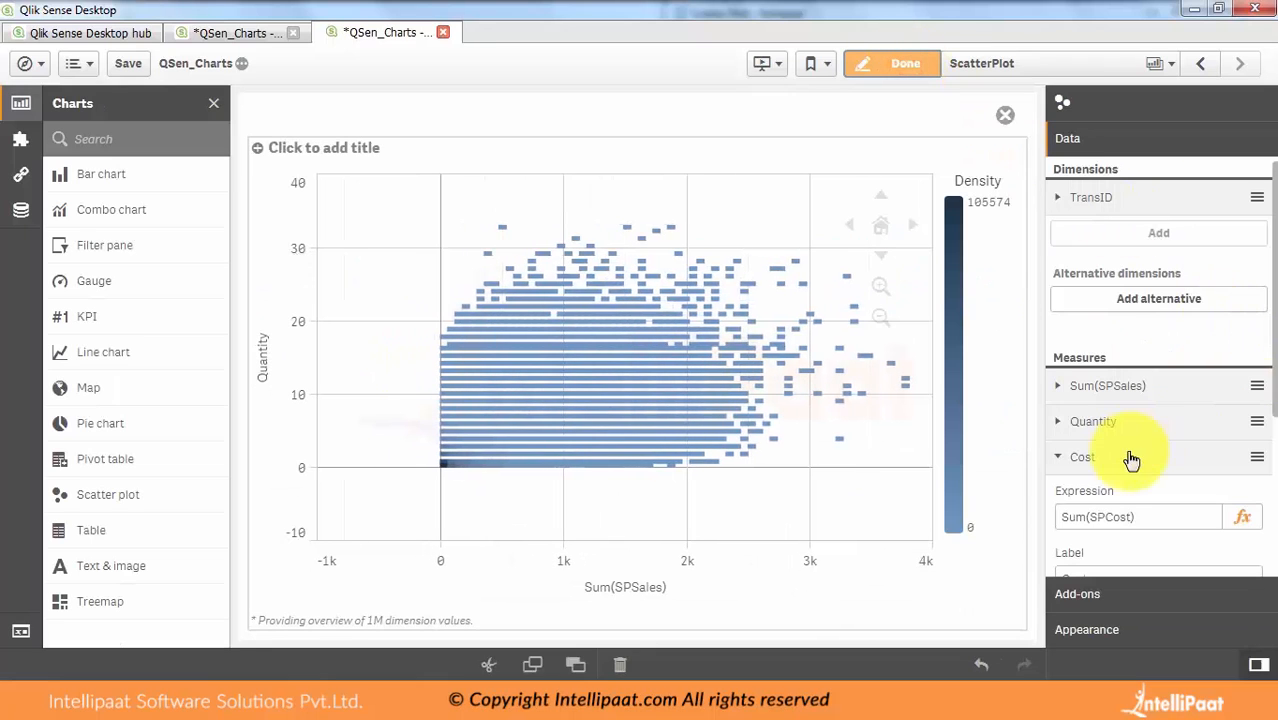
scroll(1258, 450, down, 5)
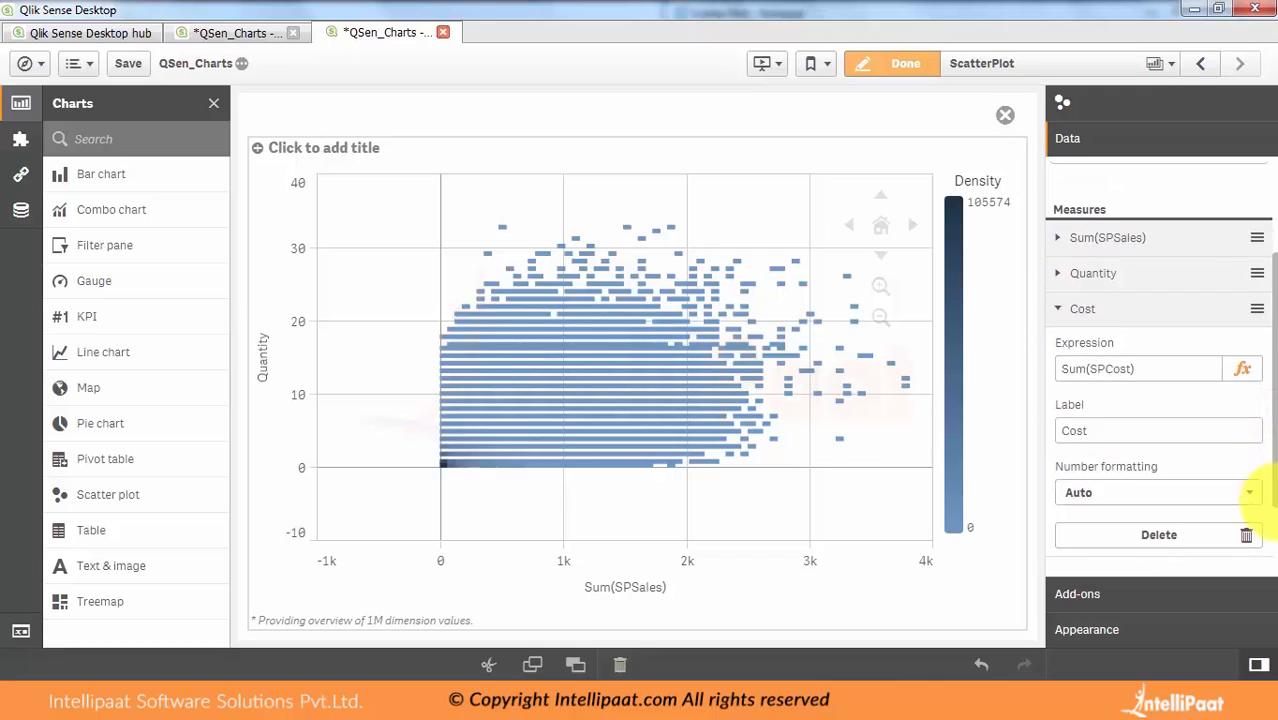
click(1215, 440)
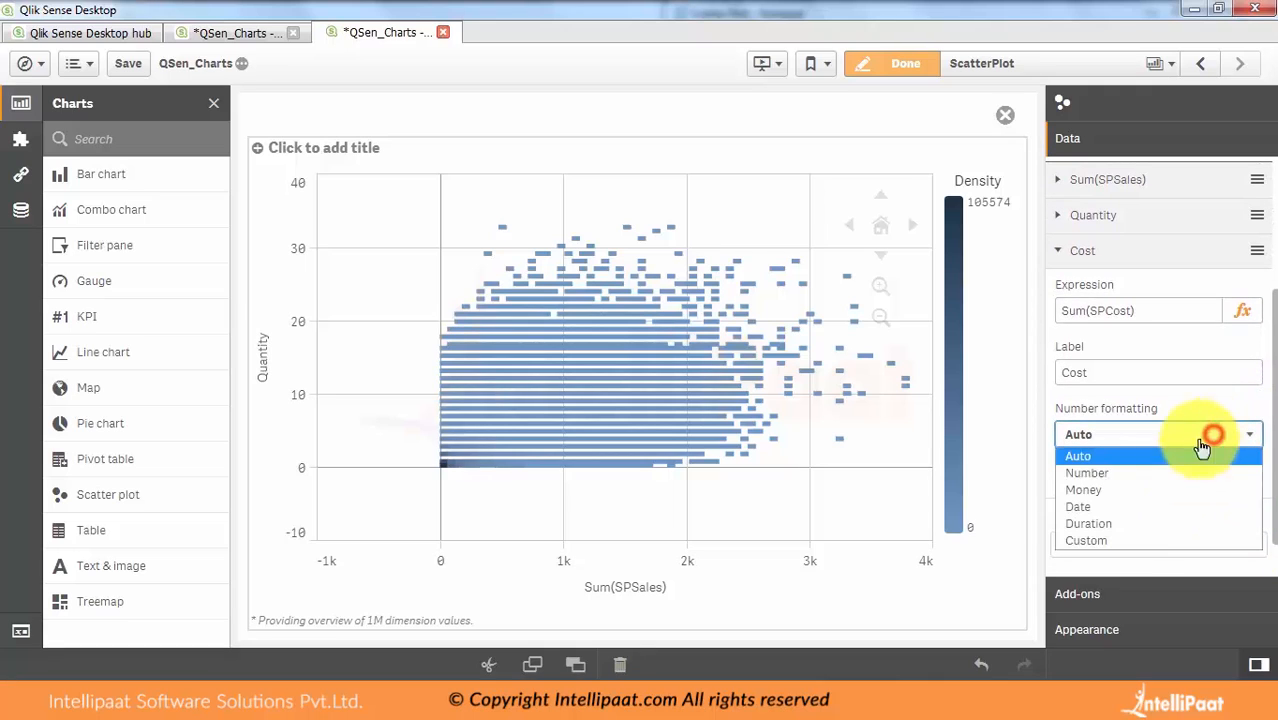
click(1145, 472)
scroll(1270, 395, down, 1)
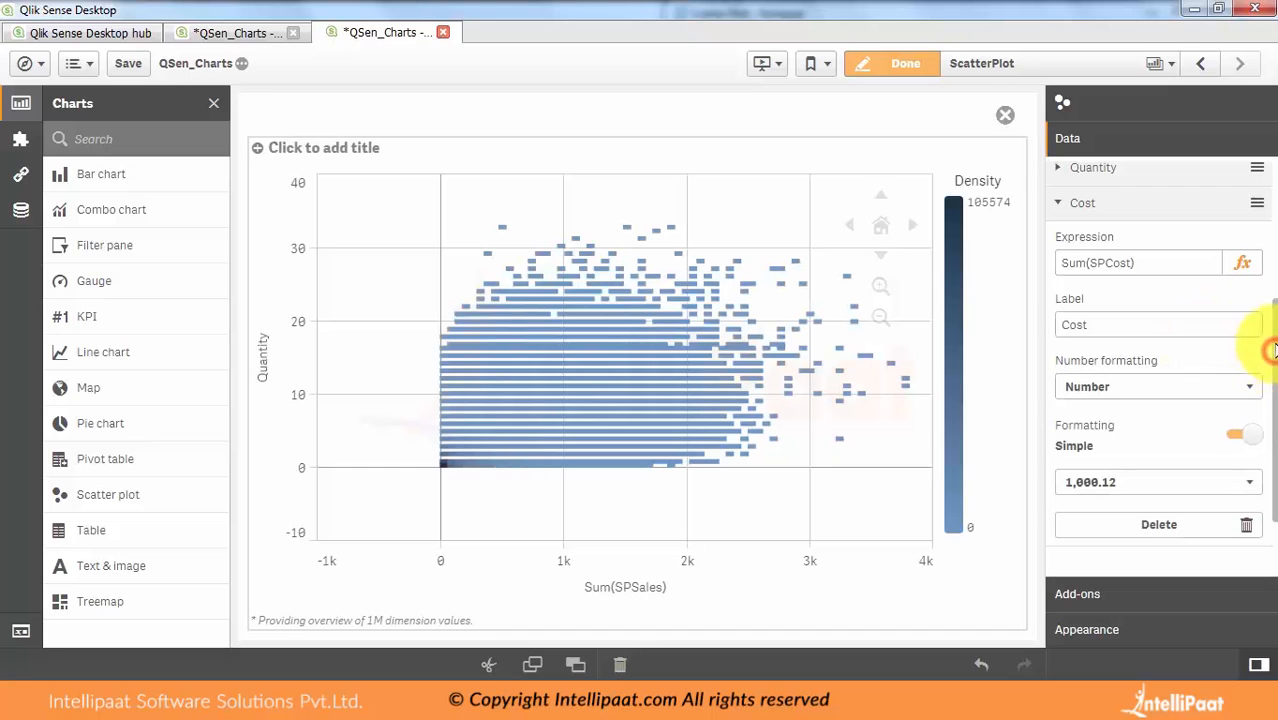
Set the Quantity measure's number formatting to Number
drag(1275, 358, 1275, 290)
click(1061, 290)
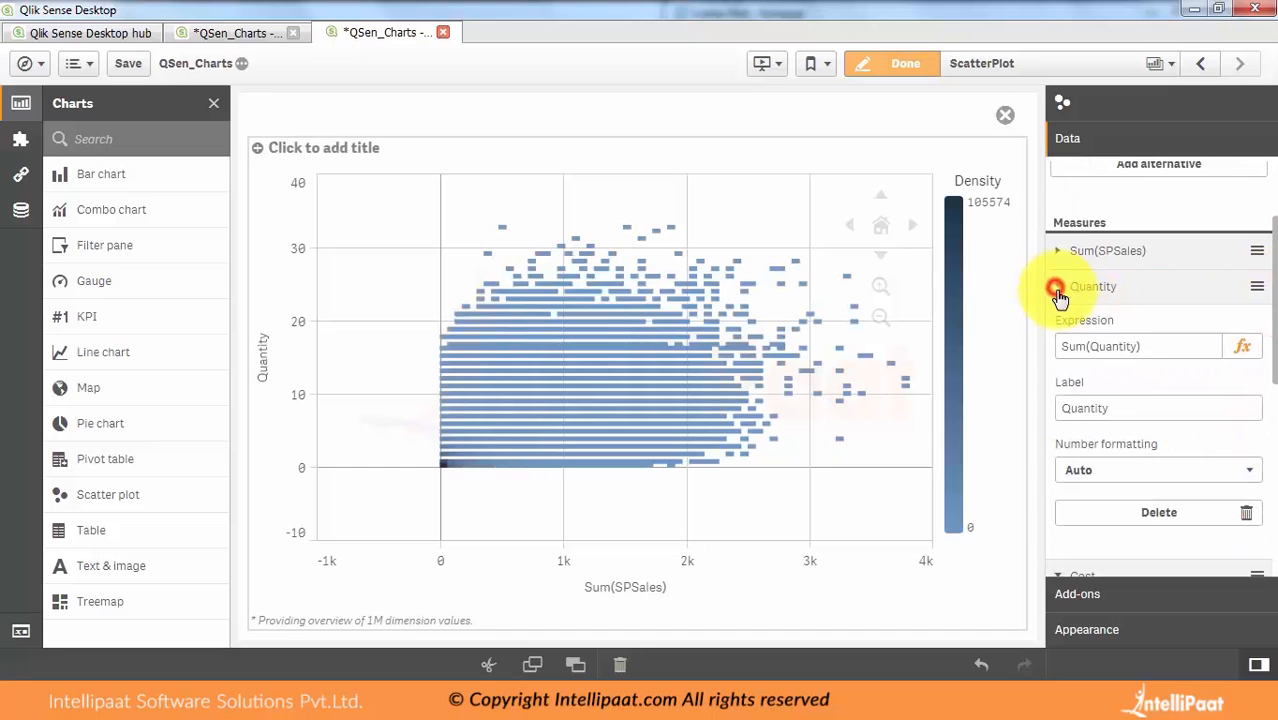
click(1249, 472)
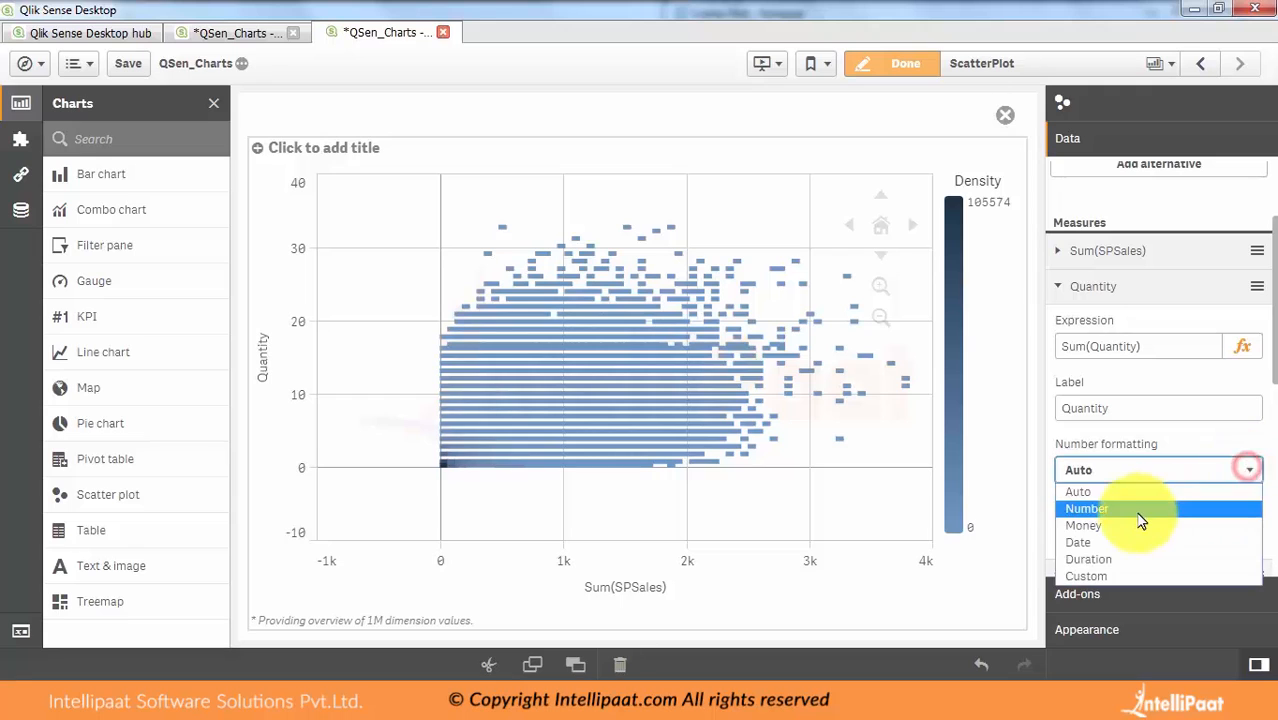
click(1136, 508)
Set the Sum(SPSales) measure's number formatting to Number and finish editing the sheet
click(1058, 252)
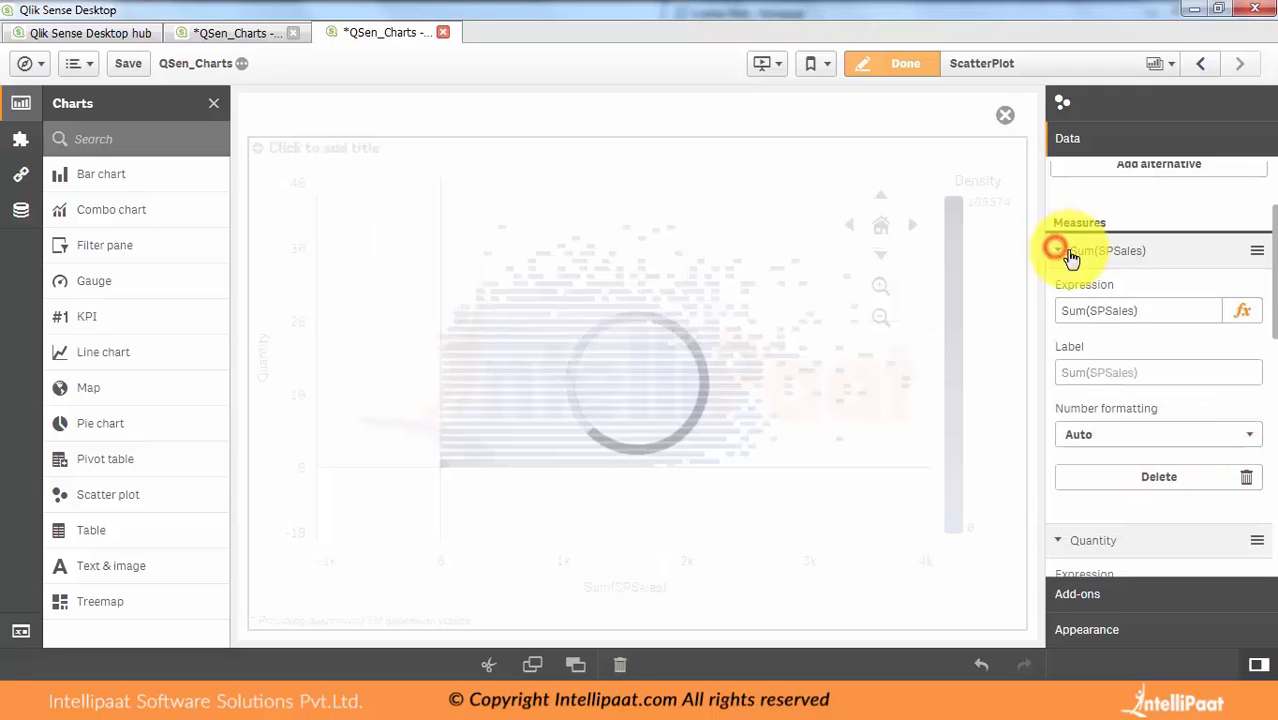
click(1256, 437)
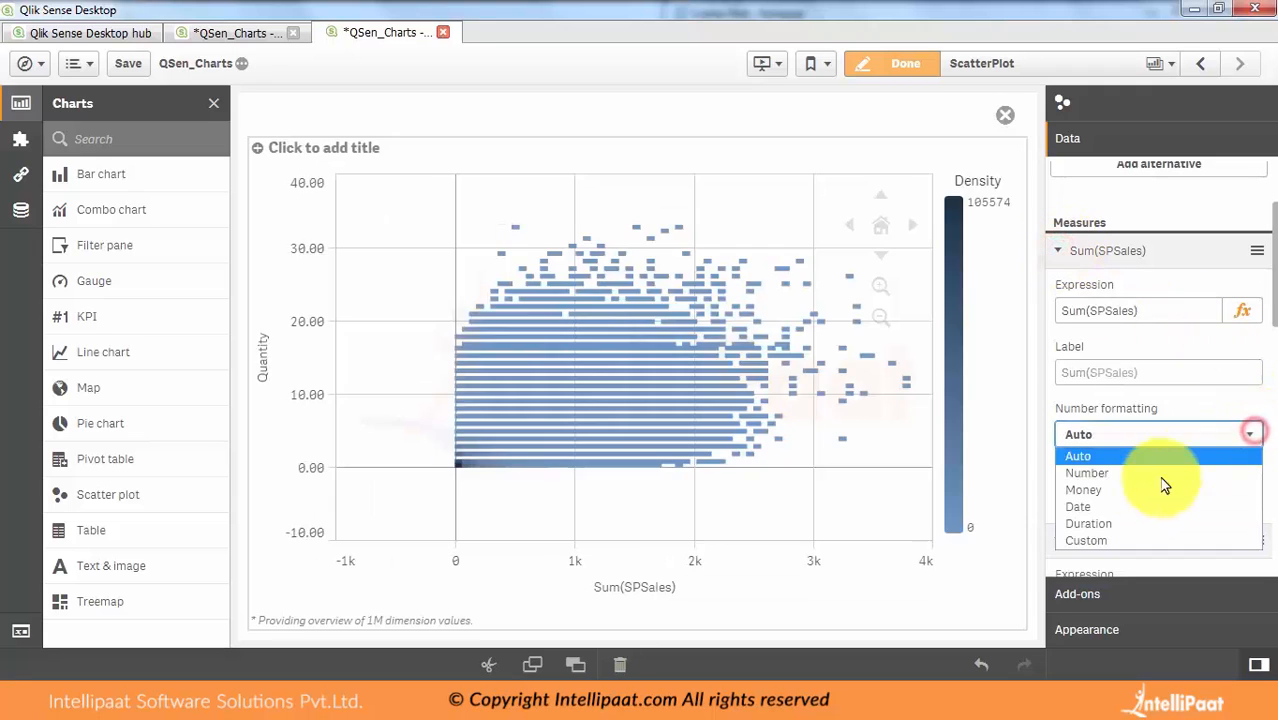
click(1138, 471)
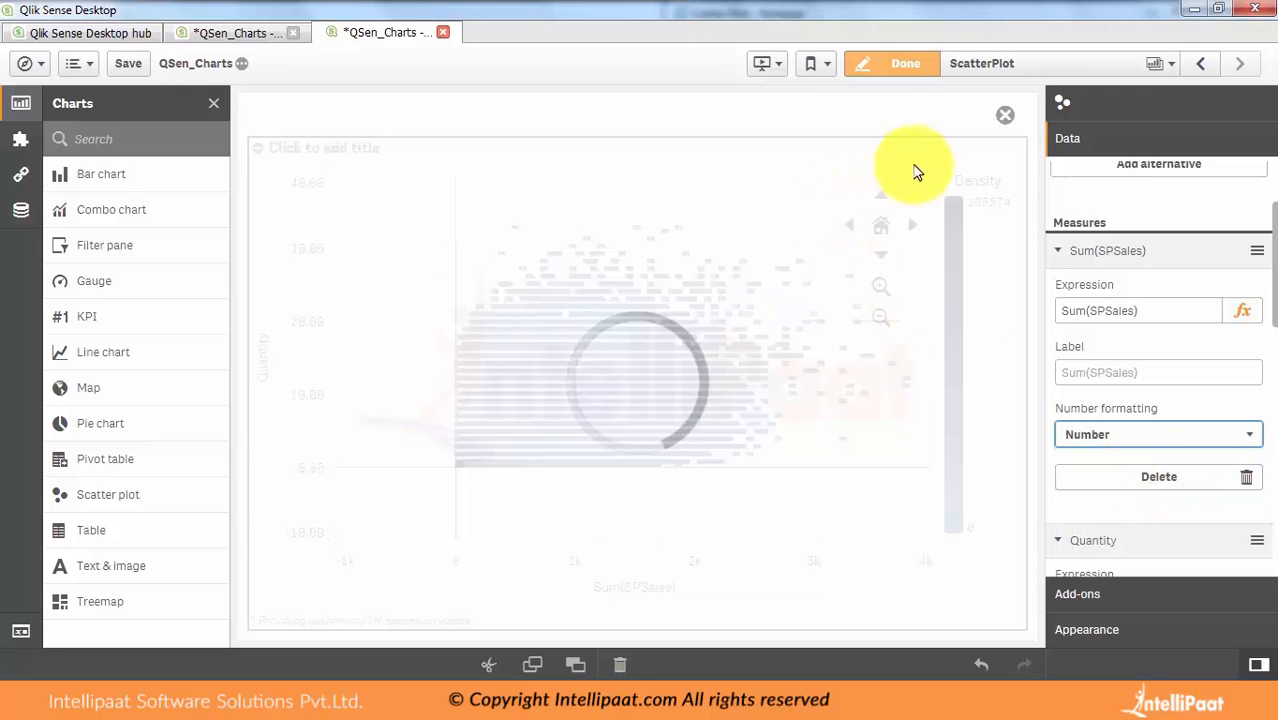
click(901, 68)
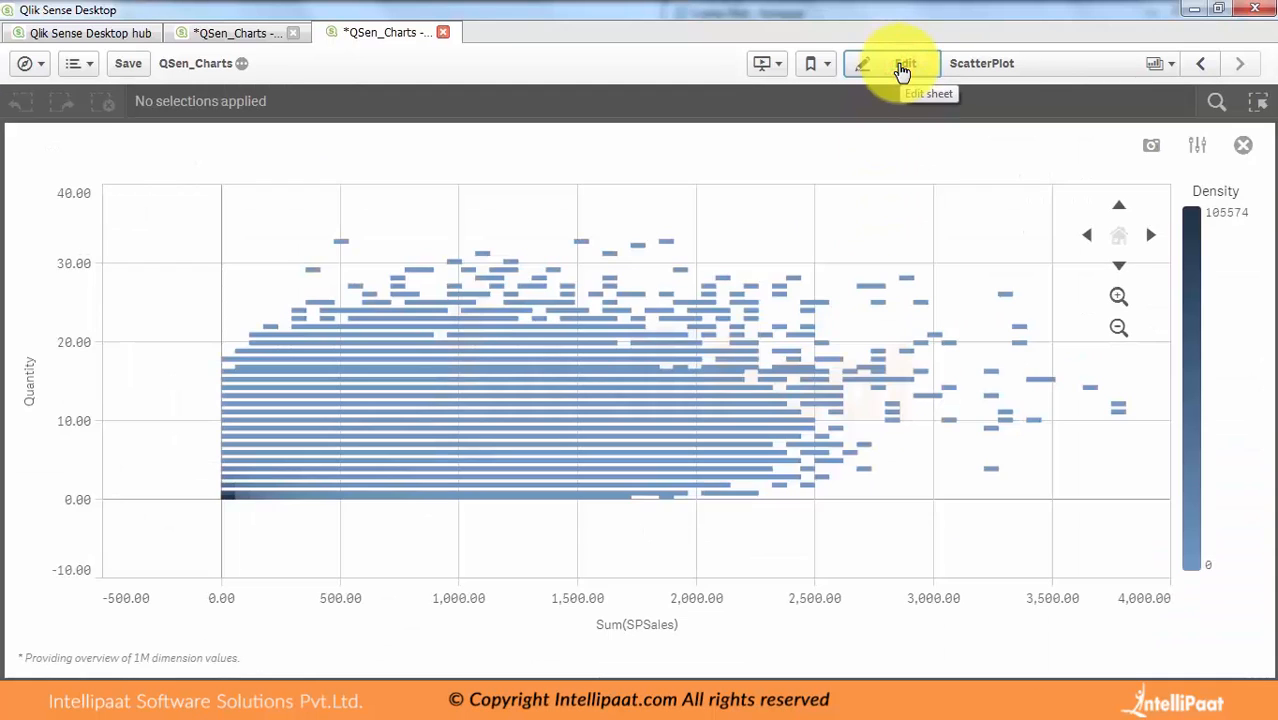
Zoom in on the upper part of the scatter plot and inspect the values of the highest large bubble
click(1119, 206)
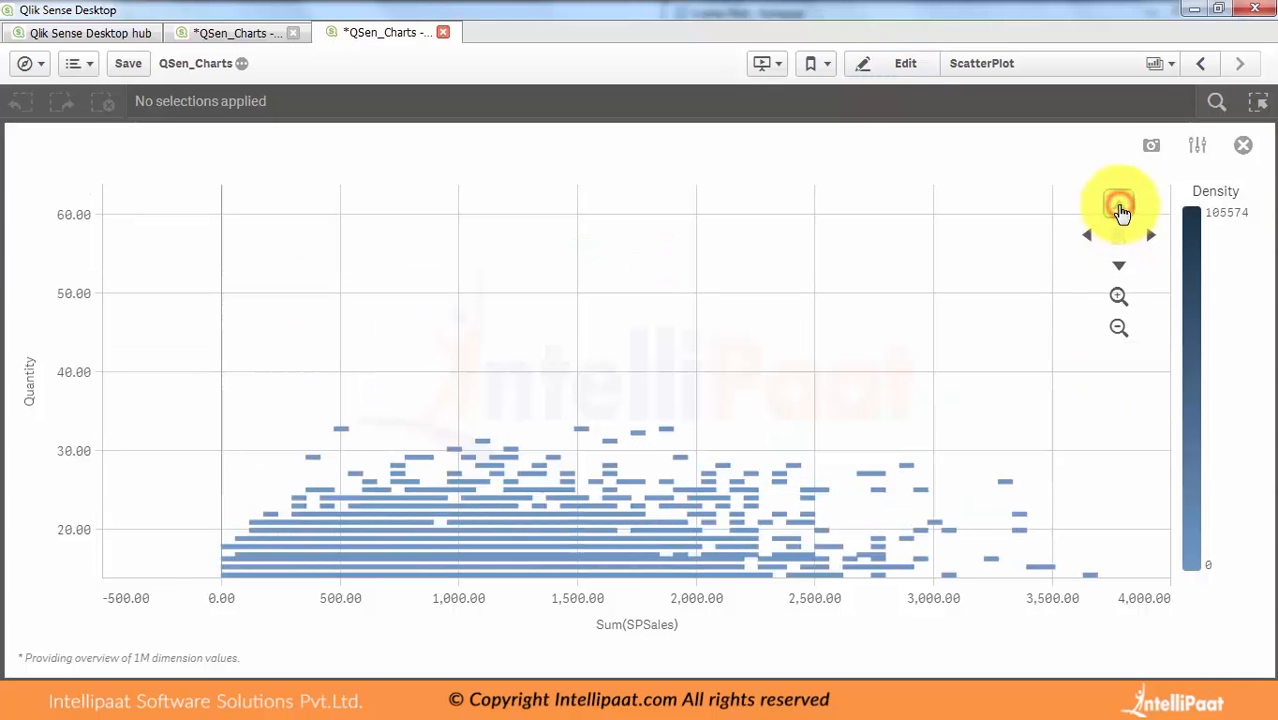
click(1133, 301)
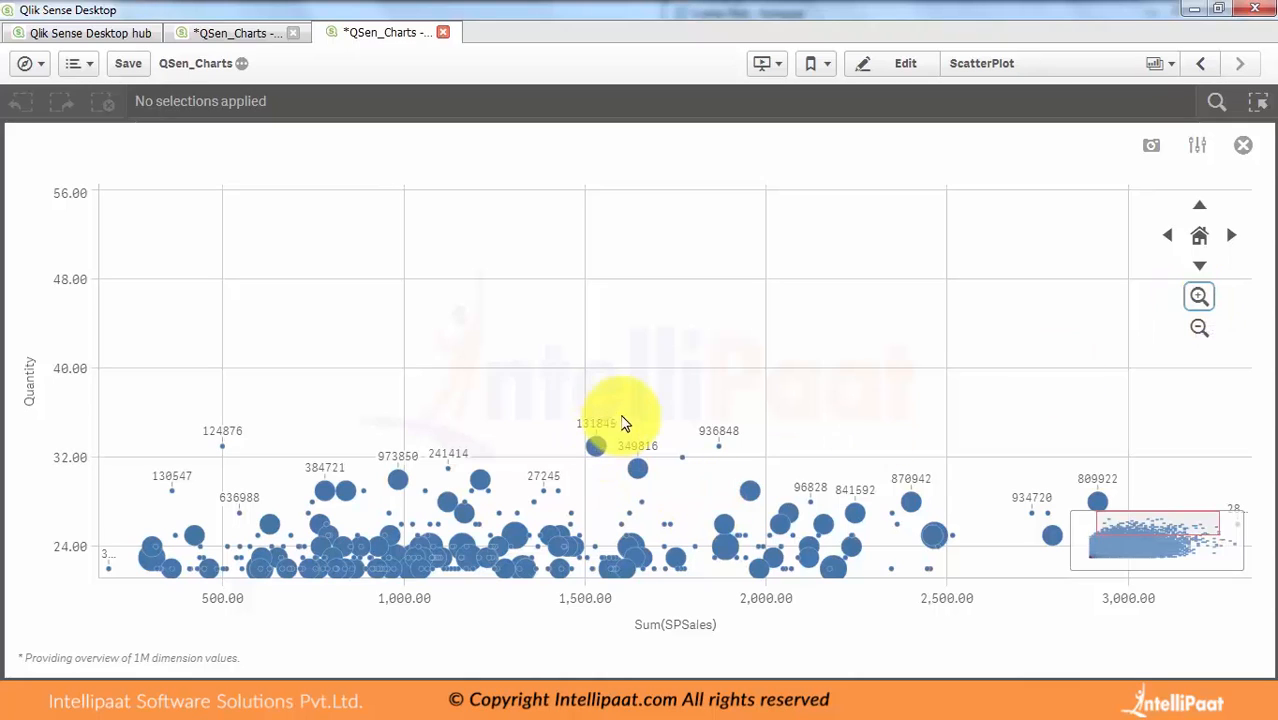
mouse_move(603, 427)
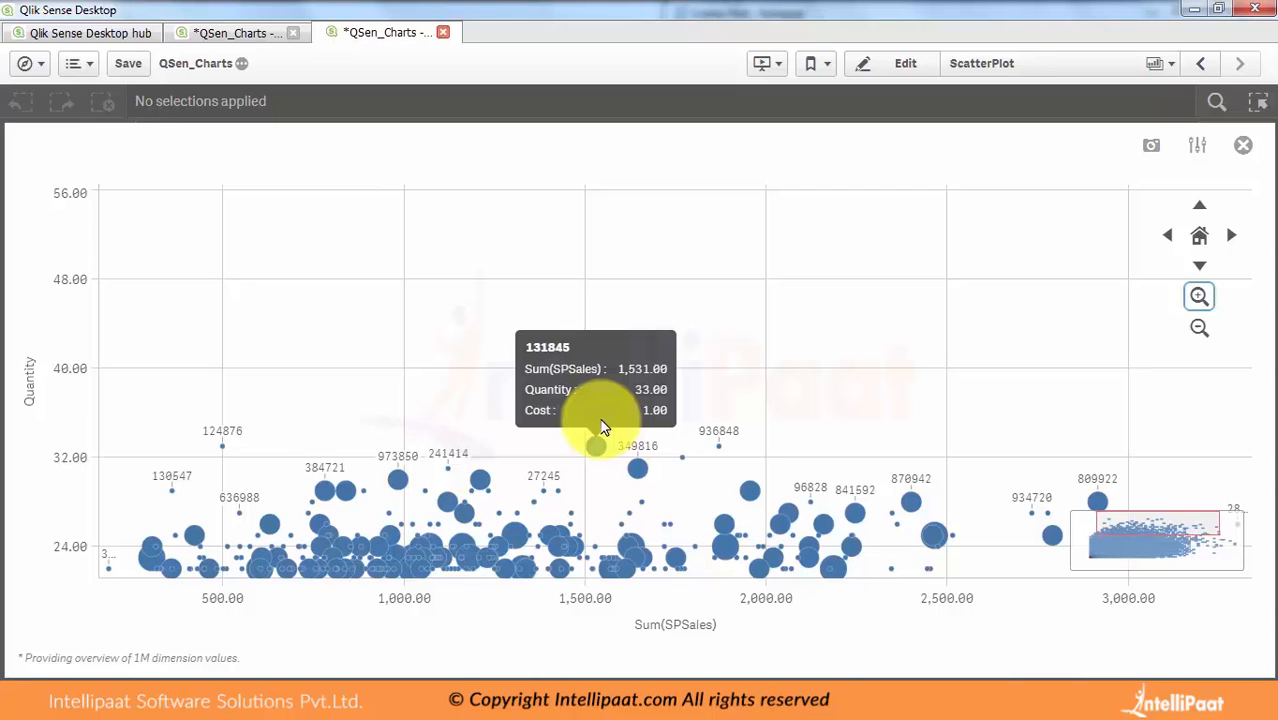
Reopen the sheet for editing, label the Sum(SPSales) measure Sales, and finish editing
click(901, 66)
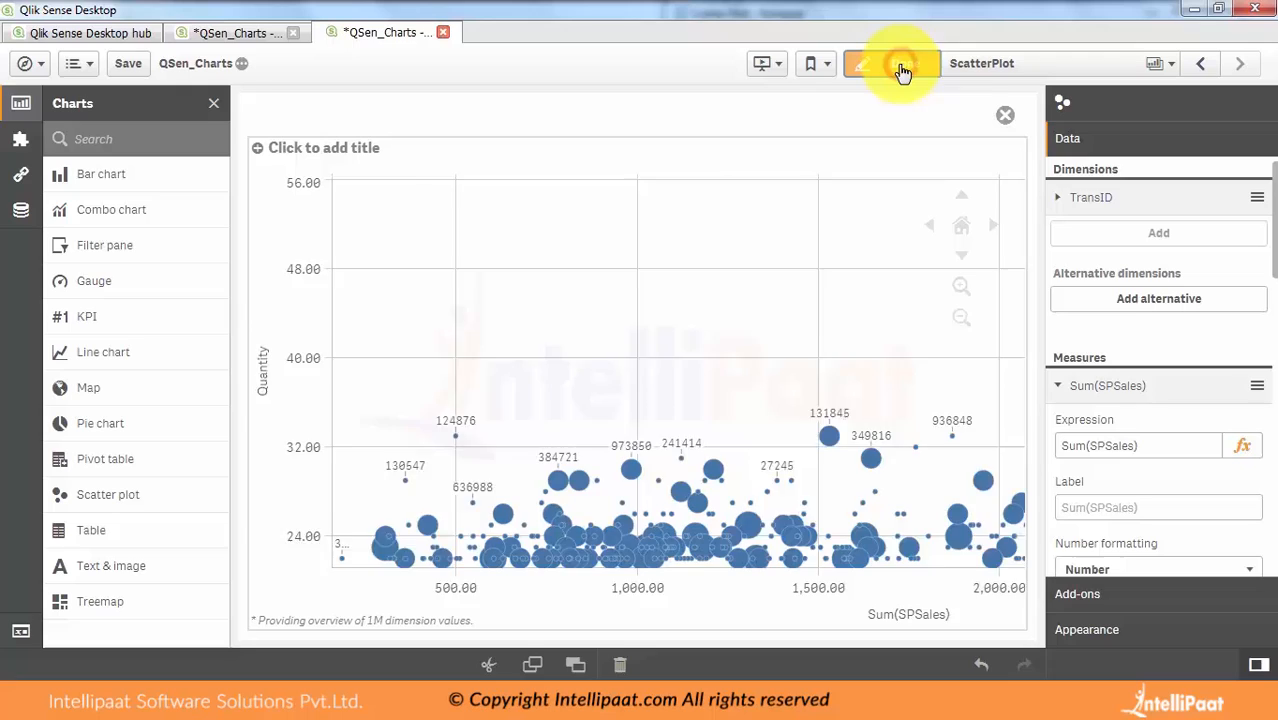
click(1080, 506)
text(Sa)
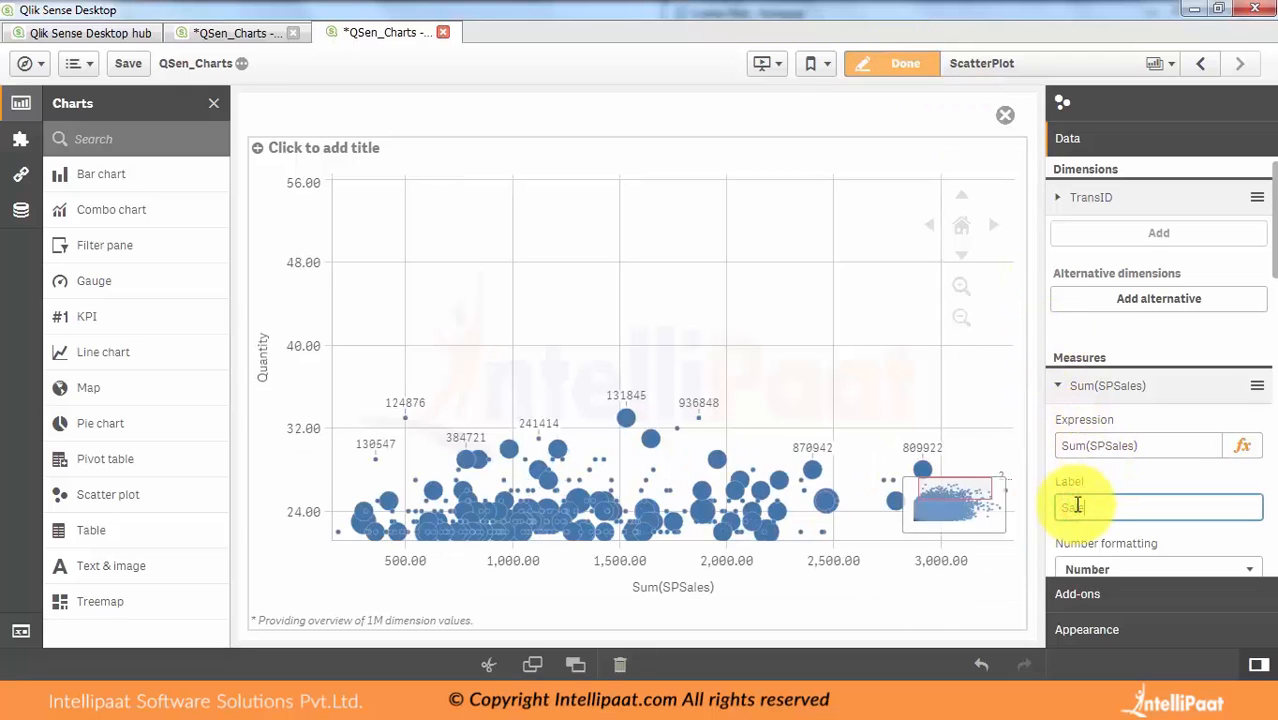
text(les)
click(1148, 445)
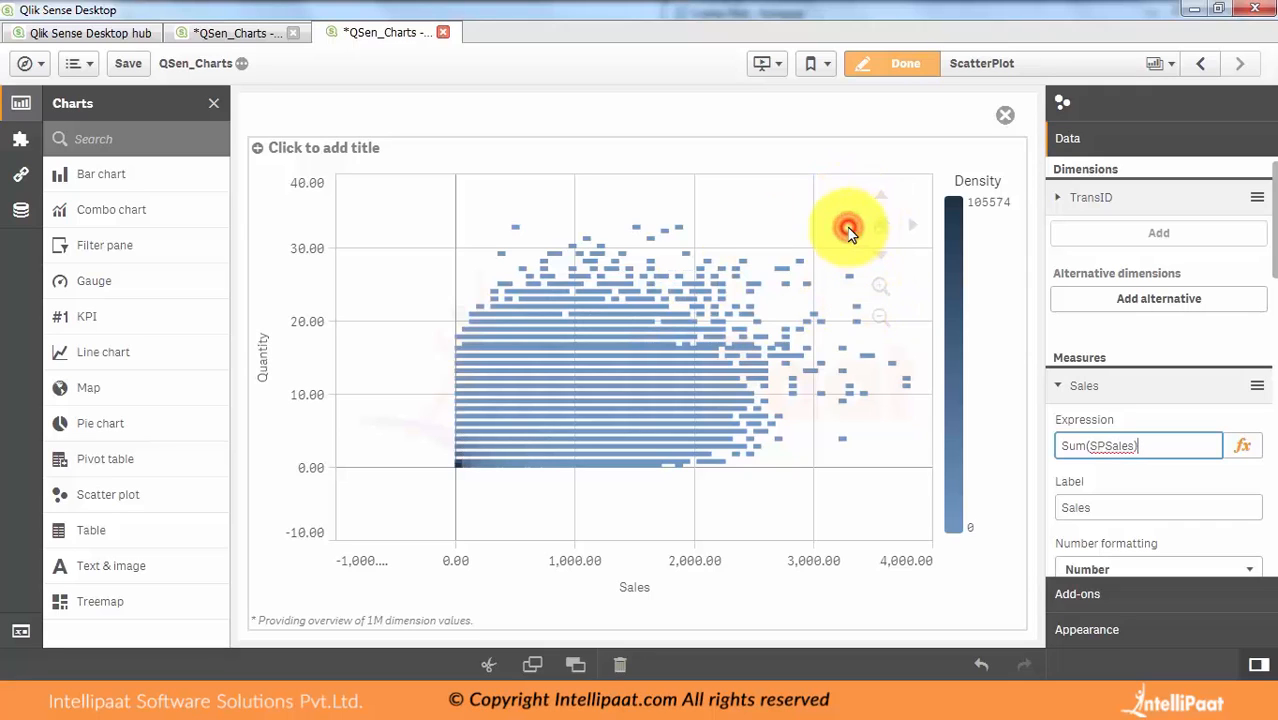
click(887, 64)
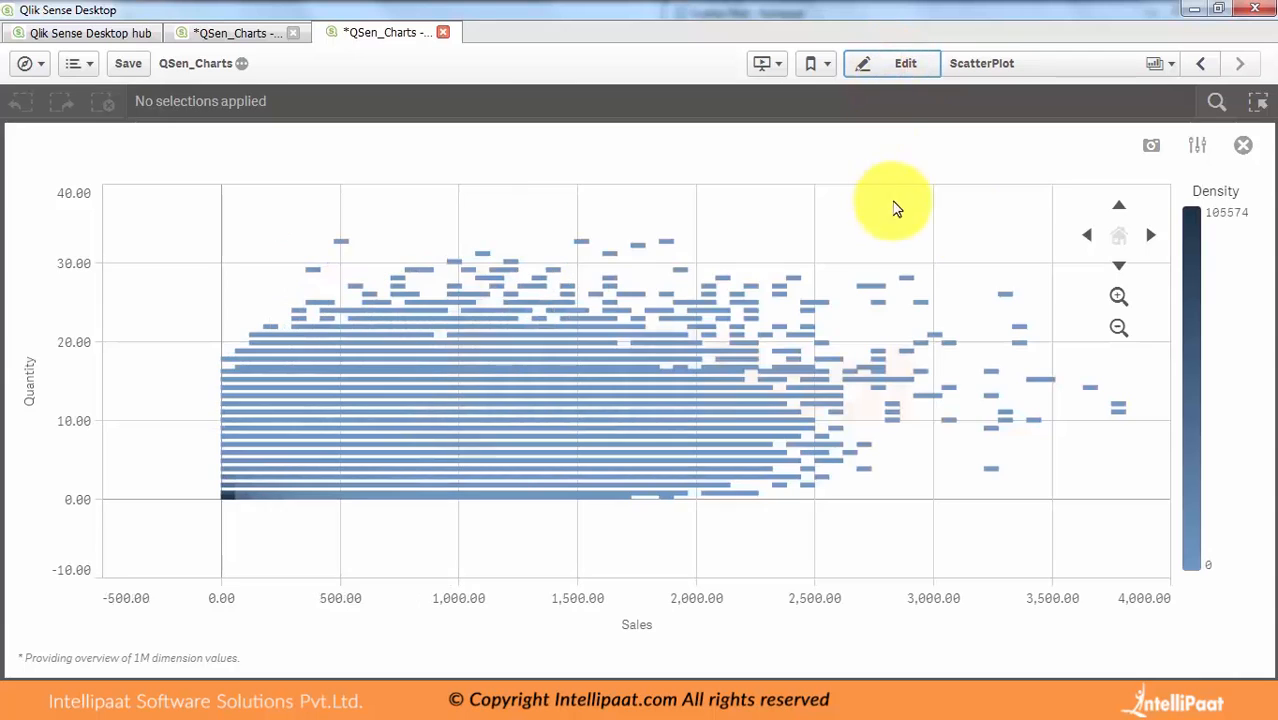
Zoom in on the relabelled scatter plot until individual transaction bubbles in its upper region can be examined
click(1118, 300)
click(1120, 302)
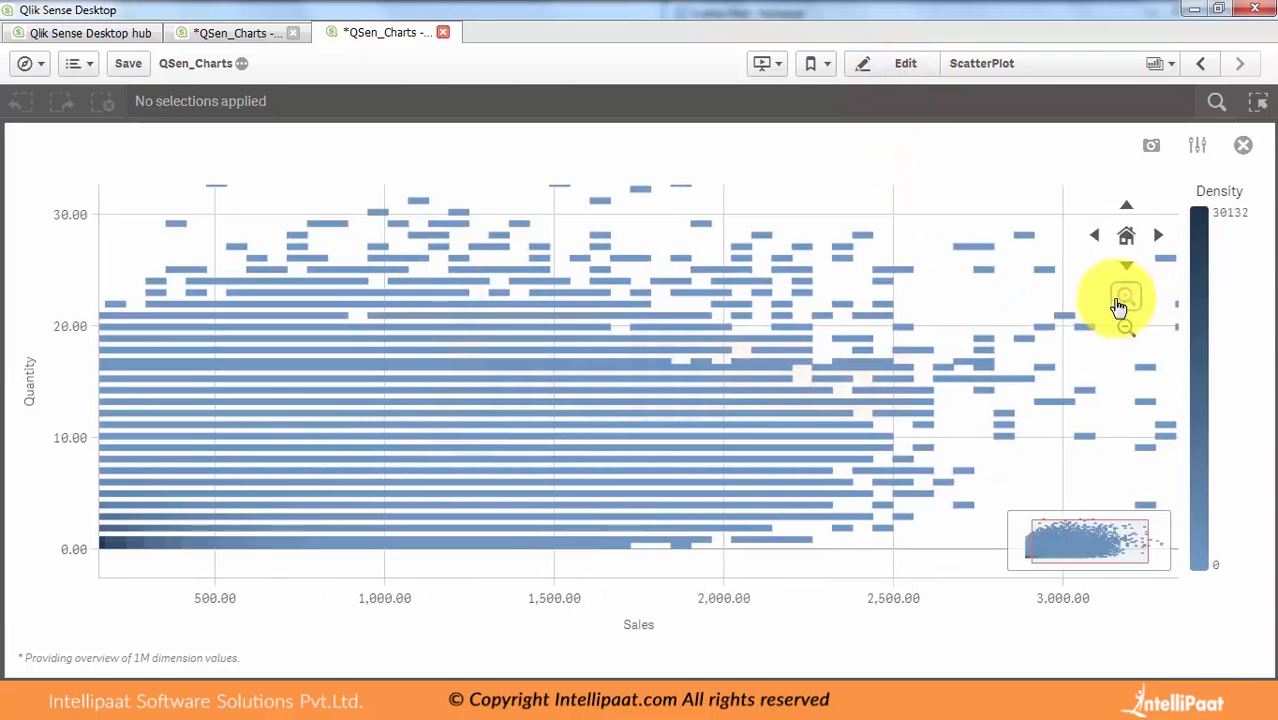
click(1125, 300)
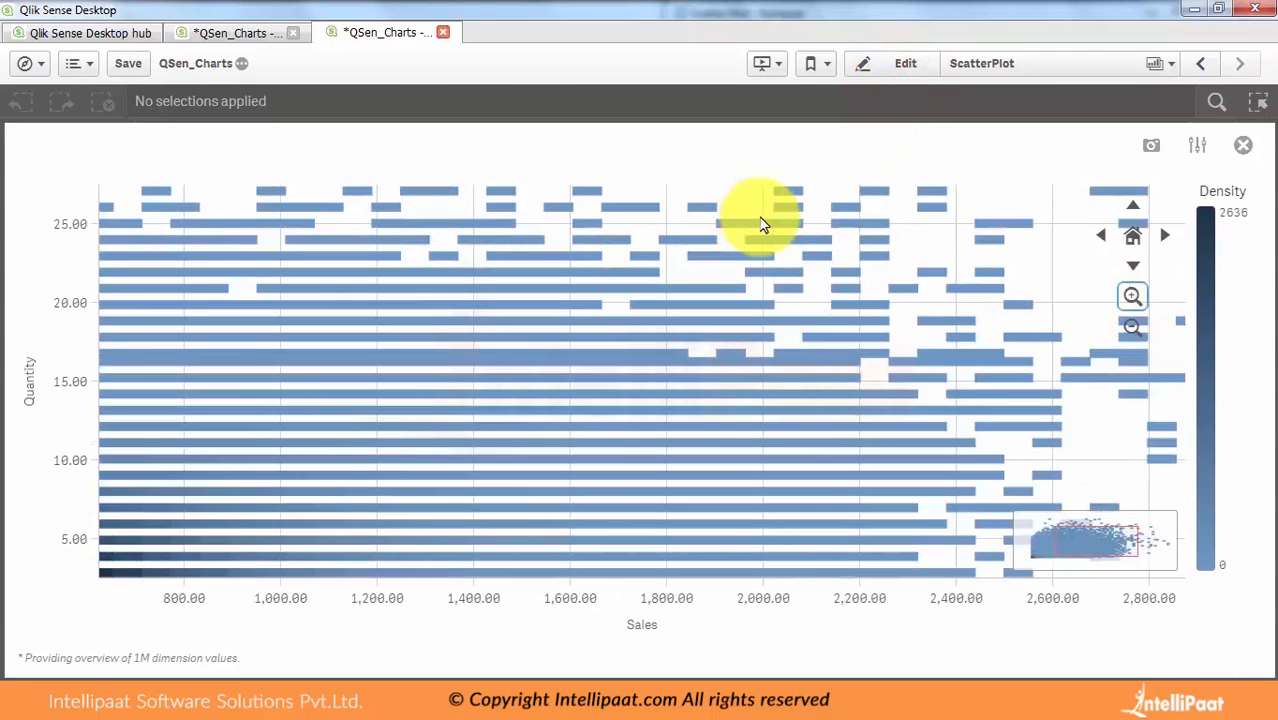
drag(760, 224, 776, 385)
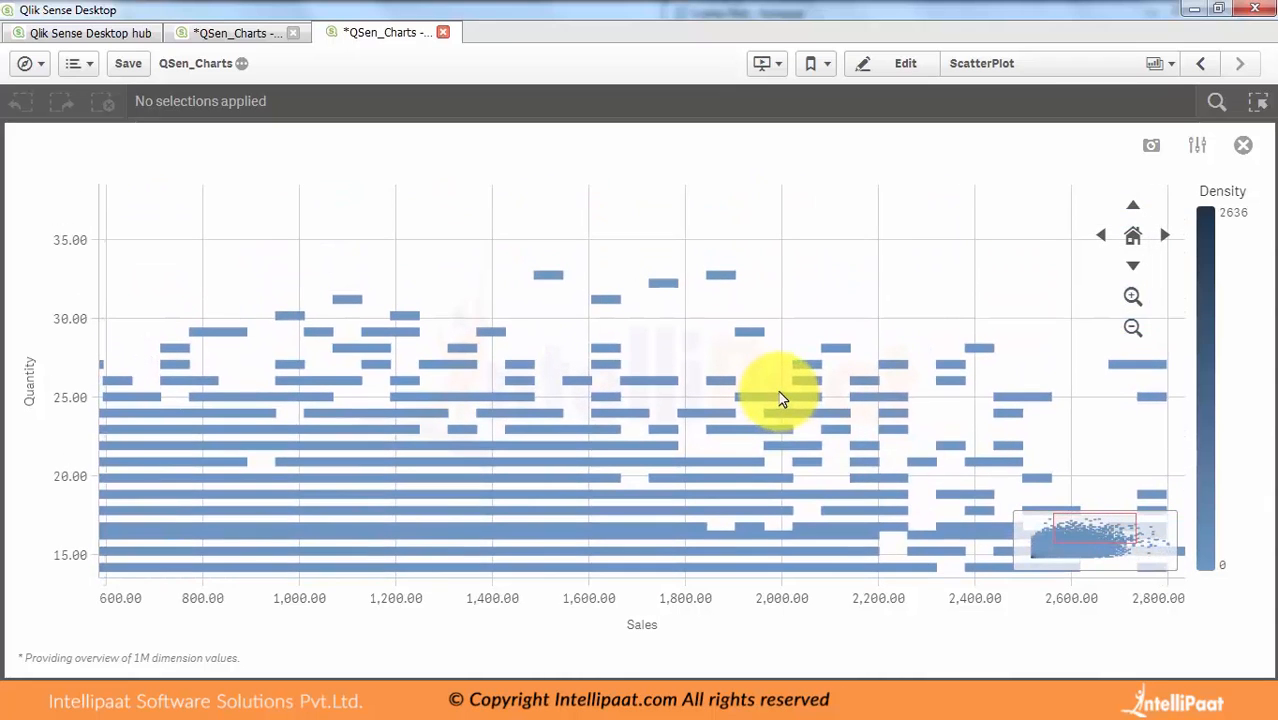
click(1136, 297)
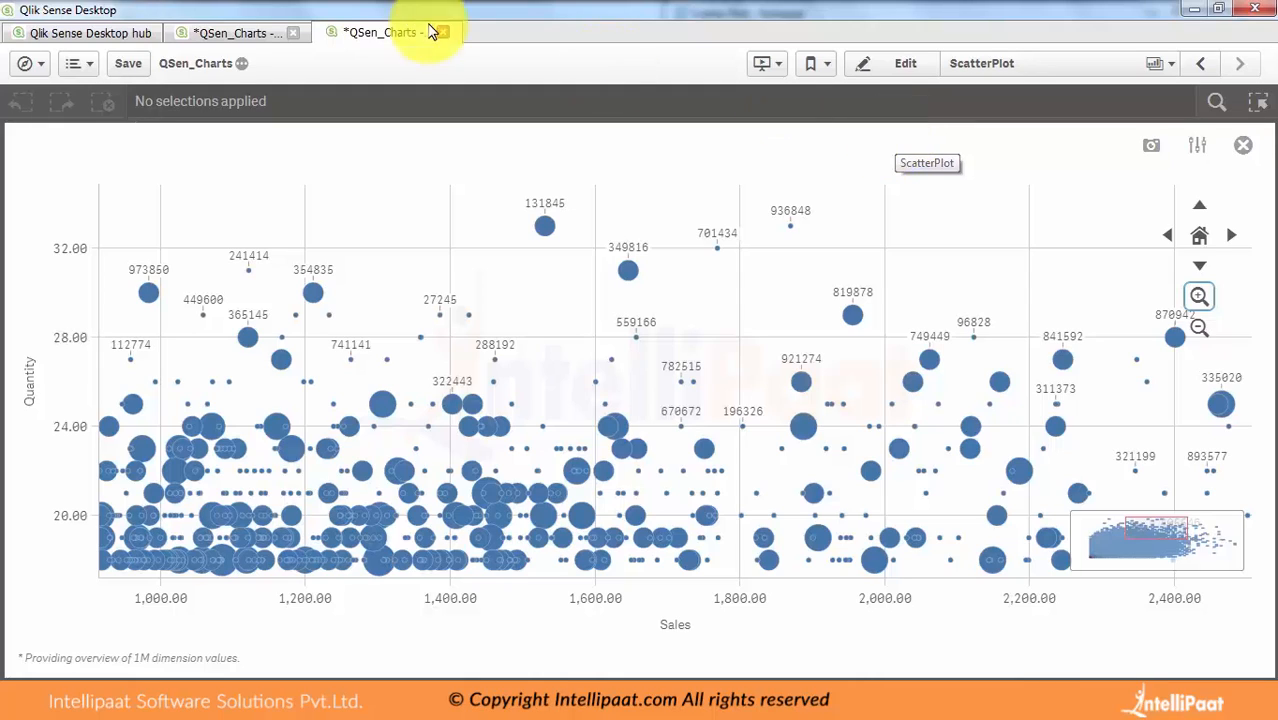
Save the QSen_Charts app and switch to the presentation slide on scatter plot advantages and disadvantages
click(131, 66)
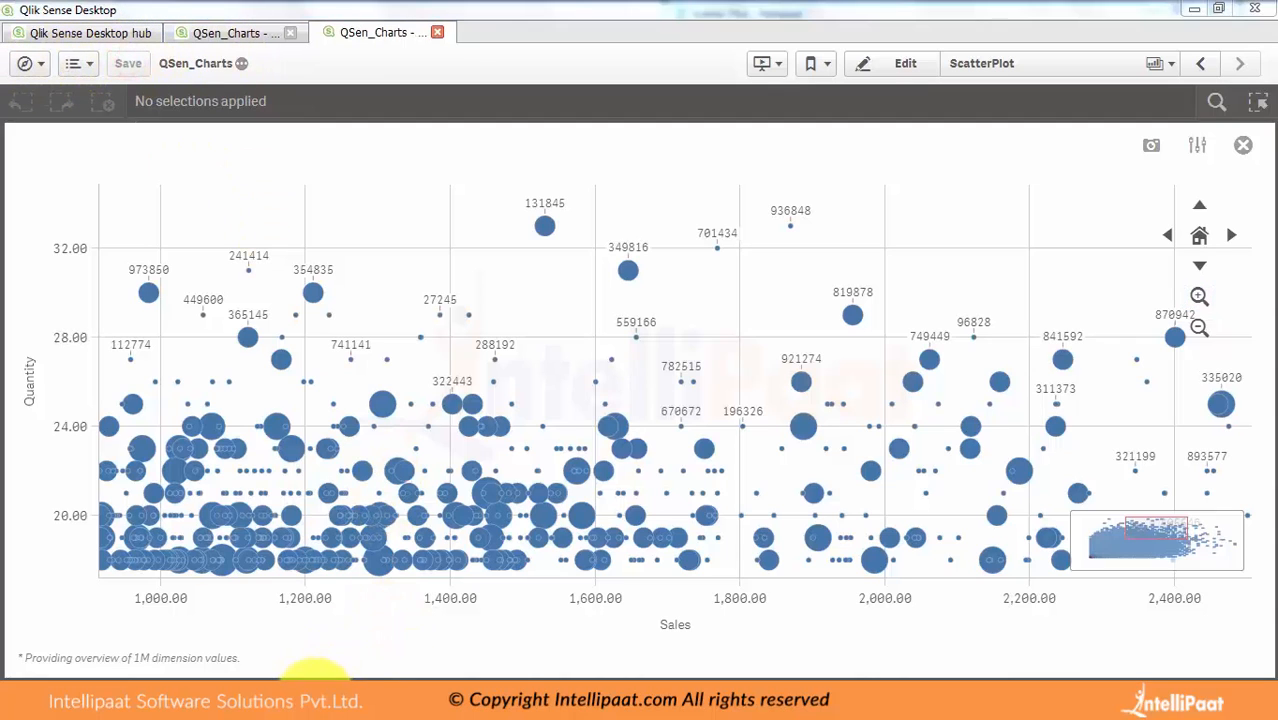
mouse_move(318, 676)
click(421, 635)
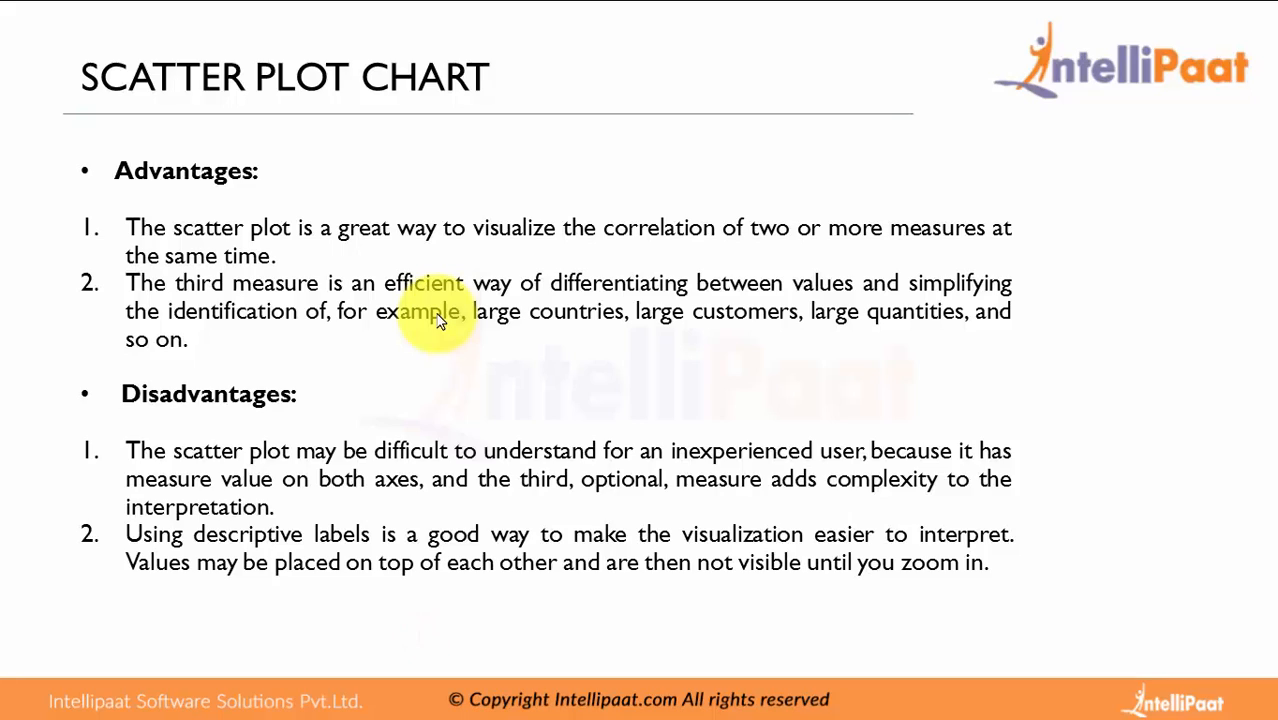
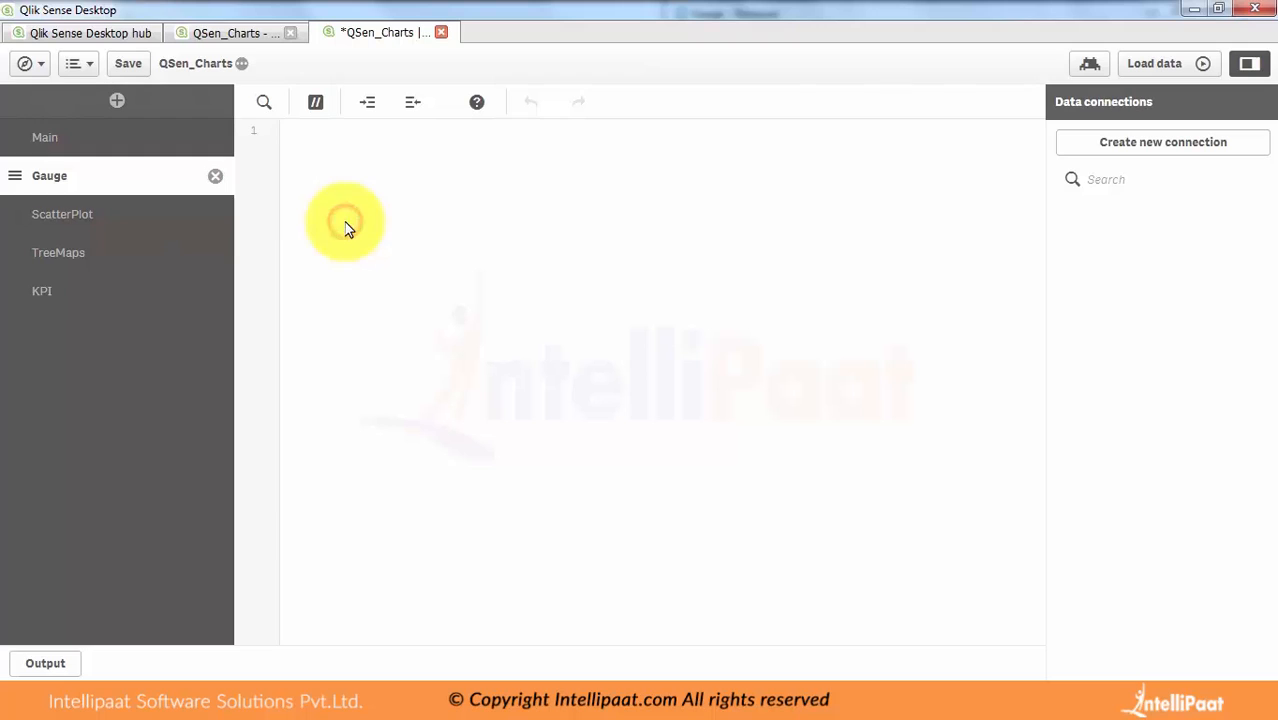
Fill the Gauge script section with an inline table of GaugeCountry, GaugeSales and GaugeTarget for USA, UK, Germany and Japan, then save and load the data
text(LOAD * INLINE [ GaugeCountry, GaugeSales, GaugeTarget USA, 10000, 8500 UK, 7000, 9500 Germany, 5000, 4500 Japan, 6000, 6000 ];)
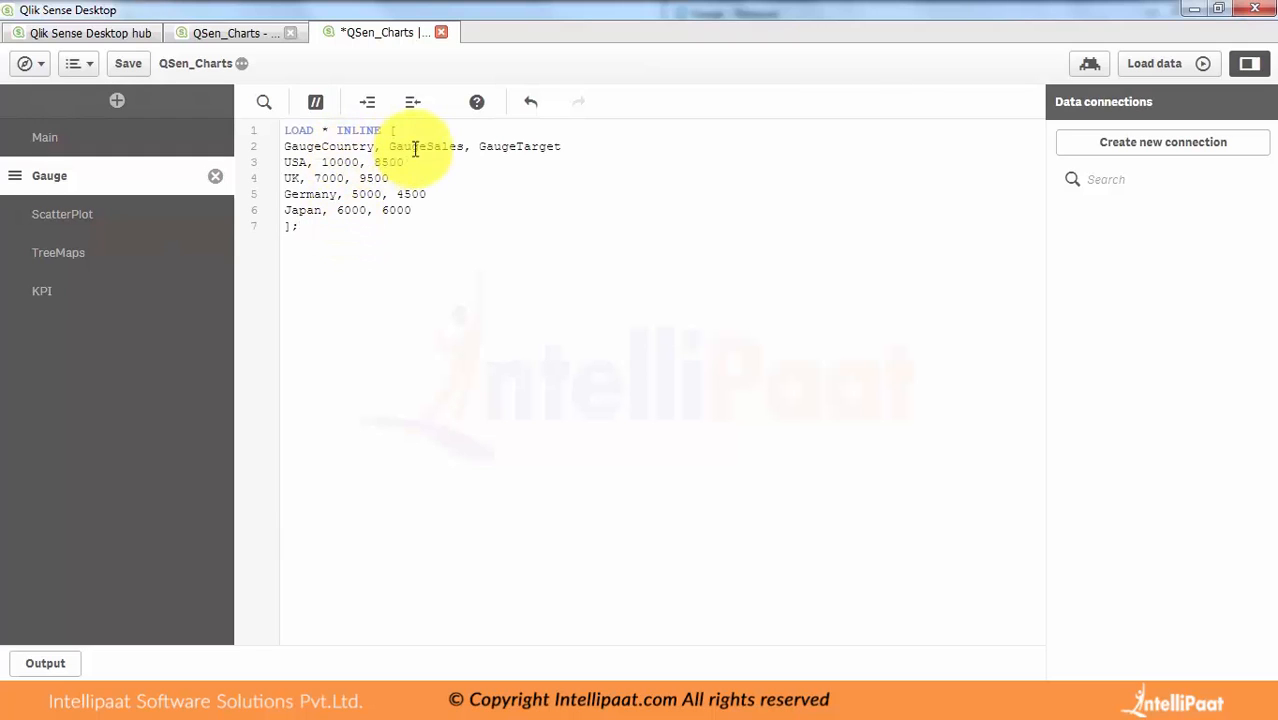
click(128, 68)
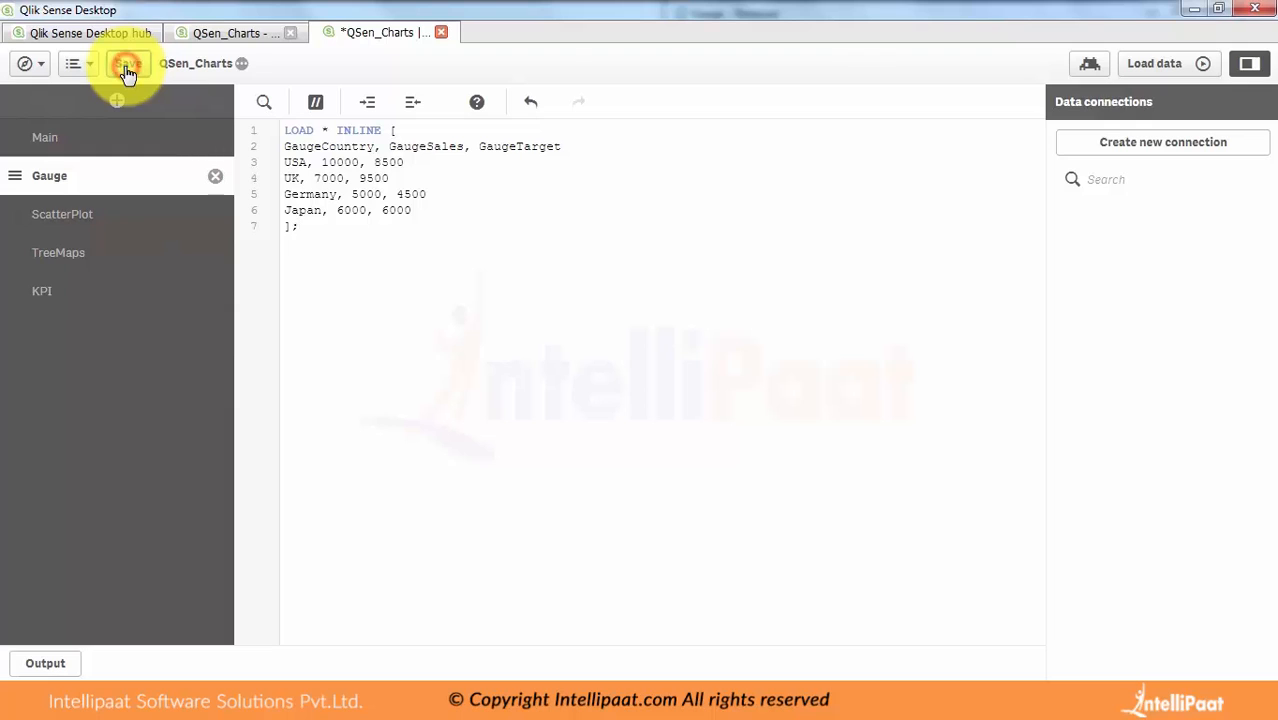
click(1141, 74)
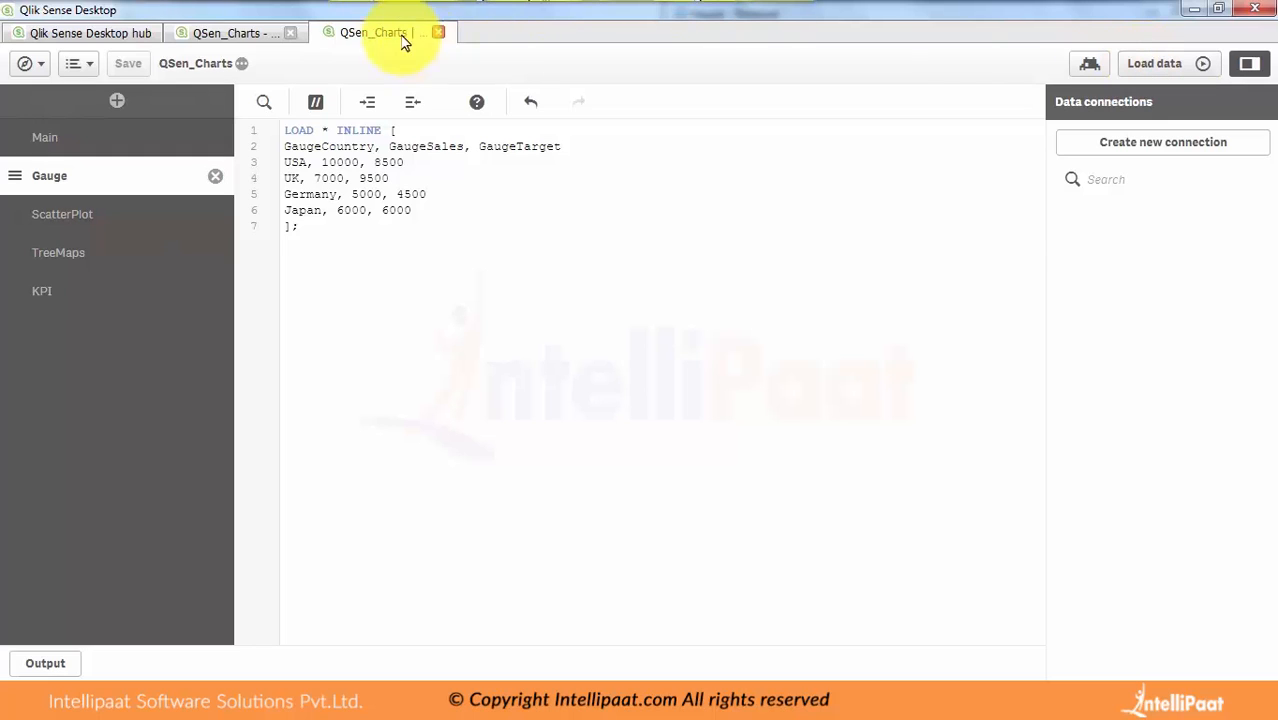
Go to the app overview, create a new sheet titled Gauge, and open it
click(25, 63)
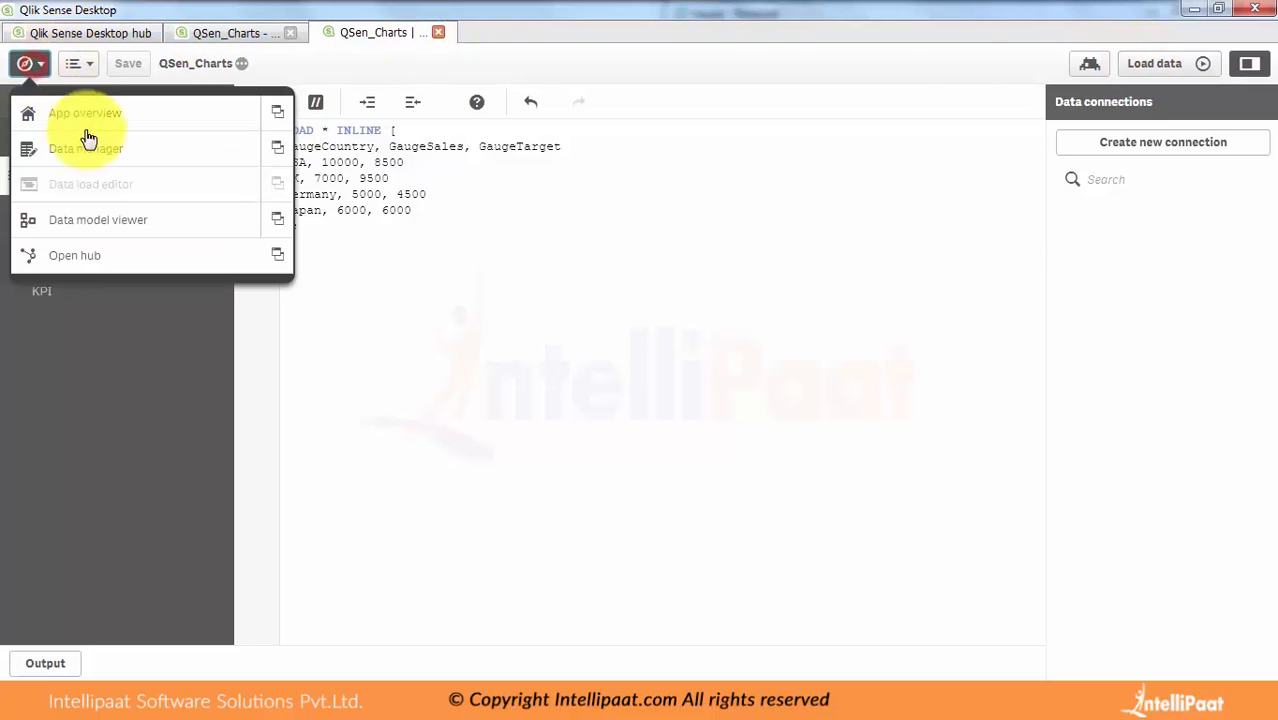
click(84, 116)
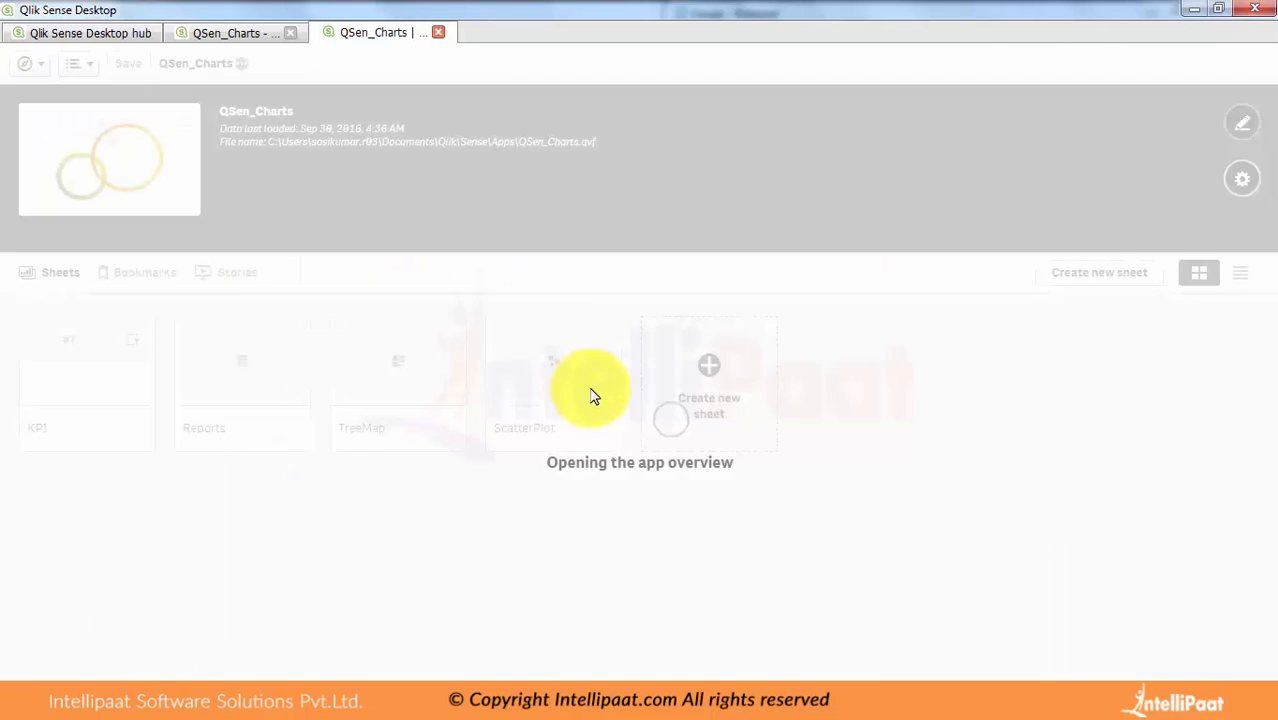
click(699, 371)
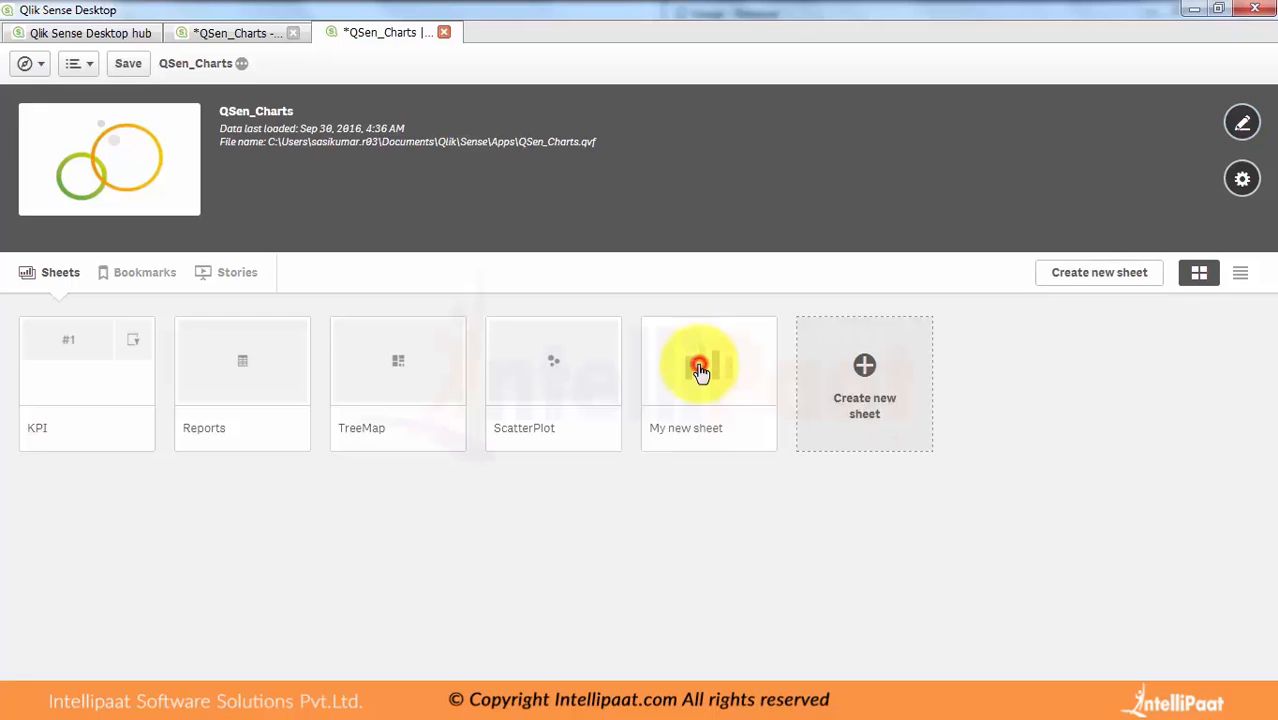
text(Gauge)
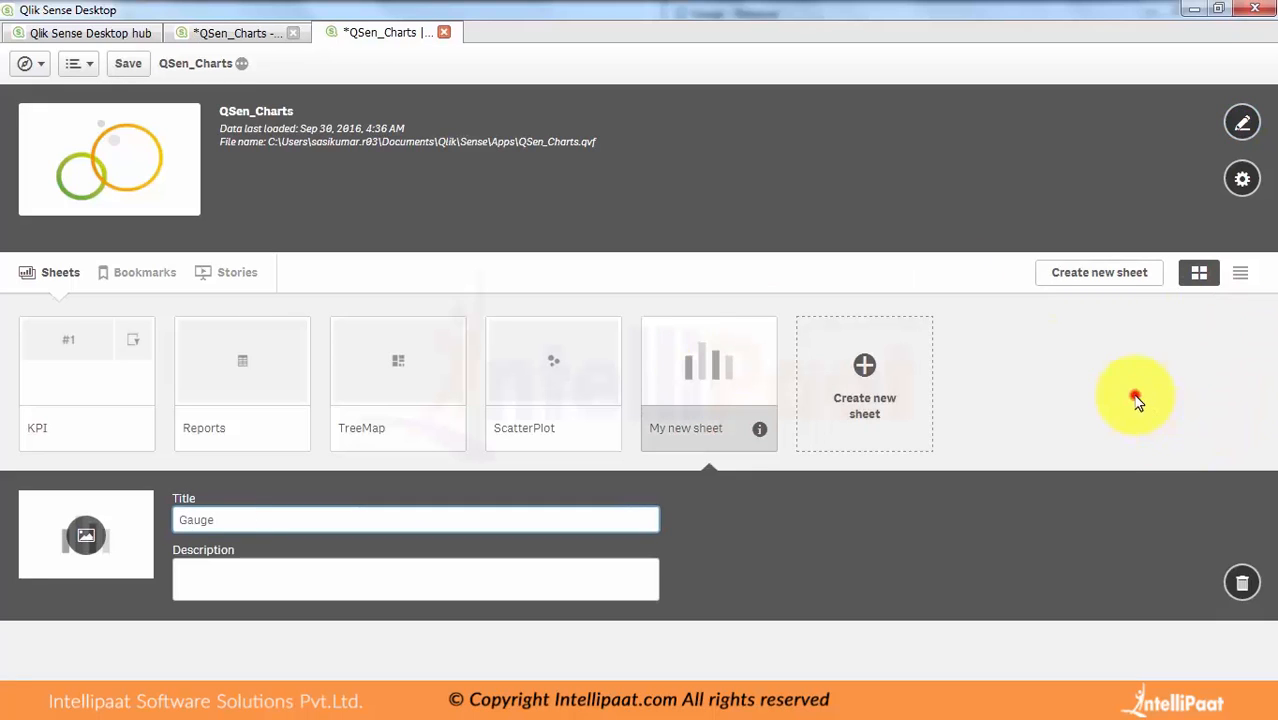
click(1137, 400)
click(720, 387)
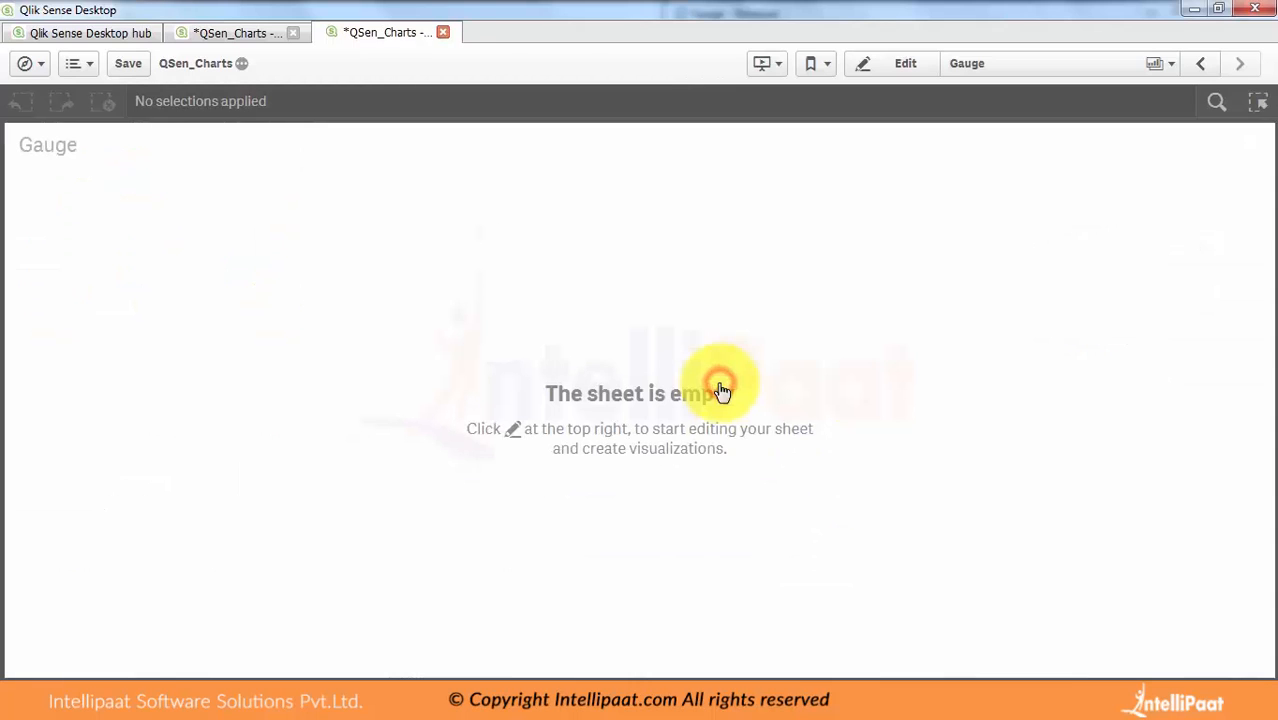
Place a gauge chart on the empty Gauge sheet with Sum(GaugeTarget) as its measure and dismiss the default-range notice
click(905, 63)
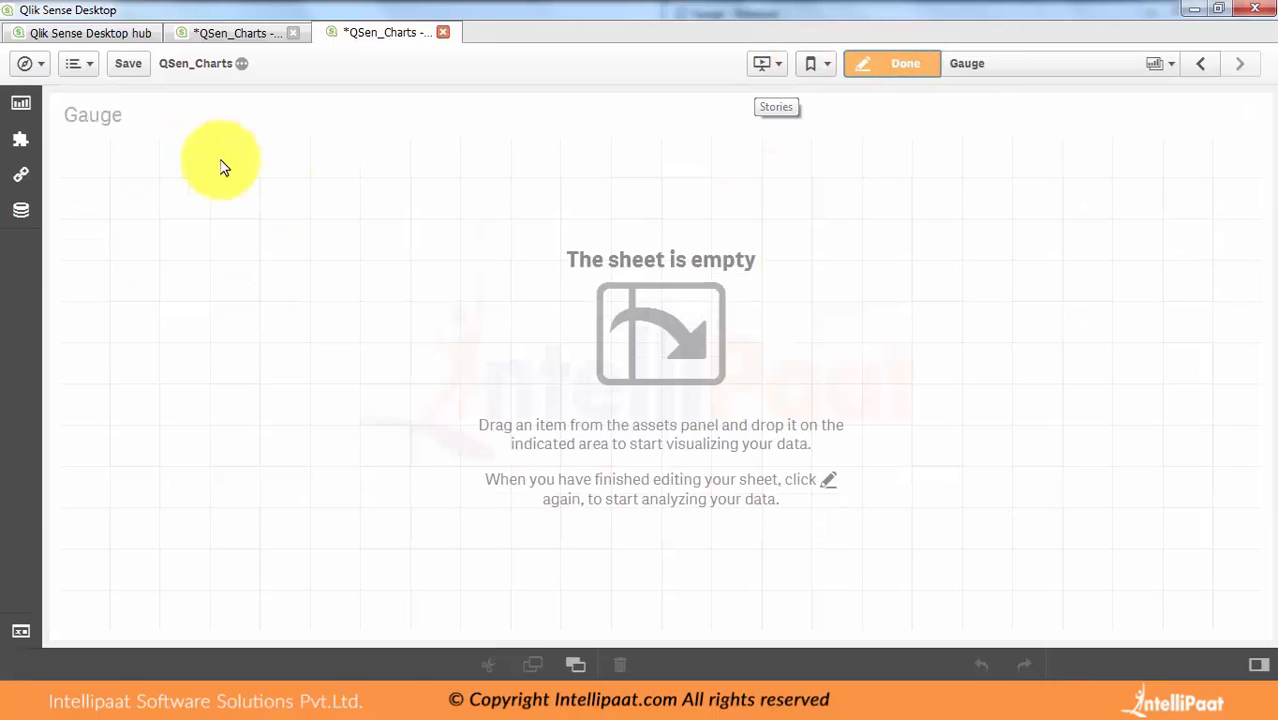
click(22, 104)
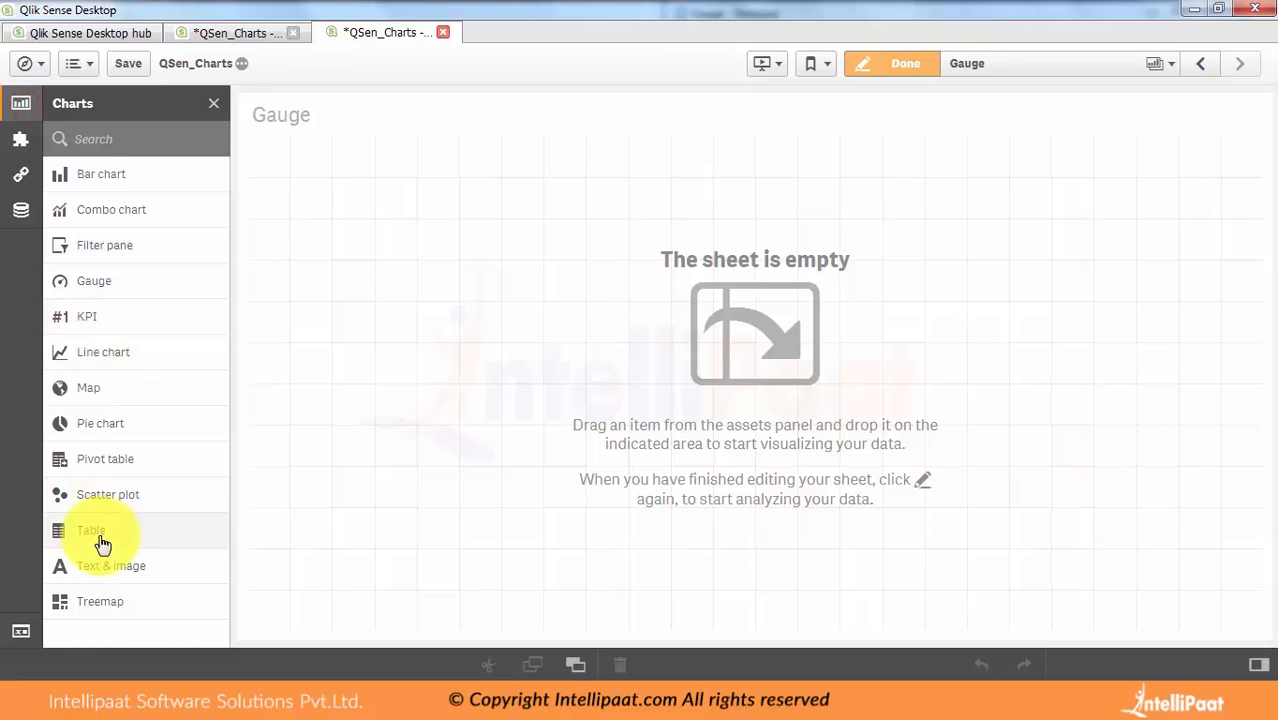
drag(106, 288, 758, 345)
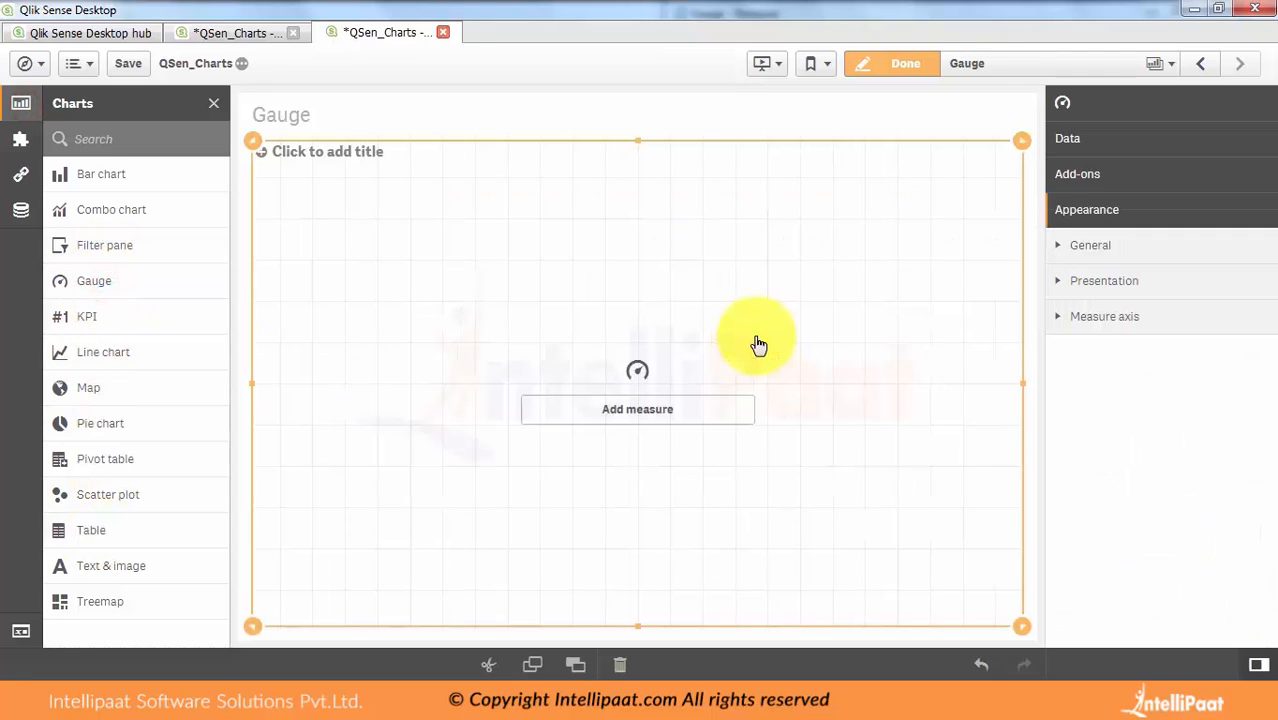
click(663, 414)
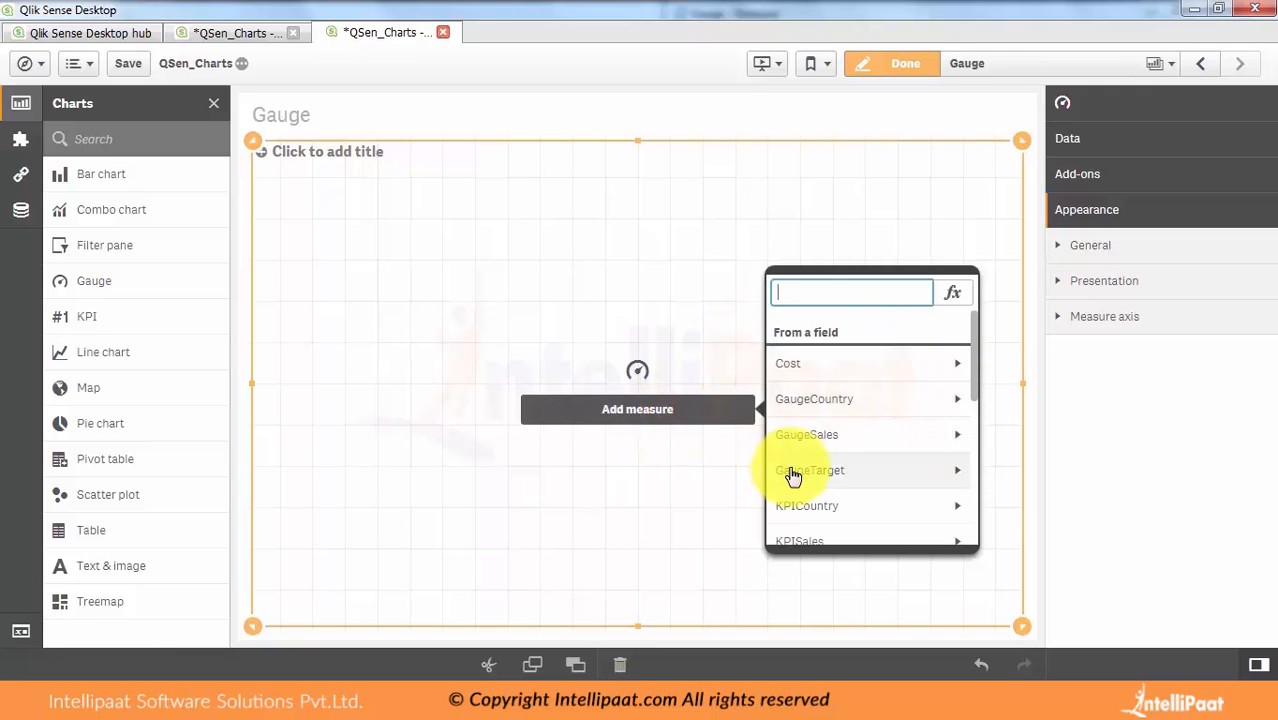
click(792, 474)
click(827, 364)
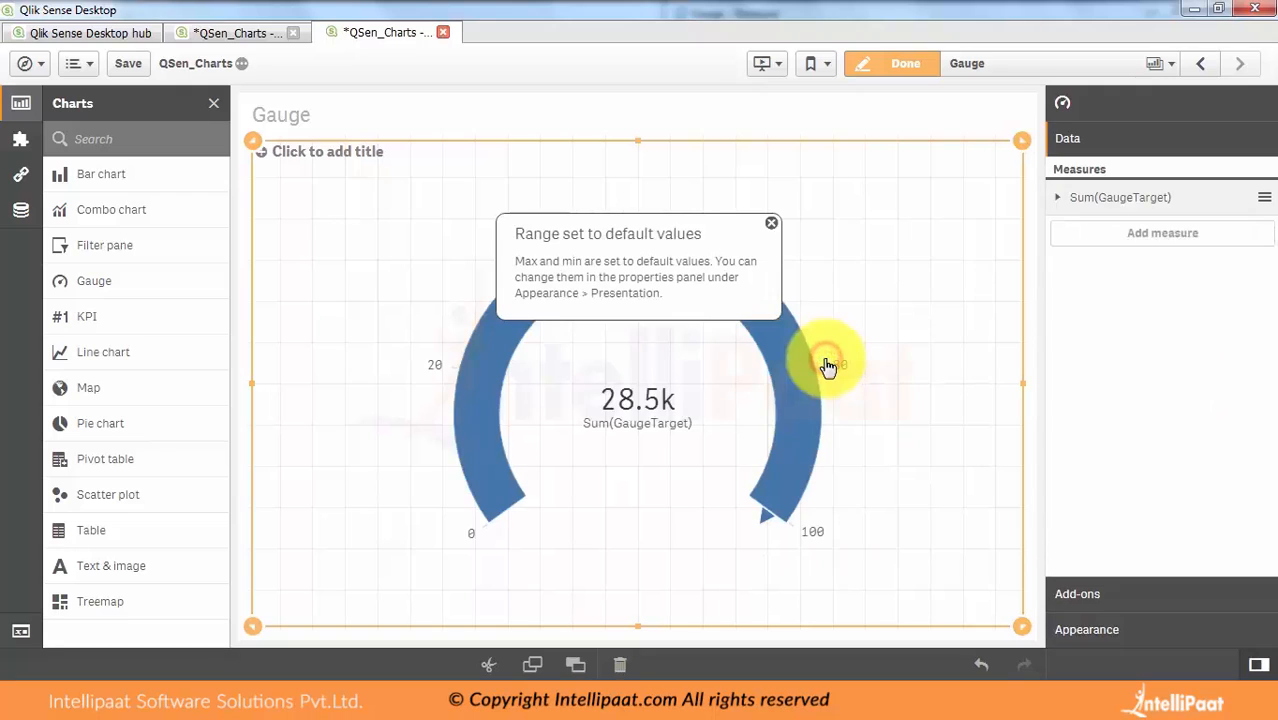
click(773, 223)
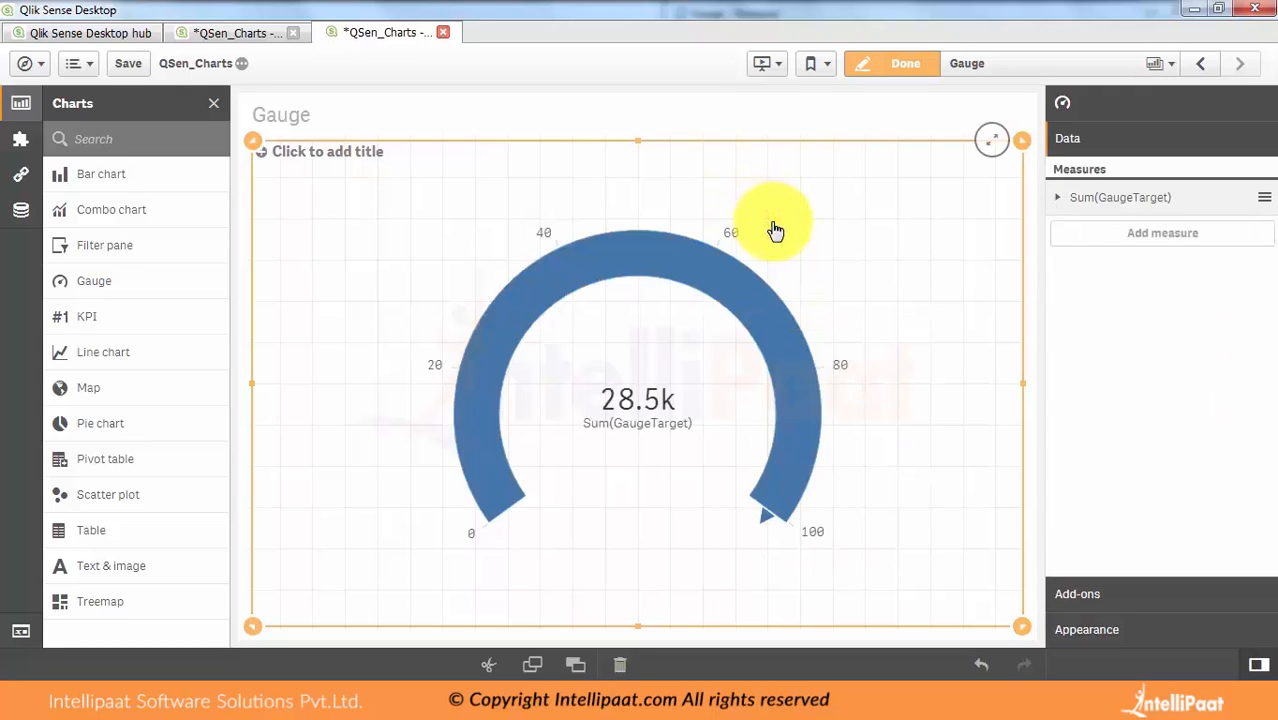
Label the gauge's Sum(GaugeTarget) measure Sales vs Target
click(1057, 197)
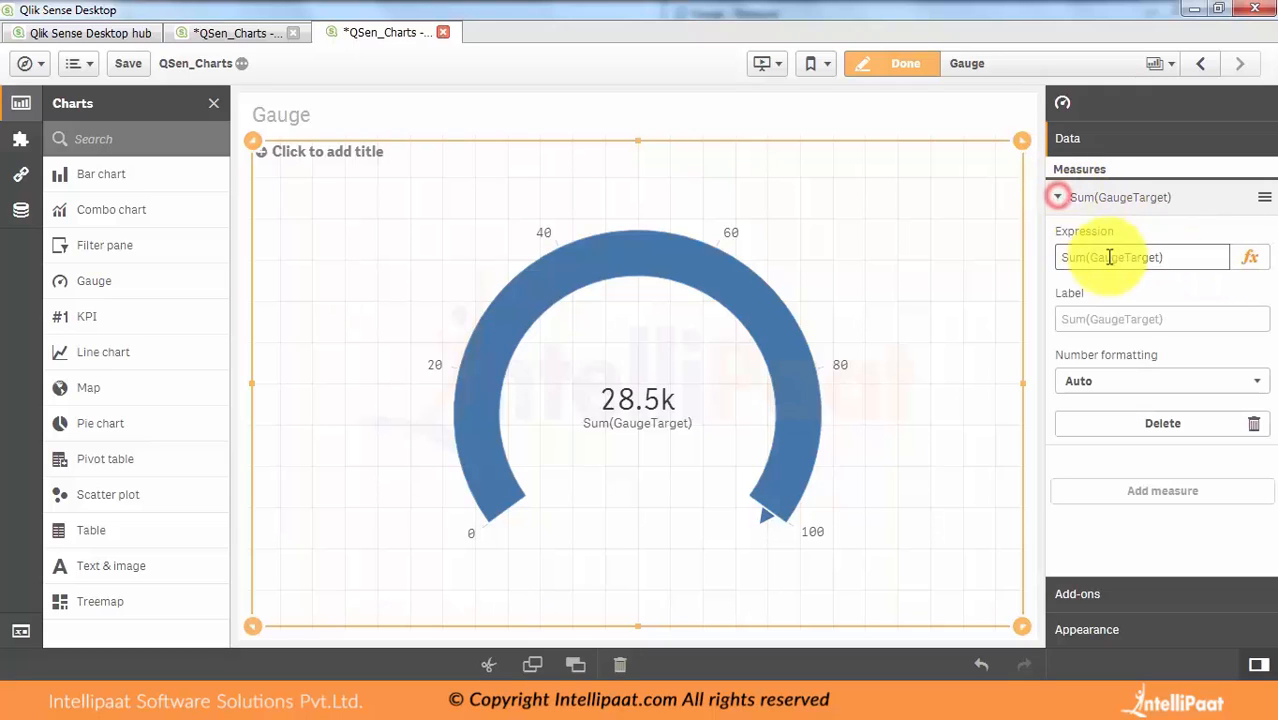
click(1084, 321)
text(Sales vs Targe)
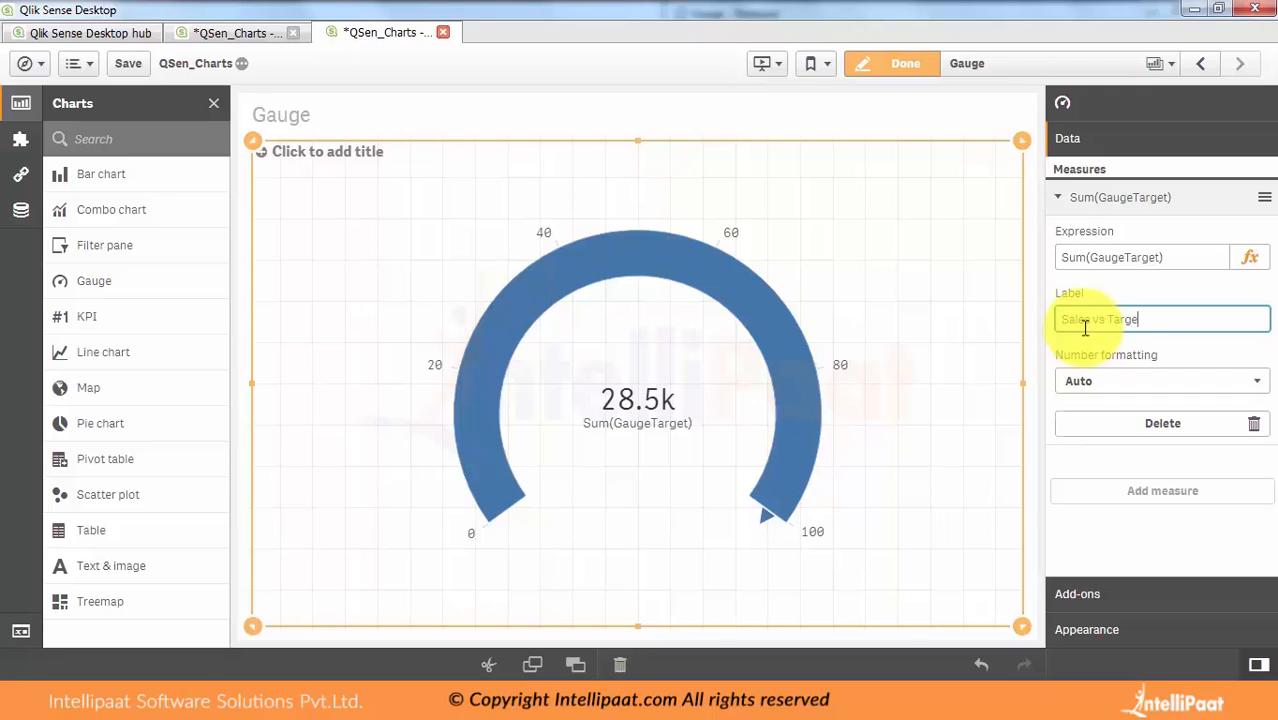
text(t)
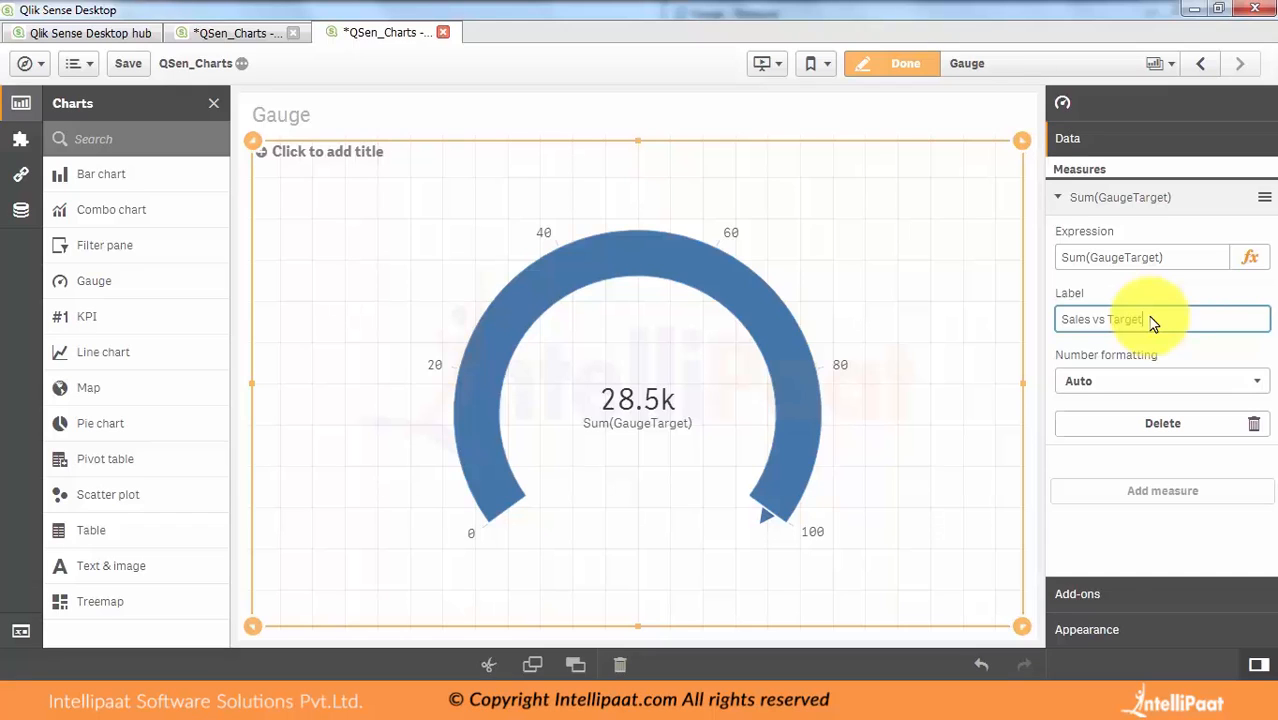
Add a reference line to the gauge chart
click(1088, 596)
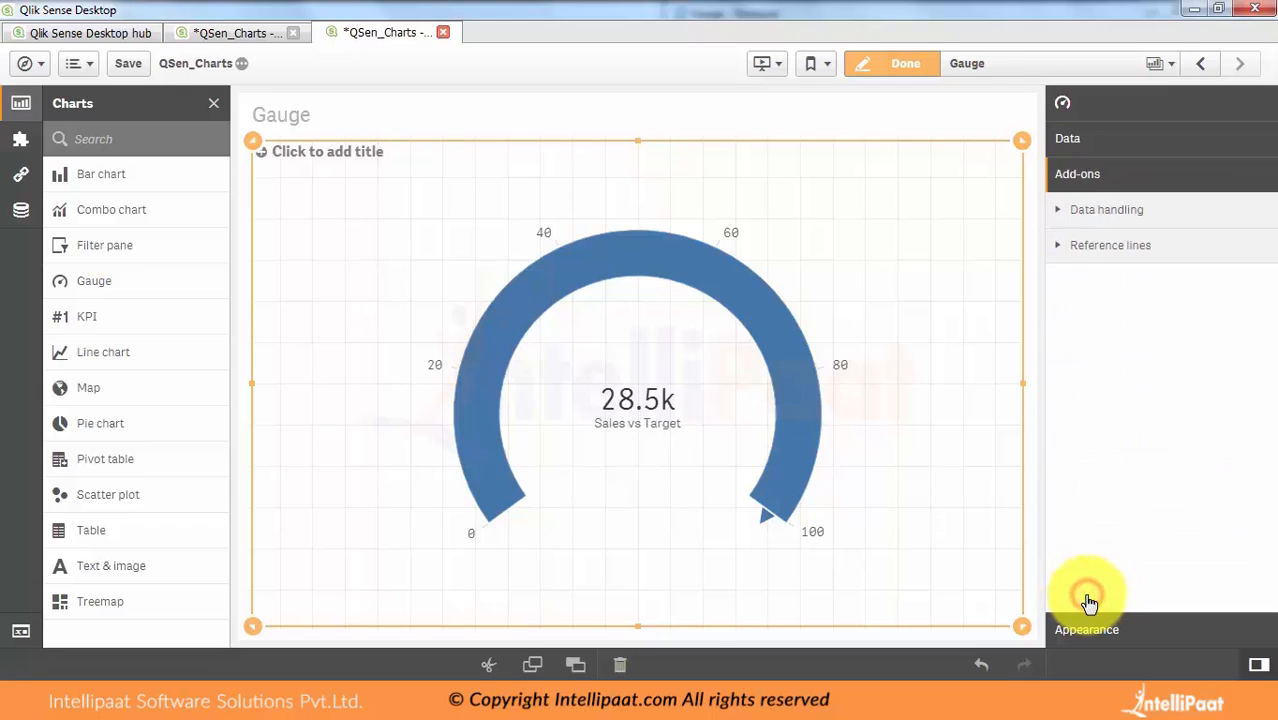
click(1058, 247)
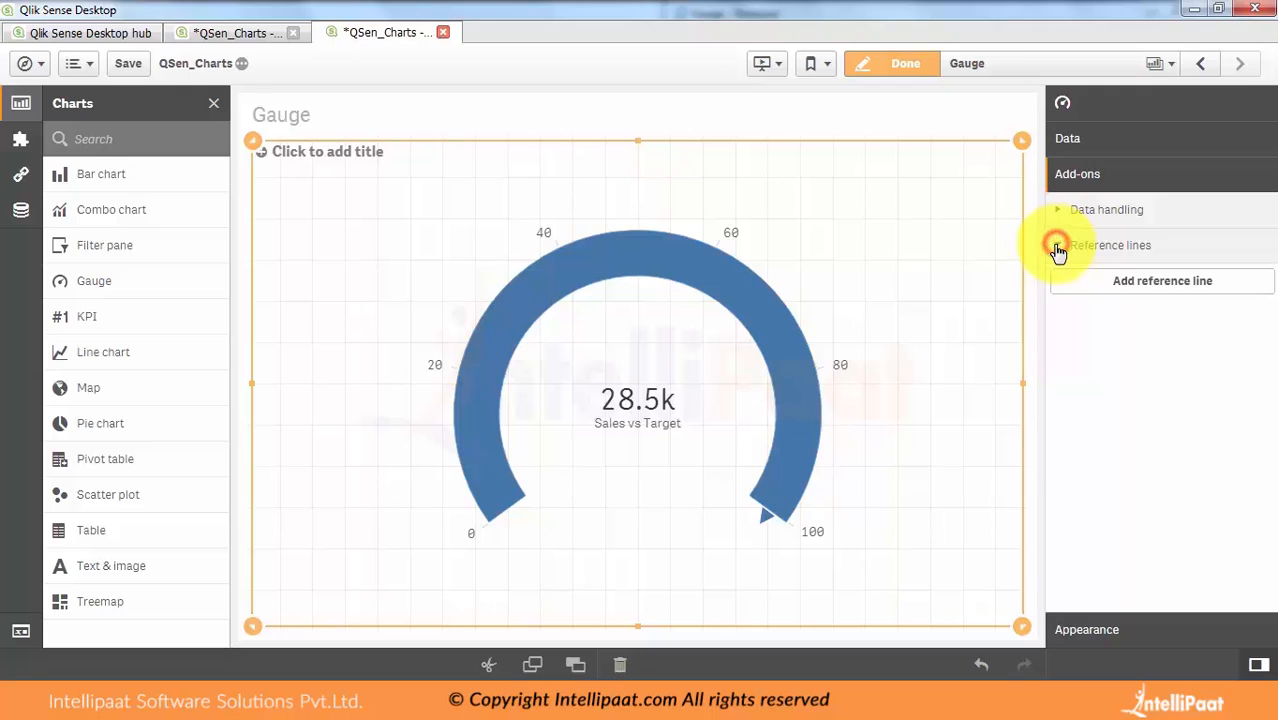
click(1087, 290)
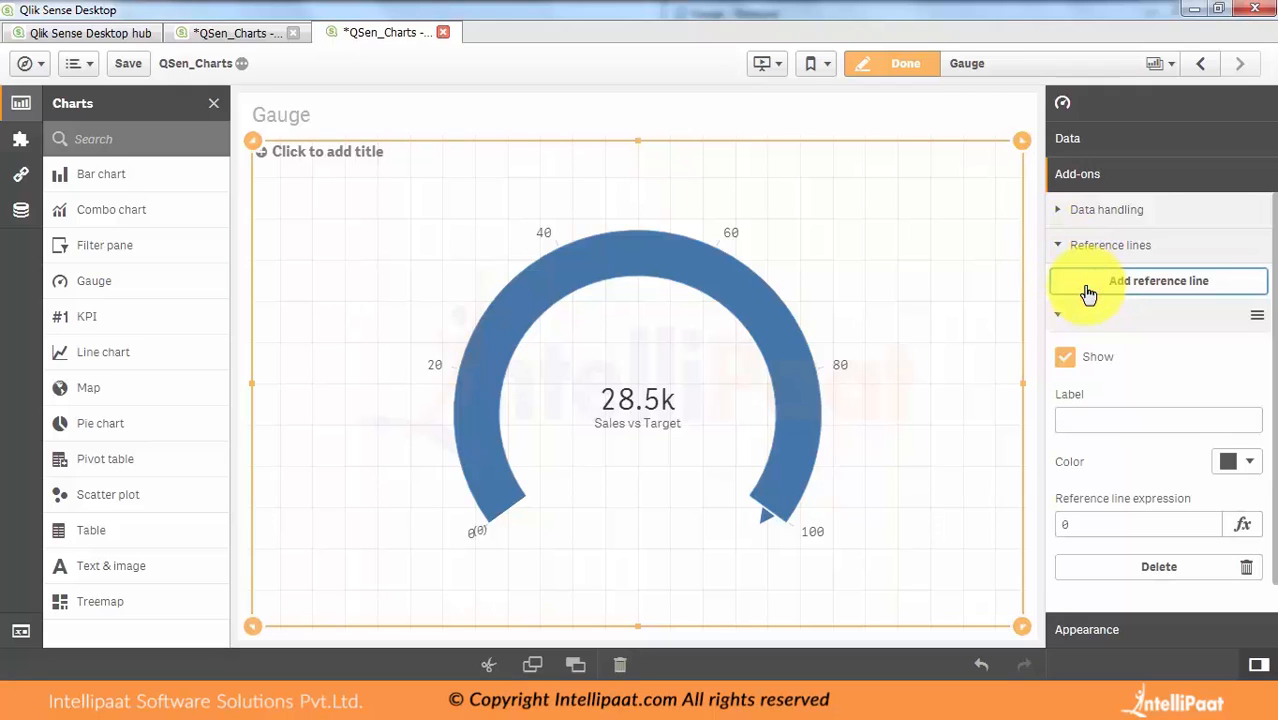
Set the reference line's expression to Sum(GaugeSales) and apply it
click(1096, 520)
click(1243, 525)
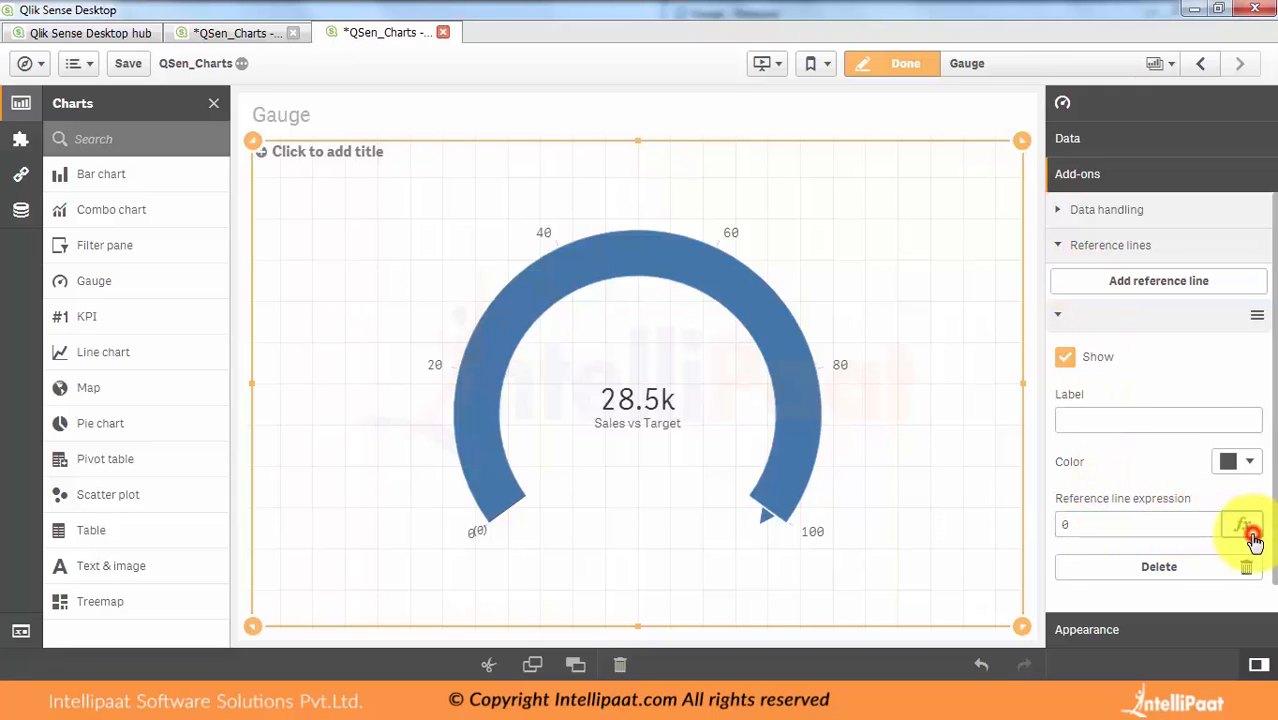
click(425, 233)
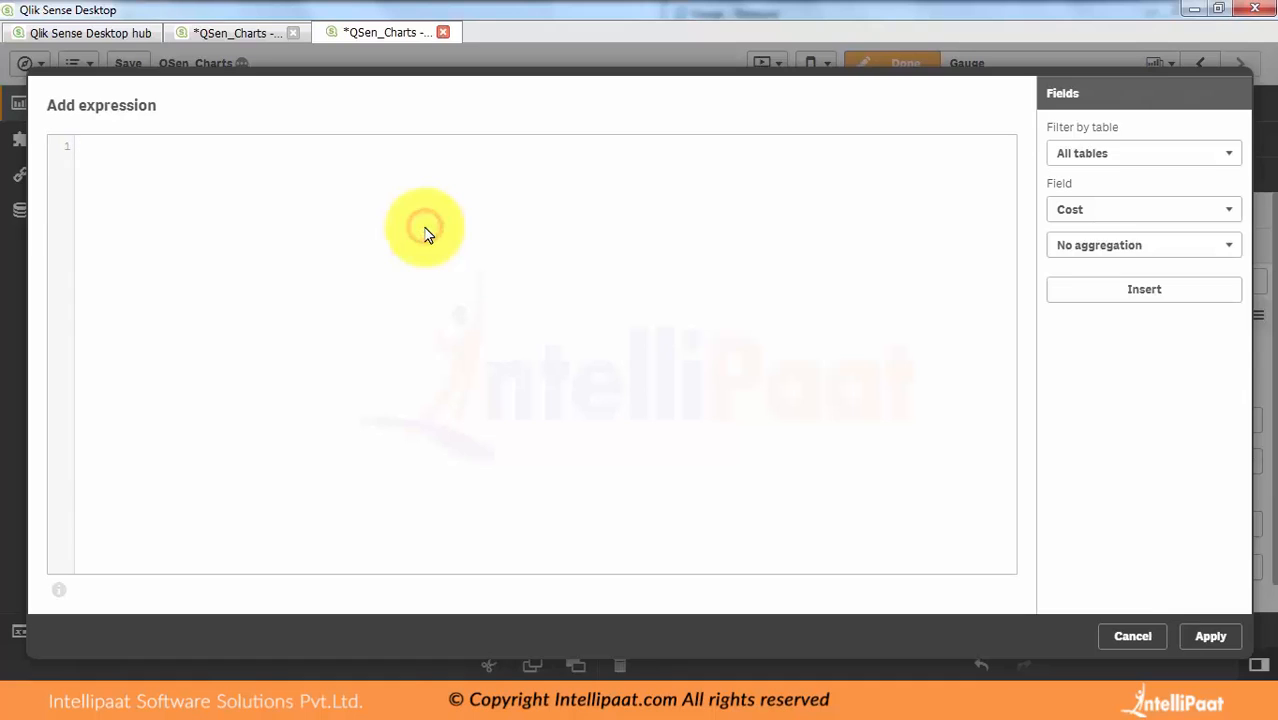
text(Sum(Sal)
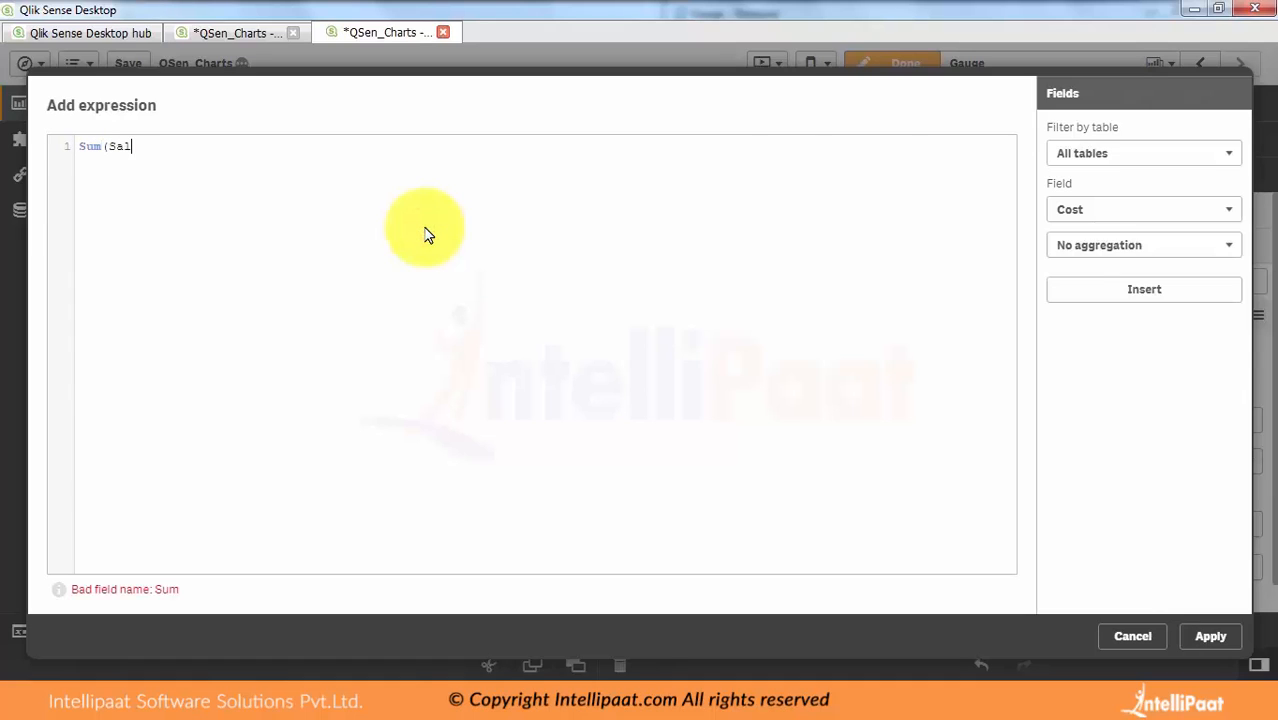
text(es))
key(BackSpace)
key(BackSpace)
key(BackSpace)
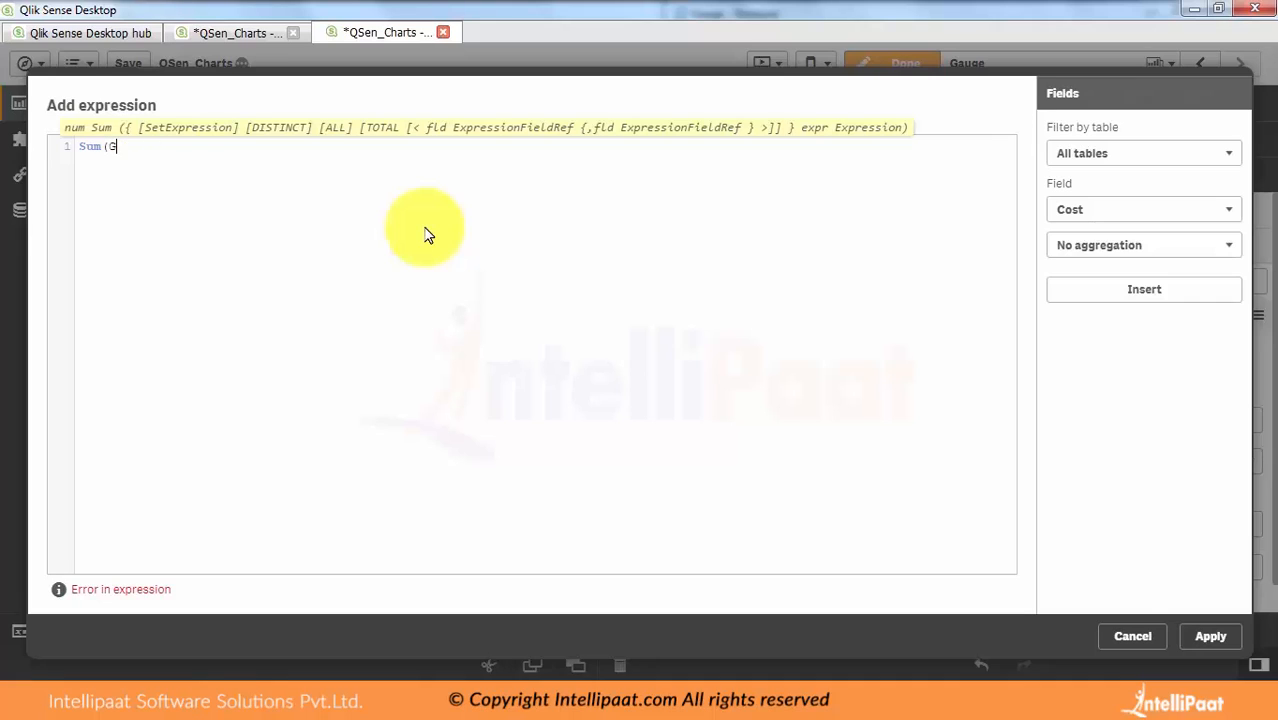
click(1105, 212)
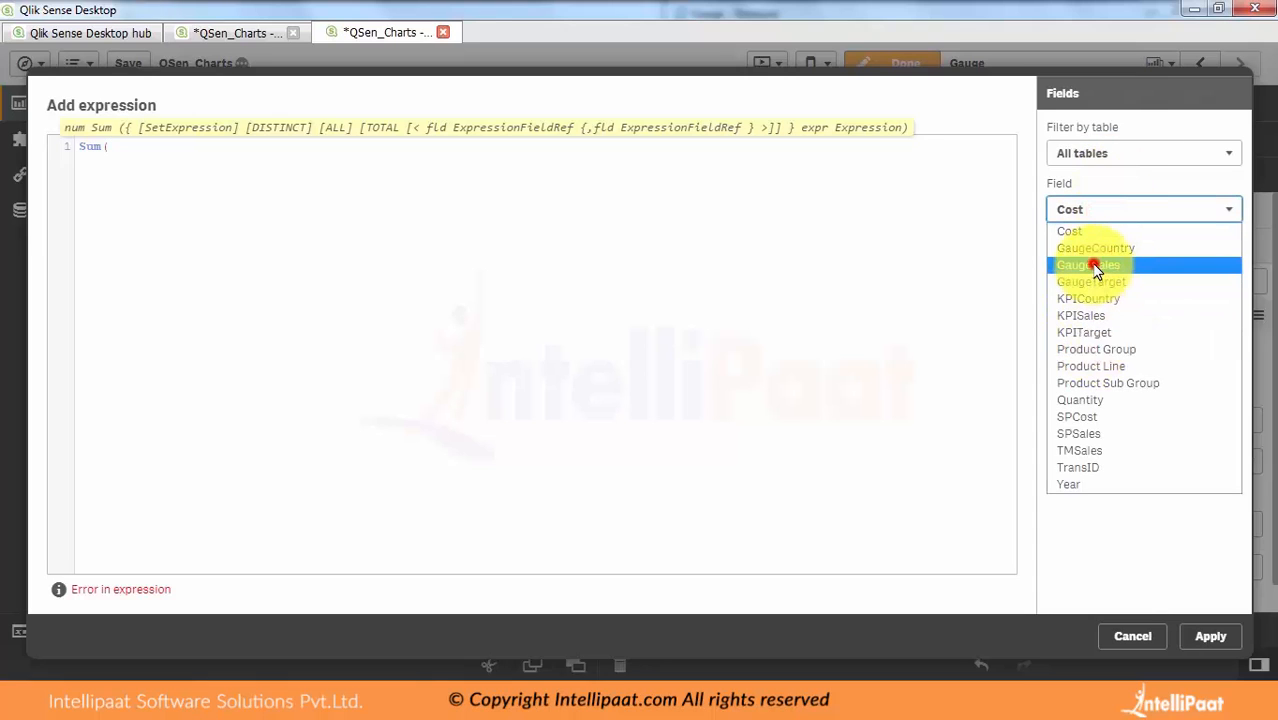
click(1095, 266)
click(1099, 289)
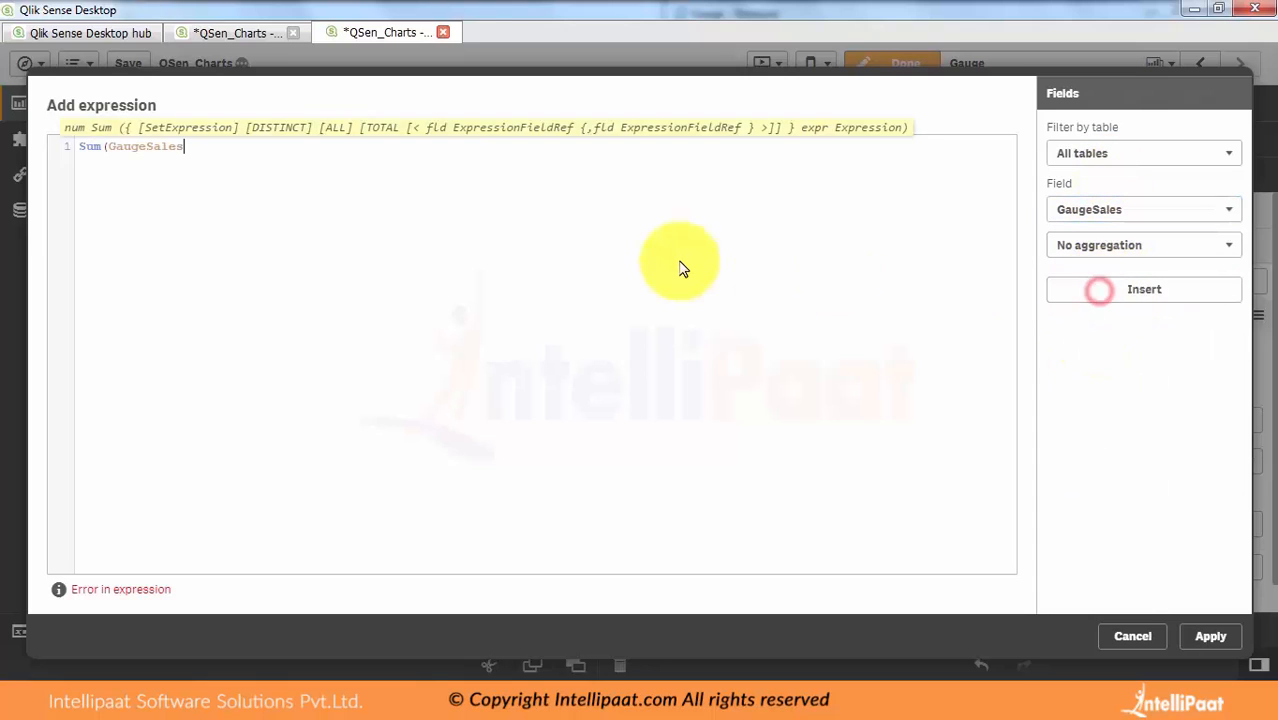
click(680, 266)
text())
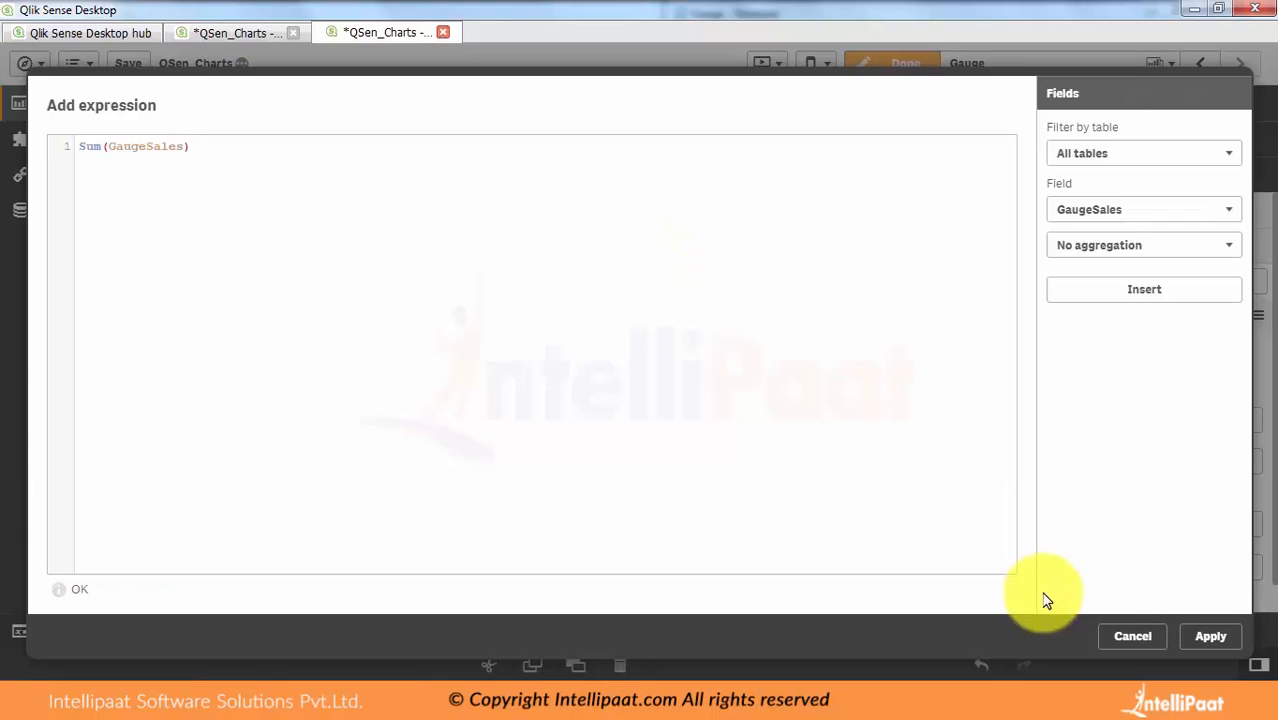
click(1210, 636)
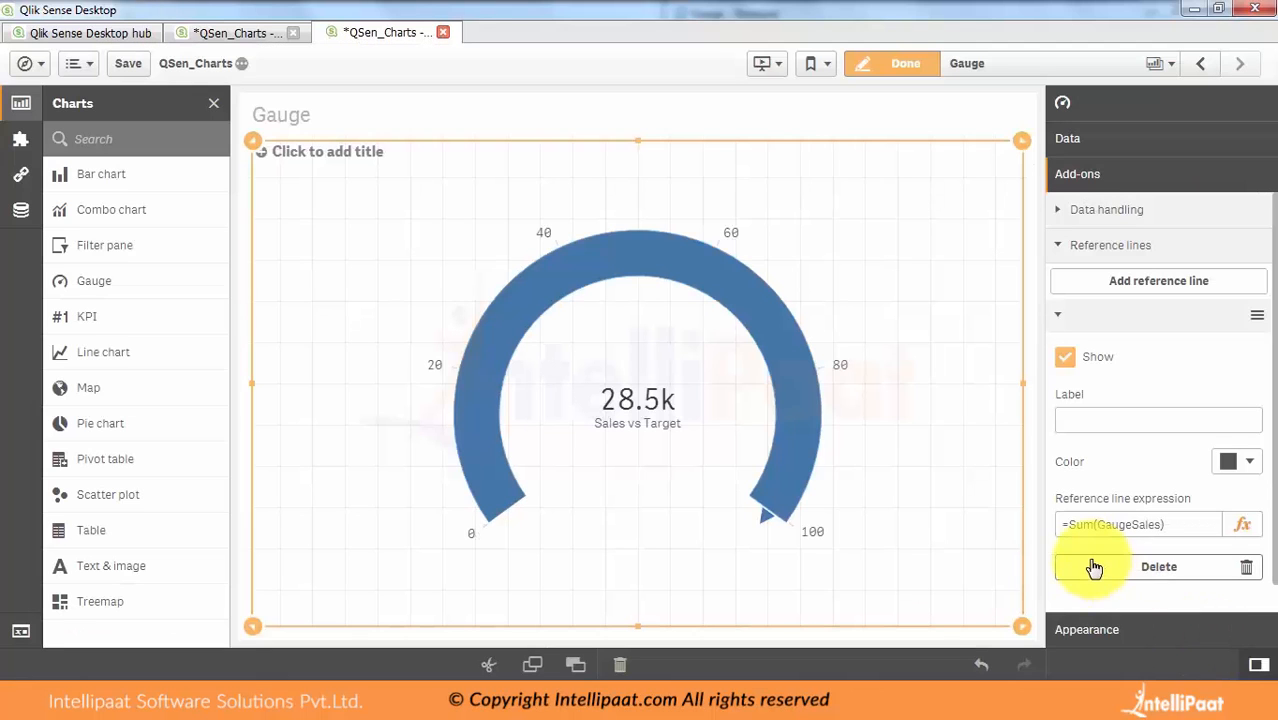
Label the gauge's reference line Sales and colour it red (#f93f17)
click(1105, 421)
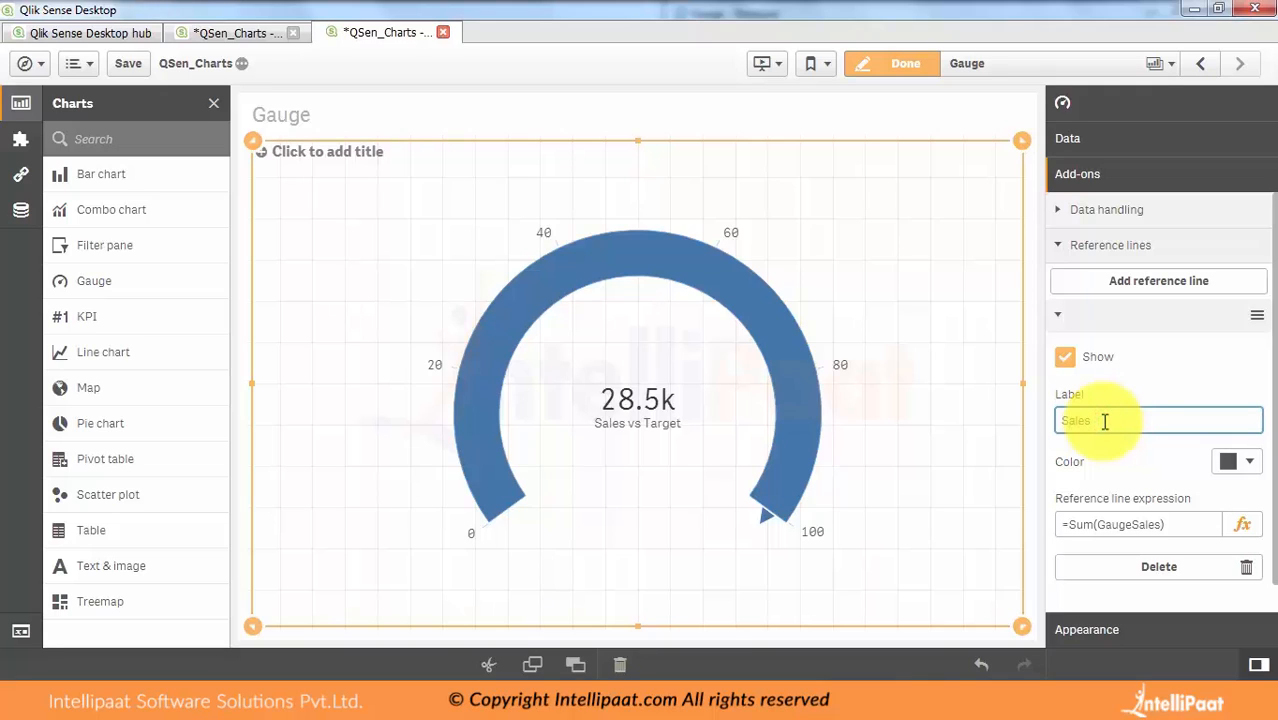
click(1256, 472)
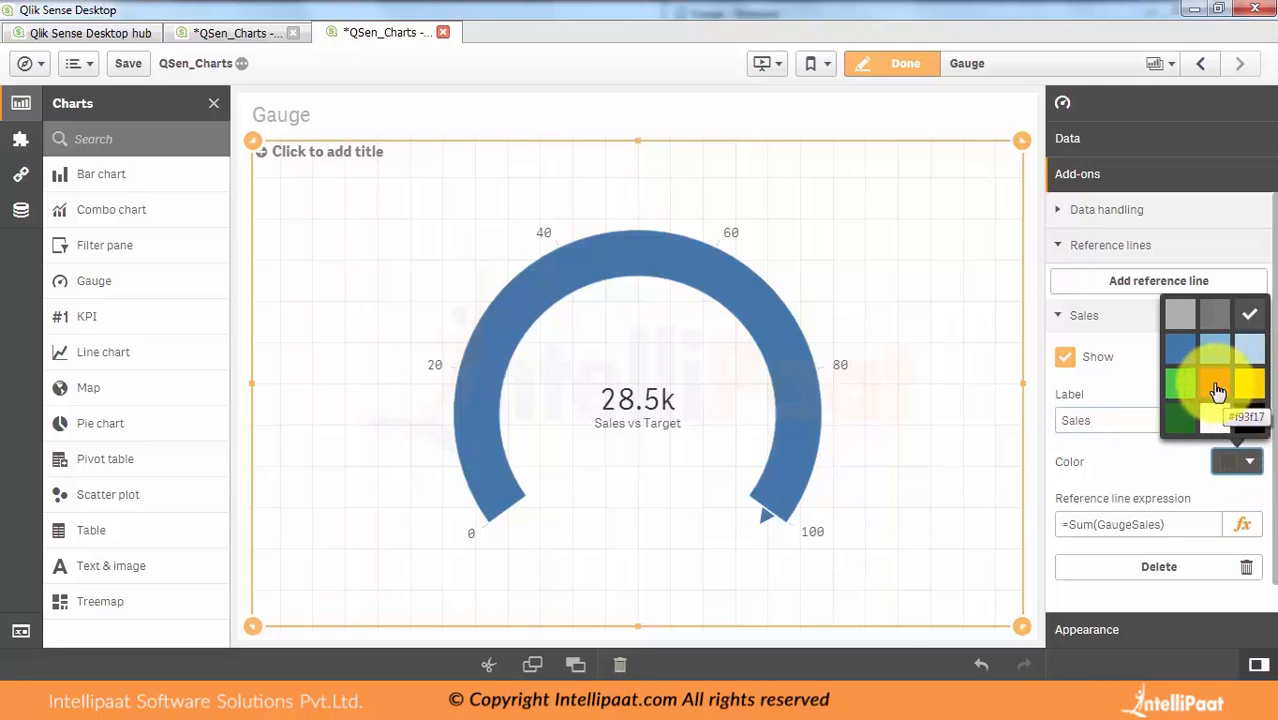
click(1217, 392)
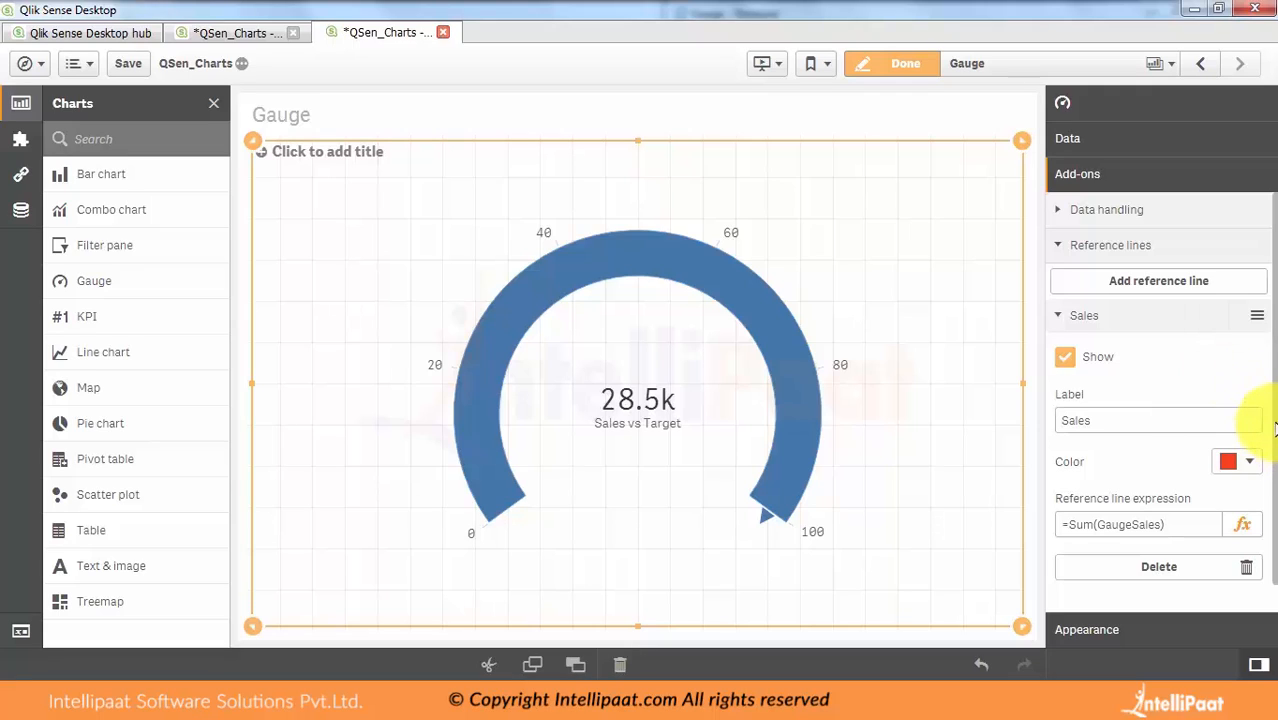
Change the gauge's presentation from radial to bar
scroll(1268, 423, down, 1)
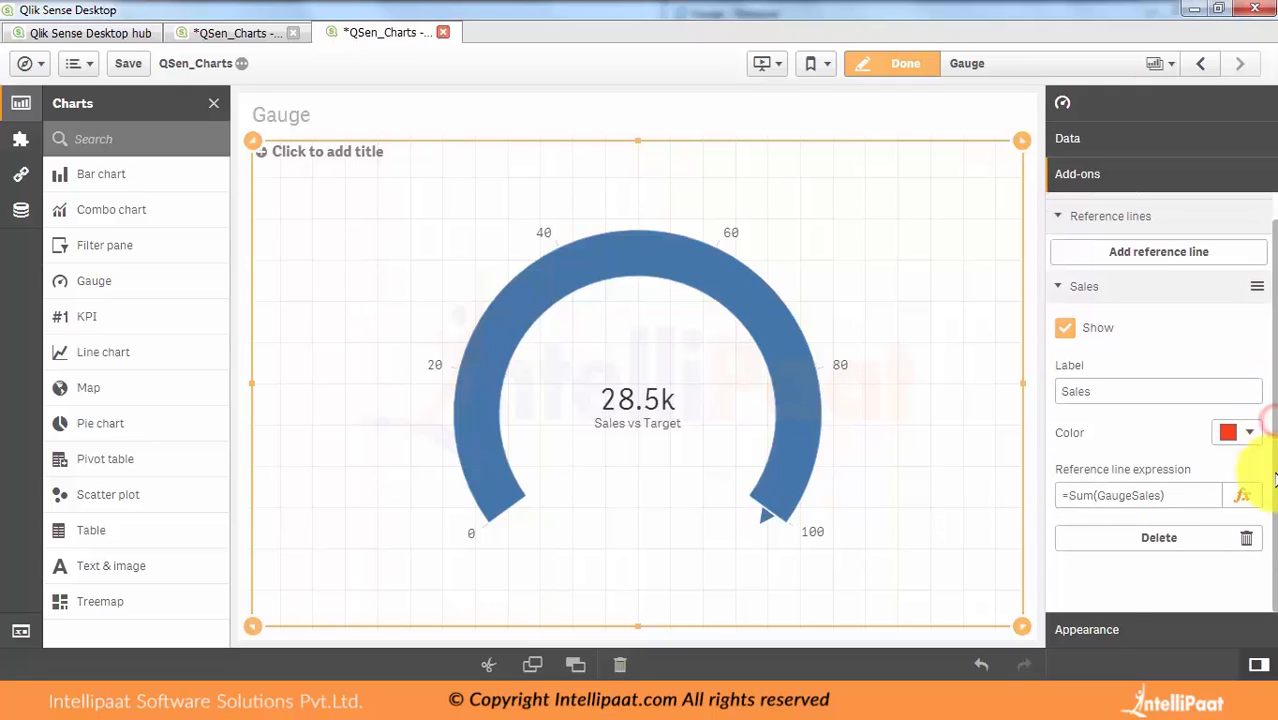
click(1089, 628)
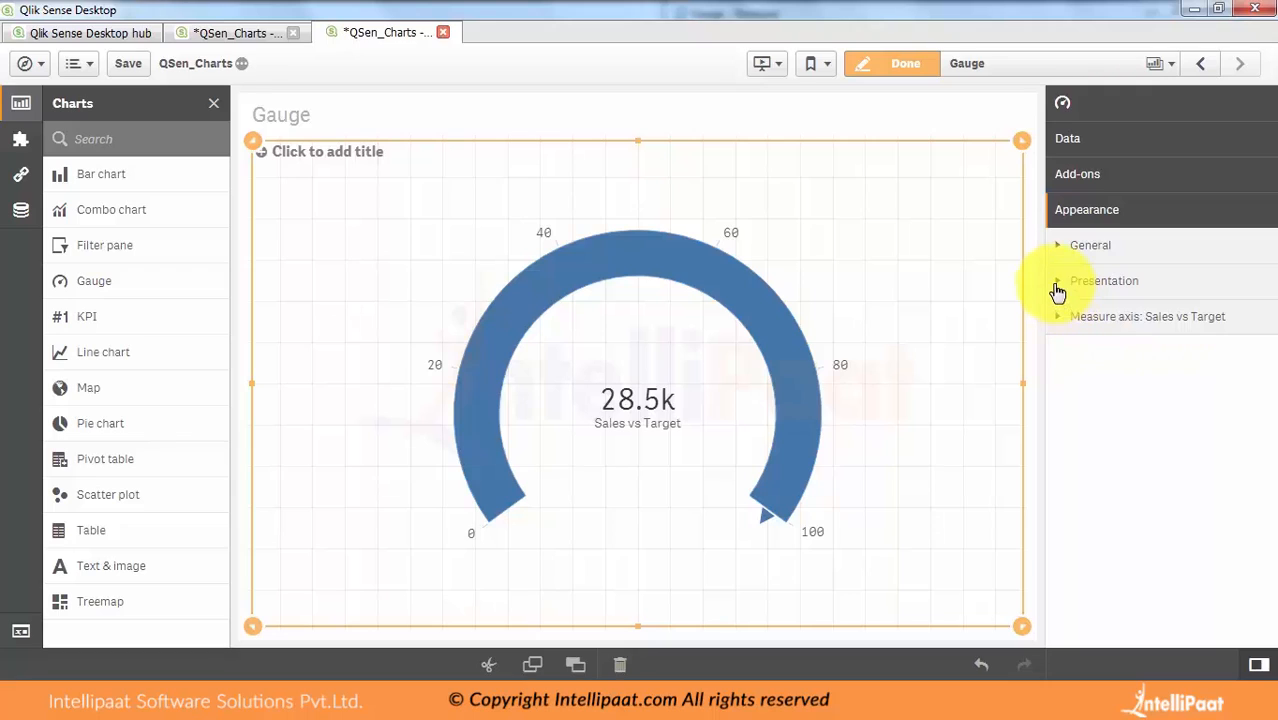
click(1058, 283)
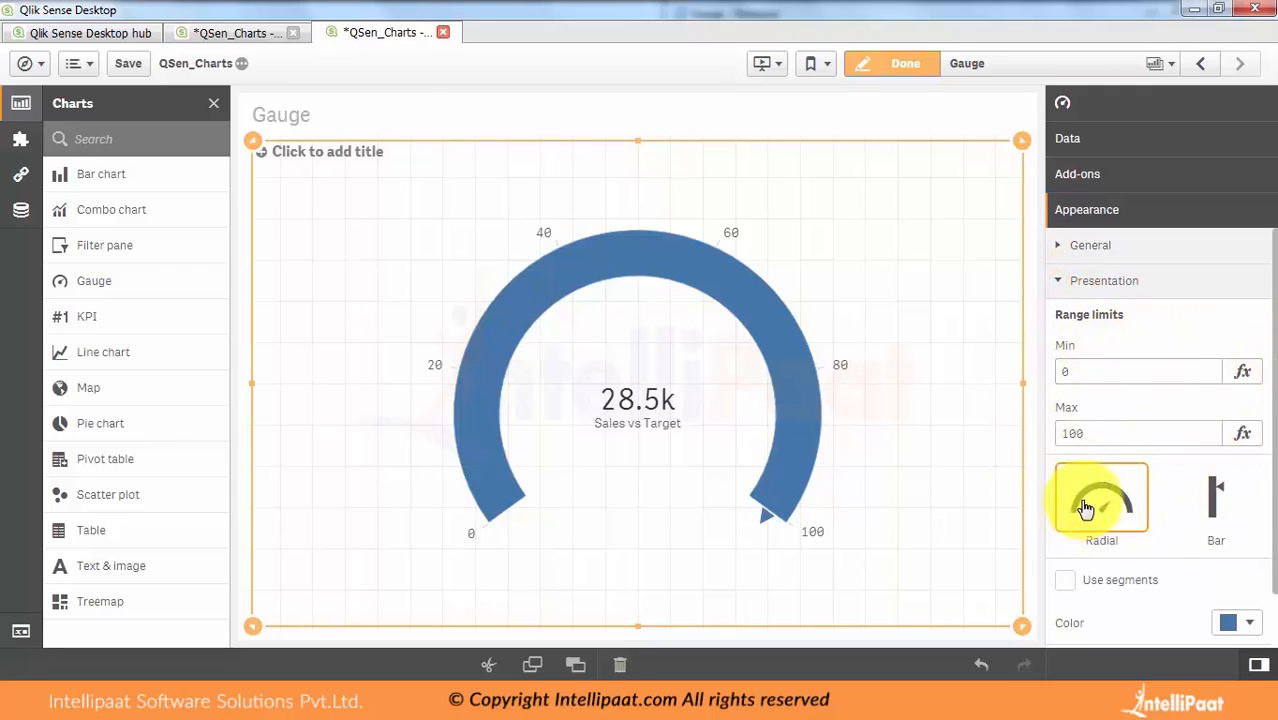
click(1208, 495)
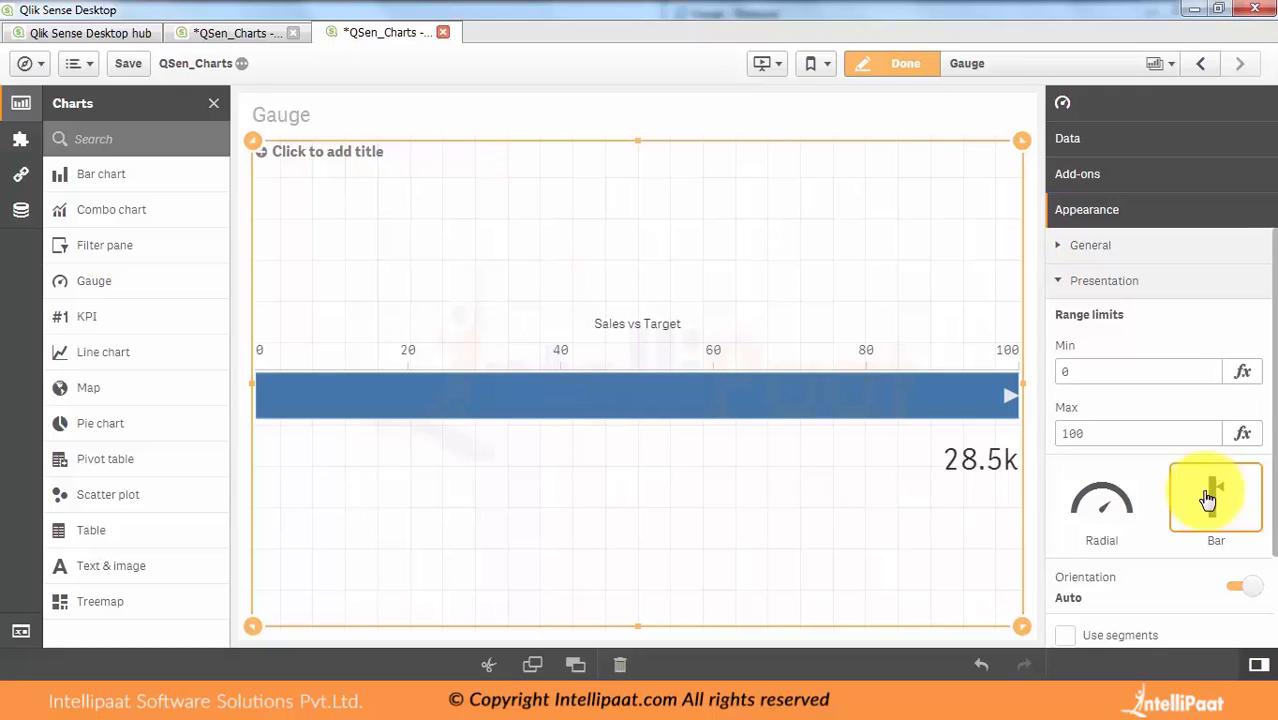
Try to enter Sum(GaugeTarget) *1.2 directly as the gauge's maximum range limit
click(1083, 364)
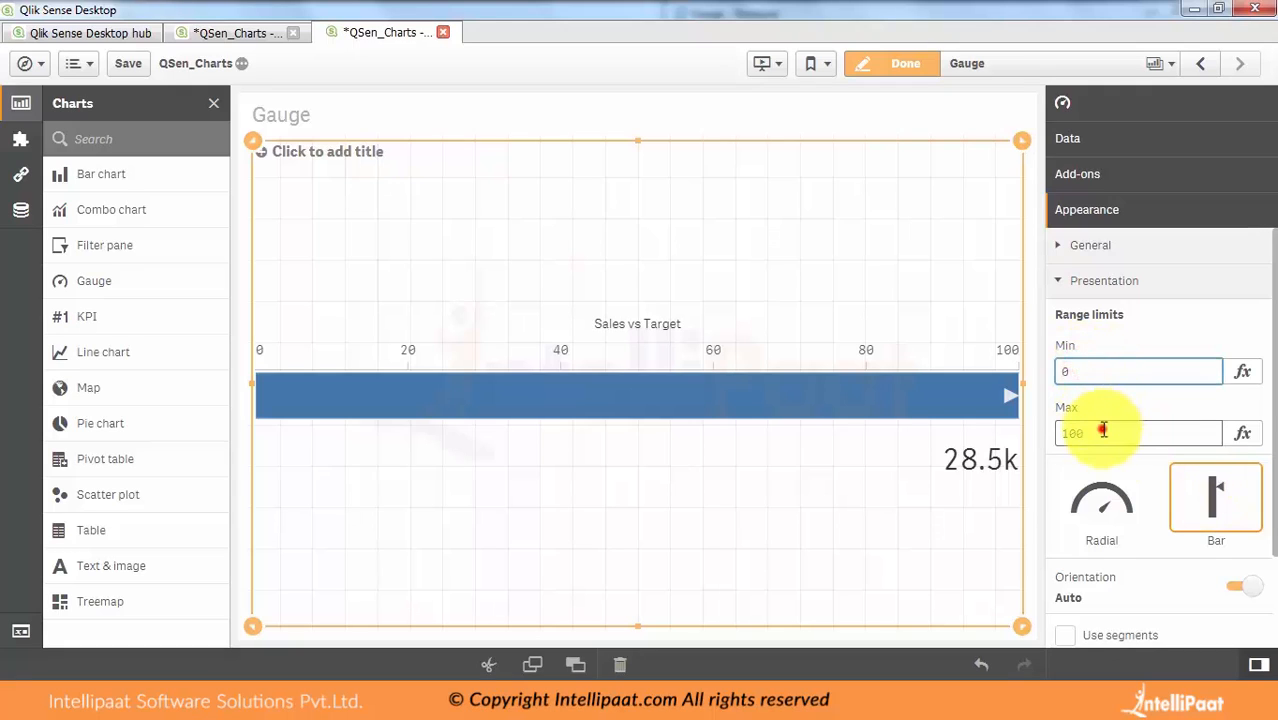
click(1100, 432)
drag(1102, 435, 1035, 436)
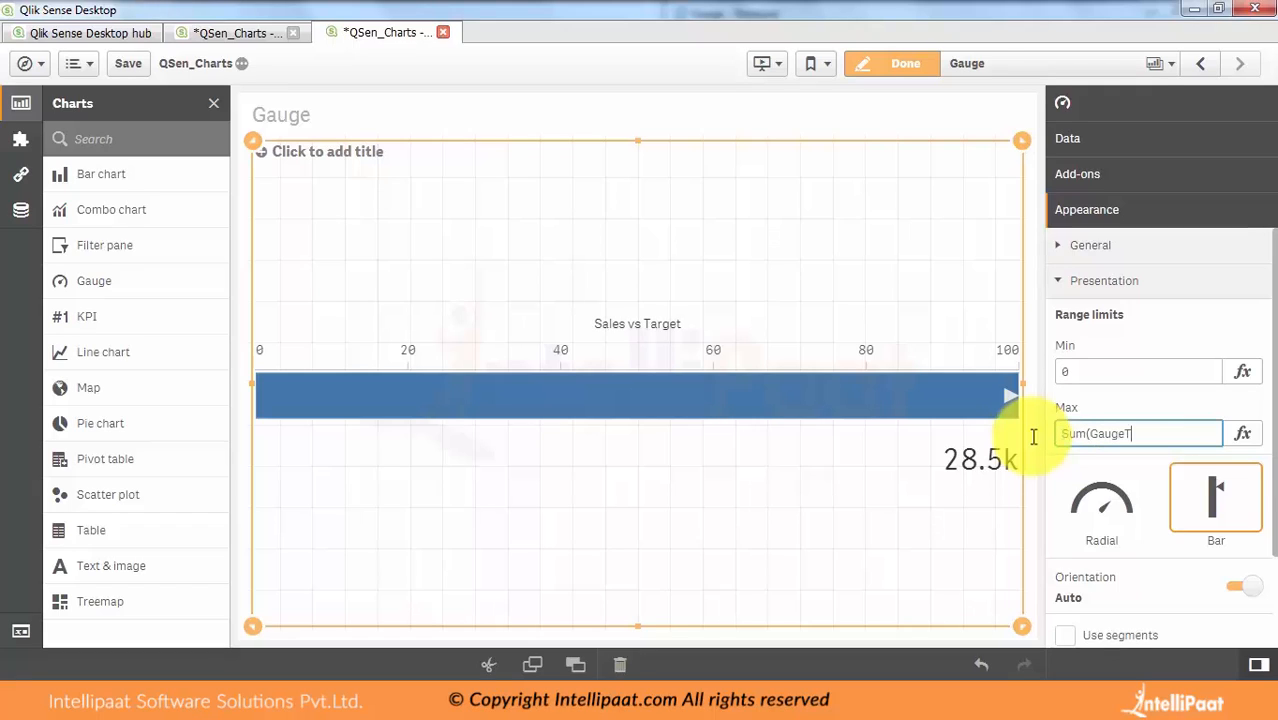
text(Sum(GaugeTarget) *1.2)
click(1112, 371)
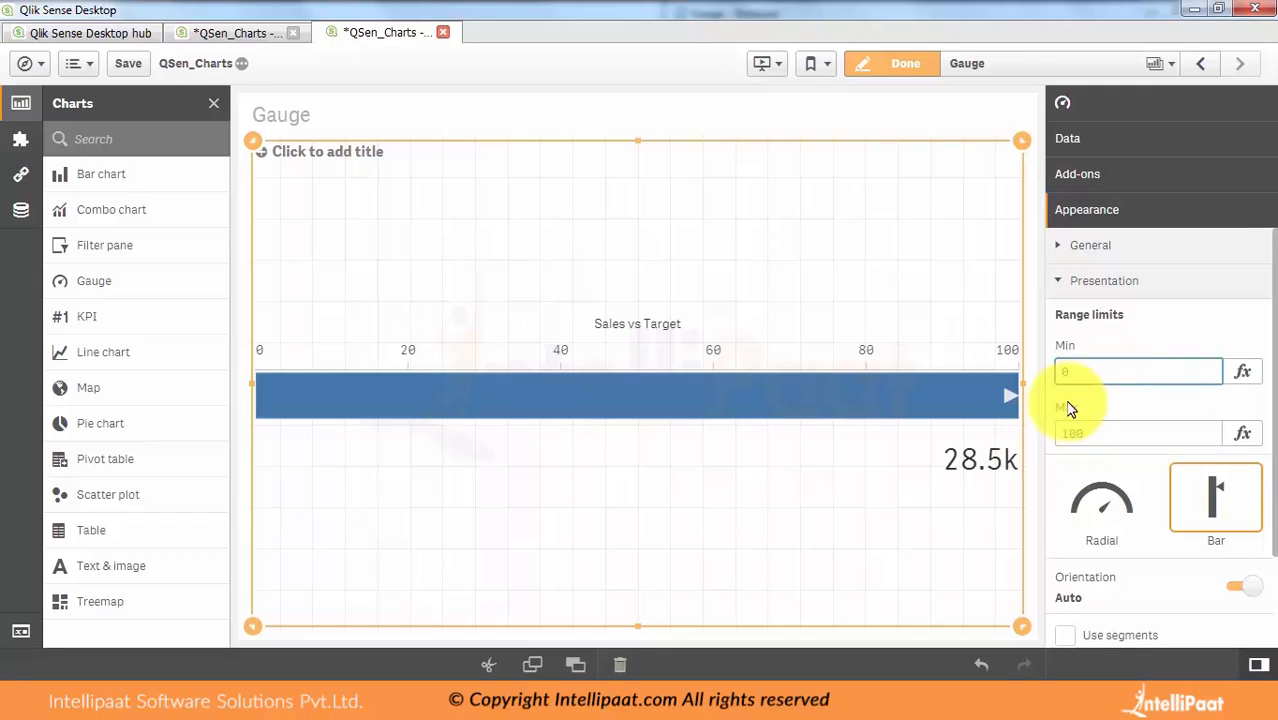
Try to replace the maximum range limit in the expression editor with the Sum aggregation of GaugeTarget
click(1077, 432)
click(1245, 434)
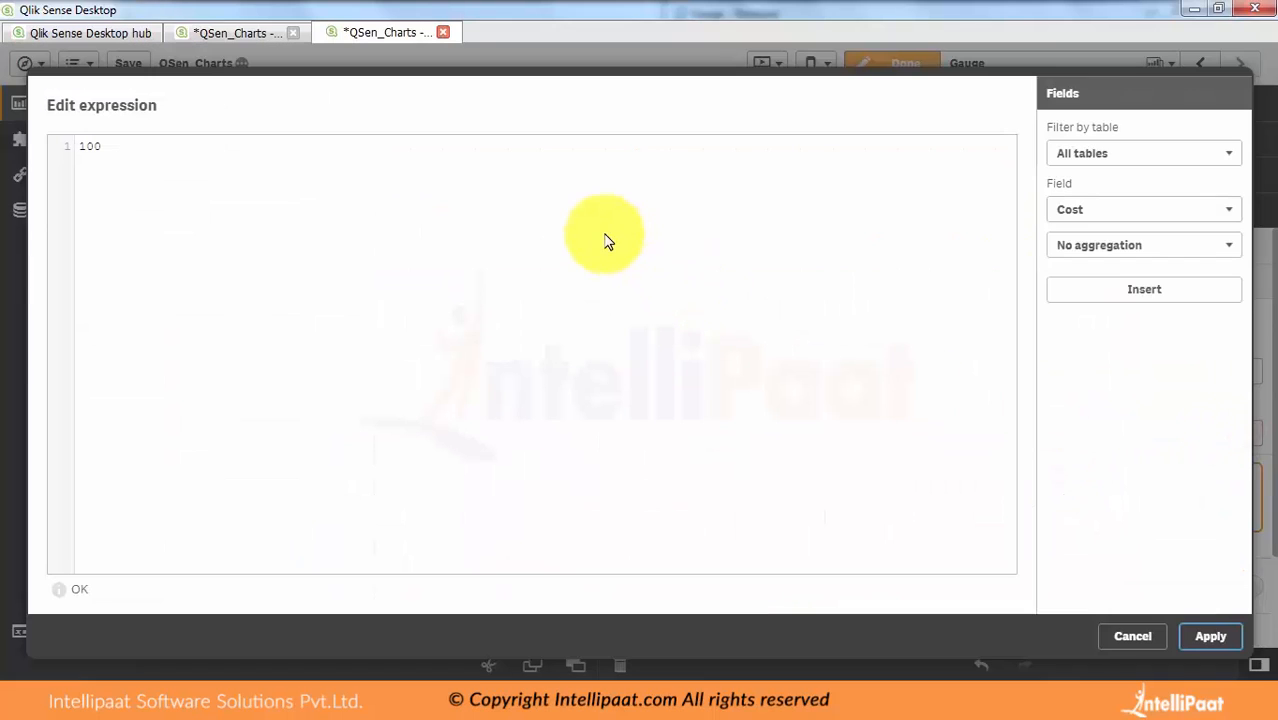
click(502, 243)
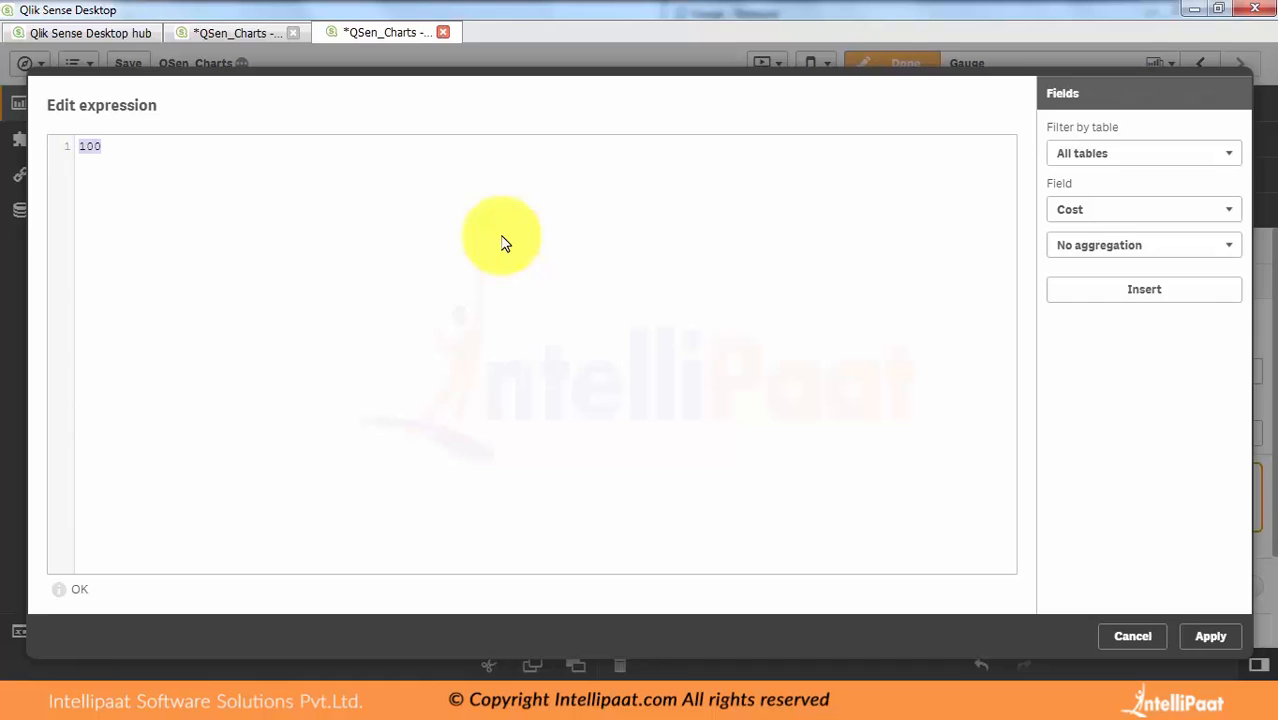
click(1140, 207)
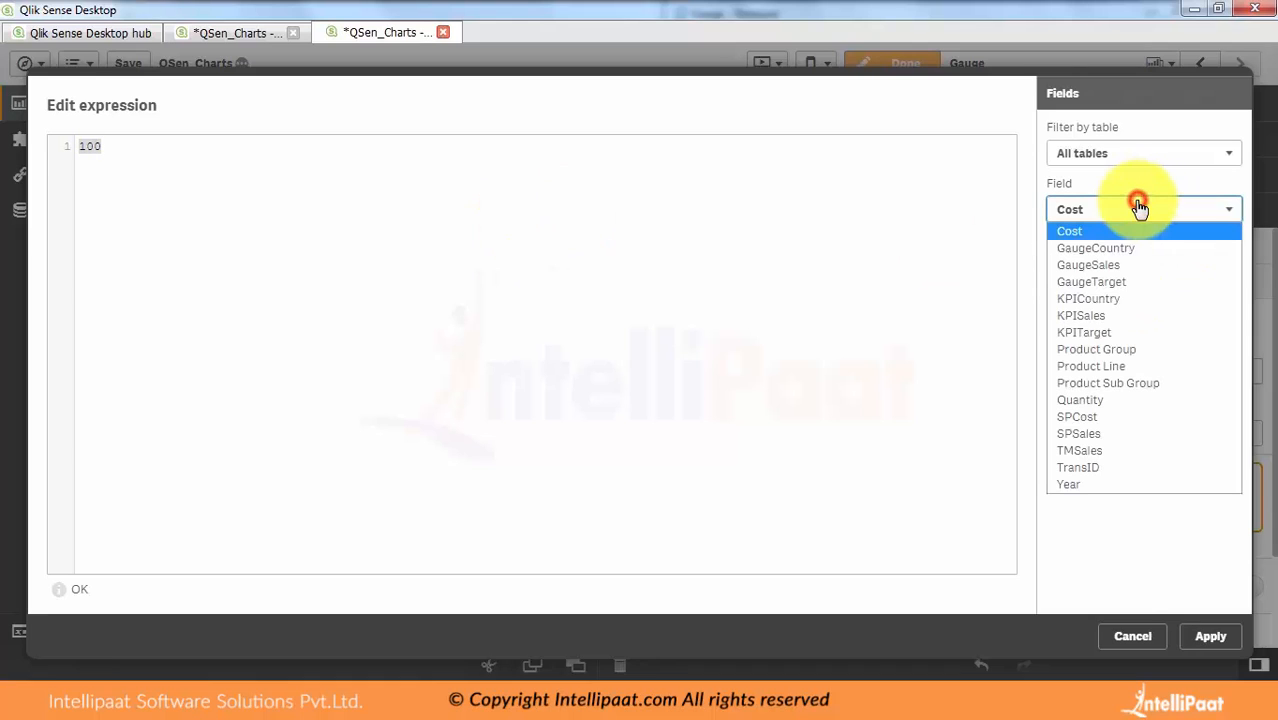
click(1098, 282)
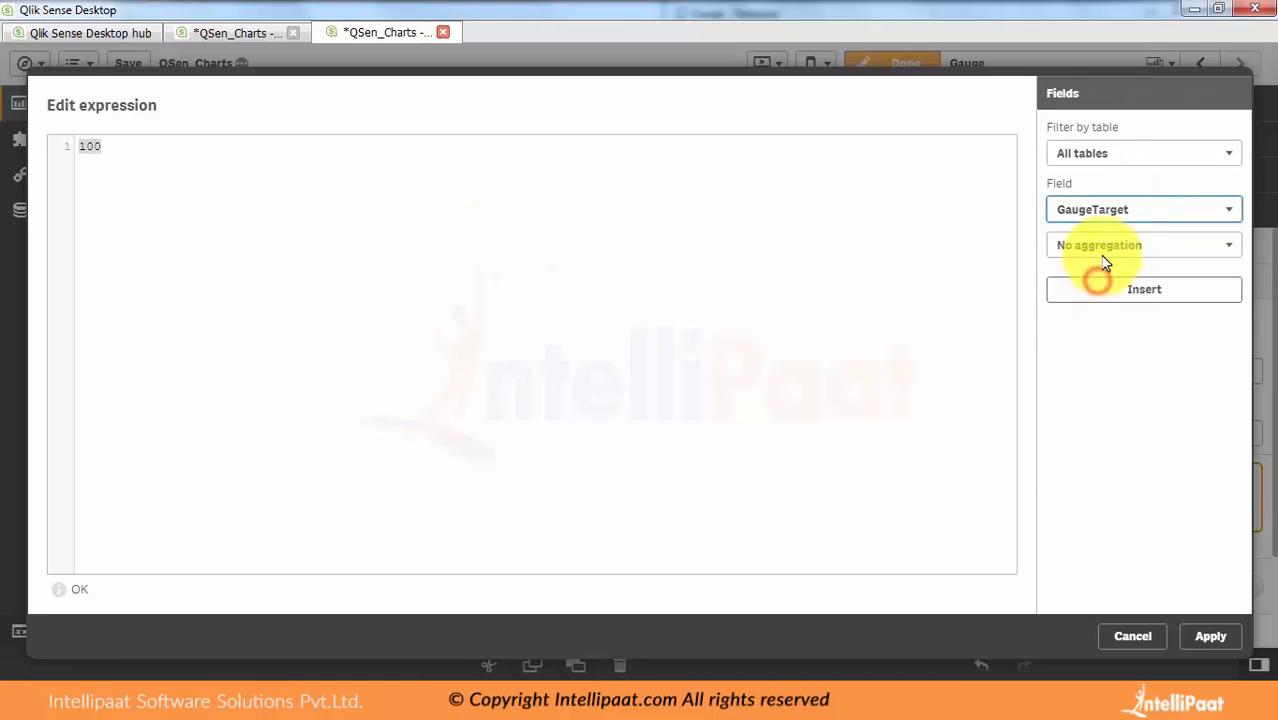
click(1101, 248)
click(1079, 286)
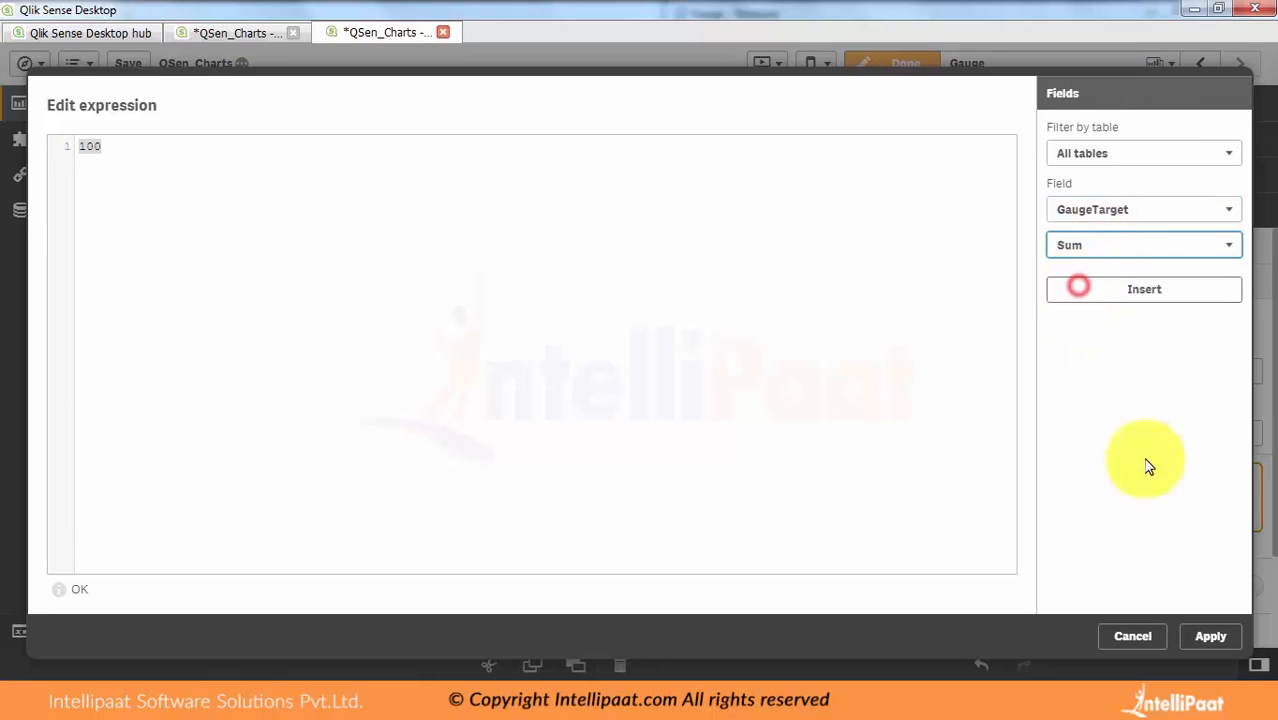
click(1210, 634)
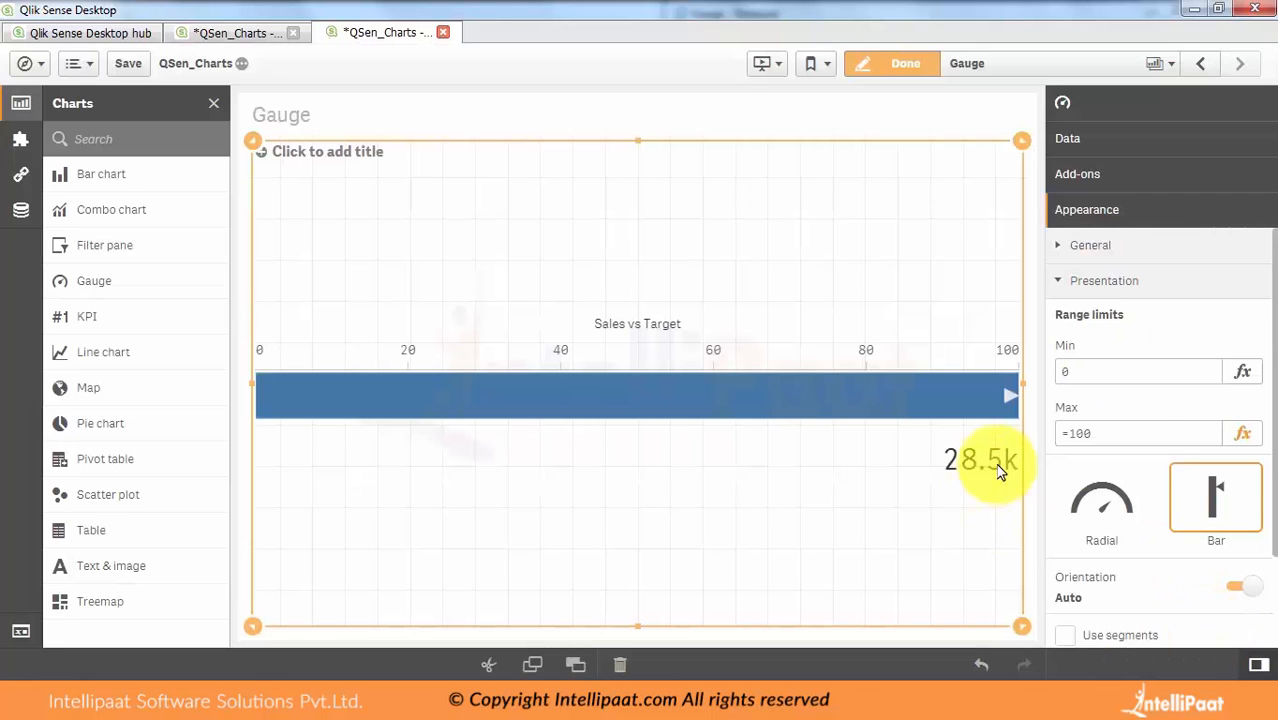
Set the gauge's maximum range limit to the expression Sum(GaugeTarget)*1.2 and apply it
click(1242, 433)
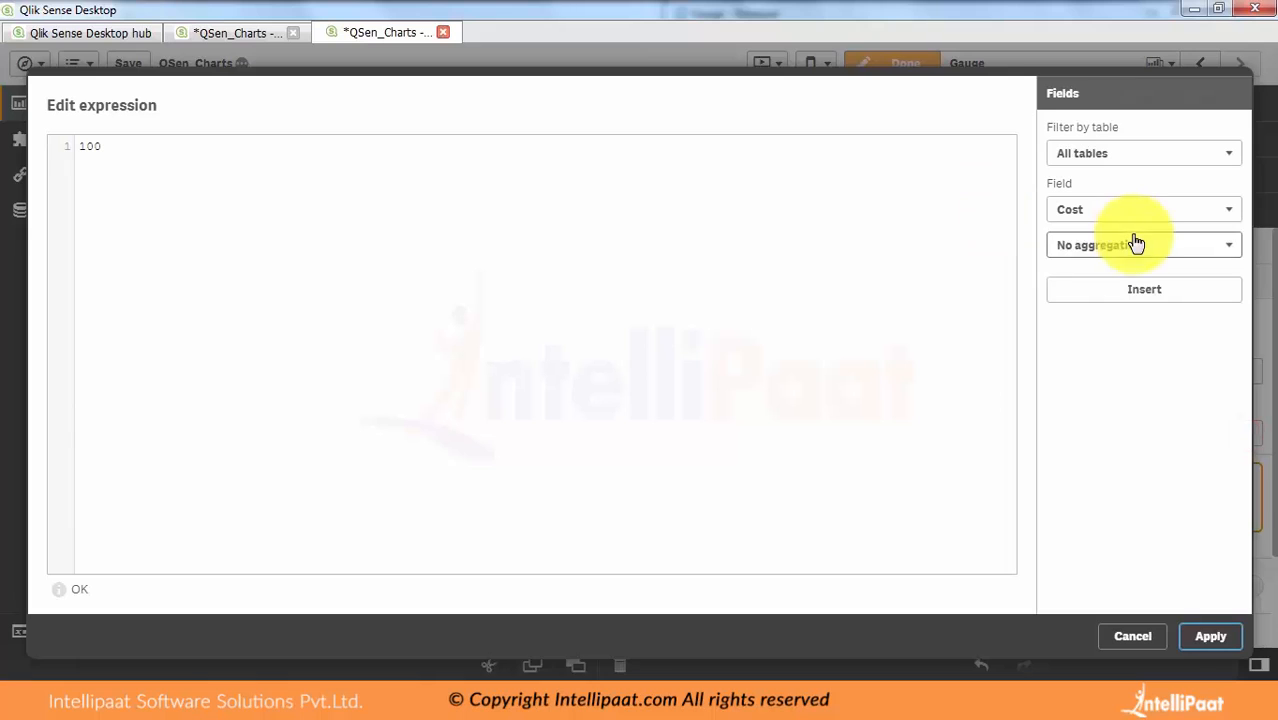
click(1100, 210)
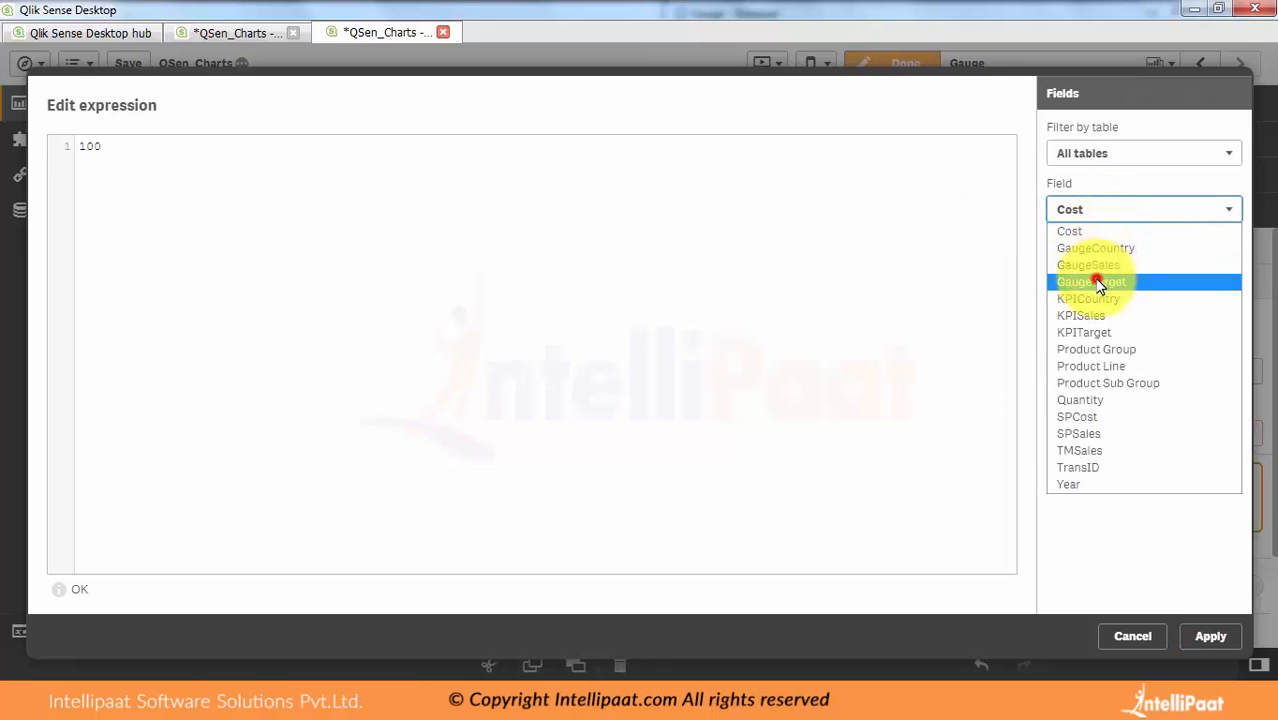
click(1098, 283)
click(1103, 250)
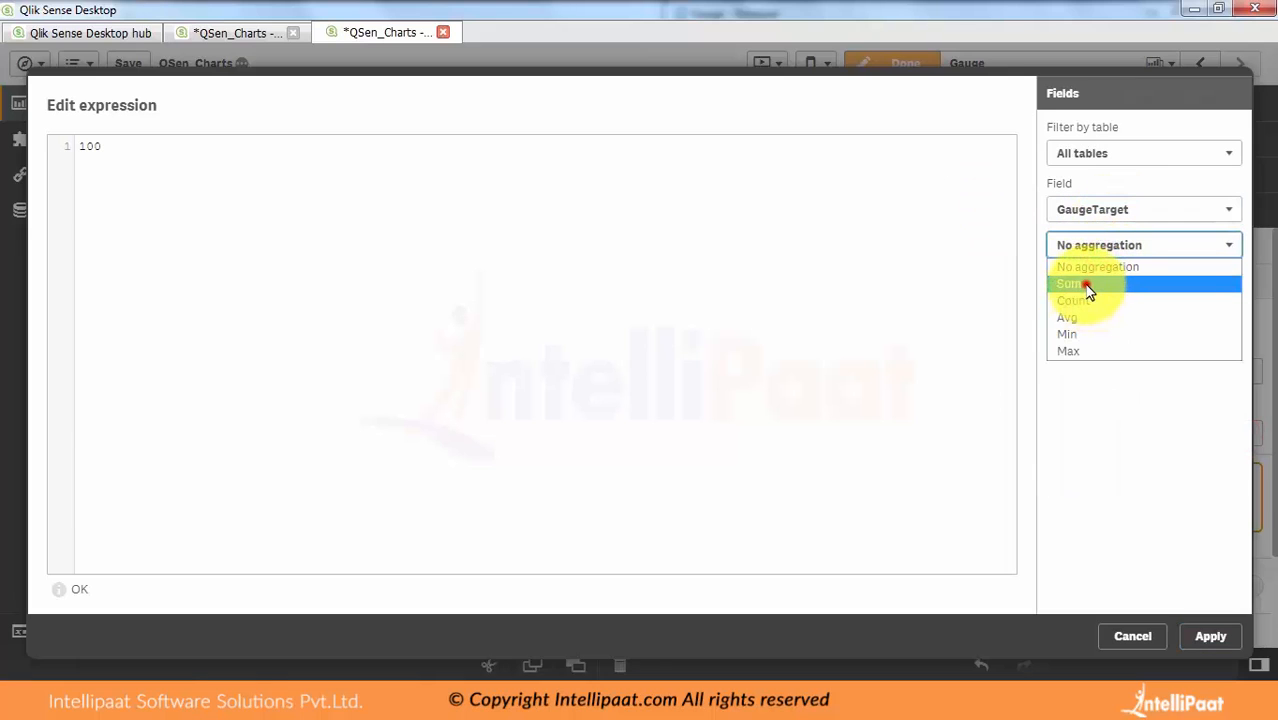
click(1087, 285)
click(1093, 290)
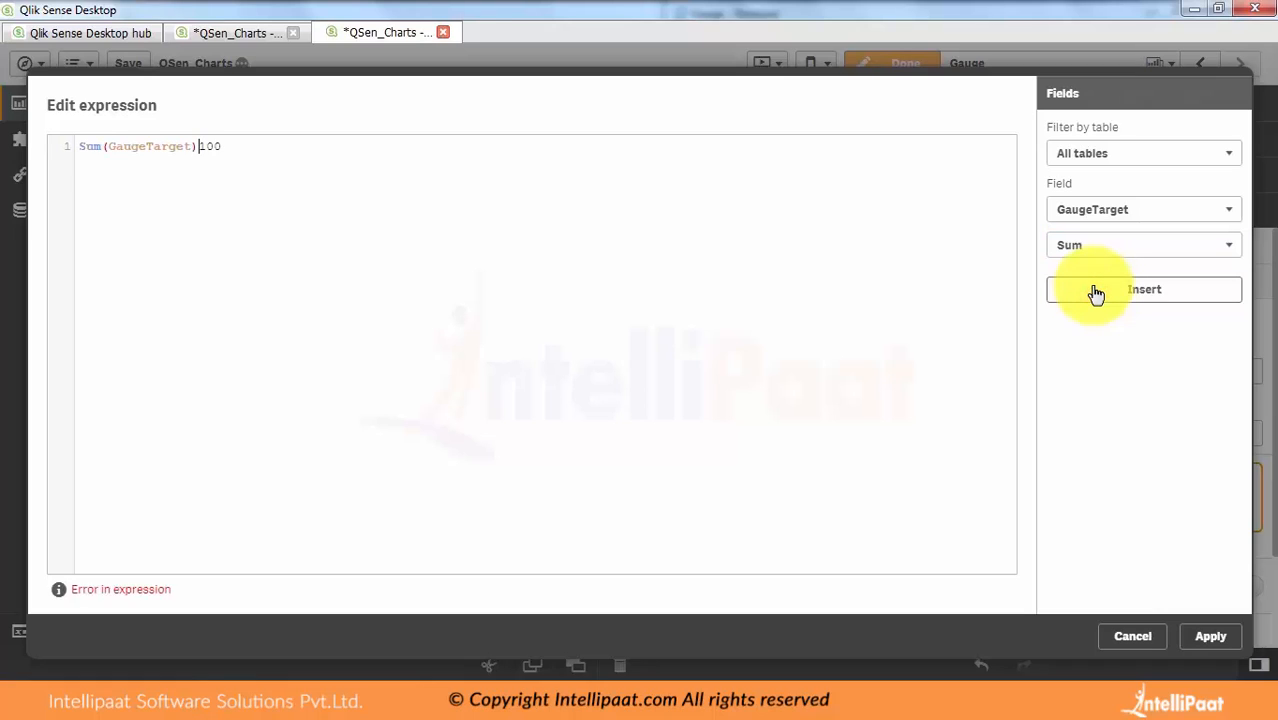
text(*1)
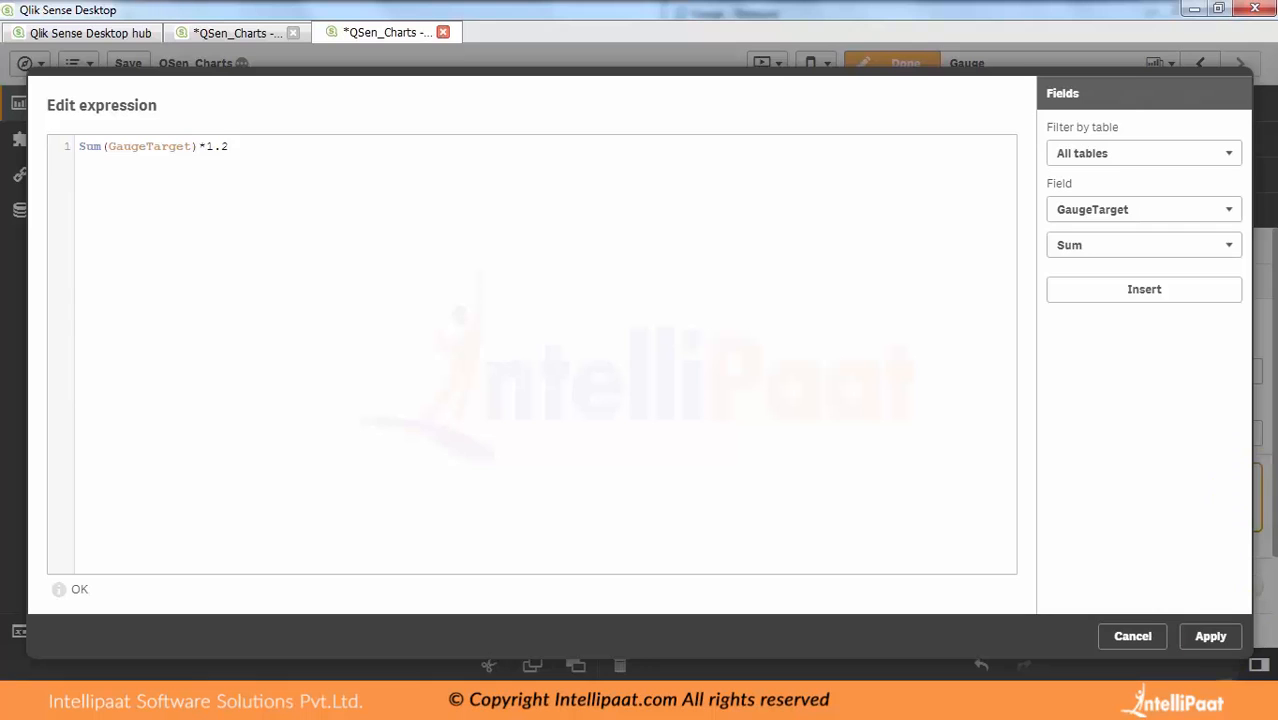
text(.2)
click(1207, 637)
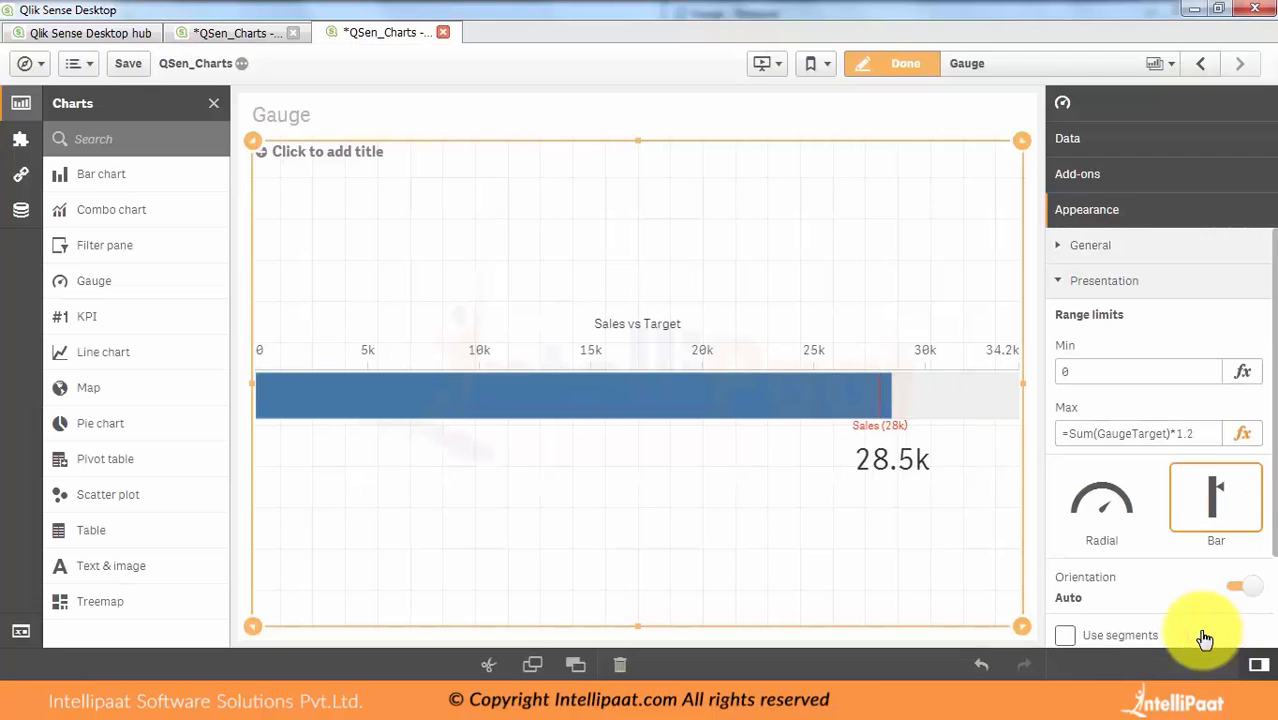
click(1111, 373)
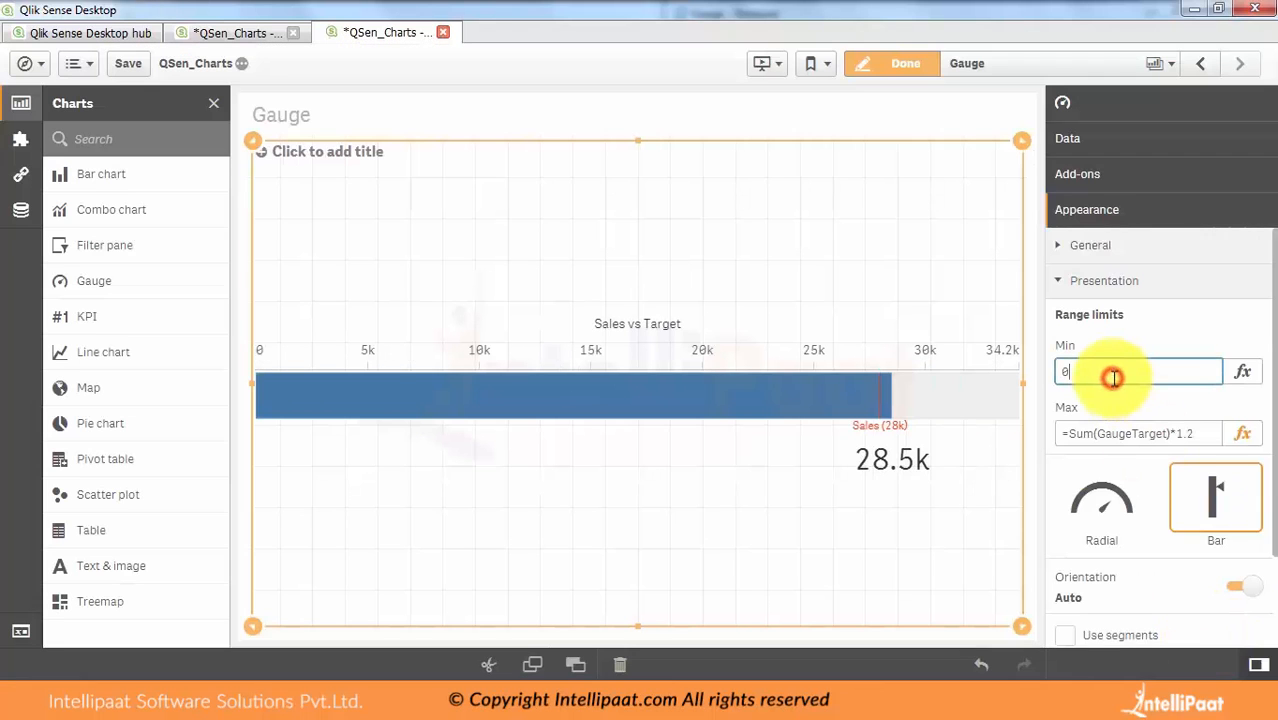
click(1111, 432)
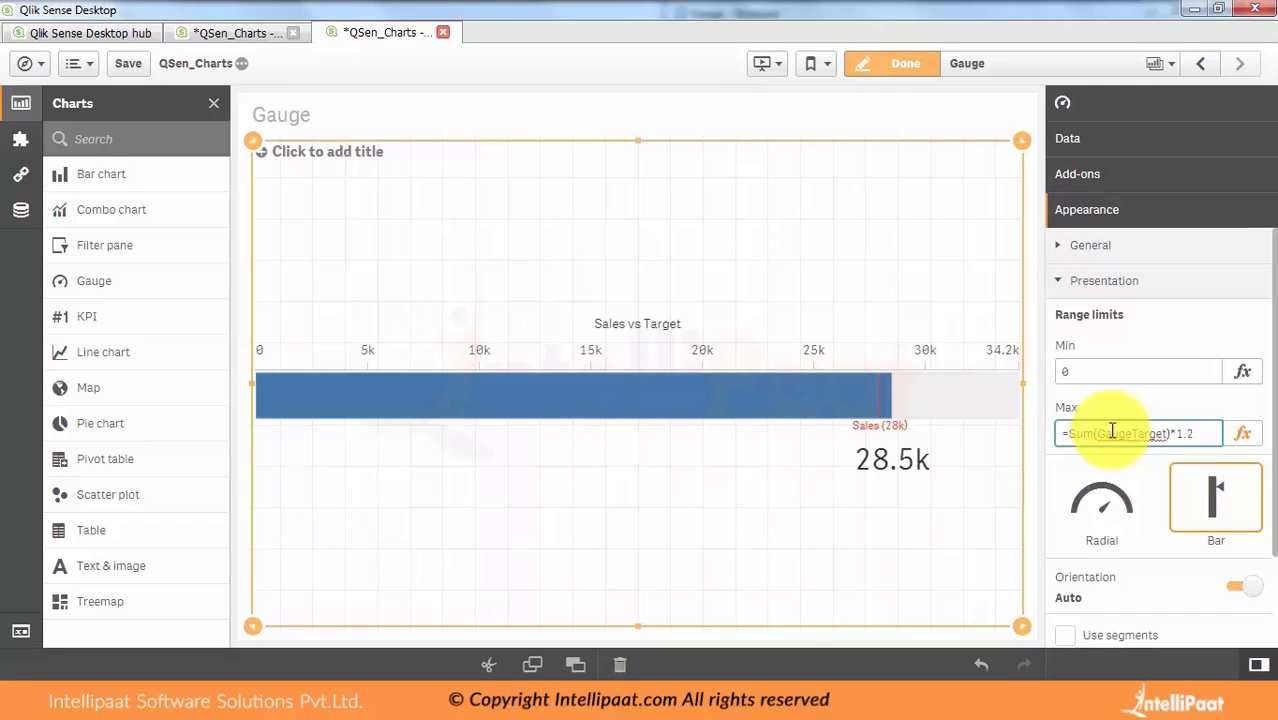
Turn on segments for the bar gauge and add a segment limit
scroll(1265, 478, down, 4)
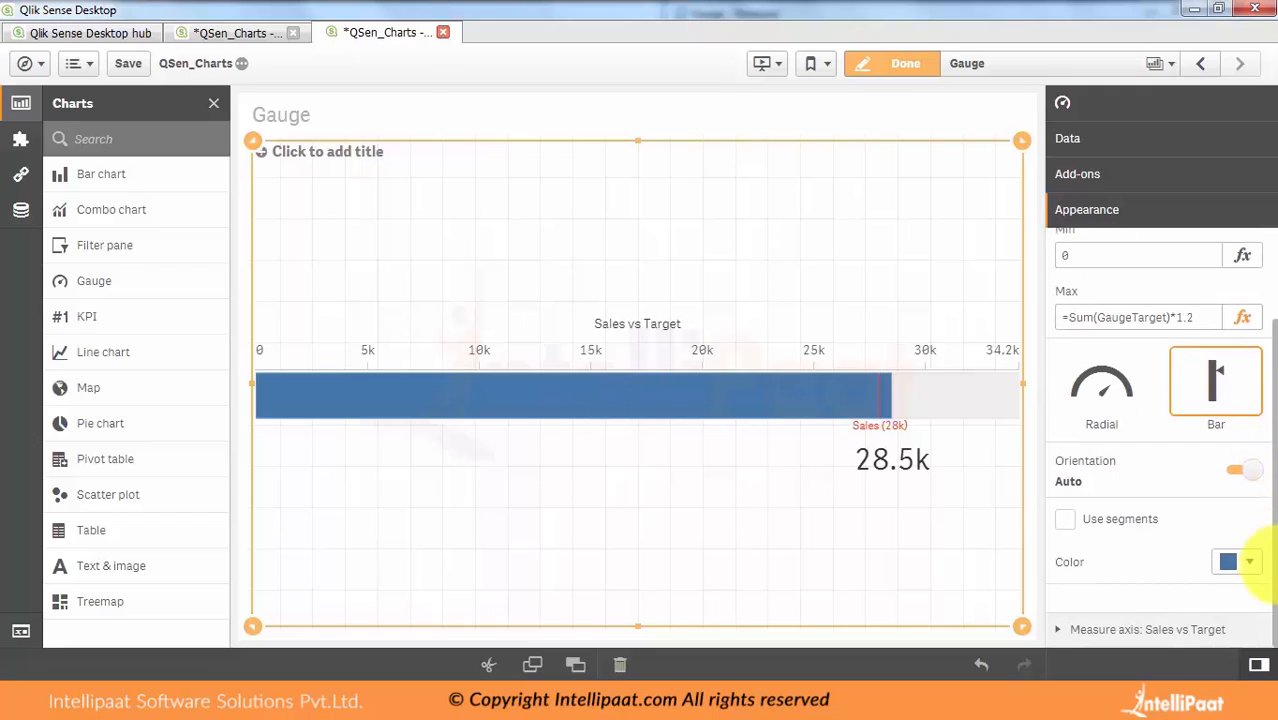
click(1066, 519)
scroll(1262, 430, down, 3)
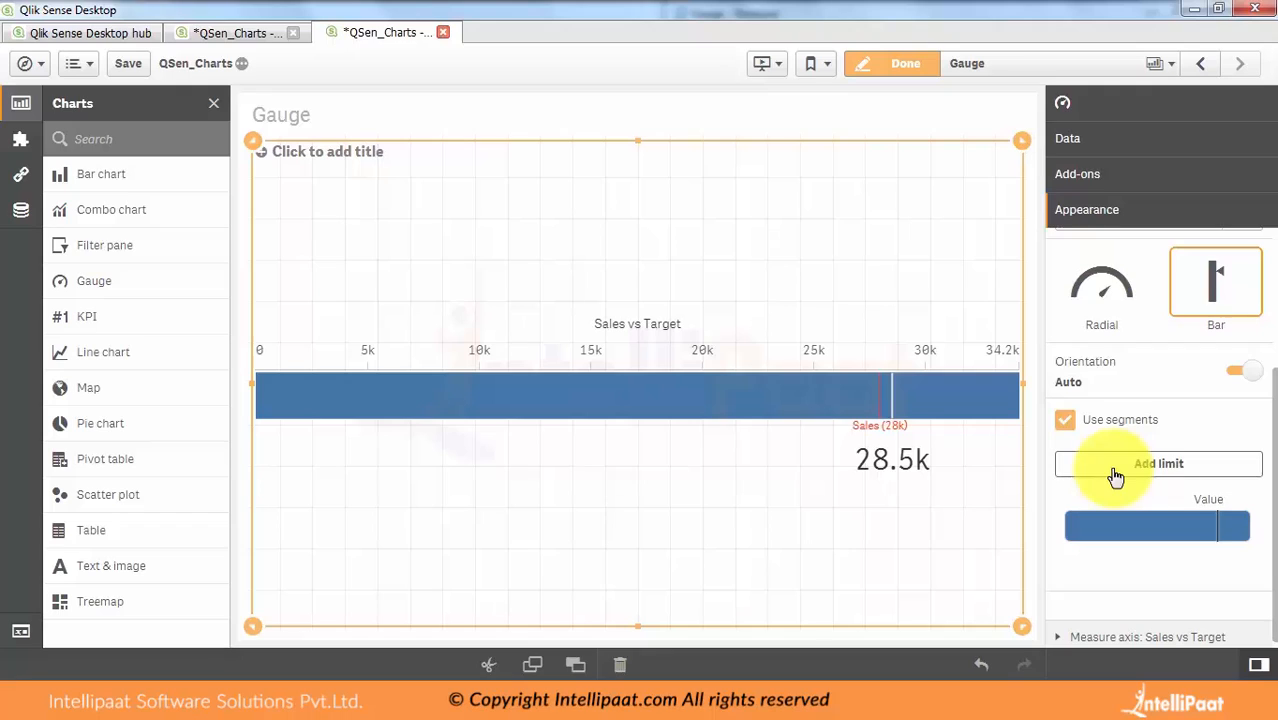
click(1116, 474)
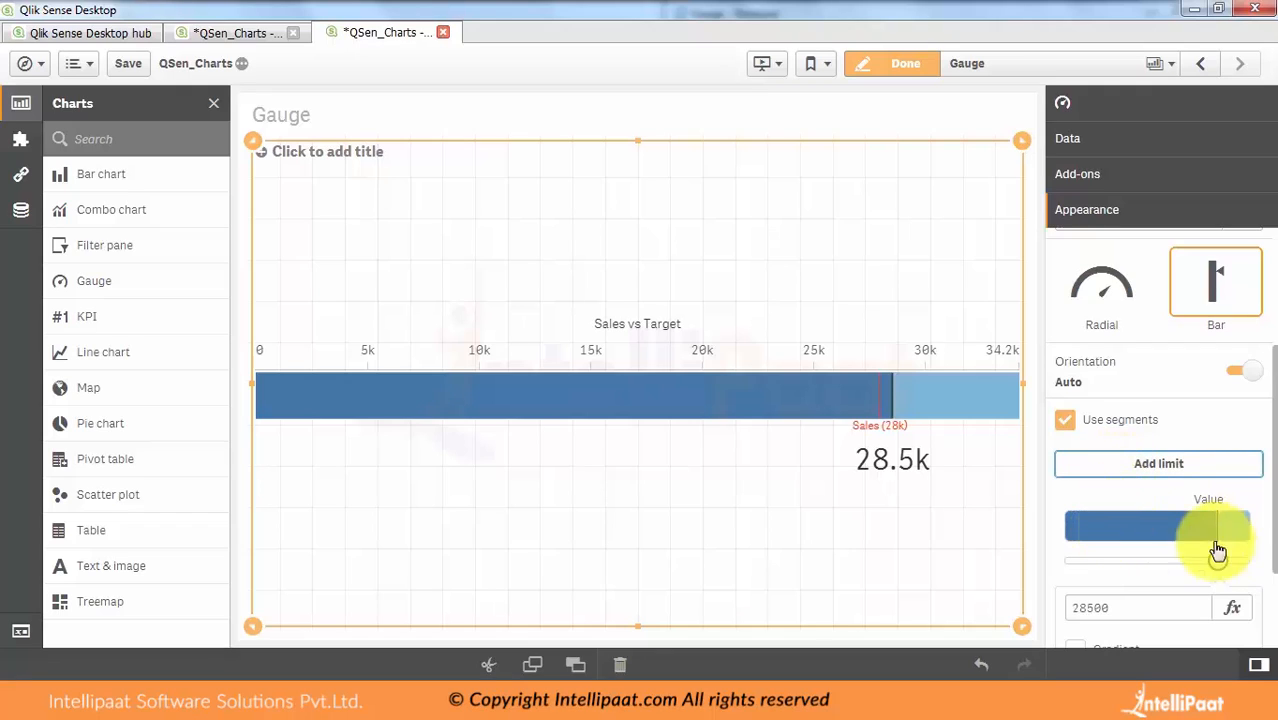
Replace the first segment limit's value with the expression Sum(GaugeTarget)*0.3 and apply it
scroll(1274, 522, down, 1)
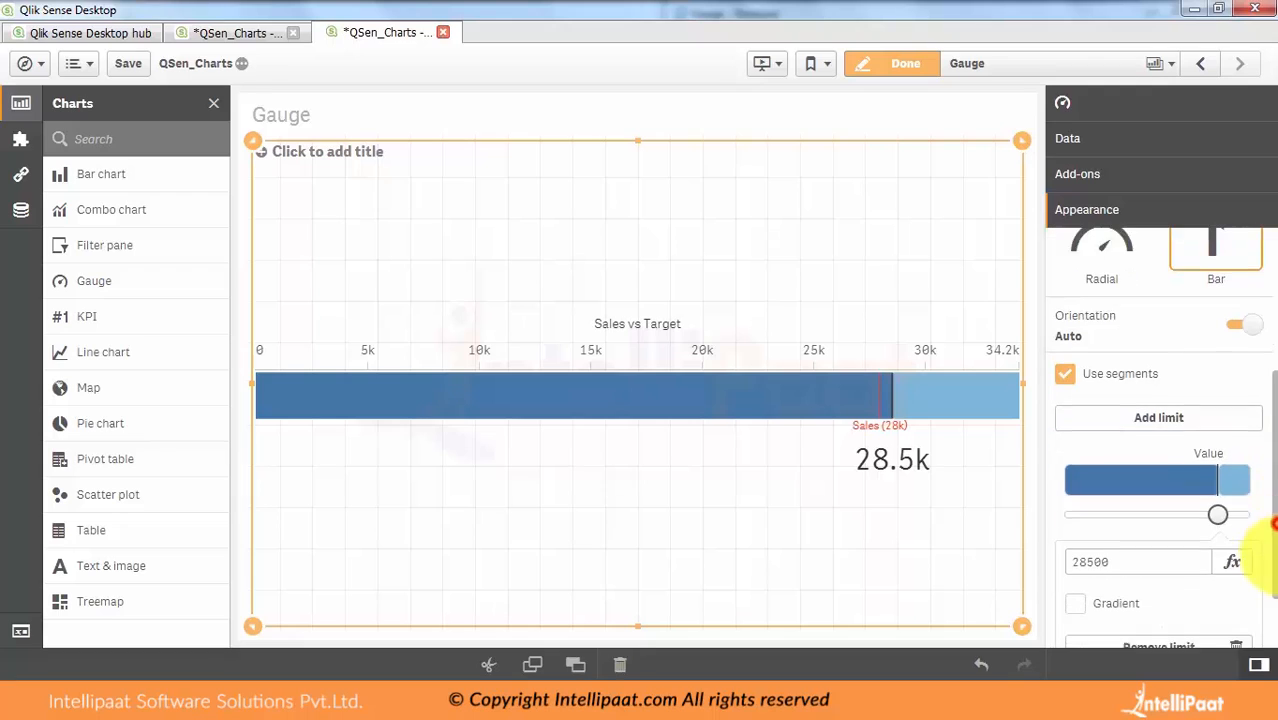
click(1227, 556)
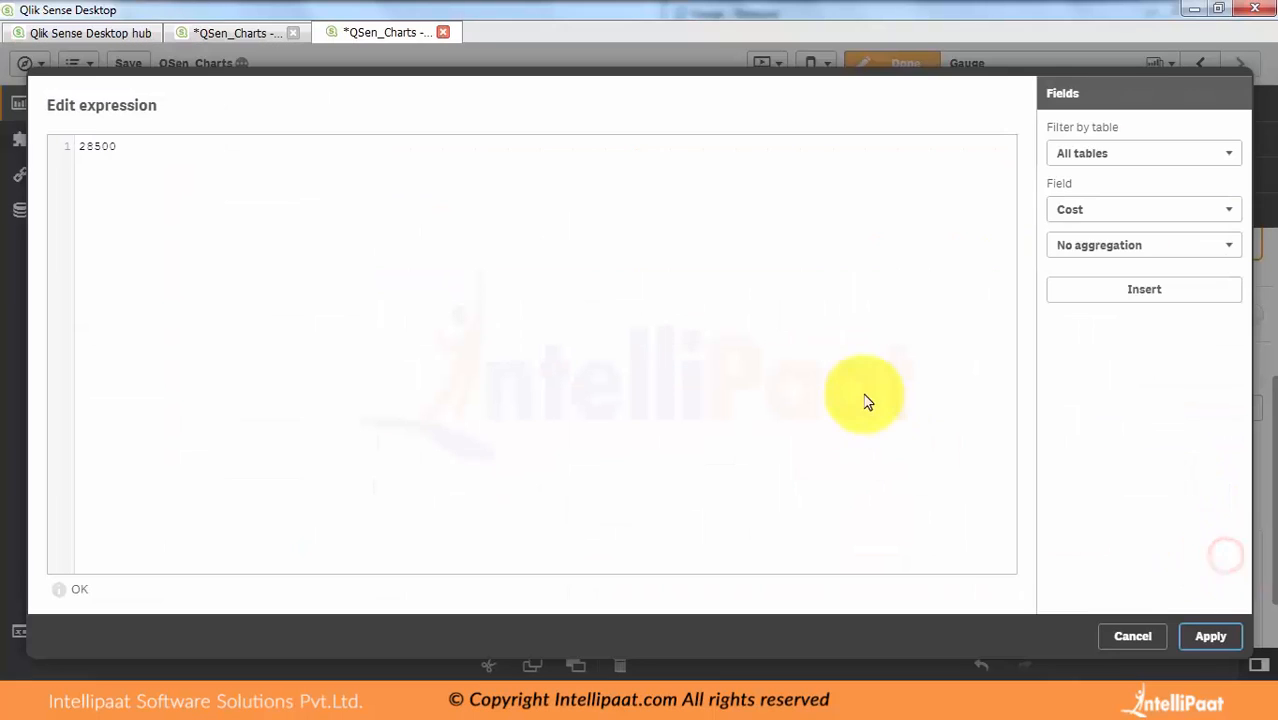
click(380, 218)
key(ctrl+a)
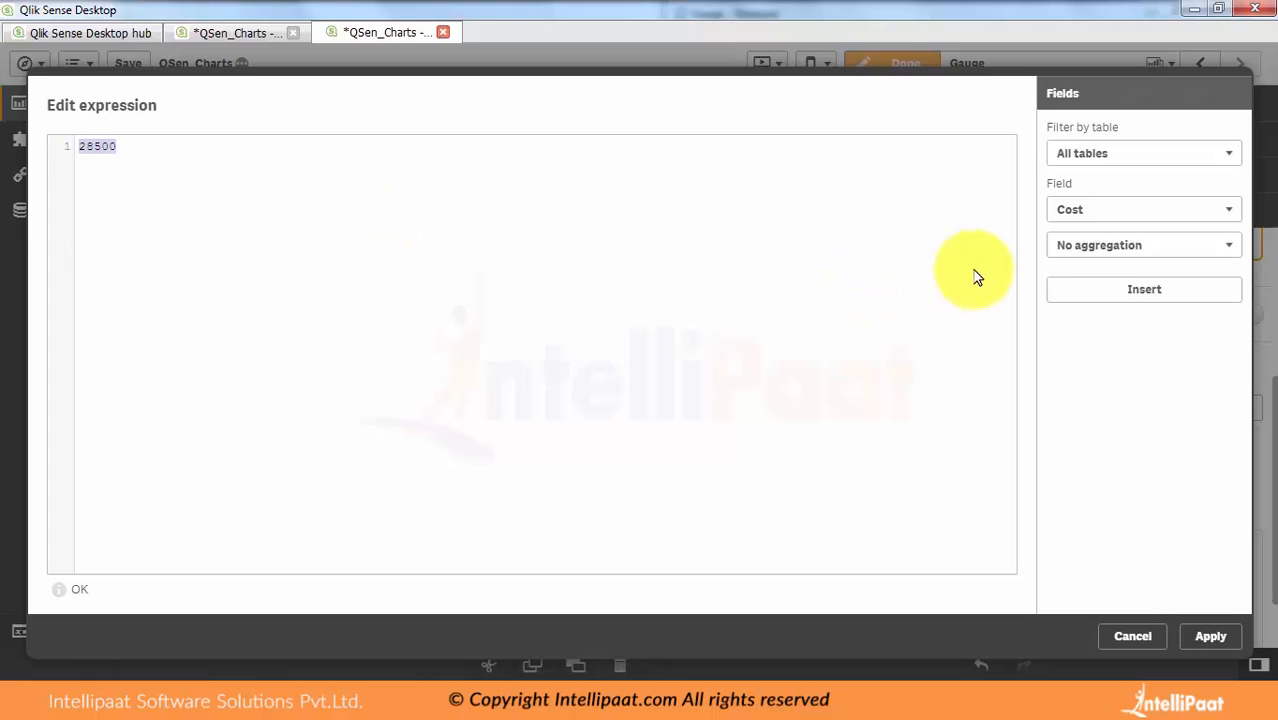
click(1122, 212)
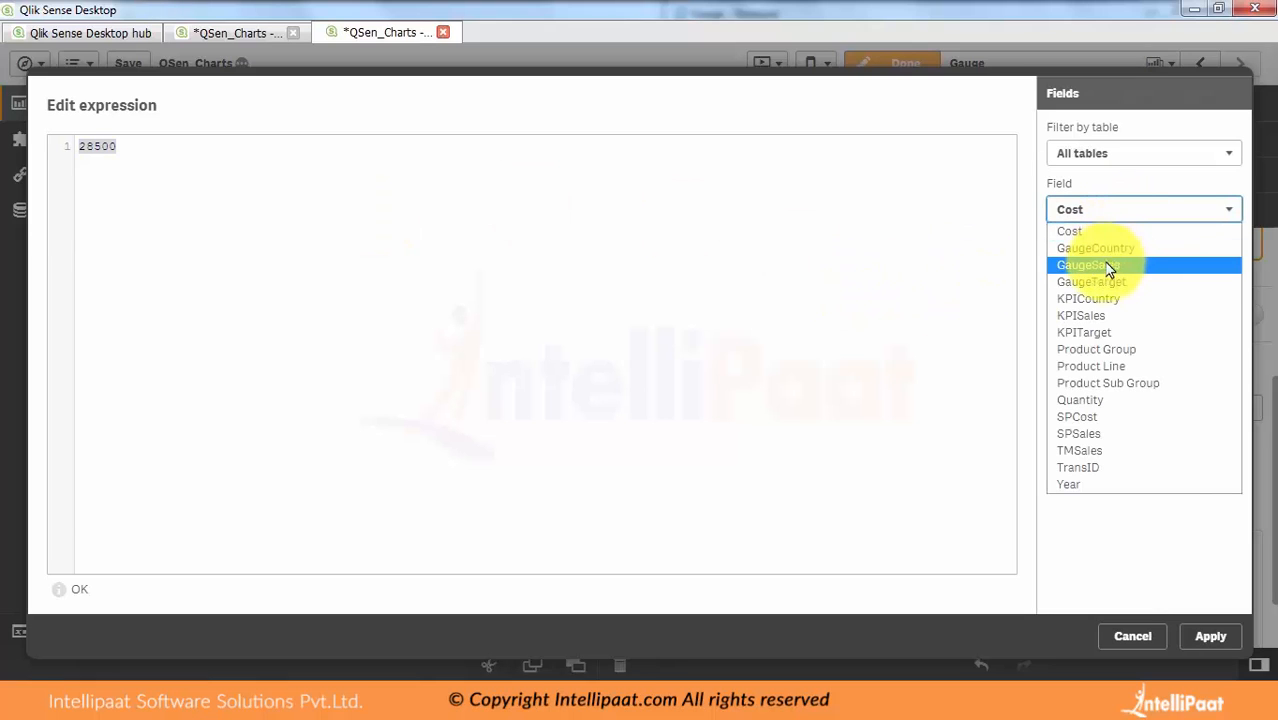
click(1101, 282)
click(1102, 258)
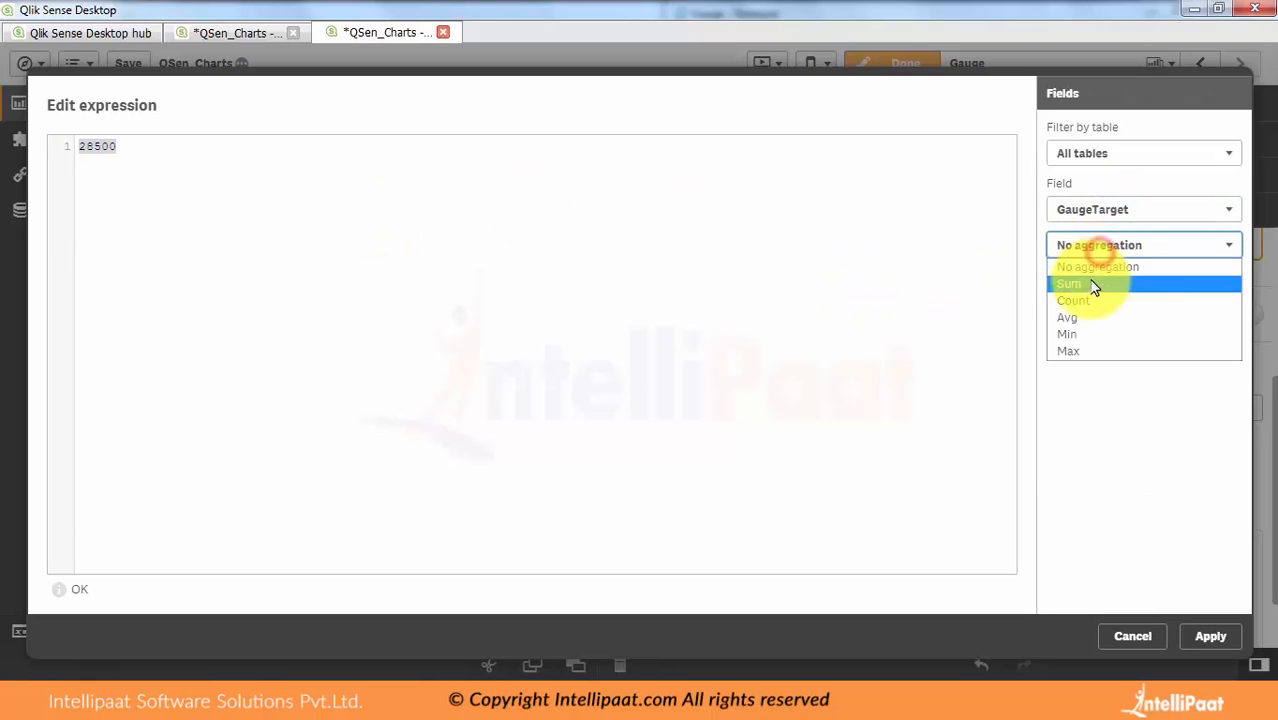
click(1092, 283)
click(1105, 292)
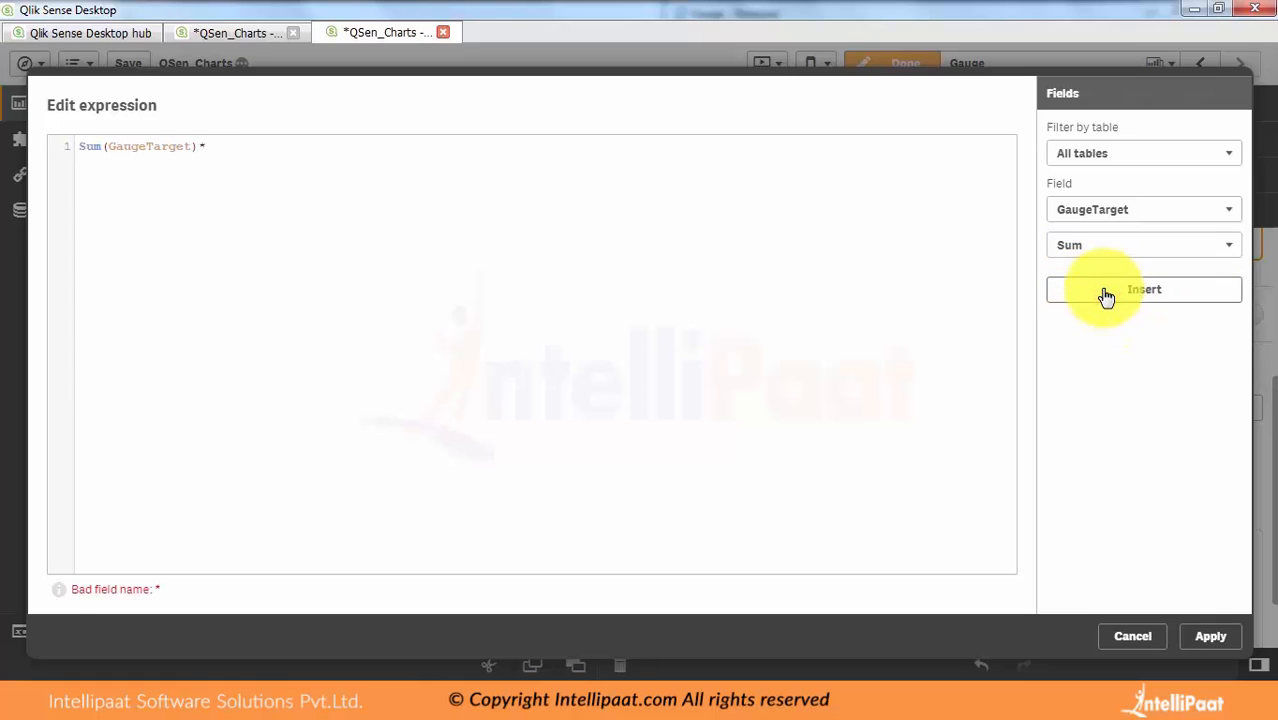
click(1207, 638)
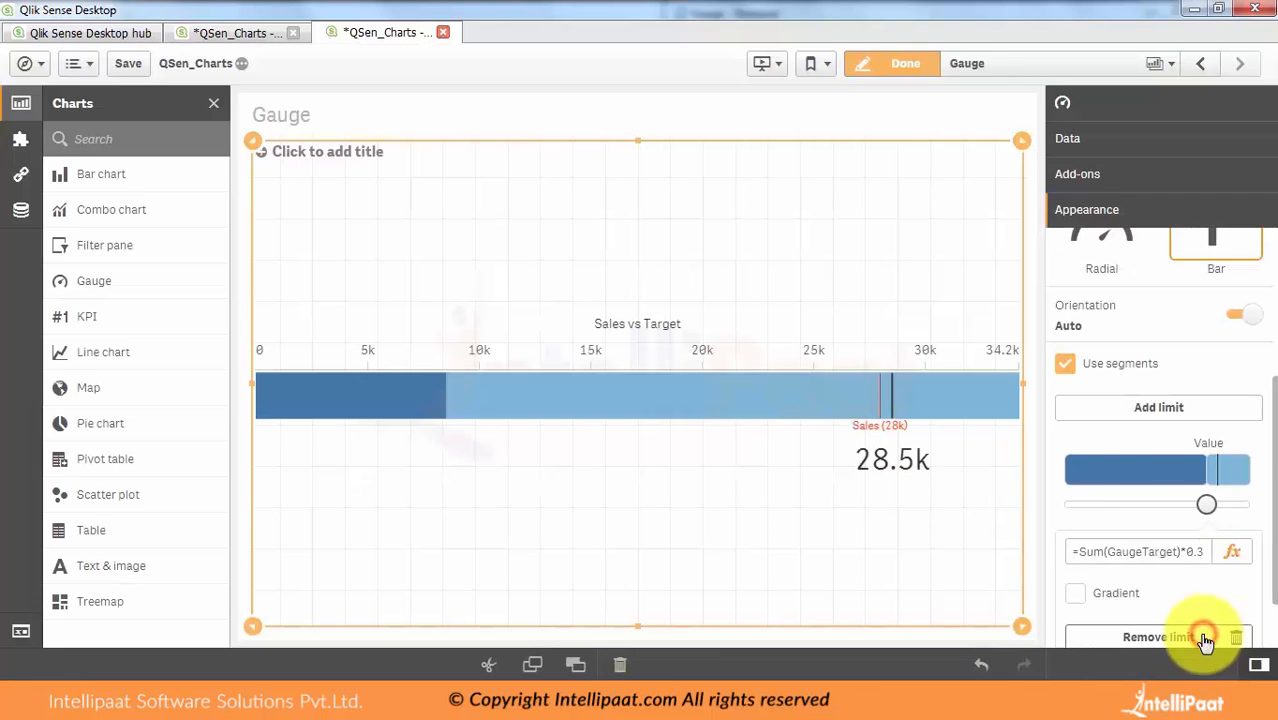
Colour the gauge's first segment light grey, then preview the sheet outside edit mode and resume editing
click(1083, 477)
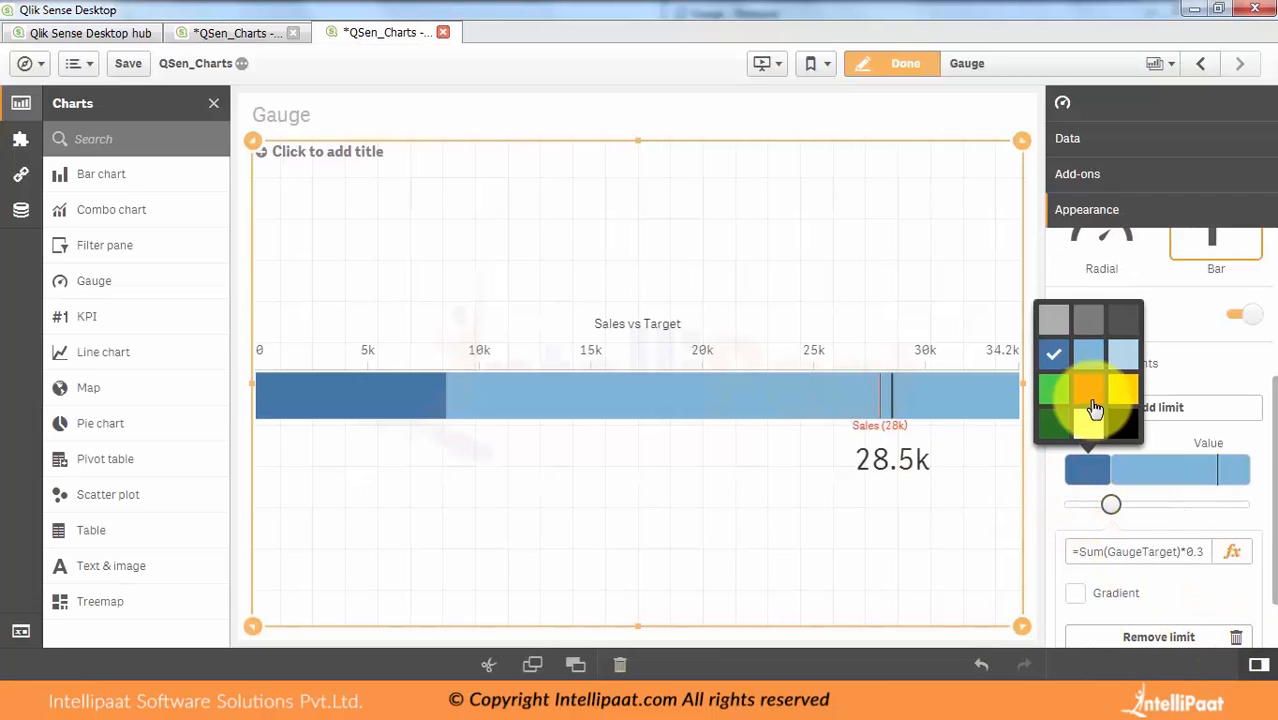
click(1054, 314)
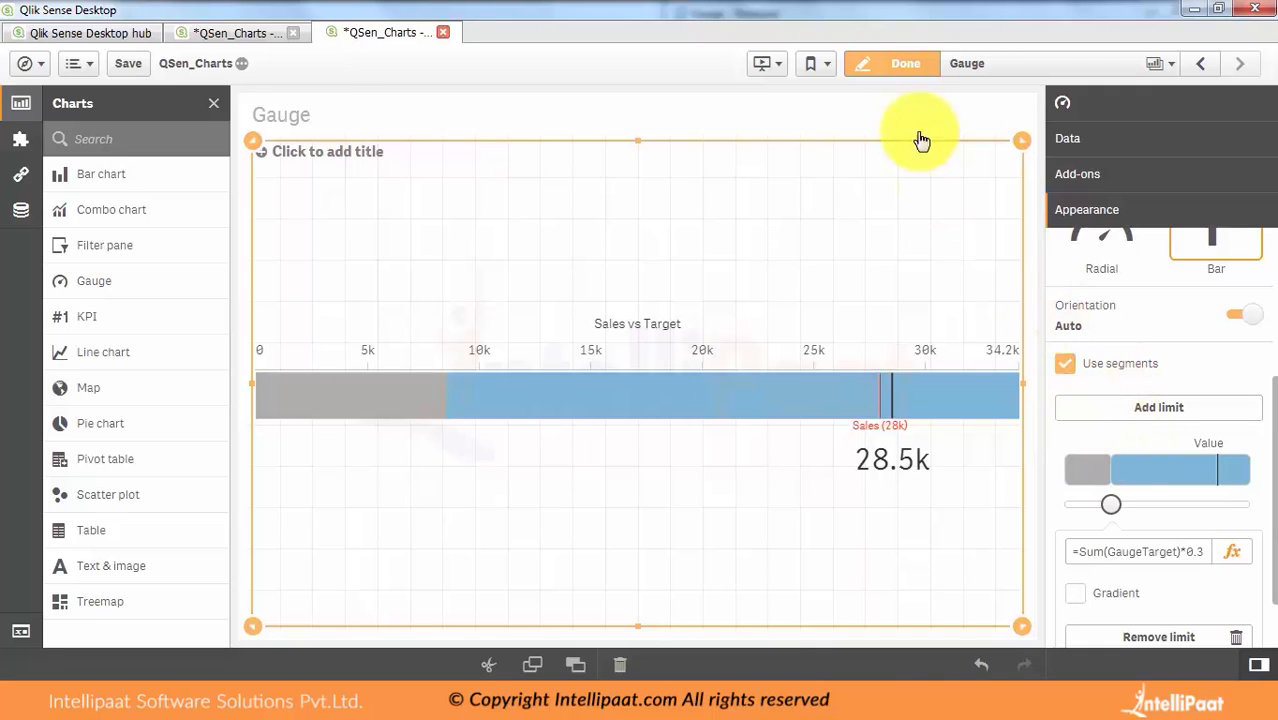
click(897, 68)
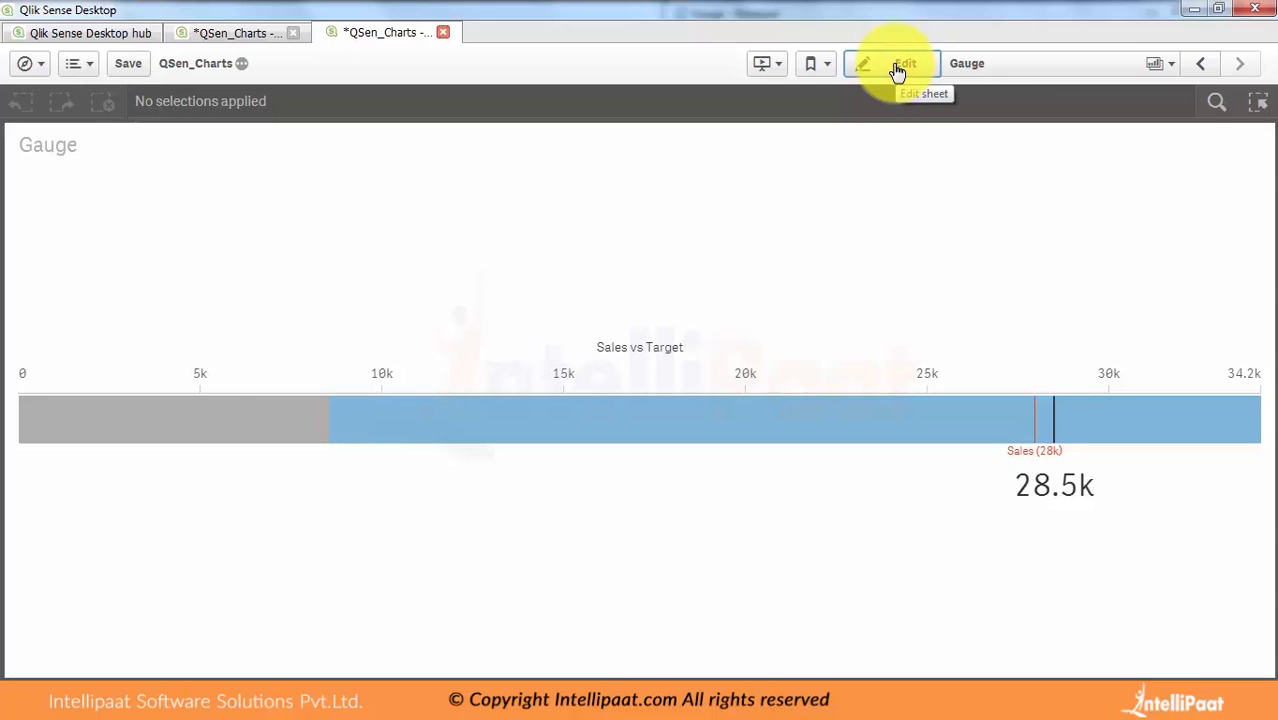
click(897, 68)
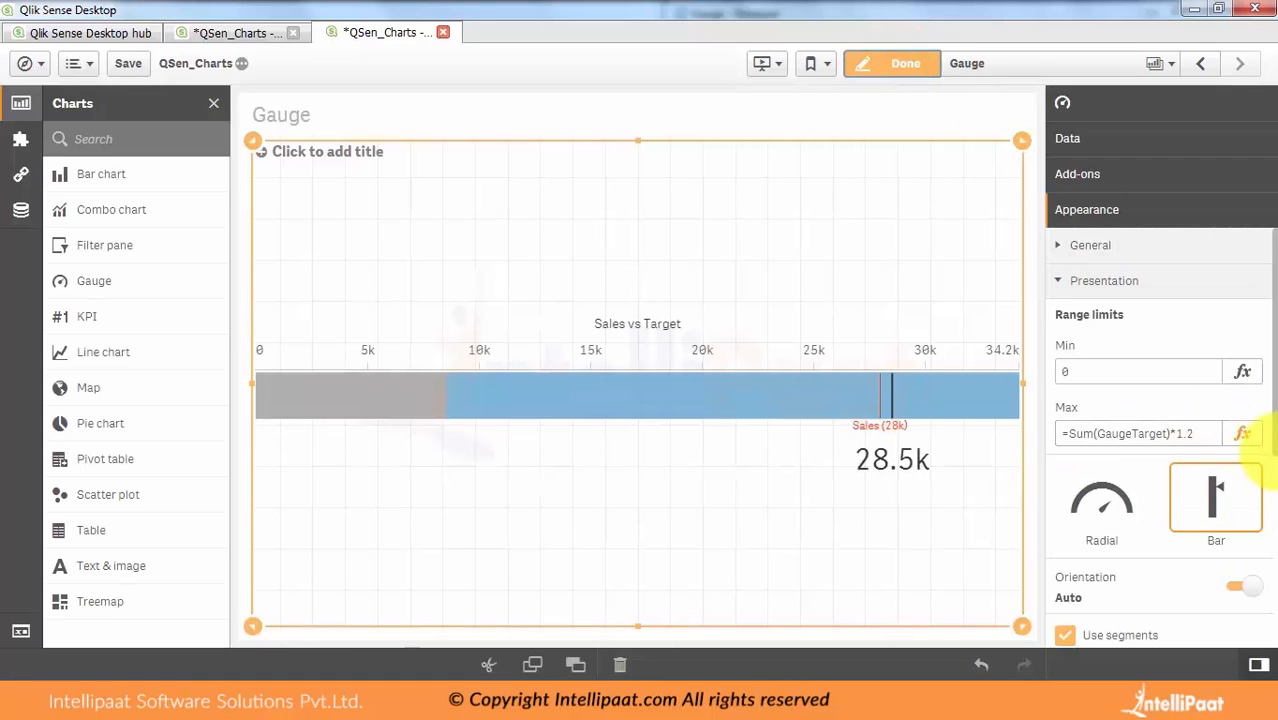
Add a second segment limit to the bar gauge and set it to the expression Sum(GaugeTarget)*0.6
scroll(1255, 513, down, 3)
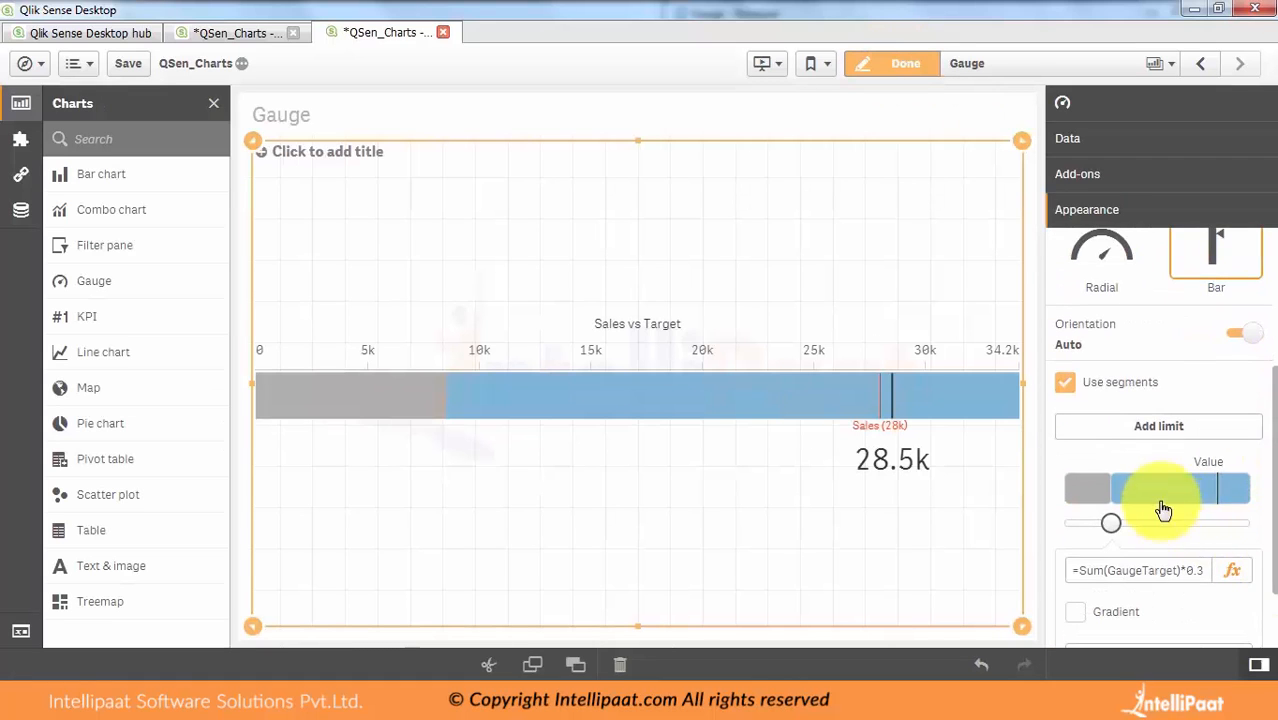
click(1132, 425)
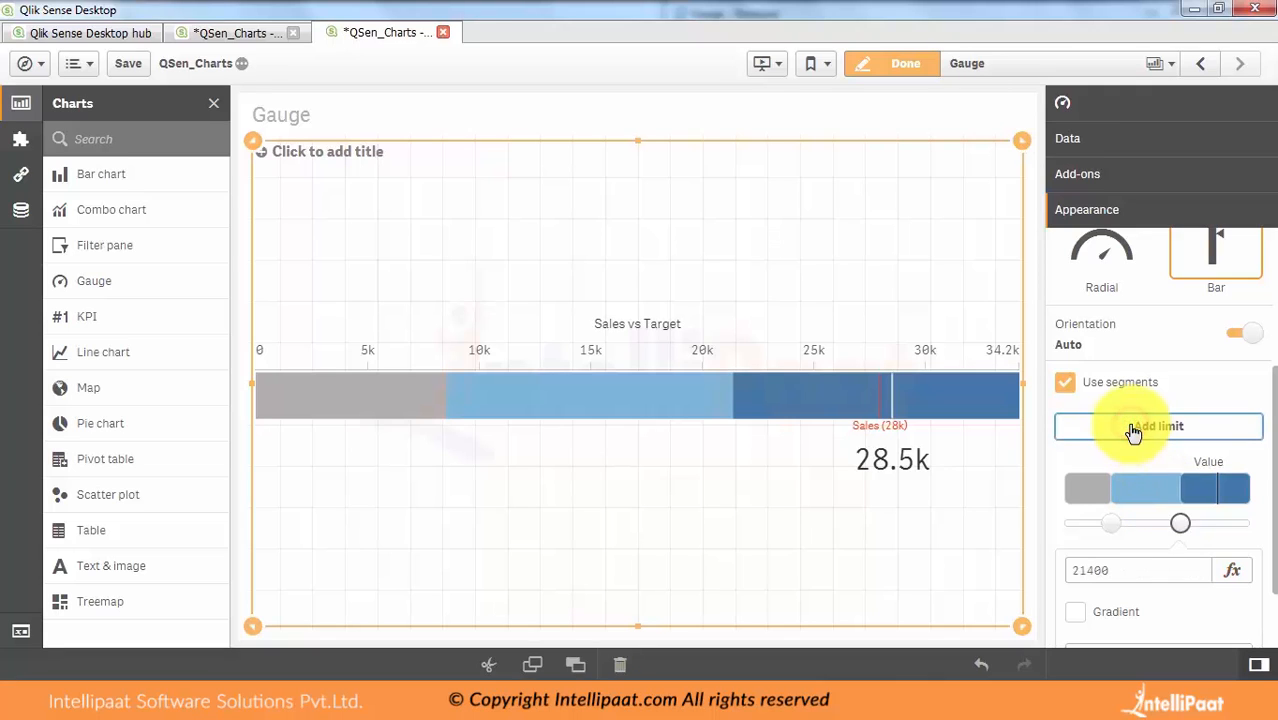
click(1134, 495)
click(1232, 571)
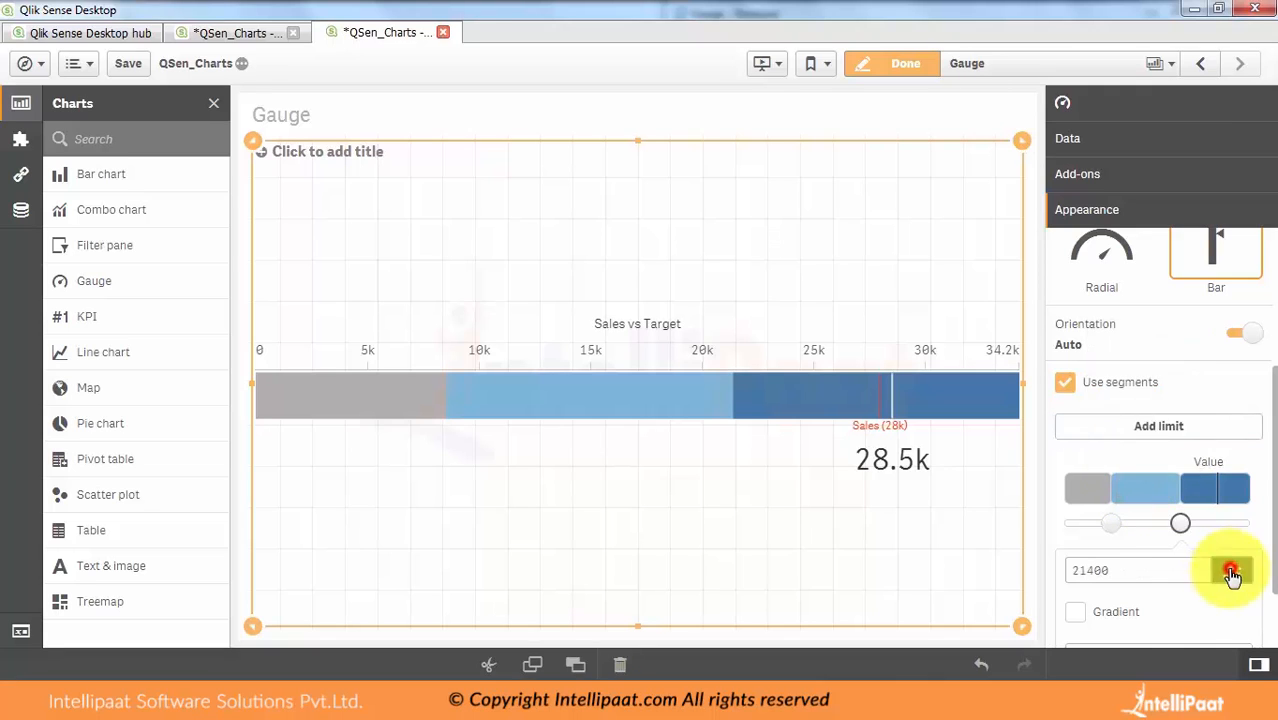
triple_click(632, 233)
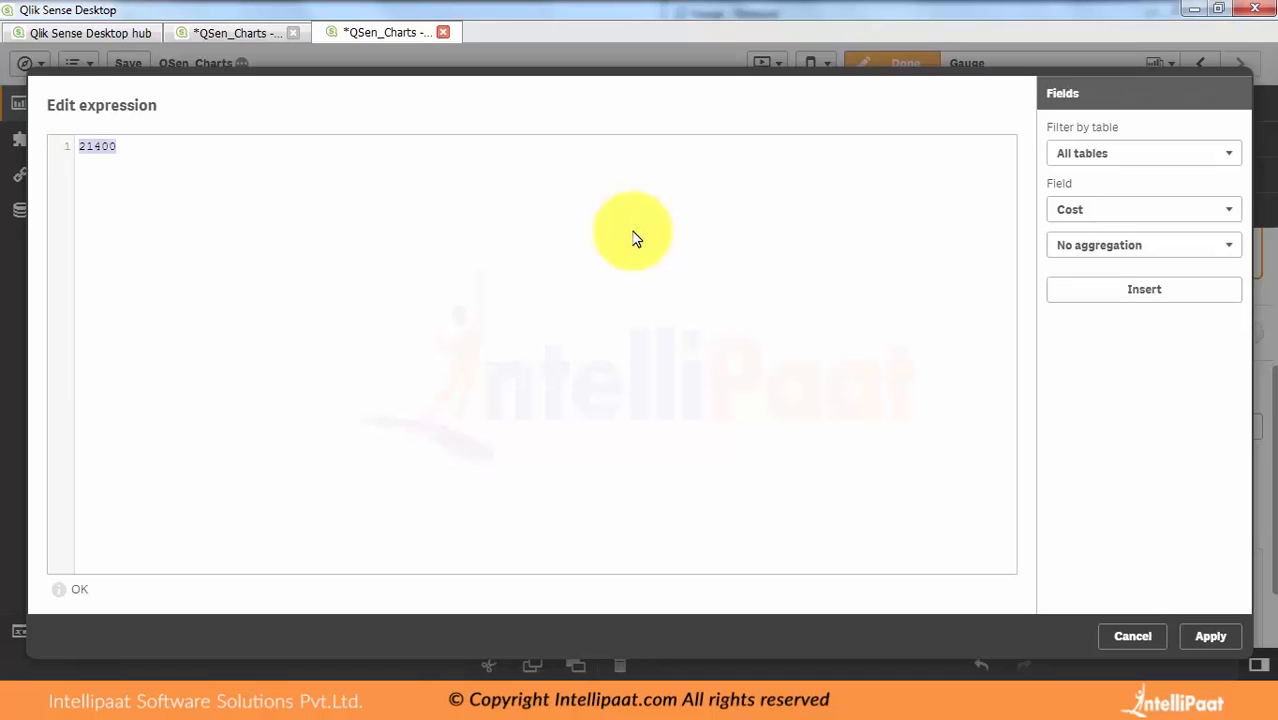
click(1083, 208)
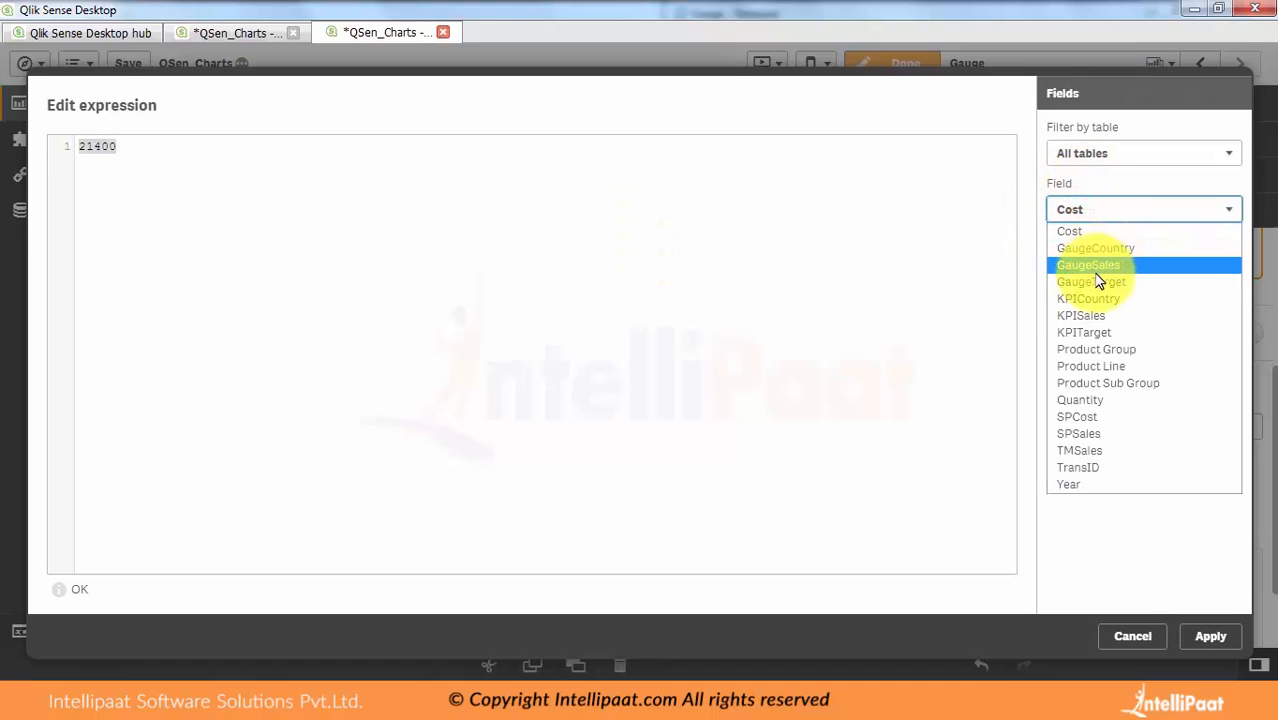
click(1091, 281)
click(1097, 250)
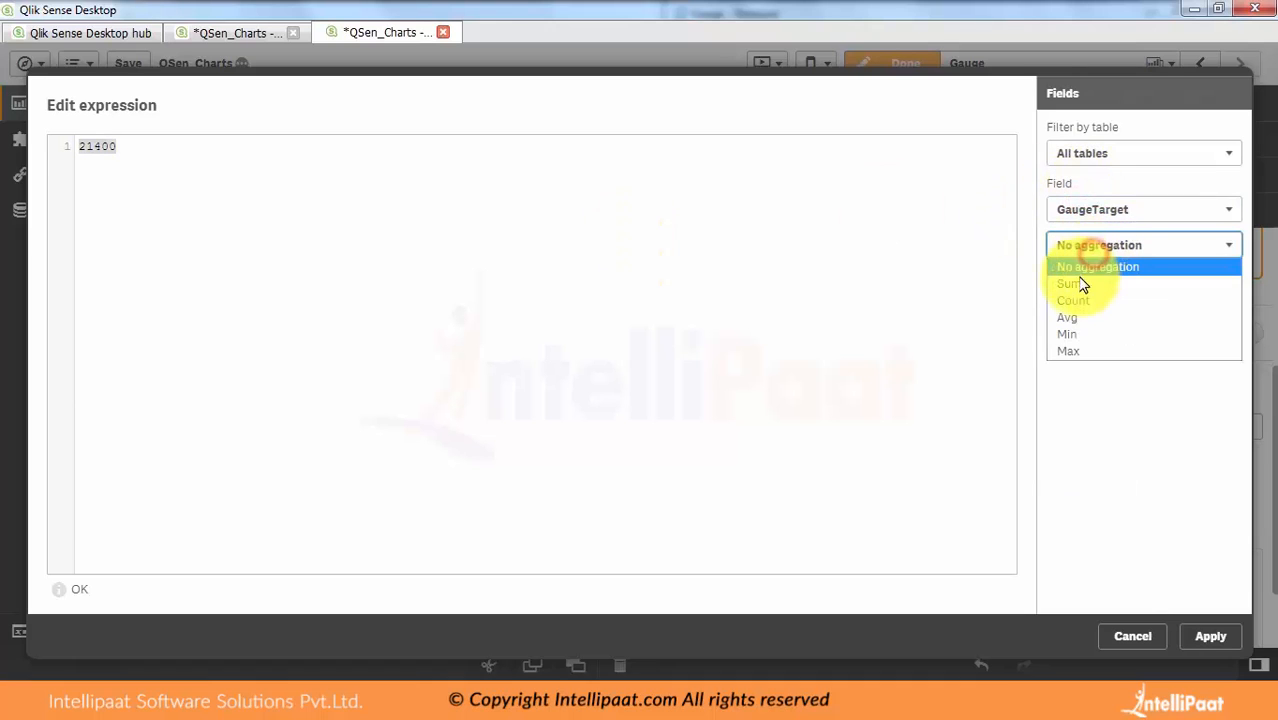
click(1084, 284)
click(1126, 297)
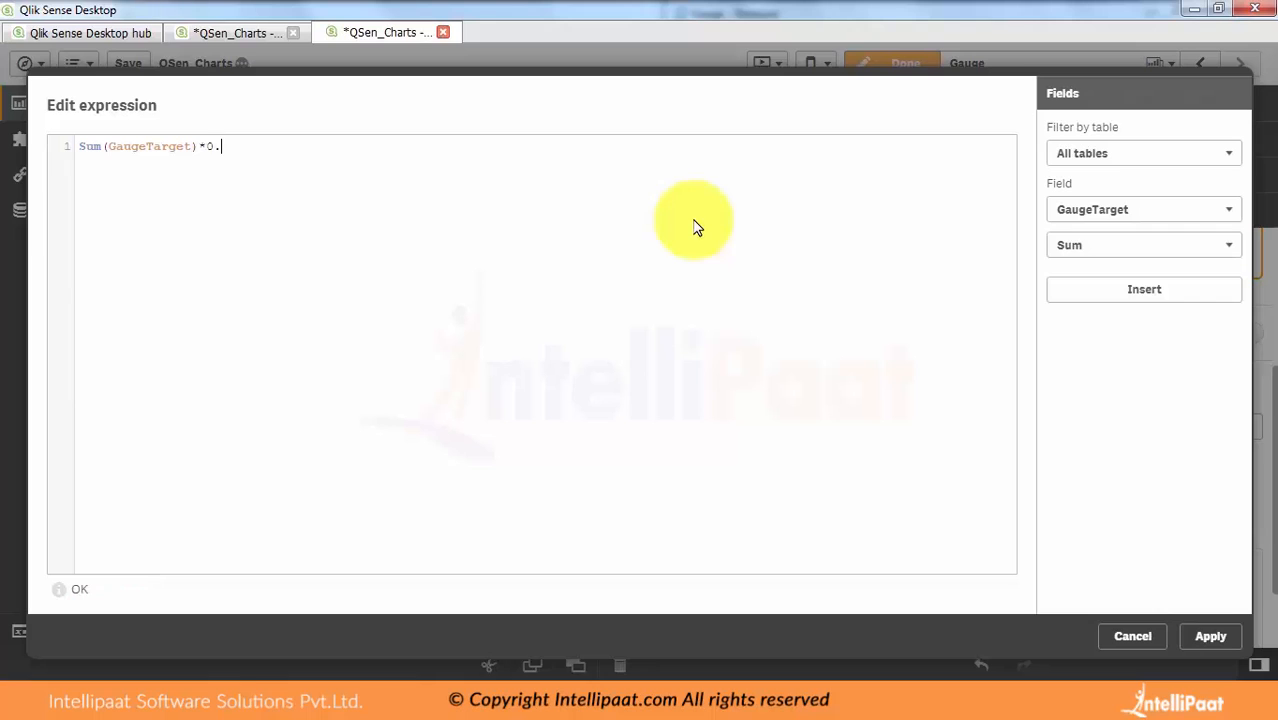
click(1212, 636)
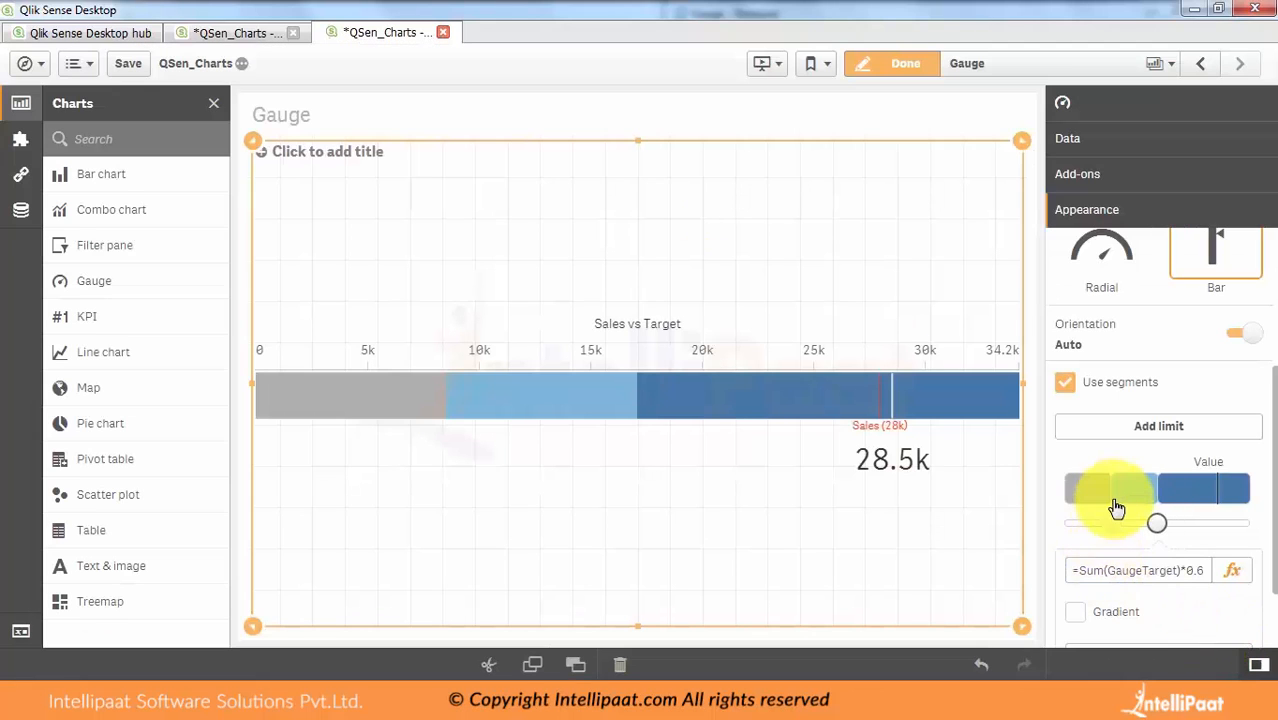
Colour the gauge's second segment red and briefly switch the sheet out of edit mode and back
click(1133, 500)
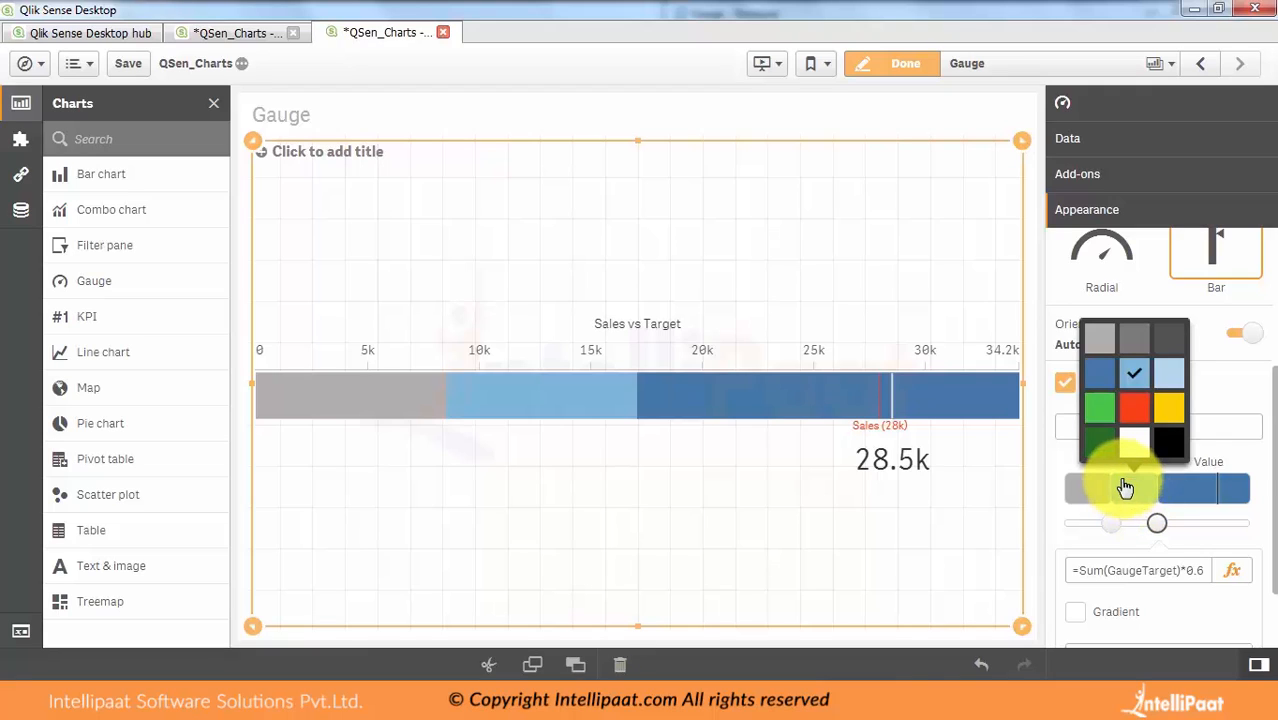
click(1134, 407)
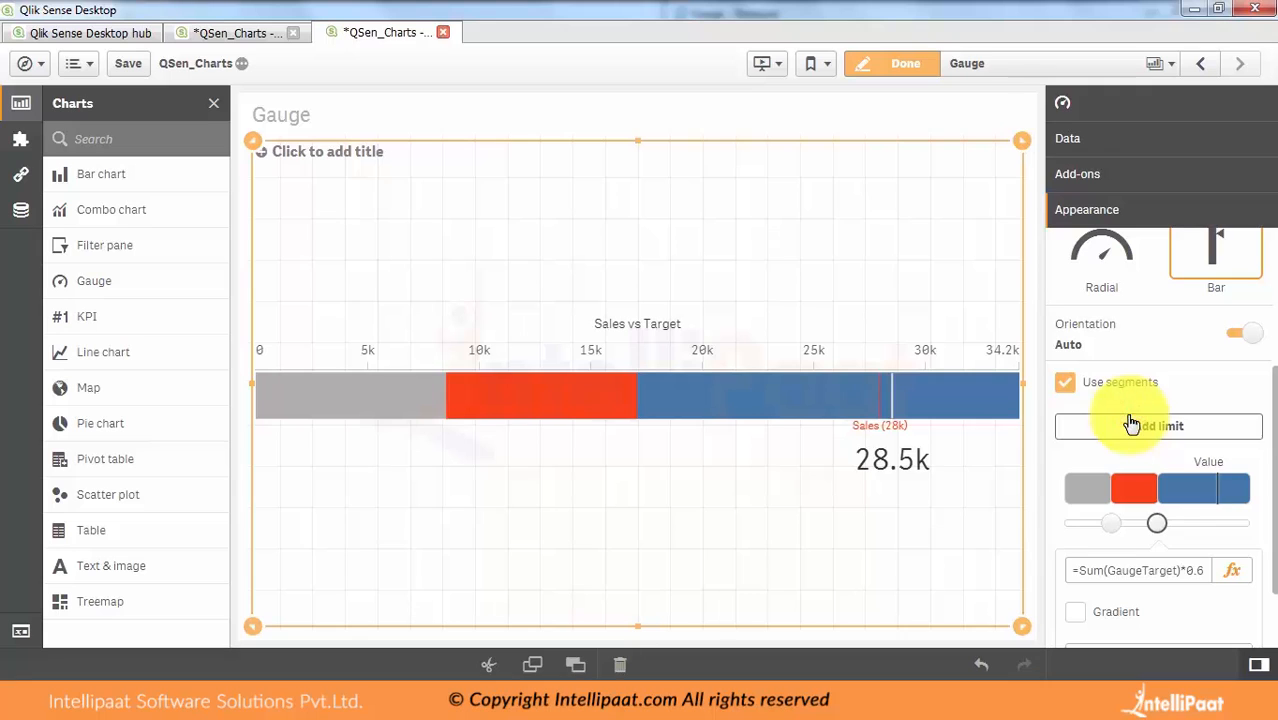
click(913, 63)
click(917, 63)
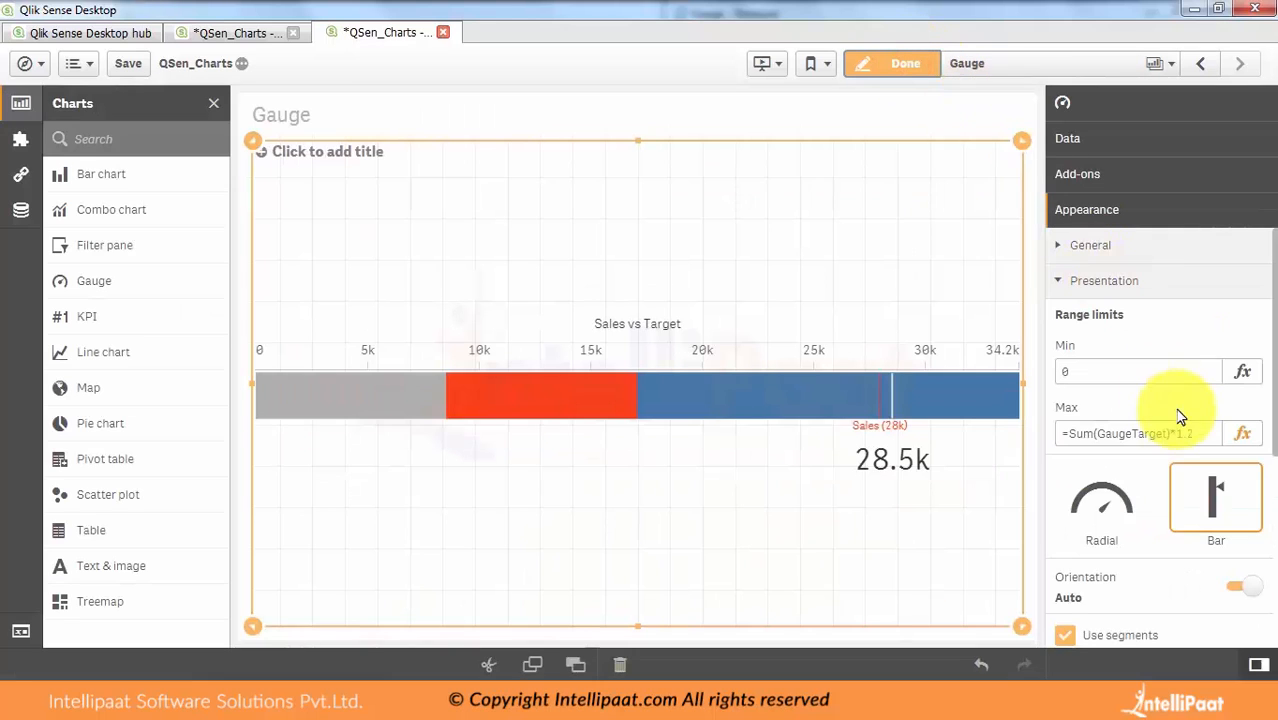
Add a third segment limit to the bar gauge and colour the third segment yellow
scroll(1262, 400, down, 5)
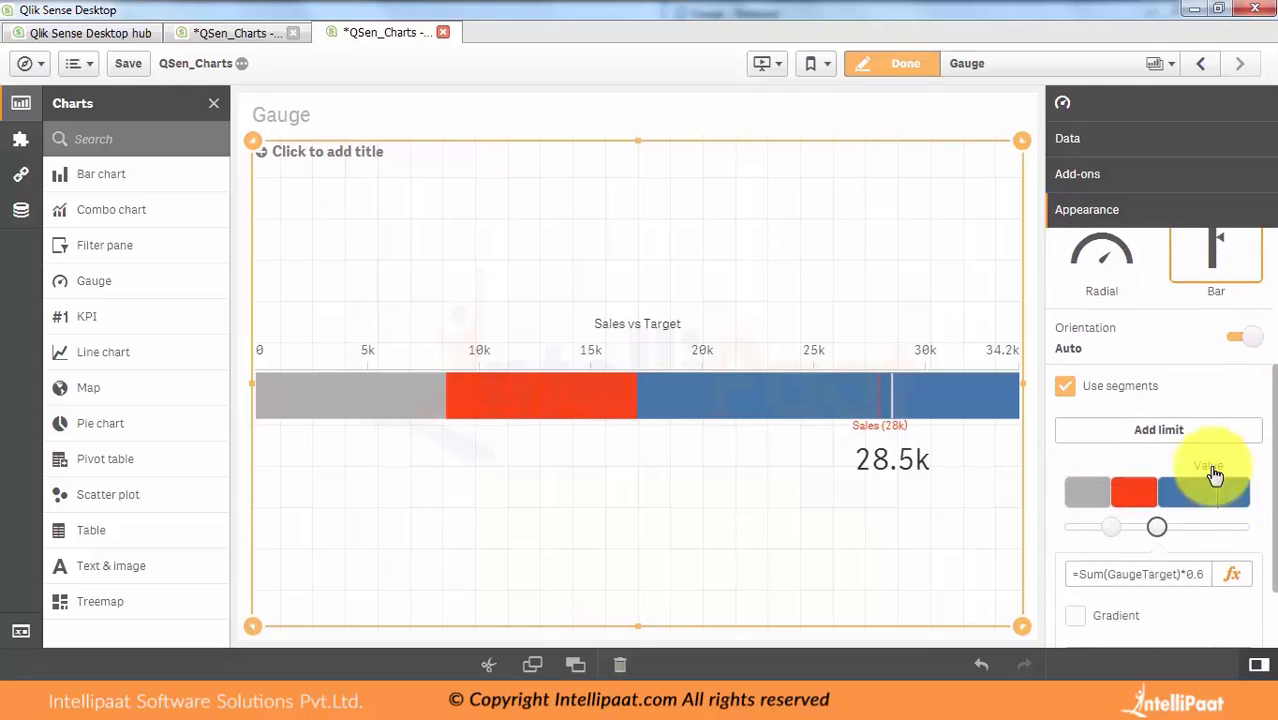
click(1160, 431)
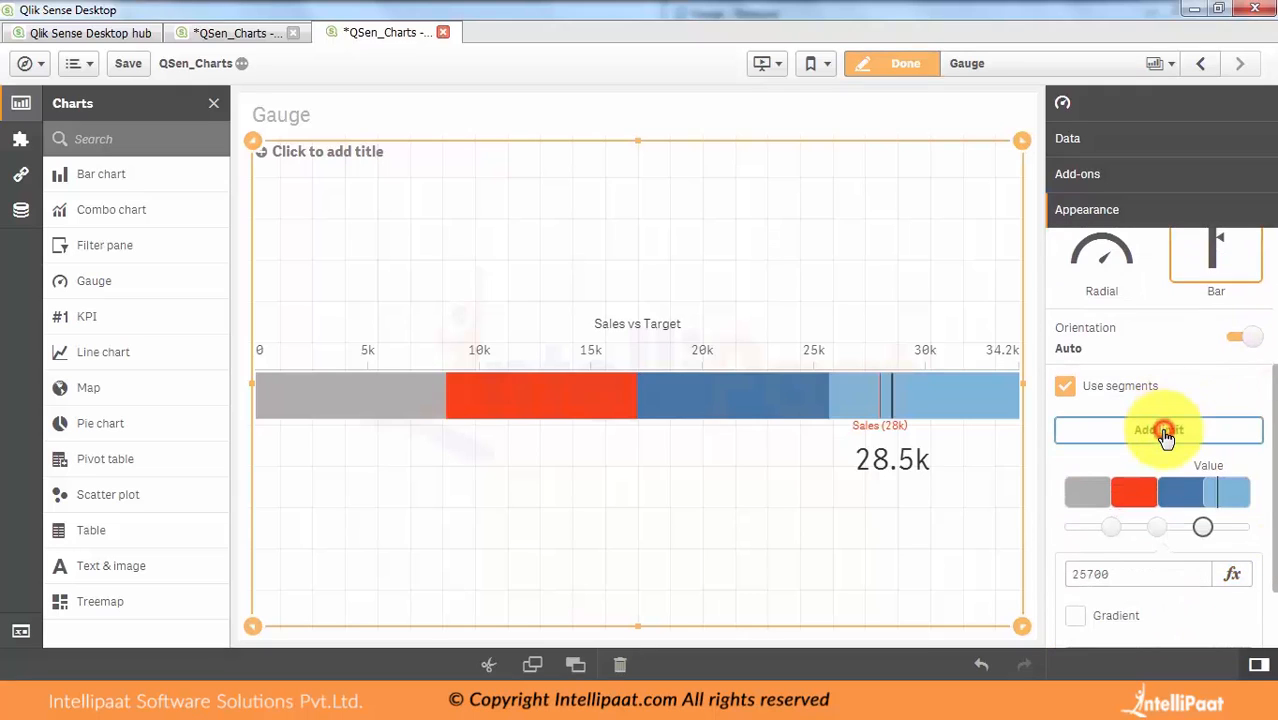
click(1176, 508)
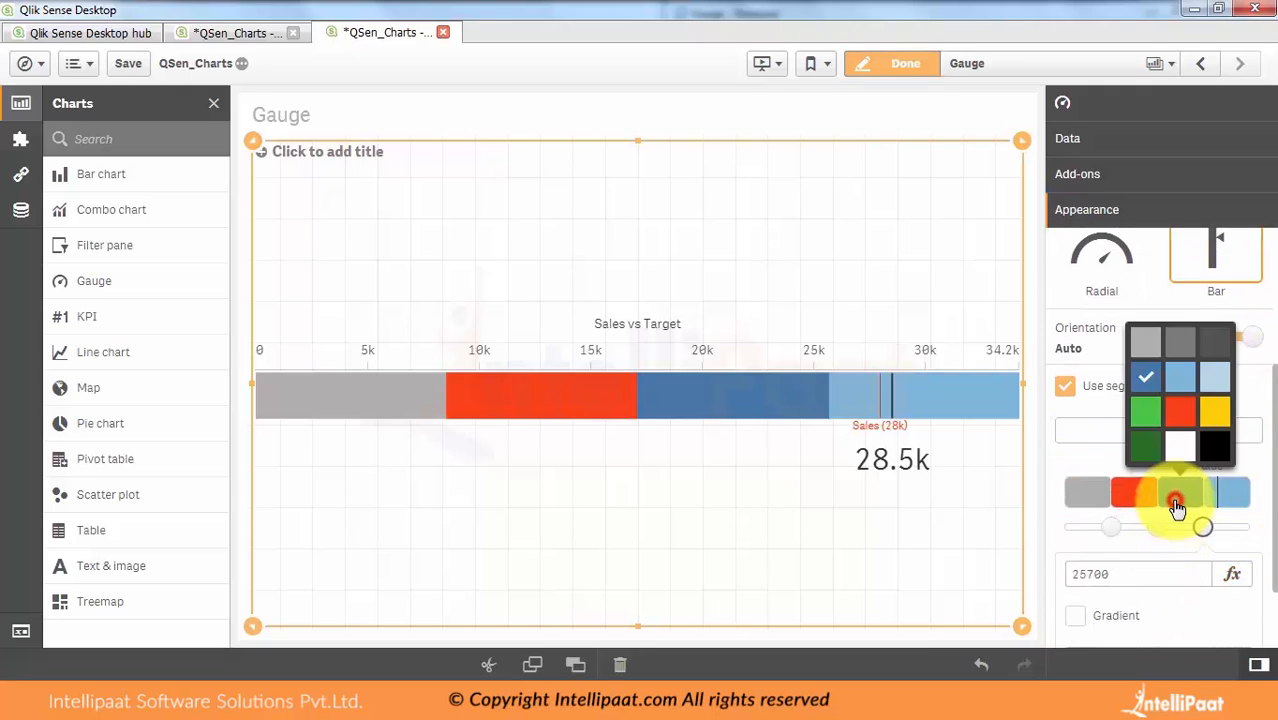
click(1211, 414)
Set the third segment limit to the expression Sum(GaugeTarget) and apply it
scroll(1255, 470, down, 1)
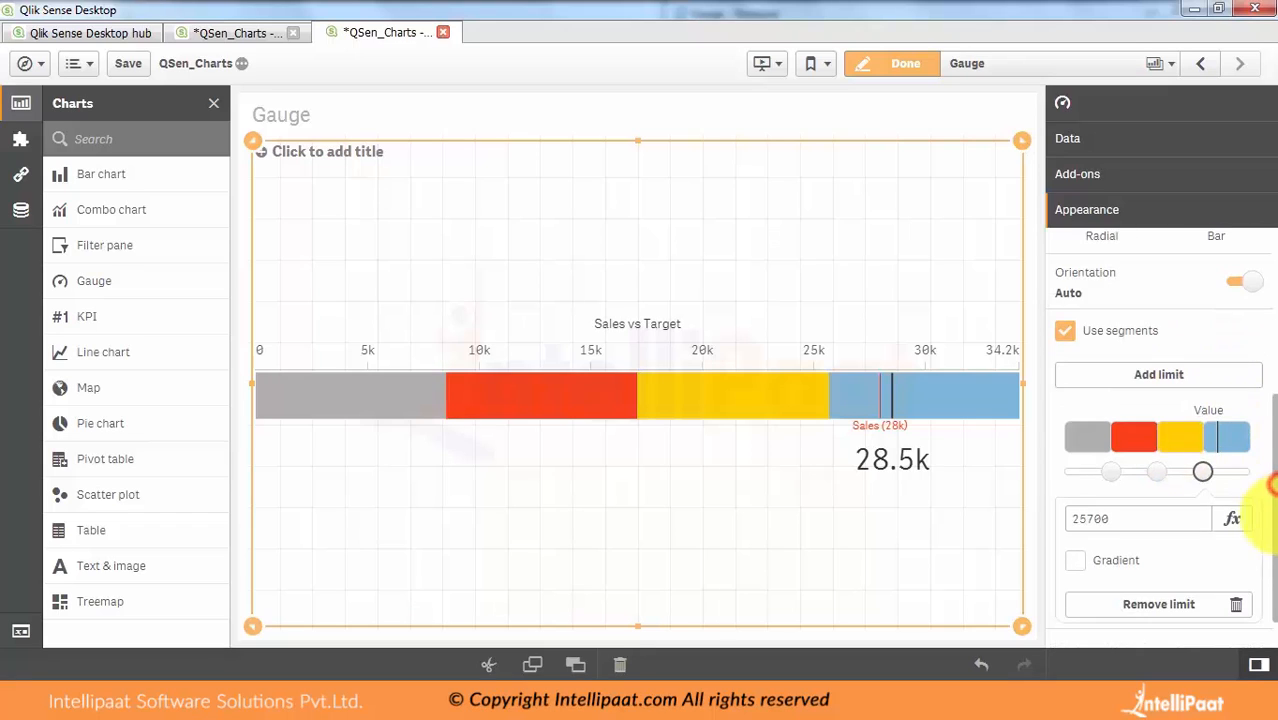
click(1232, 520)
click(752, 378)
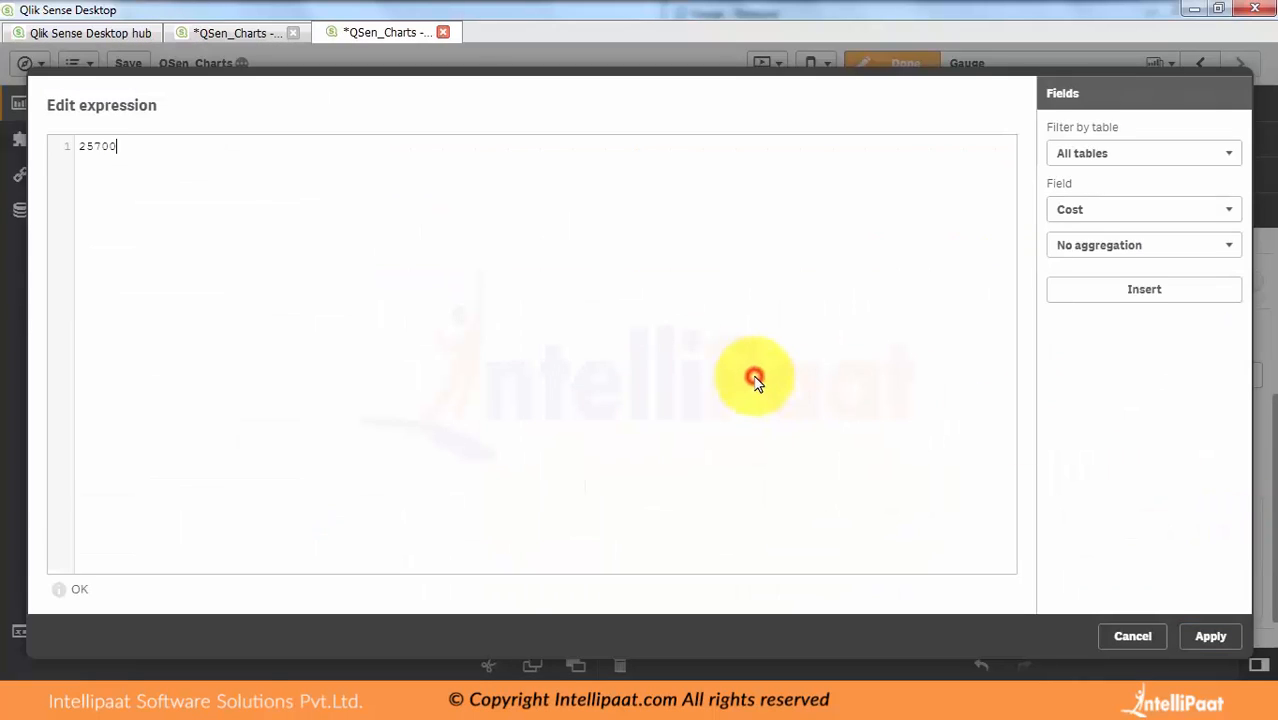
key(ctrl+a)
text(S)
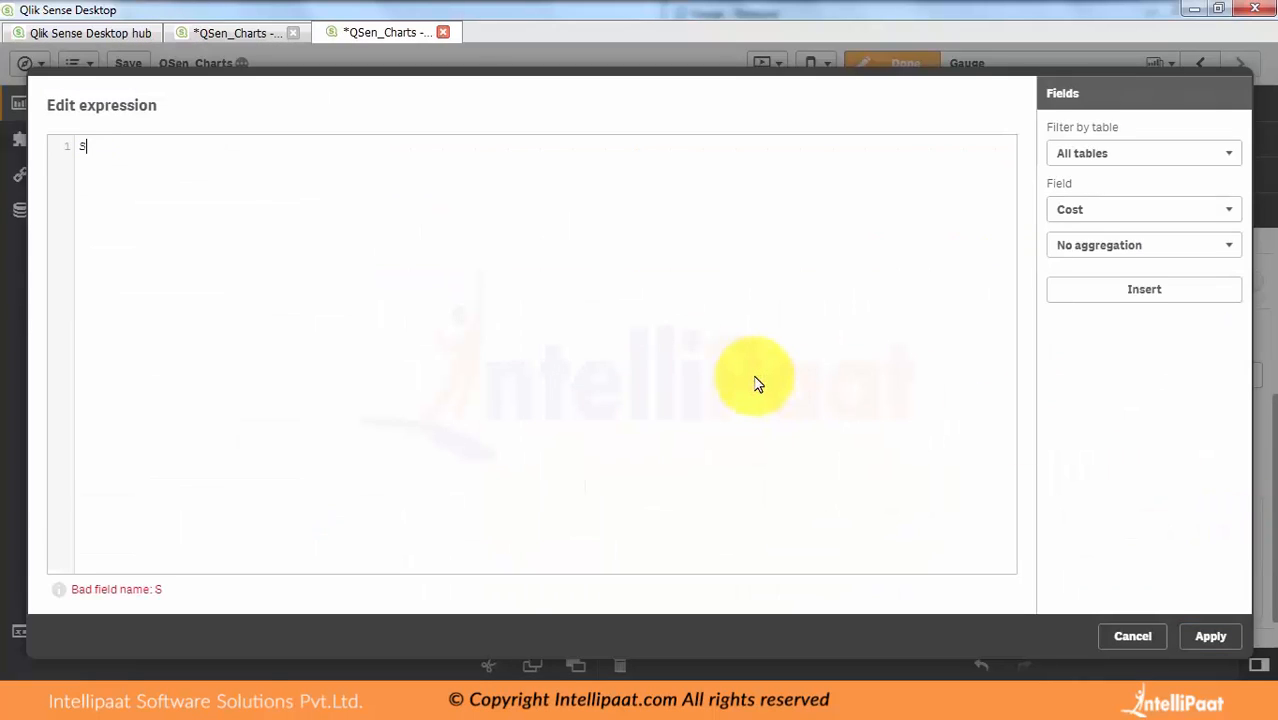
text(um(GaugeTarget)
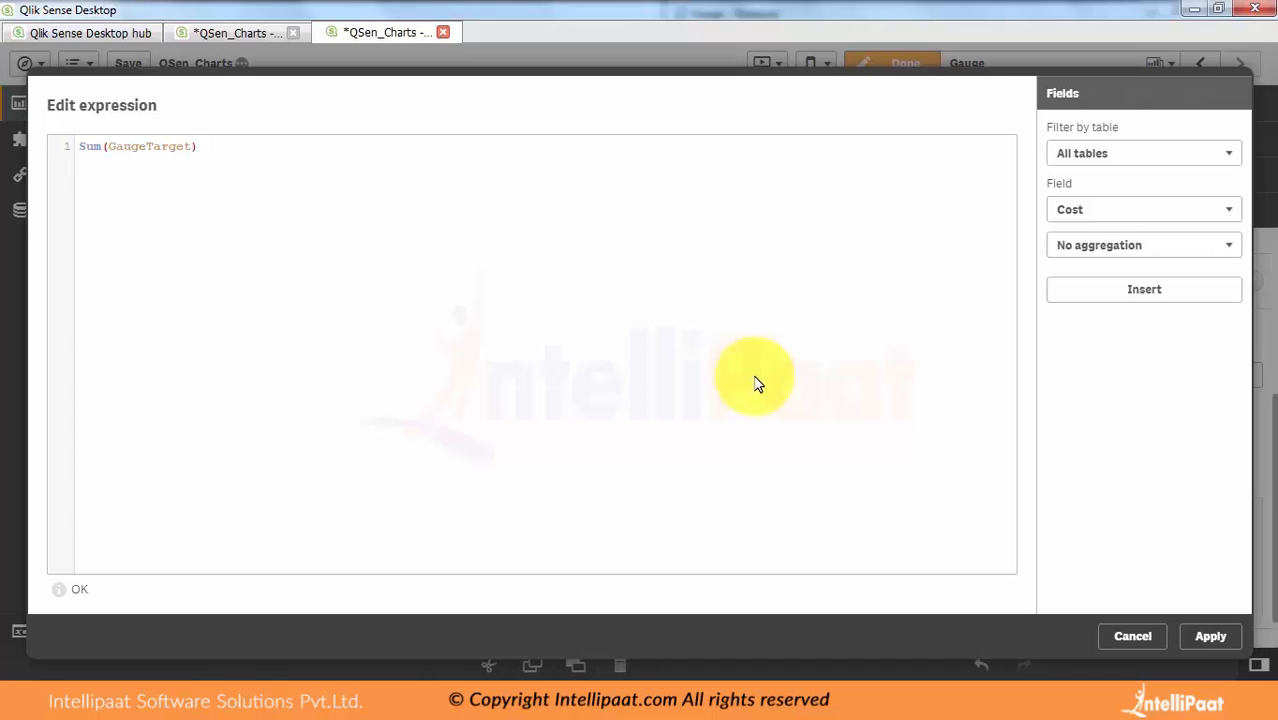
click(745, 385)
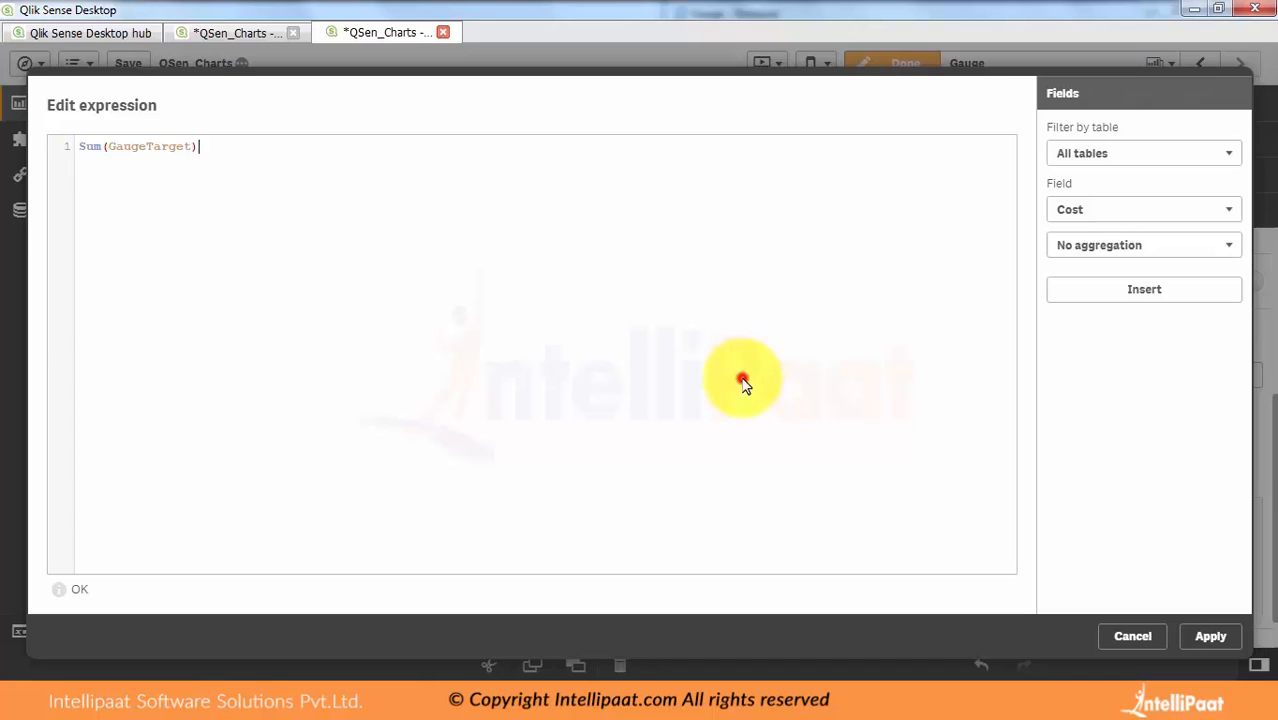
click(1211, 640)
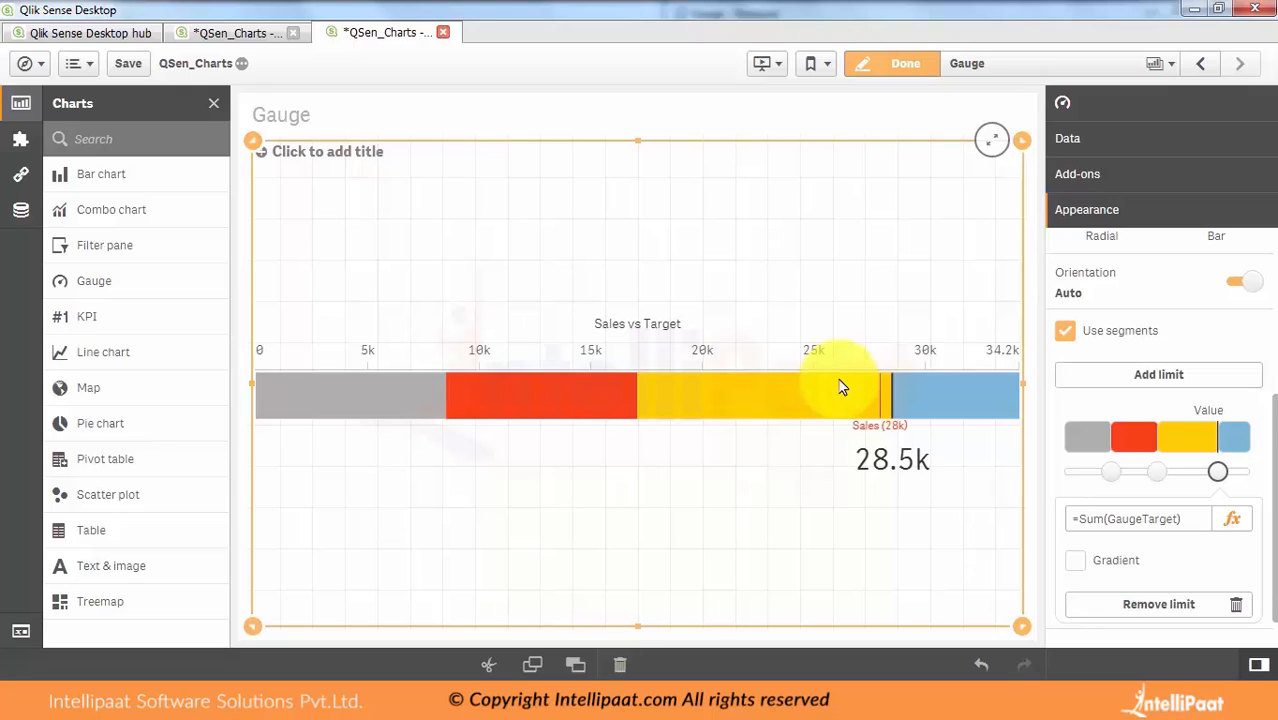
Colour the gauge's last segment dark green, enable the gradient at the third limit and finish editing the sheet
click(1234, 437)
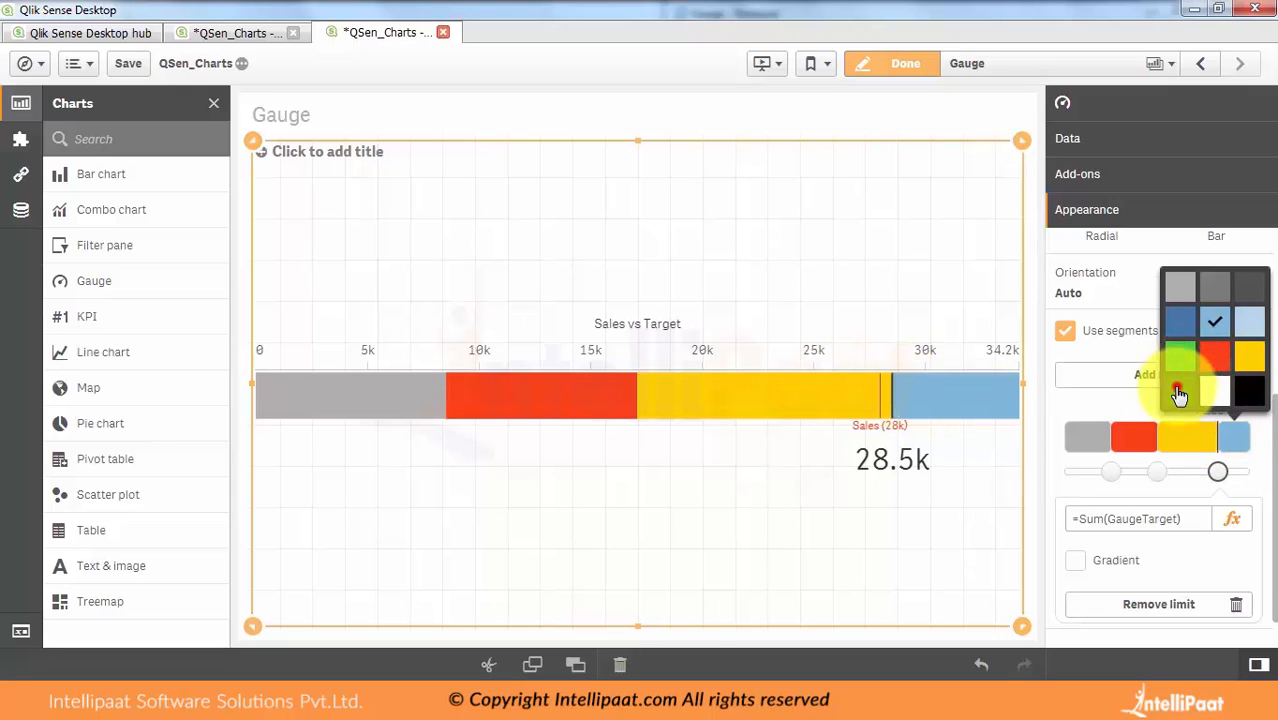
click(1179, 393)
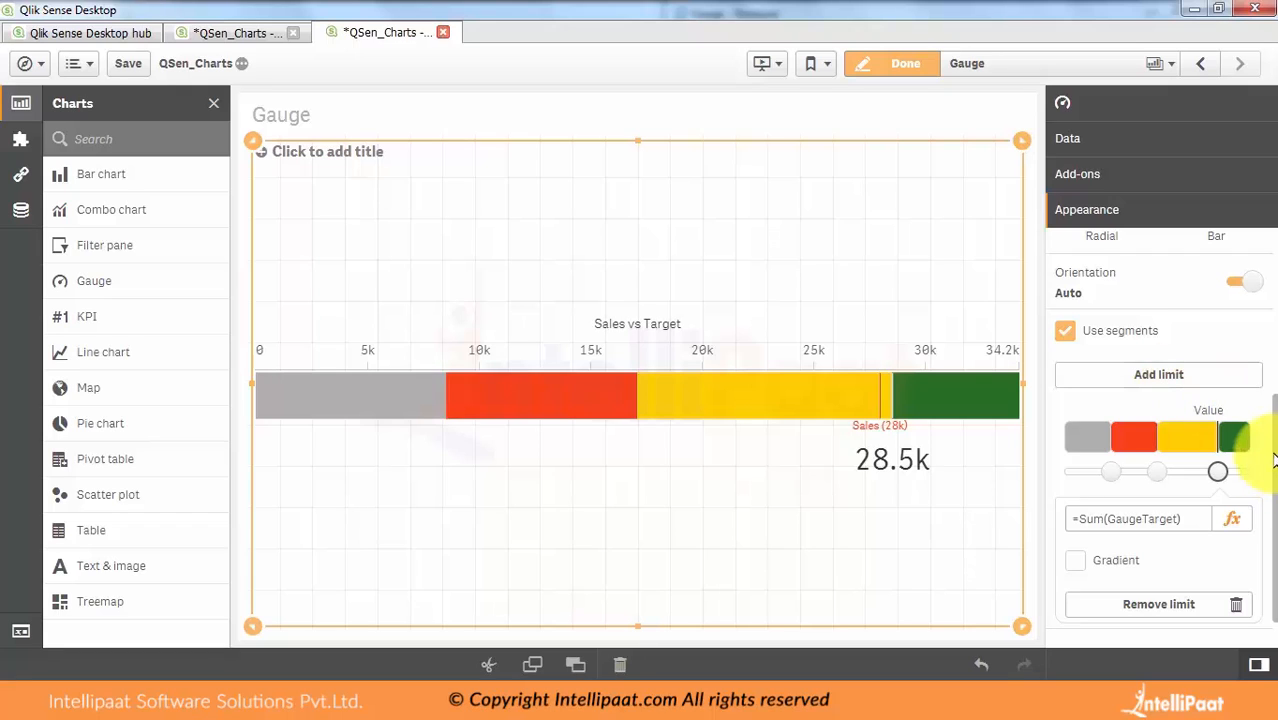
click(1077, 561)
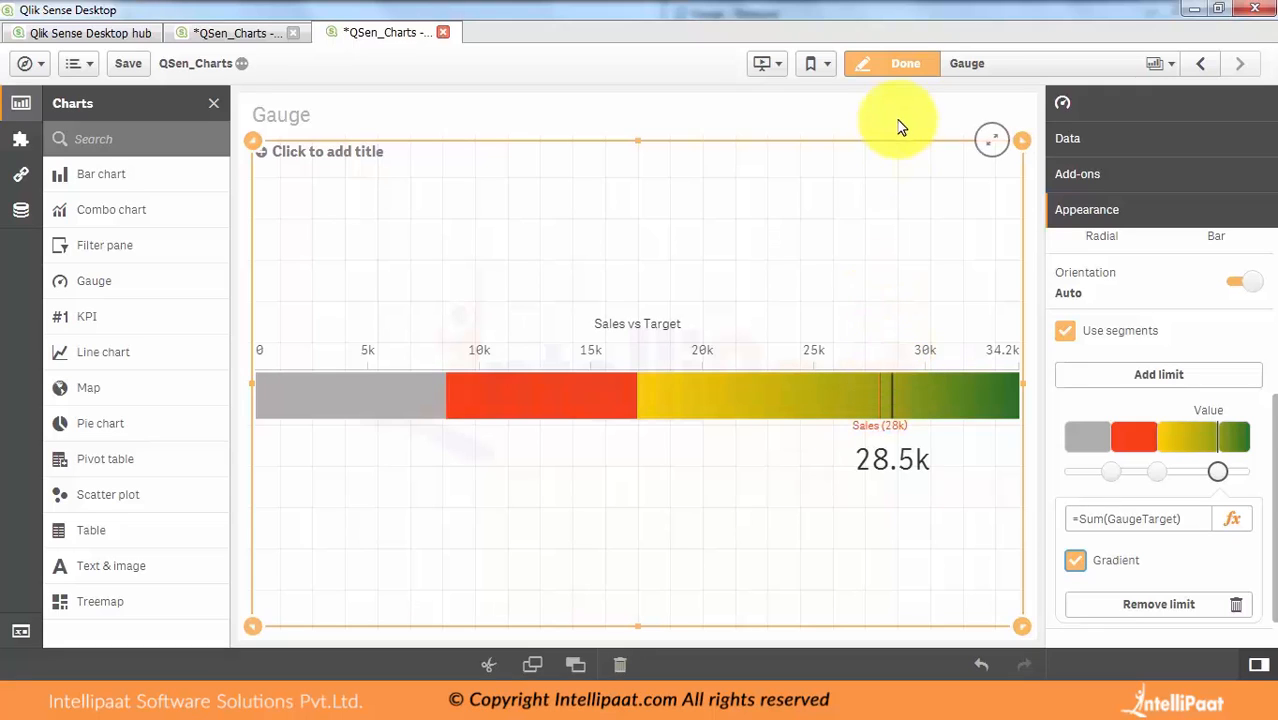
click(886, 66)
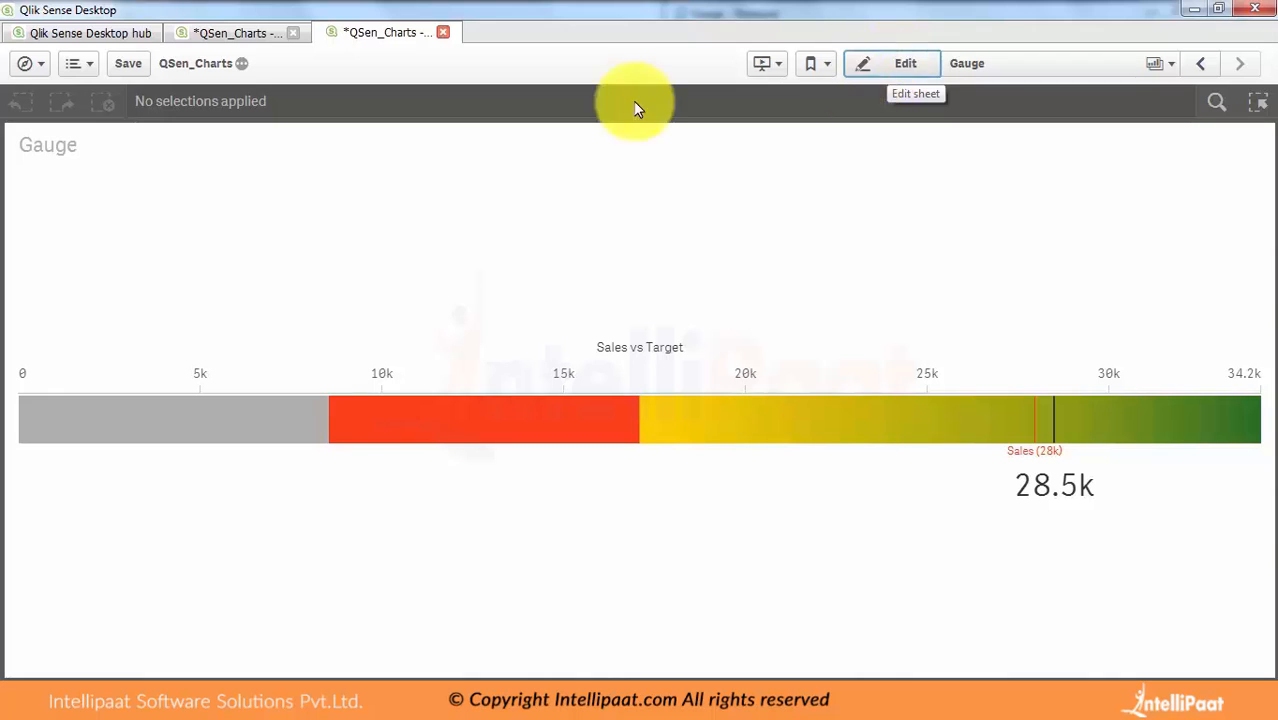
Edit the sheet, narrow the gauge to about three quarters of its width and add a GaugeCountry filter pane in the freed space
click(880, 64)
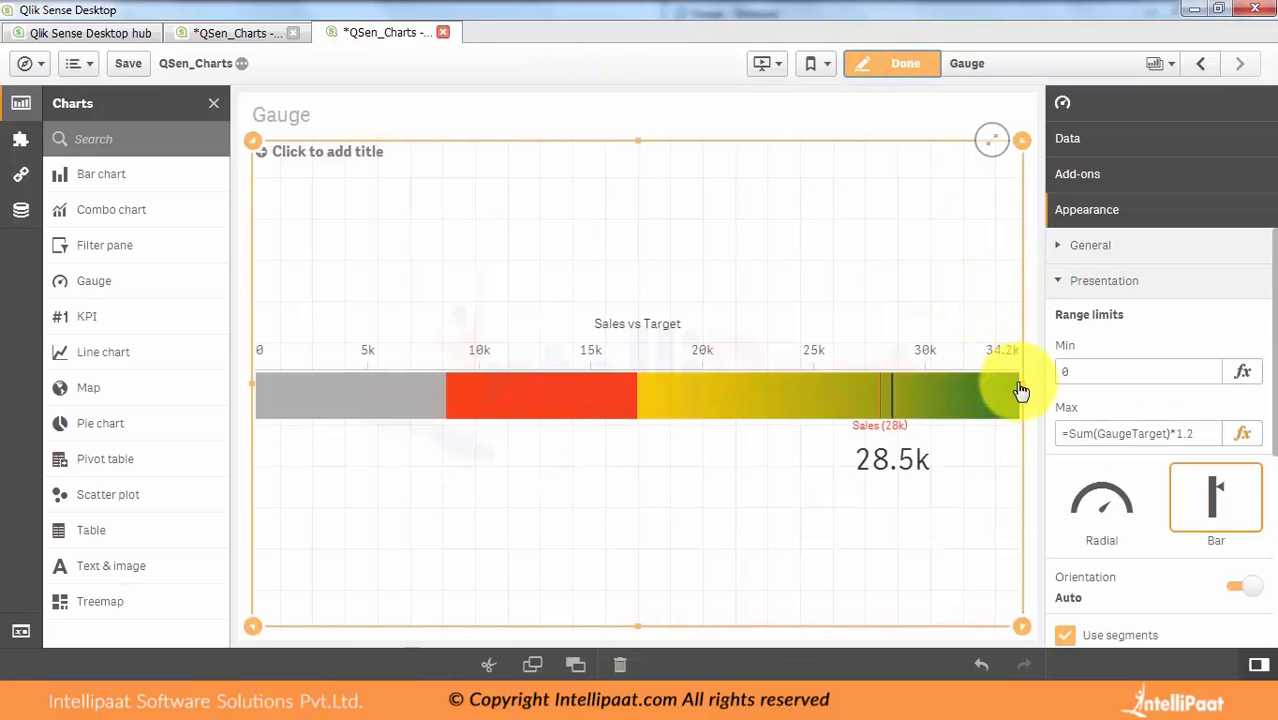
drag(1020, 382, 811, 368)
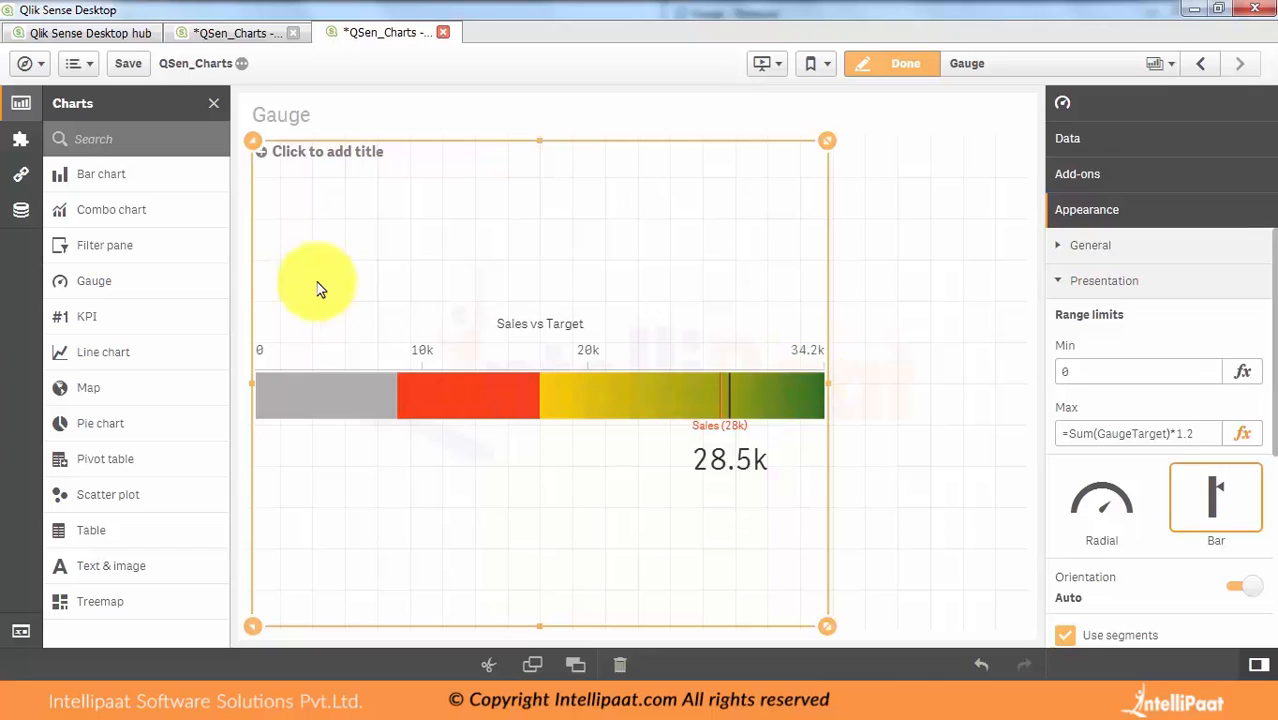
drag(163, 248, 912, 175)
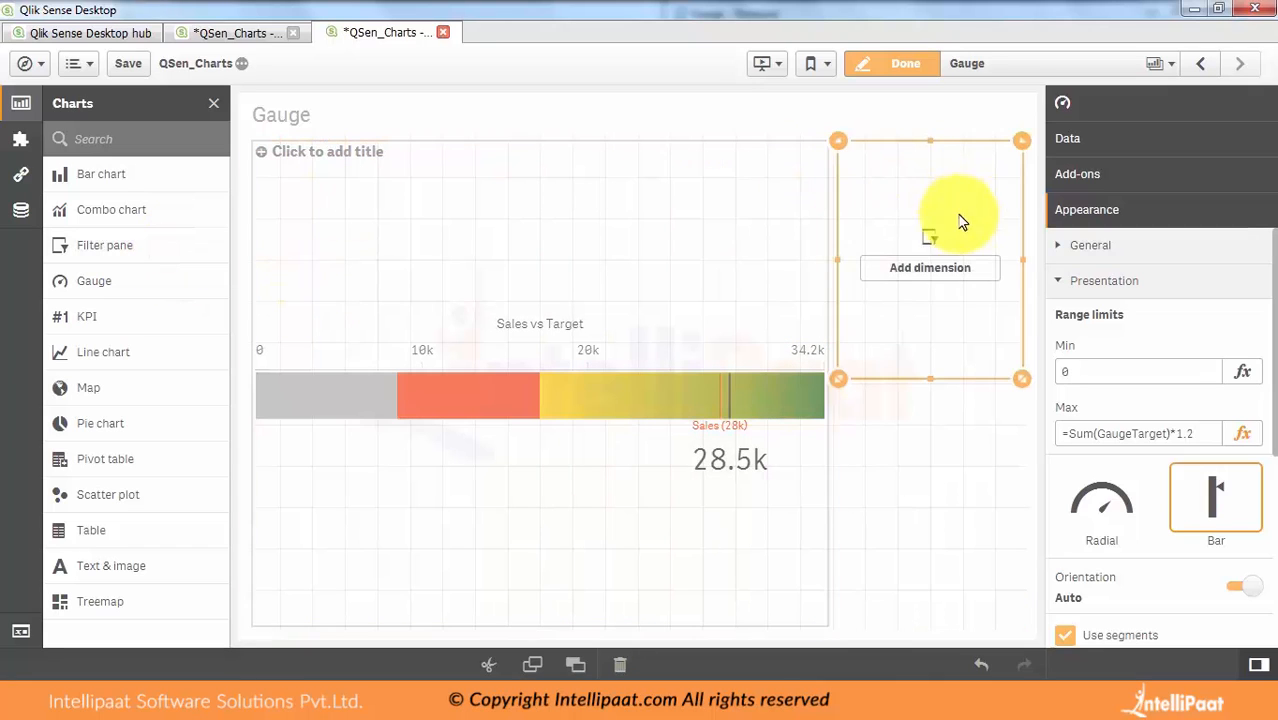
click(924, 270)
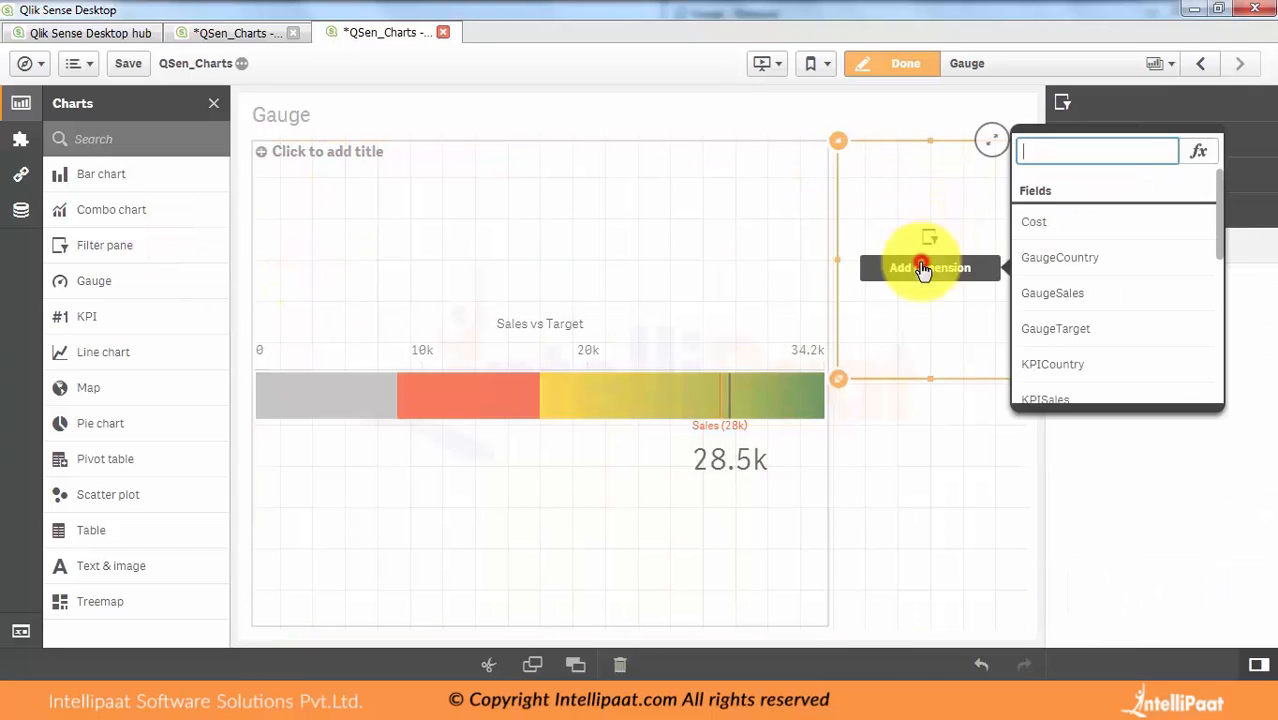
click(1075, 262)
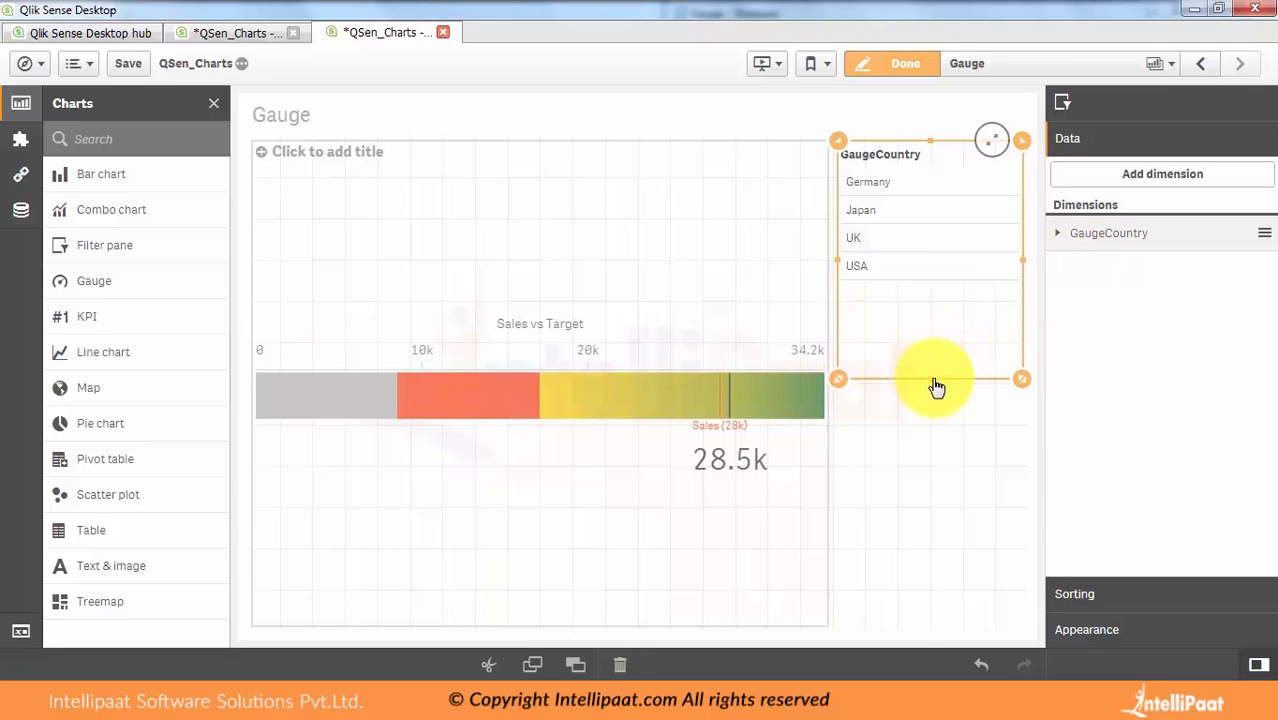
Shorten the gauge to match the height of the GaugeCountry filter pane and finish editing the sheet
click(676, 548)
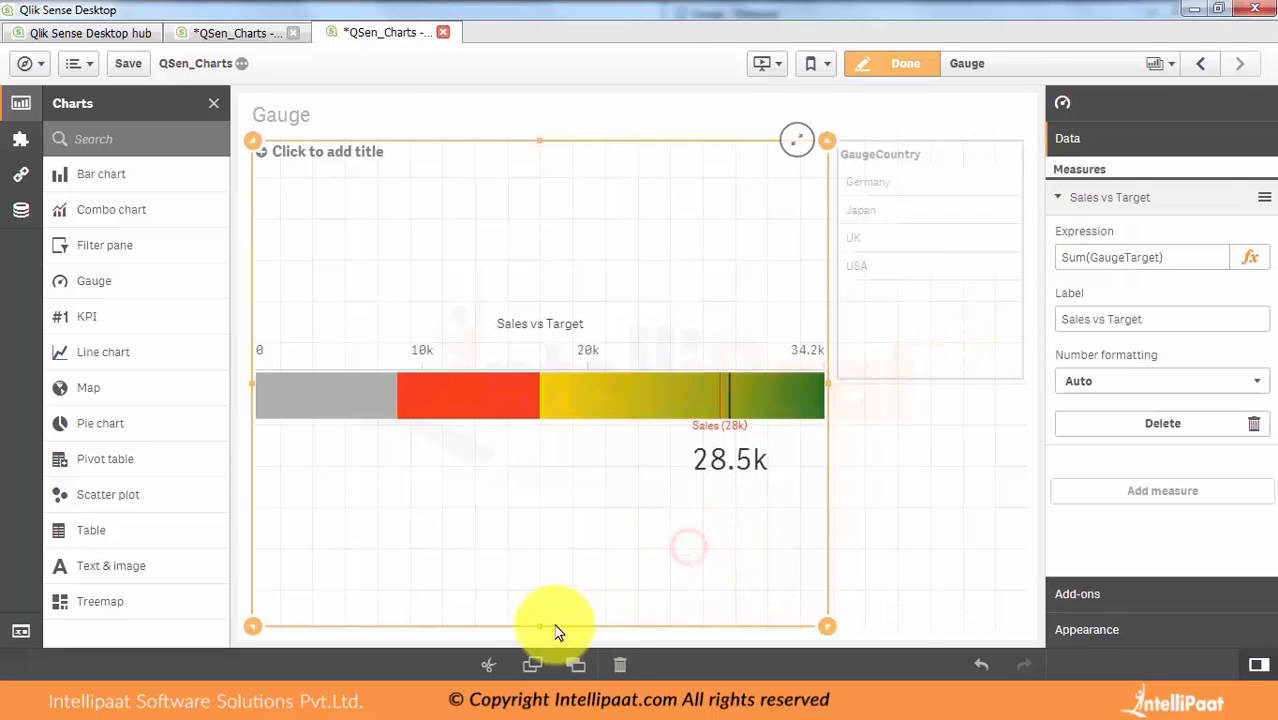
drag(540, 636, 562, 370)
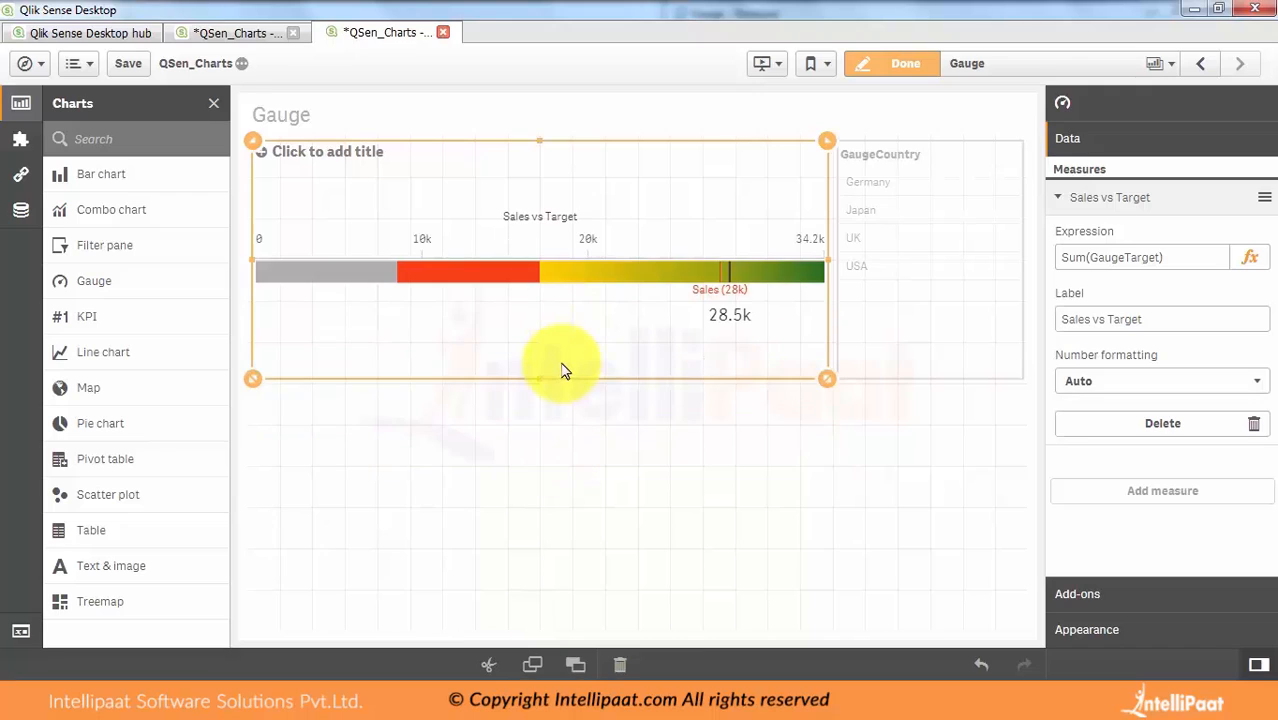
click(908, 70)
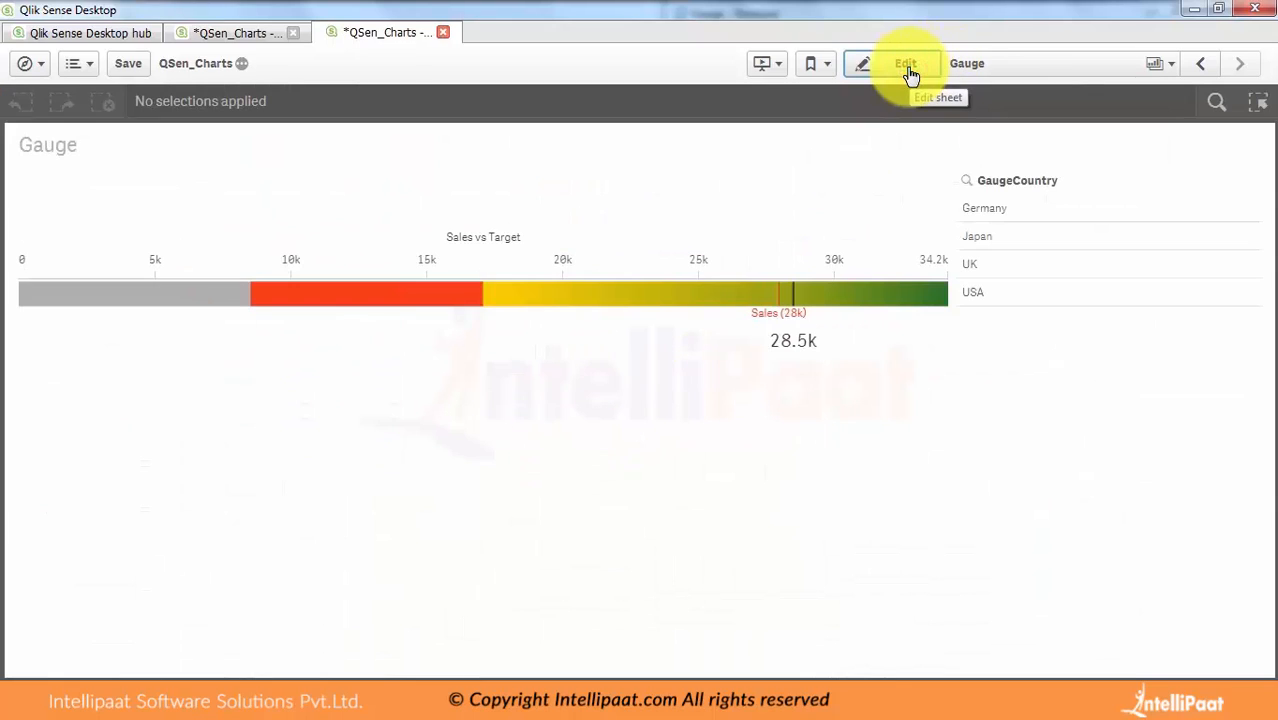
Compare sales with target on the gauge by filtering GaugeCountry to Germany, Japan, UK and USA in turn
click(1016, 210)
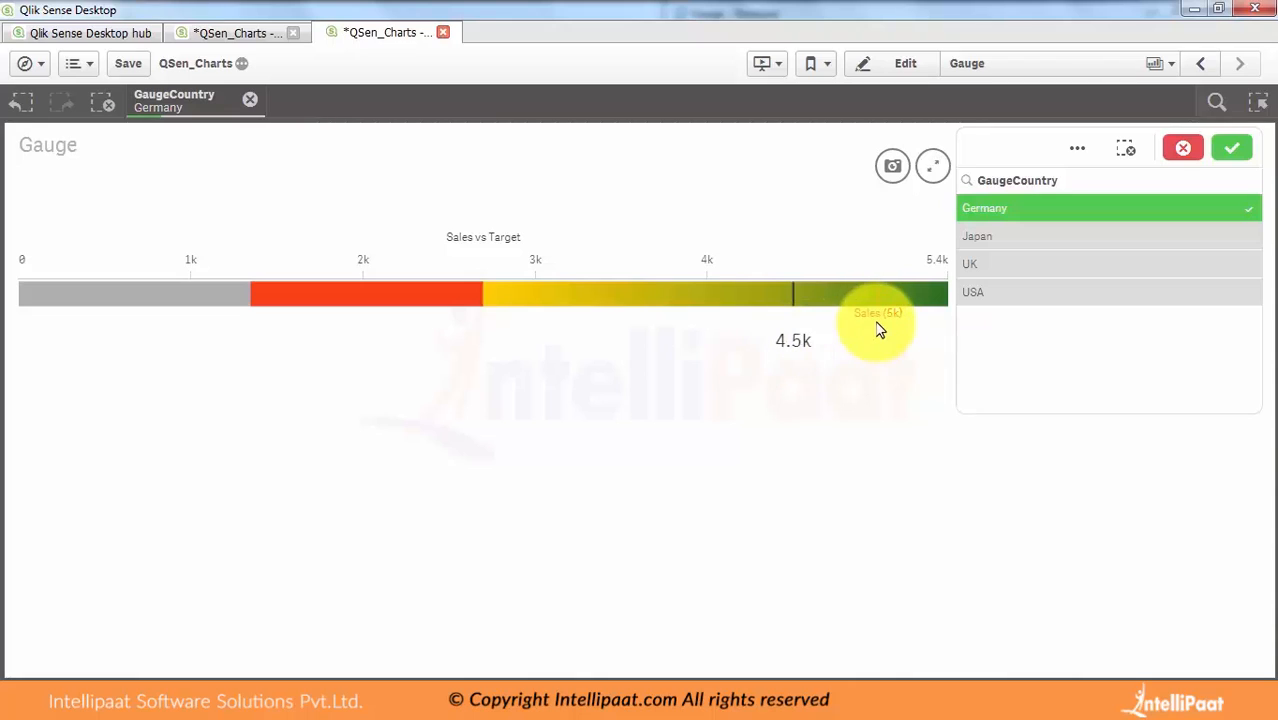
mouse_move(878, 328)
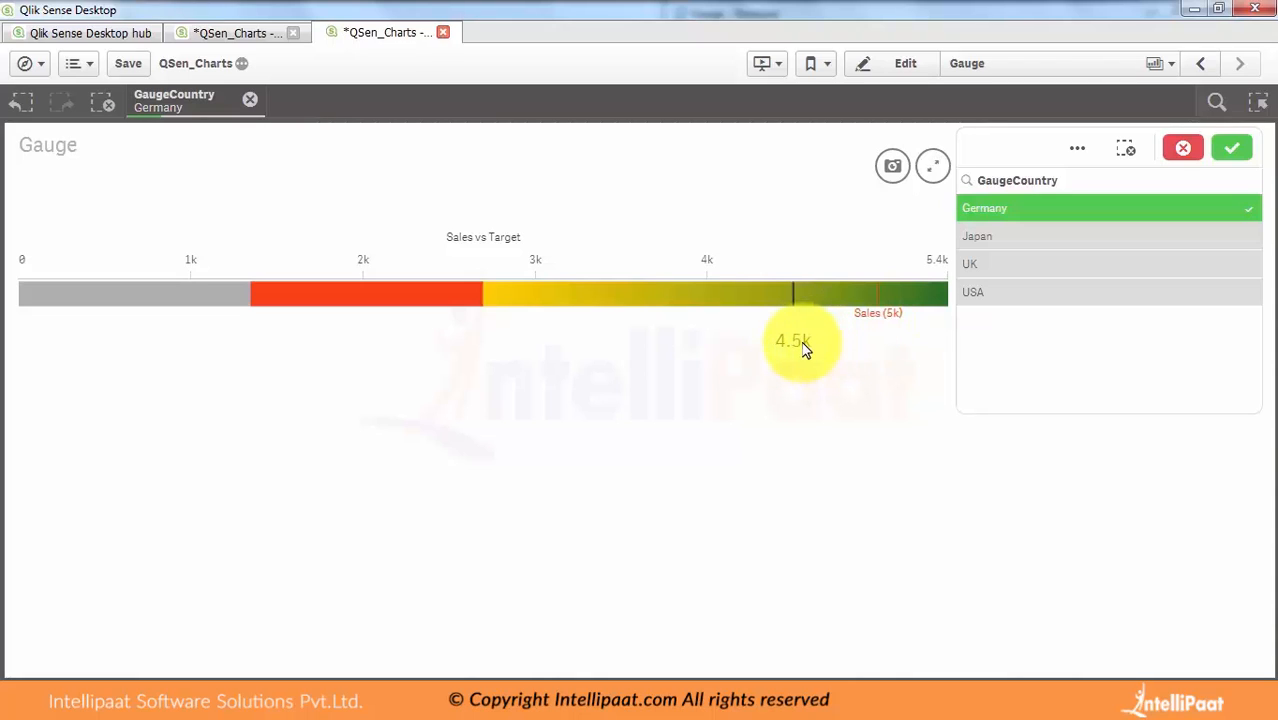
click(999, 242)
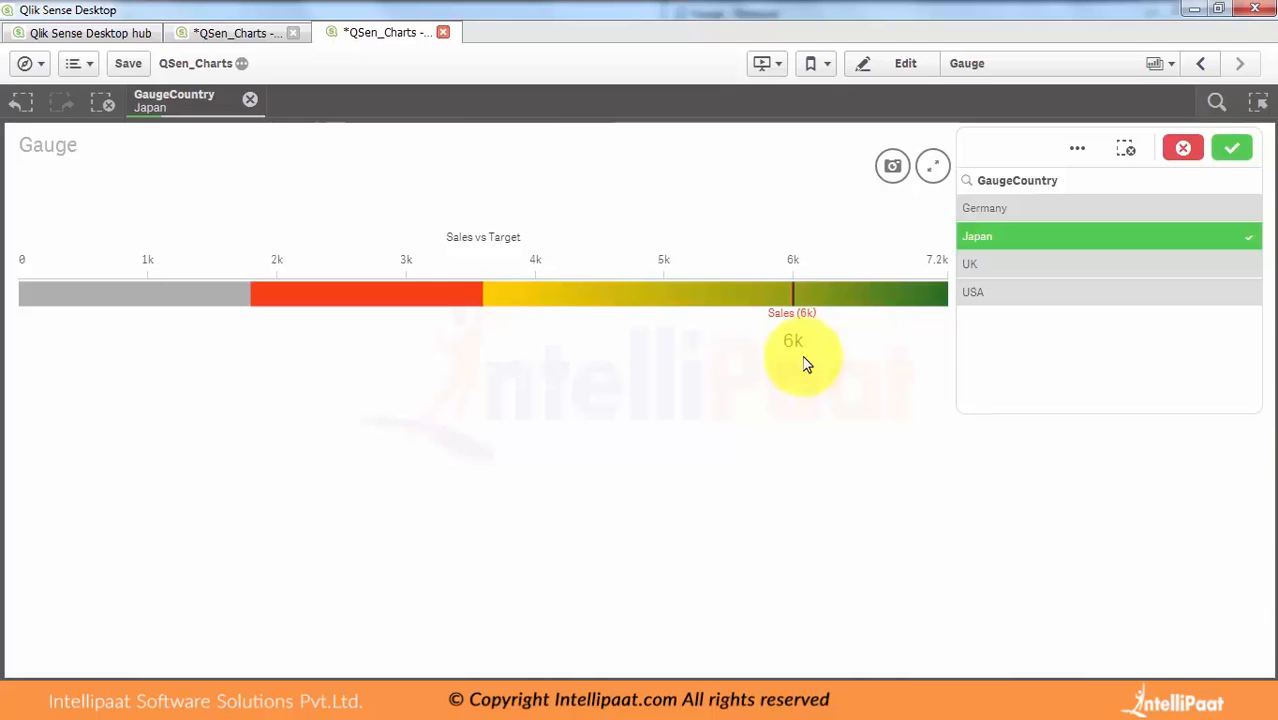
click(998, 266)
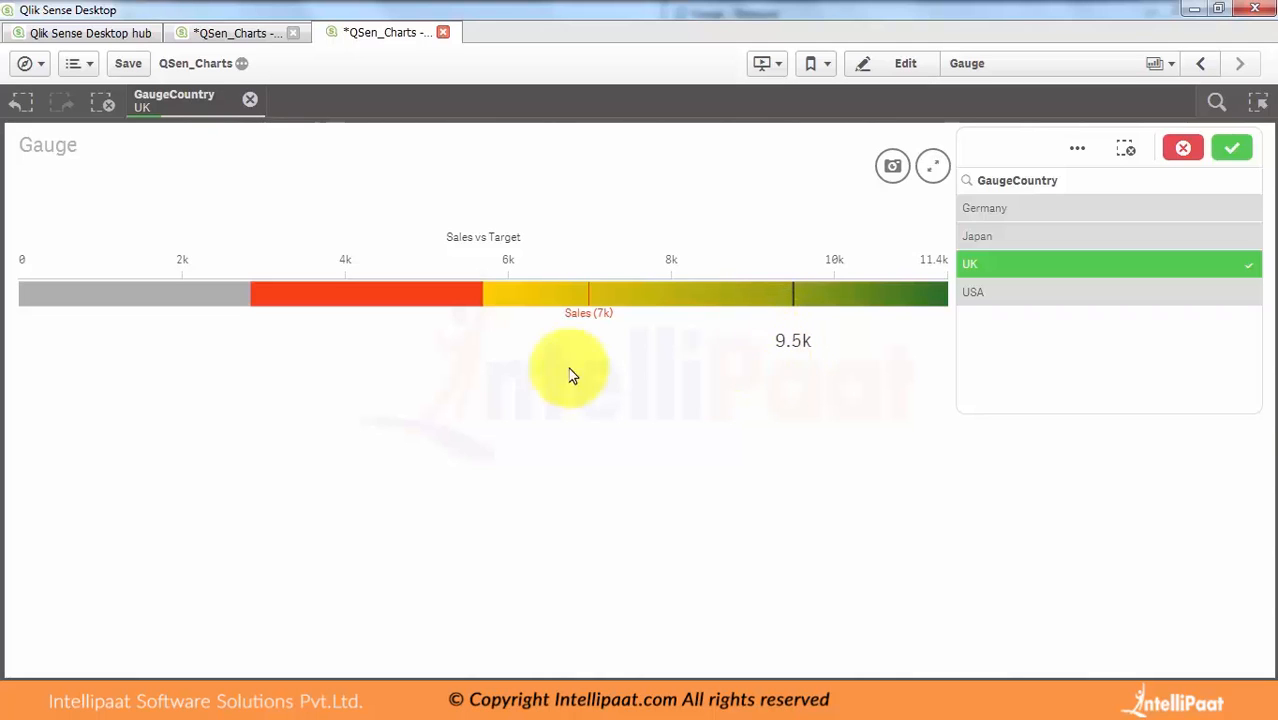
click(1031, 296)
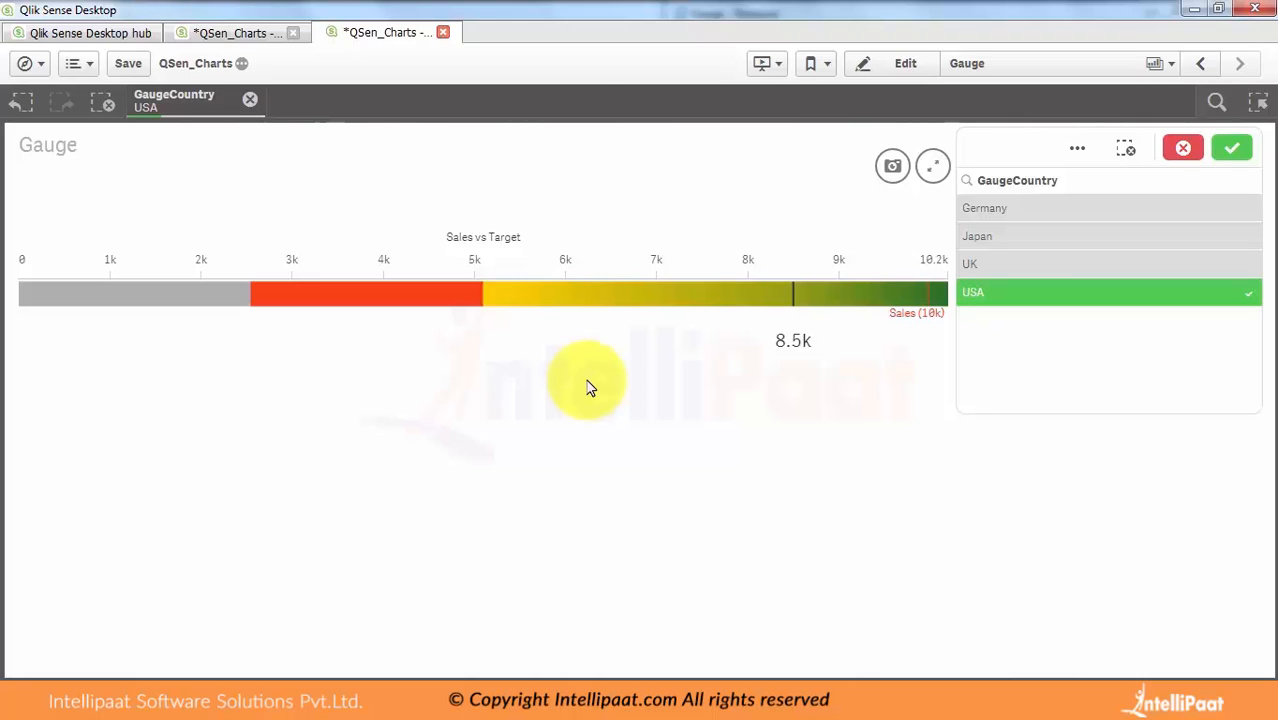
Put the Gauge sheet back into edit mode and switch to the presentation slide on gauge chart advantages and disadvantages
click(890, 65)
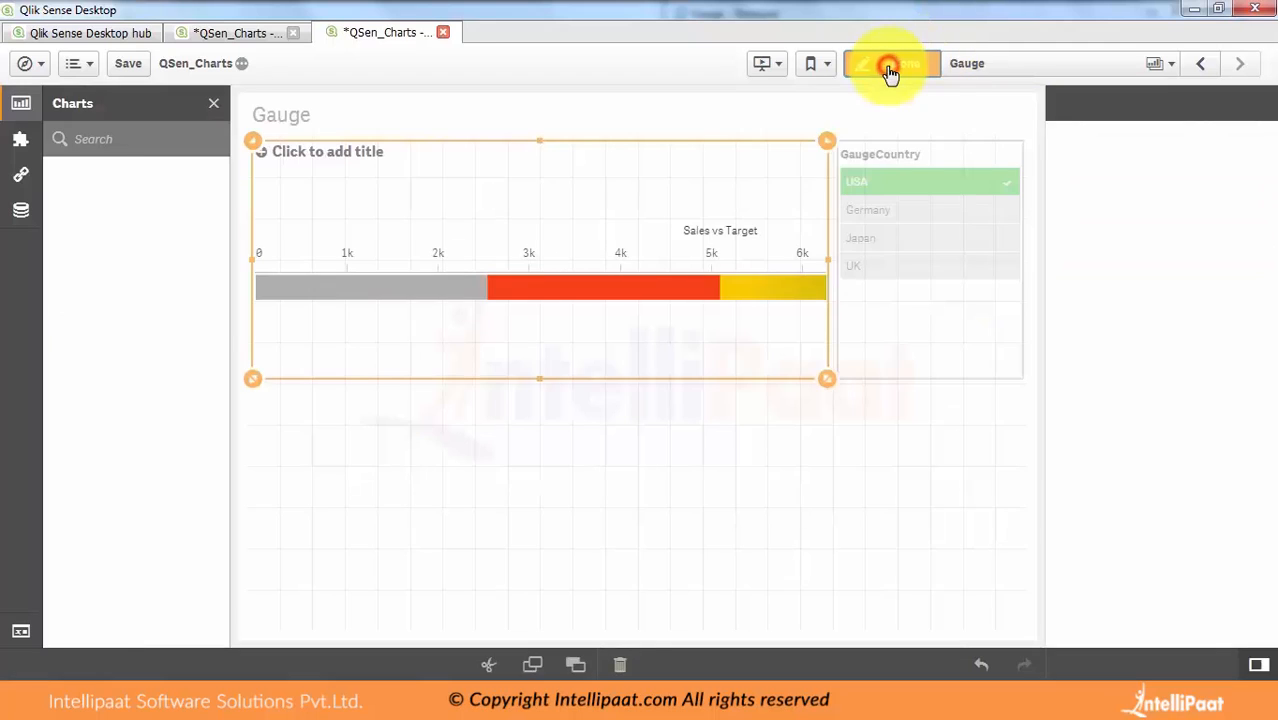
mouse_move(328, 672)
click(420, 640)
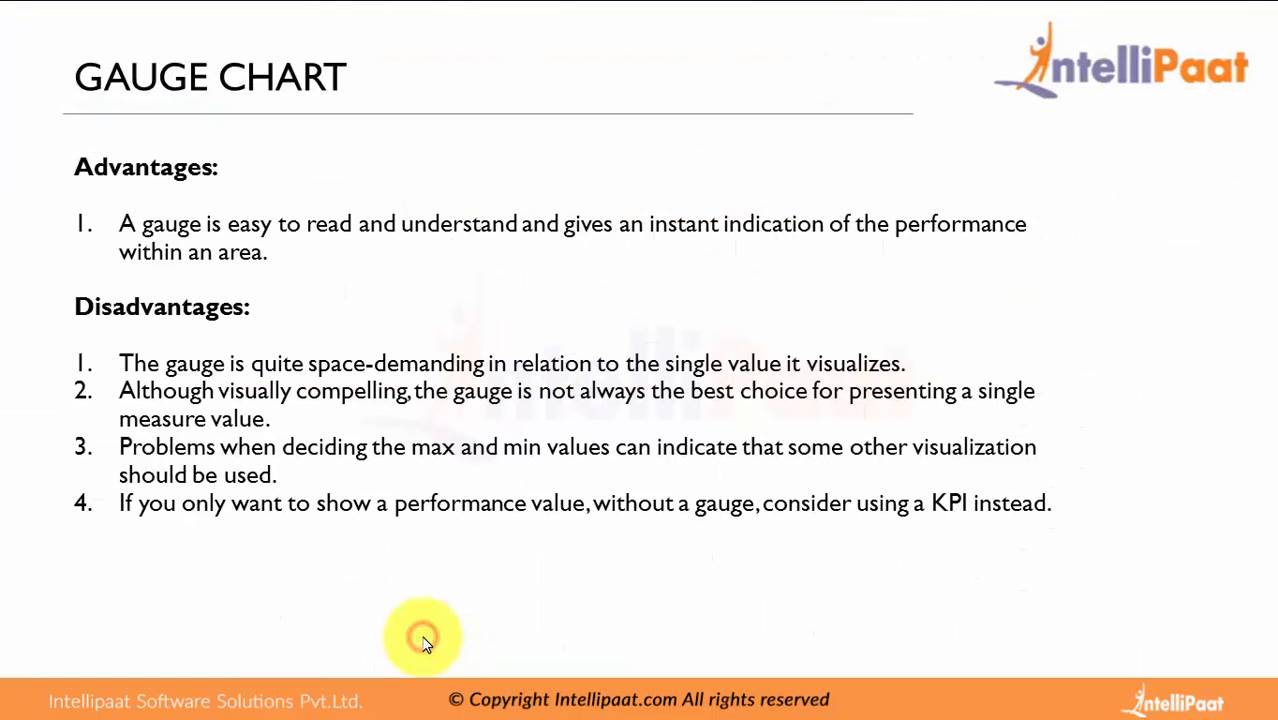
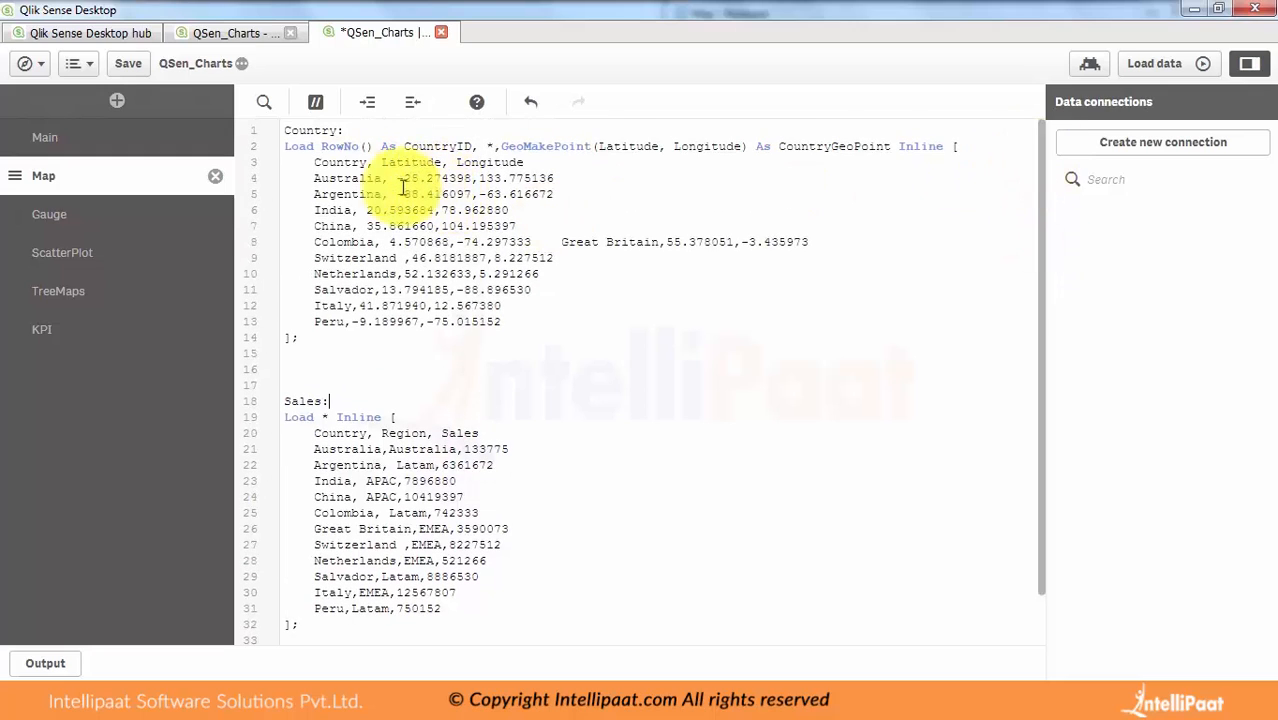
In the Map script section, rename the Country field to GeoCountry in both inline tables and the Sales field to GeoSales
click(316, 162)
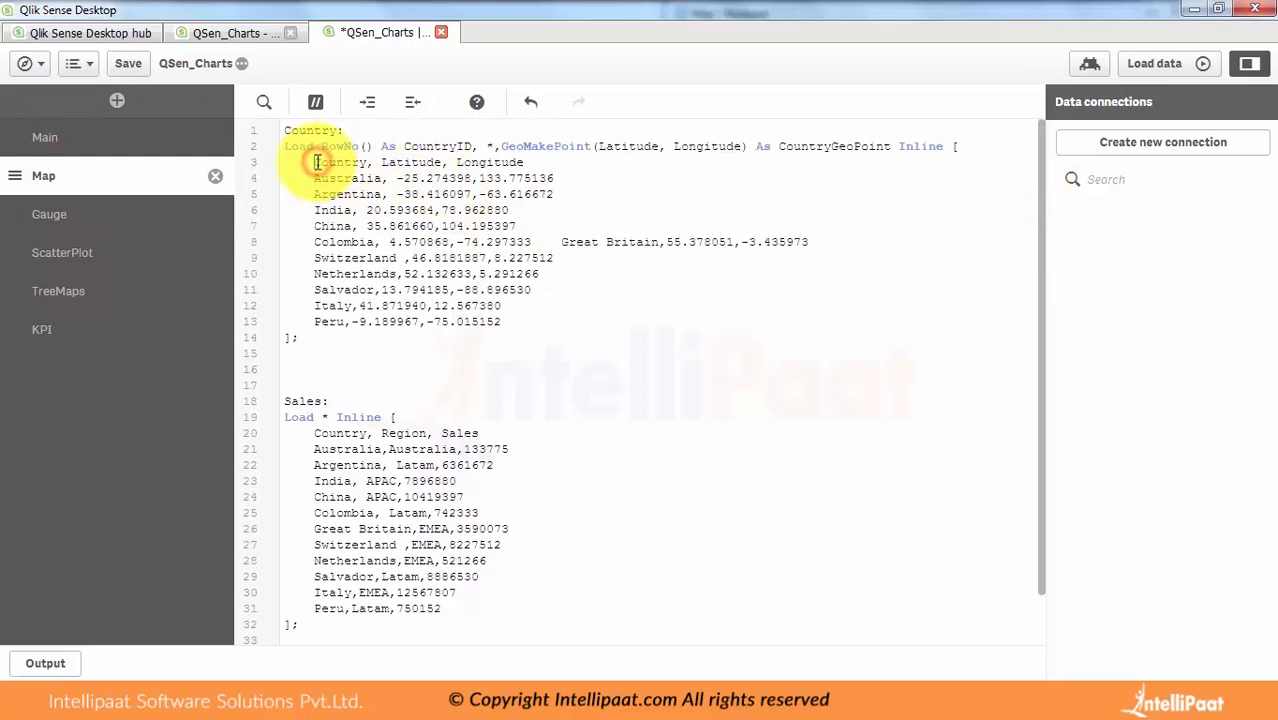
text(Geo)
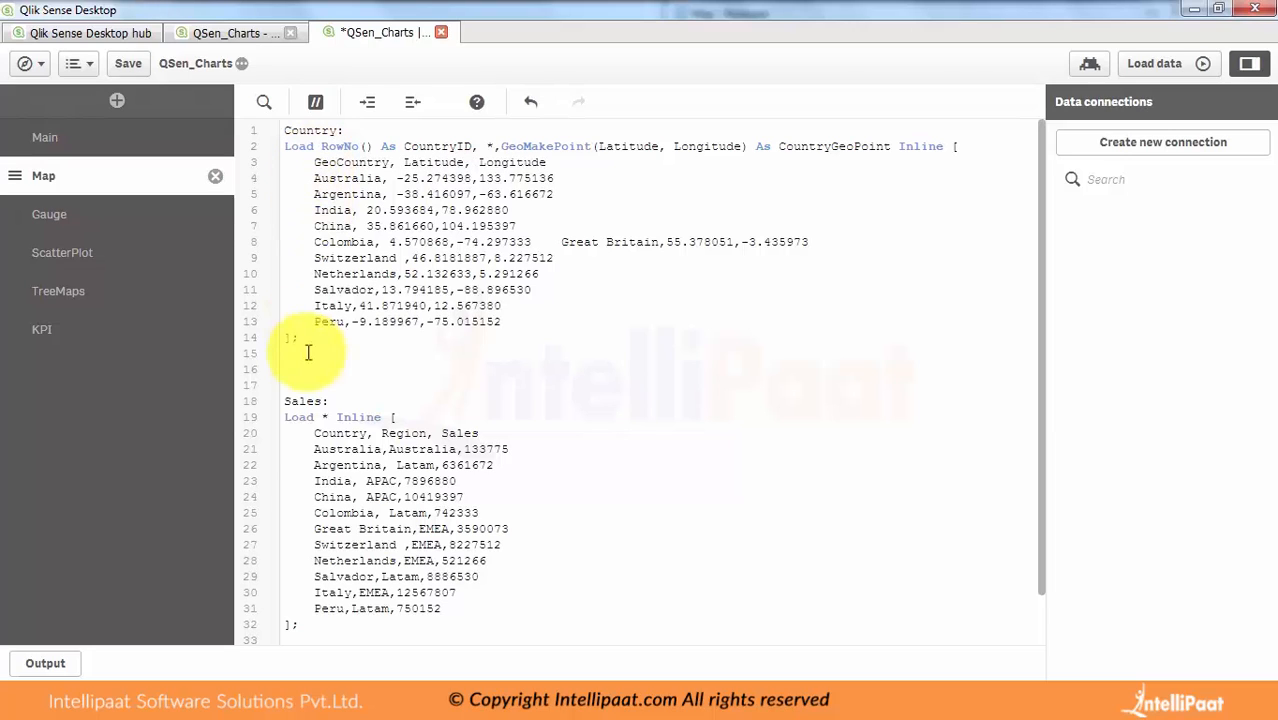
click(315, 433)
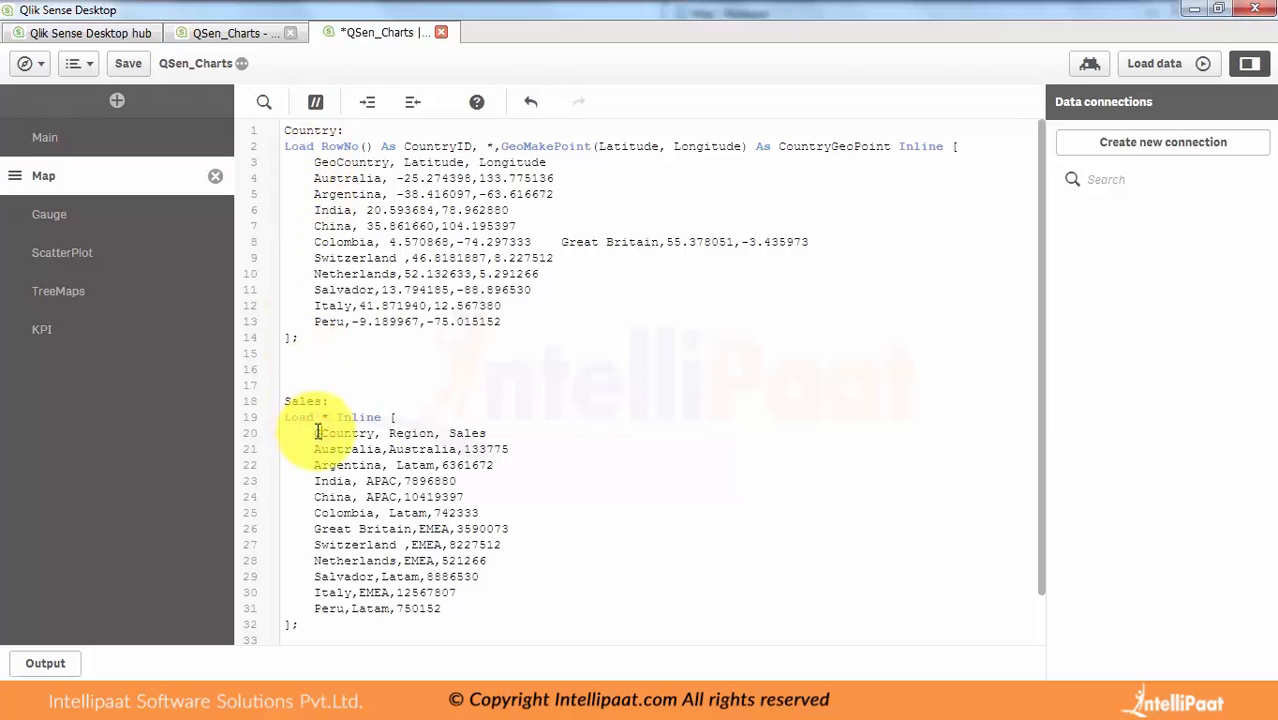
text(Geo)
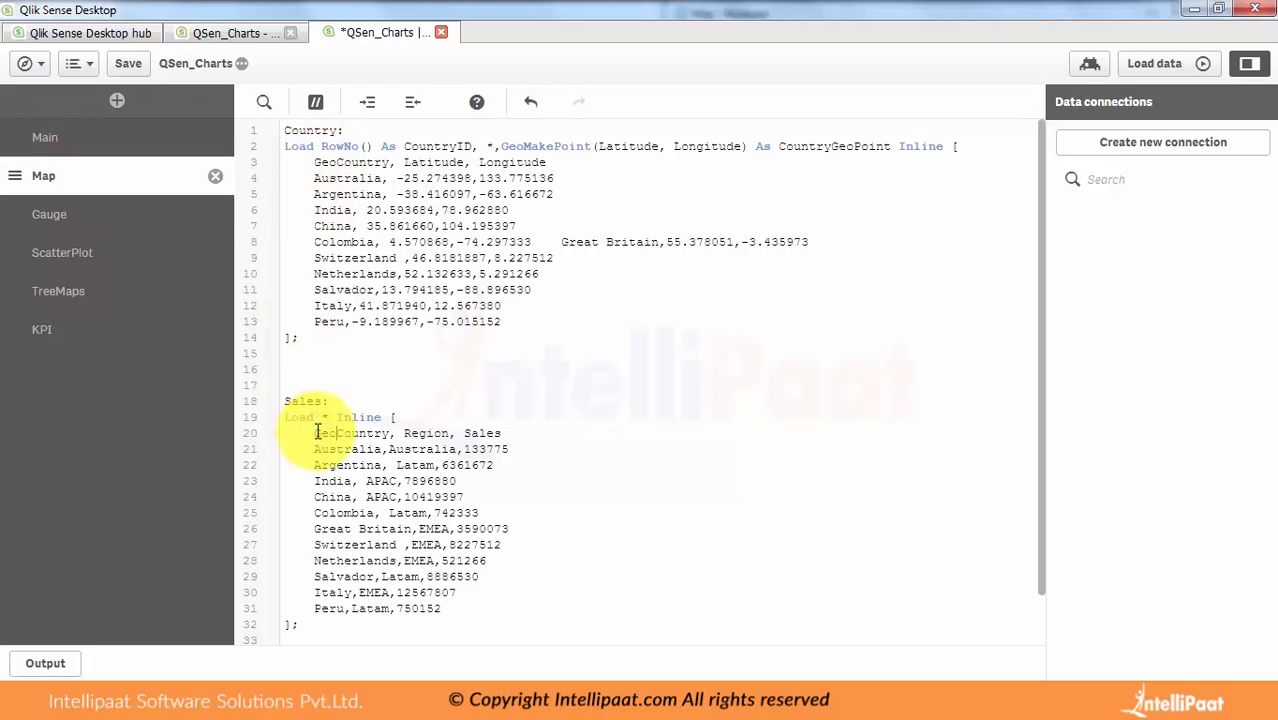
click(405, 433)
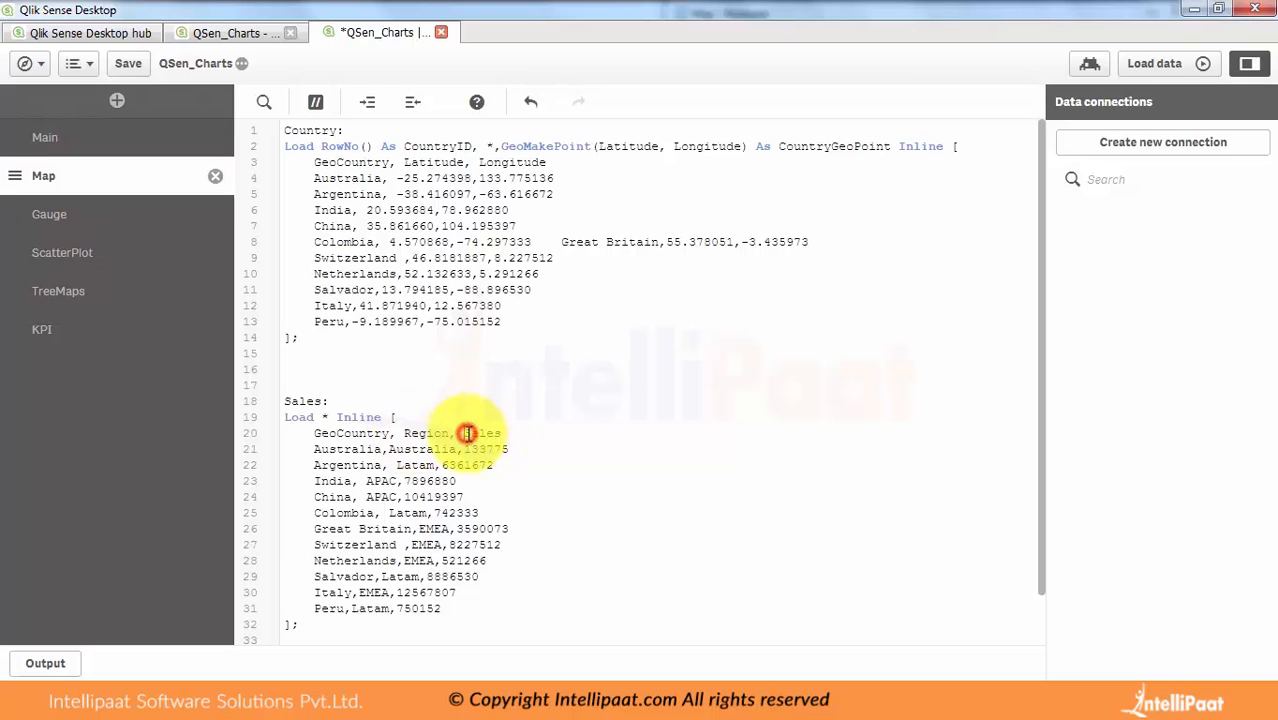
click(467, 433)
text(Geo)
click(658, 381)
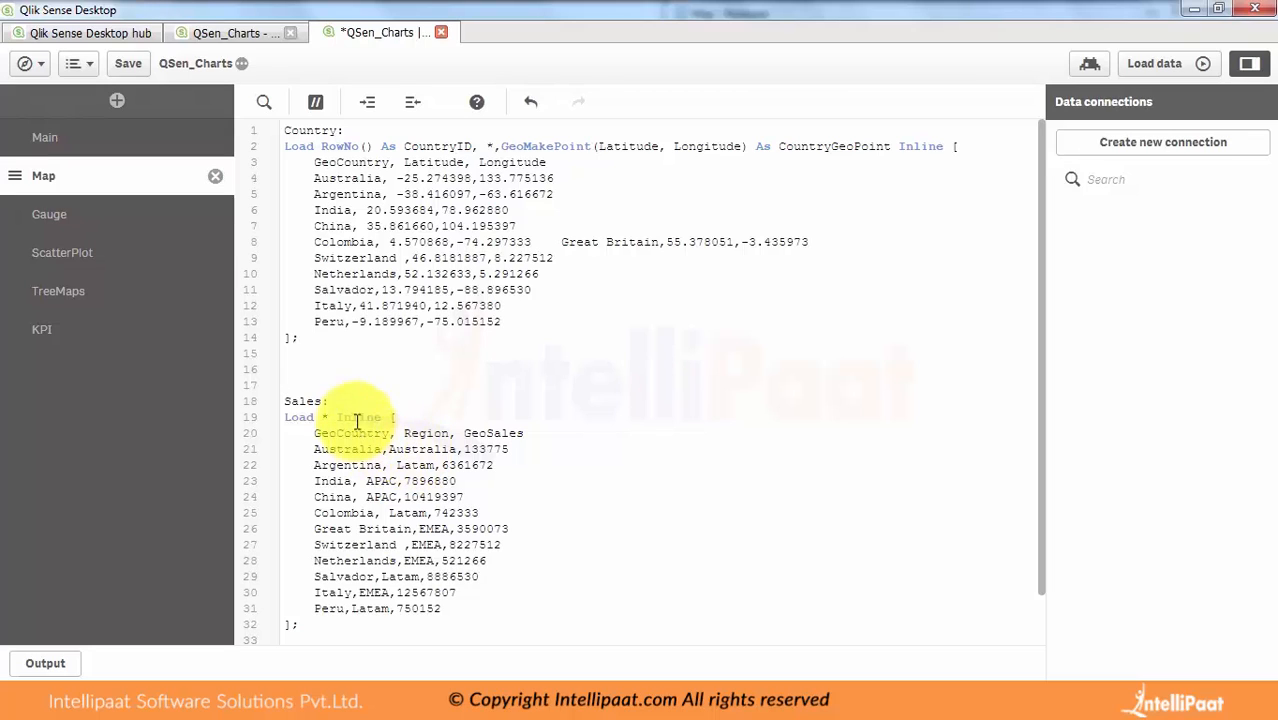
Save the edited script, load the data and return to the app overview
click(130, 70)
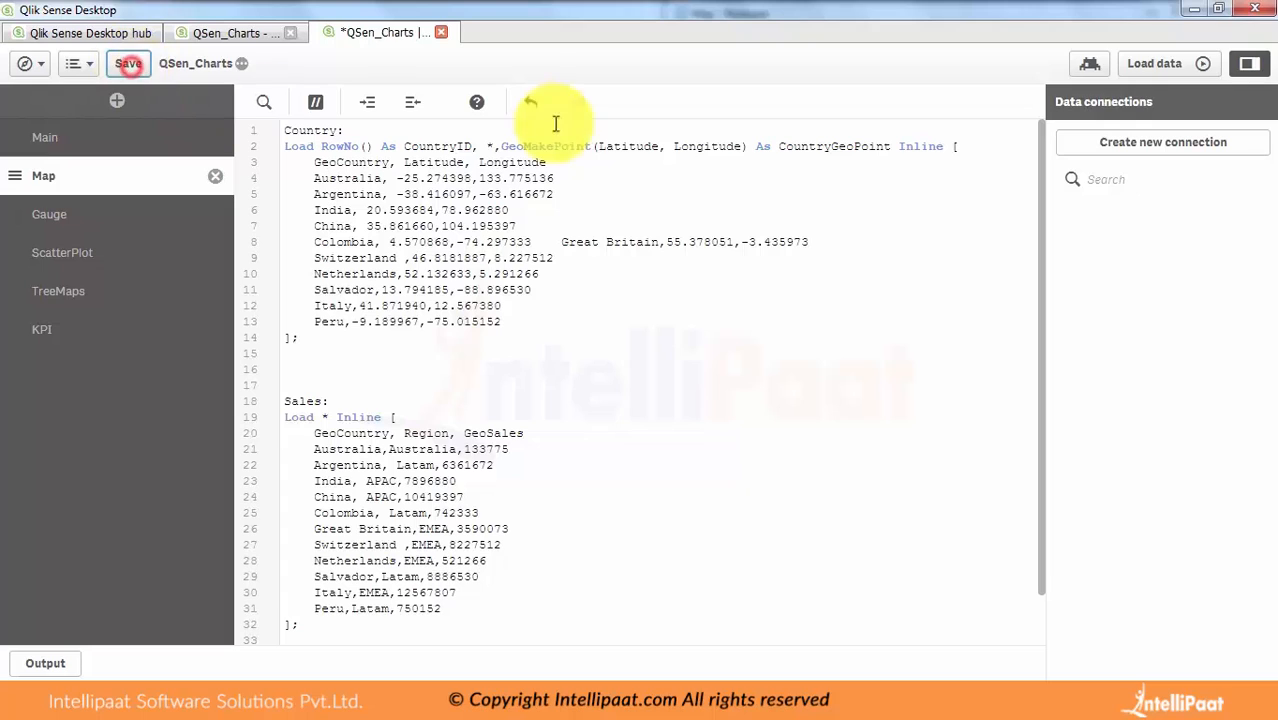
click(1152, 65)
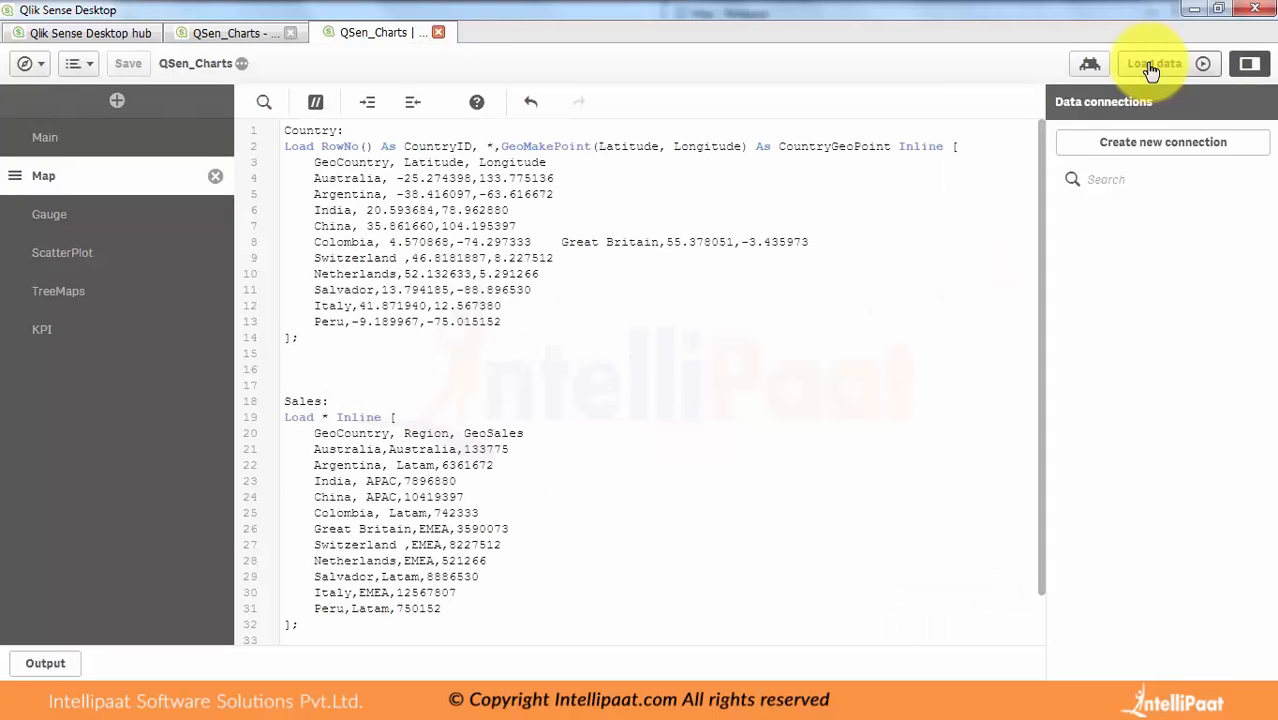
click(40, 70)
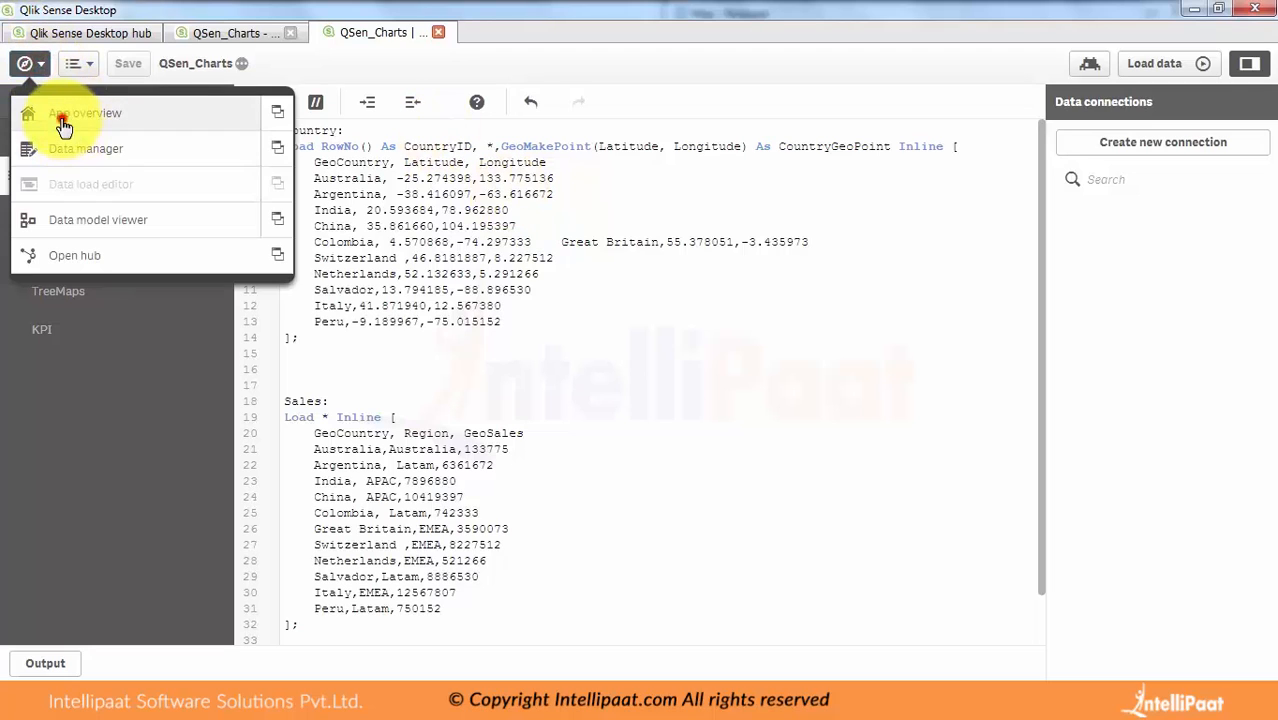
click(60, 116)
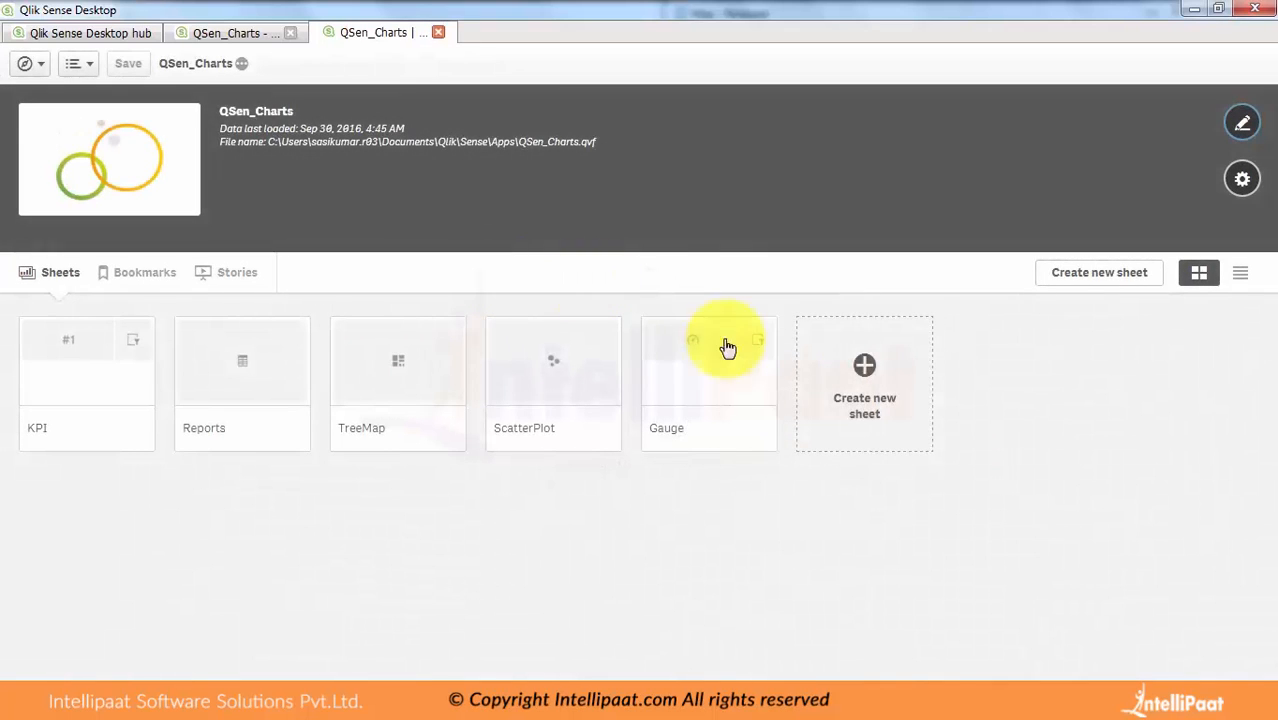
Create a new sheet titled Map and open it for editing
click(858, 368)
text(Map)
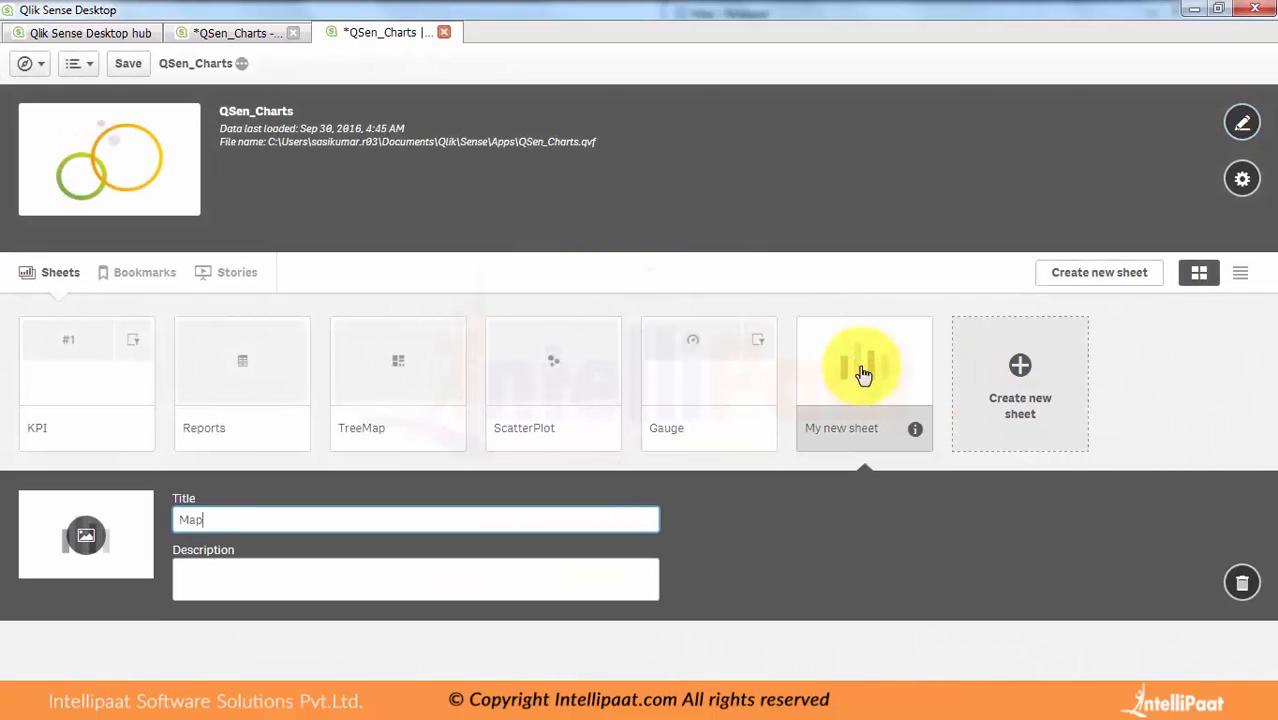
click(1210, 405)
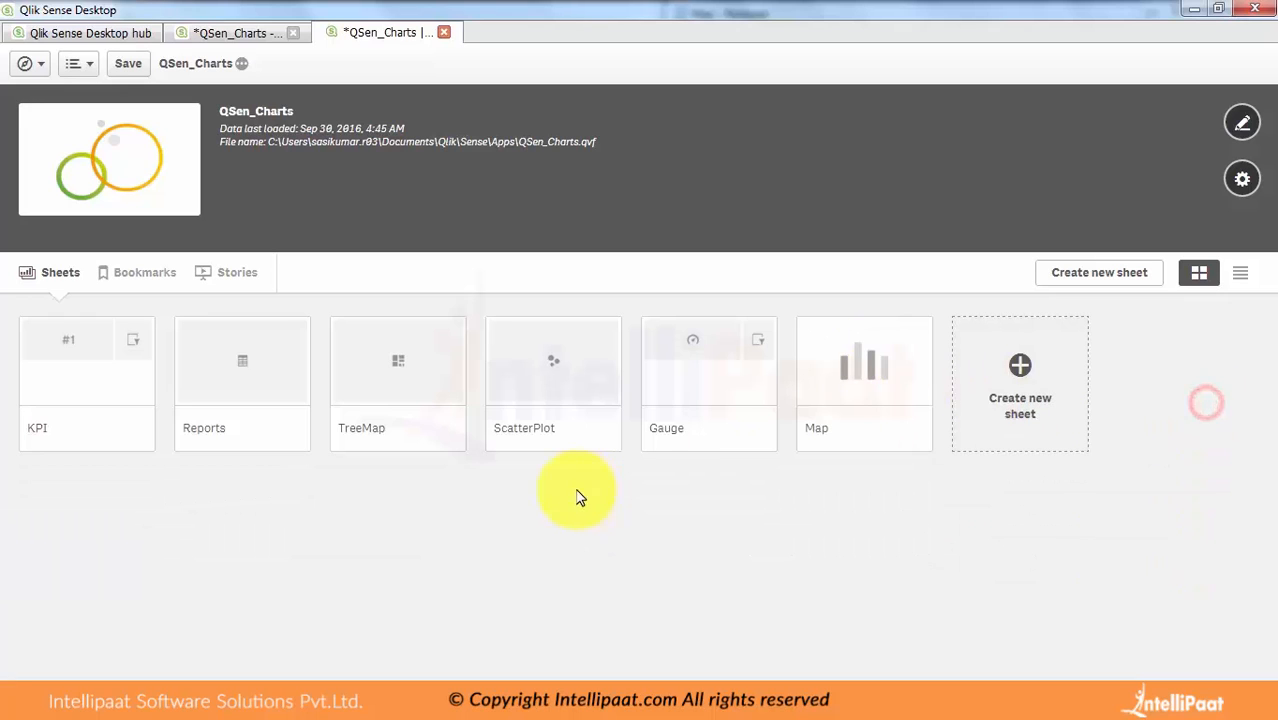
click(826, 364)
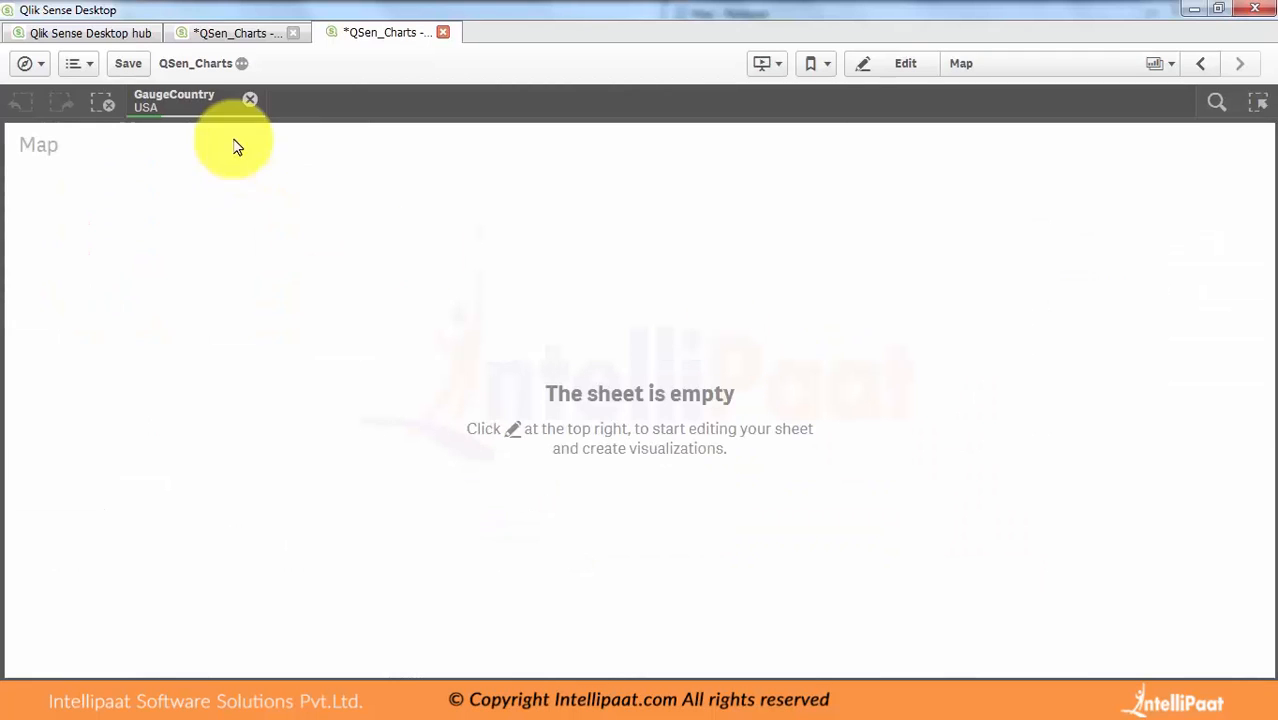
click(890, 70)
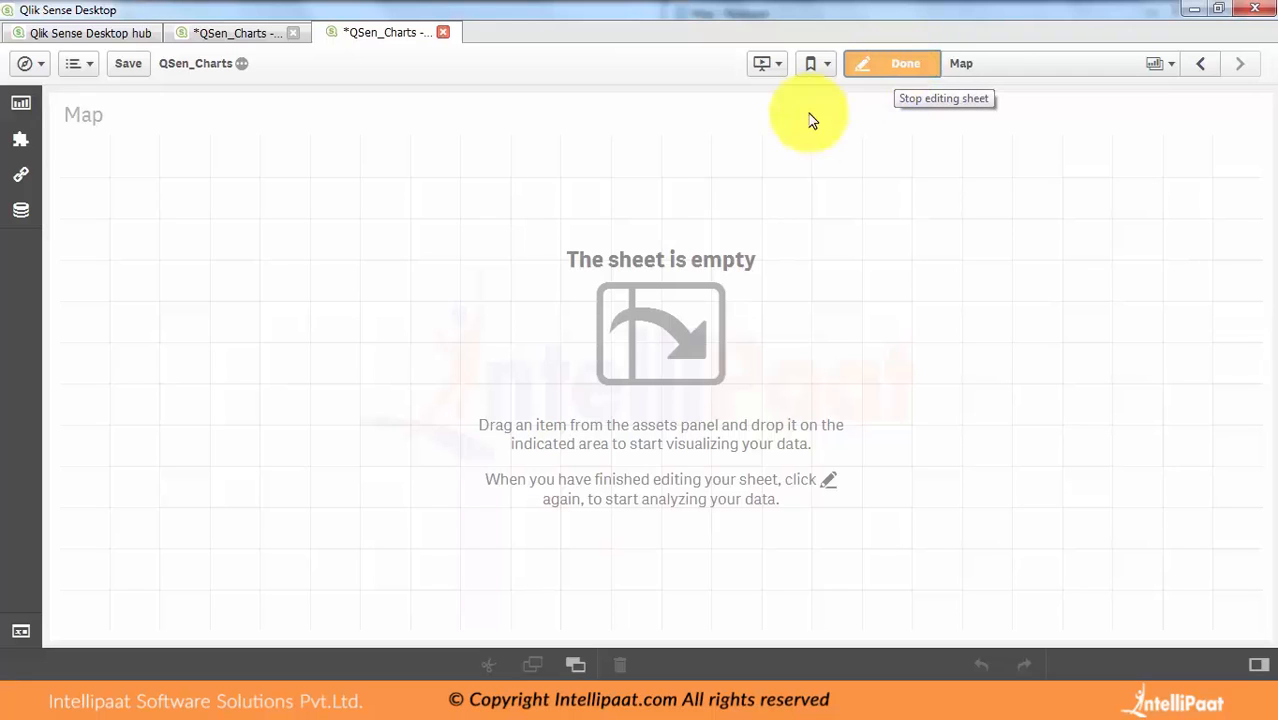
Add a map chart to the empty sheet with GeoCountry as its dimension
click(18, 105)
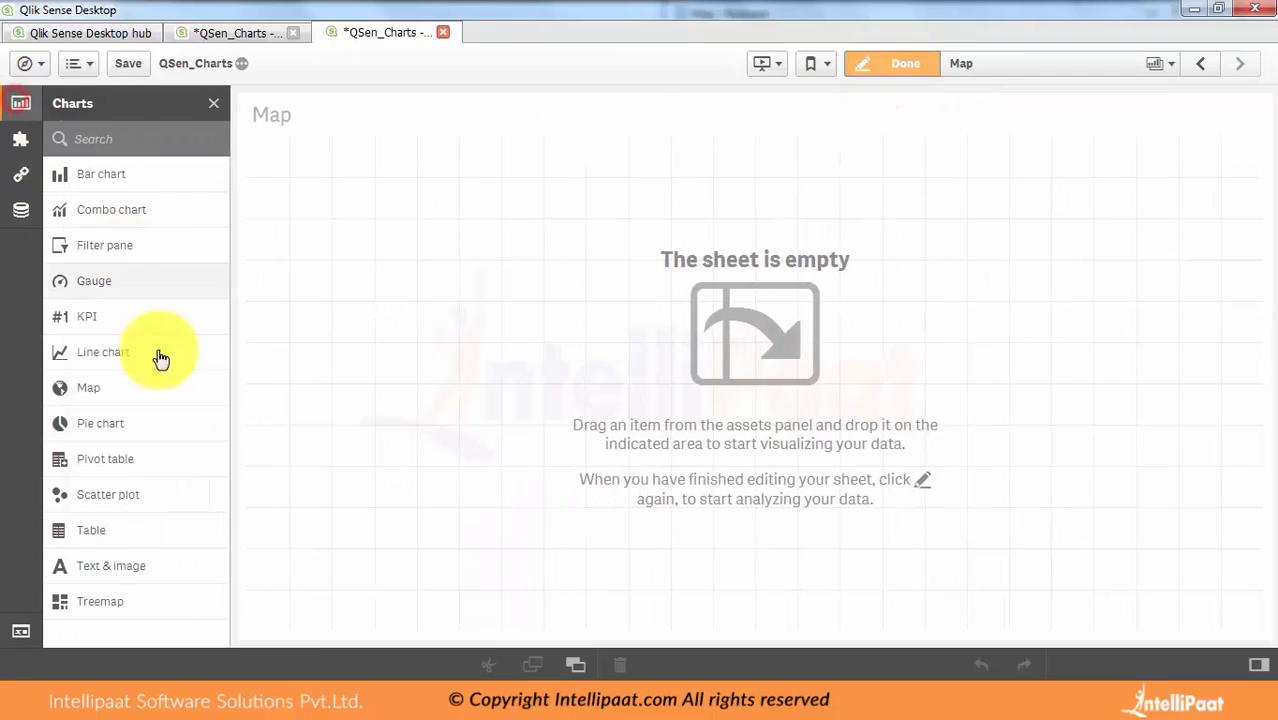
drag(108, 405, 750, 331)
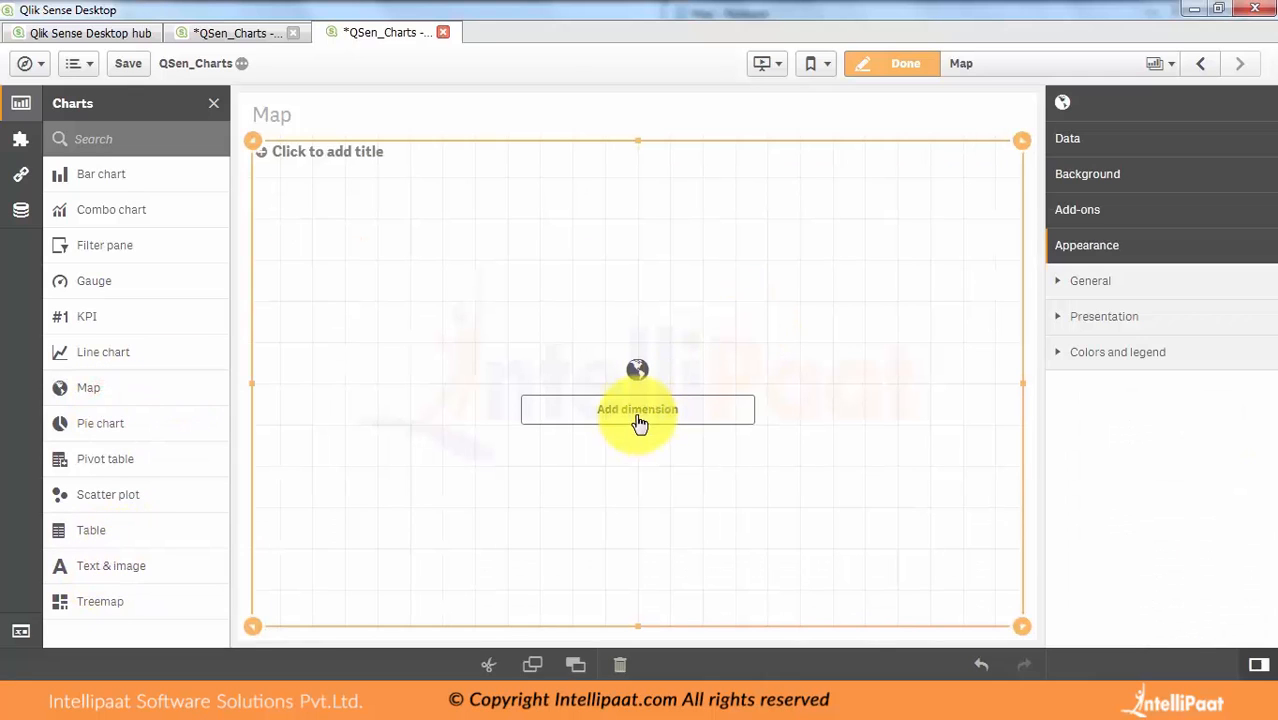
click(638, 415)
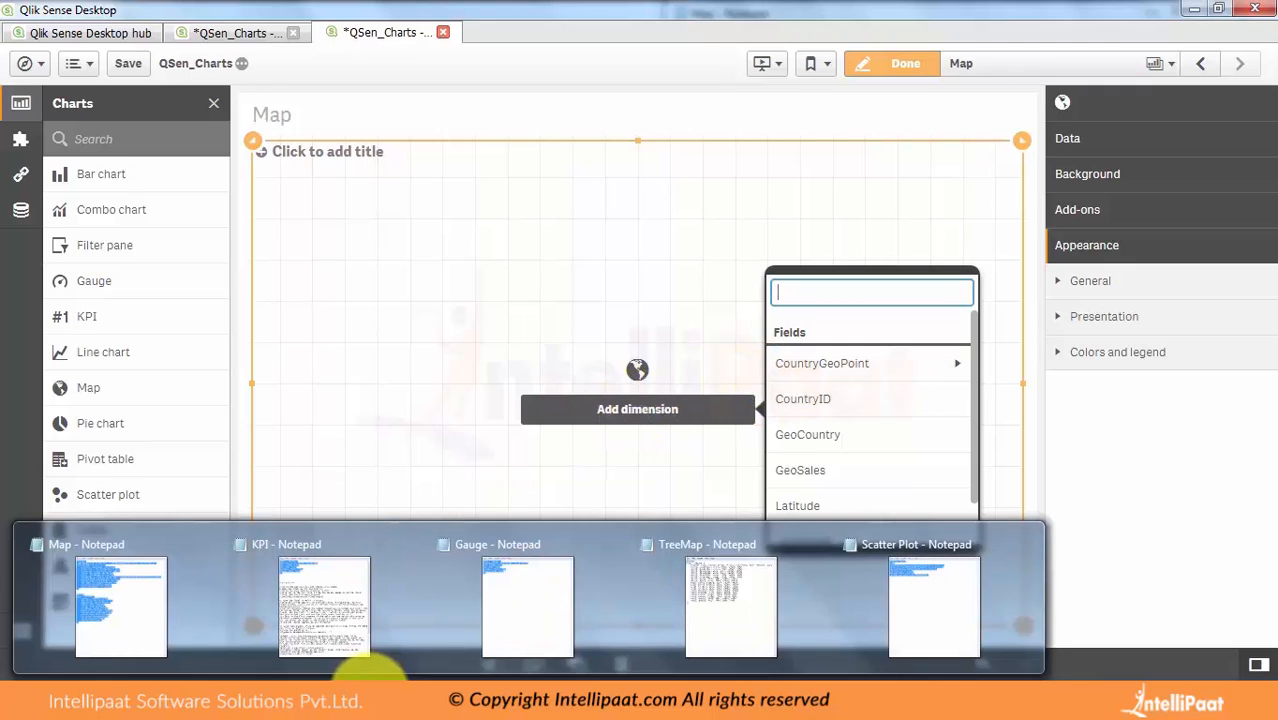
drag(974, 360, 976, 442)
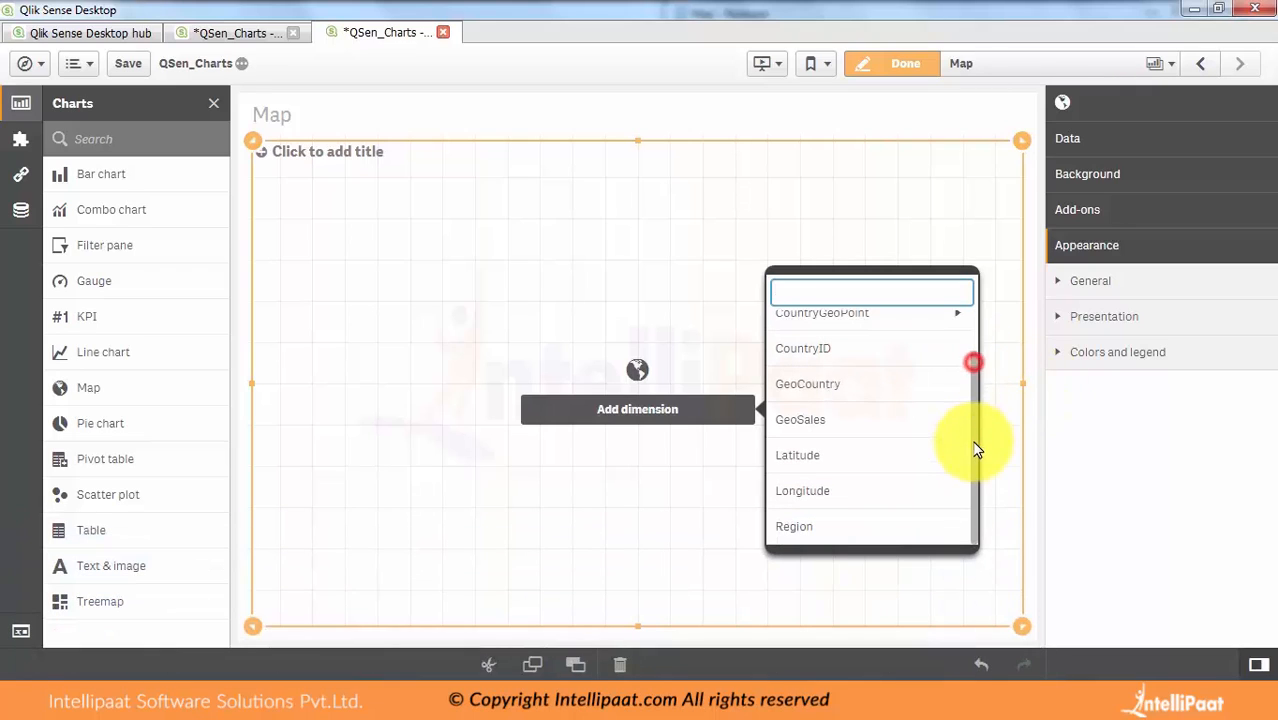
click(841, 393)
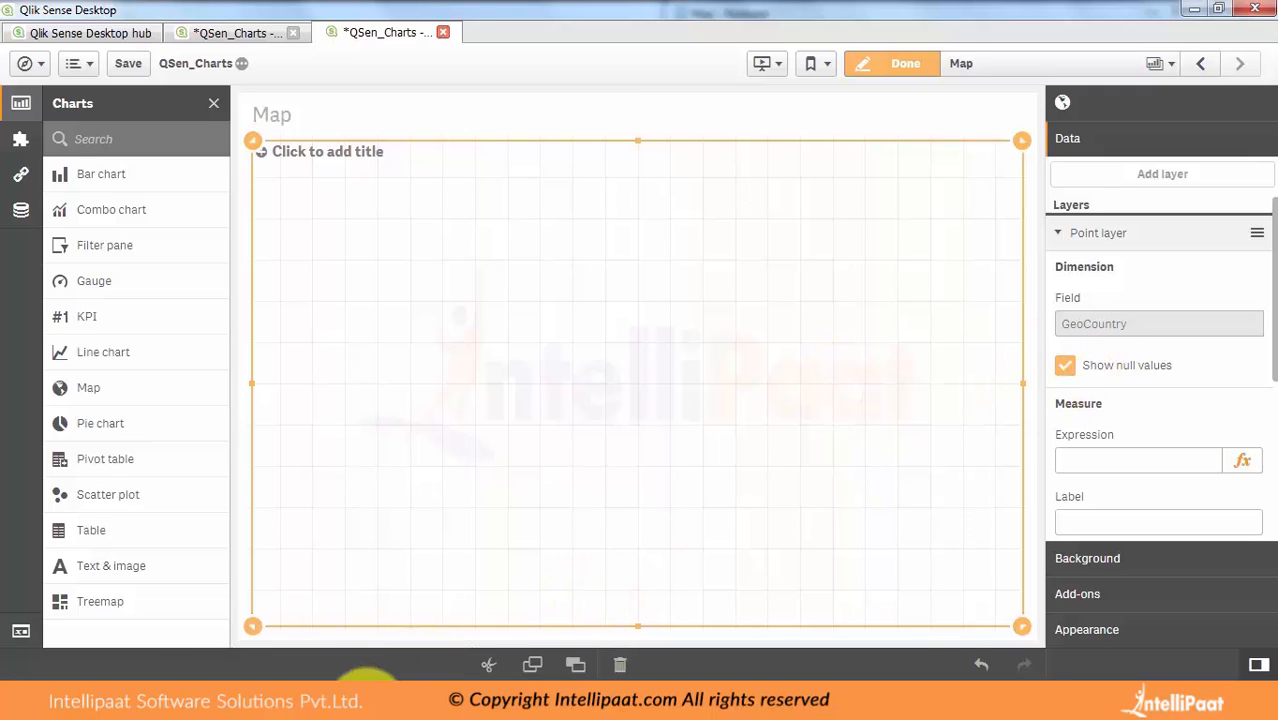
Open the Map section of the app's script in the data load editor
mouse_move(433, 676)
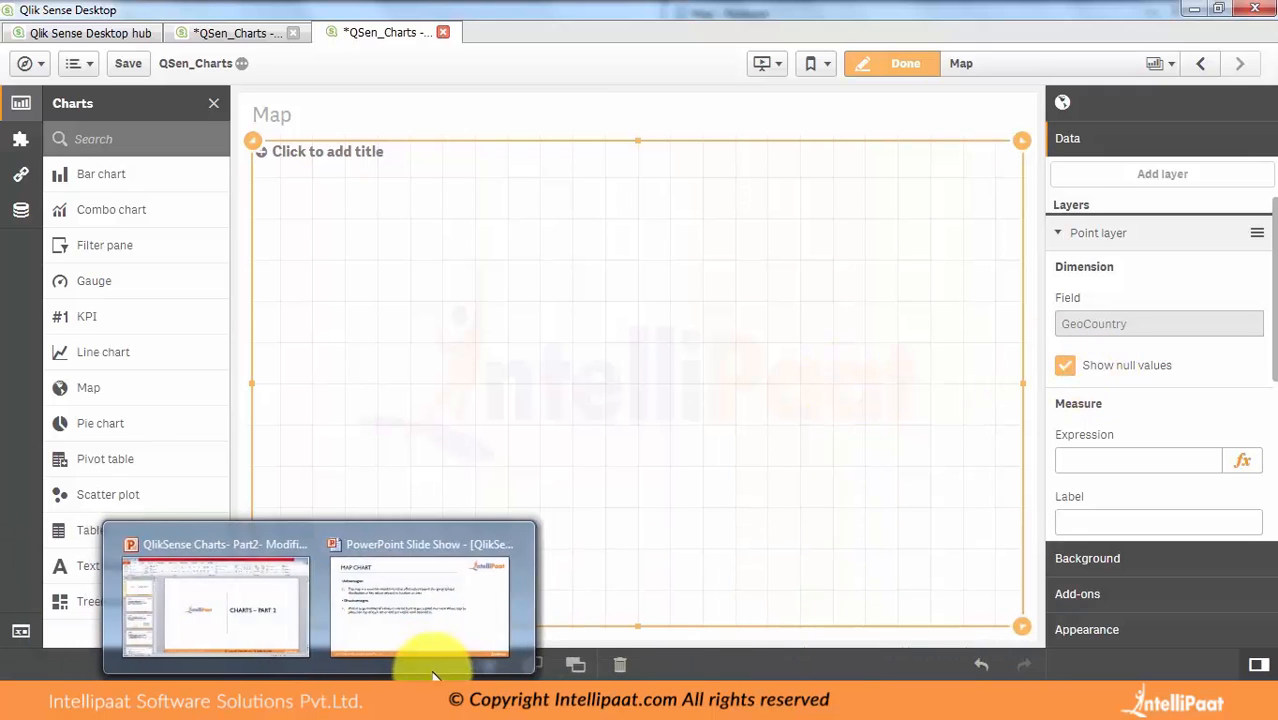
click(475, 338)
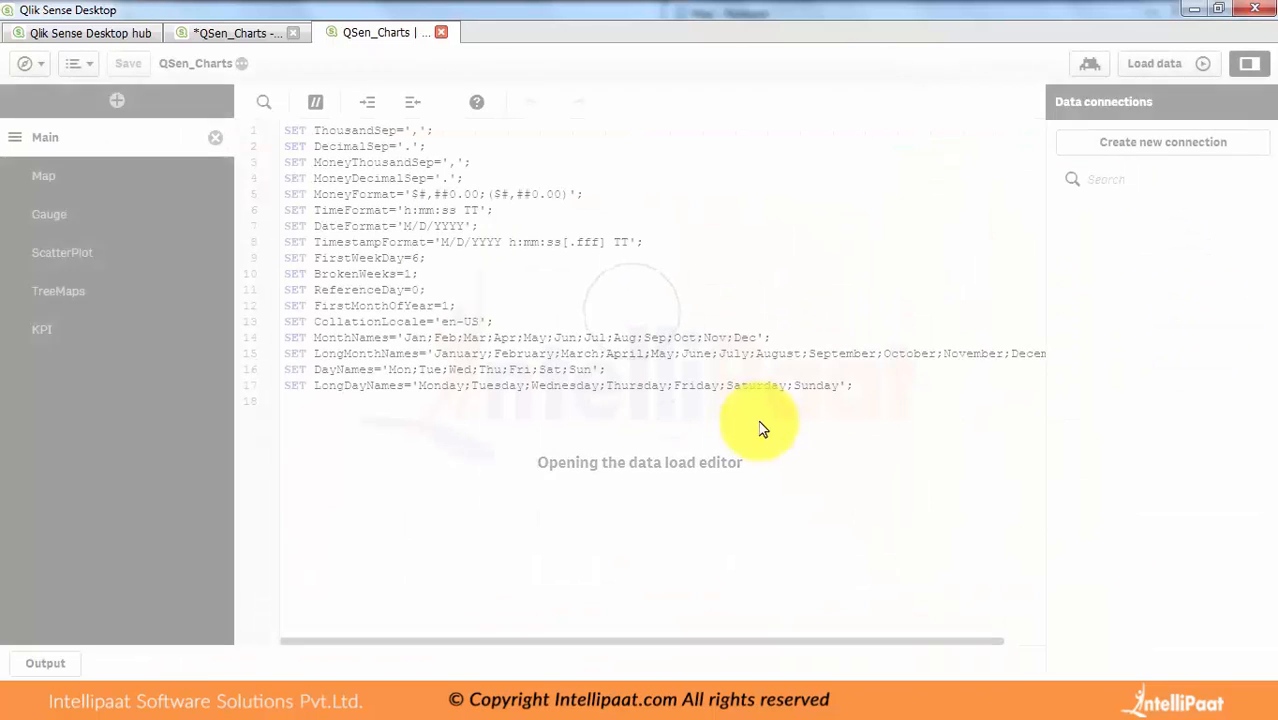
click(75, 175)
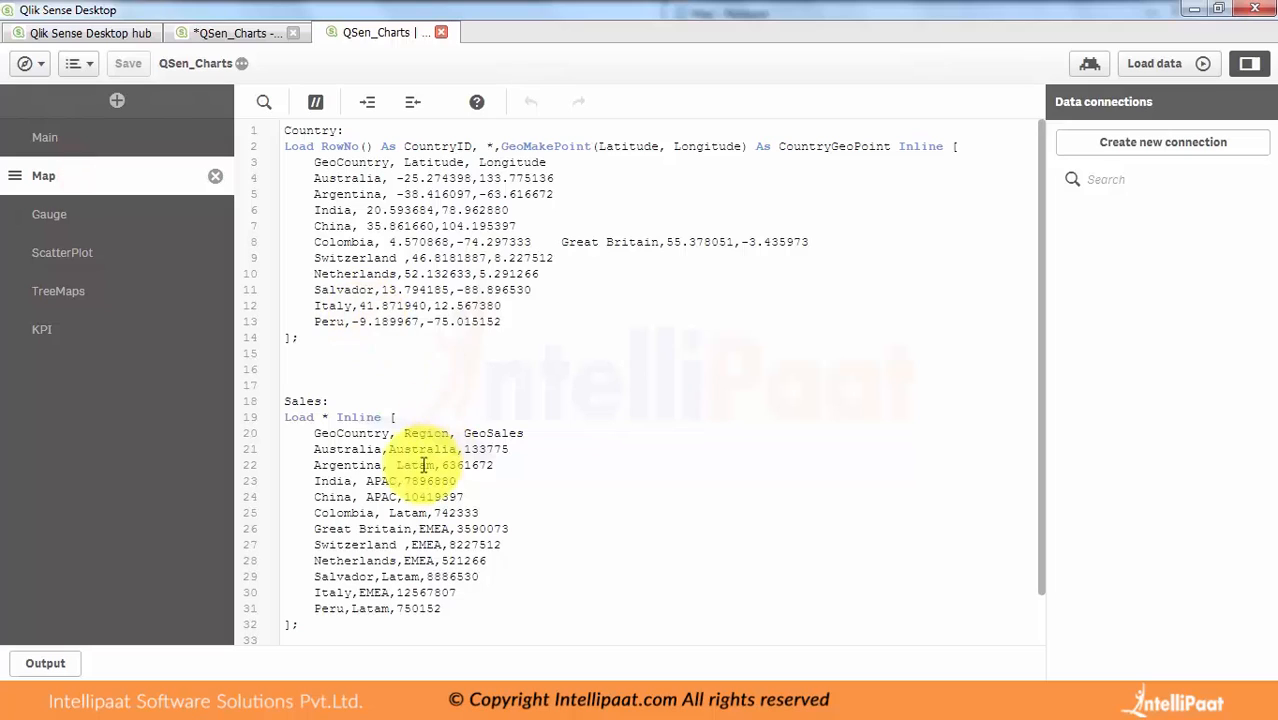
click(344, 194)
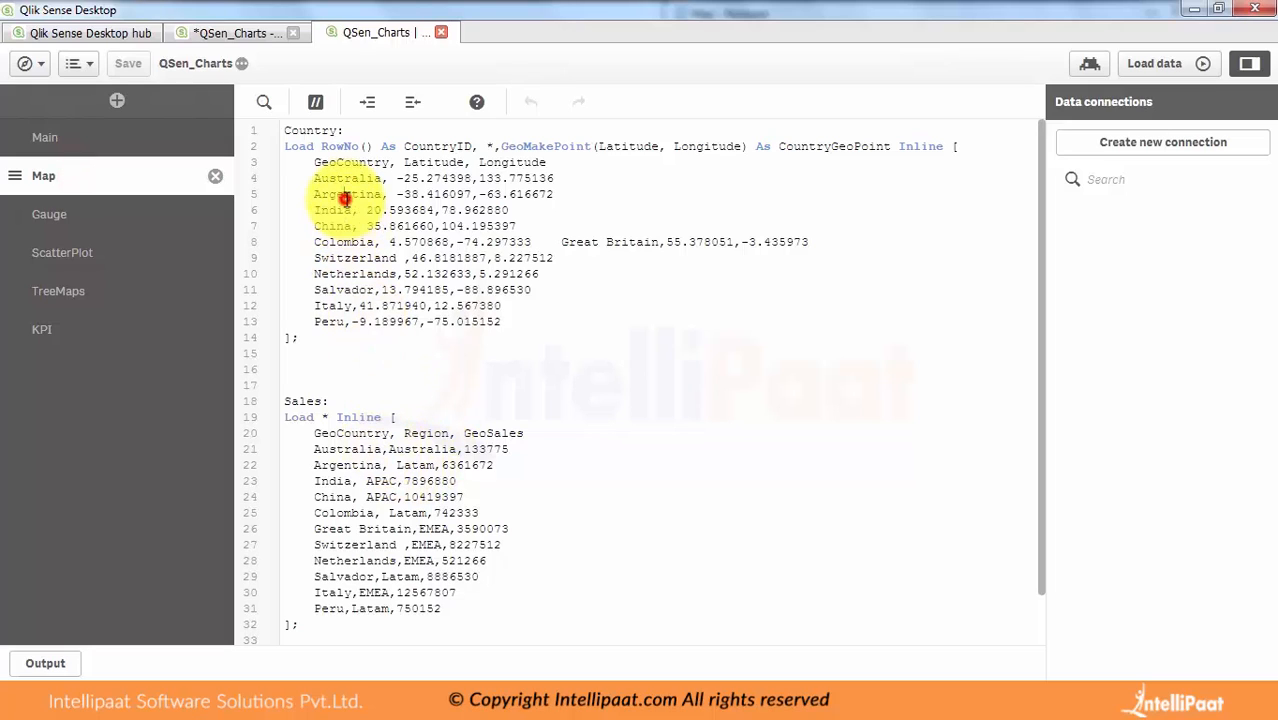
click(423, 486)
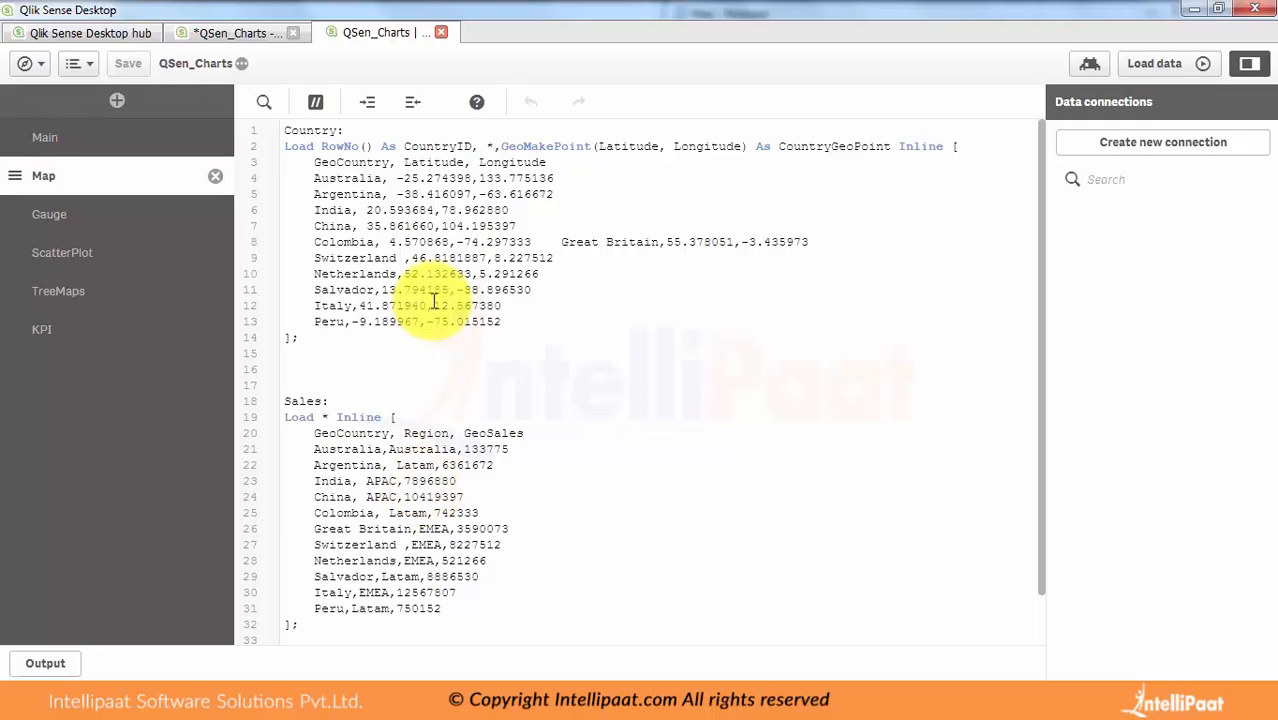
Rename the GeoCountry field to Country in both inline tables of the Map script section
click(334, 162)
key(BackSpace)
key(BackSpace)
key(BackSpace)
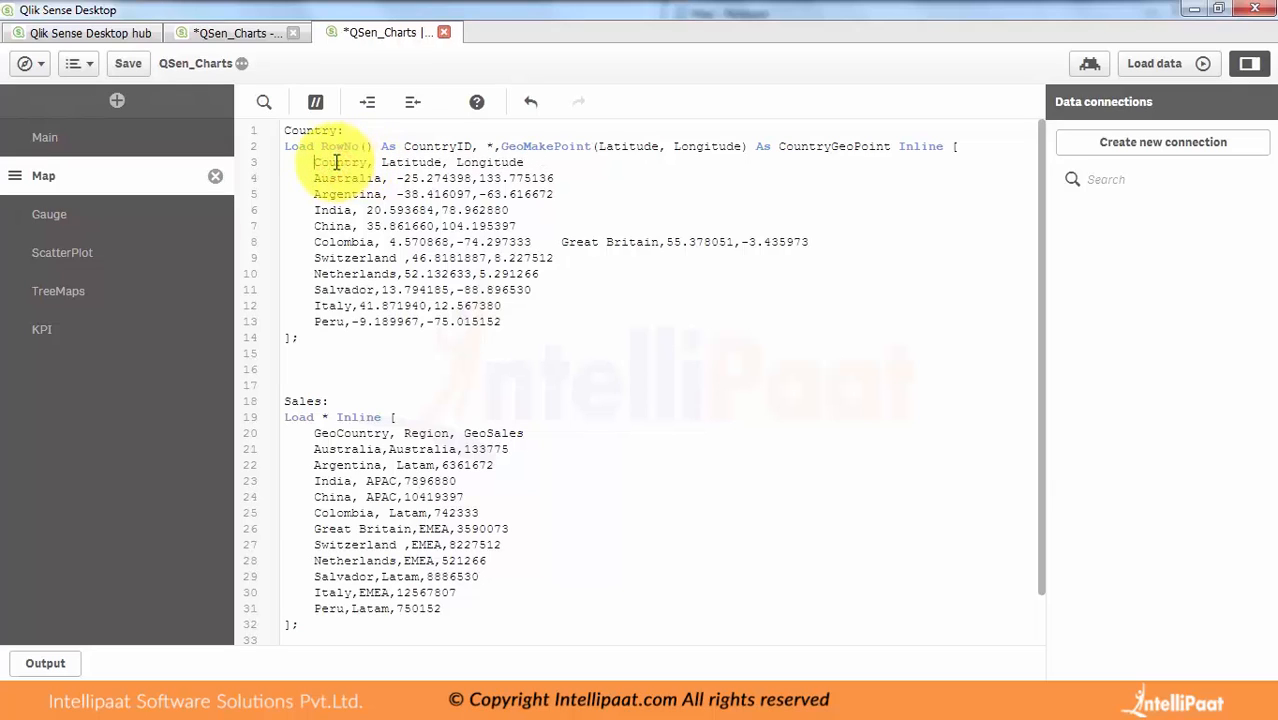
click(340, 433)
key(BackSpace)
key(BackSpace)
key(BackSpace)
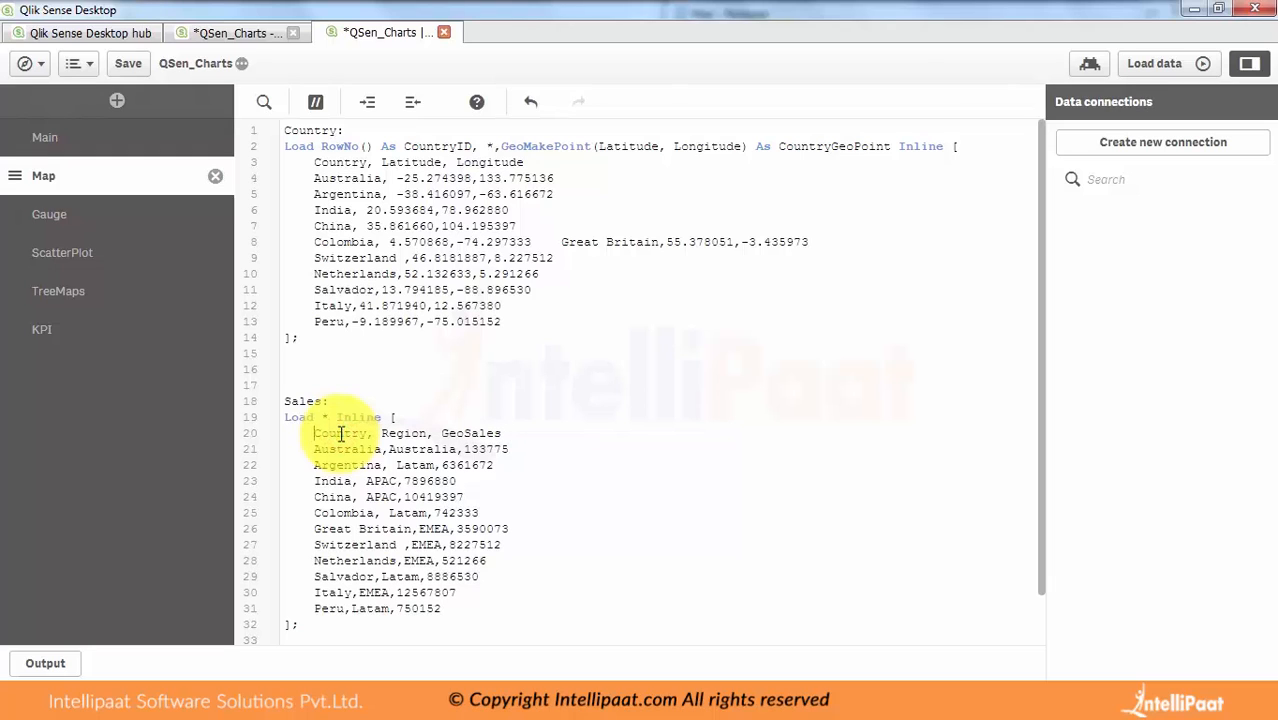
Save the script, reload the data and return to the app overview
click(128, 63)
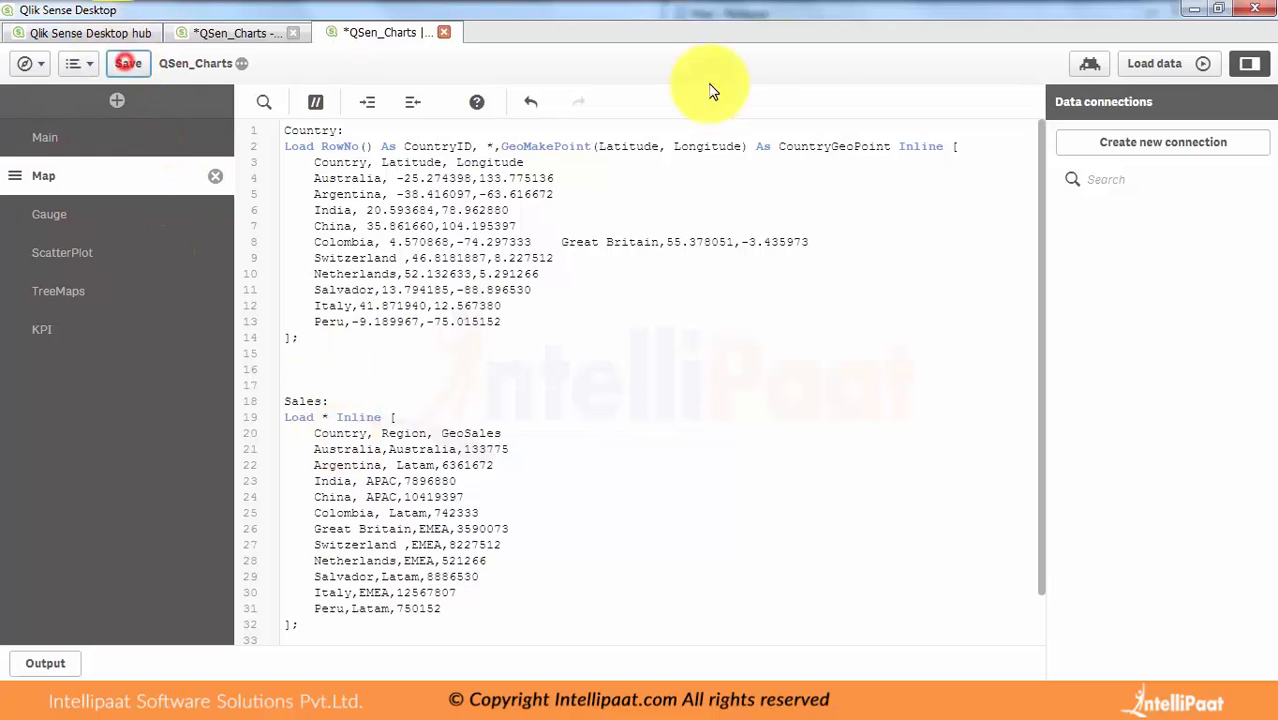
click(1162, 68)
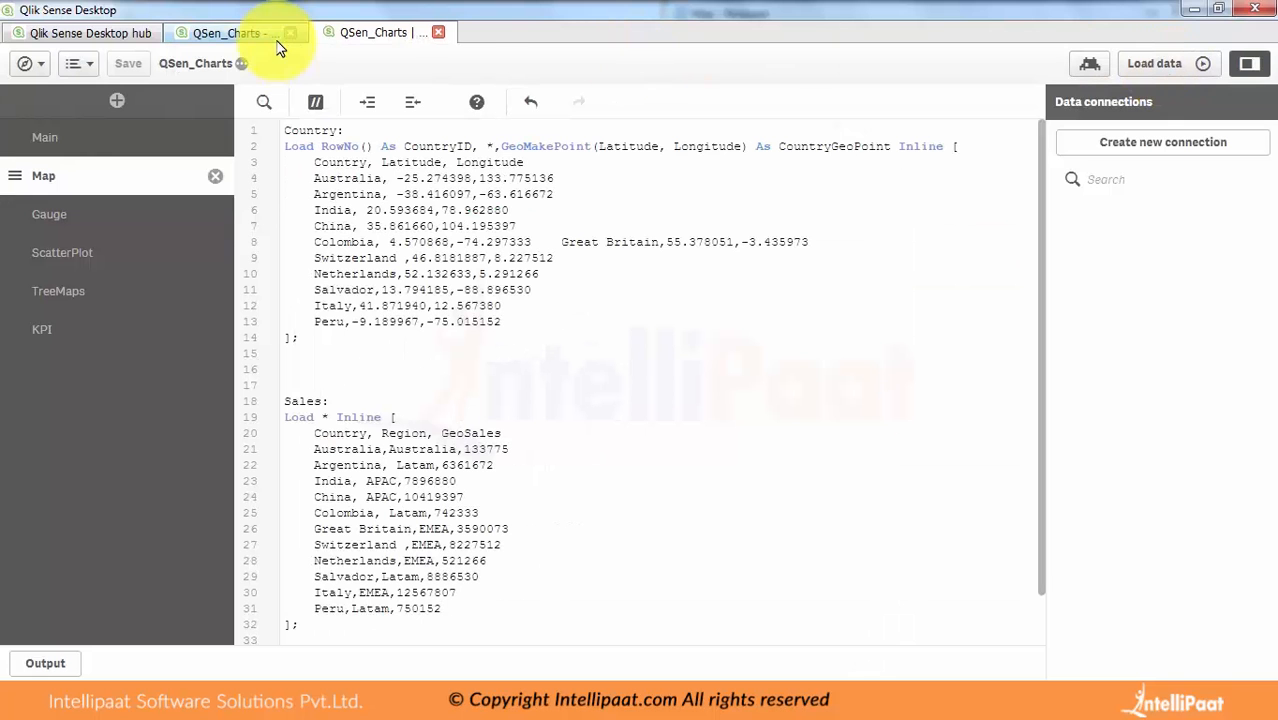
click(26, 66)
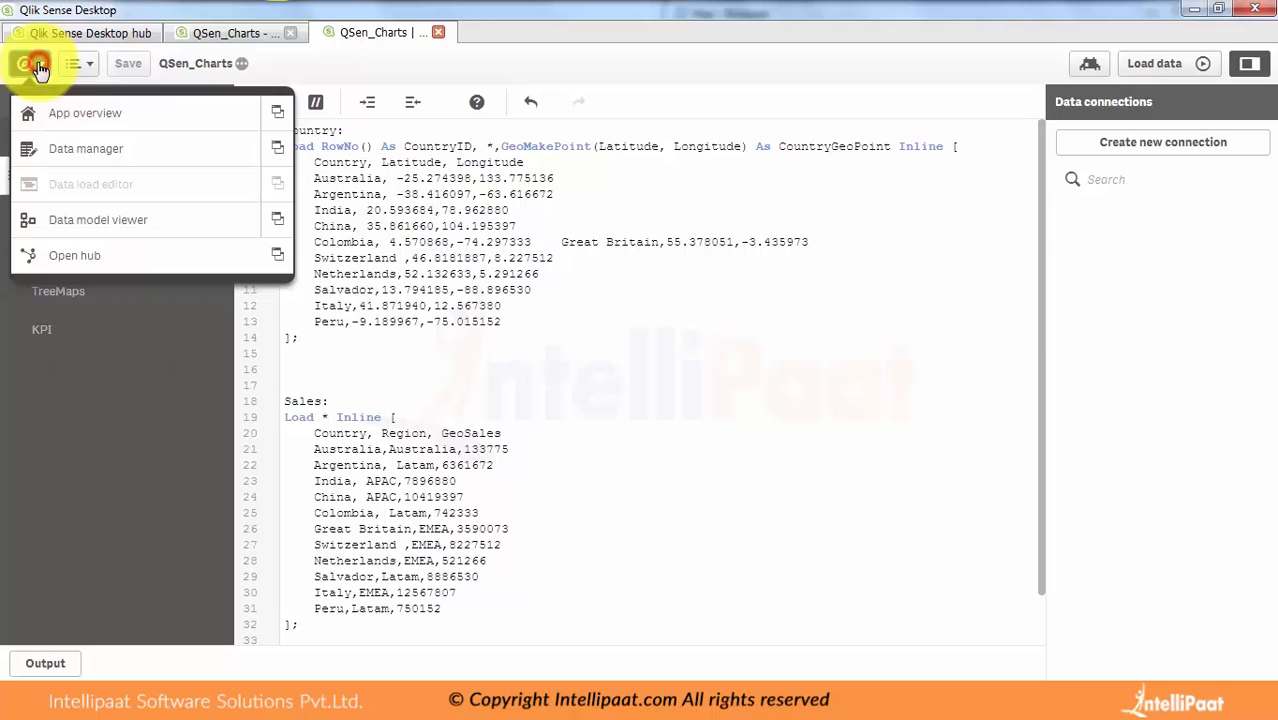
click(90, 112)
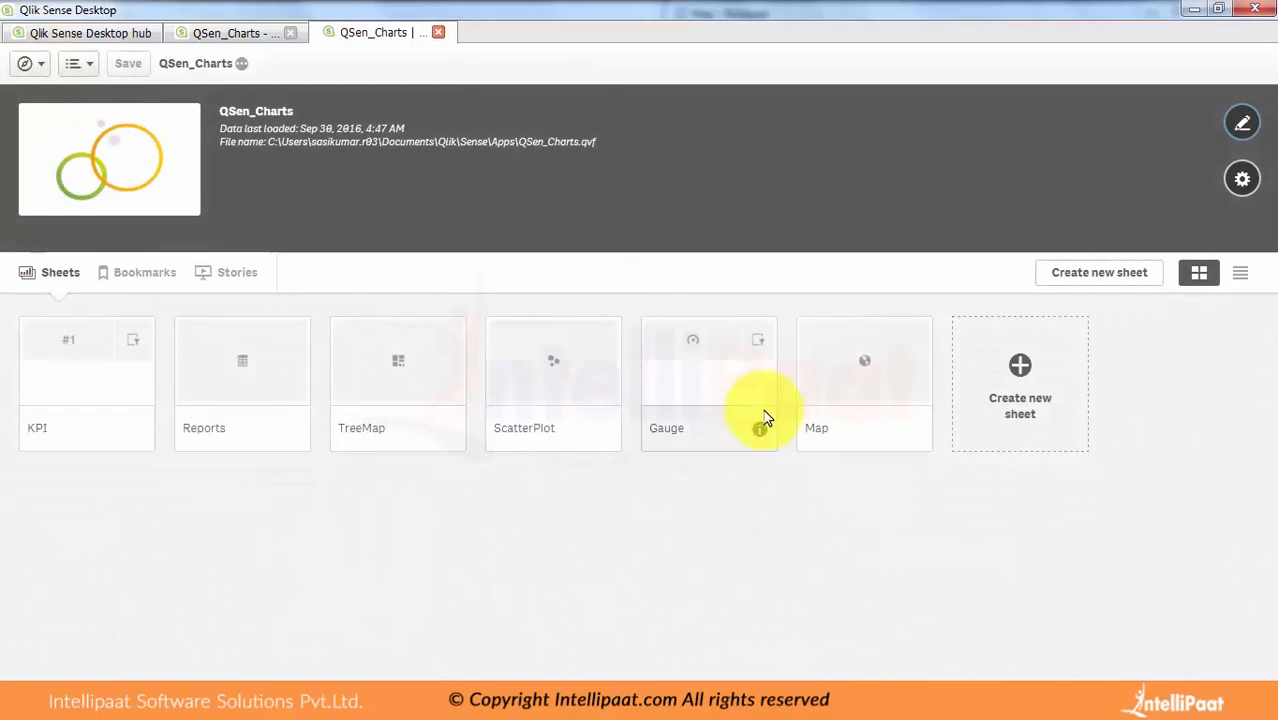
Open the Map sheet for editing and replace its existing chart with a new map chart
click(902, 390)
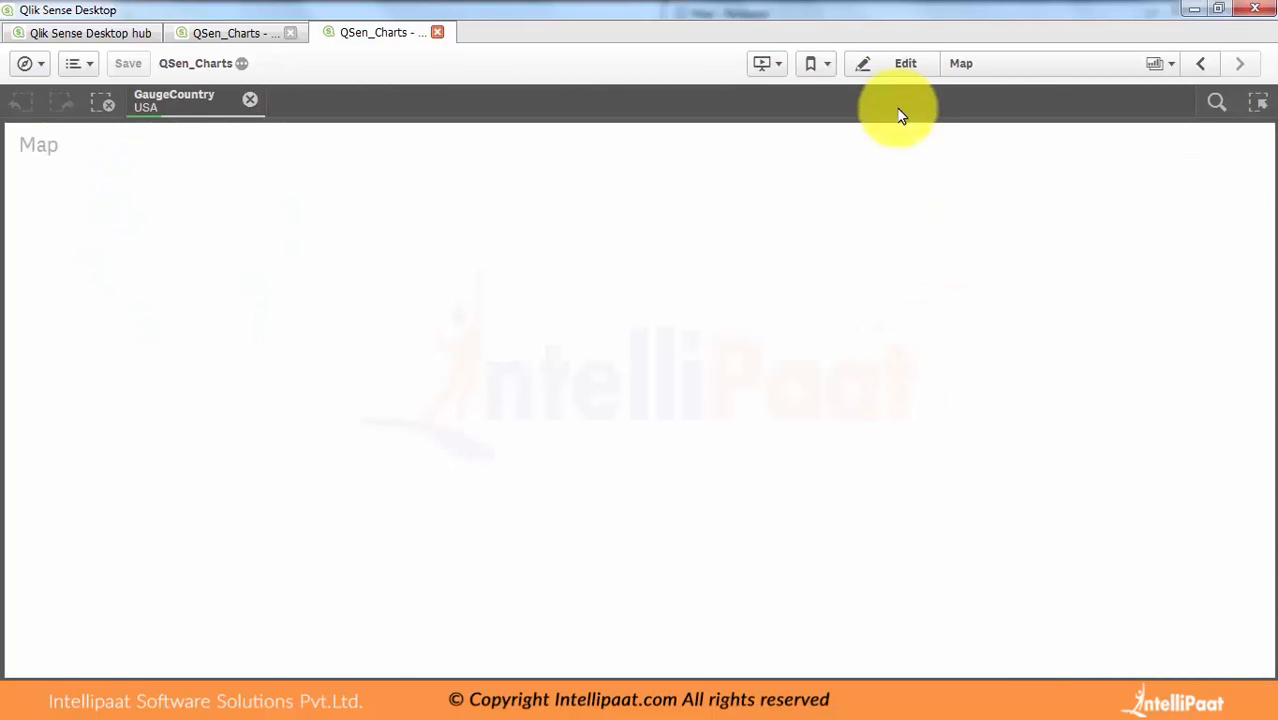
click(897, 66)
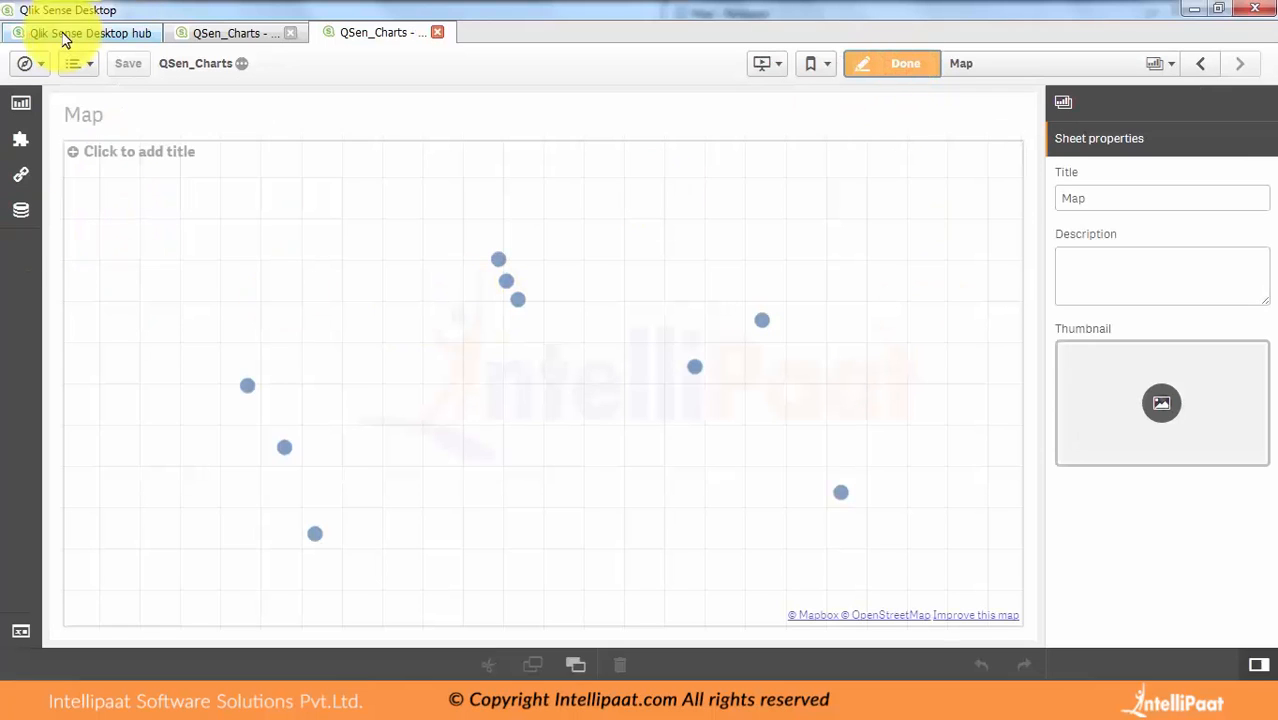
click(21, 102)
drag(88, 427, 651, 383)
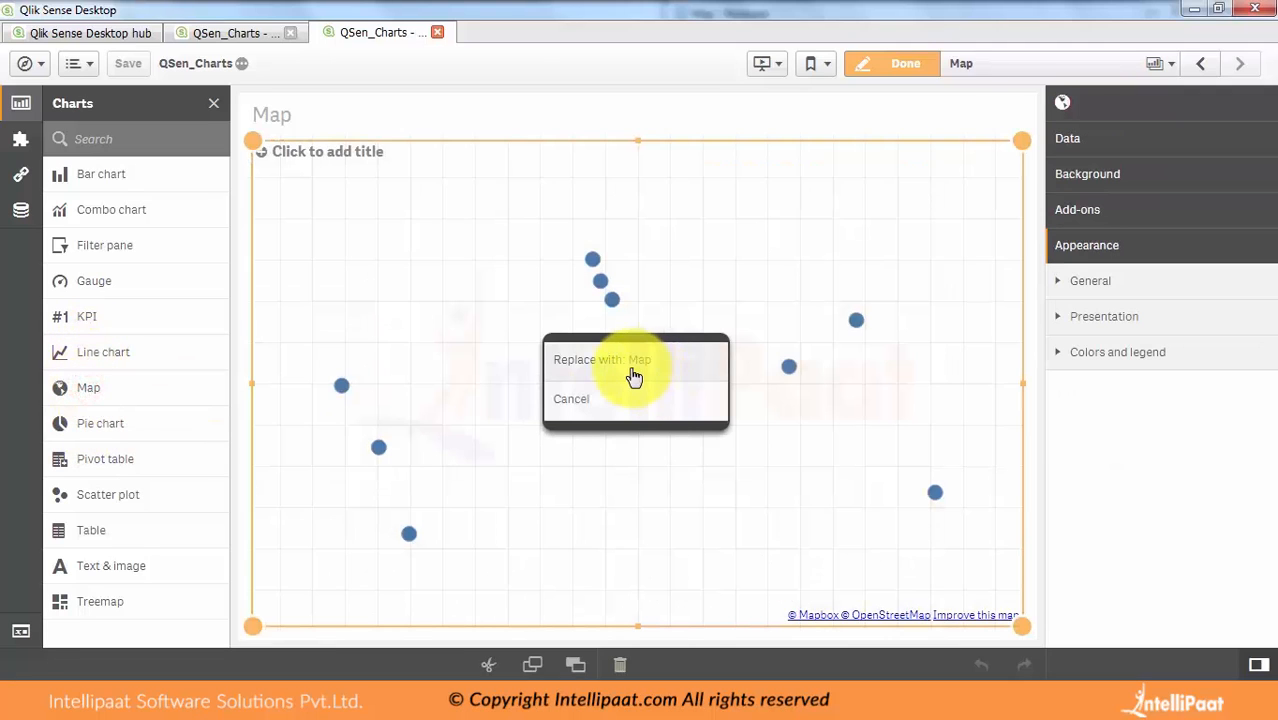
click(628, 370)
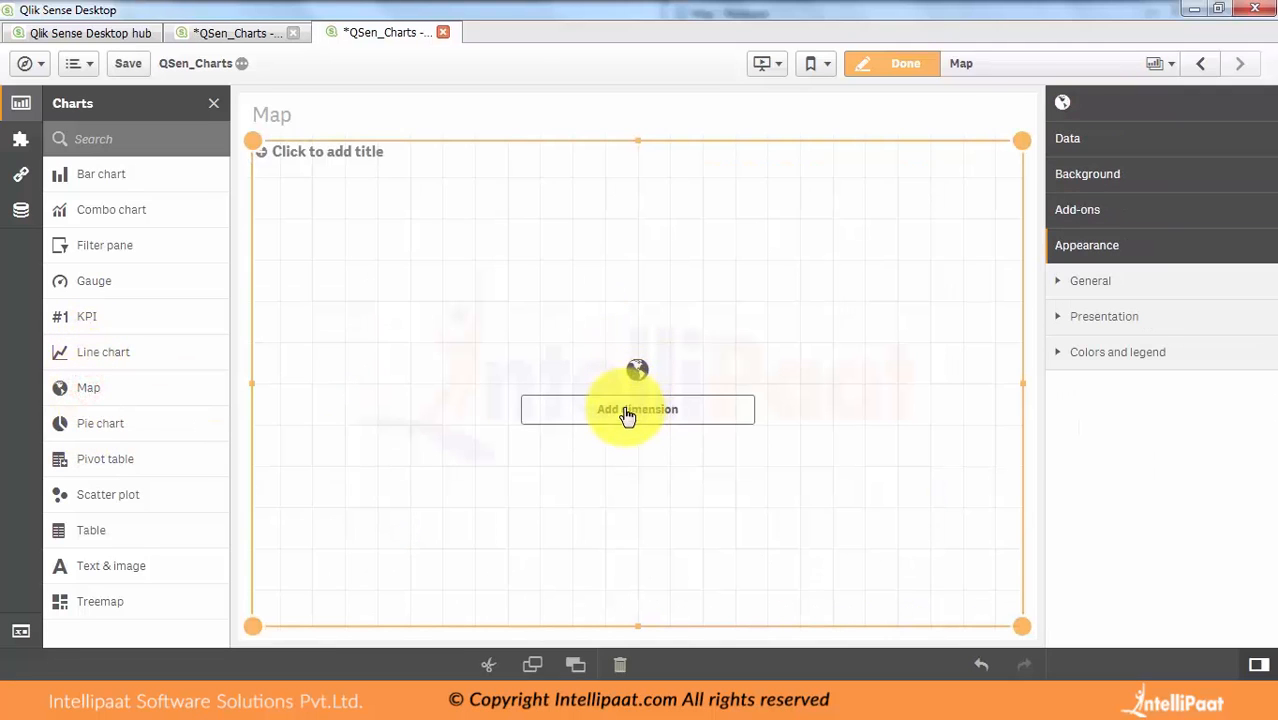
Add the Country point field as the dimension of the new map chart
click(627, 411)
click(806, 400)
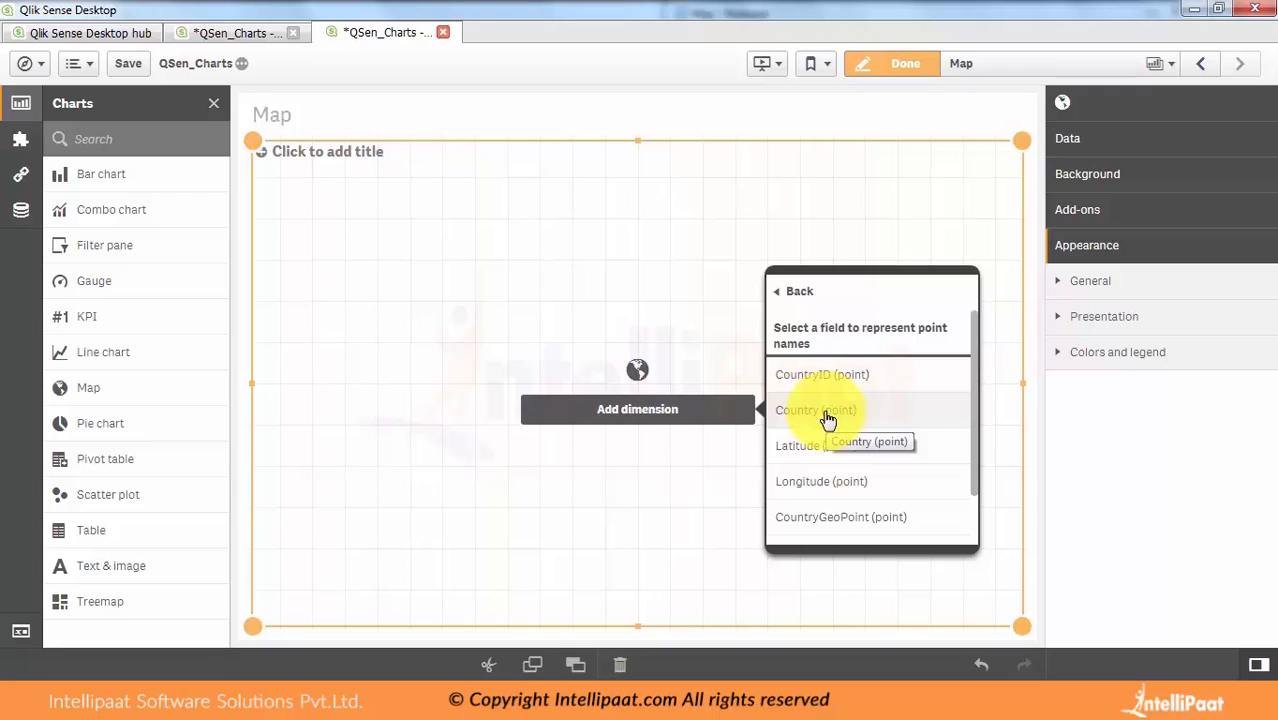
click(828, 421)
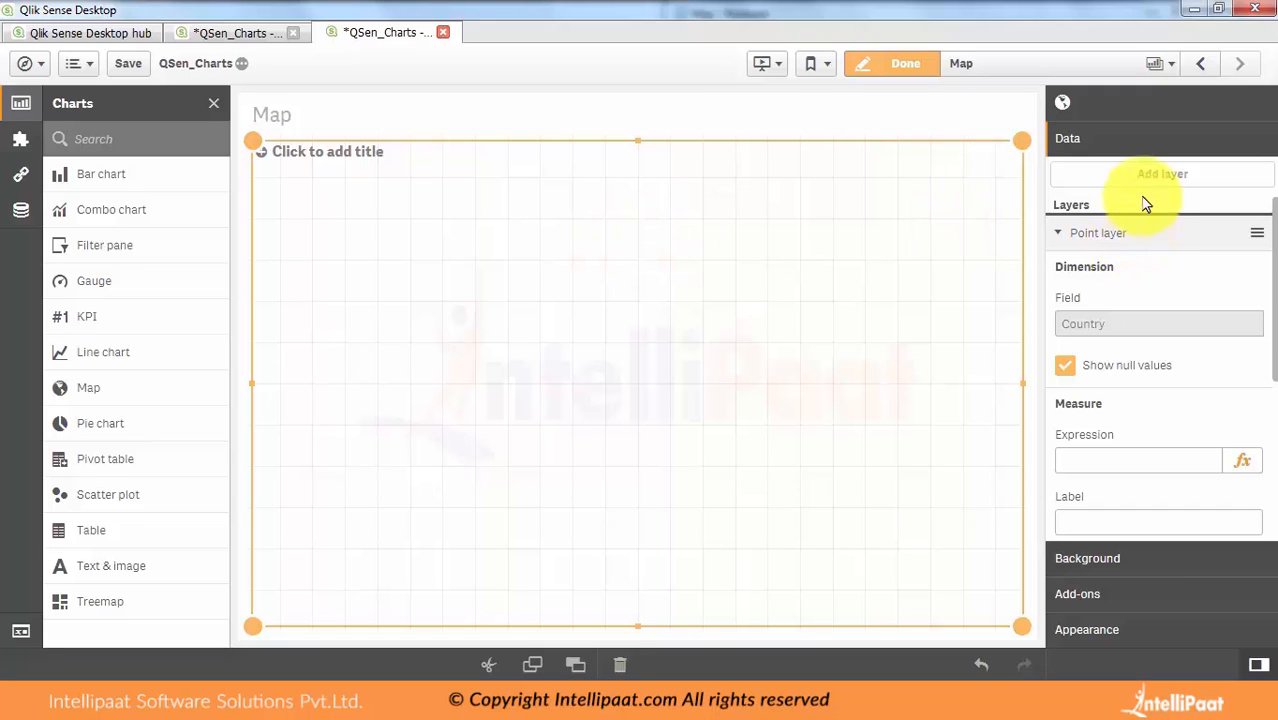
Set the point layer's measure expression to Sum(GeoSales) in the expression editor and apply it
drag(1274, 365, 1255, 394)
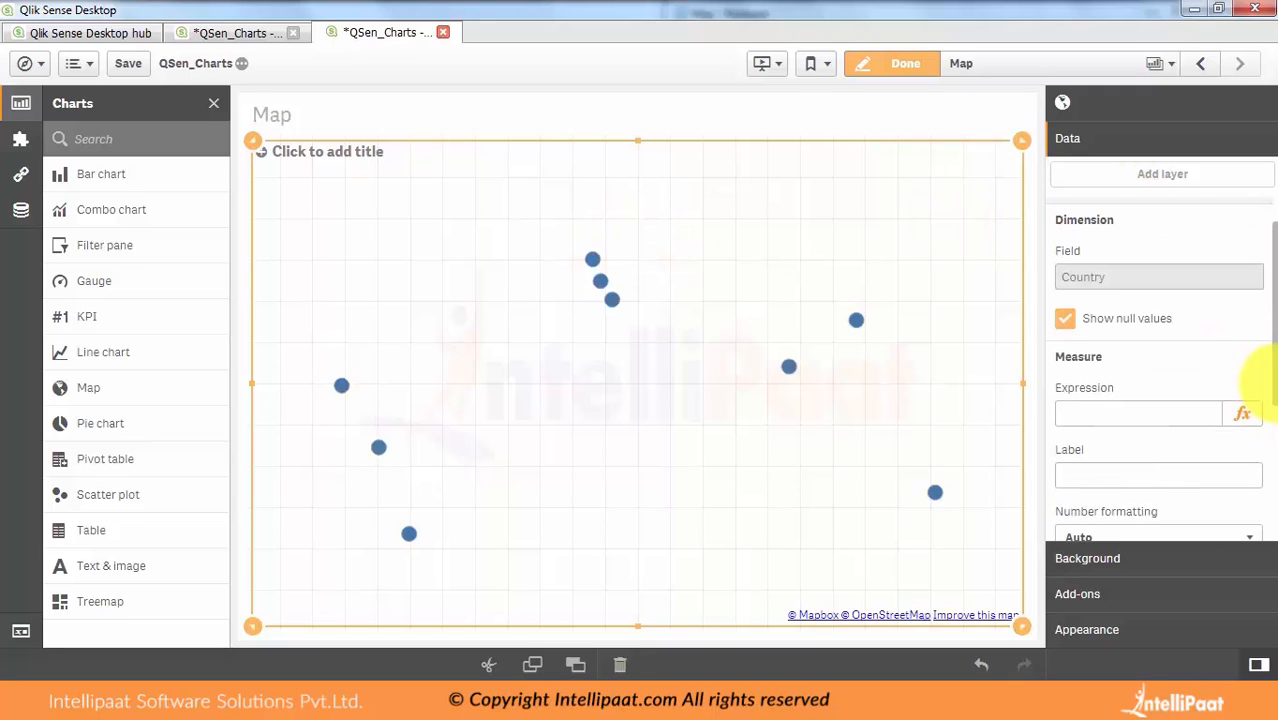
click(1146, 415)
drag(1271, 377, 1275, 408)
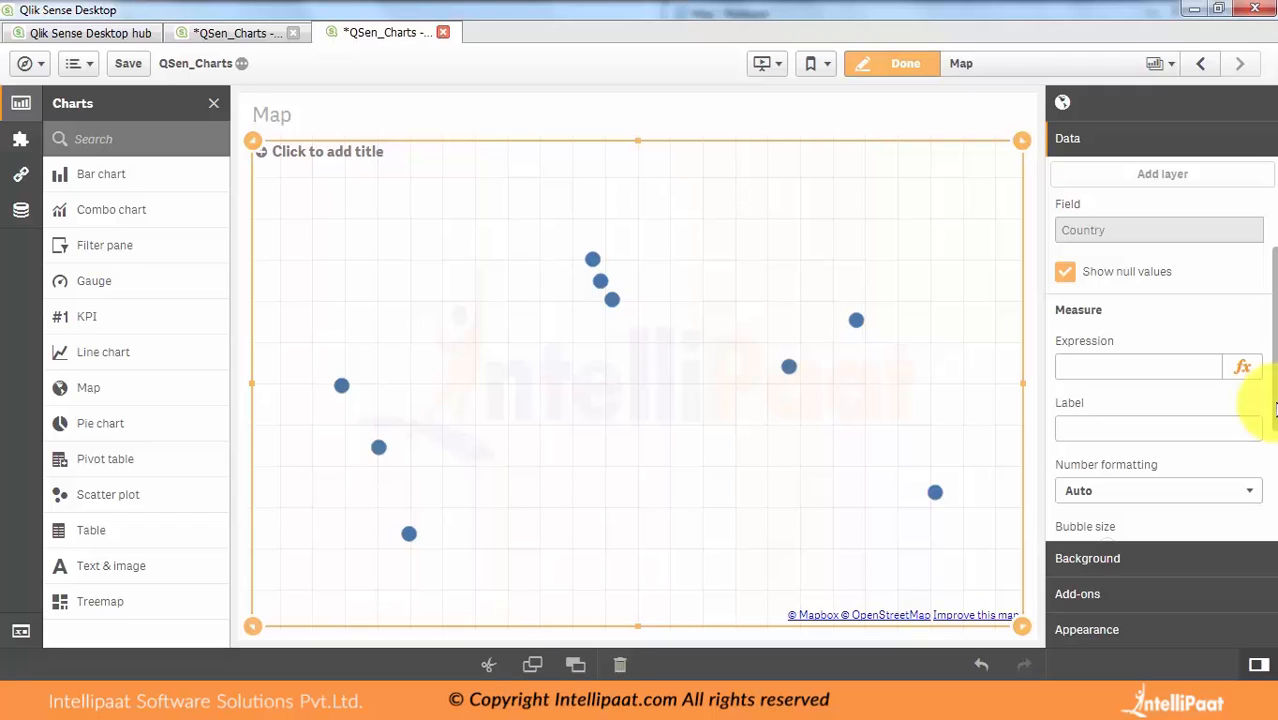
scroll(1247, 448, down, 3)
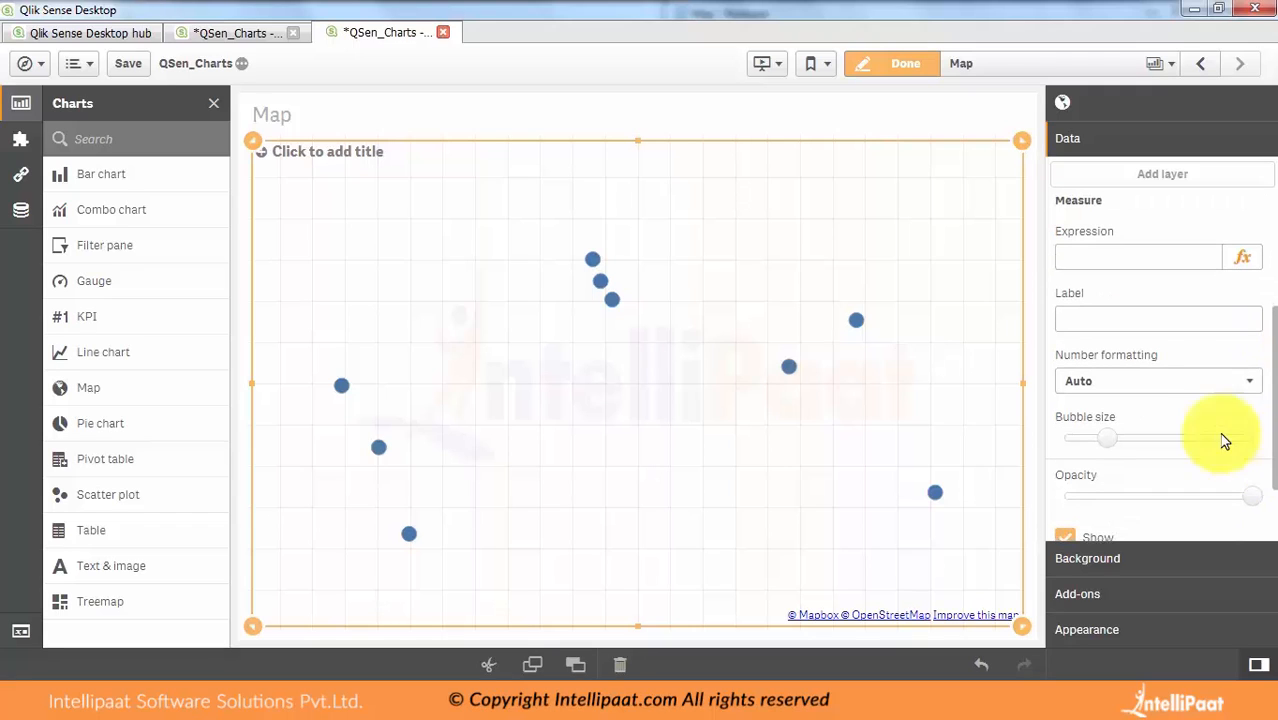
click(1099, 258)
text(Sum)
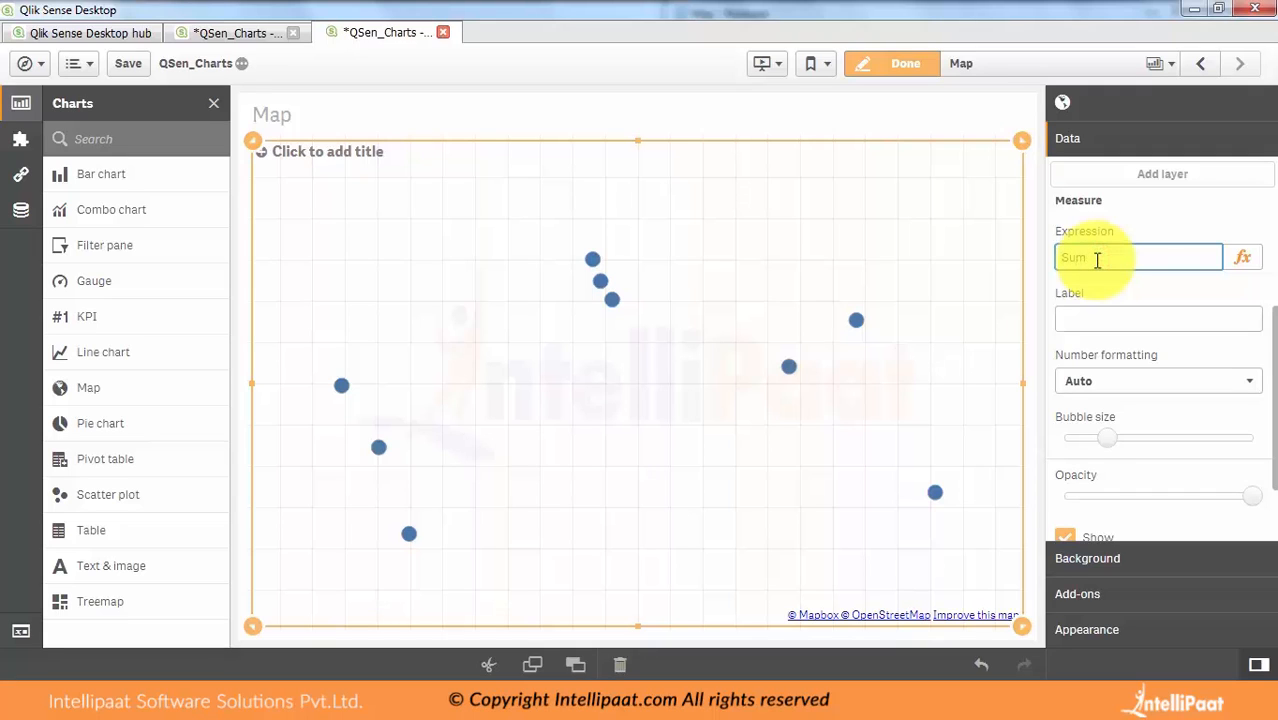
click(1243, 258)
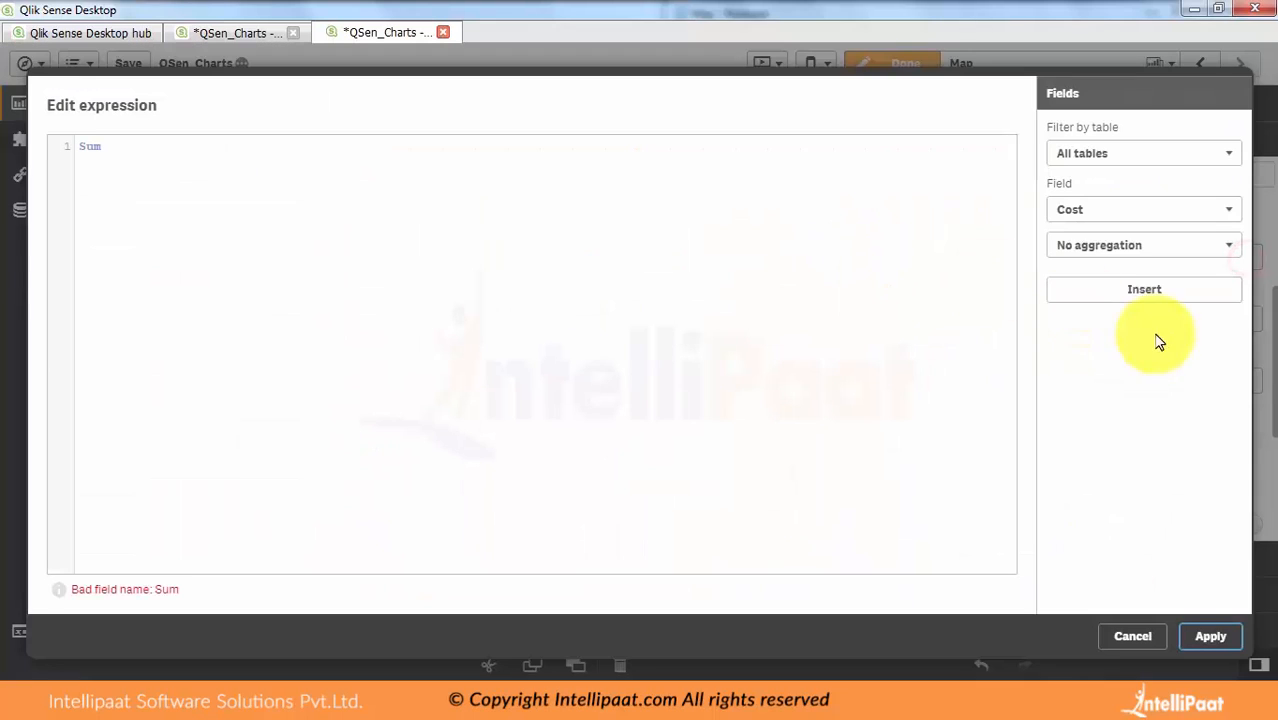
click(610, 172)
text(()
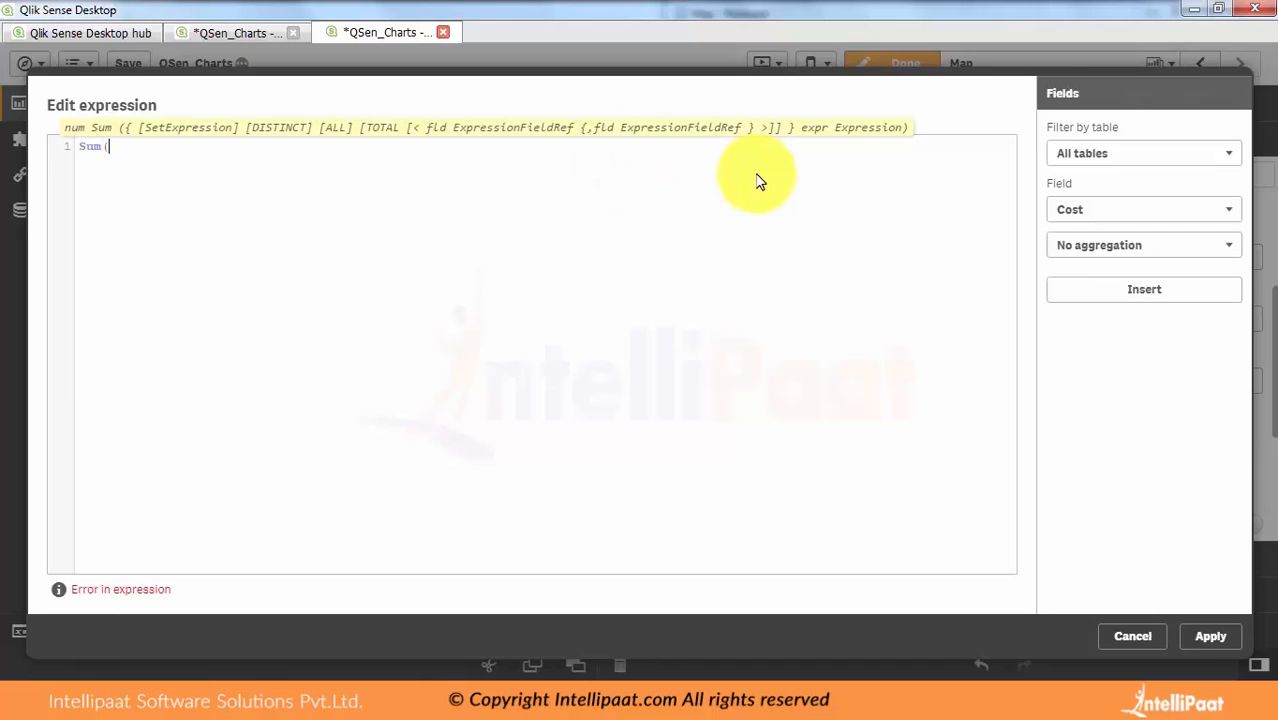
click(1068, 211)
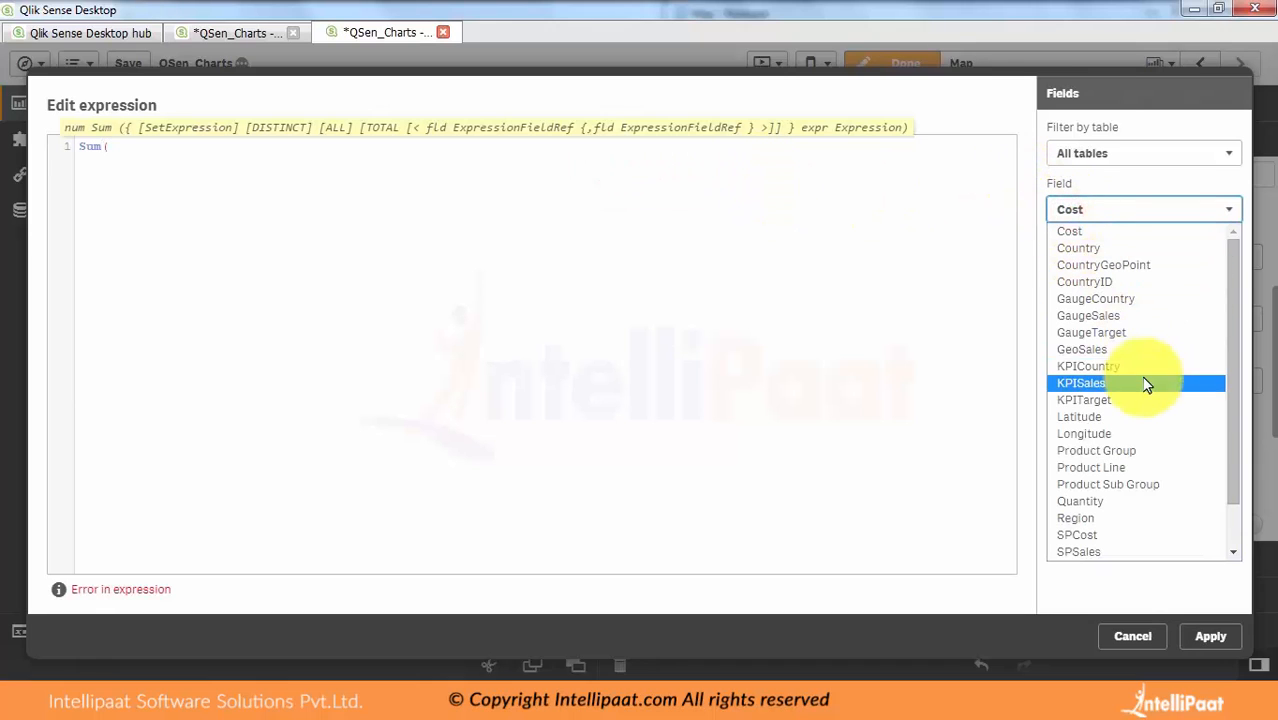
click(1104, 349)
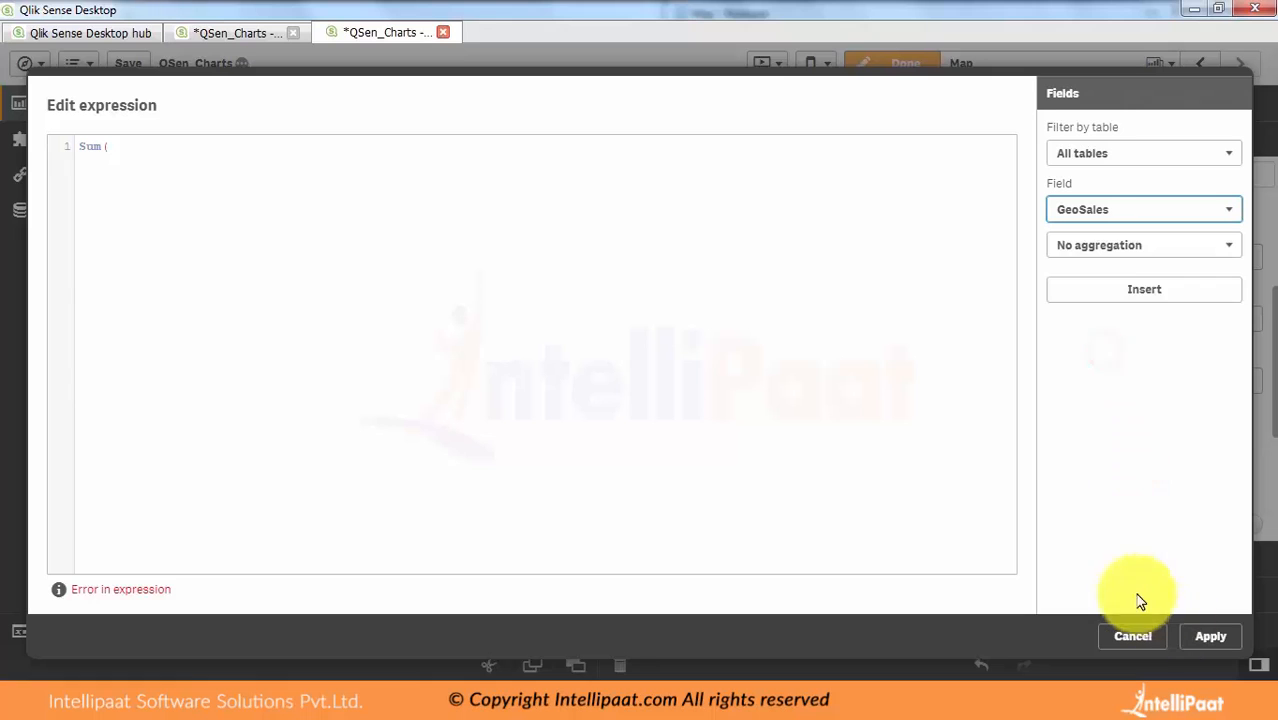
click(1163, 285)
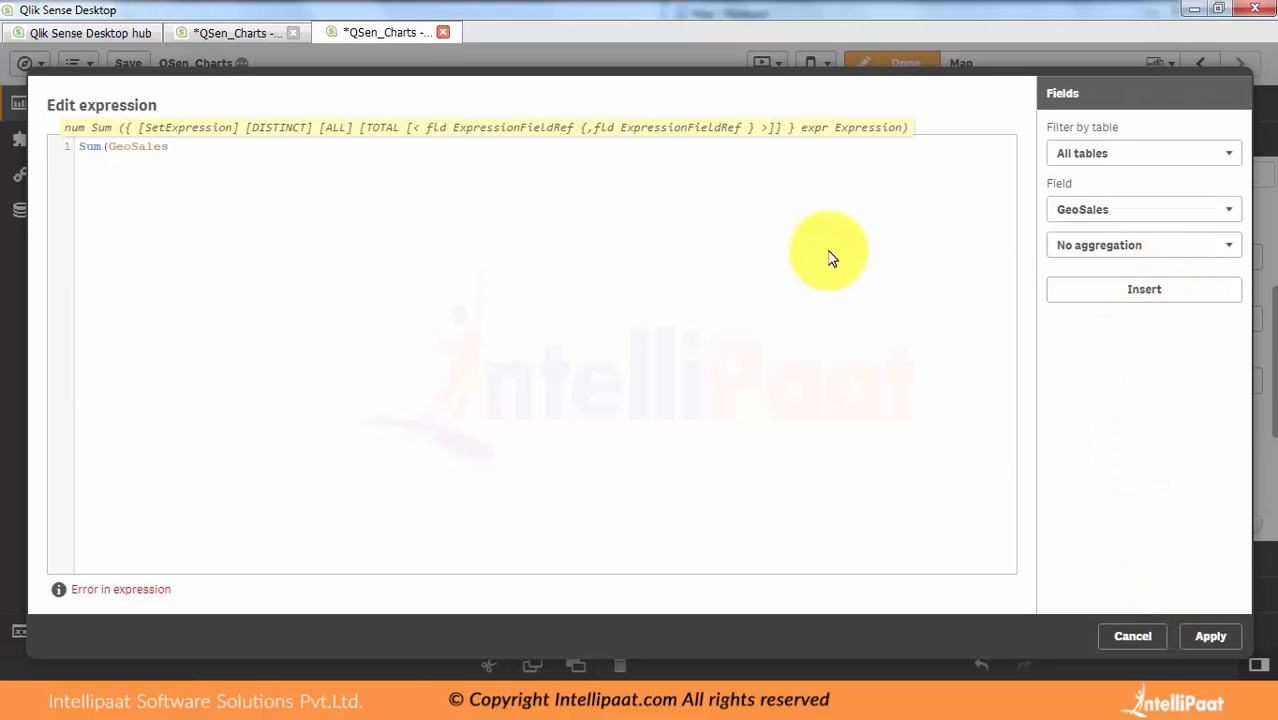
click(1208, 636)
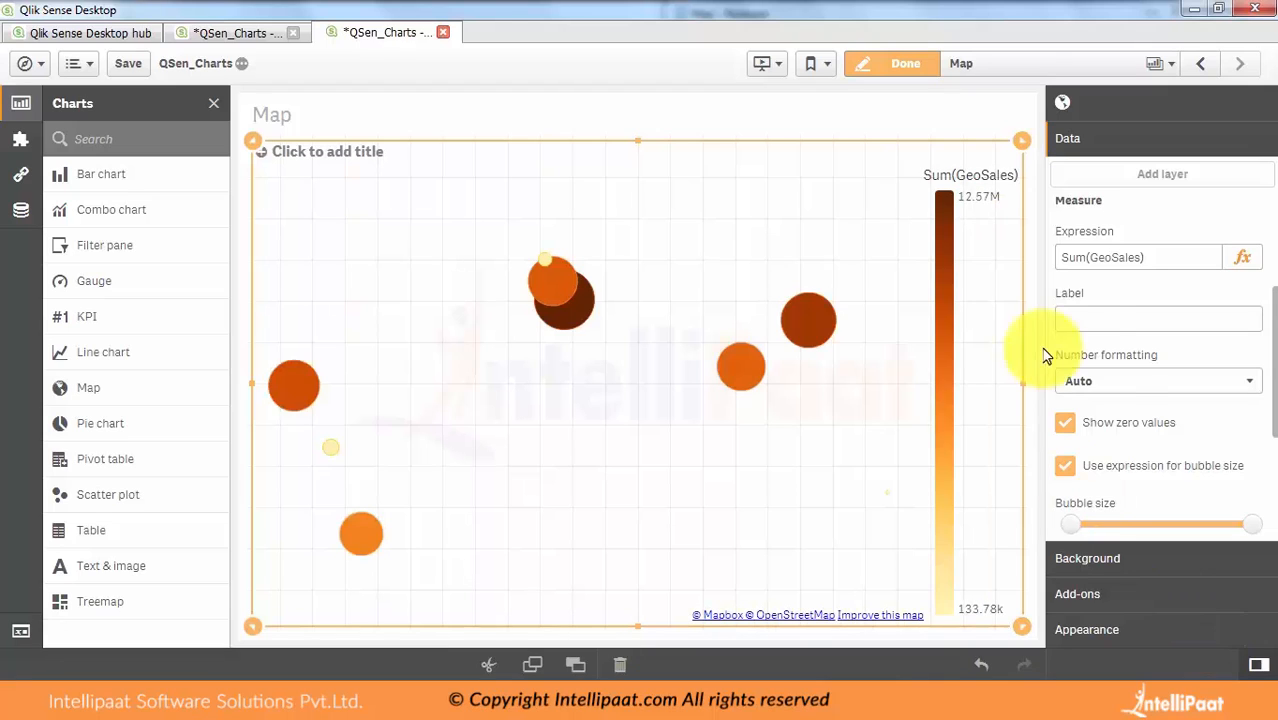
Label the point layer's measure Sales
click(1087, 317)
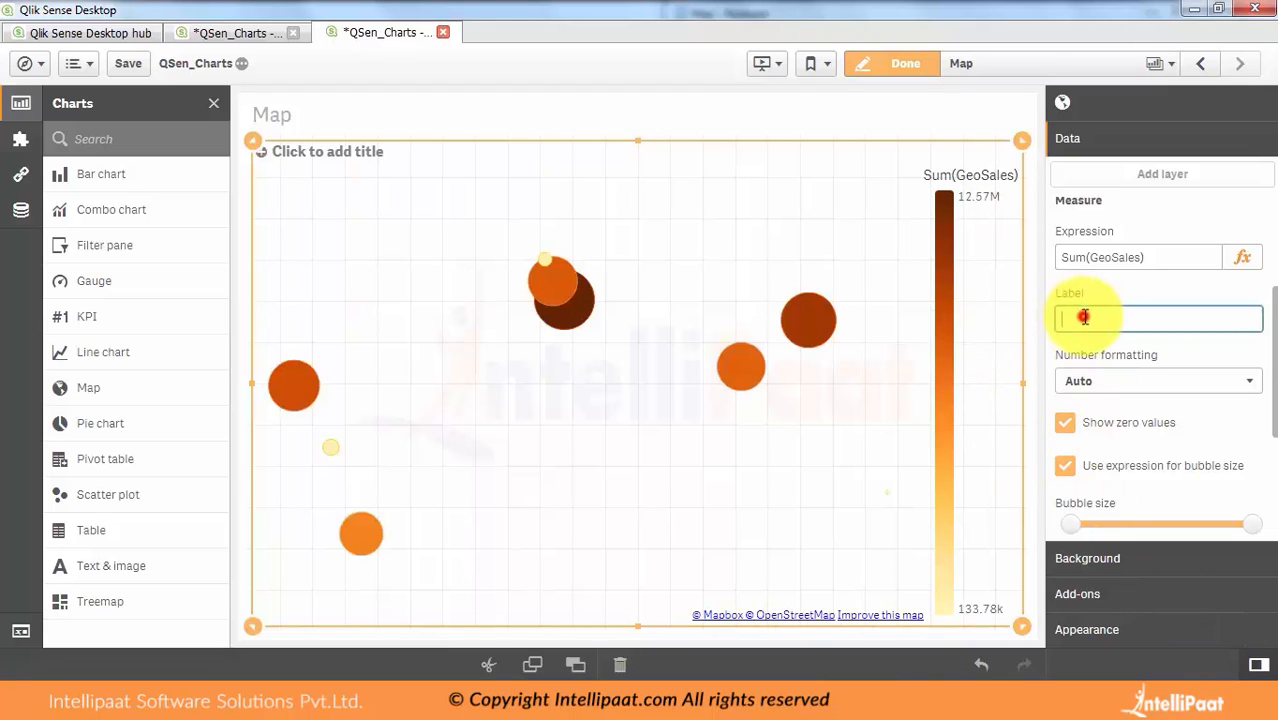
text(Sales)
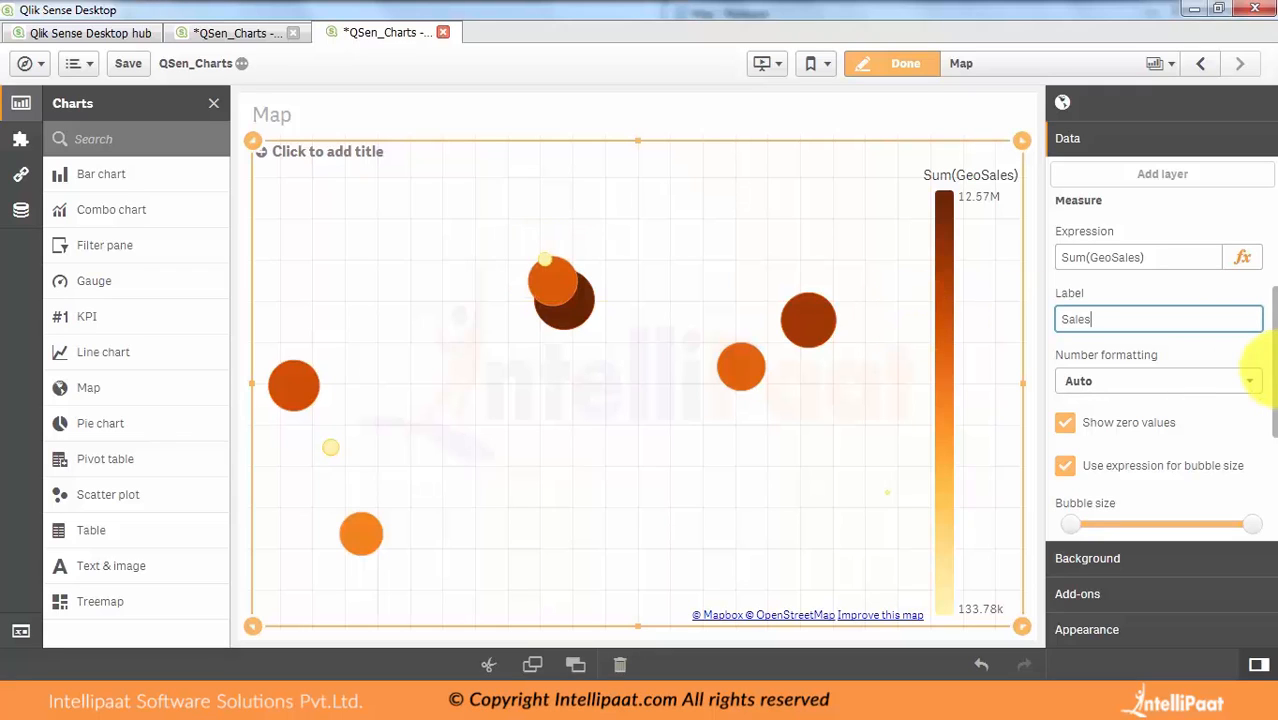
drag(1273, 370, 1264, 408)
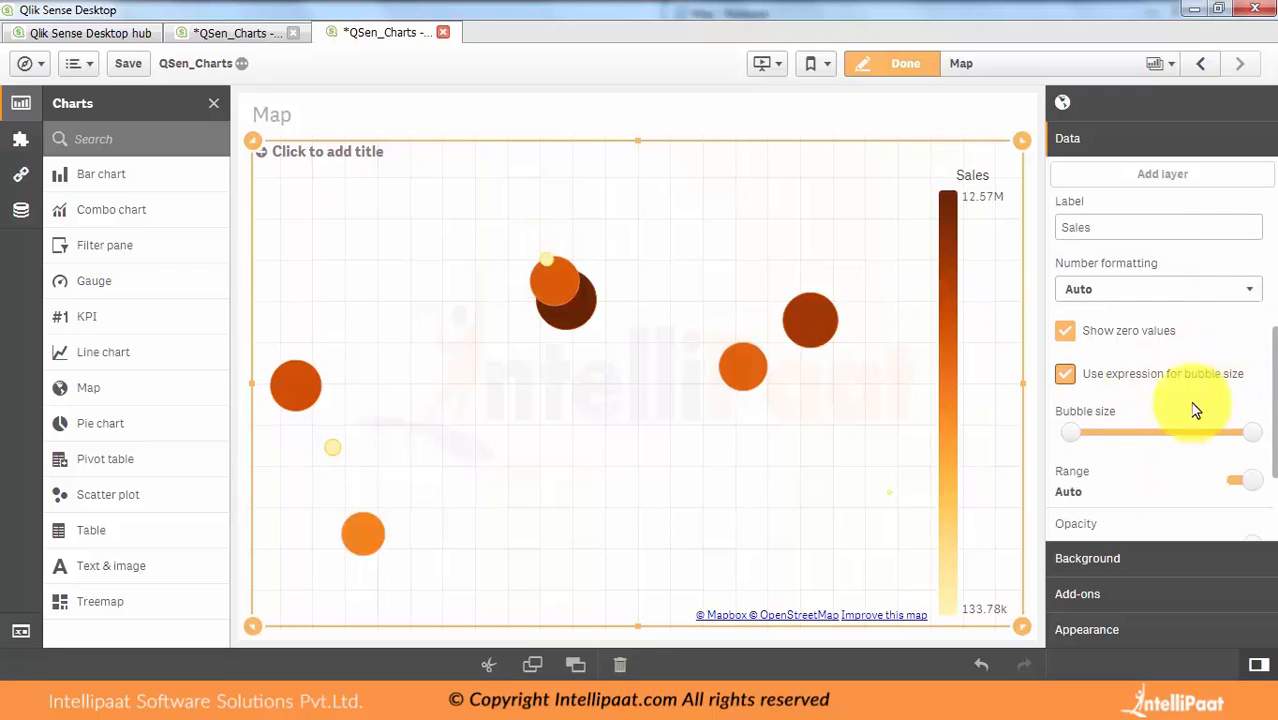
double_click(1097, 229)
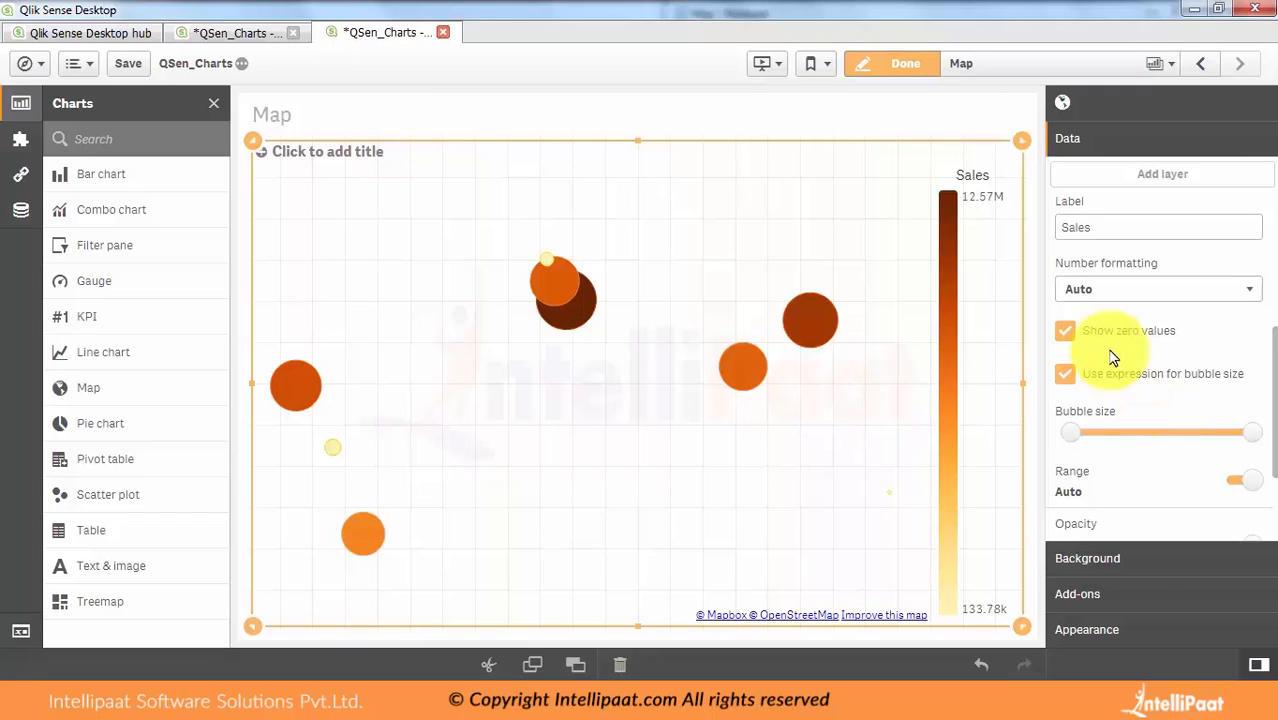
Switch the map chart's background map service to Custom, keeping Slippy map (XYZ) as the type
drag(1272, 400, 1262, 478)
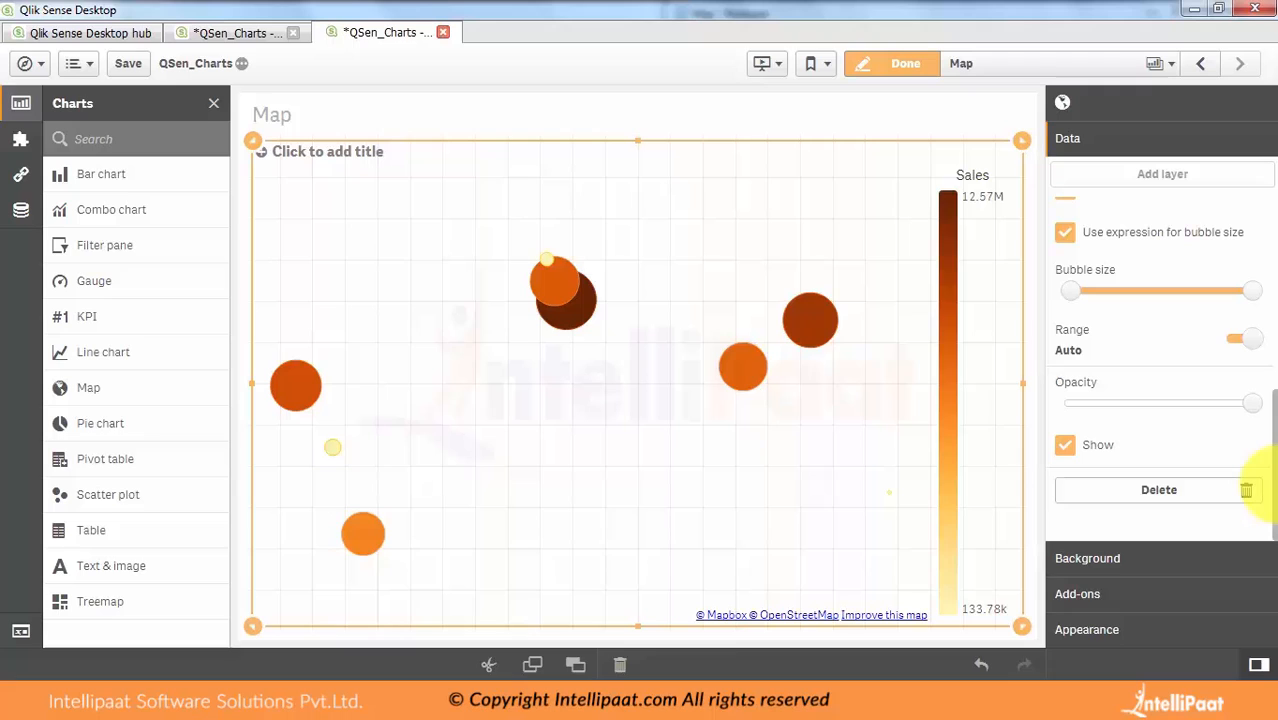
click(1113, 562)
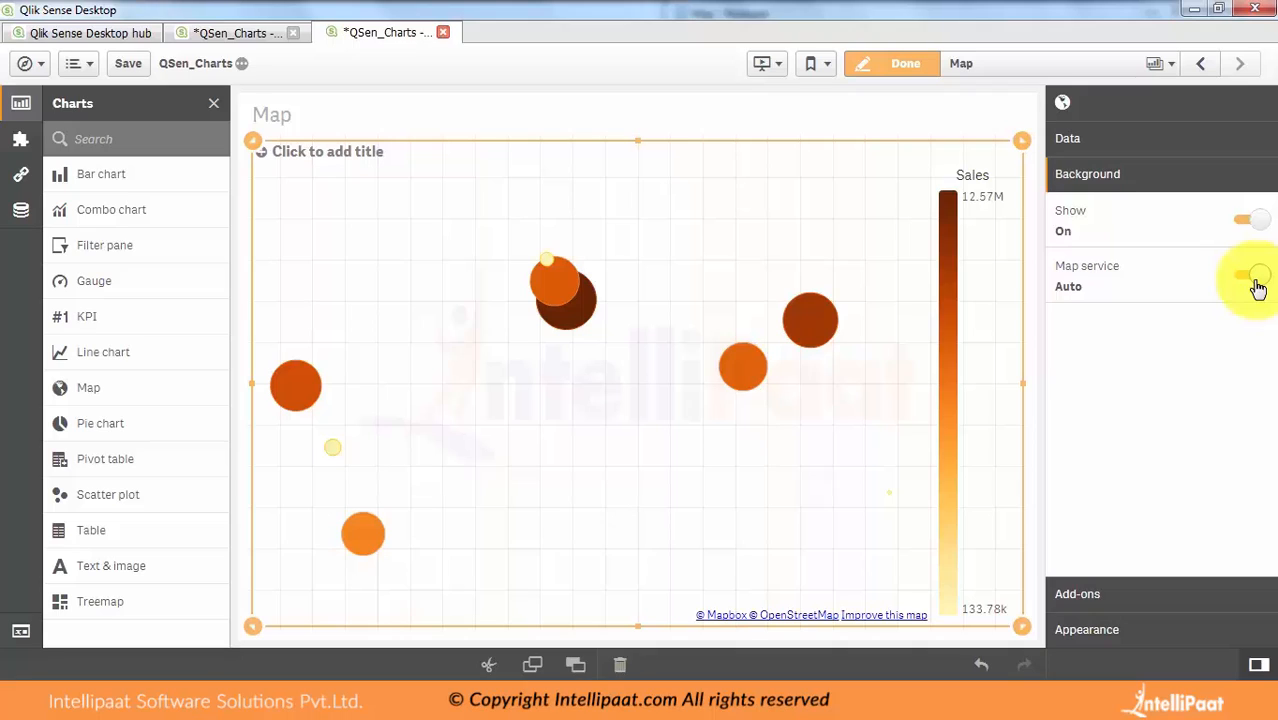
click(1258, 288)
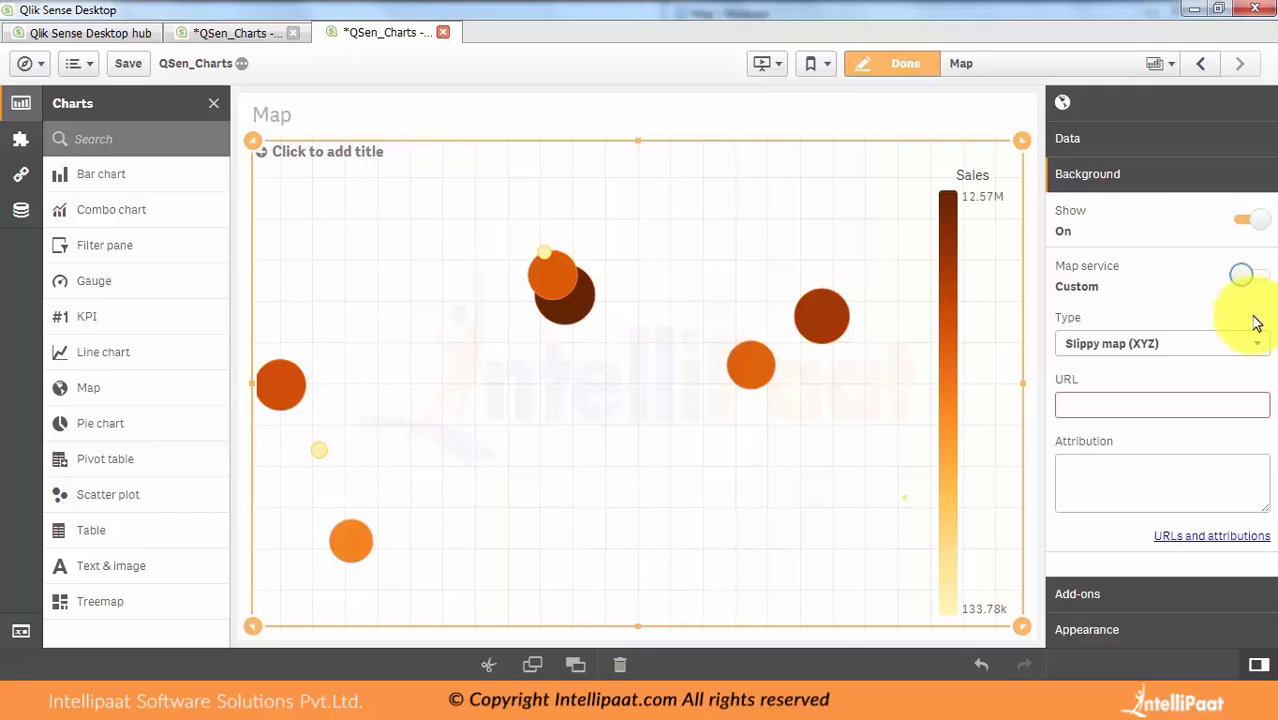
click(1256, 345)
click(1257, 347)
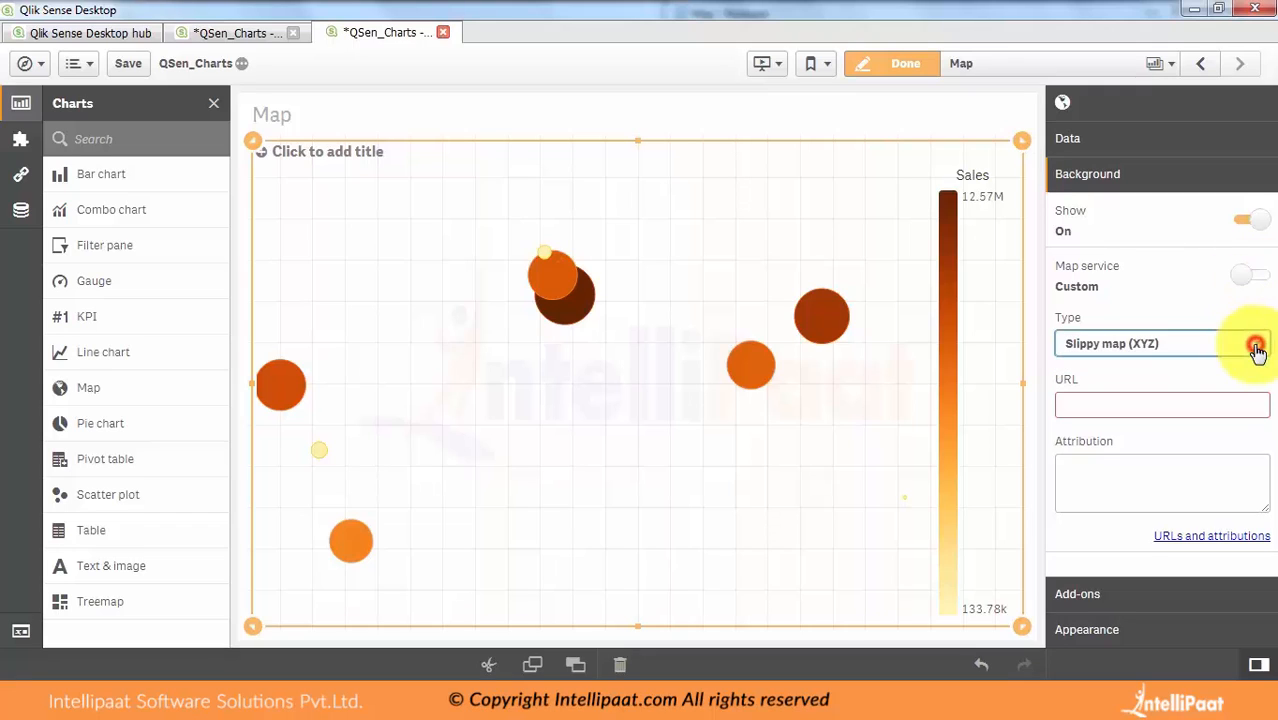
click(1213, 406)
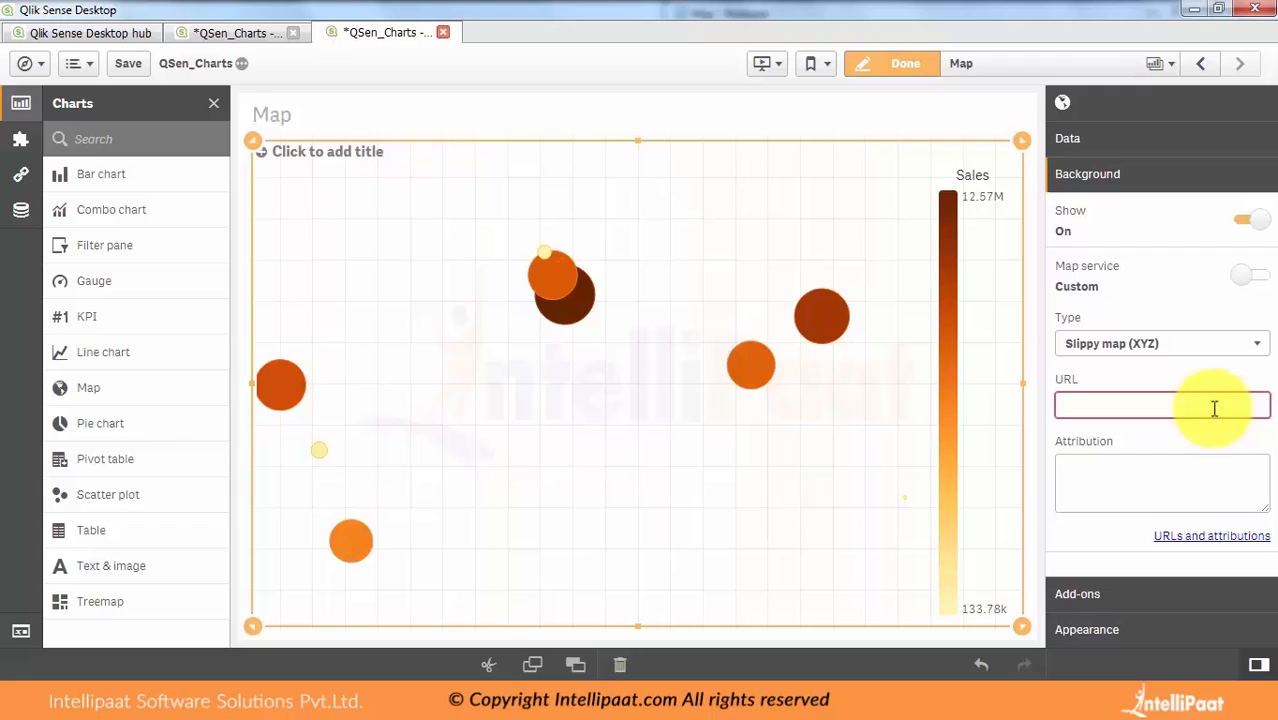
click(1138, 484)
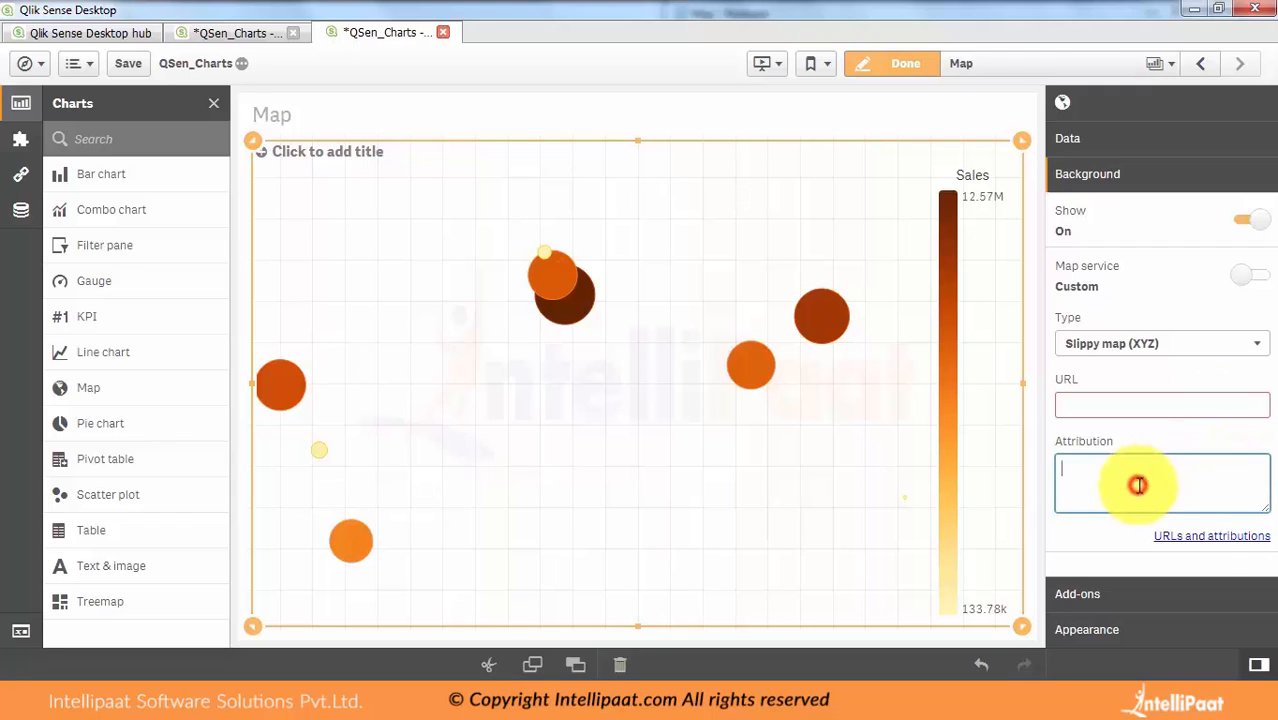
Open the URLs and attributions help page in the browser and copy the OpenStreetMap URL from the slippy map servers
click(1204, 540)
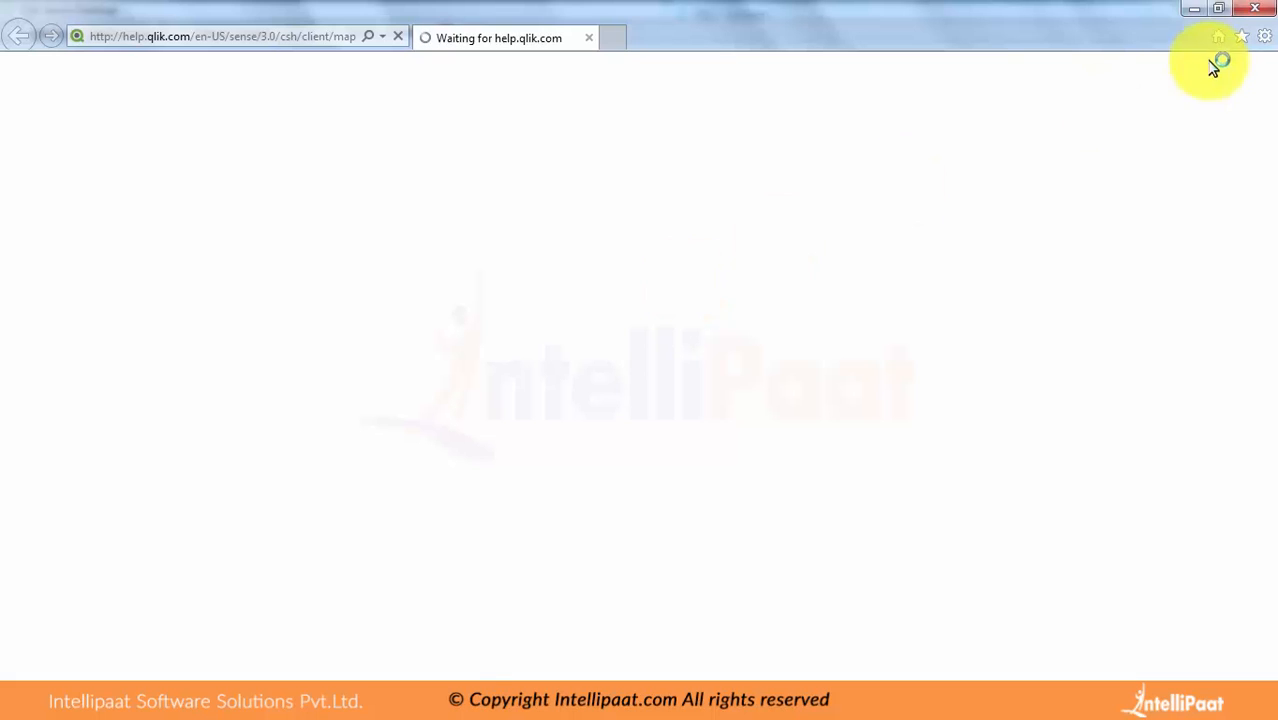
click(1218, 8)
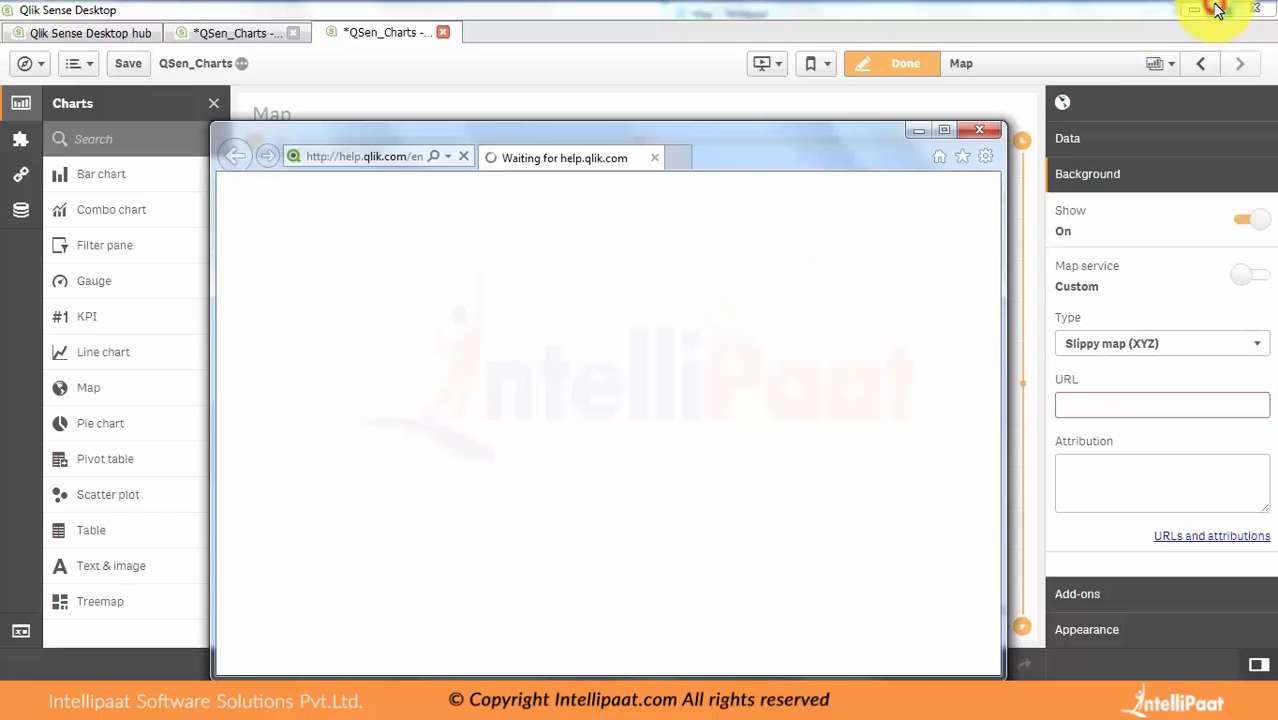
click(946, 129)
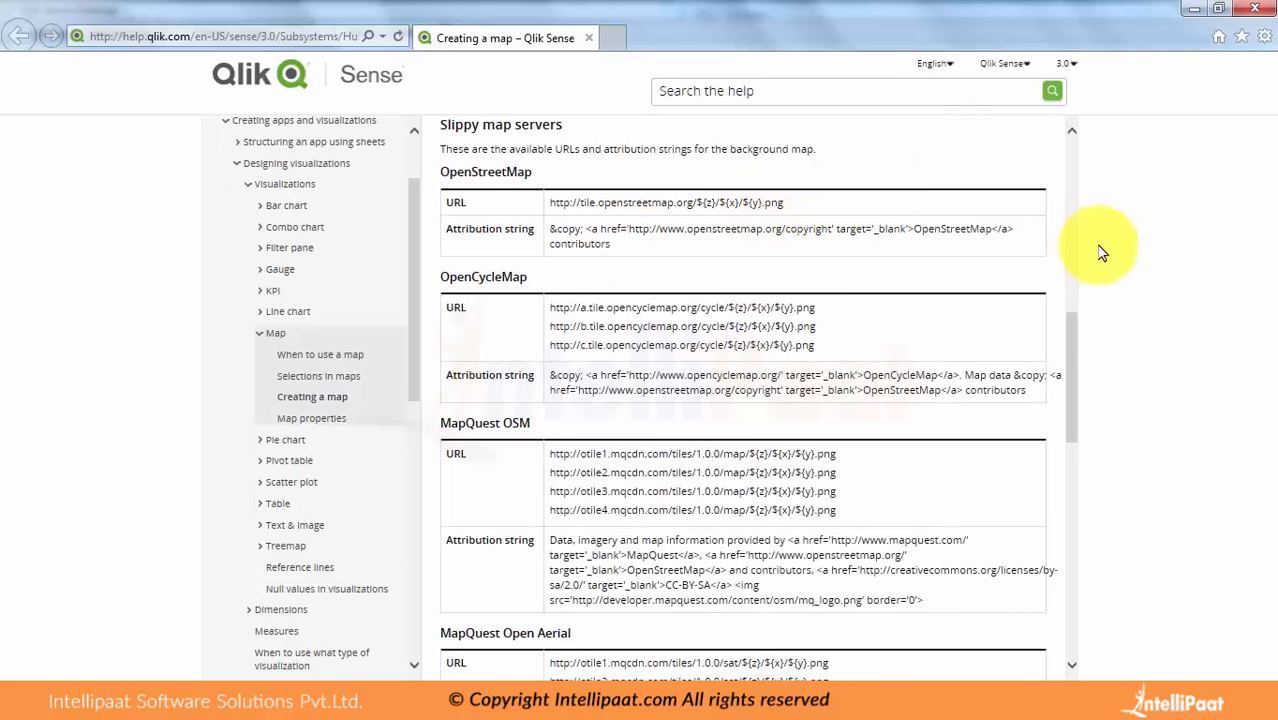
drag(1076, 325, 1078, 251)
drag(810, 525, 553, 537)
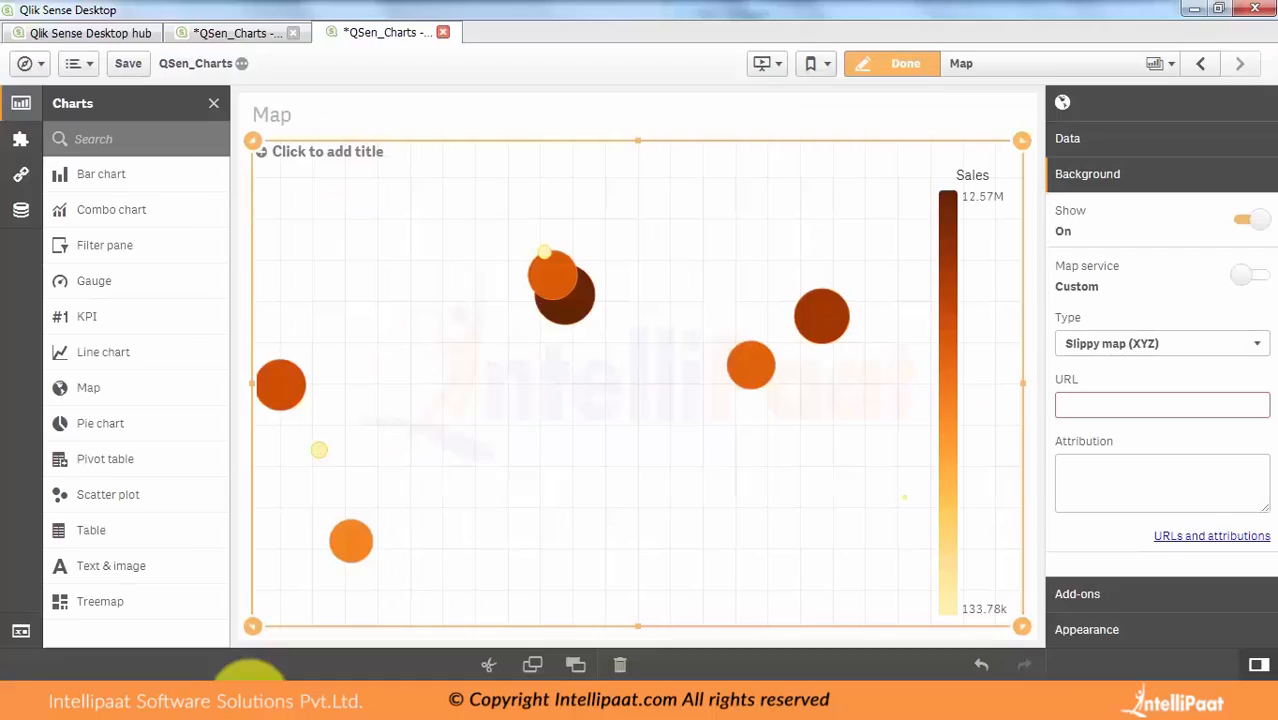
key(alt+Tab)
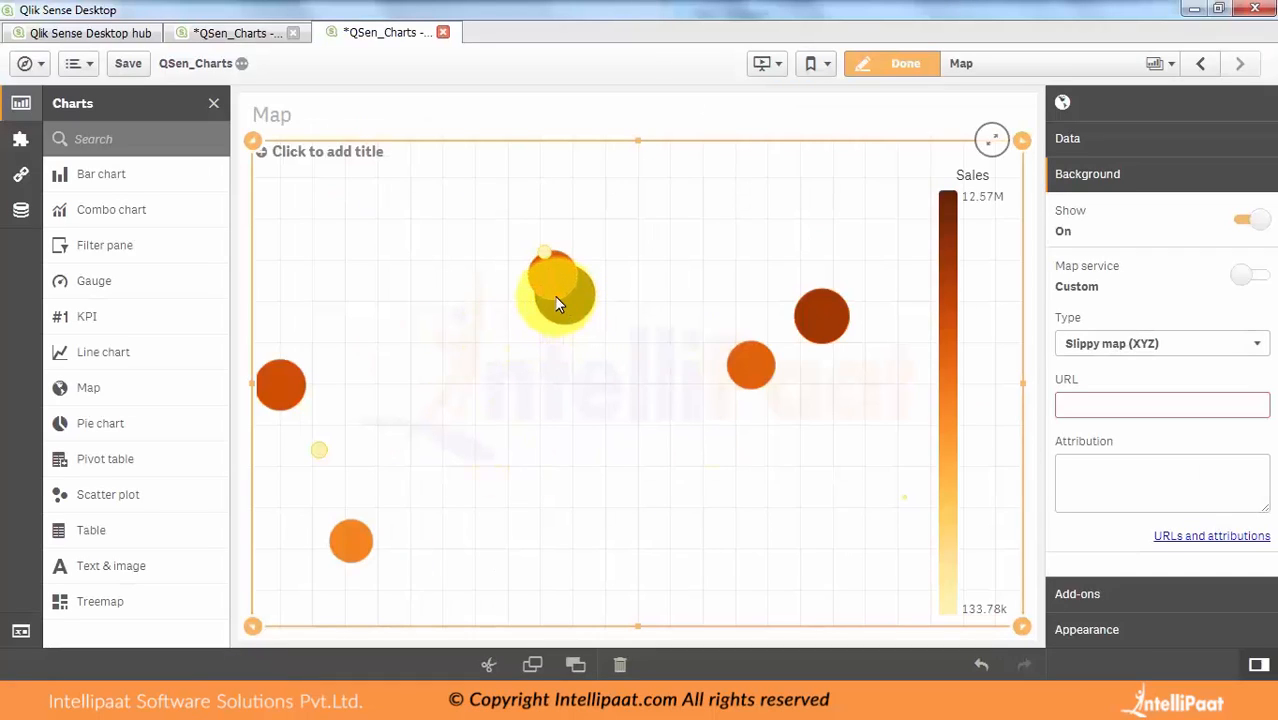
click(1140, 405)
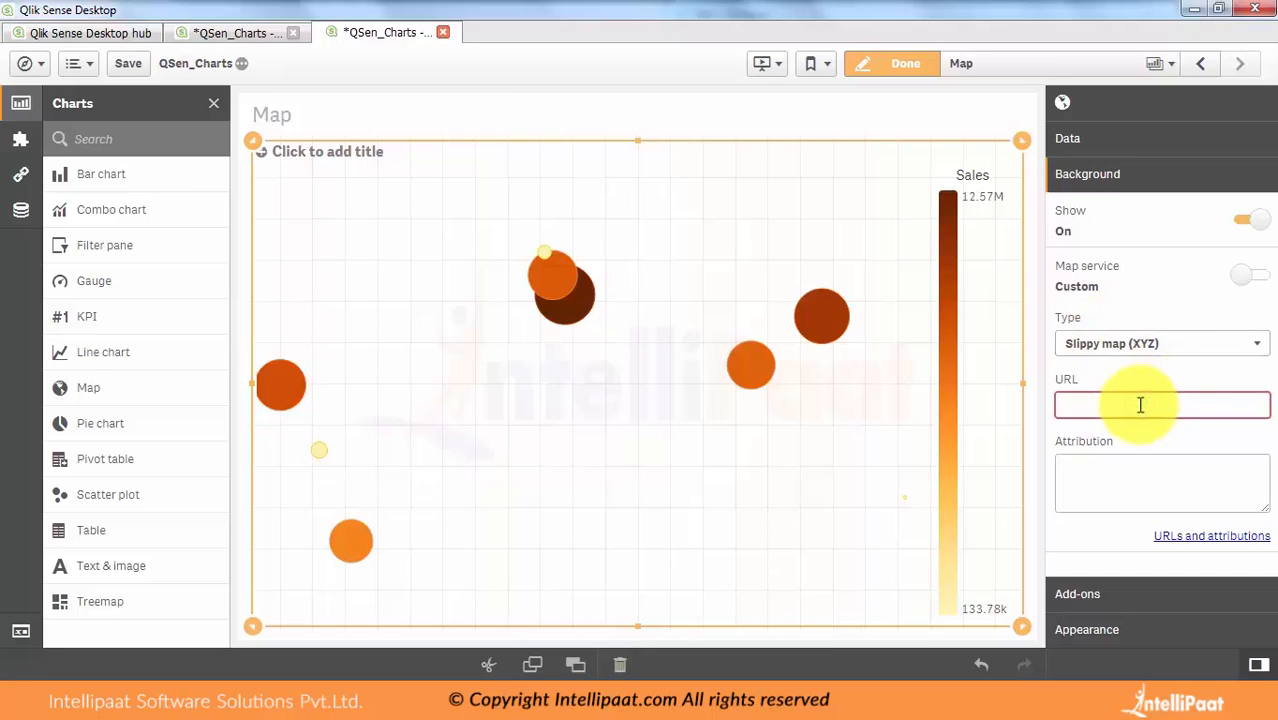
key(ctrl+v)
click(1101, 487)
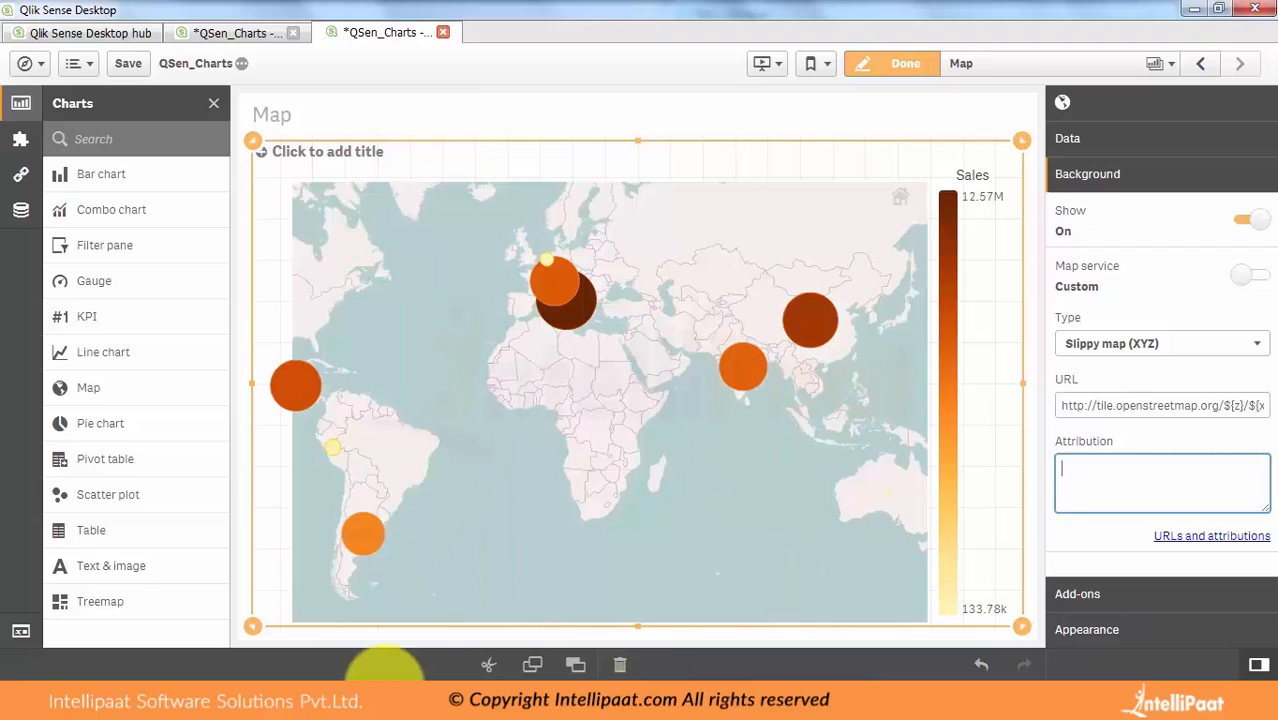
Copy the OpenStreetMap attribution string from the browser help page and paste it as the background map's attribution in Qlik Sense
mouse_move(398, 675)
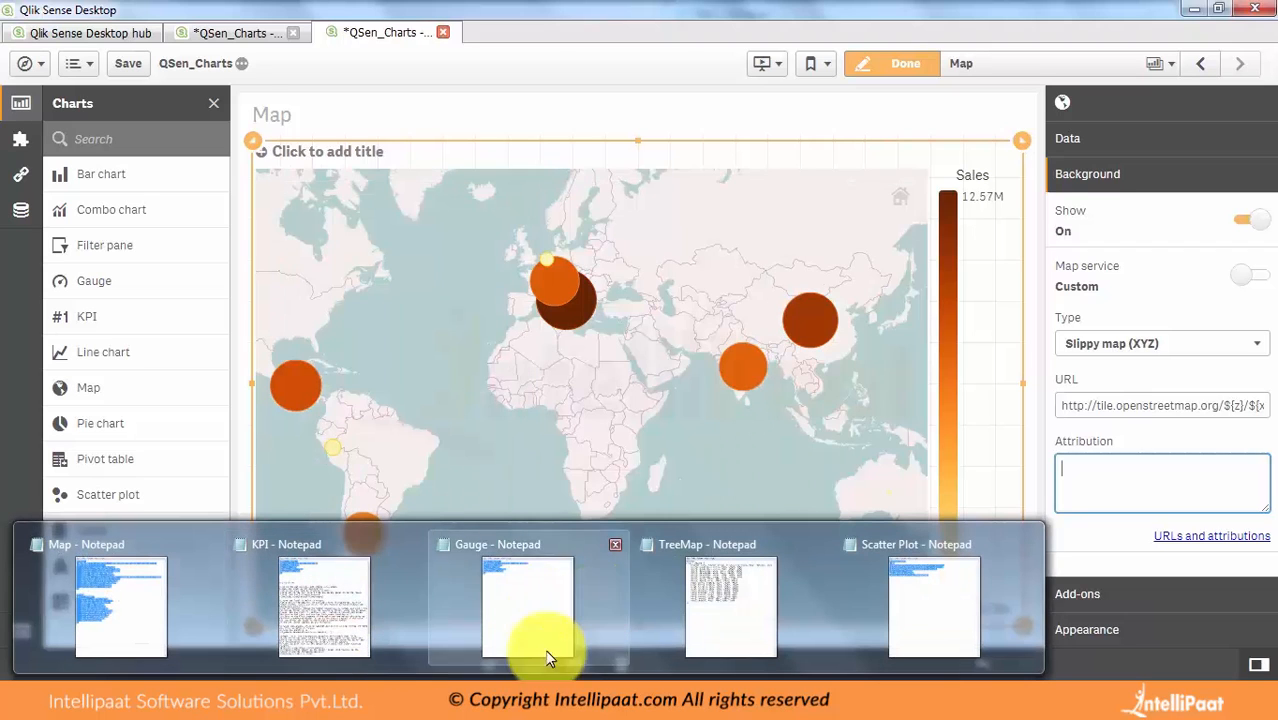
mouse_move(334, 676)
click(240, 636)
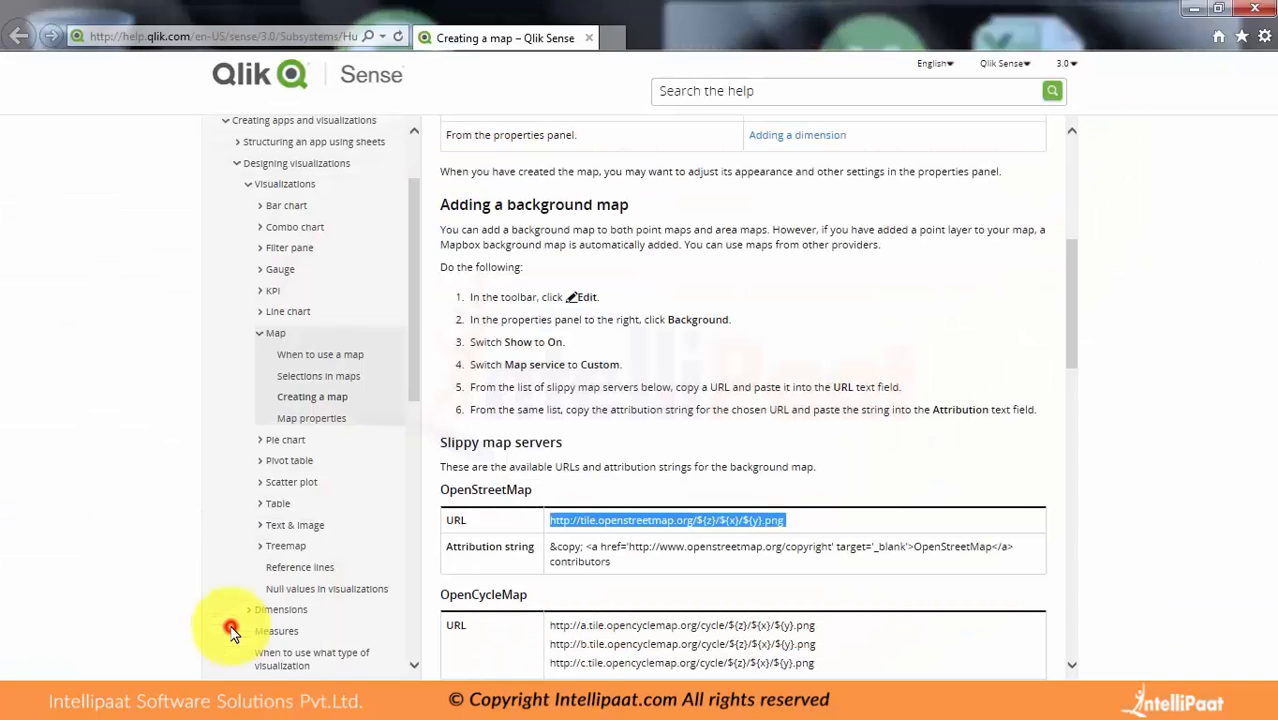
drag(640, 565, 551, 556)
key(ctrl+c)
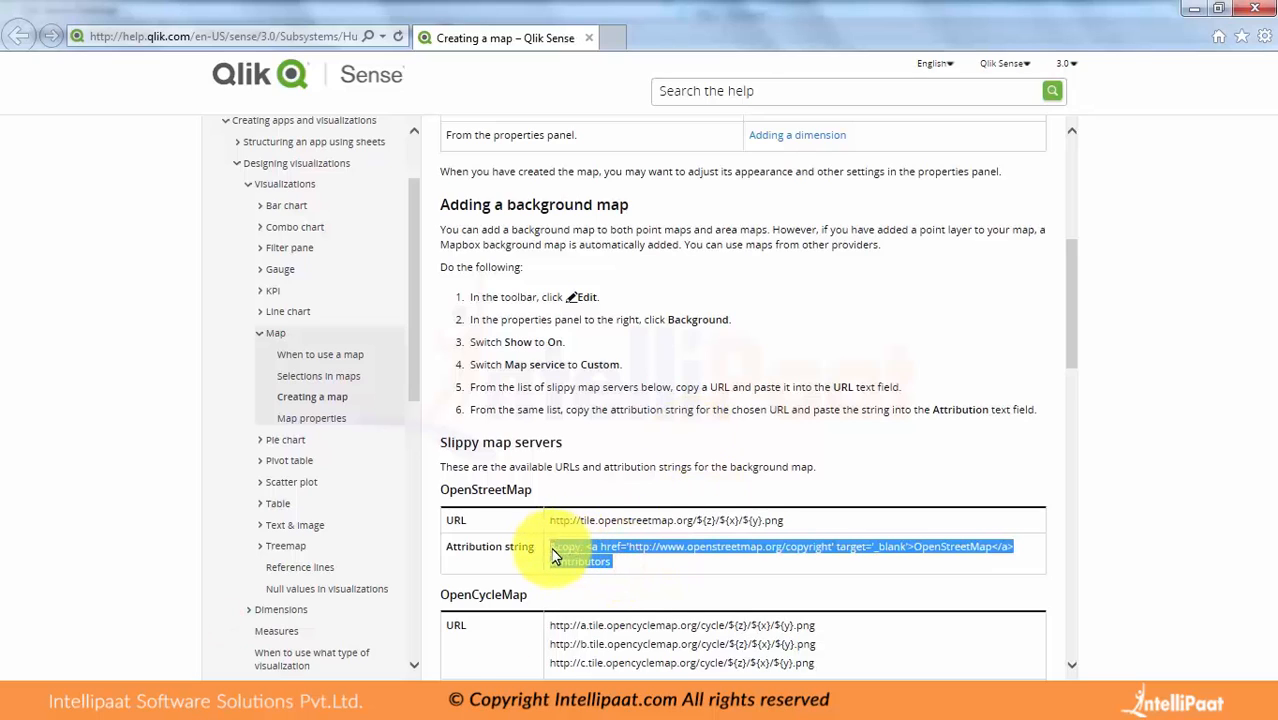
click(275, 680)
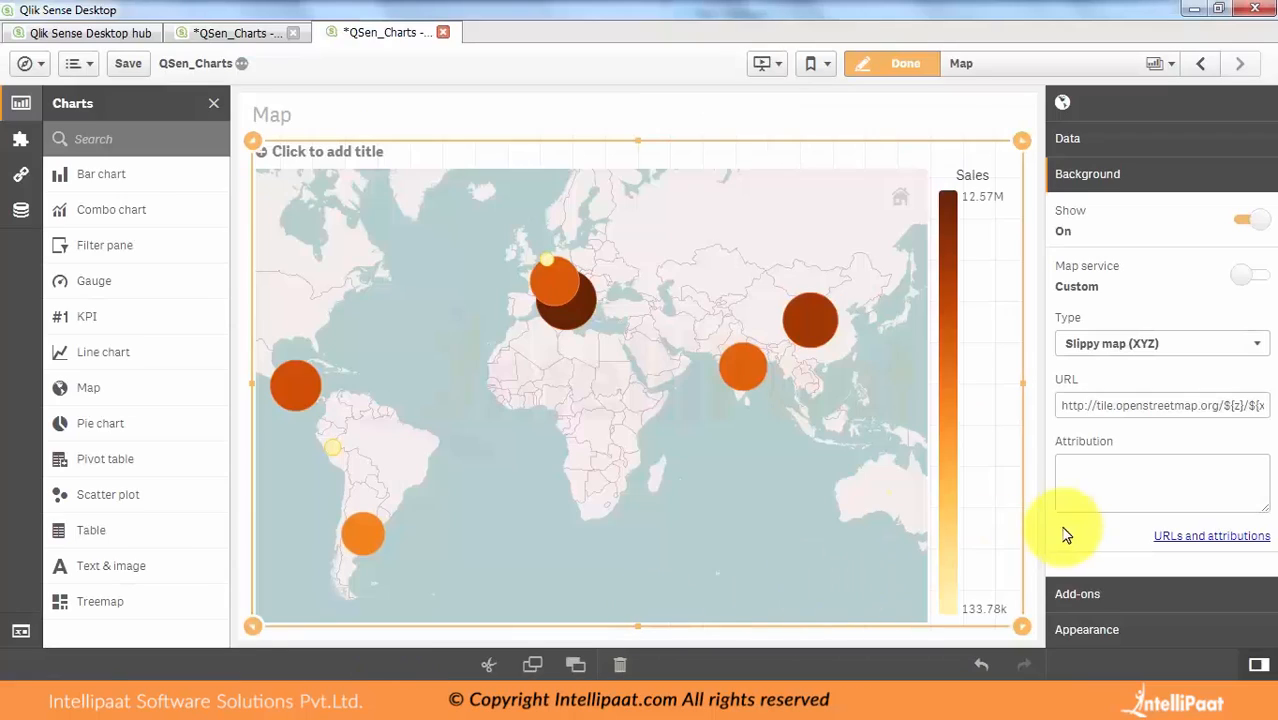
click(1064, 486)
key(ctrl+v)
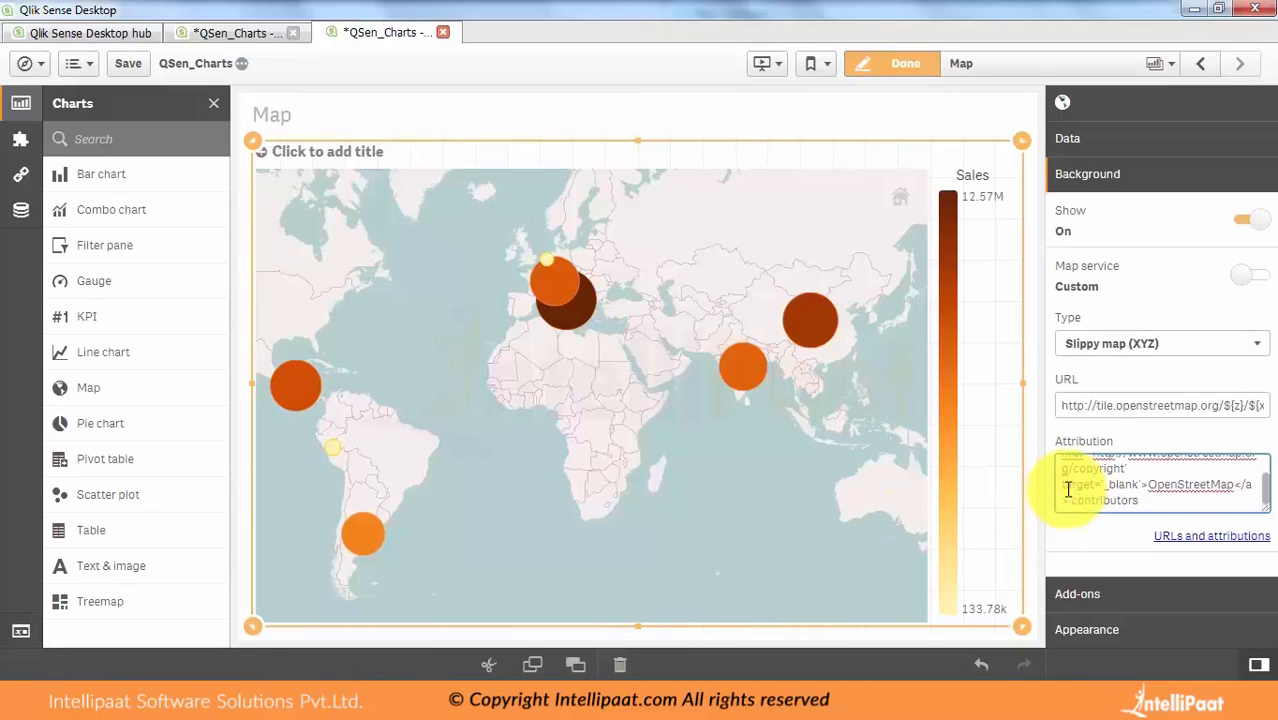
click(1155, 403)
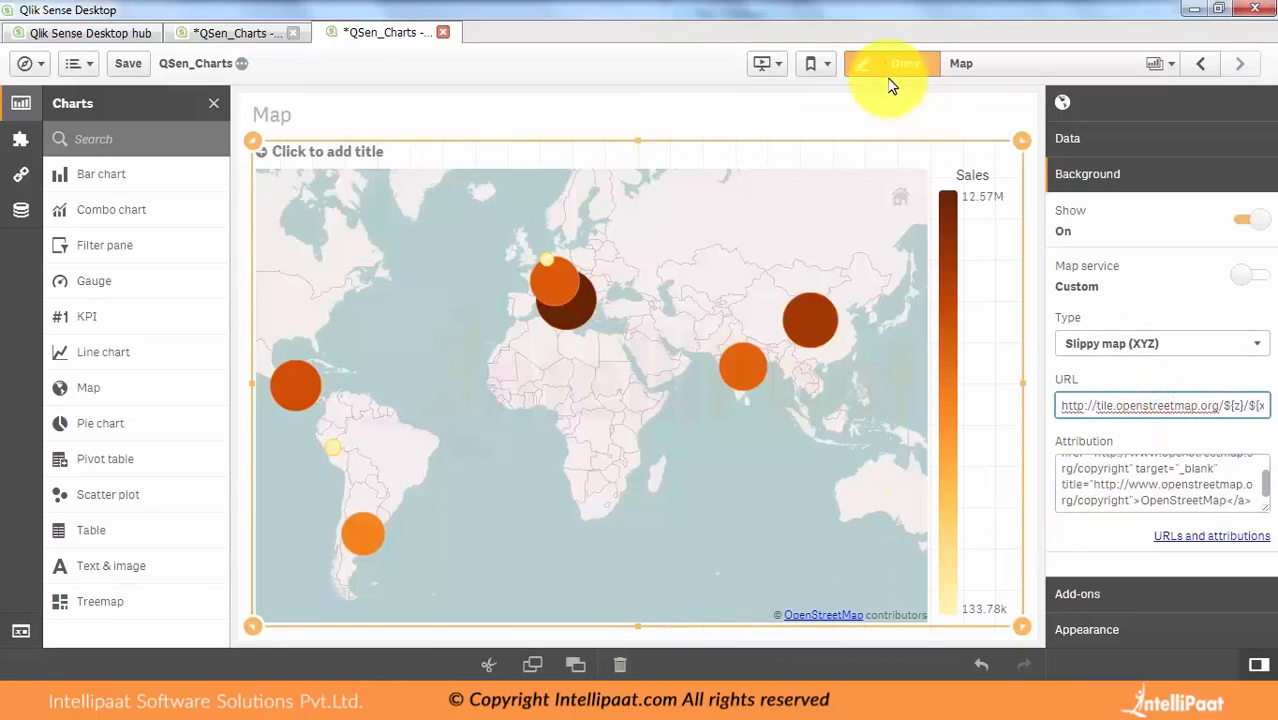
Finish editing the Map sheet and inspect the sales values of the country bubbles on the map
click(890, 68)
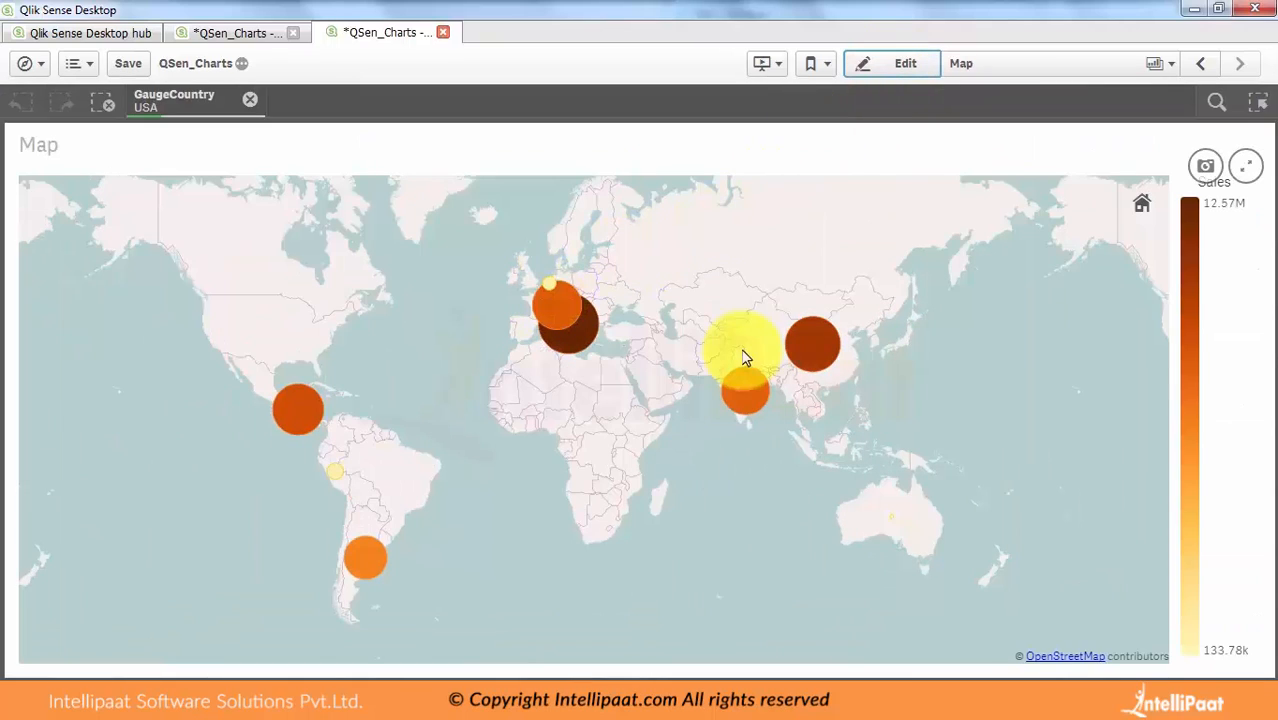
mouse_move(752, 393)
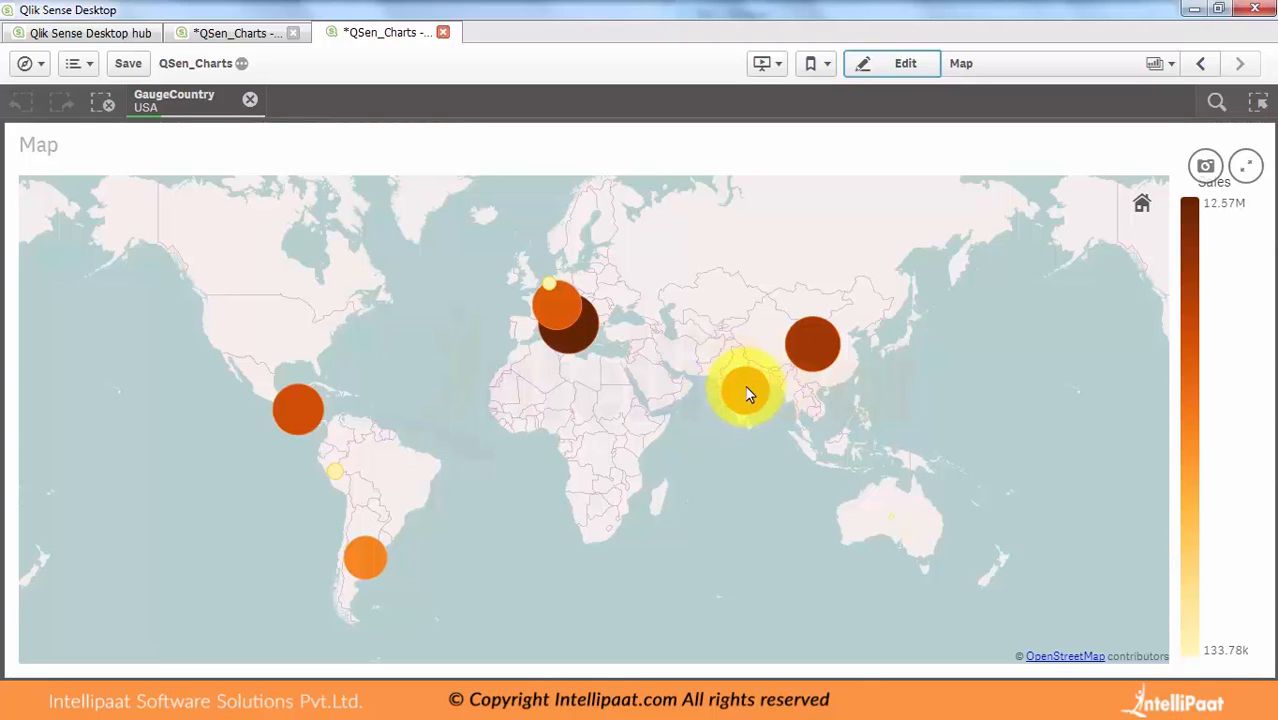
mouse_move(825, 348)
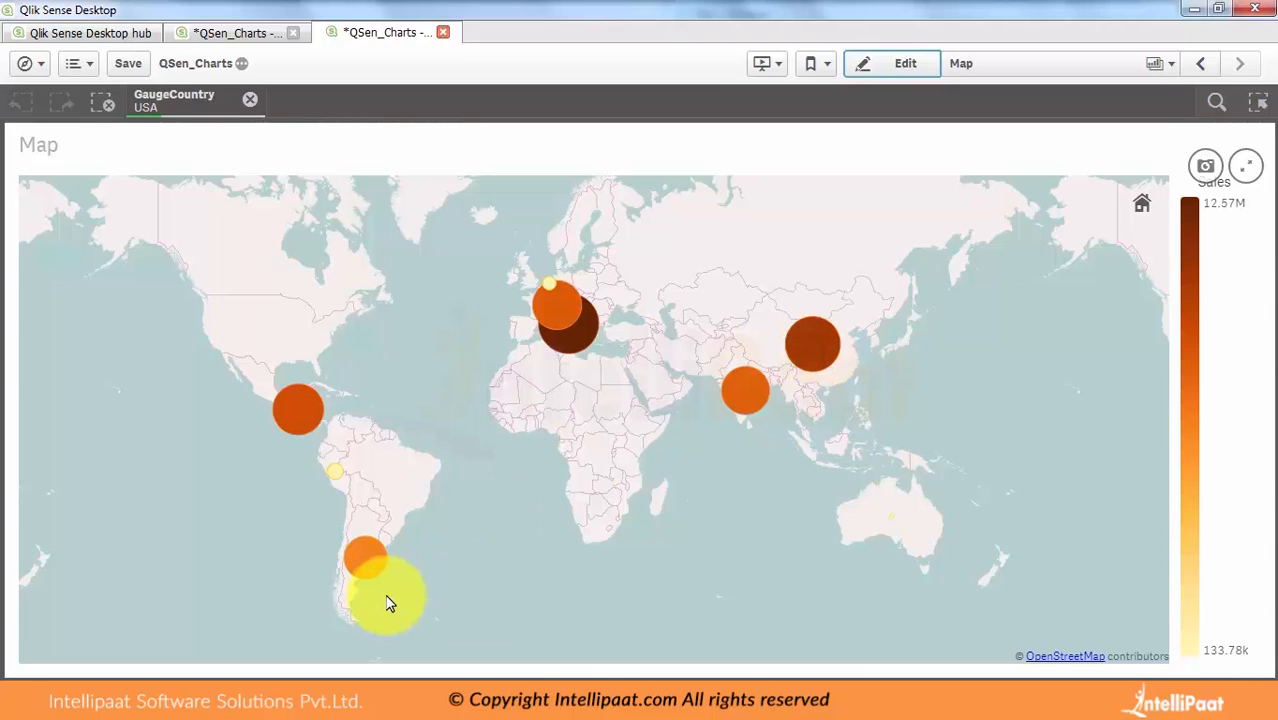
mouse_move(370, 572)
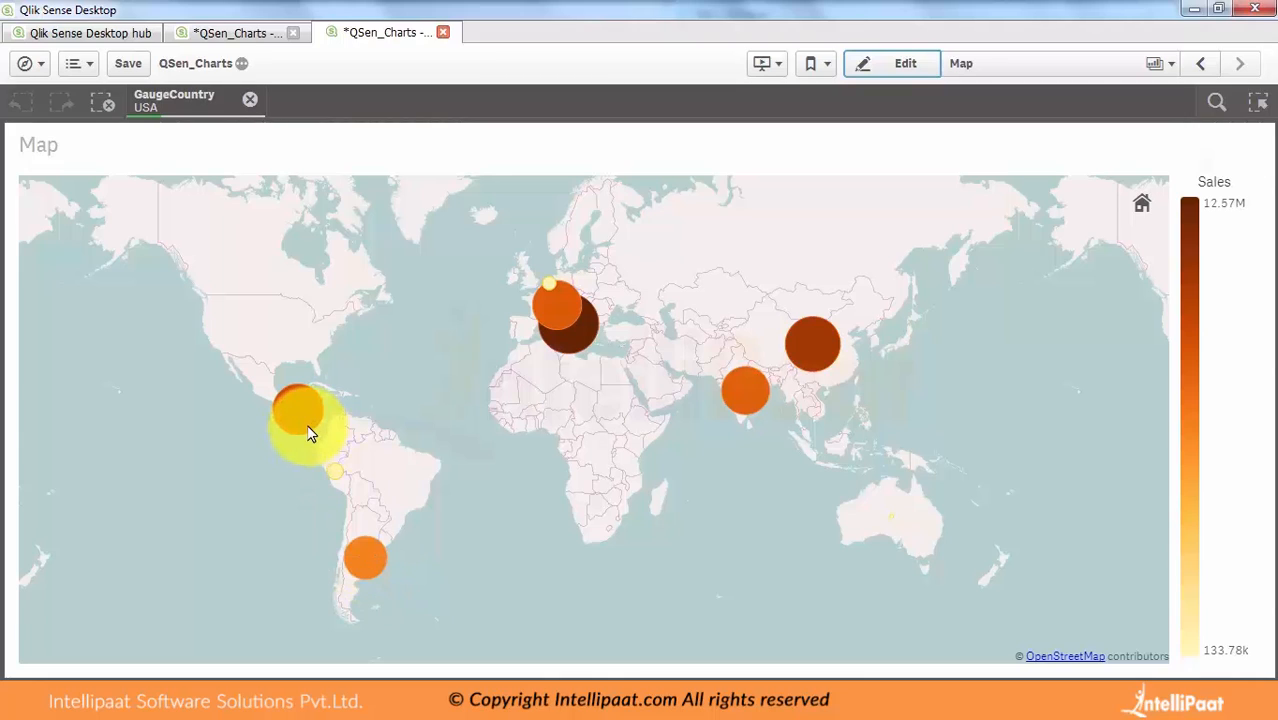
mouse_move(310, 433)
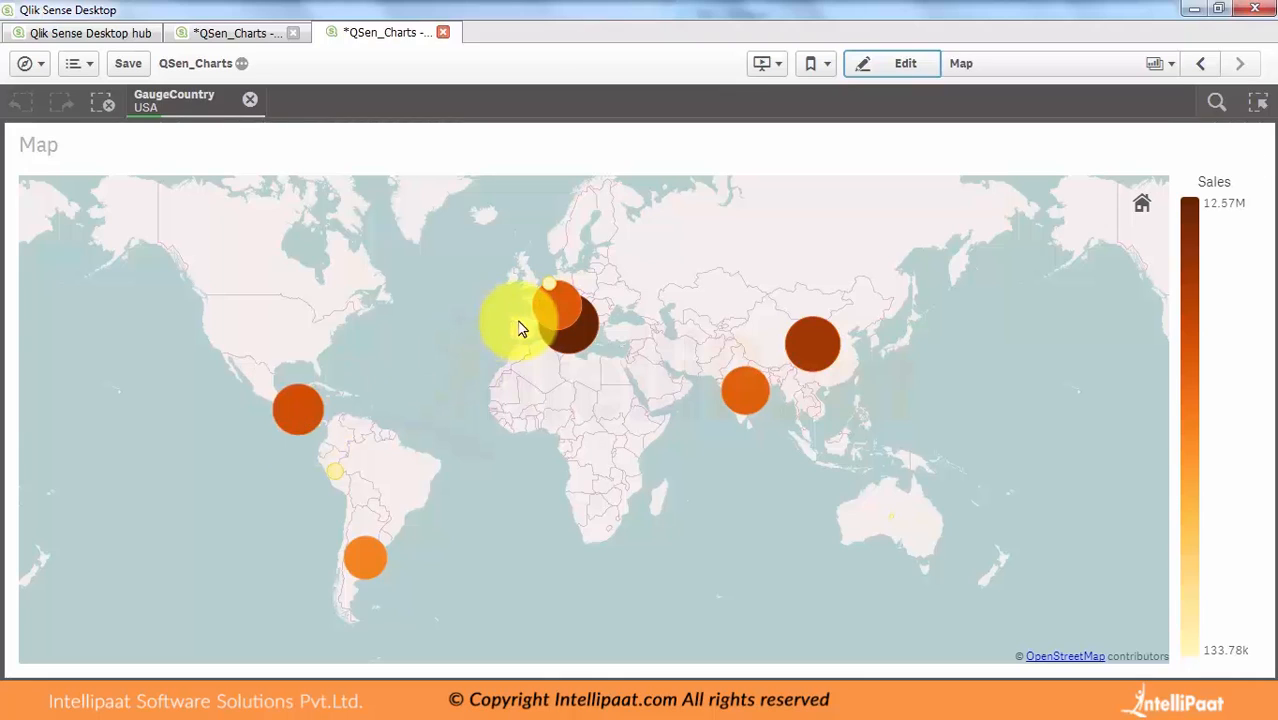
mouse_move(546, 290)
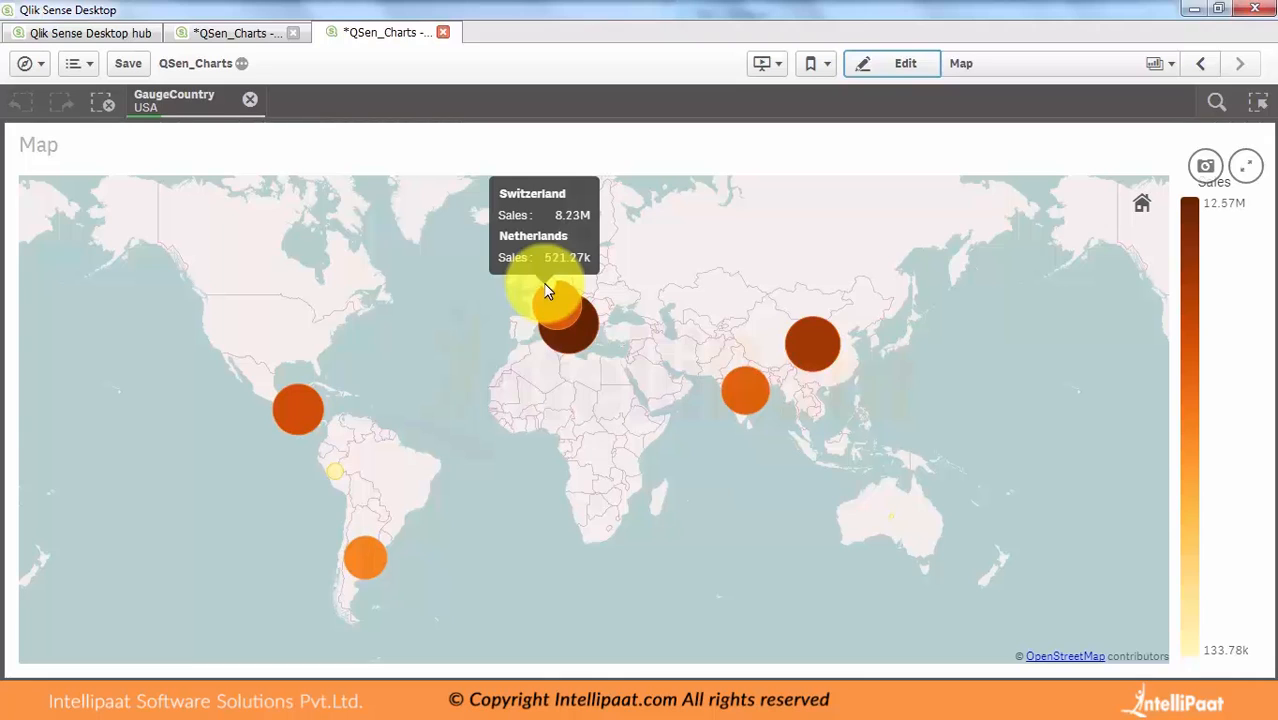
Save the QSen_Charts app and switch to the presentation slide on map chart advantages and disadvantages
click(128, 65)
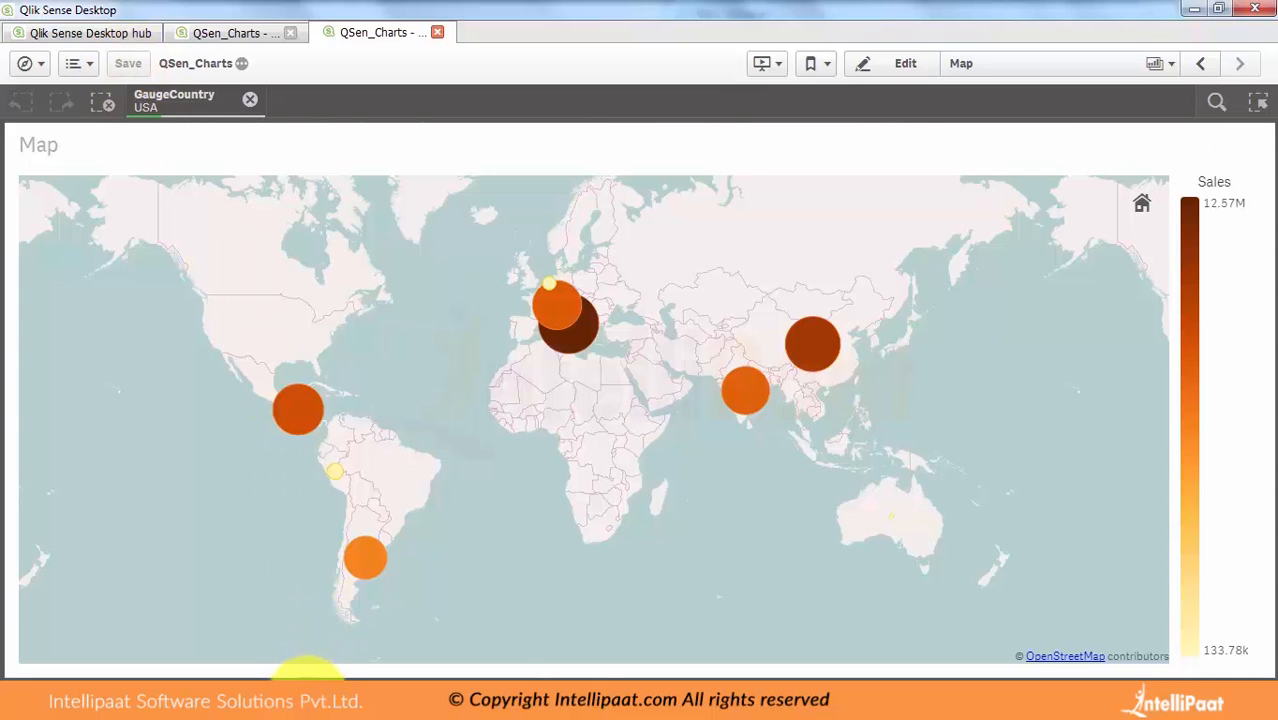
mouse_move(300, 706)
click(419, 617)
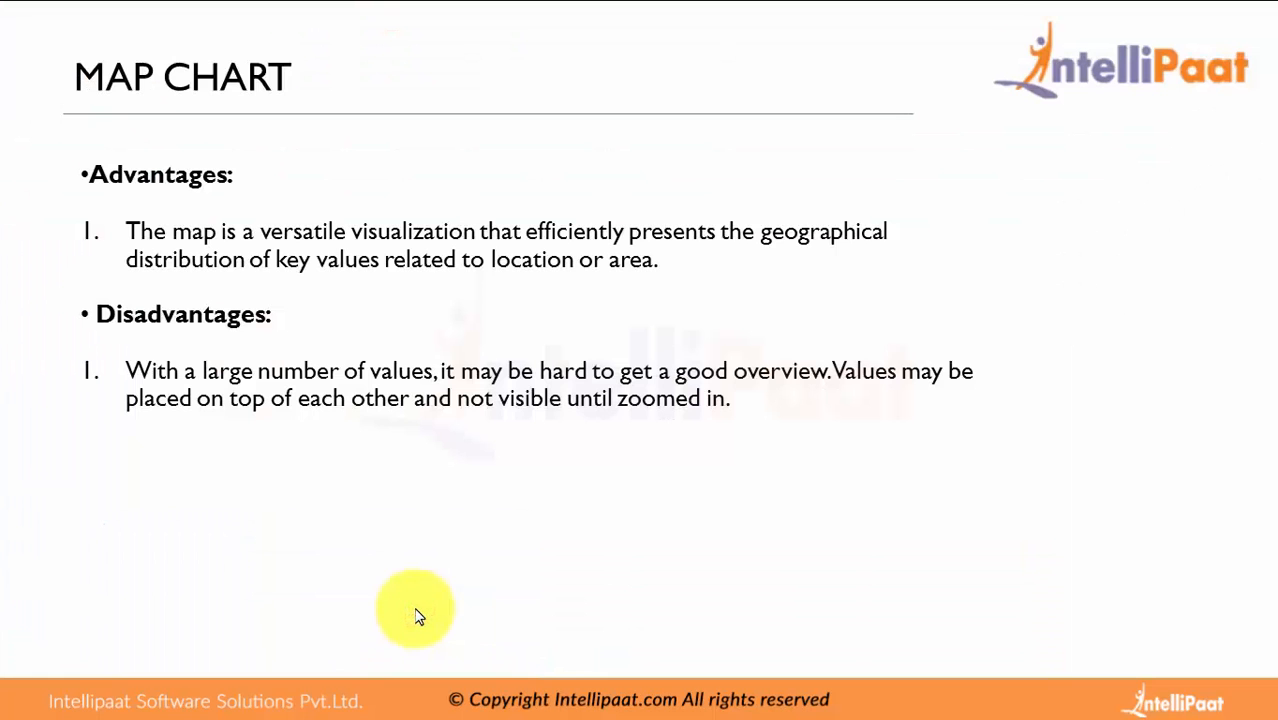